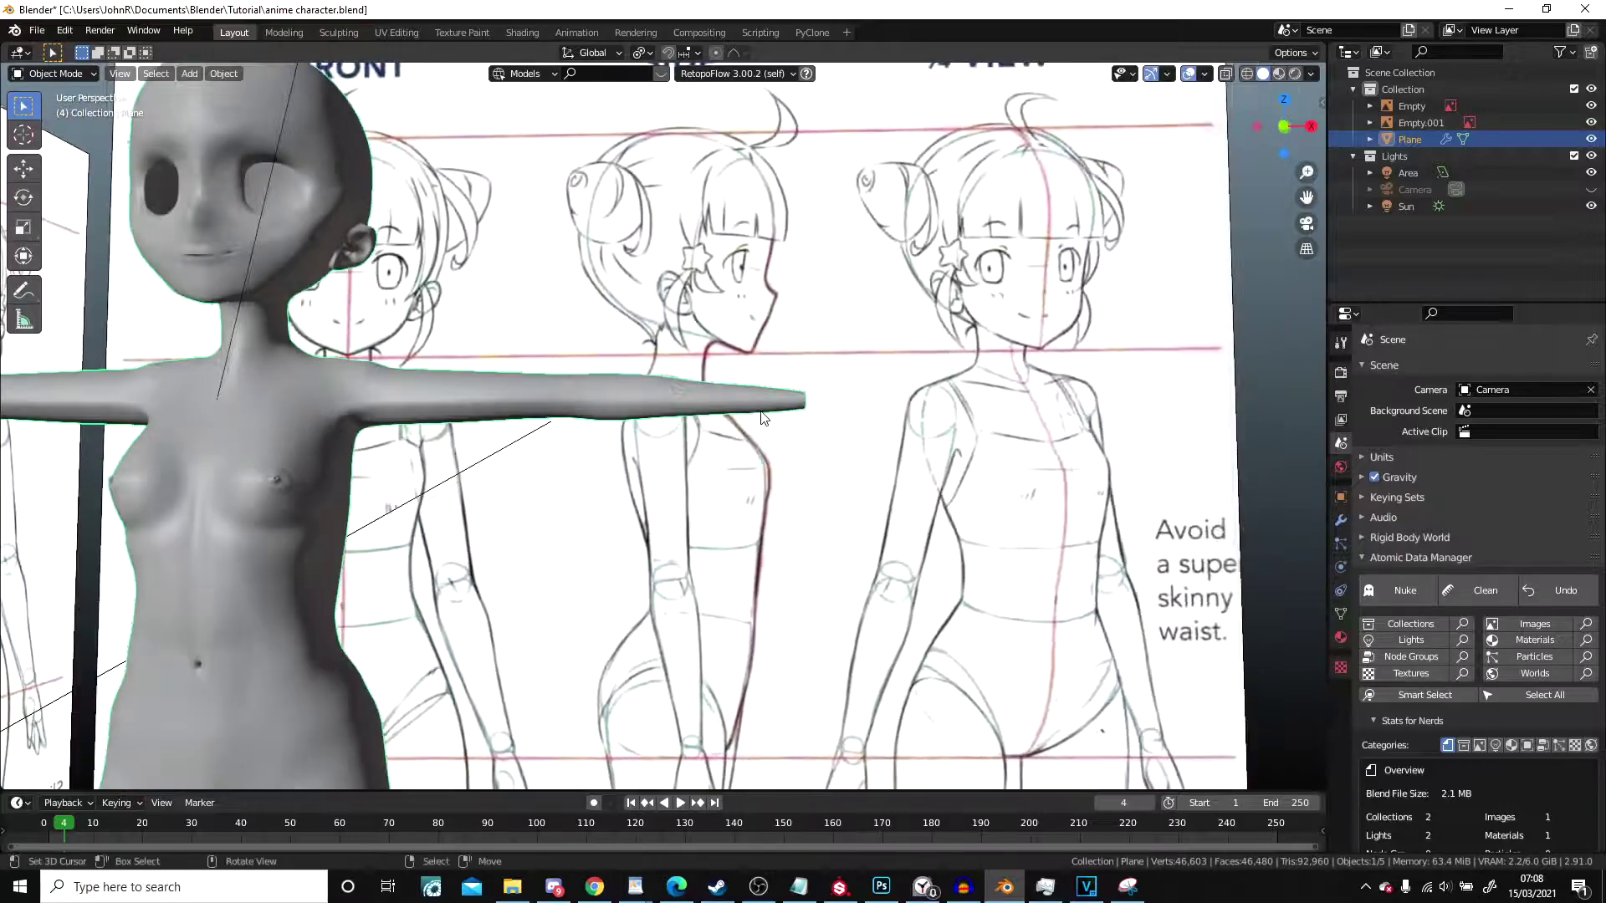
Step: Enter Edit Mode on the body mesh and nudge vertices along the forearm's outline with proportional editing to smooth its taper
key(Tab)
scroll(691, 452, up, 1)
scroll(691, 451, up, 2)
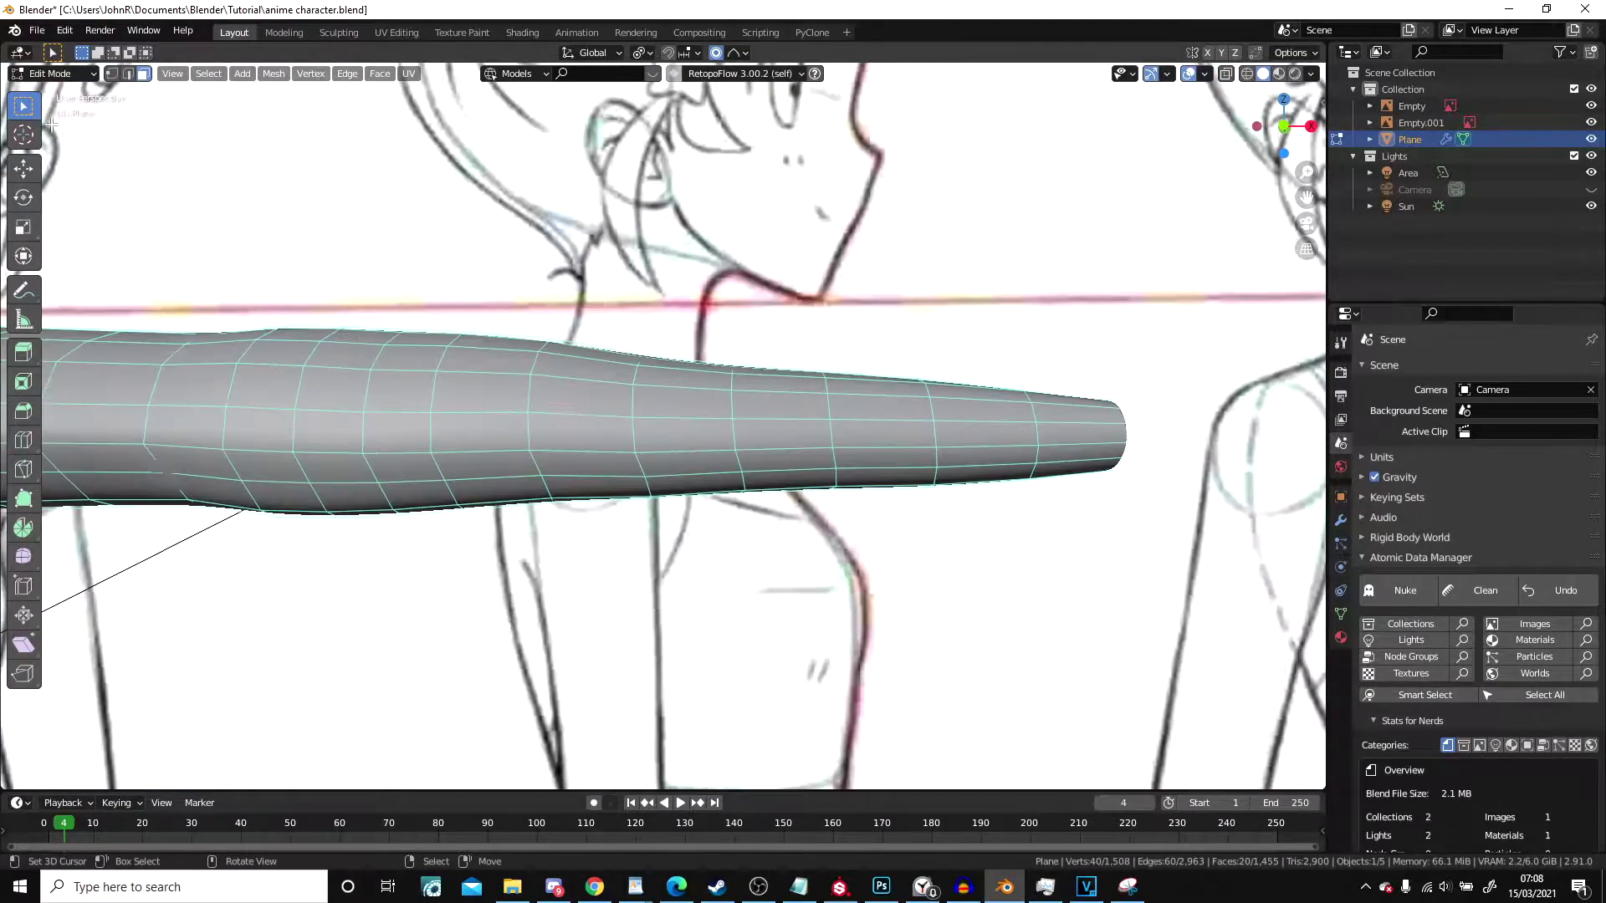
middle_drag(767, 396, 779, 390)
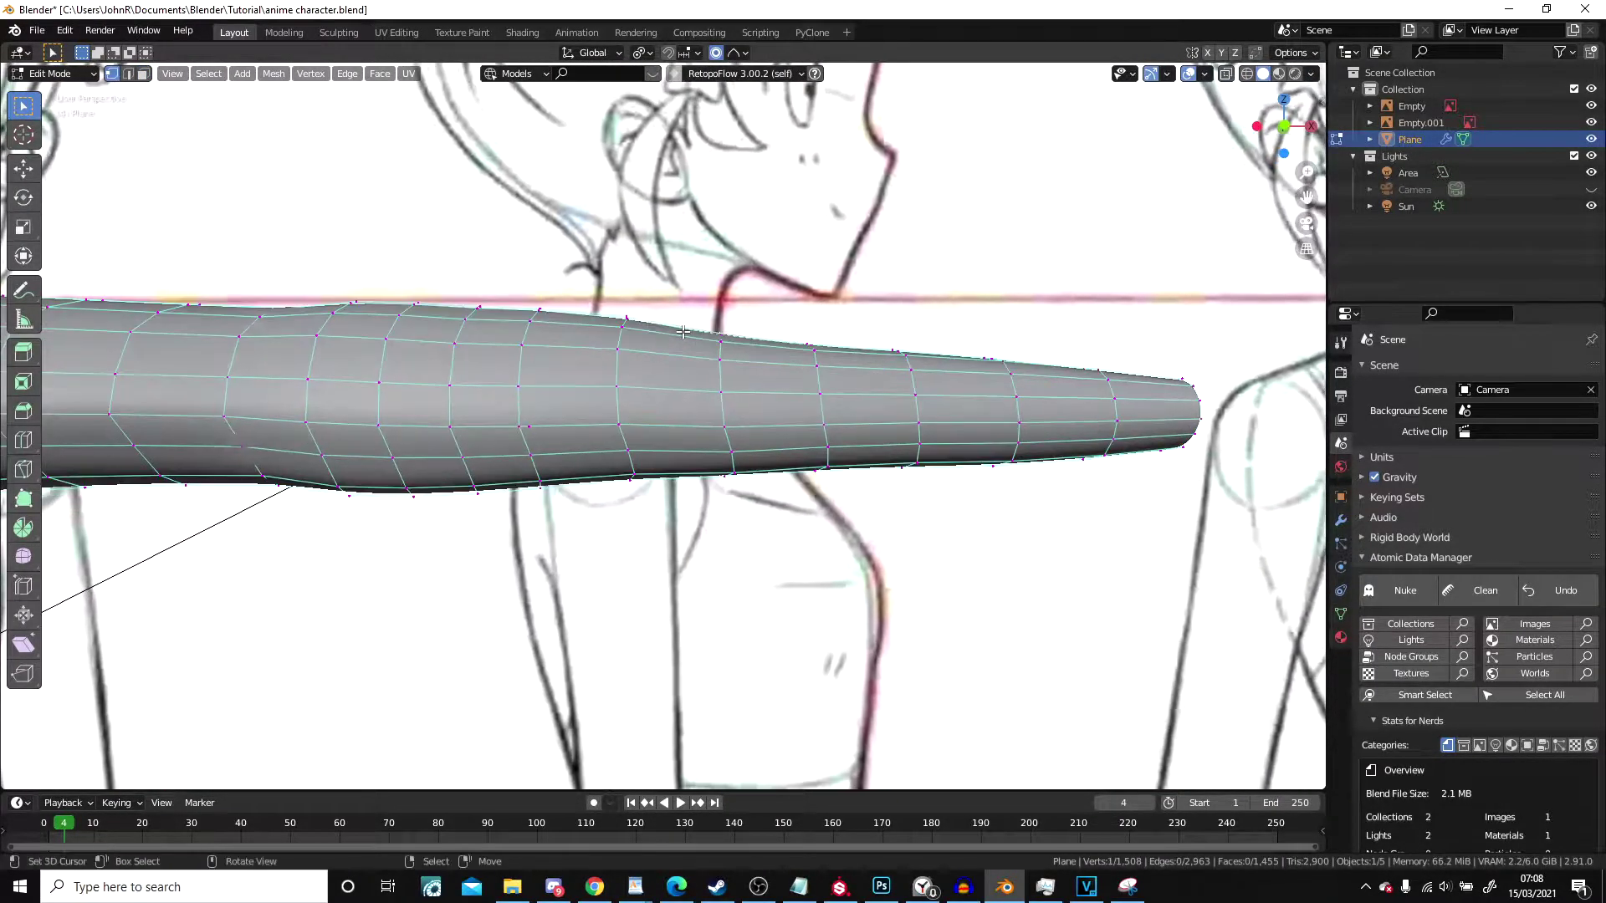
key(g)
scroll(778, 384, down, 1)
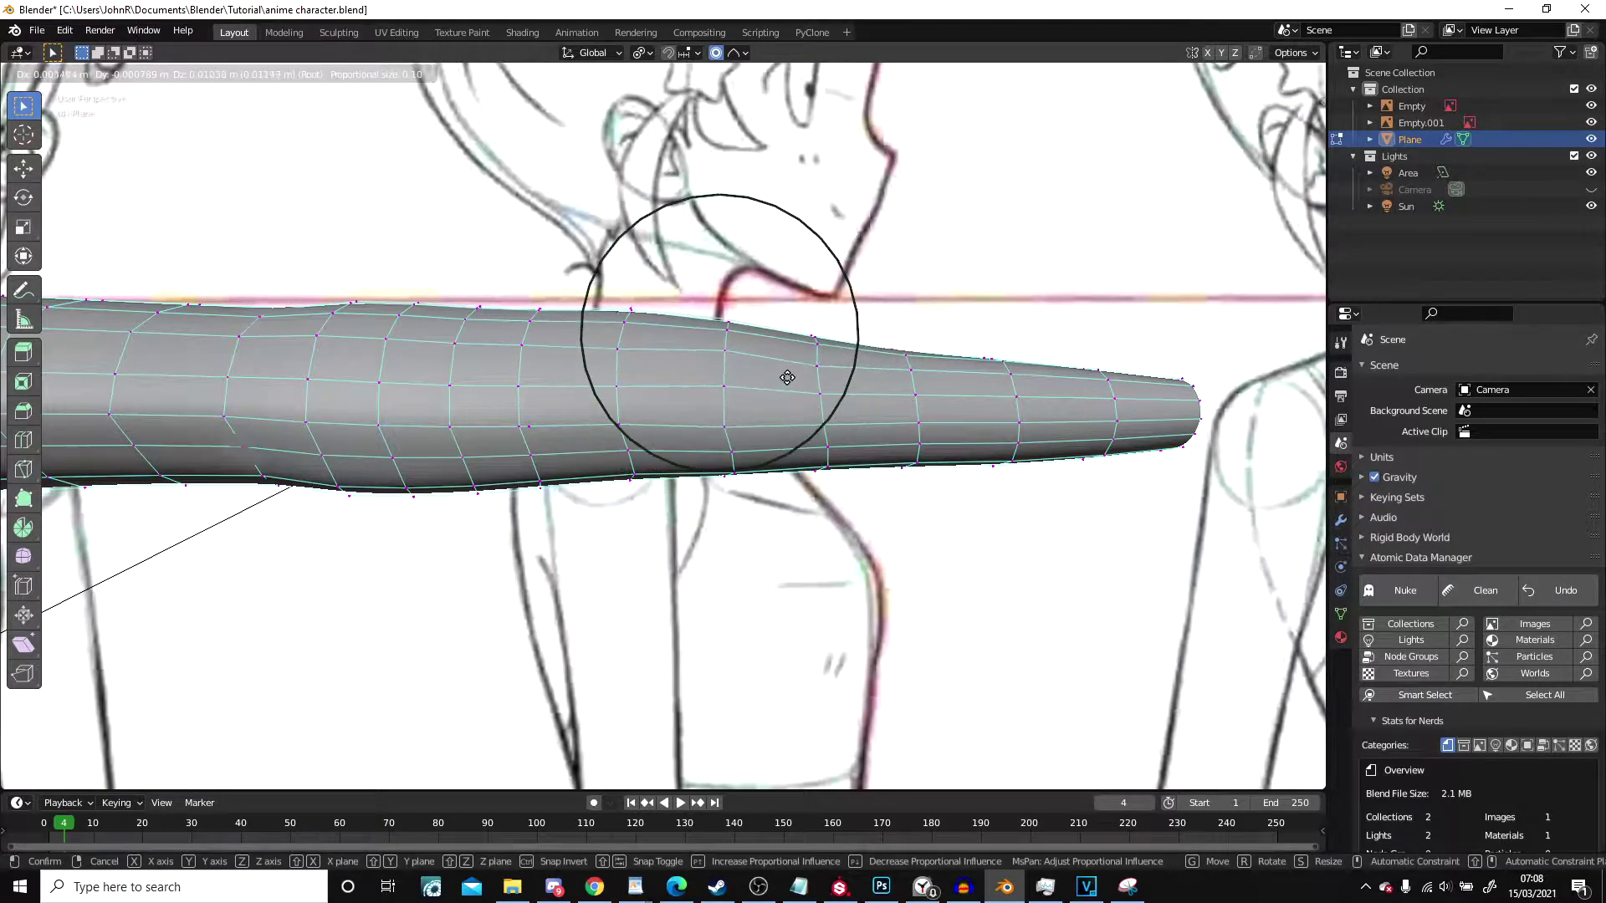
click(787, 377)
right_click(719, 487)
key(g)
click(728, 486)
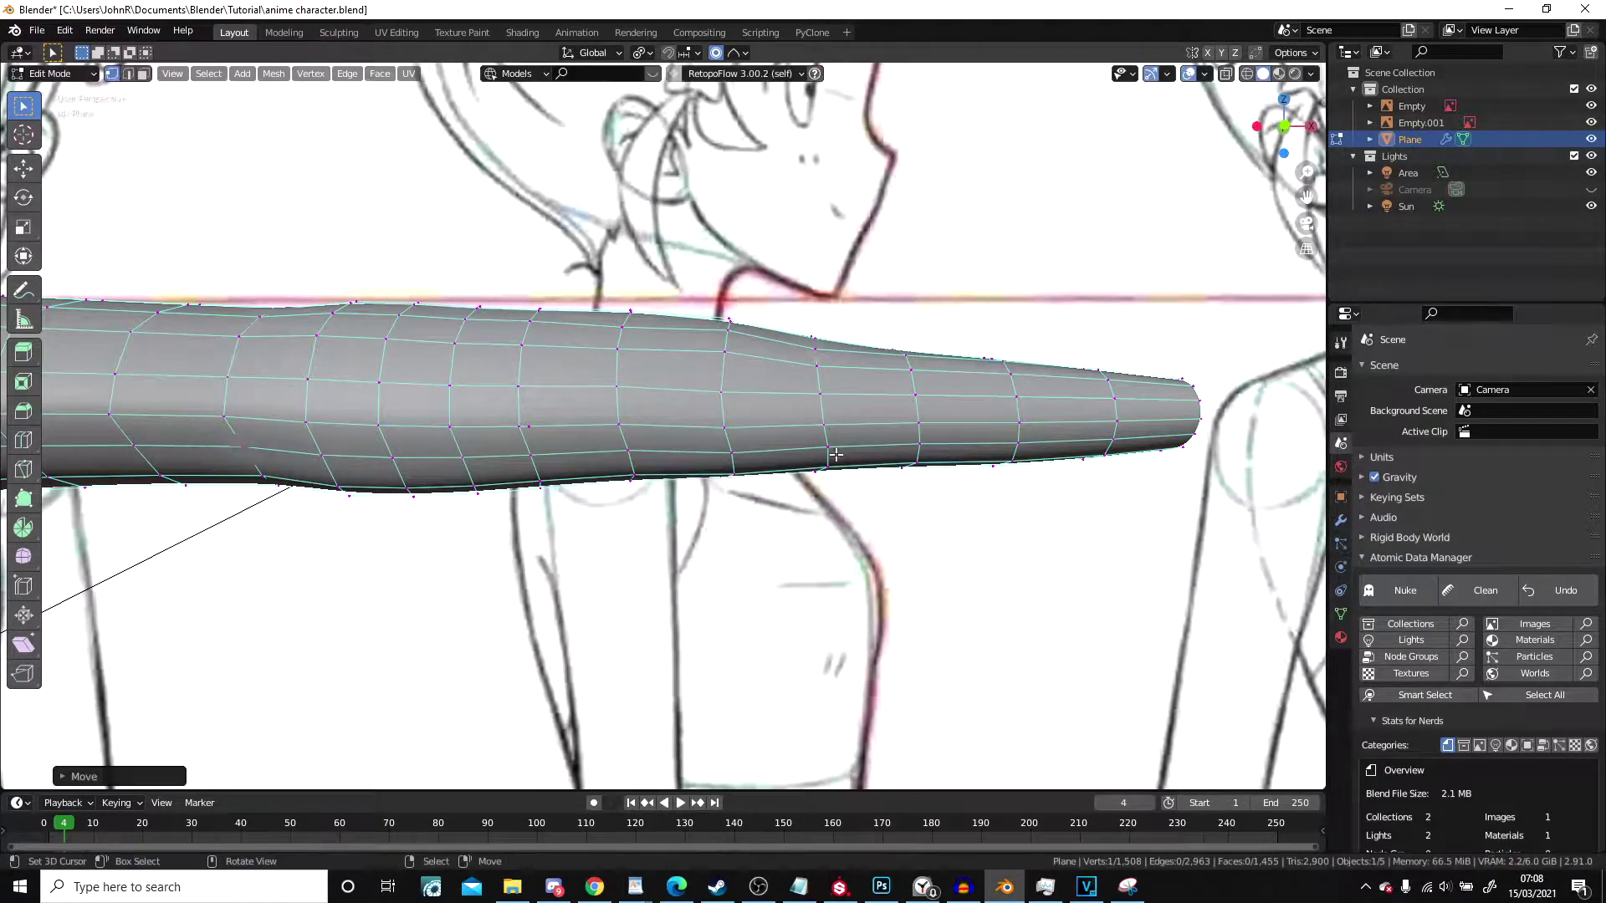
key(g)
click(901, 335)
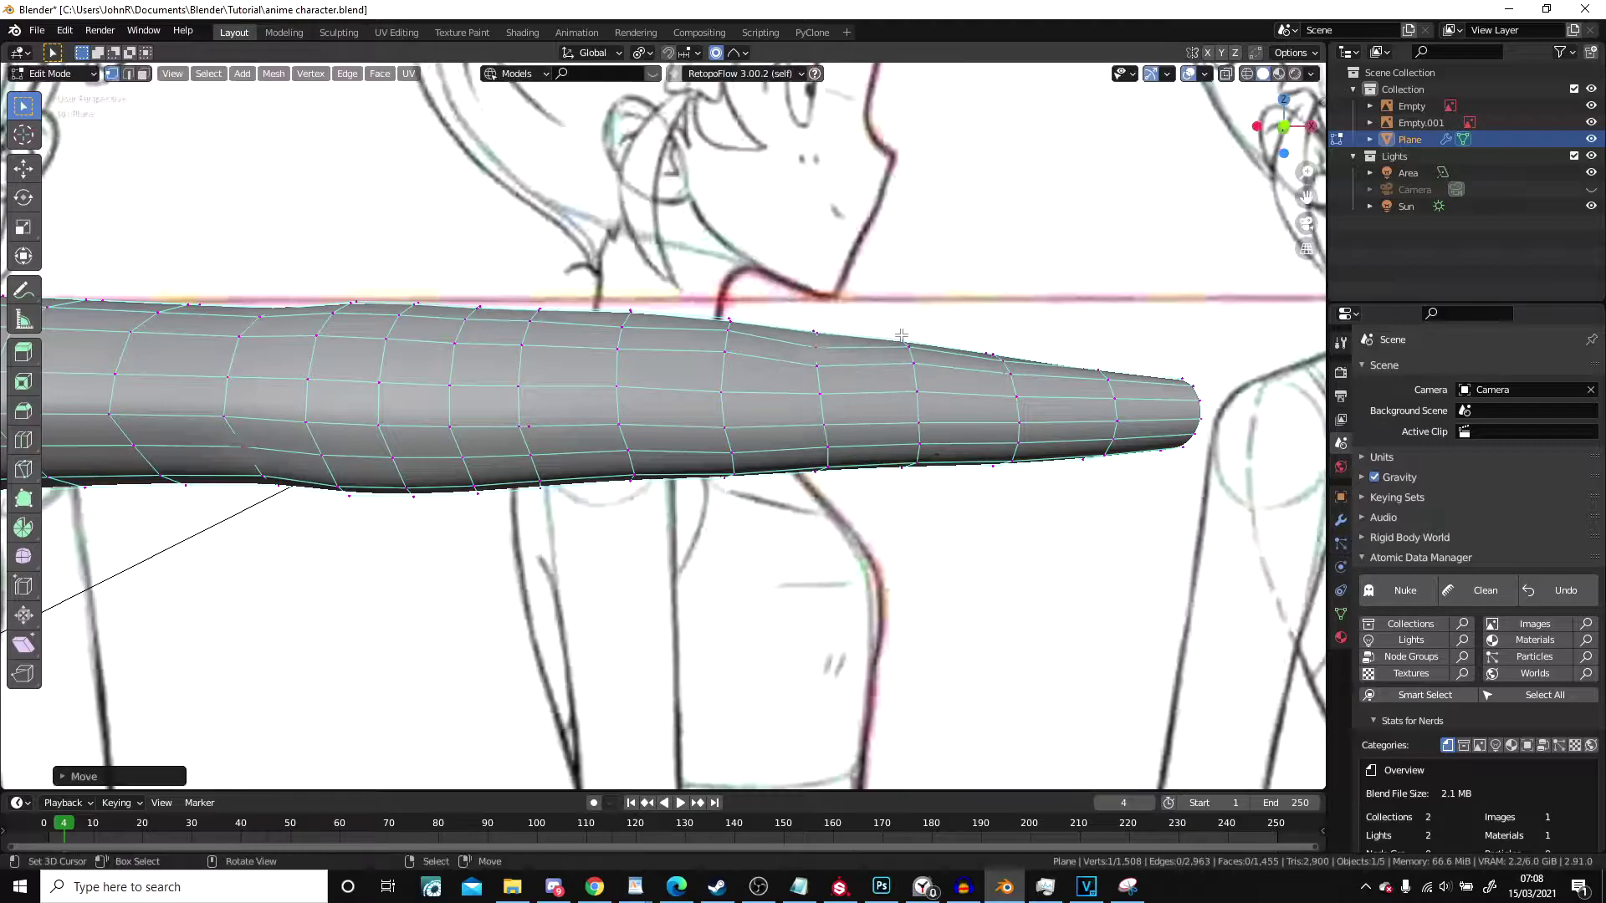
Step: Reposition a vertex near the open end of the arm with proportional editing at a size of 0.04
middle_drag(811, 349, 715, 446)
scroll(803, 374, down, 3)
scroll(775, 410, up, 3)
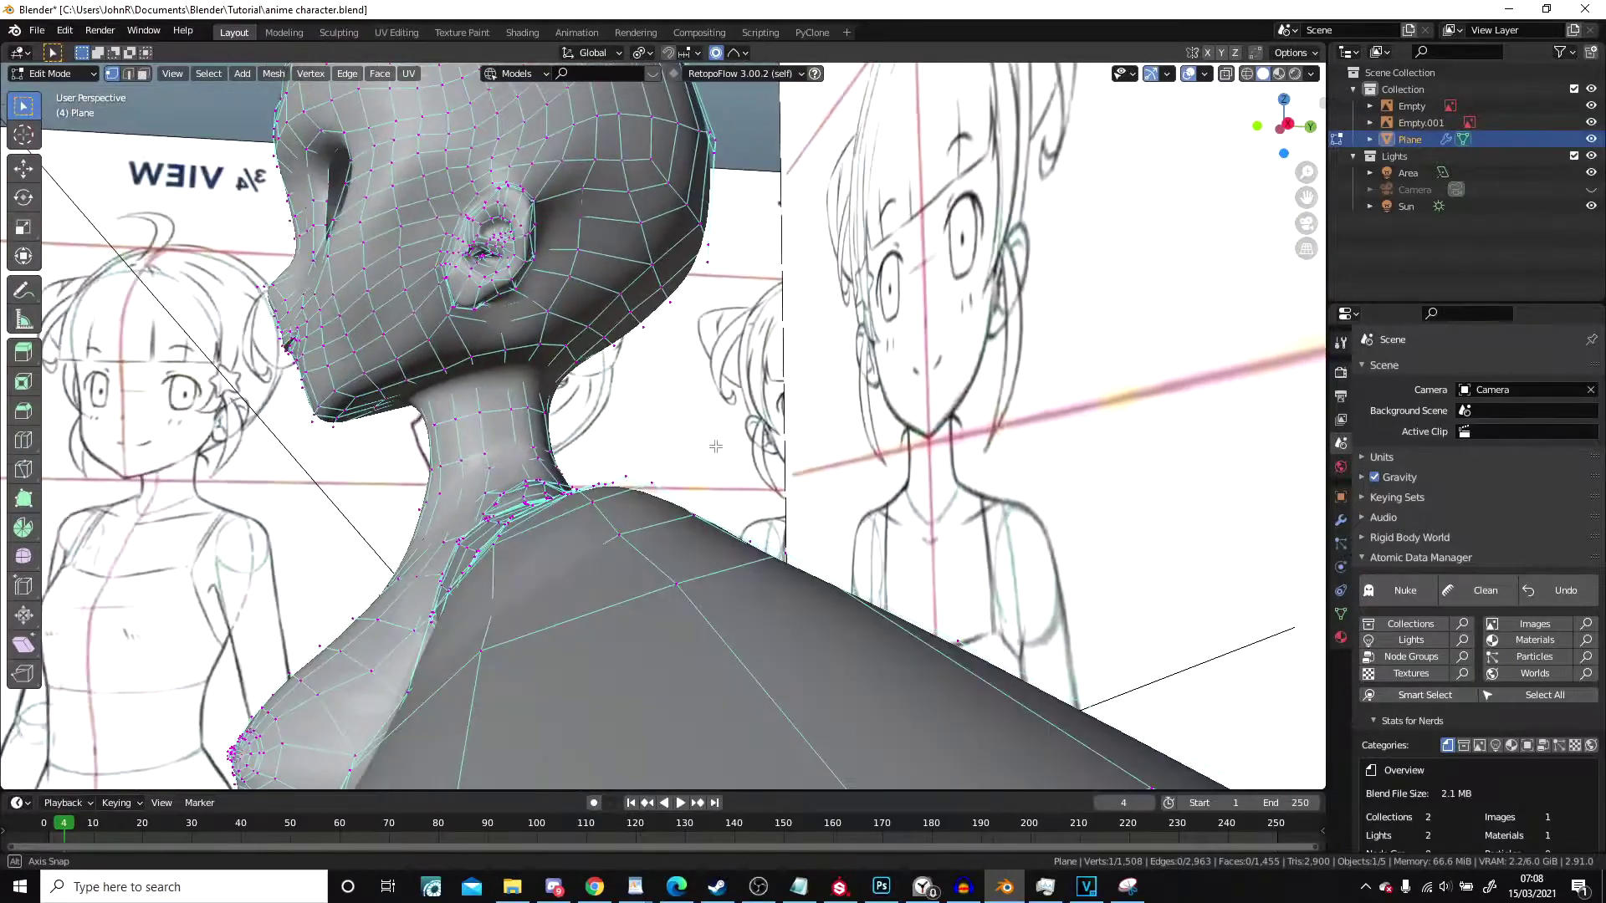
key(g)
scroll(711, 434, up, 5)
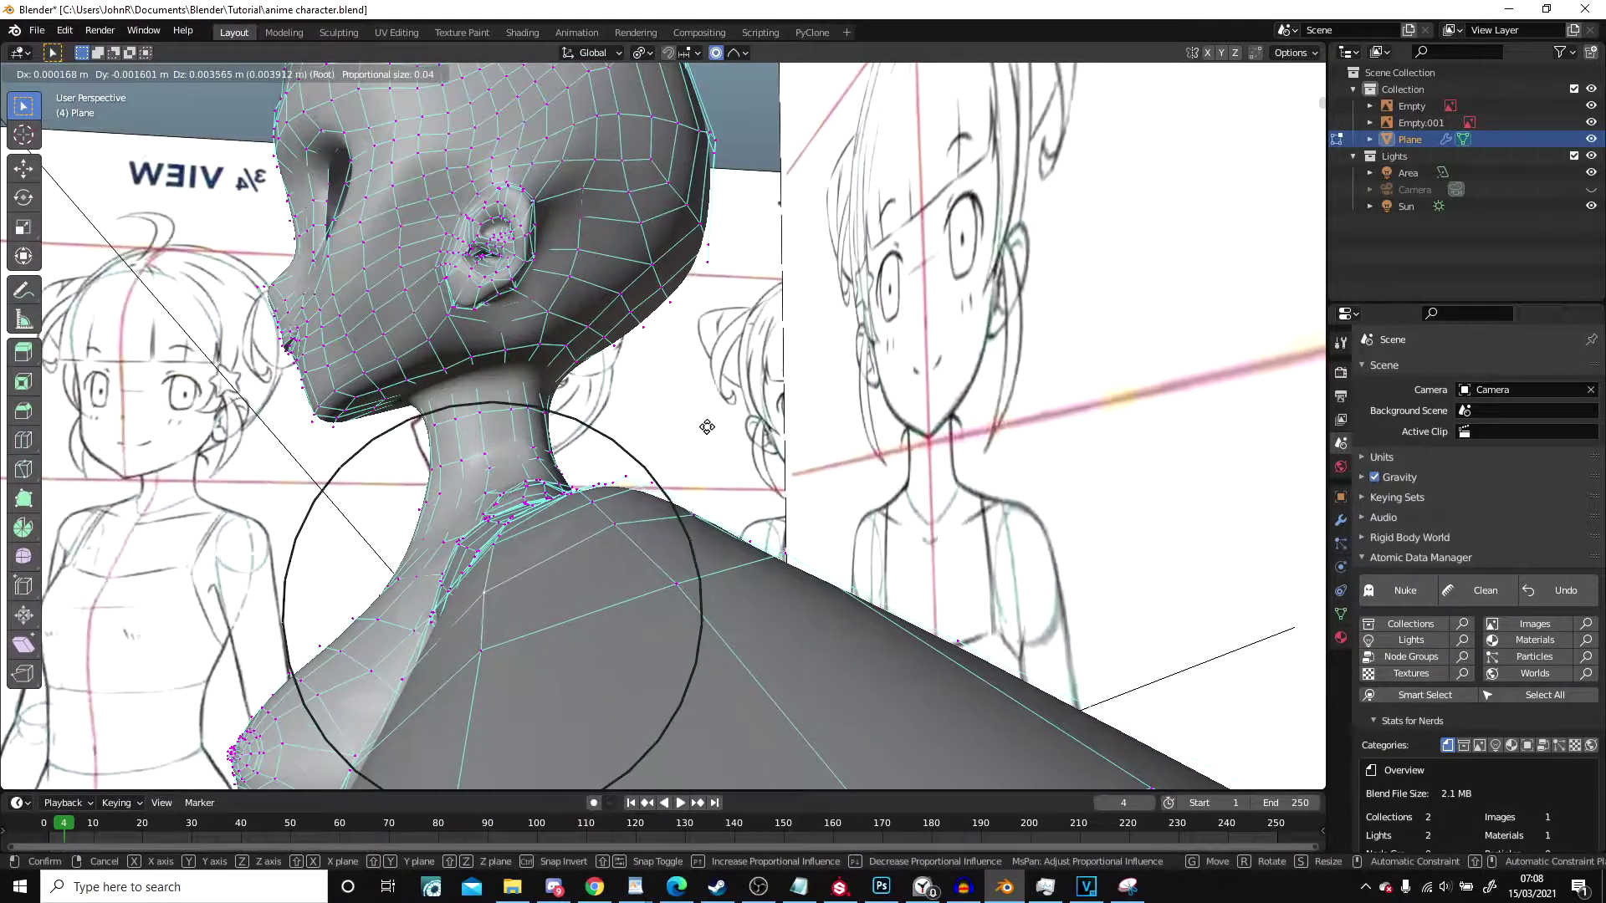
click(707, 427)
Step: Select the open edge loop at the wrist end of the arm and check its vertex count
scroll(707, 426, down, 3)
middle_drag(706, 427, 633, 296)
scroll(631, 313, up, 3)
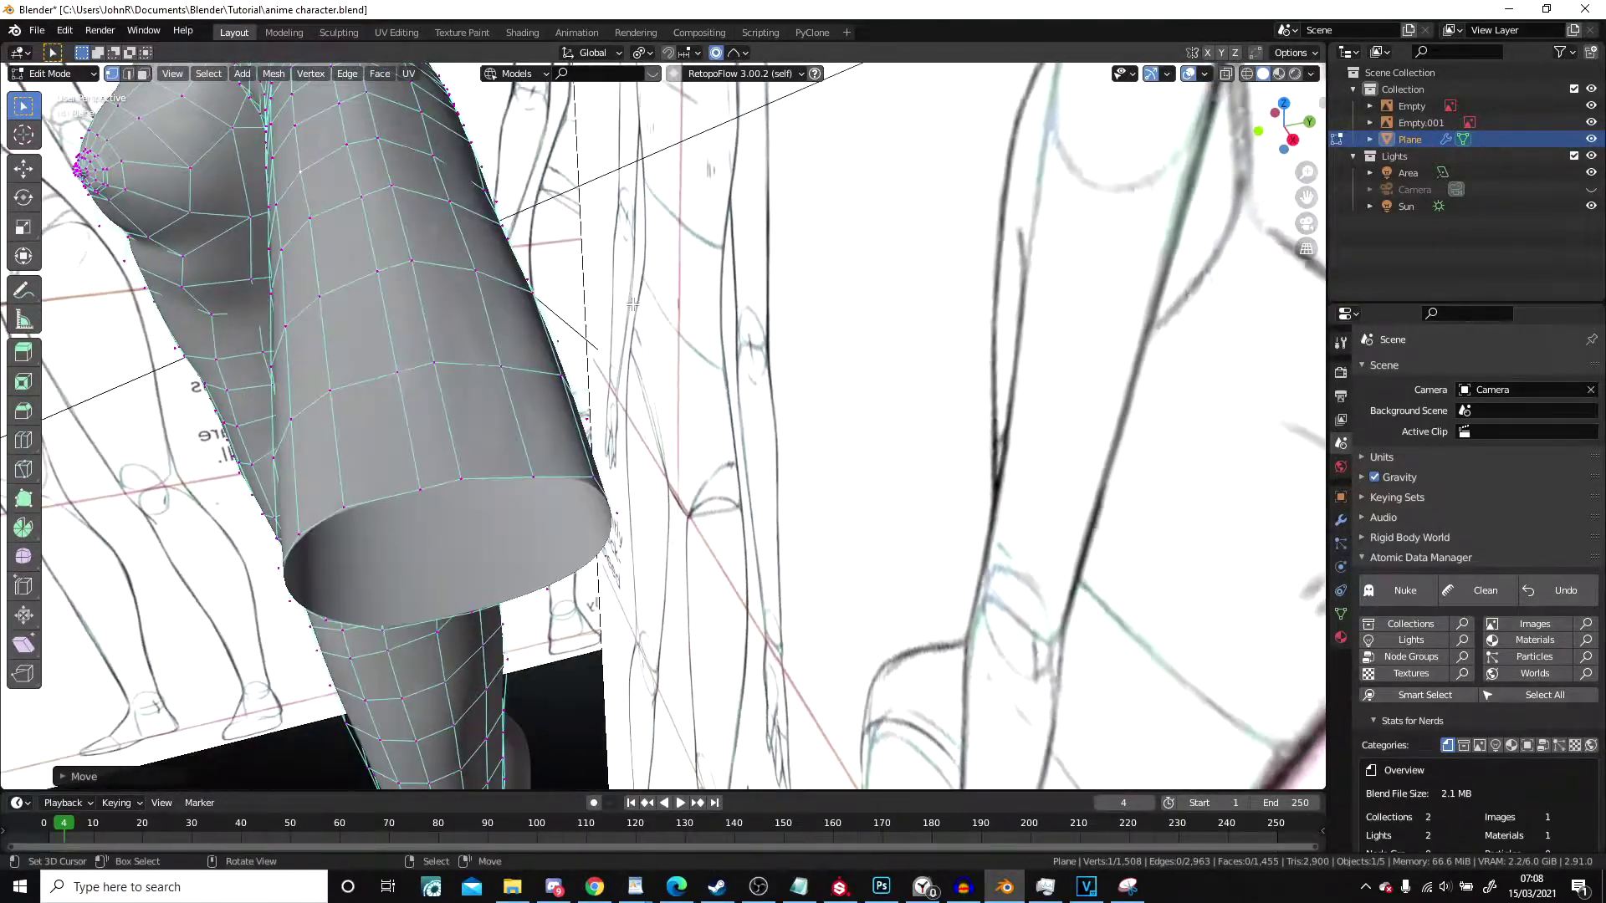
scroll(567, 579, down, 11)
shift+middle_drag(686, 540, 763, 488)
scroll(767, 486, up, 2)
scroll(767, 486, up, 3)
shift+middle_drag(774, 330, 744, 451)
scroll(743, 451, up, 3)
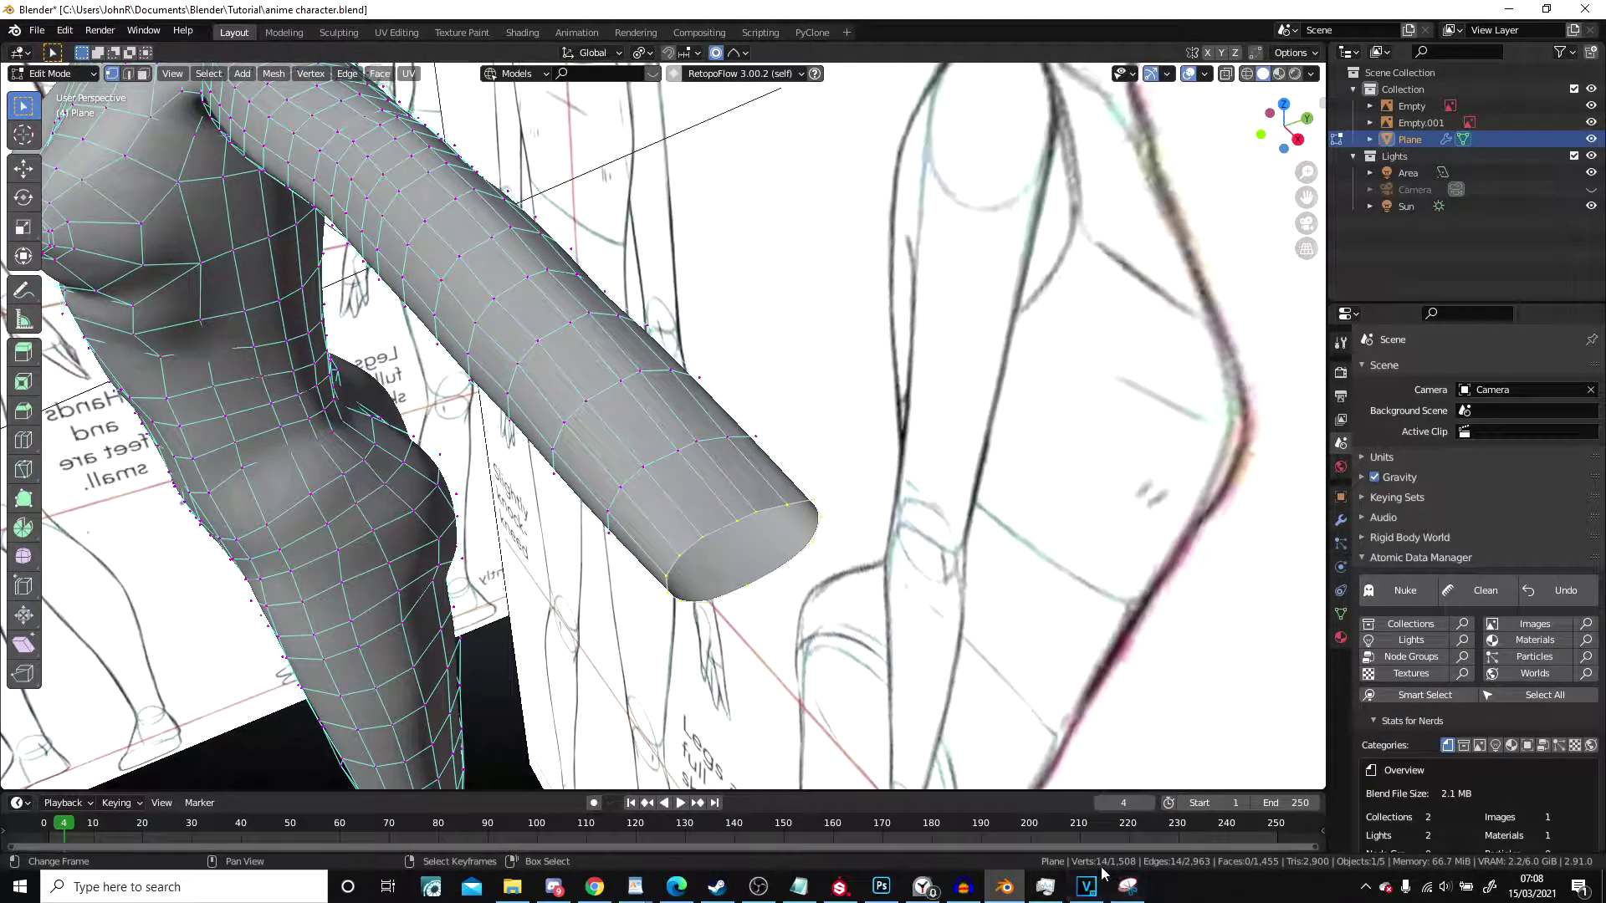
scroll(710, 485, down, 8)
mouse_move(699, 464)
shift+middle_down()
mouse_move(577, 375)
mouse_move(692, 447)
shift+middle_up()
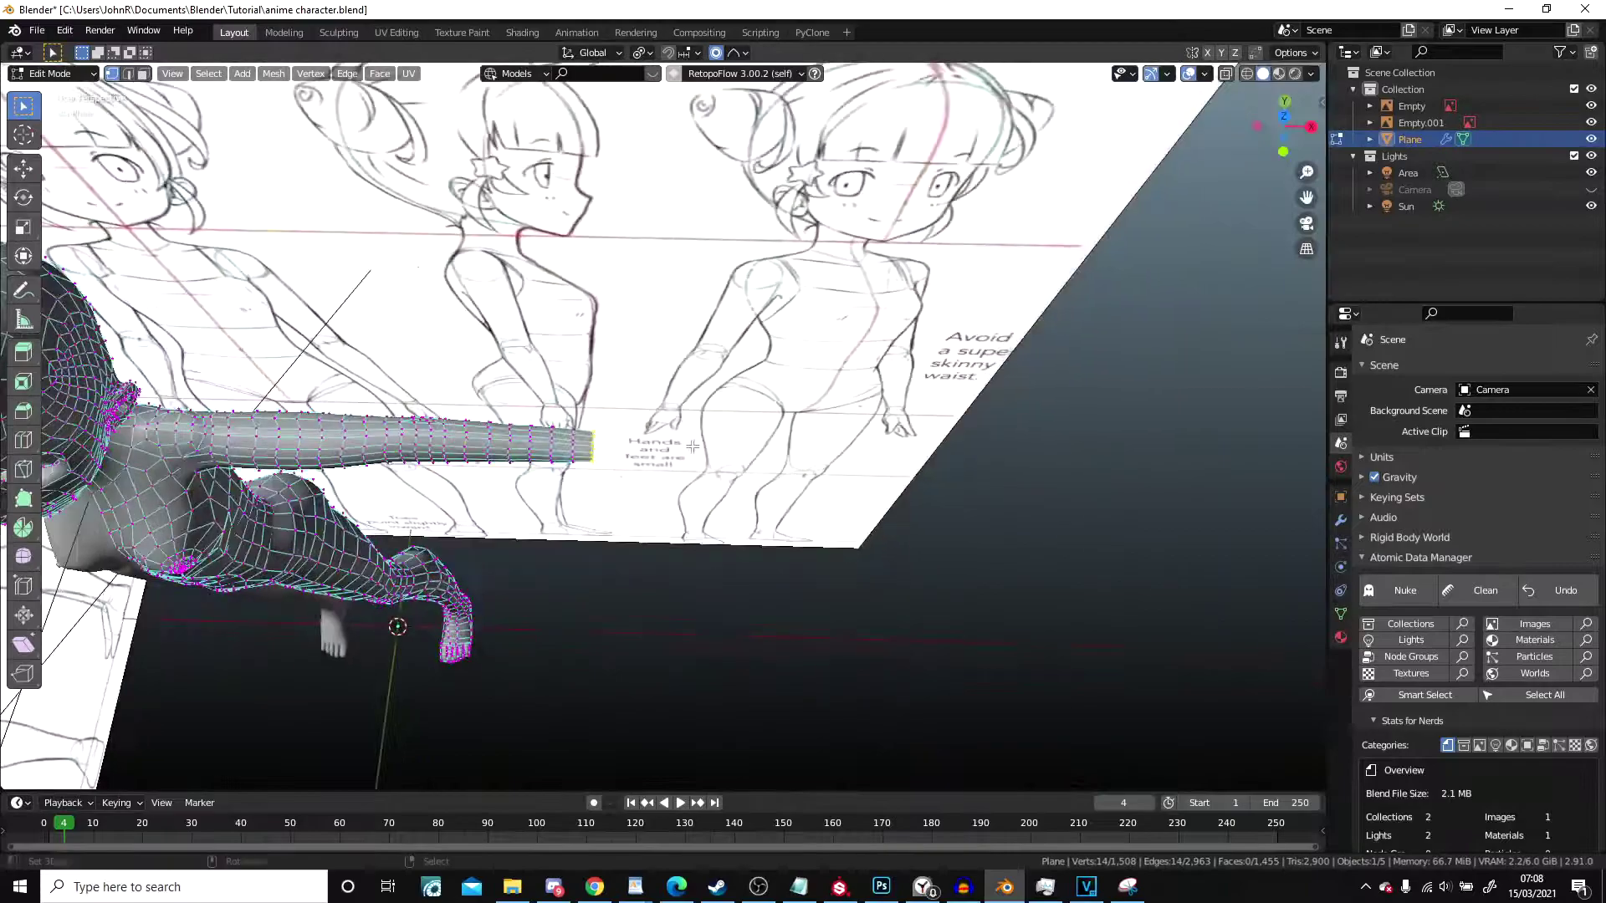
Step: In the top view, extrude the wrist edge loop outward along the arm and scale the new end up slightly to block out the palm
scroll(693, 446, up, 3)
key(KP_7)
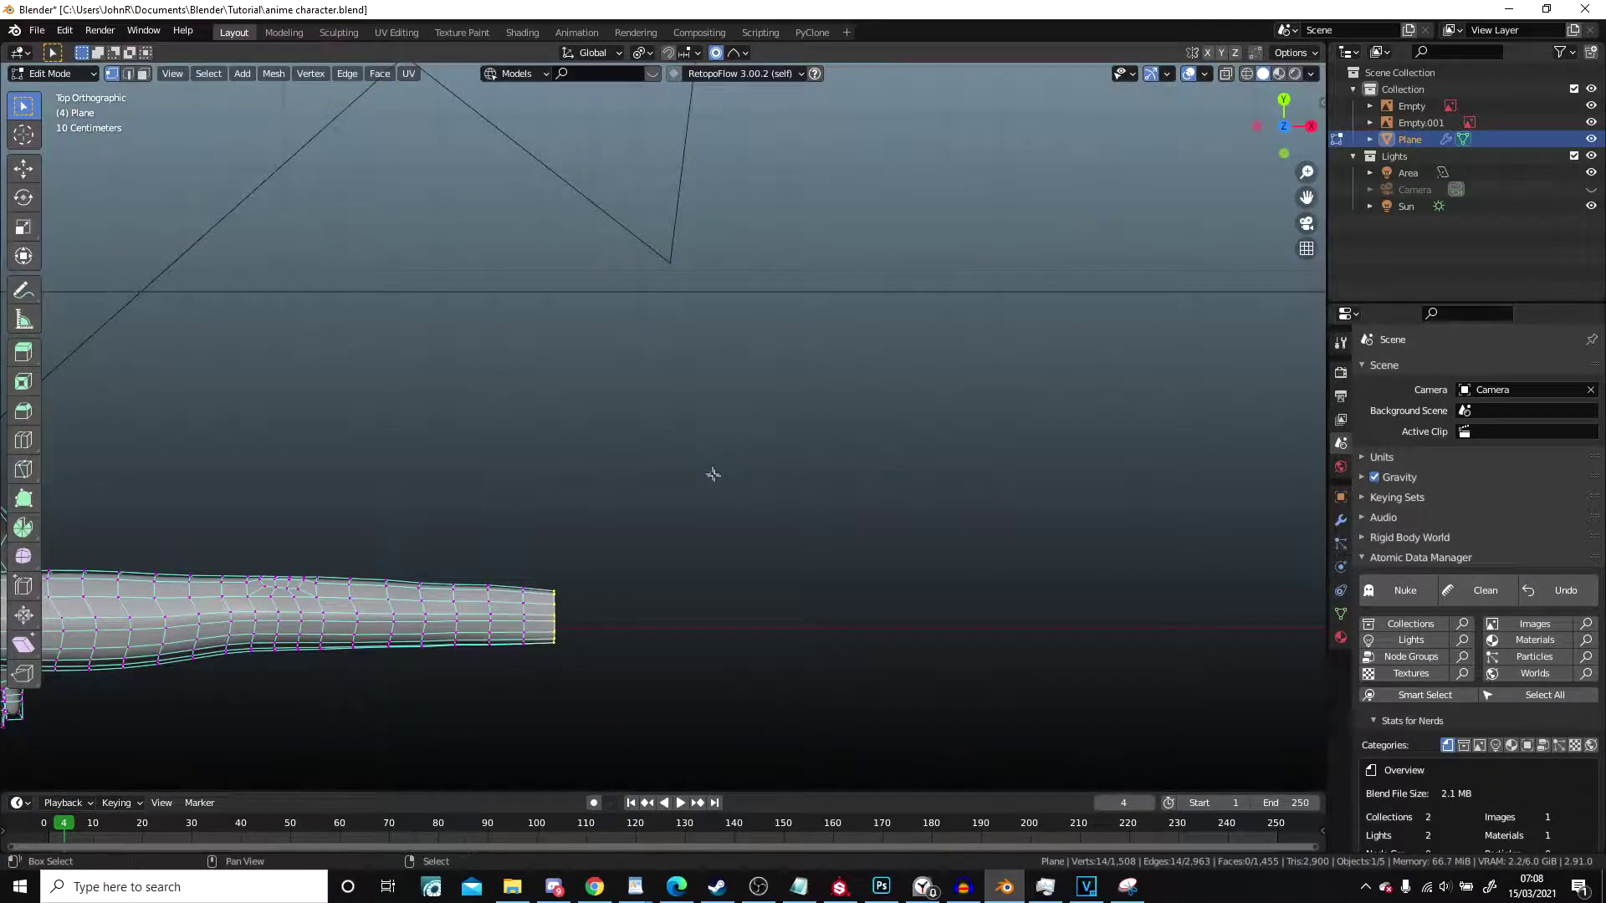
shift+middle_drag(633, 418, 709, 209)
shift+middle_drag(711, 362, 661, 356)
scroll(663, 364, up, 3)
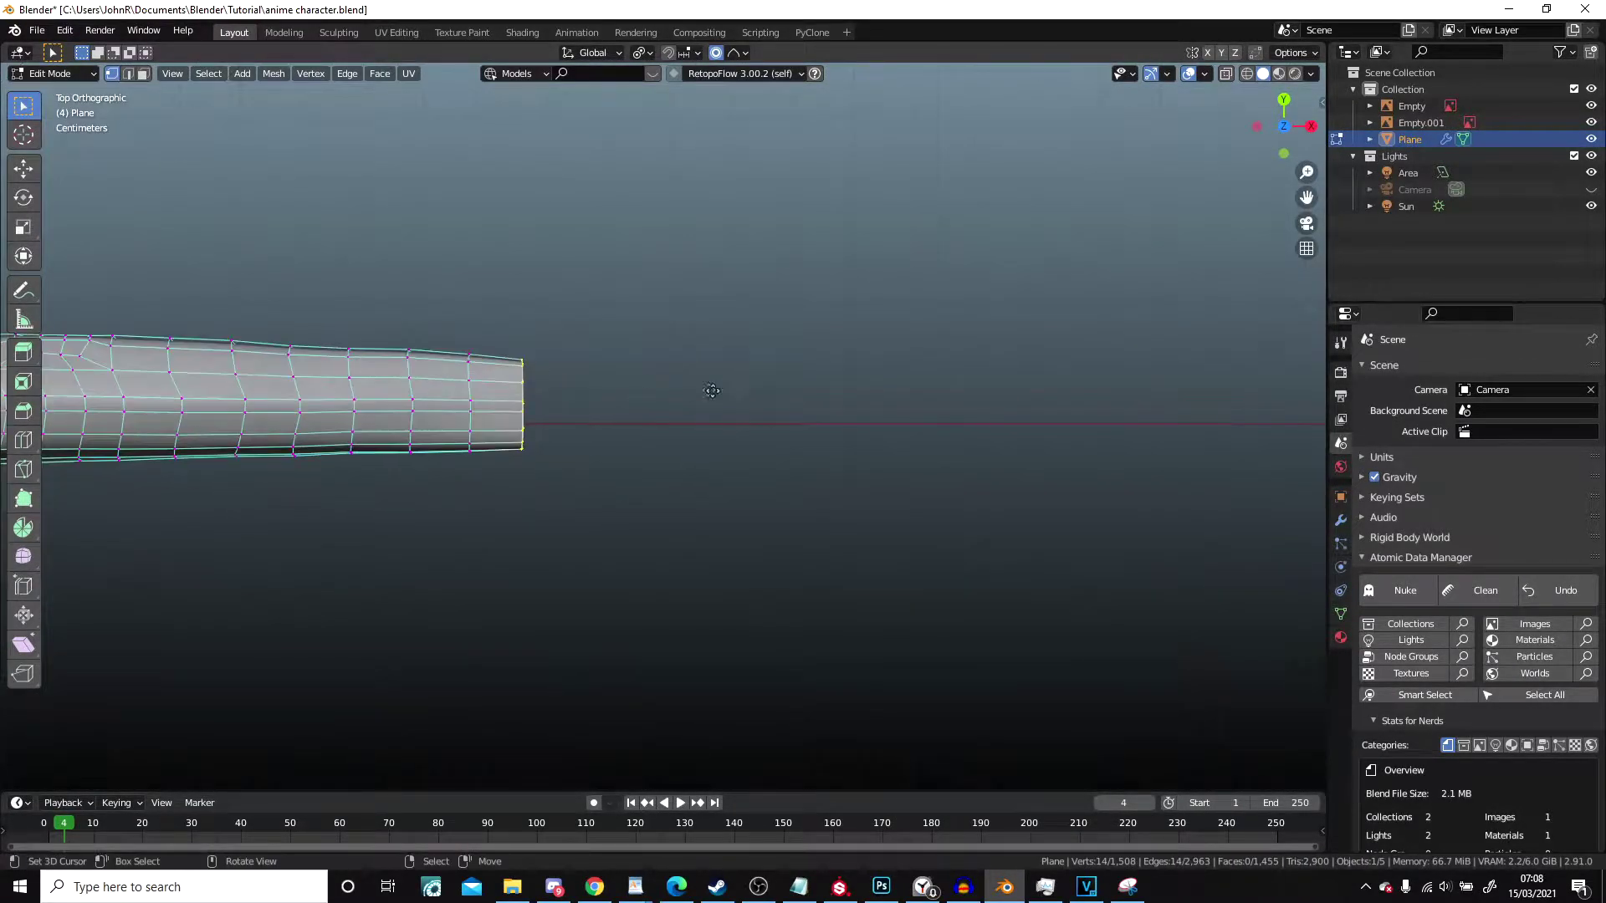
key(e)
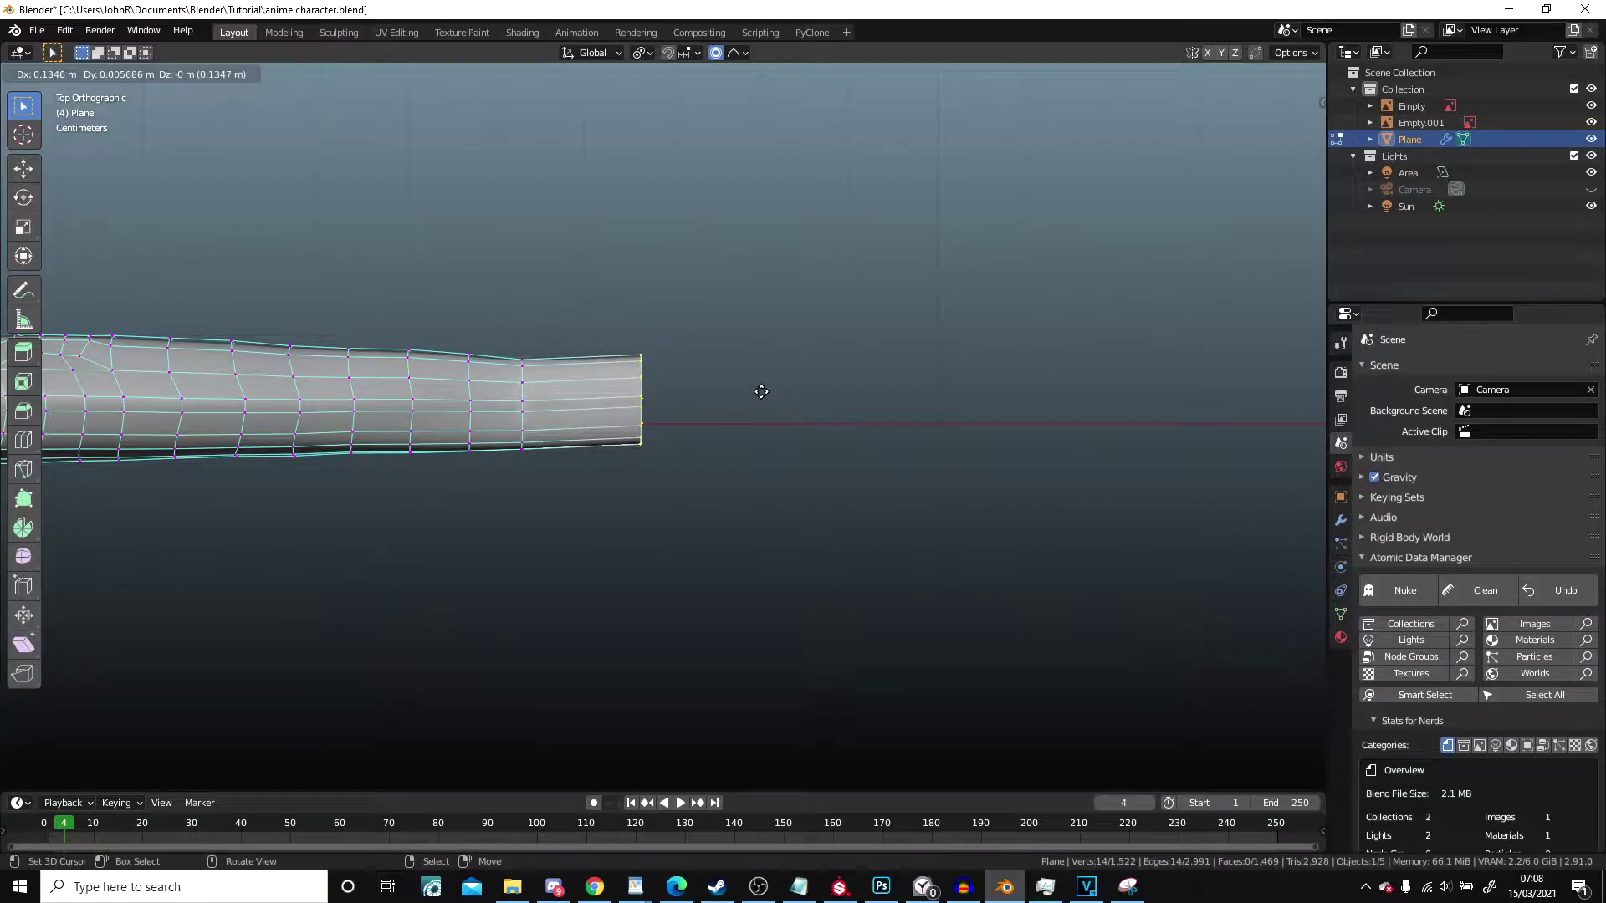
click(782, 396)
key(s)
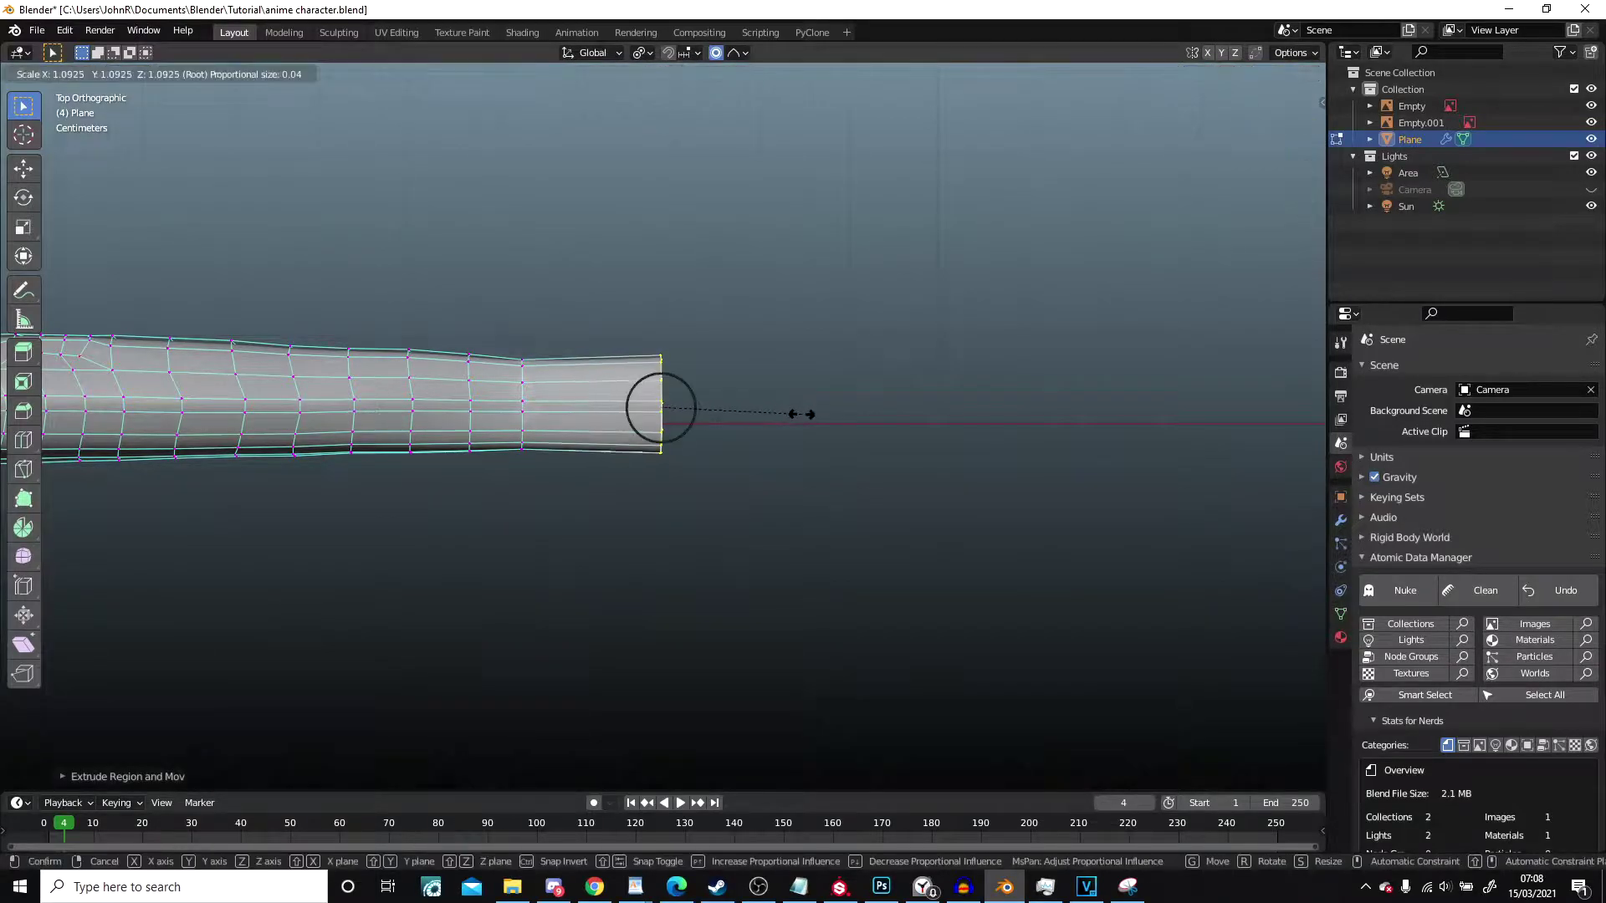
click(808, 414)
Step: Examine the proportions of the extruded palm section against the arm and the reference drawings from several angles
middle_drag(807, 414, 678, 476)
key(KP_7)
shift+middle_drag(717, 664, 604, 468)
scroll(670, 491, up, 4)
scroll(604, 469, up, 2)
middle_drag(765, 366, 698, 356)
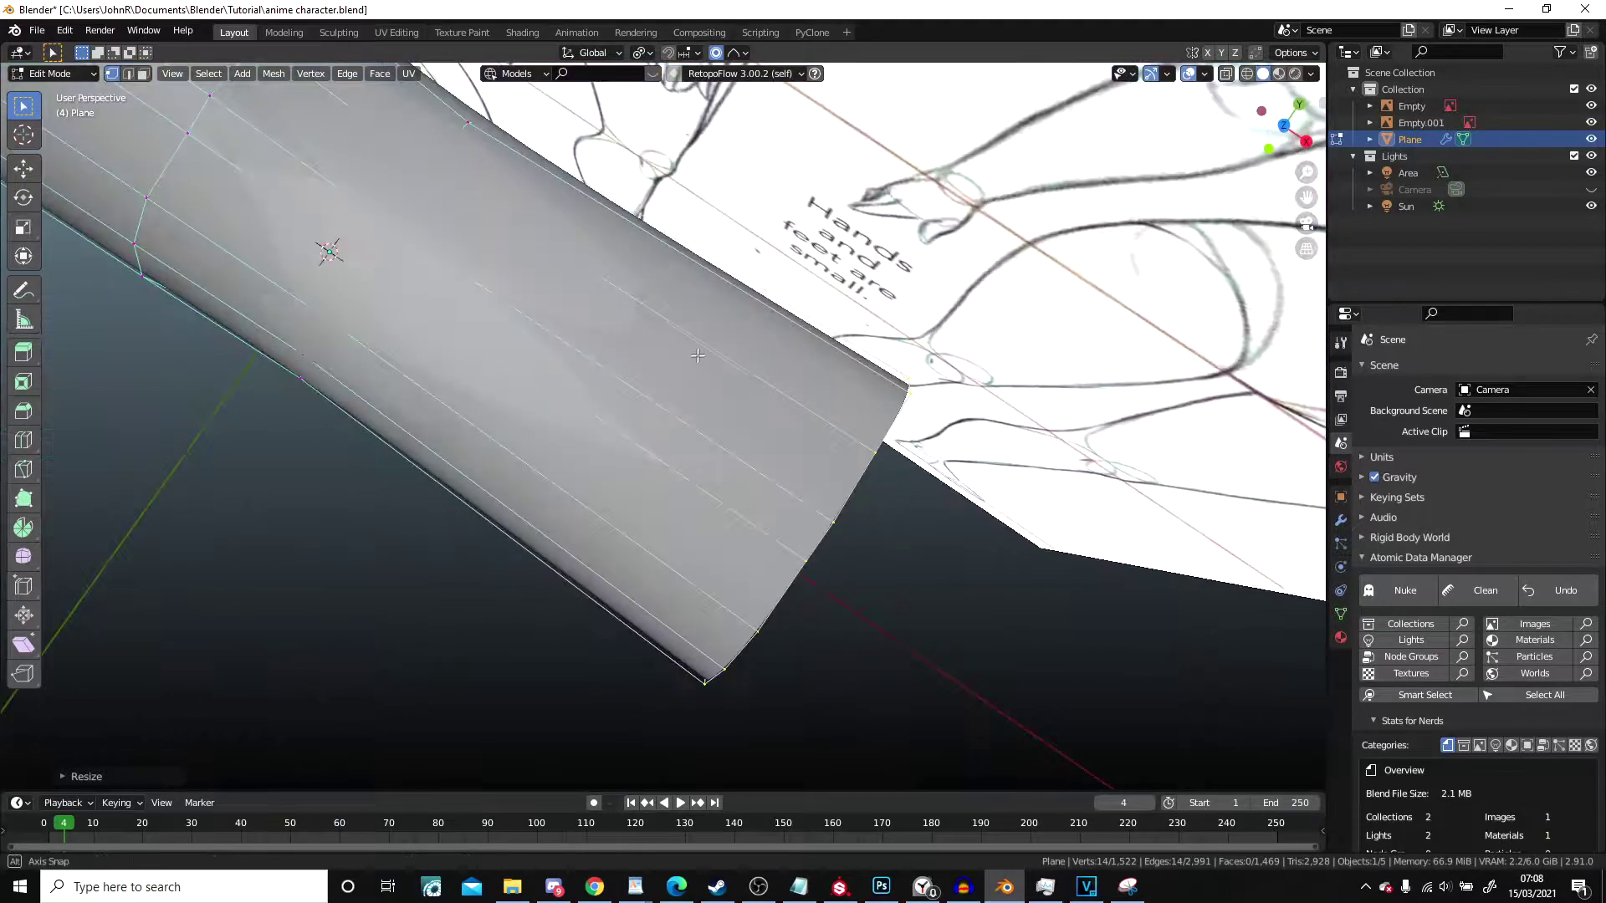
scroll(708, 367, down, 7)
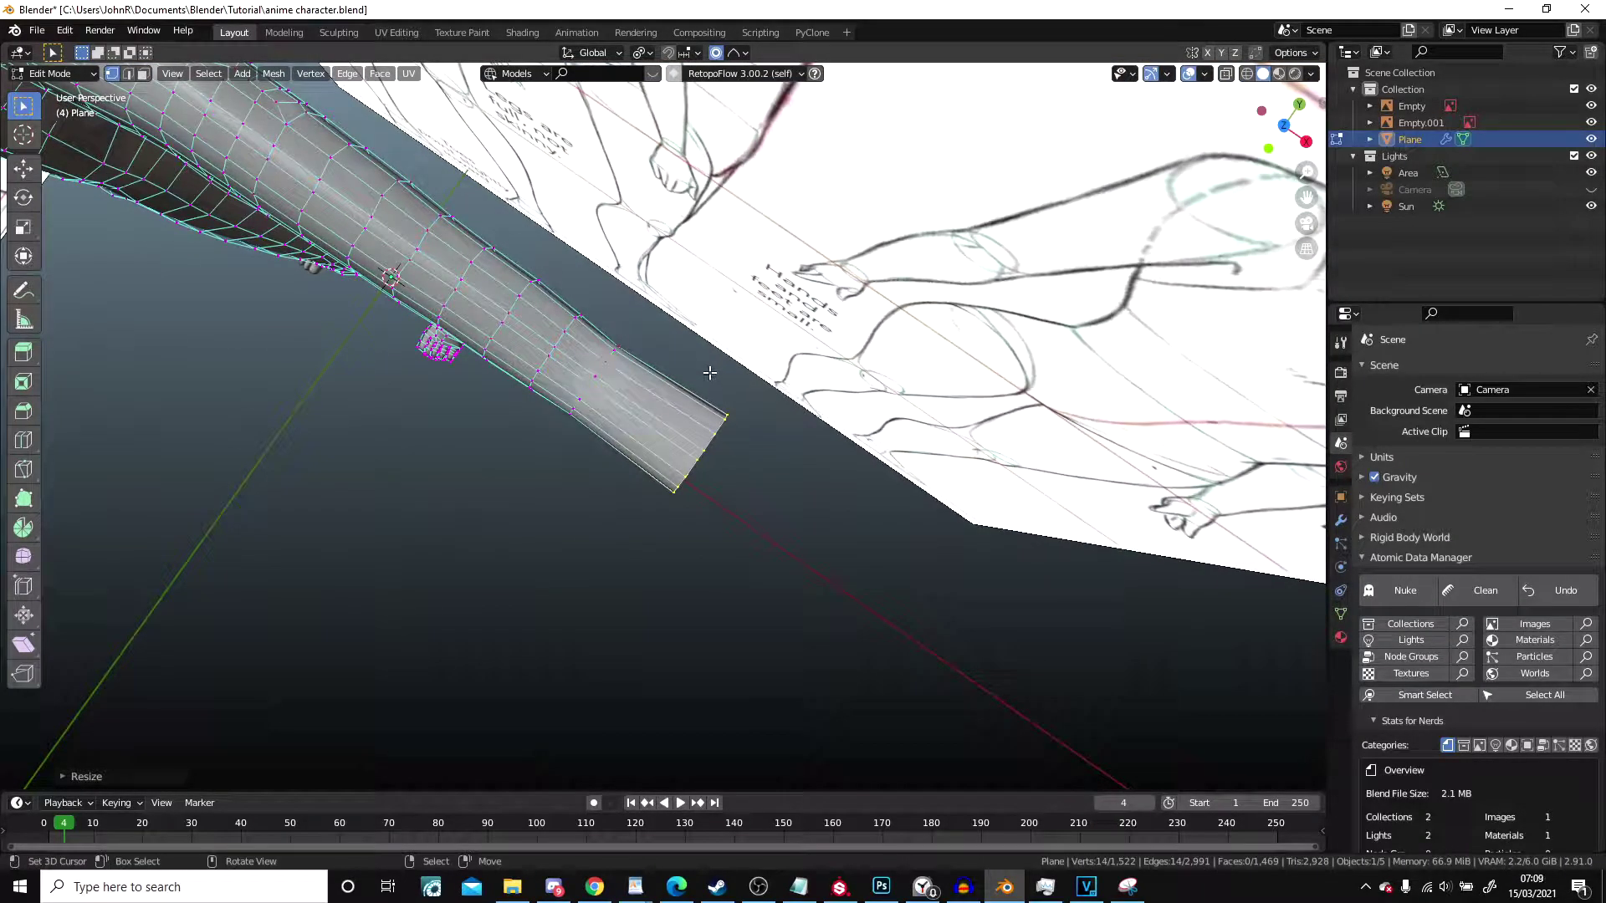
scroll(715, 409, down, 5)
scroll(717, 416, up, 6)
middle_drag(698, 470, 749, 426)
Step: Add two edge loops around the extruded palm section between the wrist and the open end
key(KP_7)
scroll(749, 426, up, 4)
shift+middle_drag(654, 335, 790, 424)
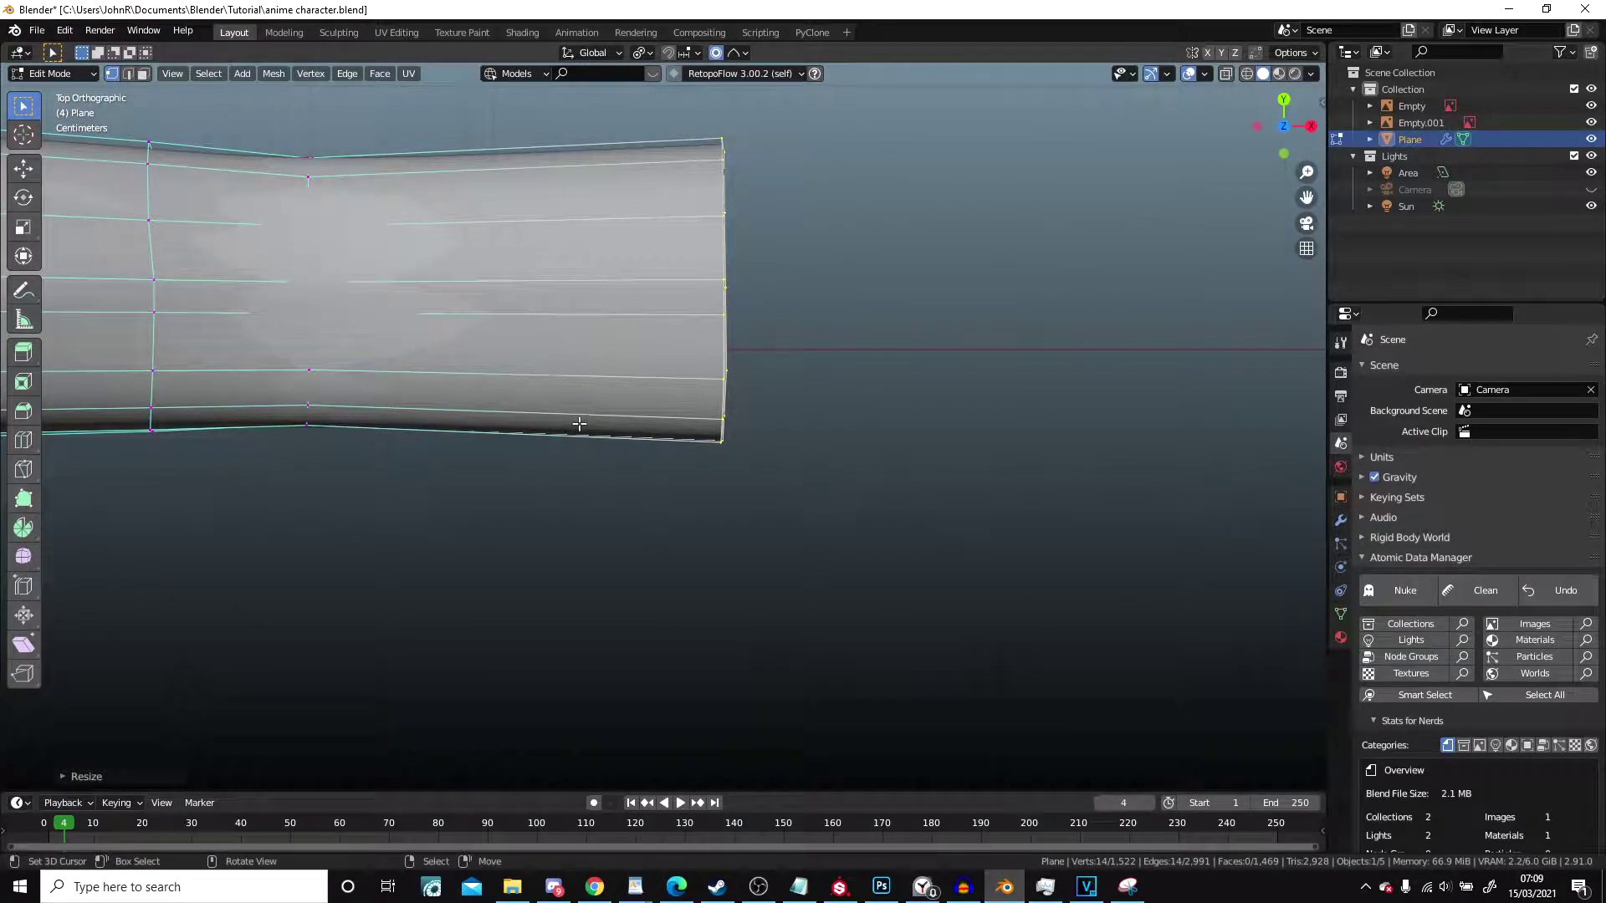
scroll(573, 422, down, 2)
click(535, 349)
click(452, 347)
scroll(623, 443, up, 2)
middle_drag(618, 445, 607, 257)
click(549, 186)
click(535, 197)
Step: Delete two adjacent faces on the front side of the palm to open a hole for the thumb
shift+middle_drag(534, 199, 591, 222)
click(146, 77)
click(598, 219)
shift+click(608, 190)
key(x)
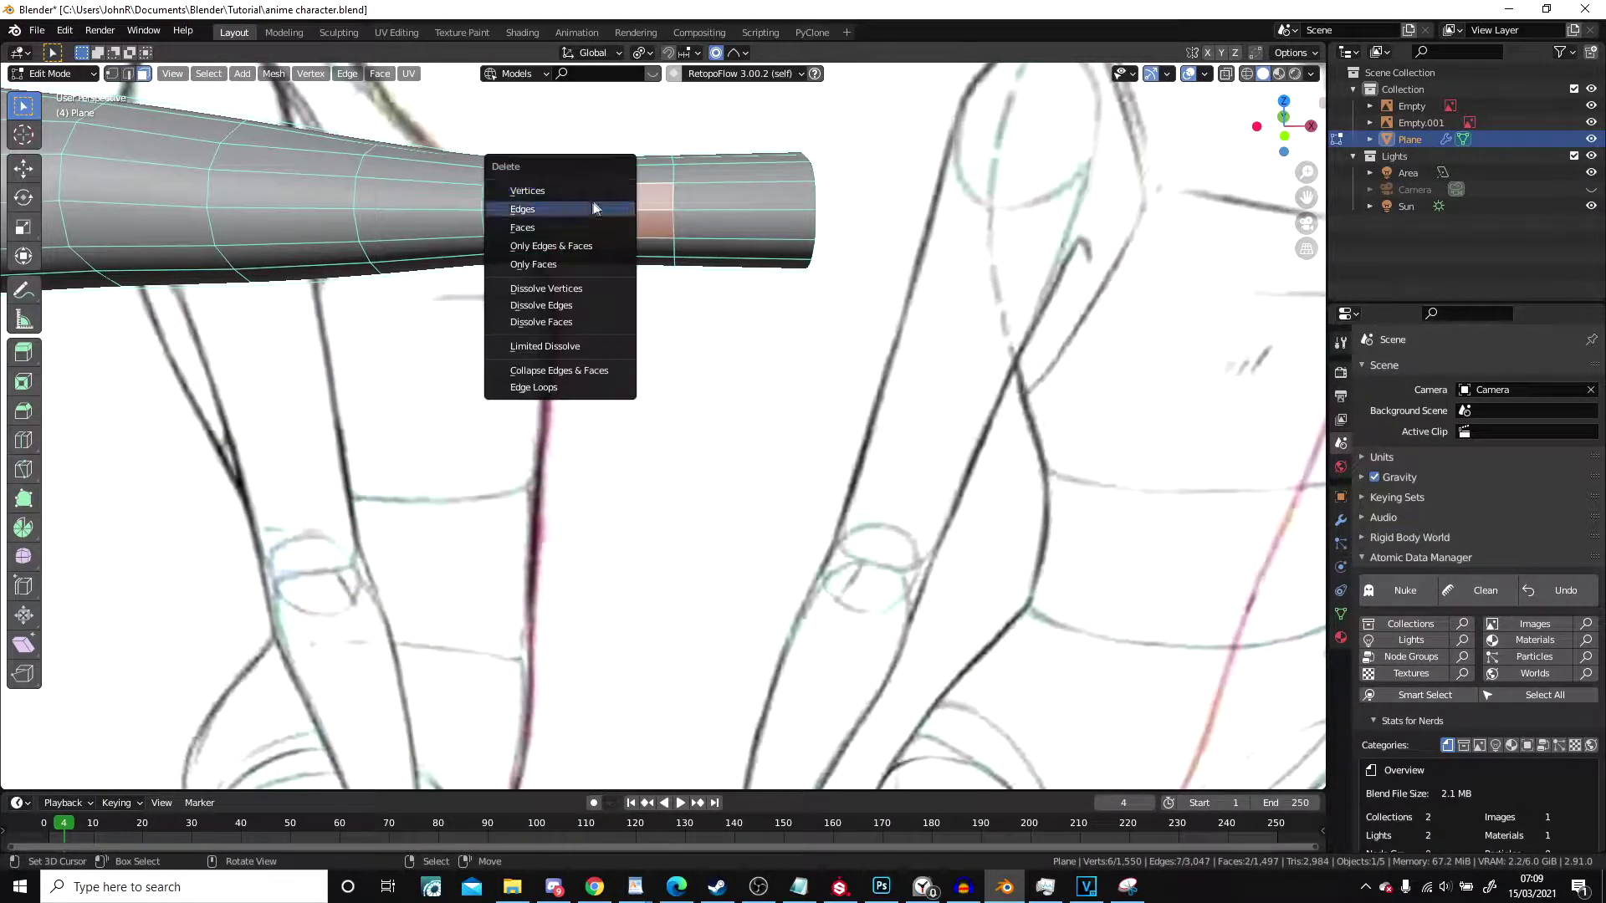
click(577, 230)
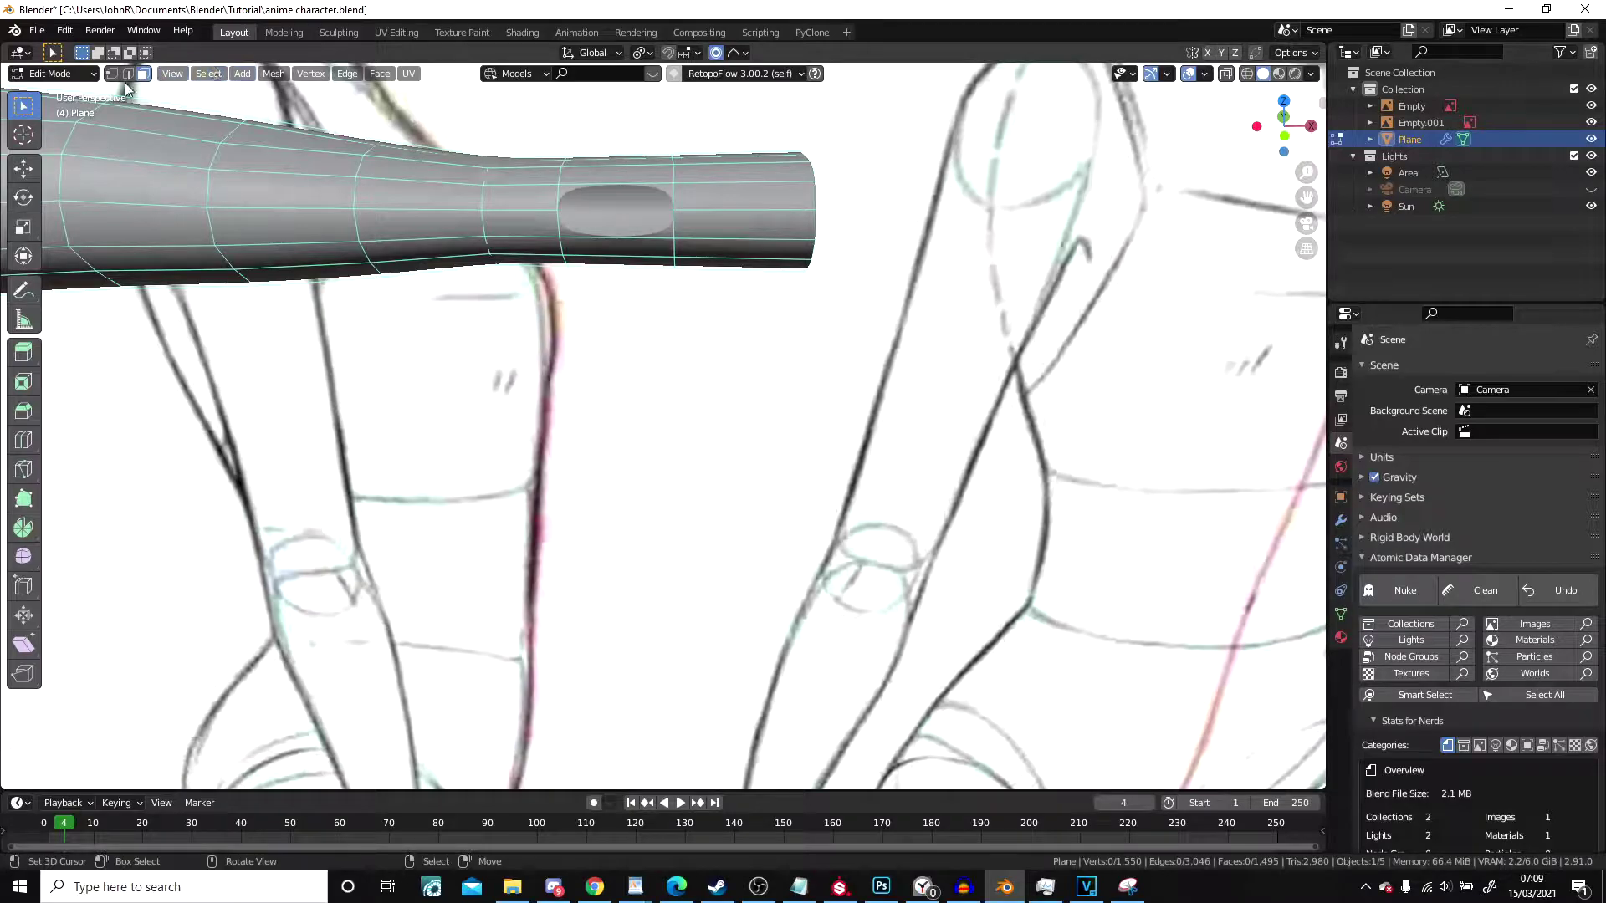
Step: Select the edges around the thumb hole, extrude them outward in the top view, and reposition the extruded end
alt+middle_drag(658, 181, 634, 146)
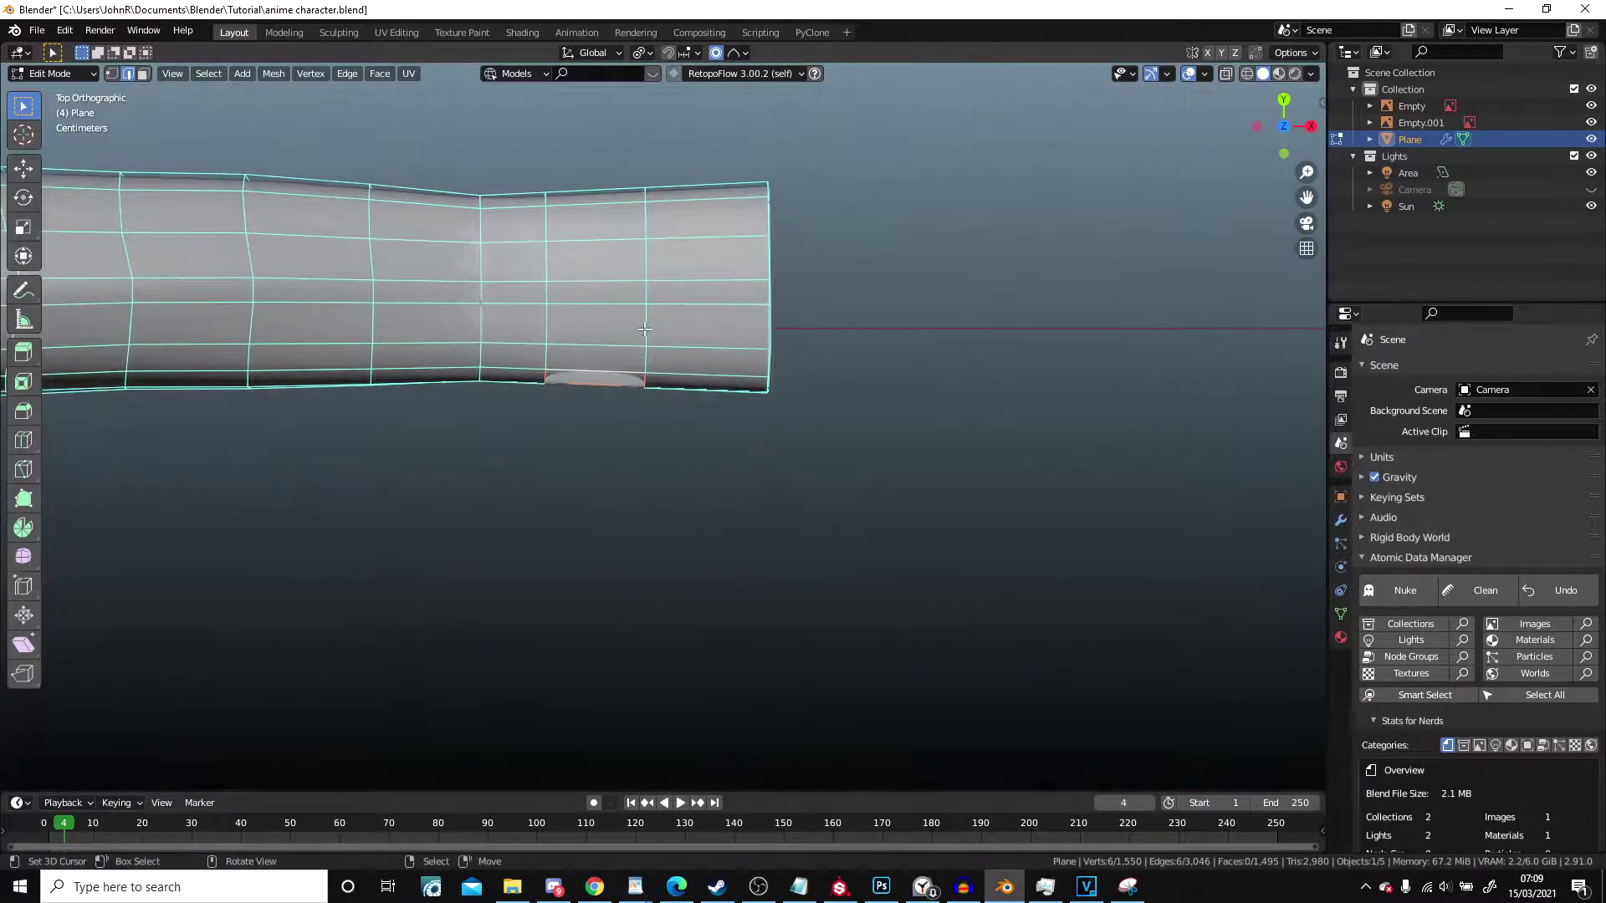
scroll(654, 393, up, 1)
key(e)
click(818, 556)
middle_drag(915, 545, 423, 268)
key(g)
click(740, 361)
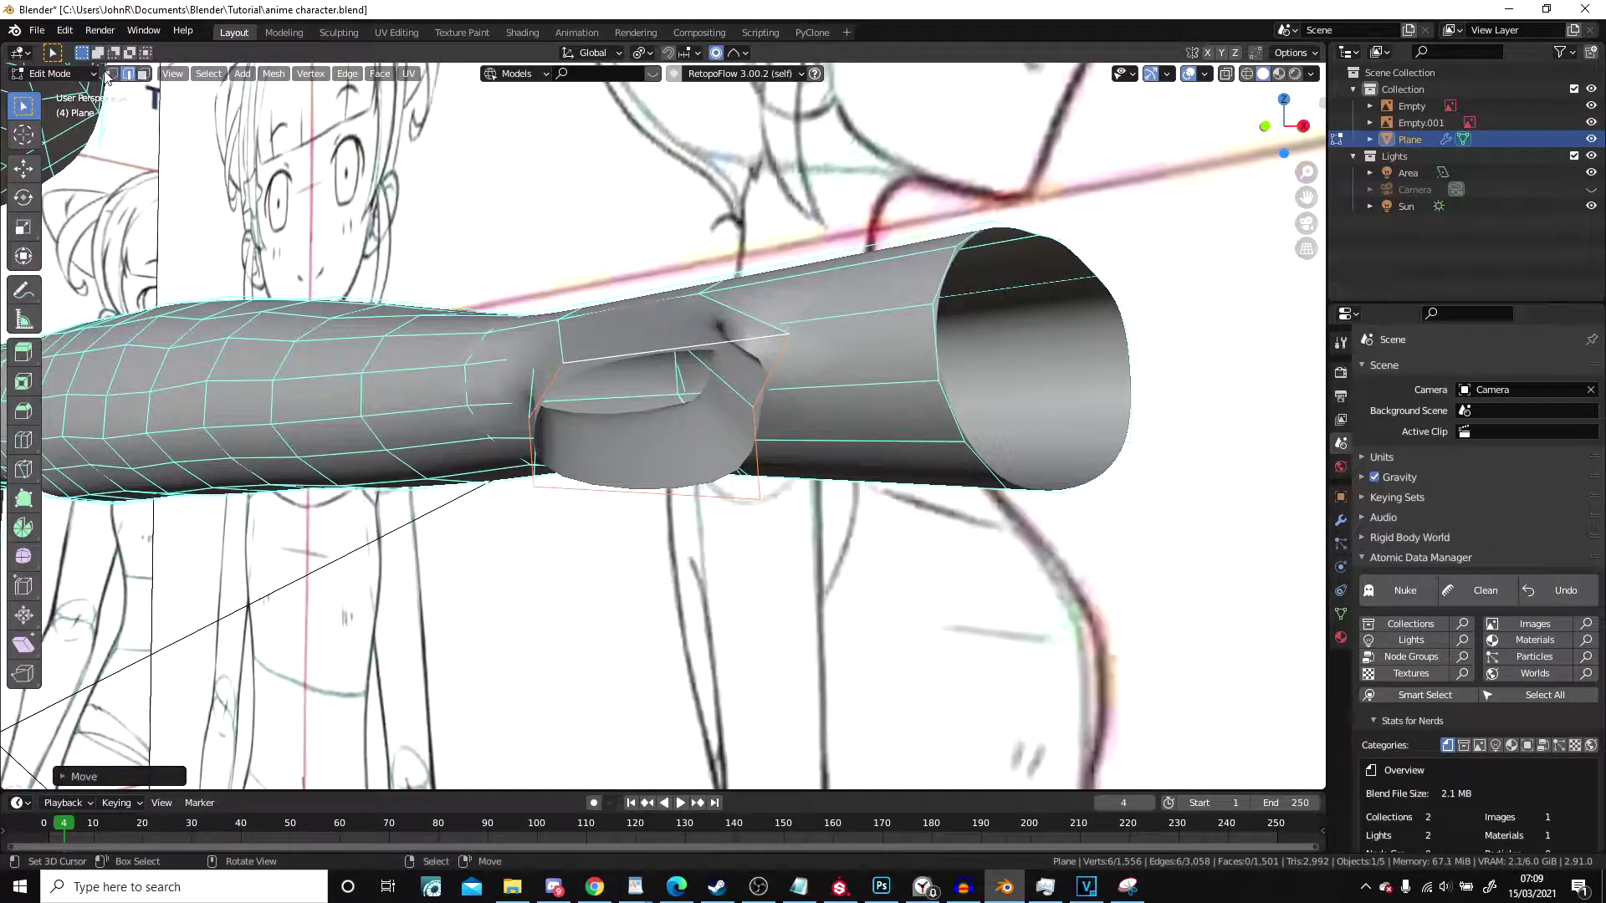
Step: Turn off proportional editing and pull individual vertices of the thumb's end inward to narrow it
right_click(778, 346)
key(g)
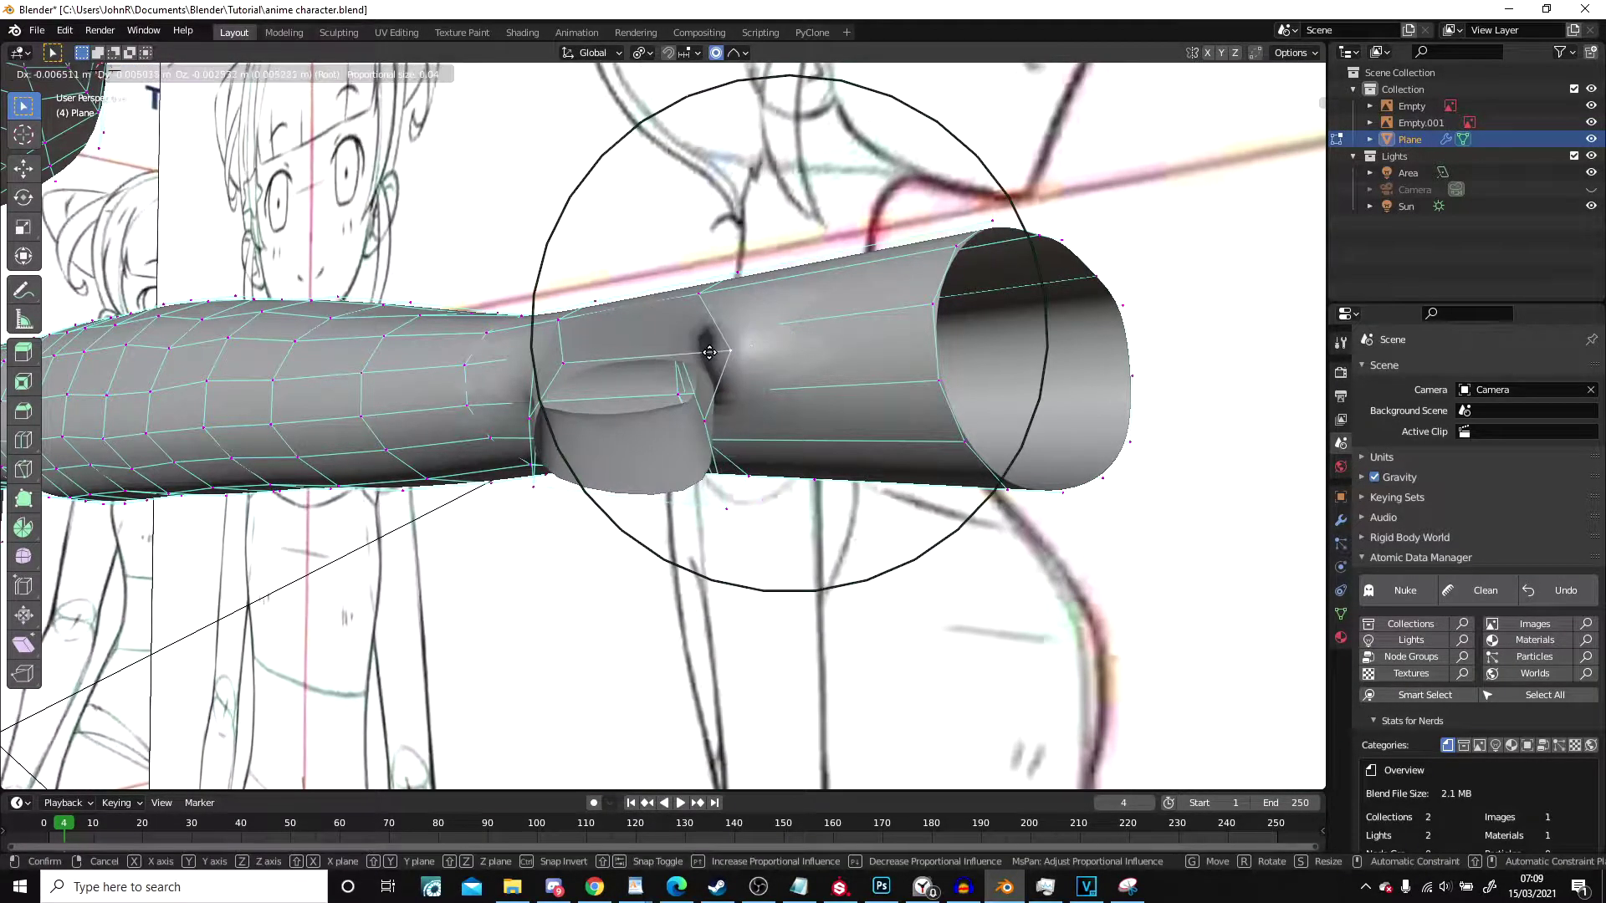
right_click(731, 358)
key(g)
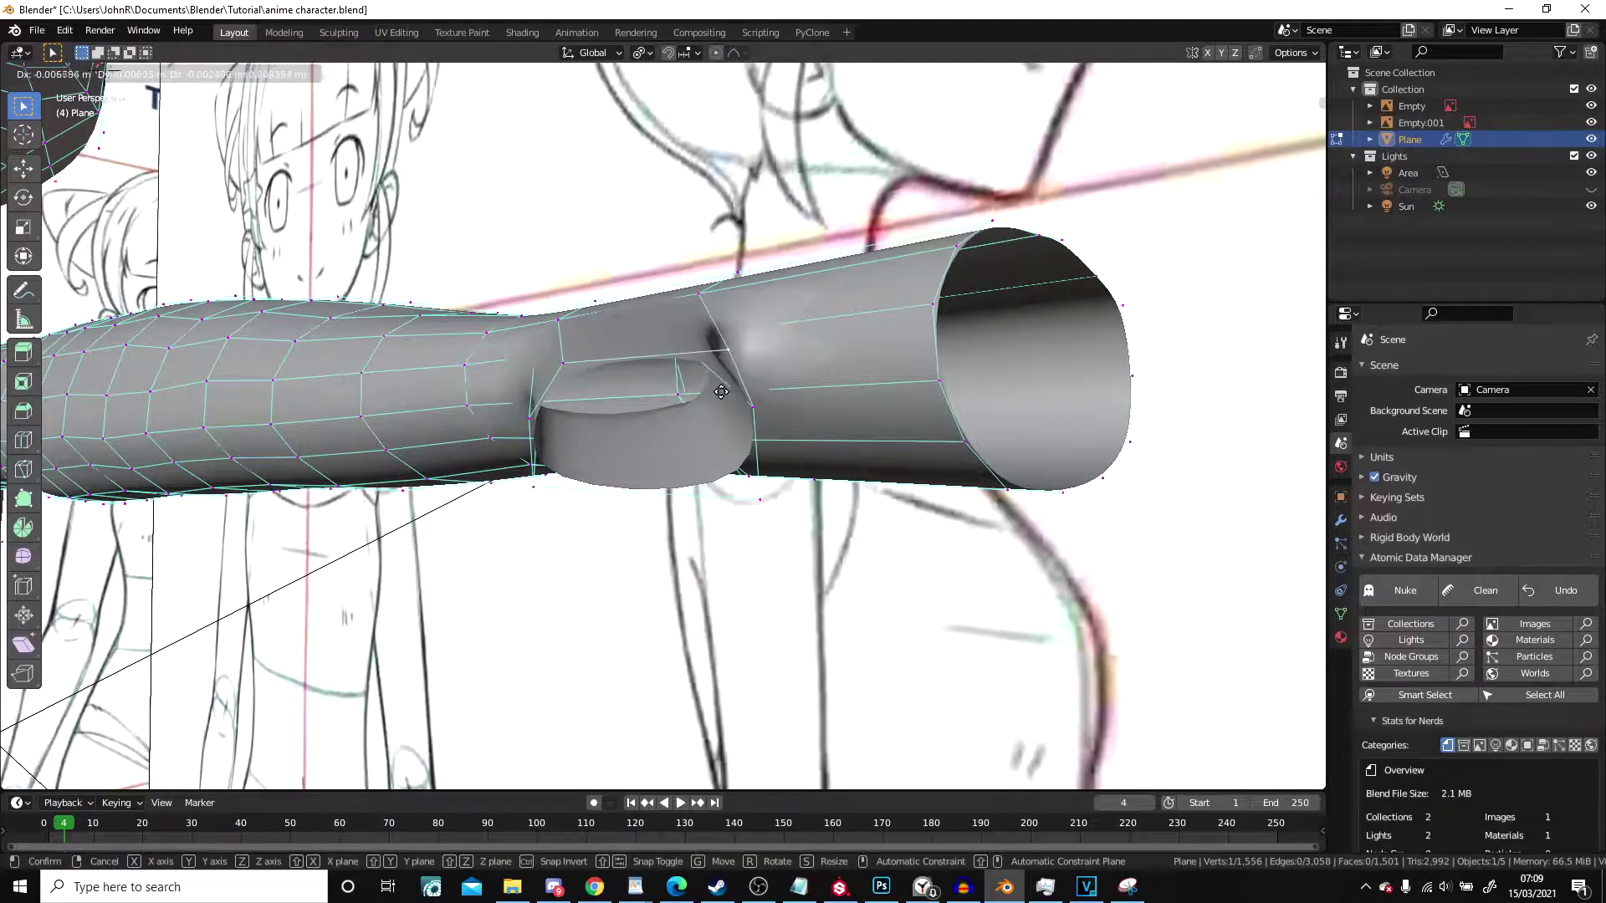
click(753, 487)
key(g)
click(681, 467)
key(g)
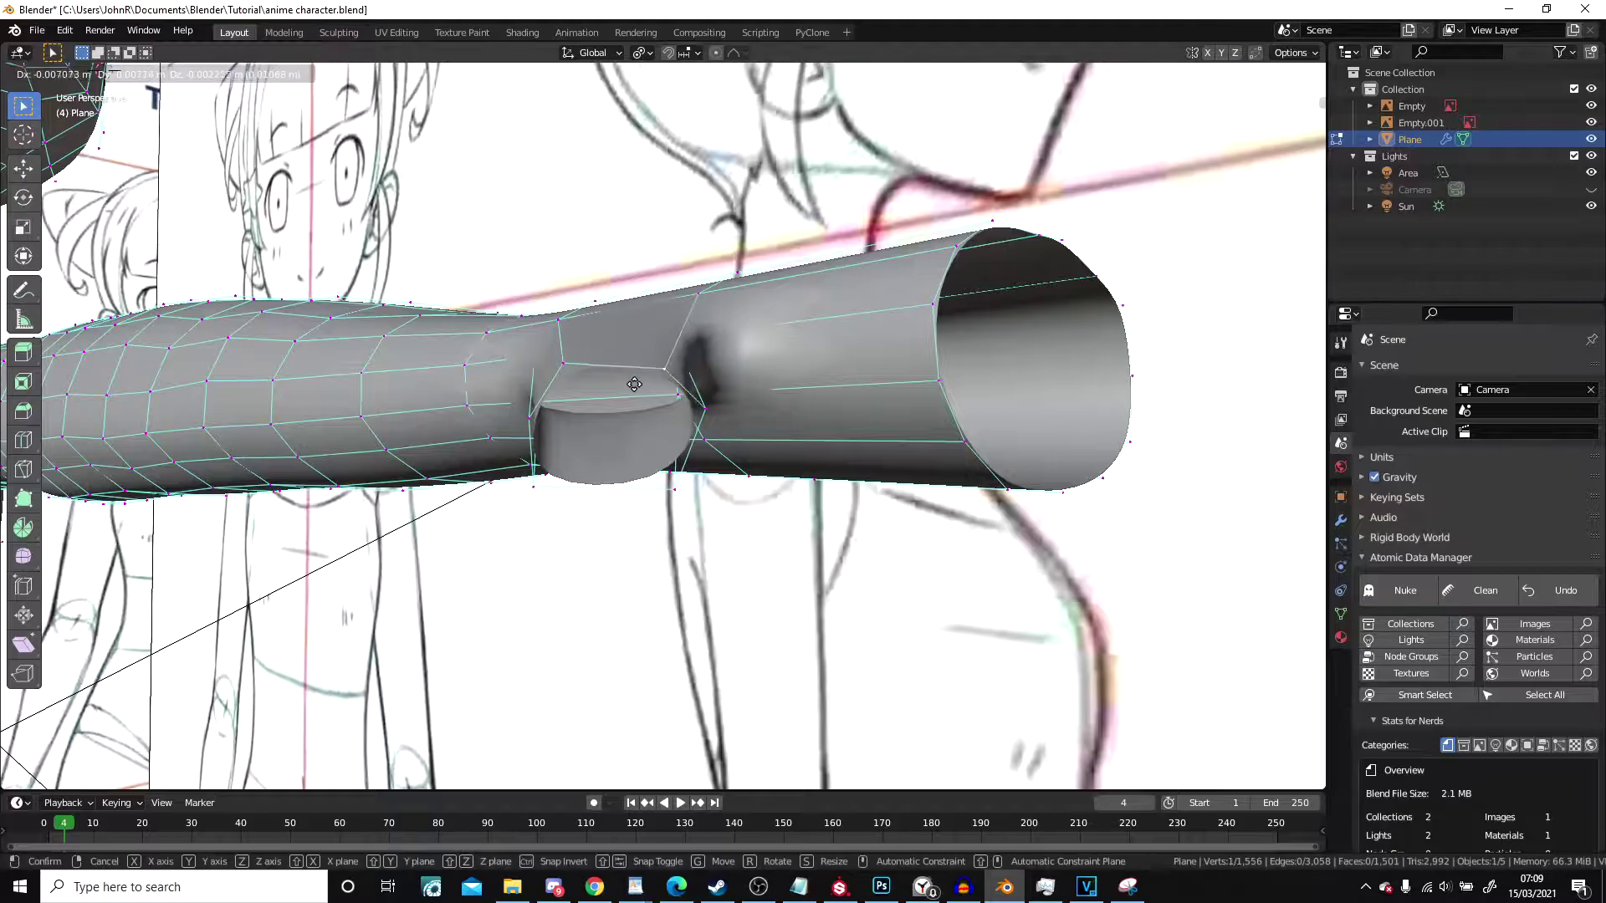
click(681, 429)
Step: Close the thumb's open tip by filling faces between its end vertices
middle_drag(694, 430, 782, 404)
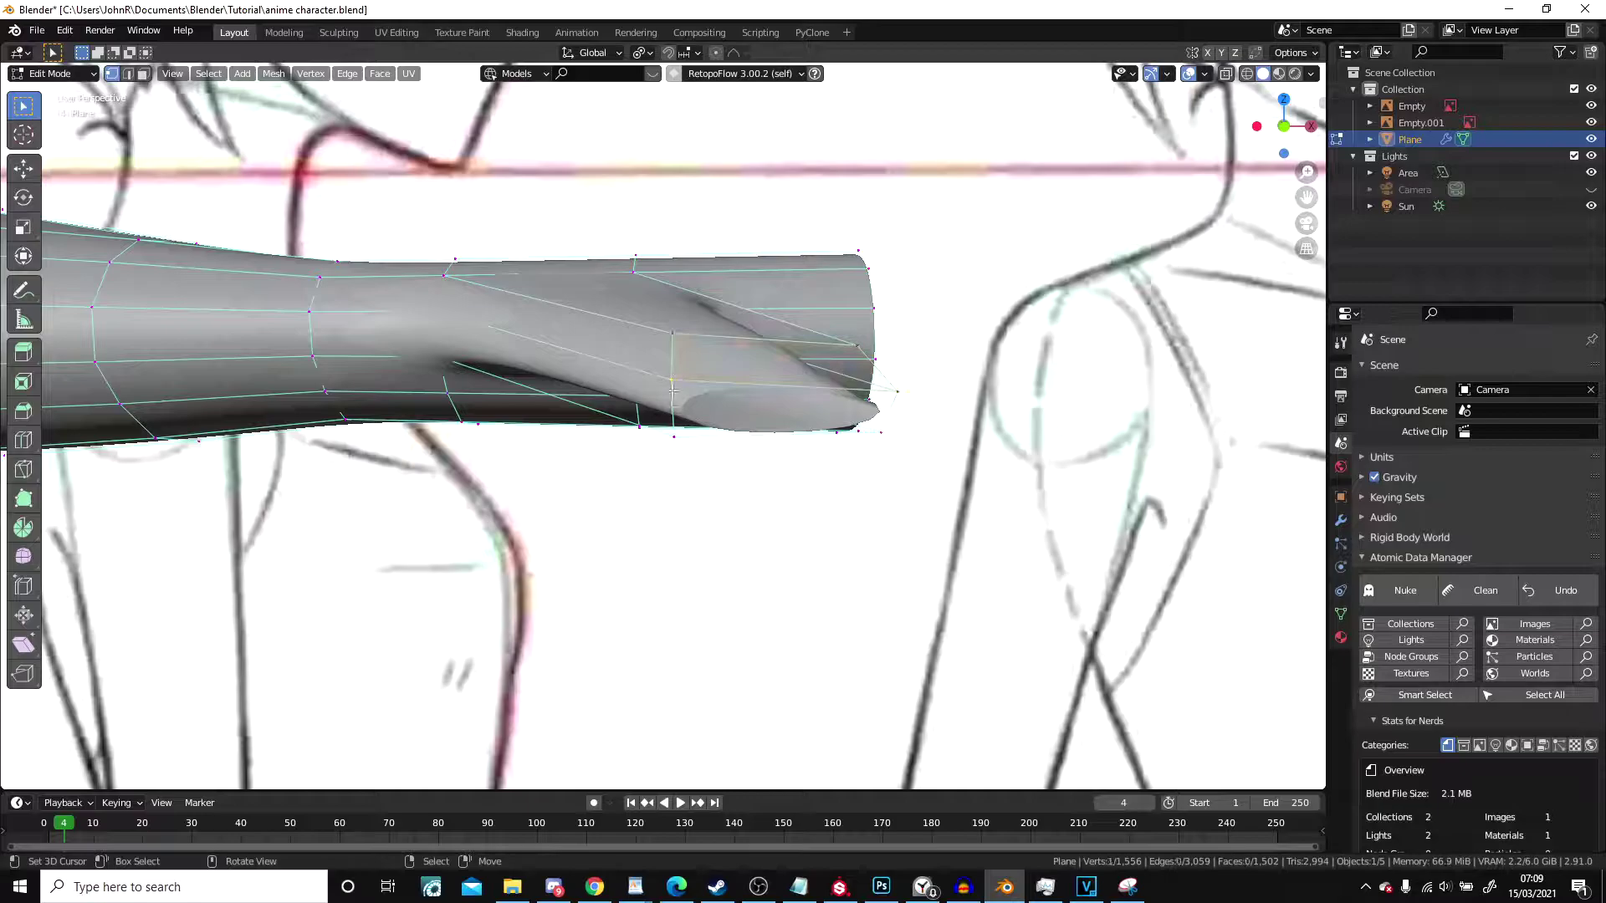
key(f)
middle_drag(893, 435, 747, 497)
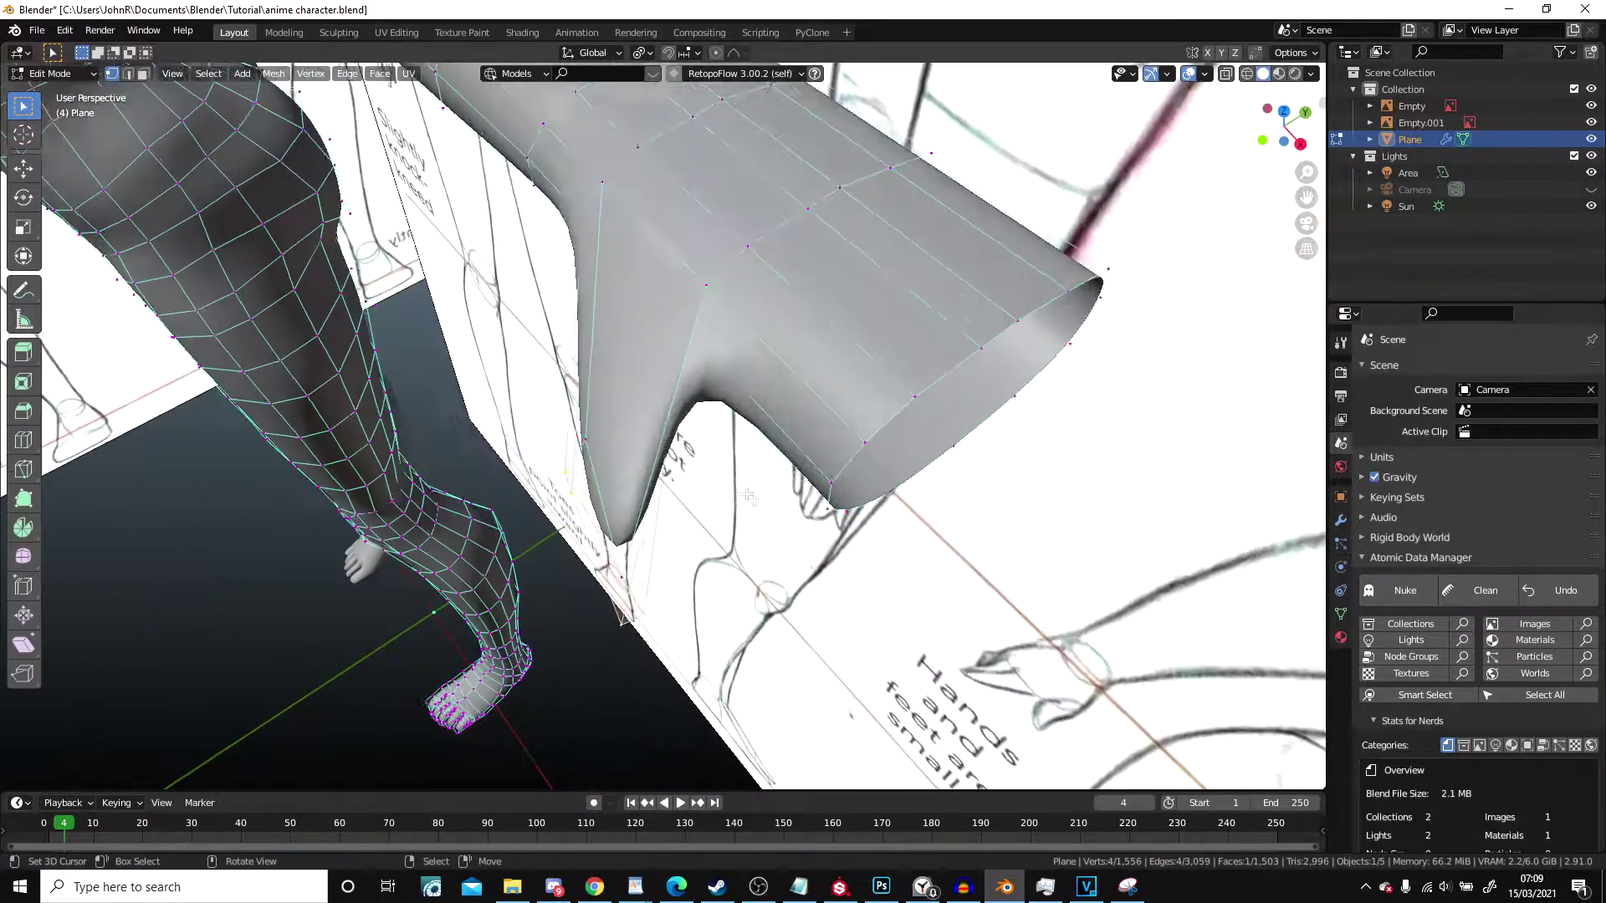
Step: Add an edge loop around the middle of the thumb and move it back toward the wrist to curve the thumb
click(684, 374)
key(KP_7)
key(g)
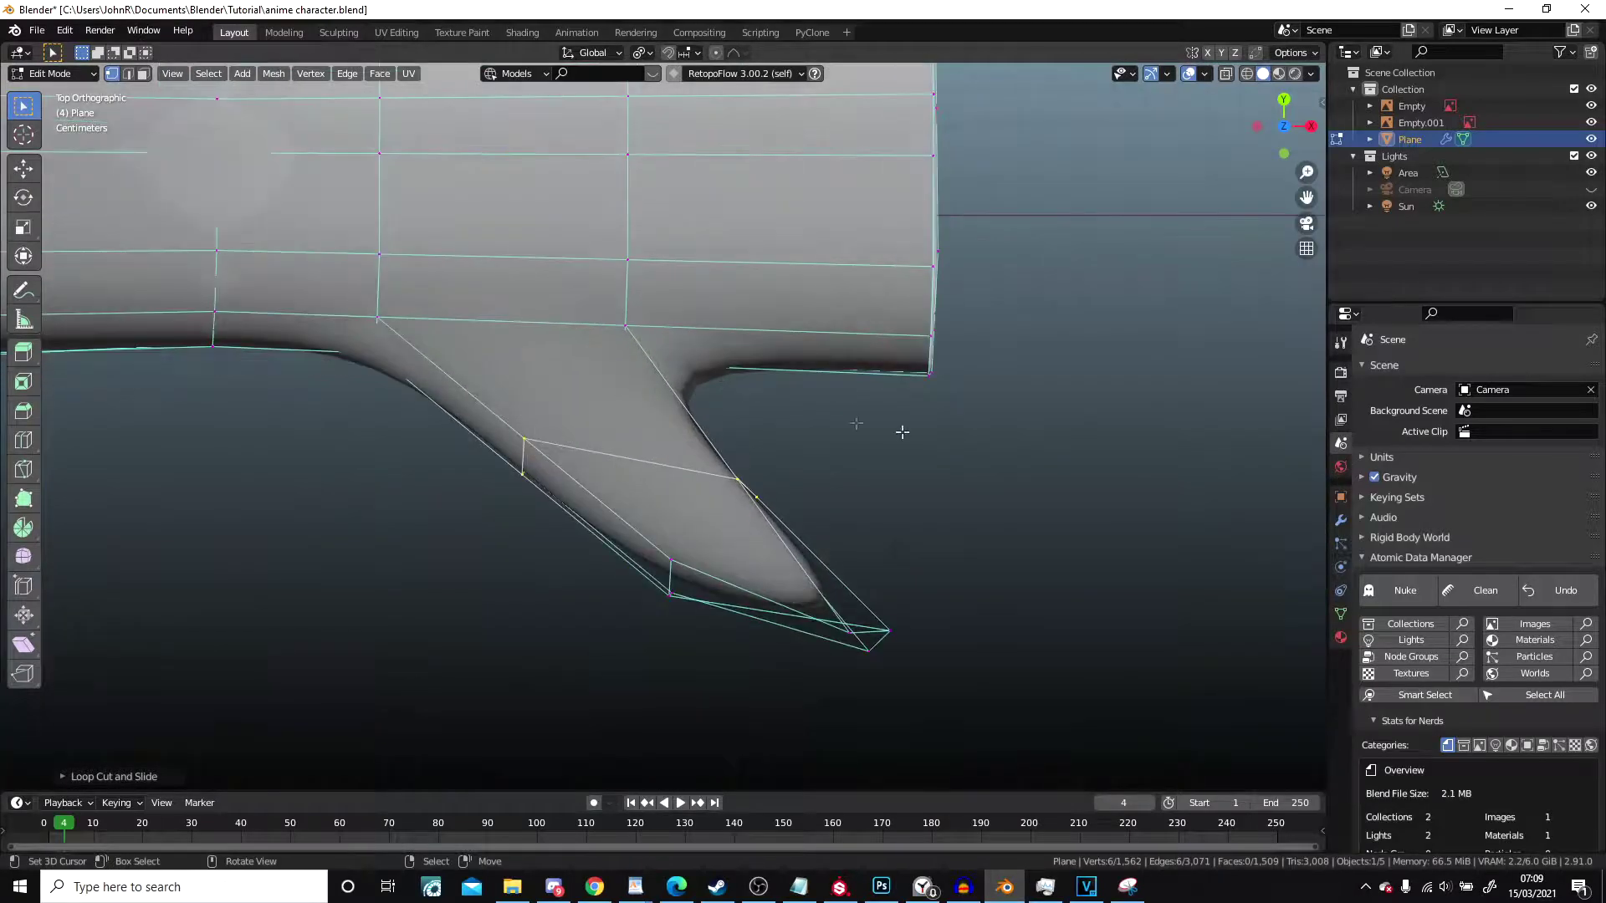
click(871, 421)
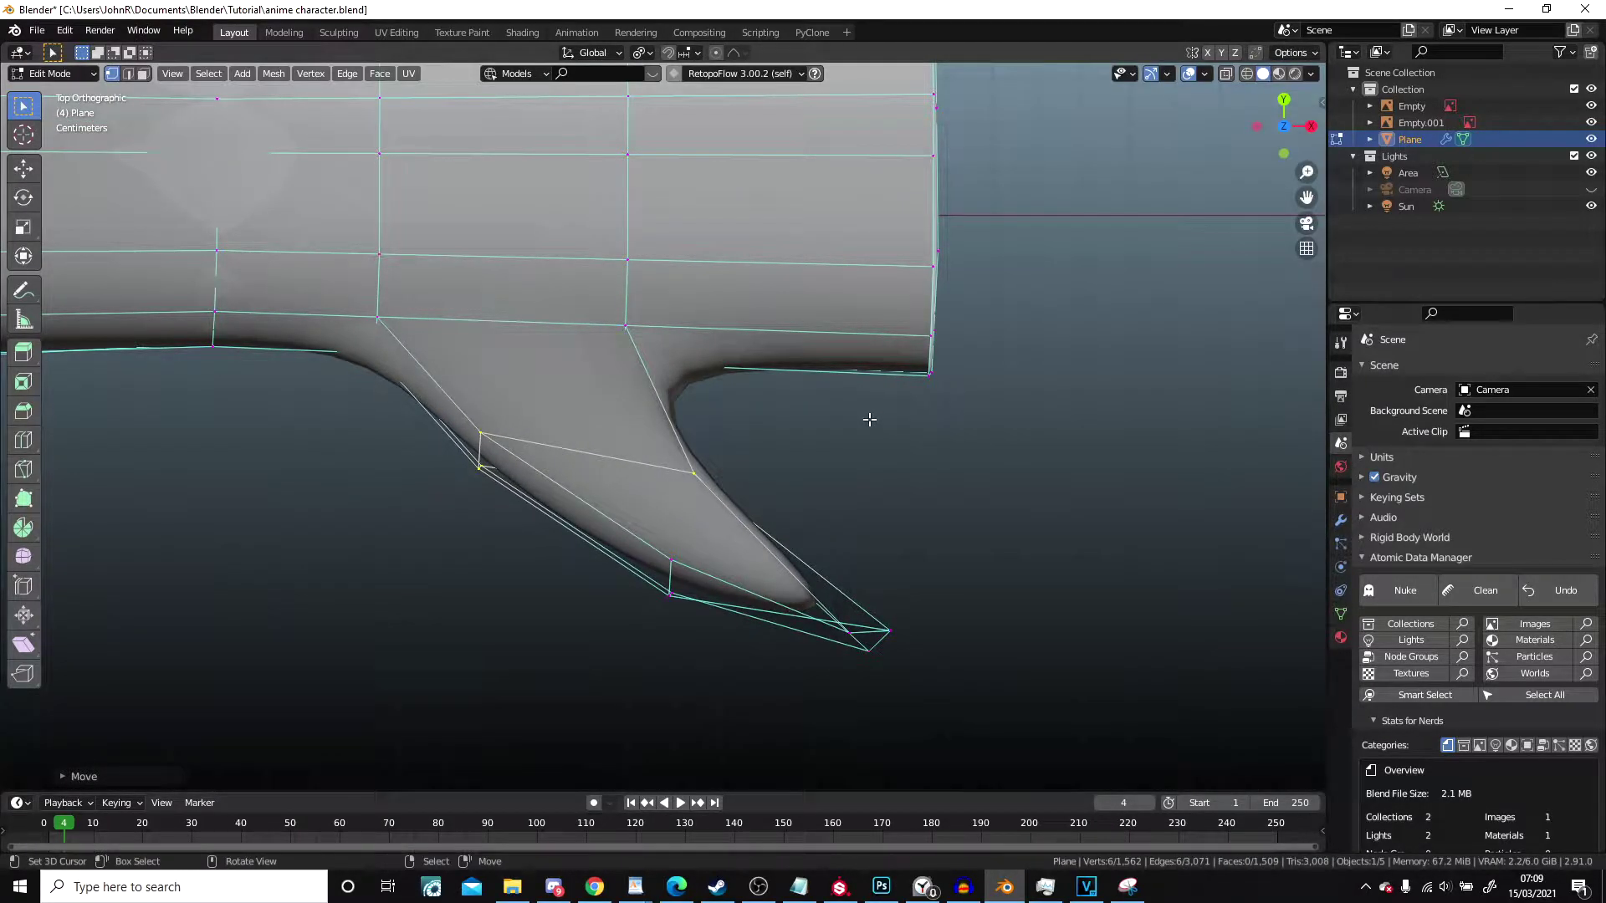
Step: Check the thumb from several angles and reposition a single vertex near its base
scroll(864, 455, up, 1)
scroll(864, 455, down, 4)
middle_drag(831, 434, 657, 238)
middle_drag(657, 328, 502, 227)
scroll(675, 289, up, 3)
middle_drag(614, 247, 669, 407)
key(g)
click(663, 262)
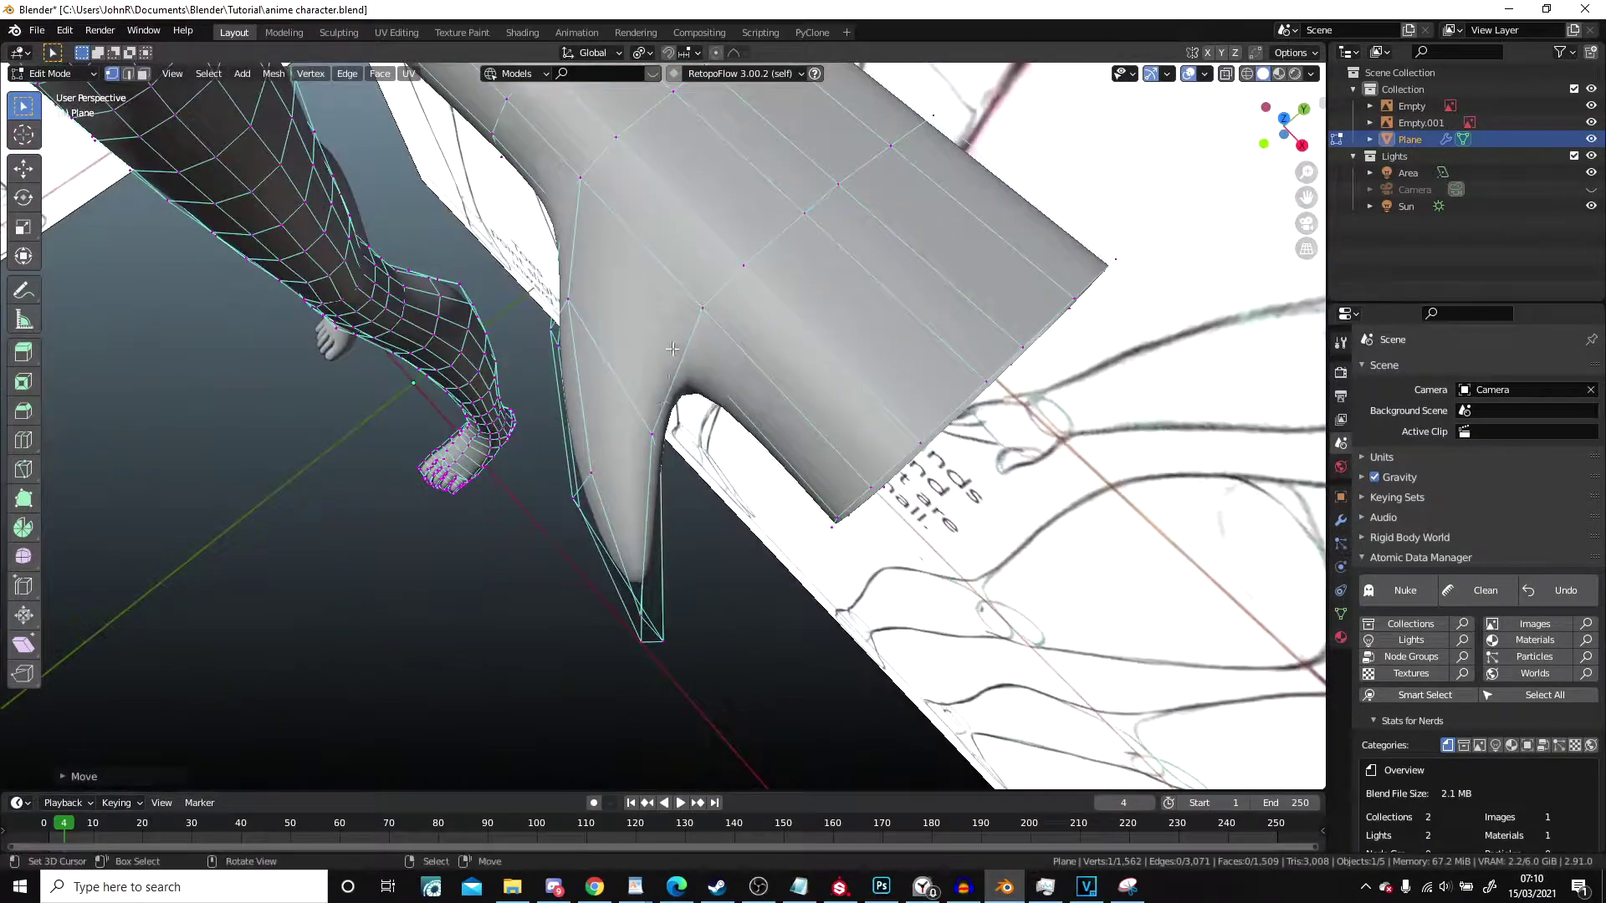
Step: In the top wireframe view, move the vertices at the web between thumb and palm about 0.01 m toward the wrist
key(z)
click(649, 386)
middle_drag(657, 385, 687, 274)
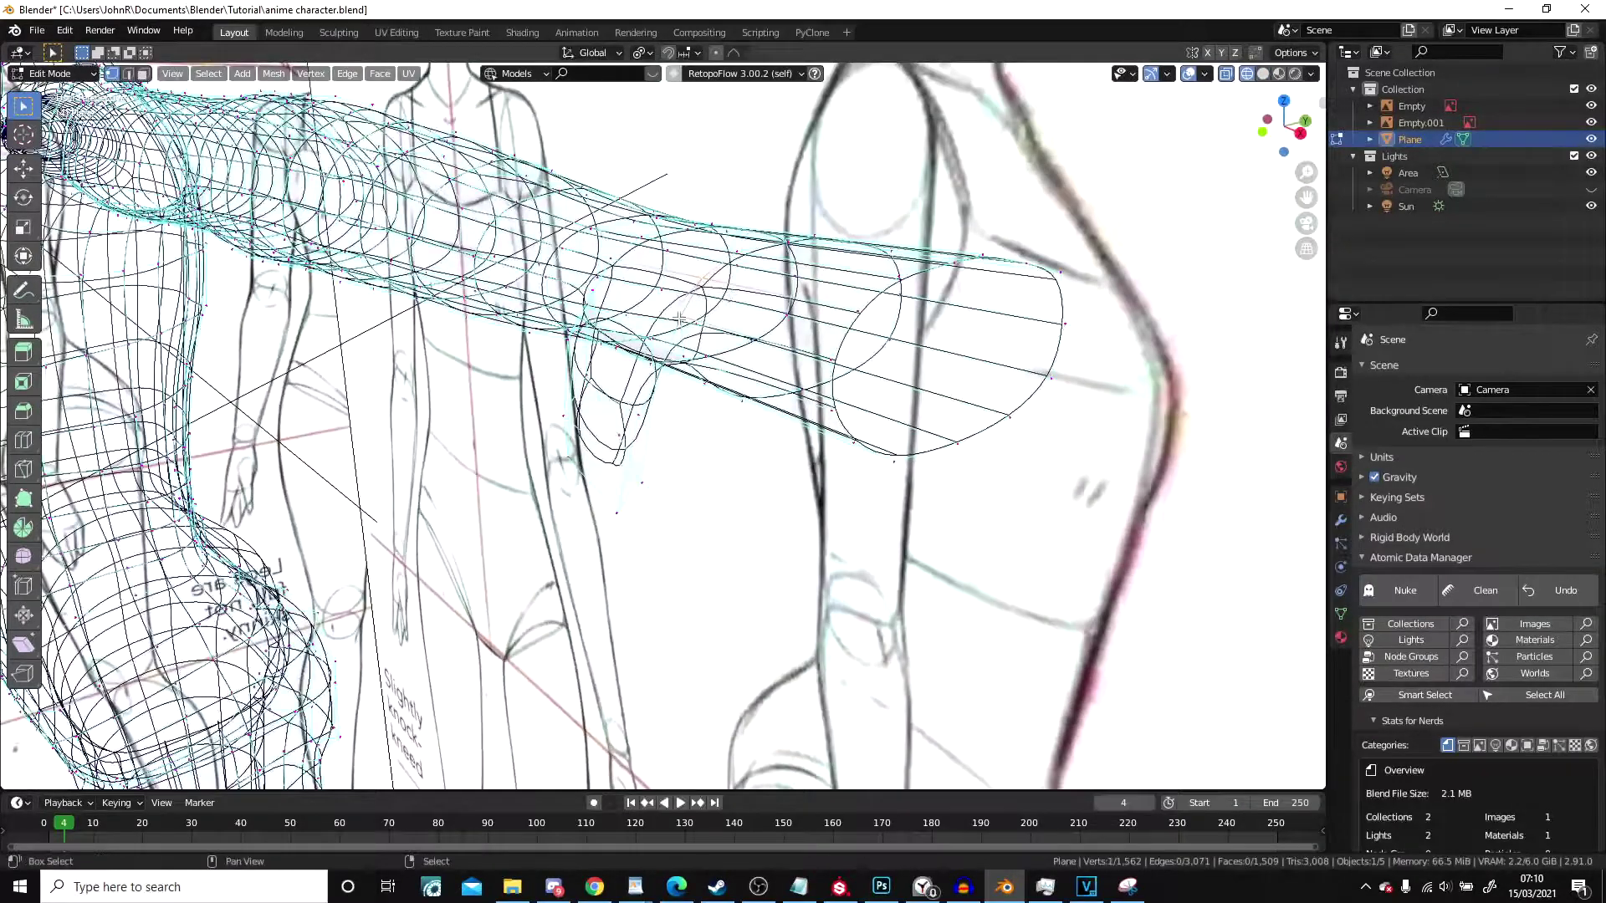
key(z)
click(872, 385)
key(KP_7)
key(z)
click(605, 399)
key(g)
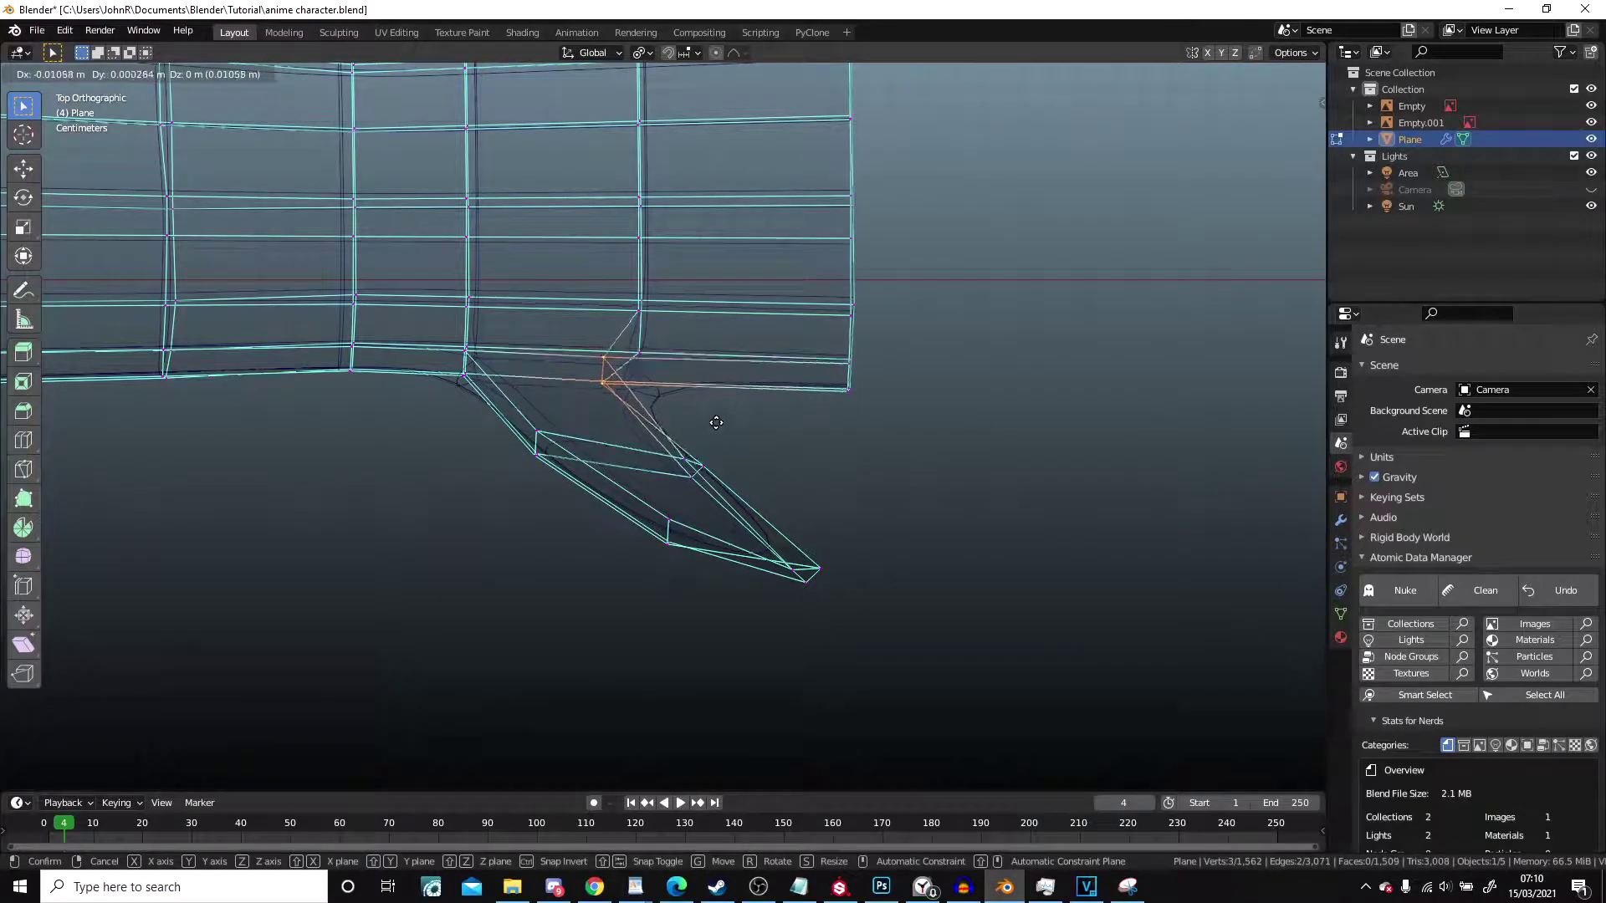
click(719, 425)
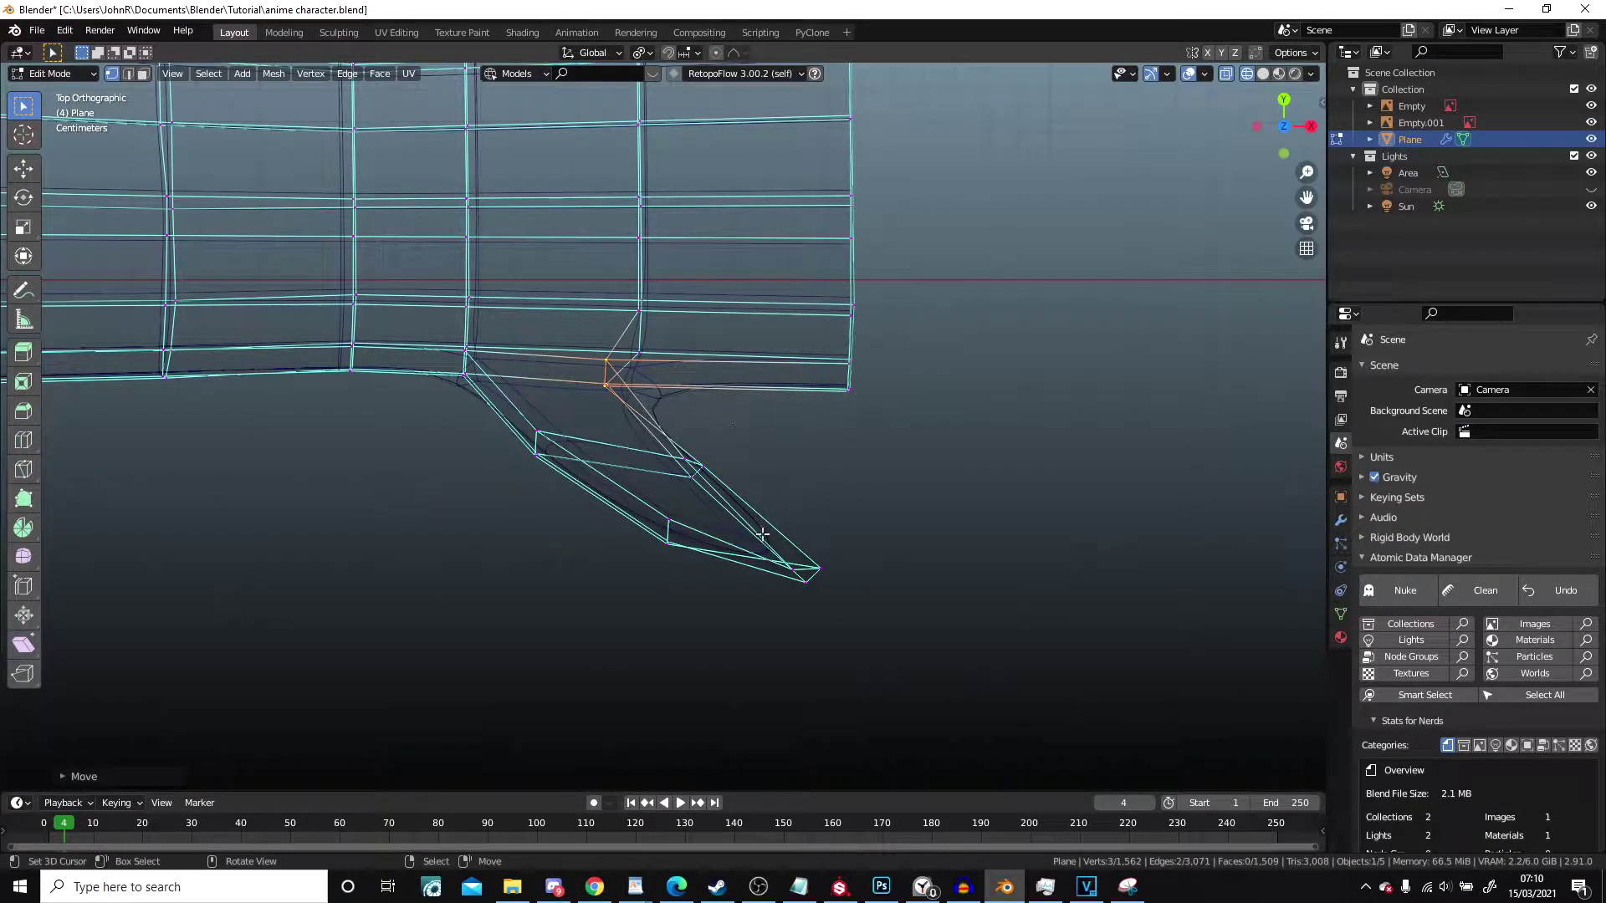
key(g)
key(g)
right_click(583, 497)
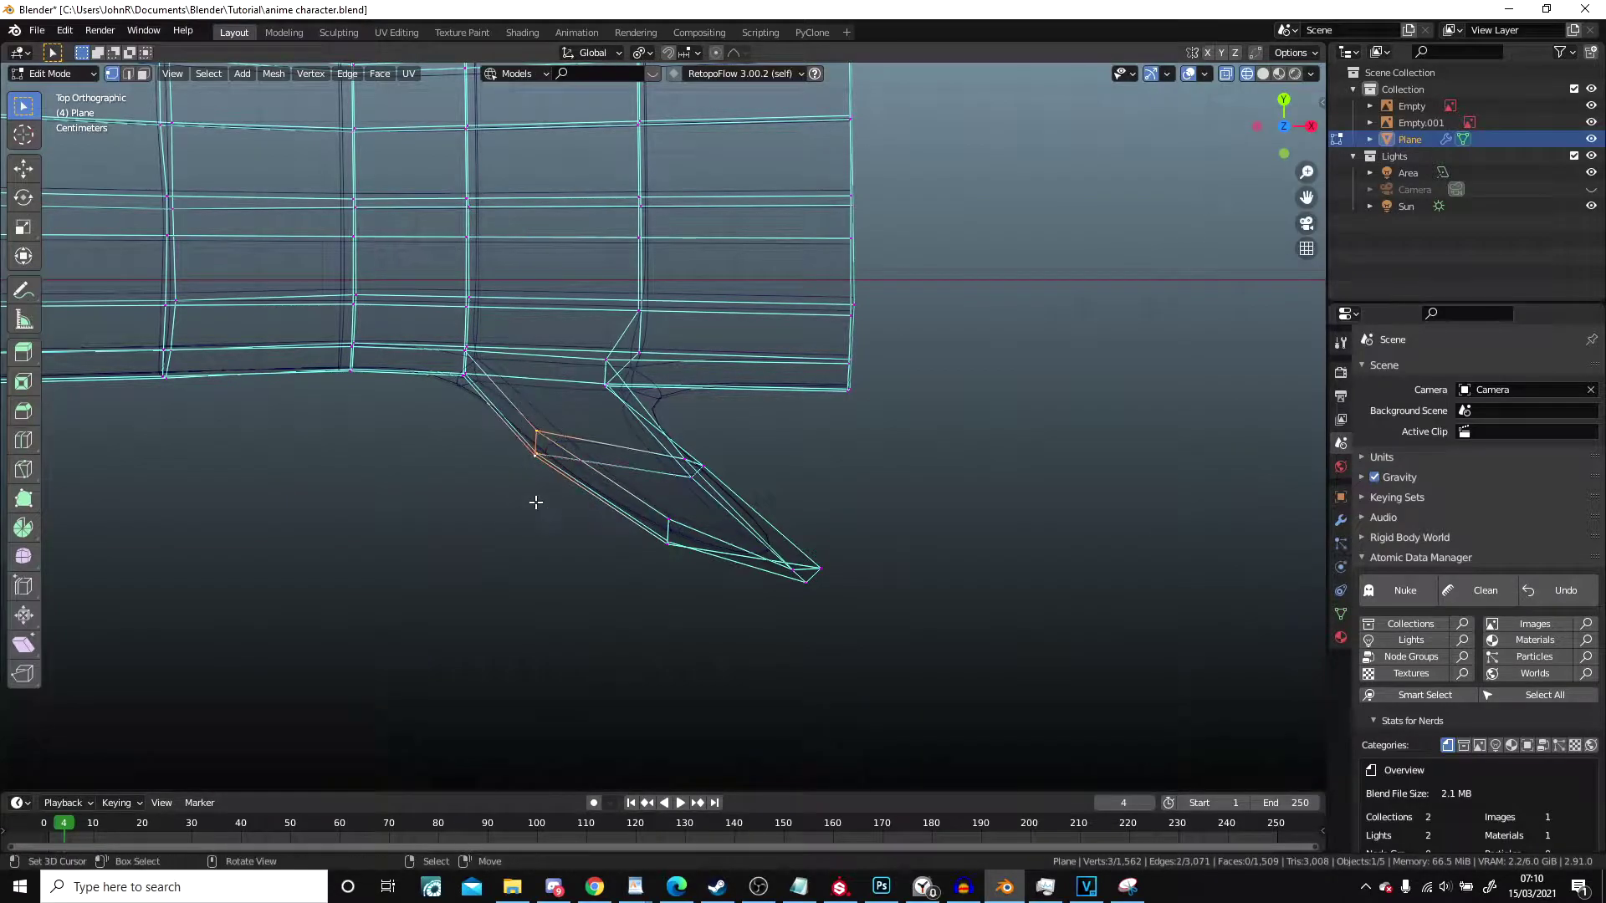
Step: Slide the thumb's middle edge loop so its outer vertices sit closer to the tip and its inner vertices closer to the palm
key(g)
key(g)
click(656, 502)
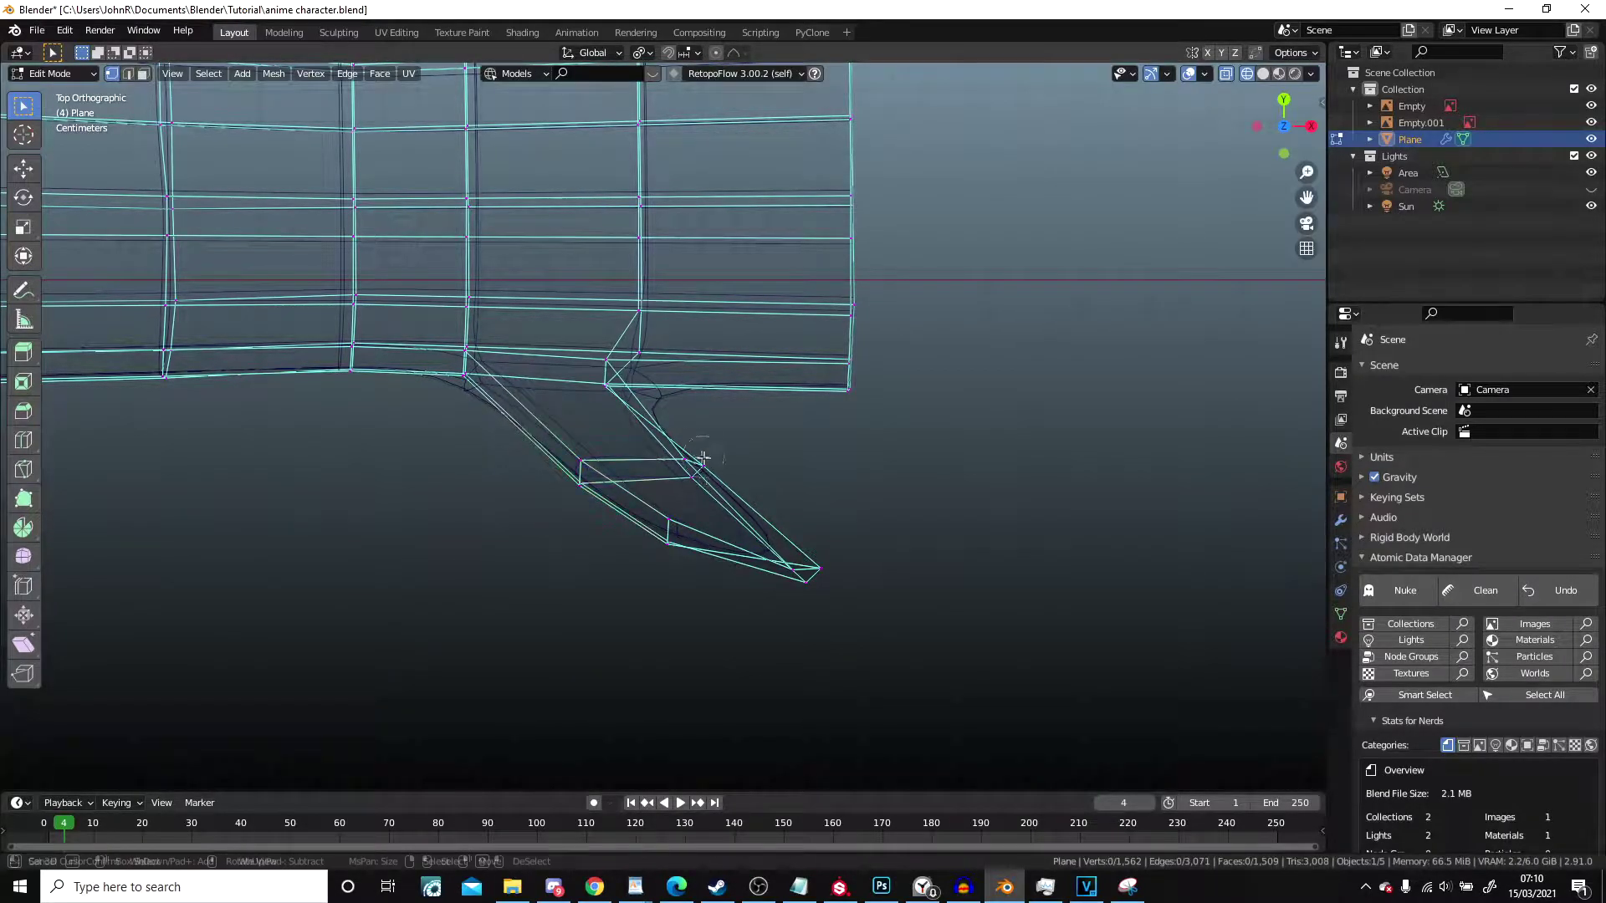
key(g)
key(g)
click(782, 542)
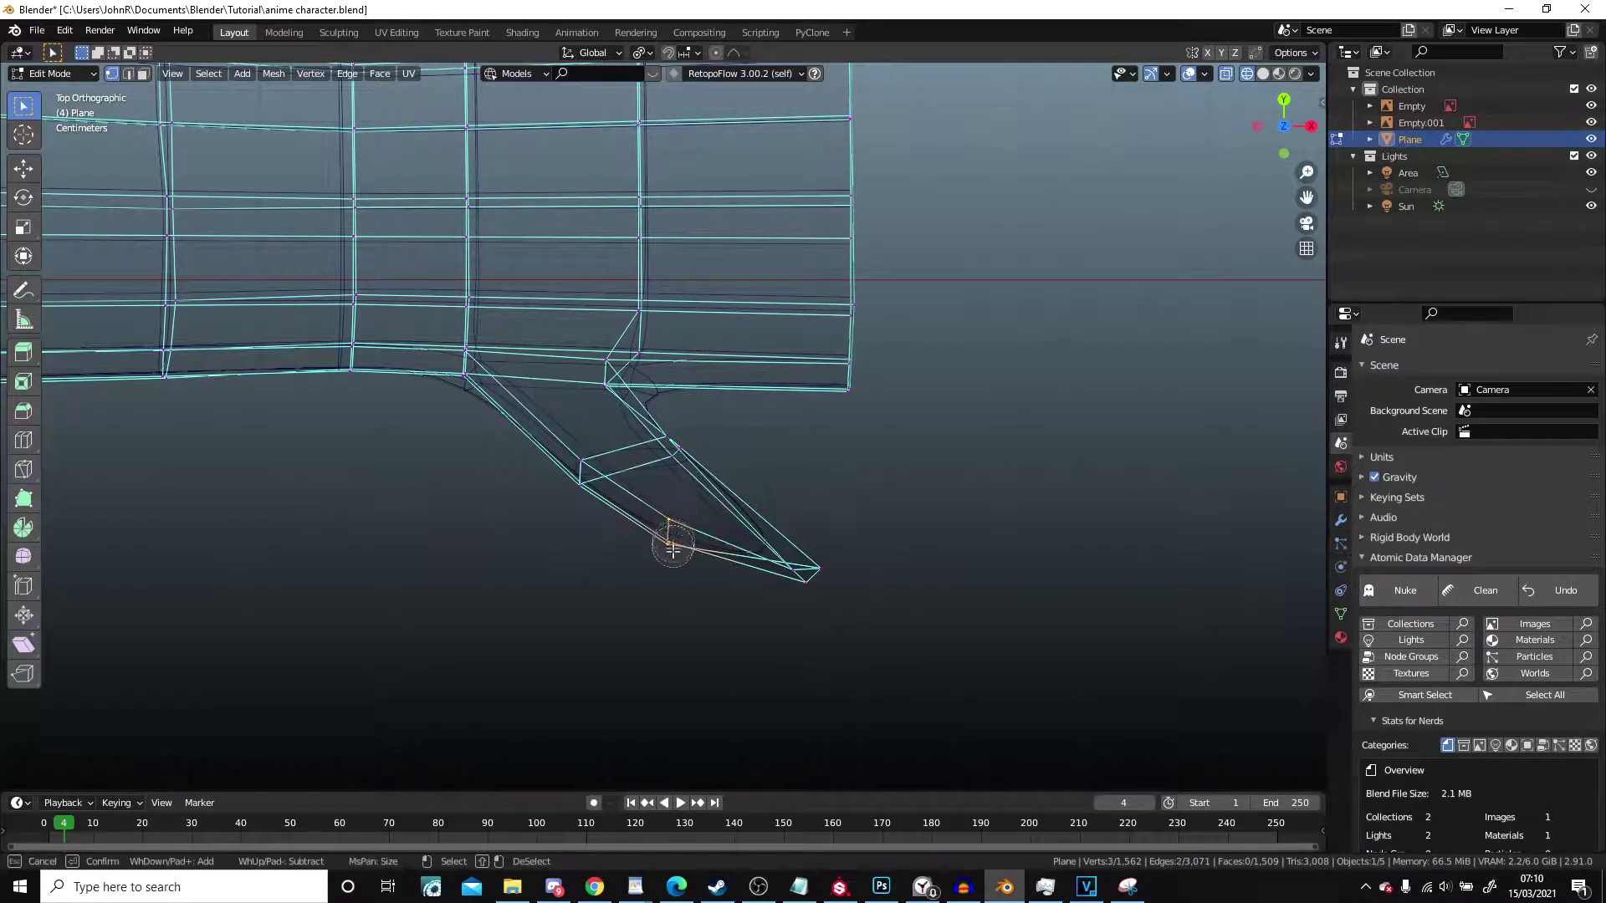
Step: In the top wireframe view, move the outer tip vertices of the thumb outward and the inner tip vertices inward to square off its end
right_click(673, 546)
key(g)
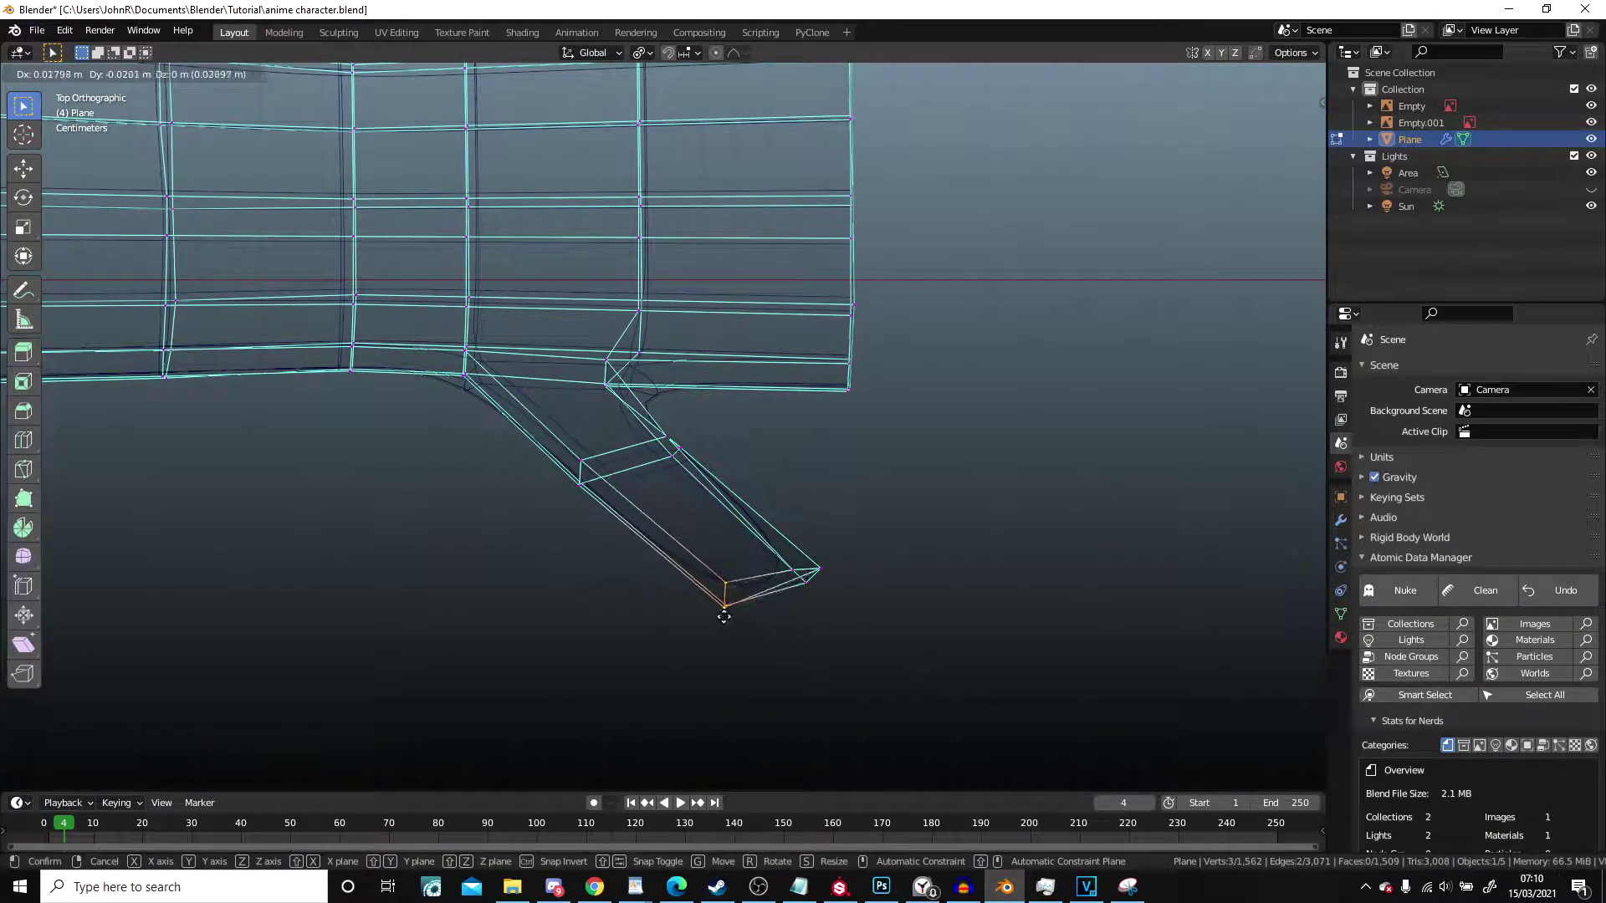
click(708, 604)
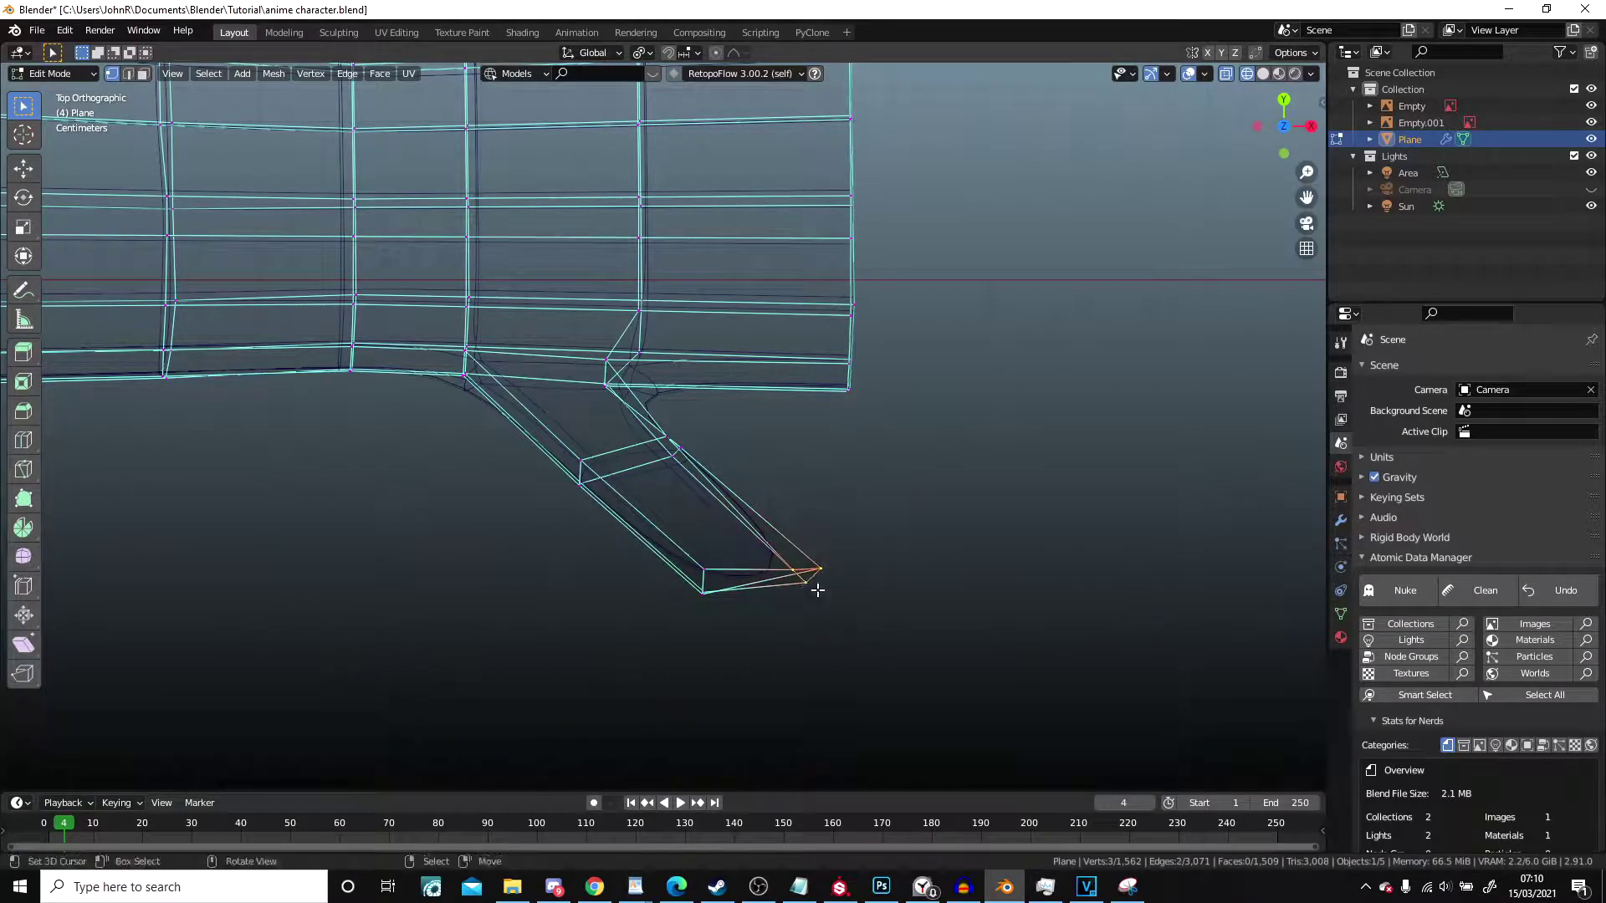
key(g)
click(775, 566)
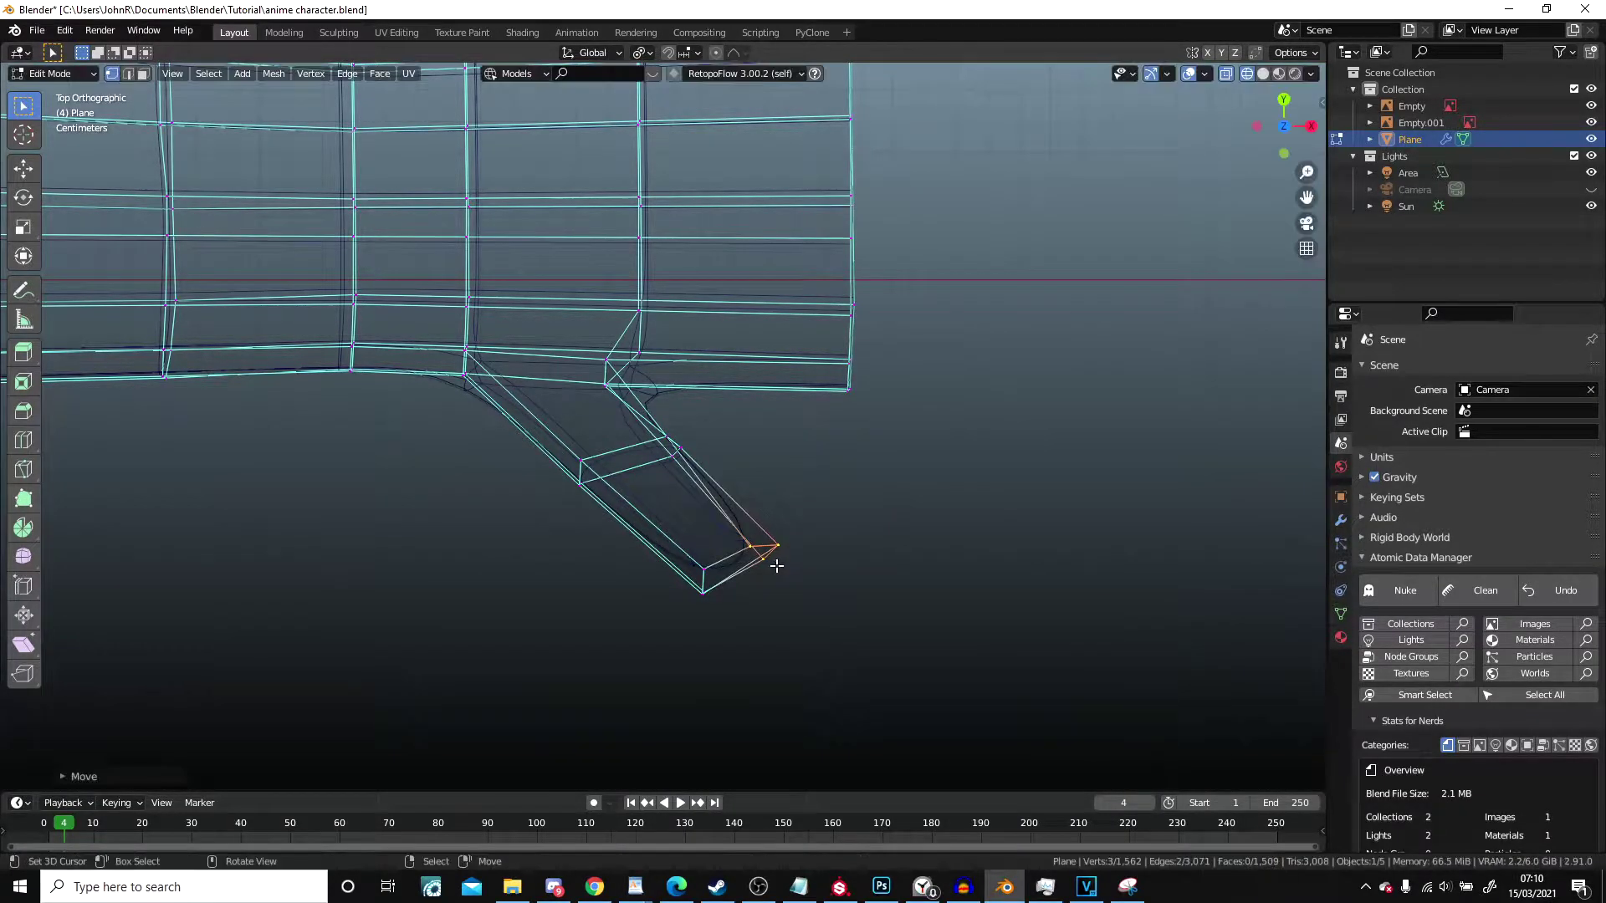
Step: Examine the thumb's smoothed shape in solid shading from several angles
key(Tab)
key(z)
click(885, 594)
scroll(885, 594, down, 5)
middle_drag(885, 594, 678, 311)
scroll(654, 368, up, 4)
key(Tab)
scroll(667, 377, up, 2)
middle_drag(633, 246, 676, 248)
right_drag(647, 251, 665, 254)
mouse_move(663, 264)
middle_down()
mouse_move(657, 229)
mouse_move(642, 309)
middle_up()
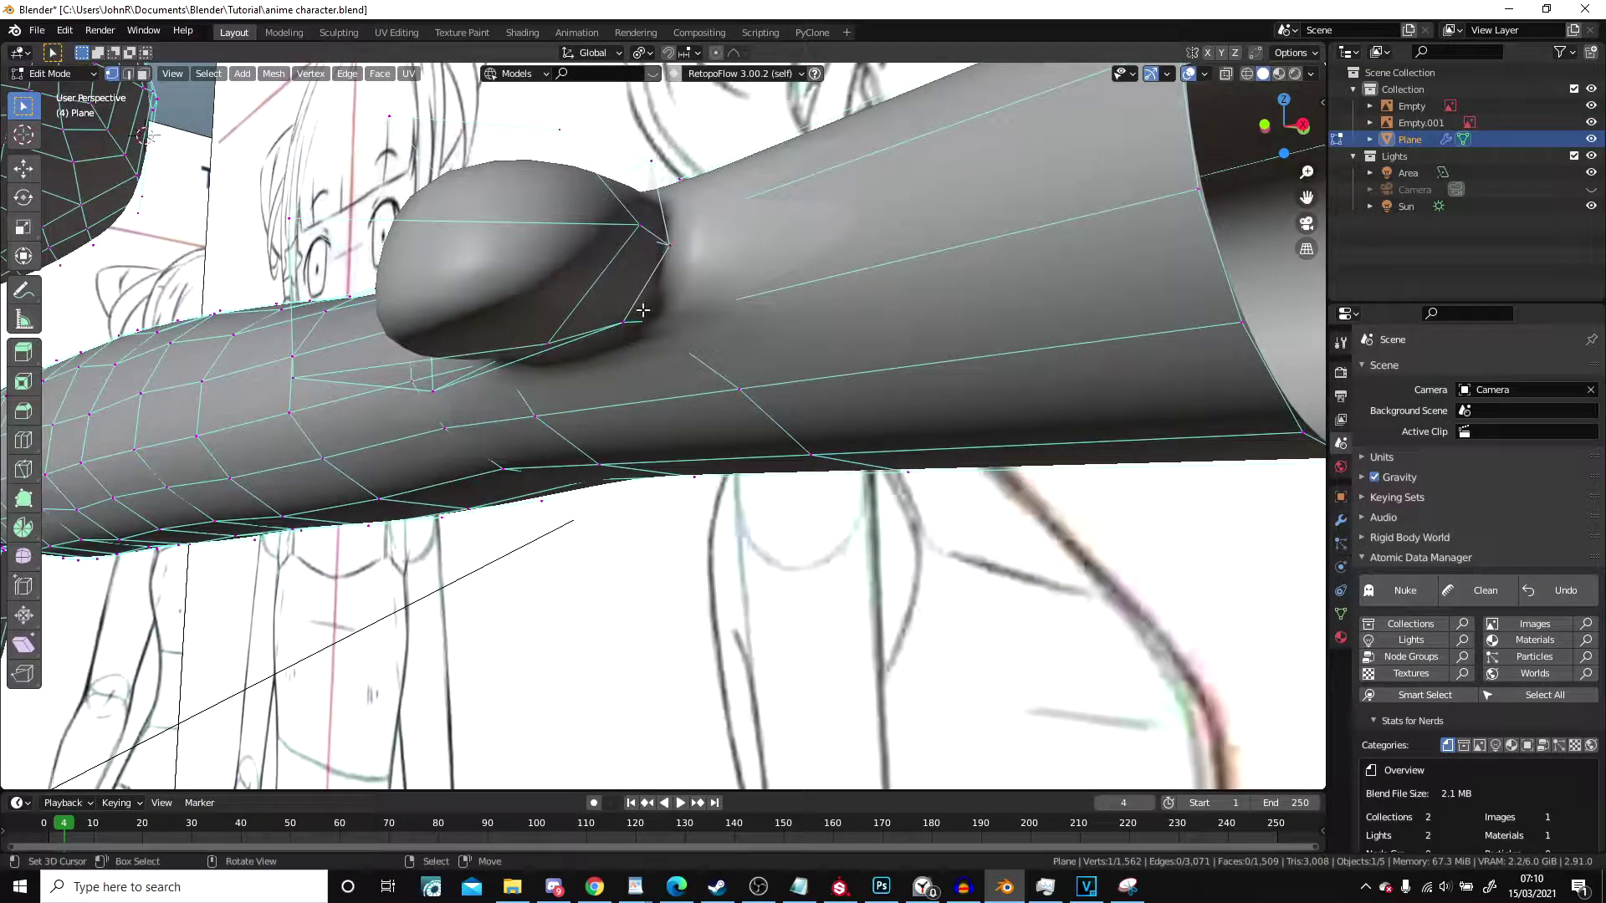
key(Tab)
middle_drag(639, 323, 676, 510)
key(Tab)
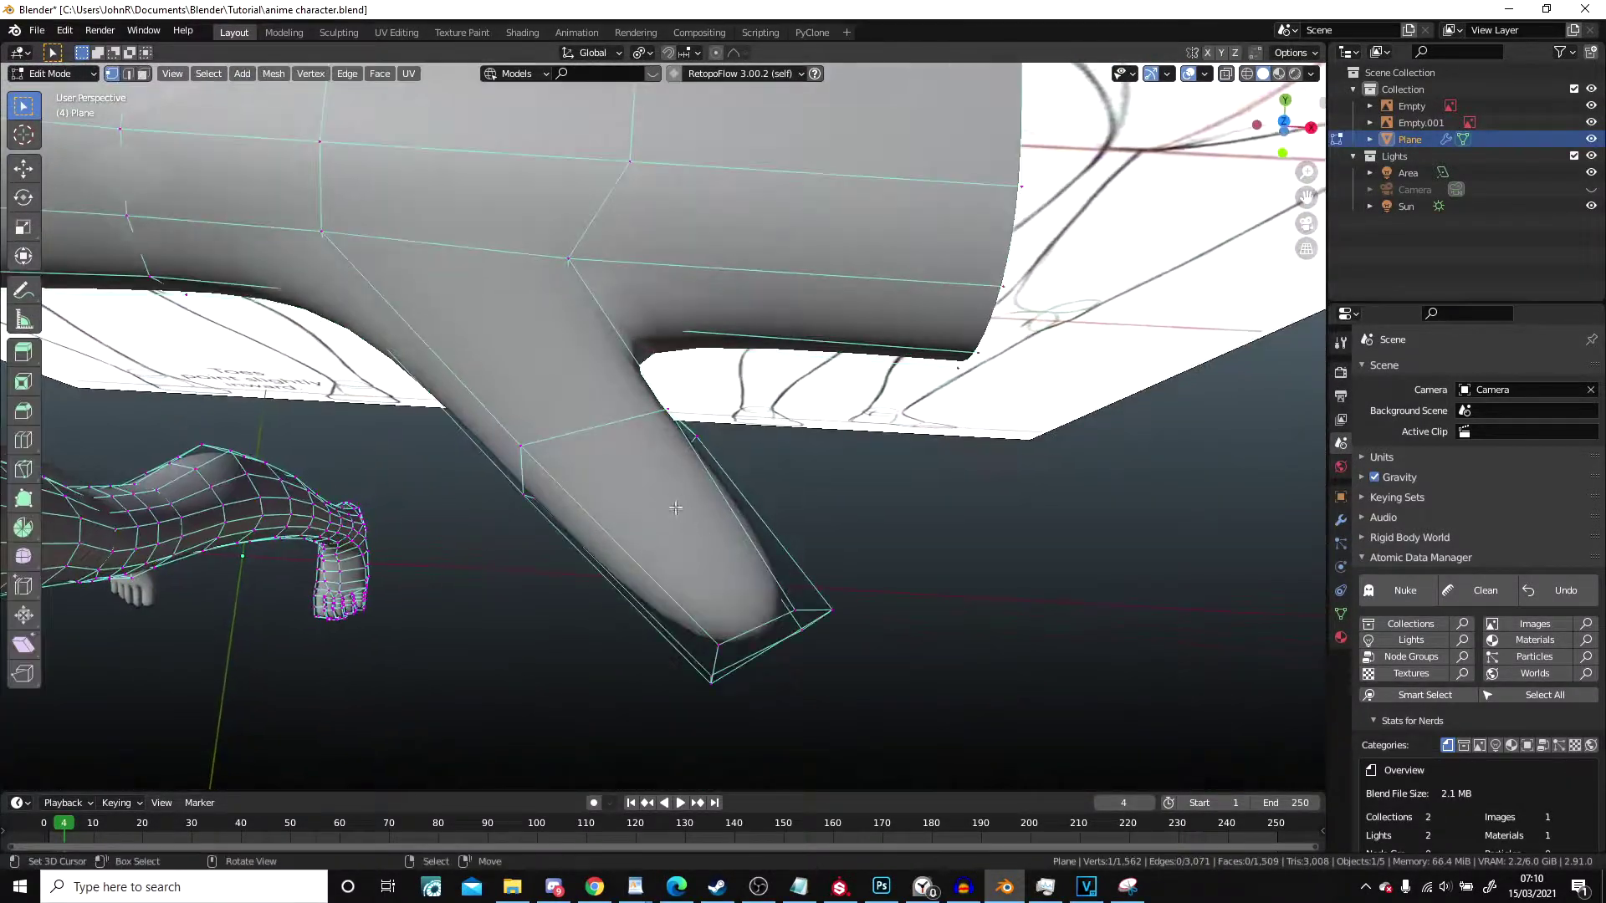
Step: From the top view, move the thumb's middle edge loop slightly outward, away from the palm
key(KP_7)
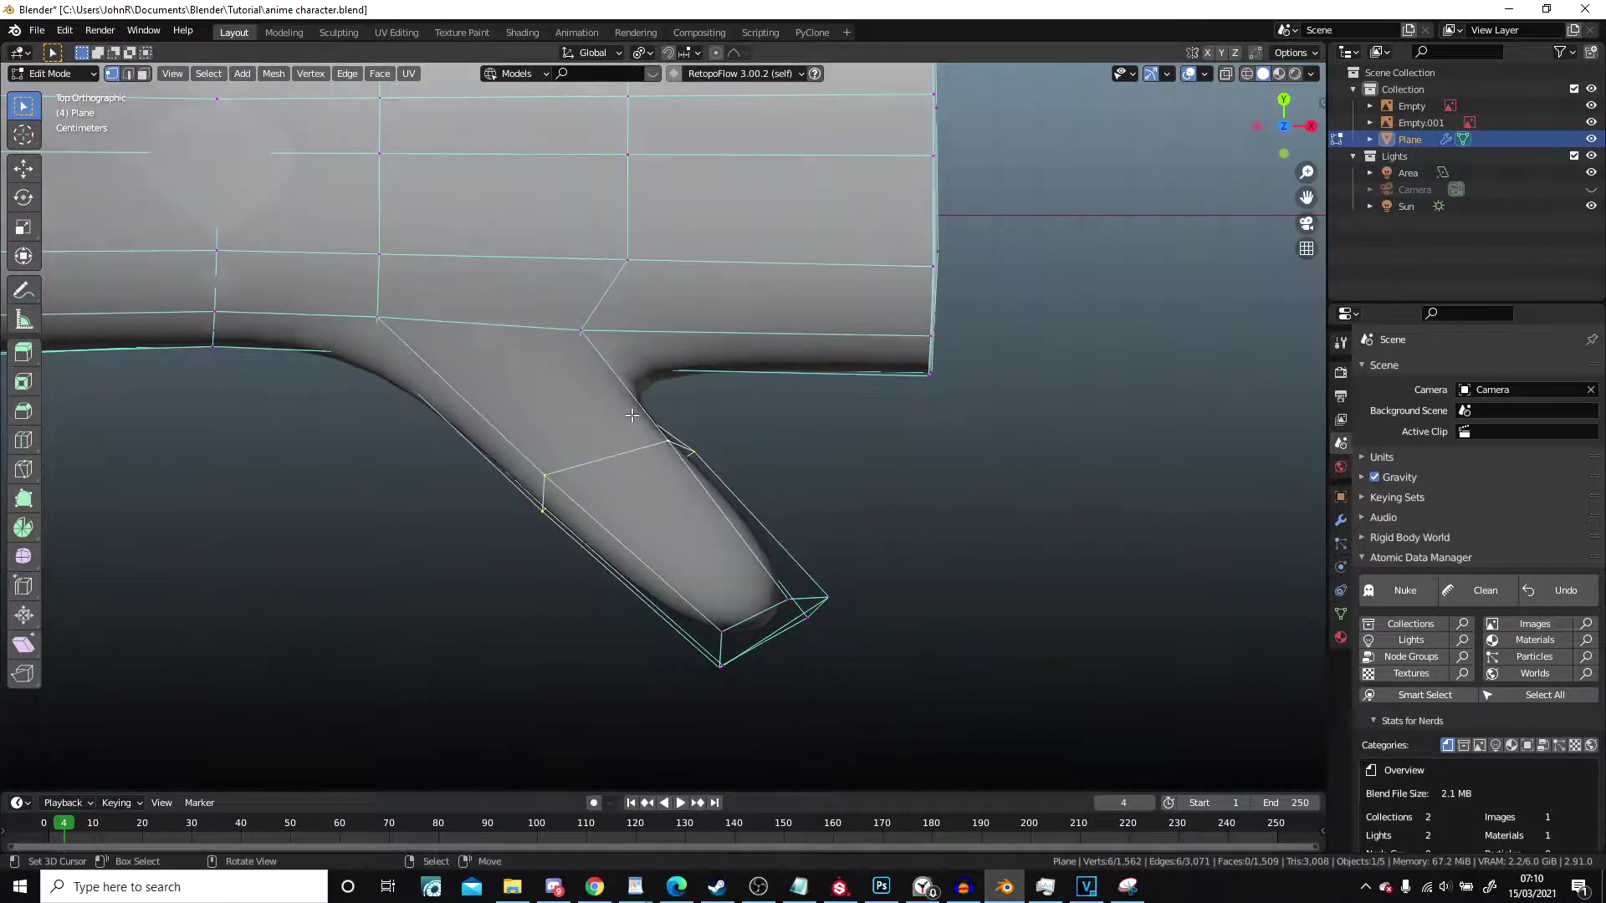
key(g)
click(713, 452)
key(a)
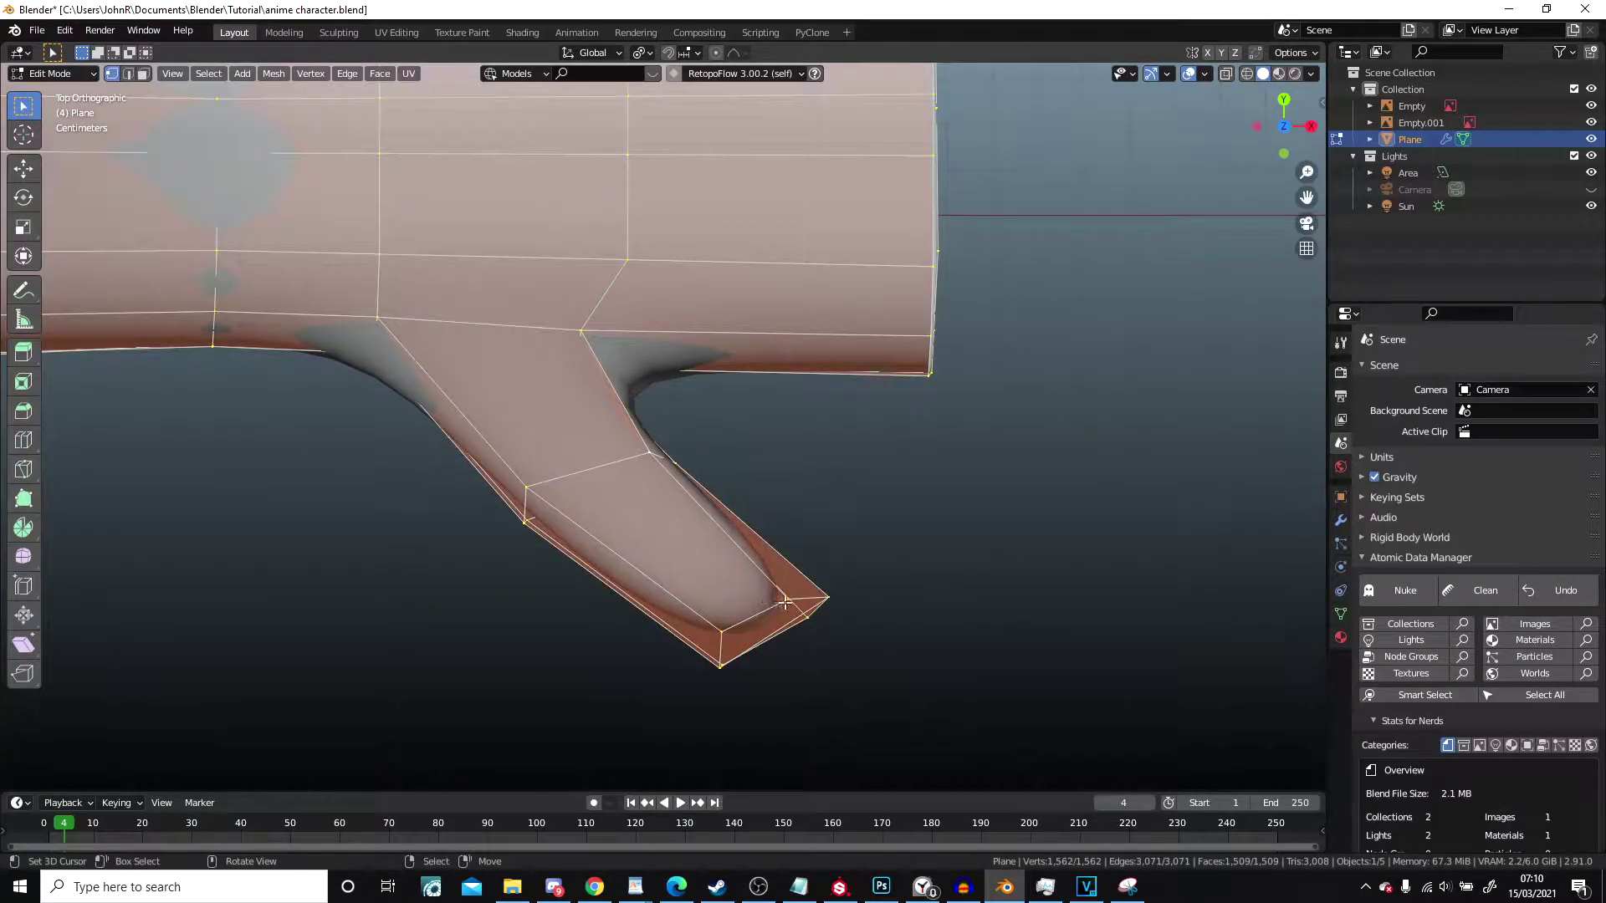
key(alt+a)
Step: Select the thumb's end face in wireframe, then move and rotate it so the tip bends toward the finger side
key(z)
click(721, 621)
key(c)
right_click(885, 605)
key(g)
click(903, 570)
key(r)
click(922, 518)
key(g)
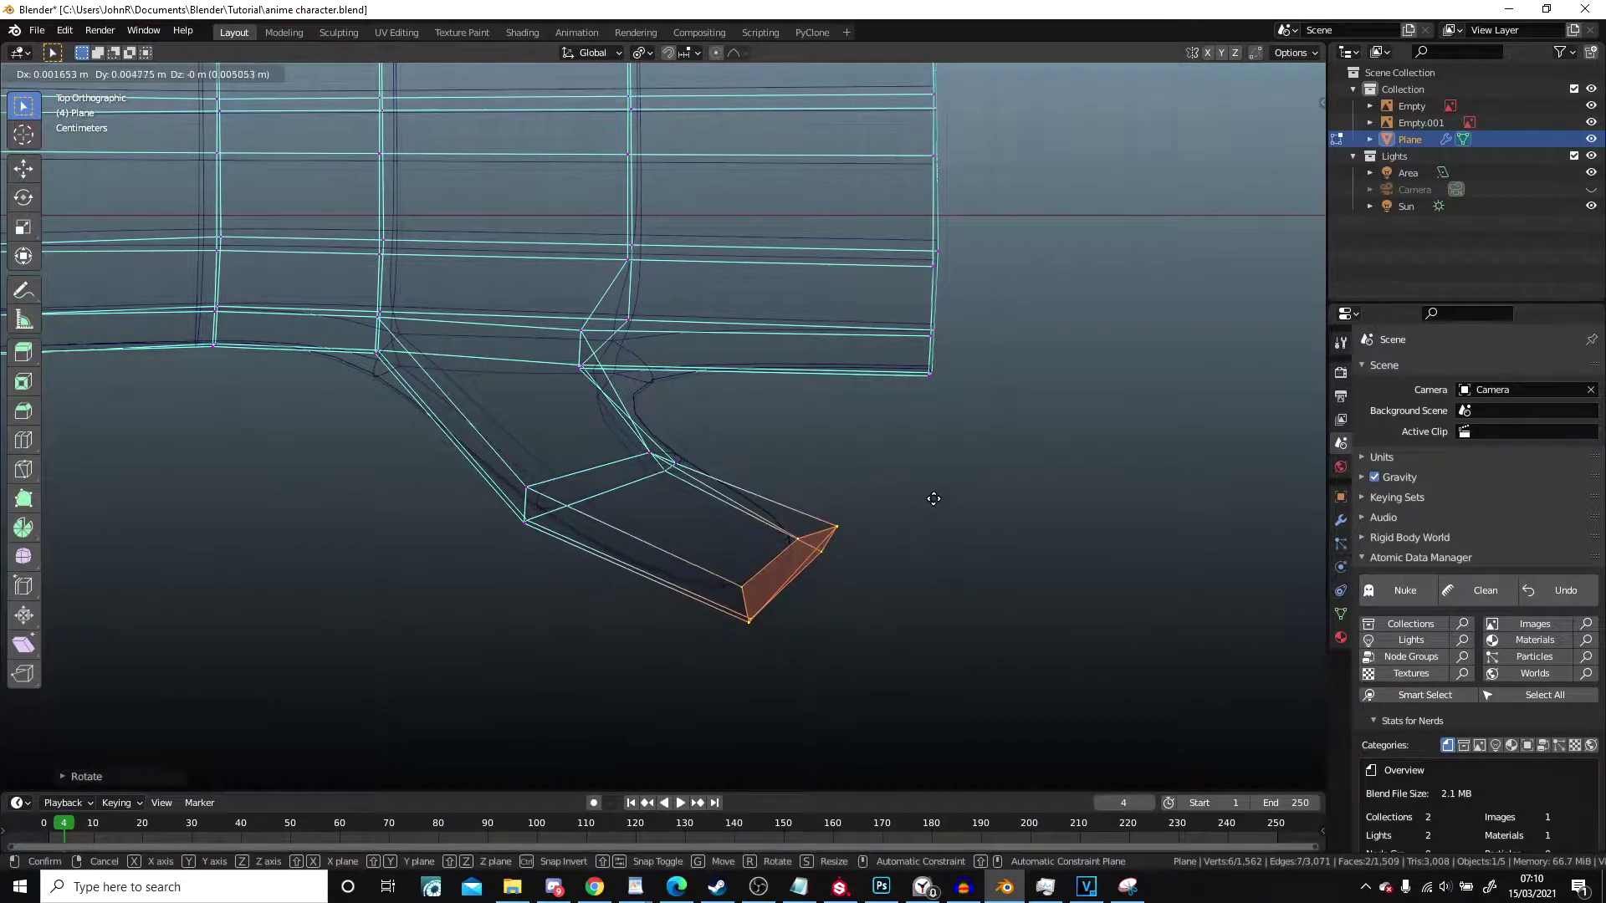
click(935, 499)
Step: In solid shading, lower the palm vertex beneath the web between the thumb and the palm
key(Tab)
key(z)
click(955, 508)
scroll(947, 530, down, 5)
middle_drag(947, 533, 629, 366)
scroll(629, 366, up, 4)
key(Tab)
click(631, 355)
key(g)
click(632, 385)
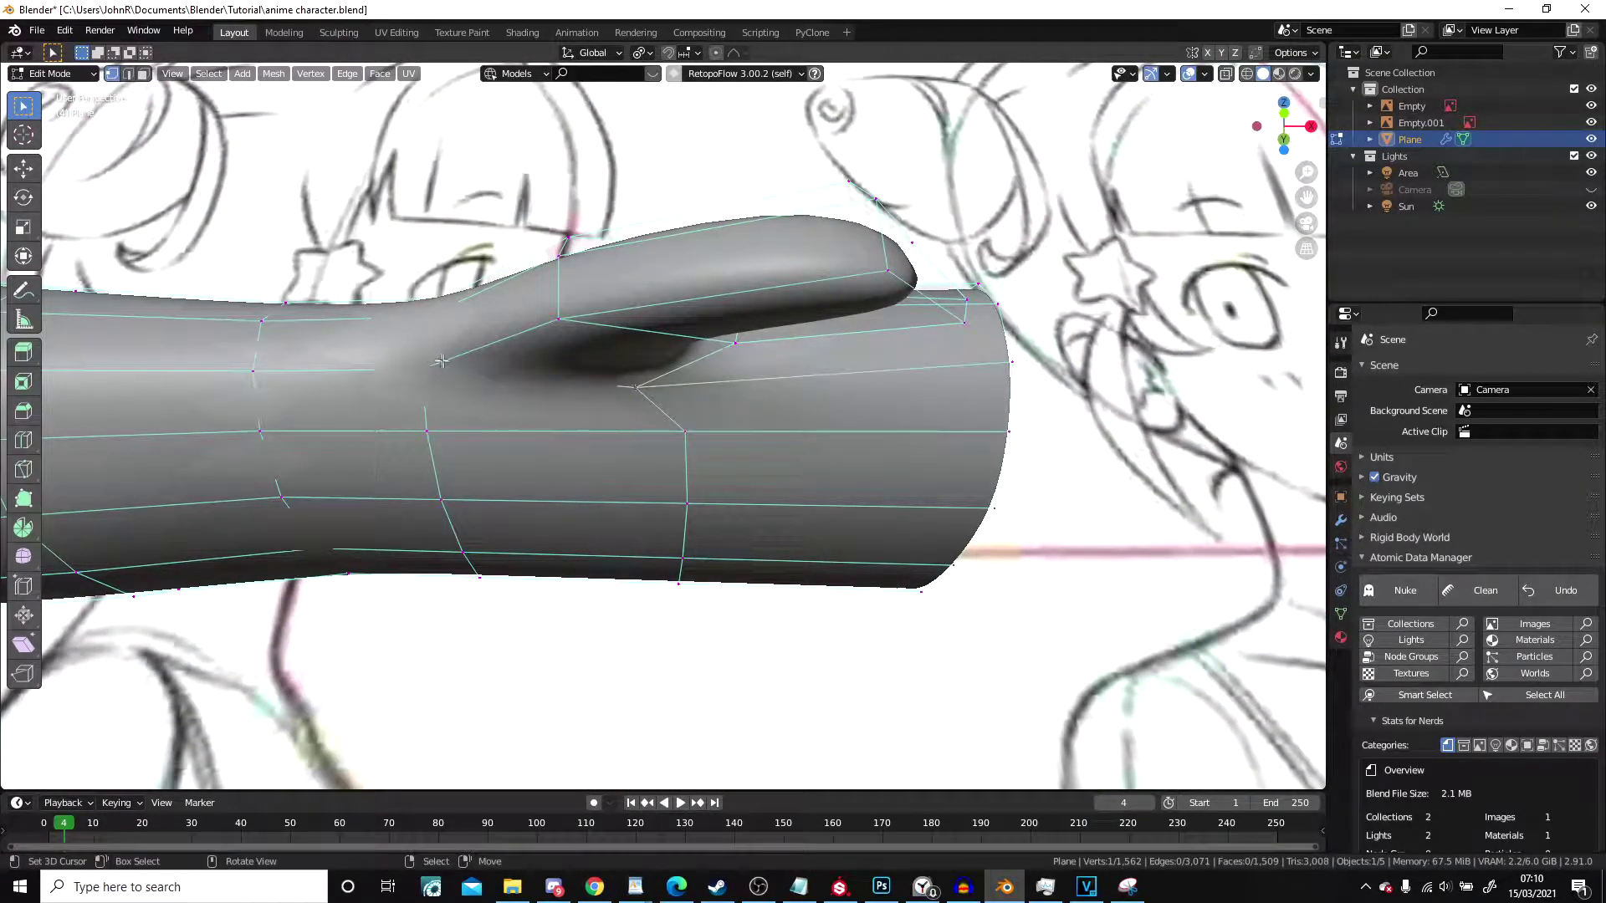
Step: Add an edge loop that crosses the palm at the thumb base and runs lengthwise along the thumb
middle_drag(457, 386, 667, 416)
key(ctrl+r)
click(641, 328)
scroll(659, 307, down, 4)
scroll(653, 343, up, 5)
Step: Adjust the height of individual vertices on the palm near the thumb base by moving them along Z
click(648, 370)
key(g)
key(z)
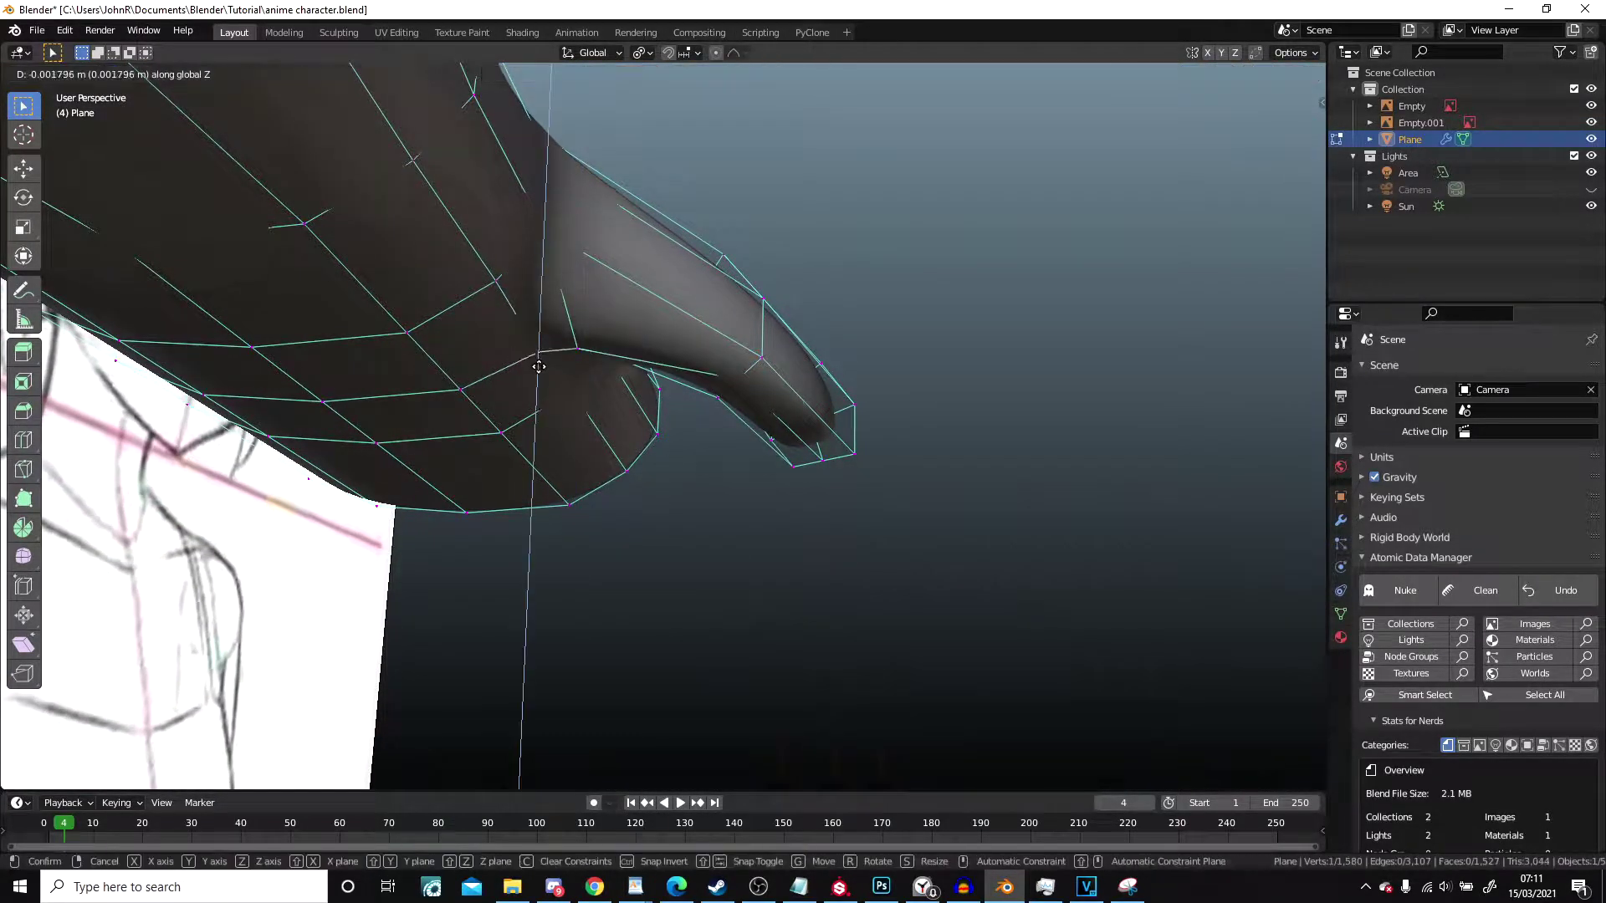
click(569, 354)
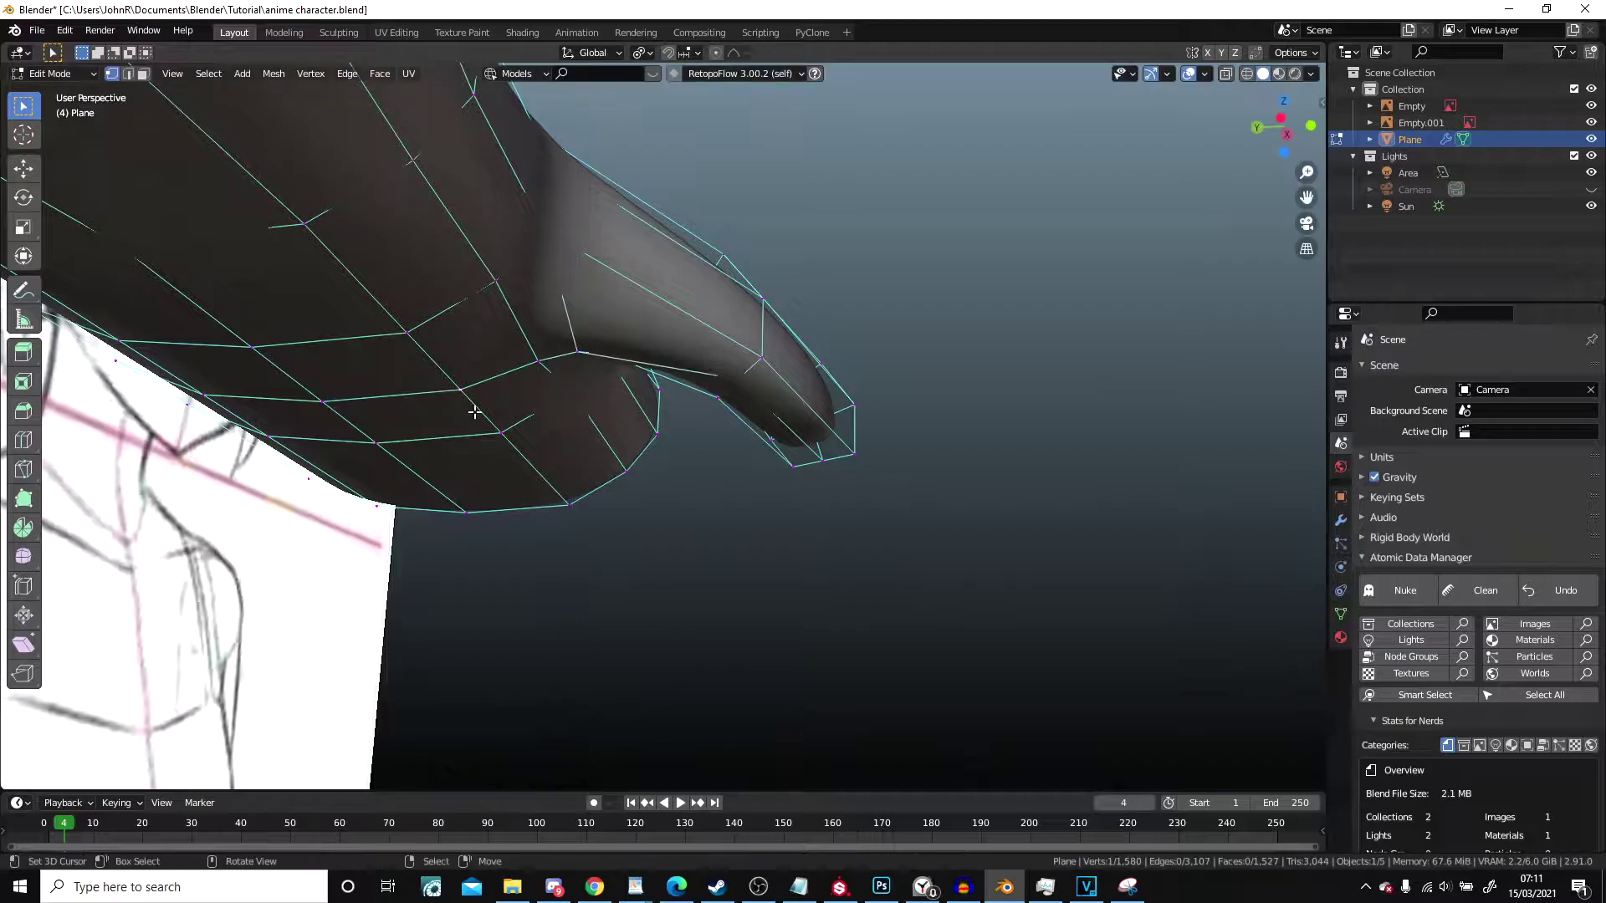
key(g)
key(z)
click(335, 377)
Step: Select an edge across the hand beside the thumb base and shift it along Z
middle_drag(358, 377, 533, 492)
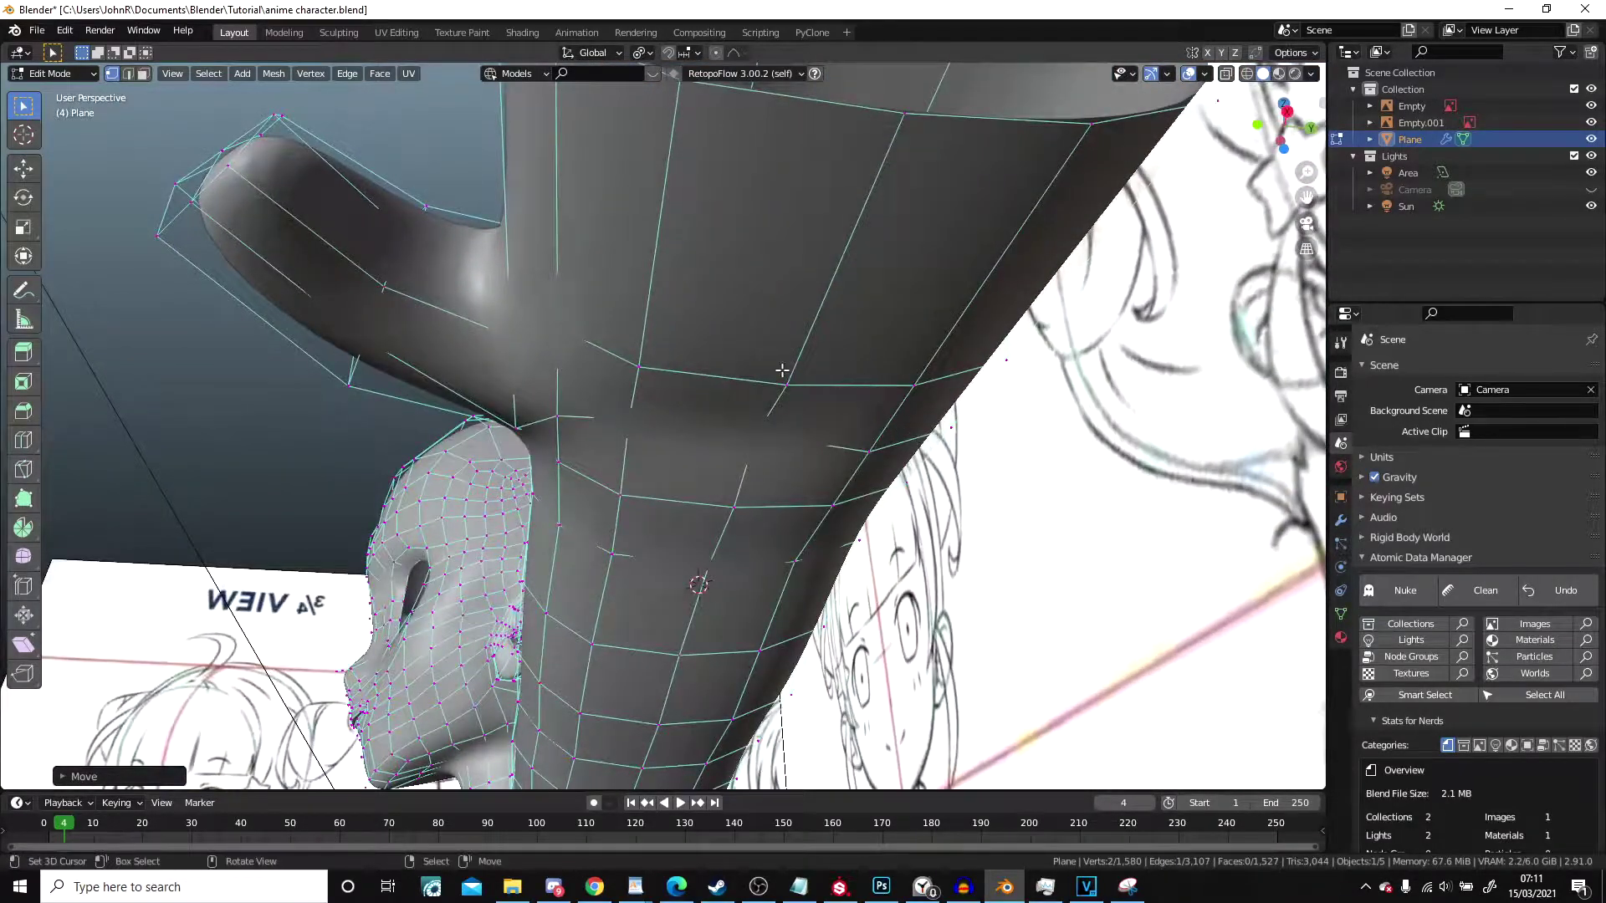
key(g)
key(z)
click(676, 398)
middle_drag(675, 398, 701, 302)
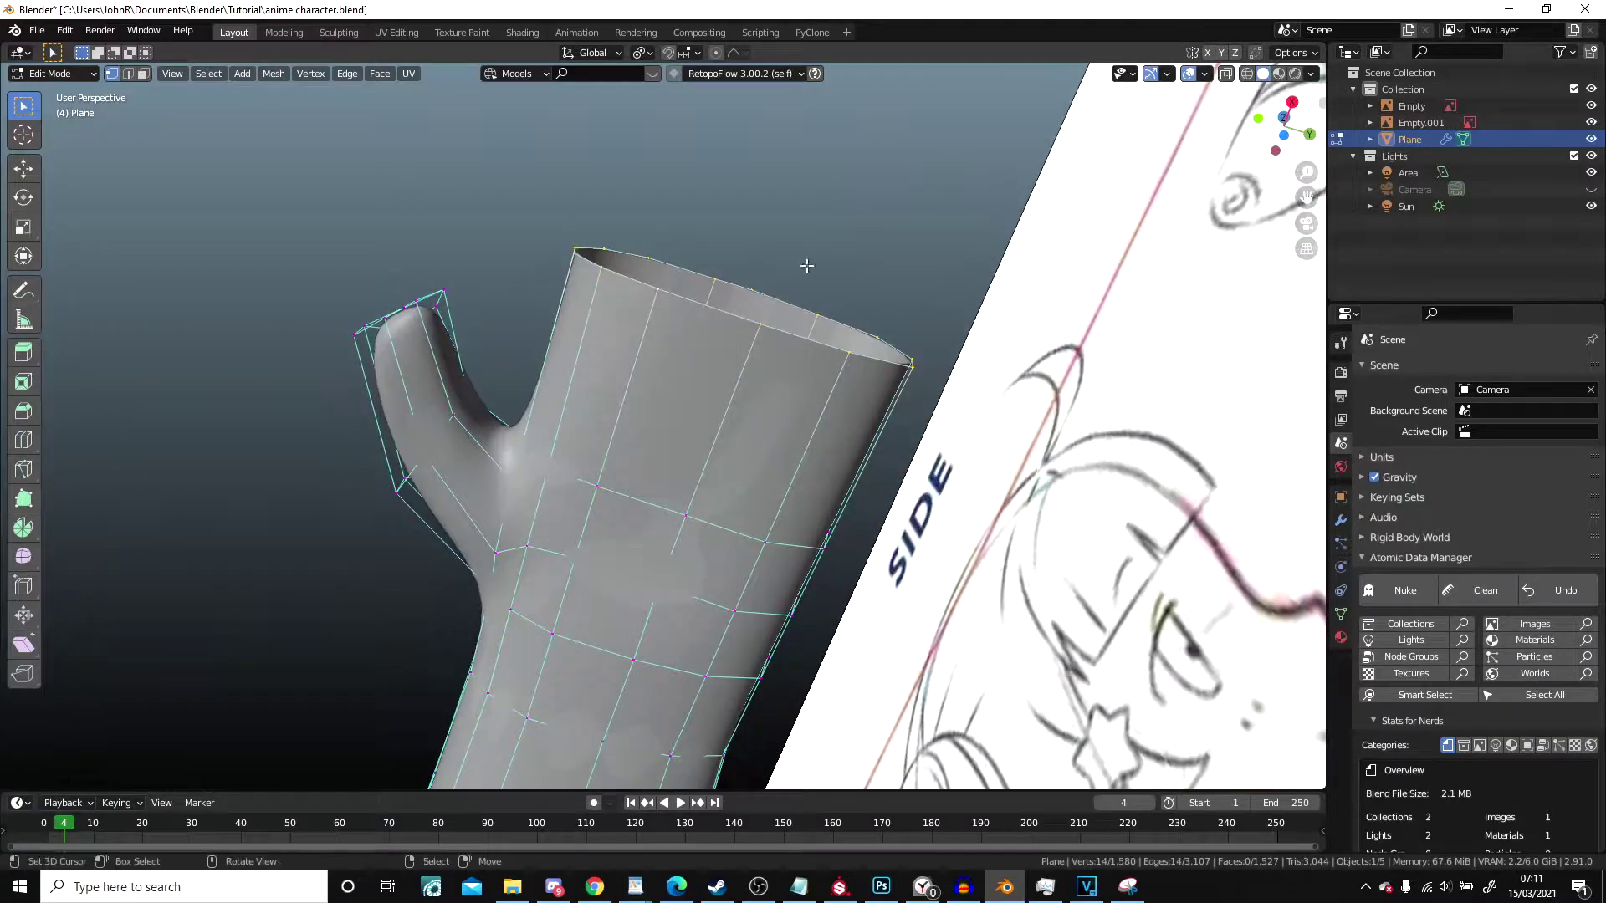
Step: Edge-slide the loop at the palm's open end toward the wrist to shorten the palm
key(g)
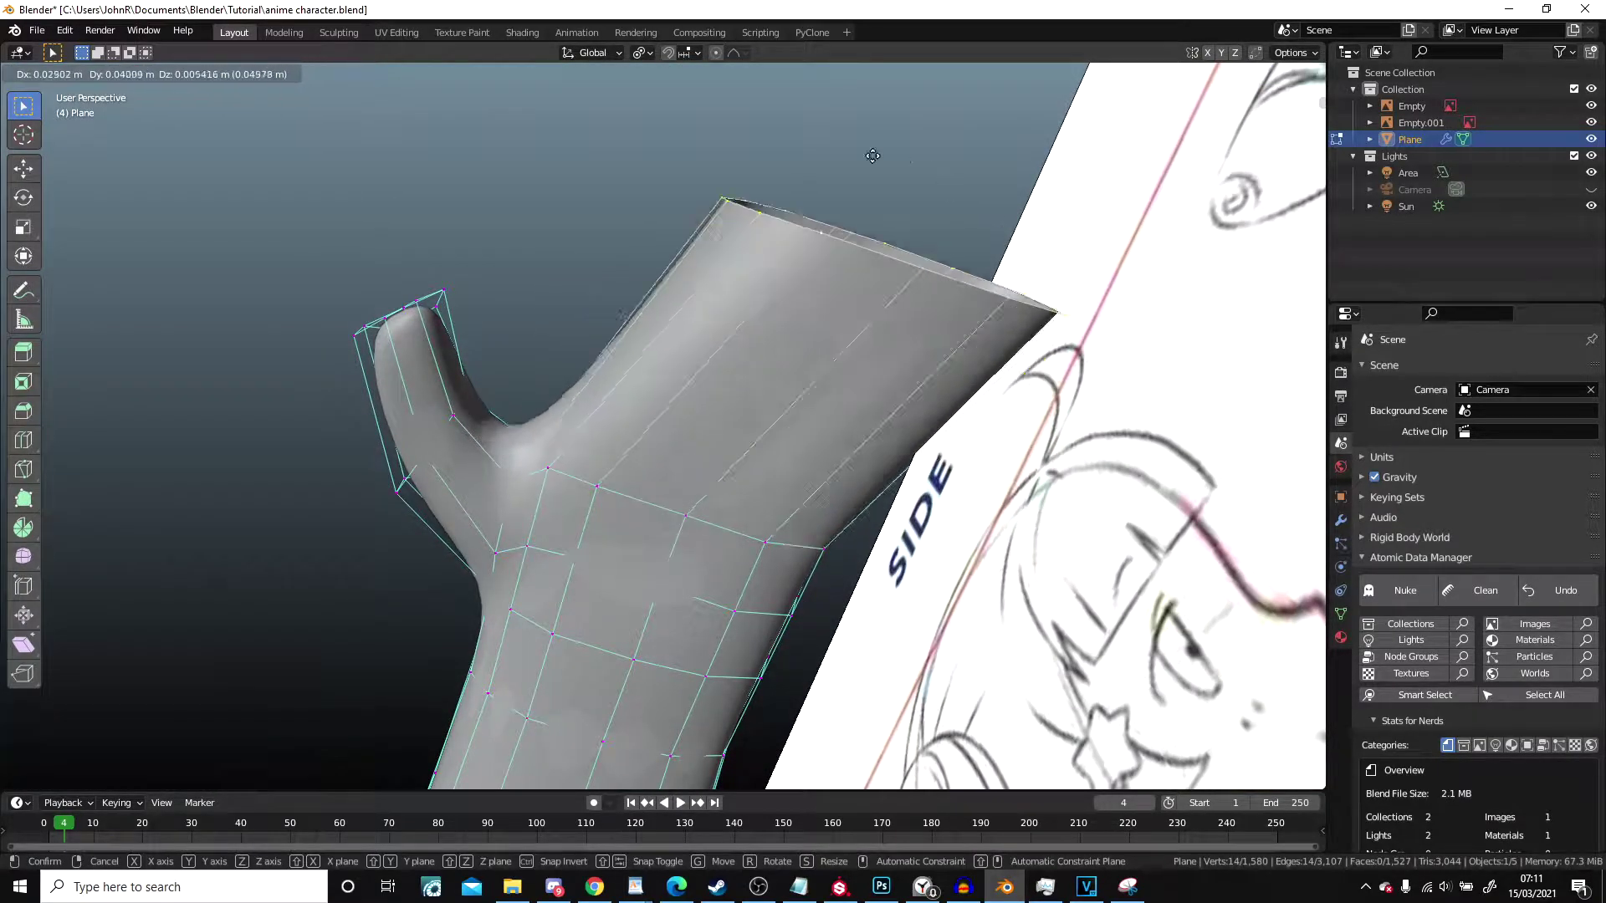
key(g)
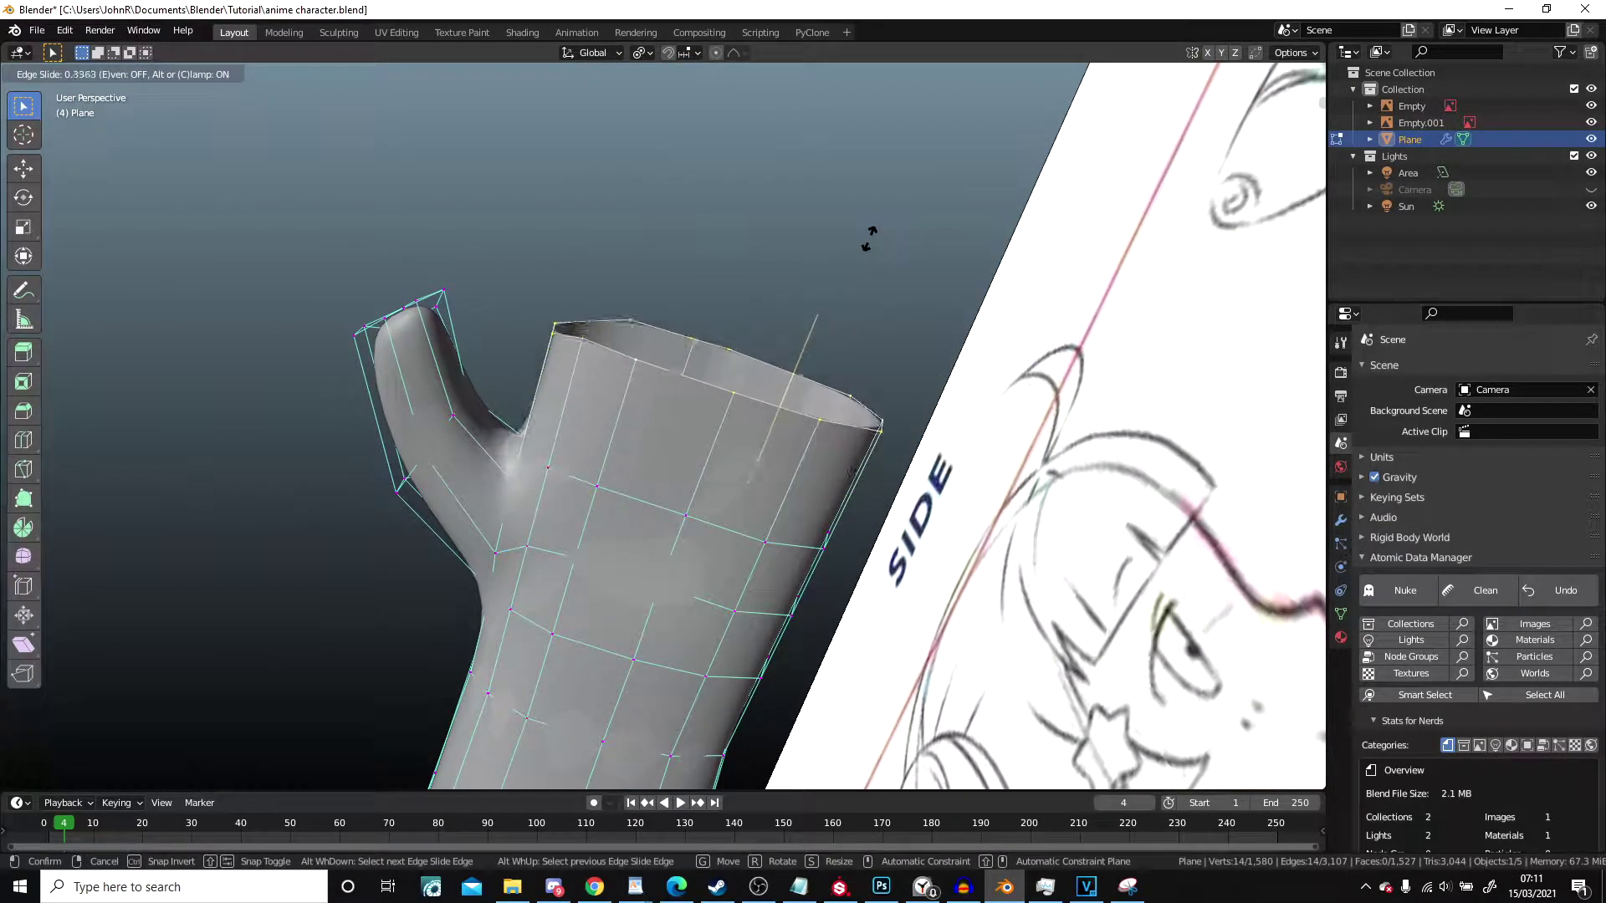
click(875, 224)
middle_drag(875, 224, 631, 379)
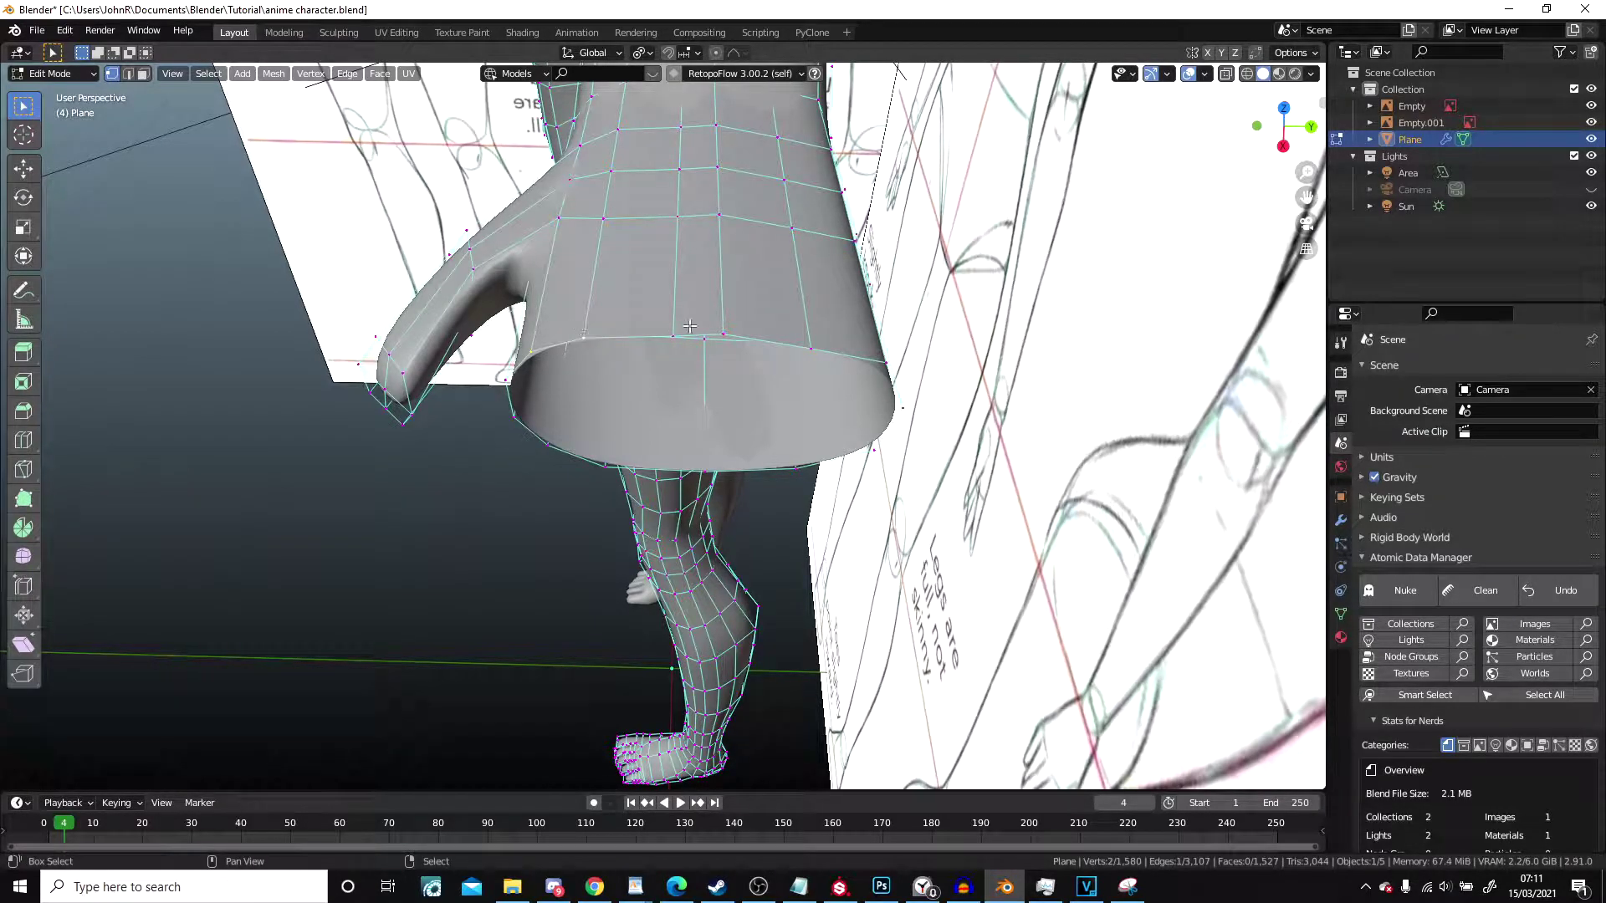
Step: Select 12 rim vertices of the palm opening, change the transform pivot, and scale them down along Z to flatten the opening
shift+click(889, 358)
middle_drag(889, 358, 861, 340)
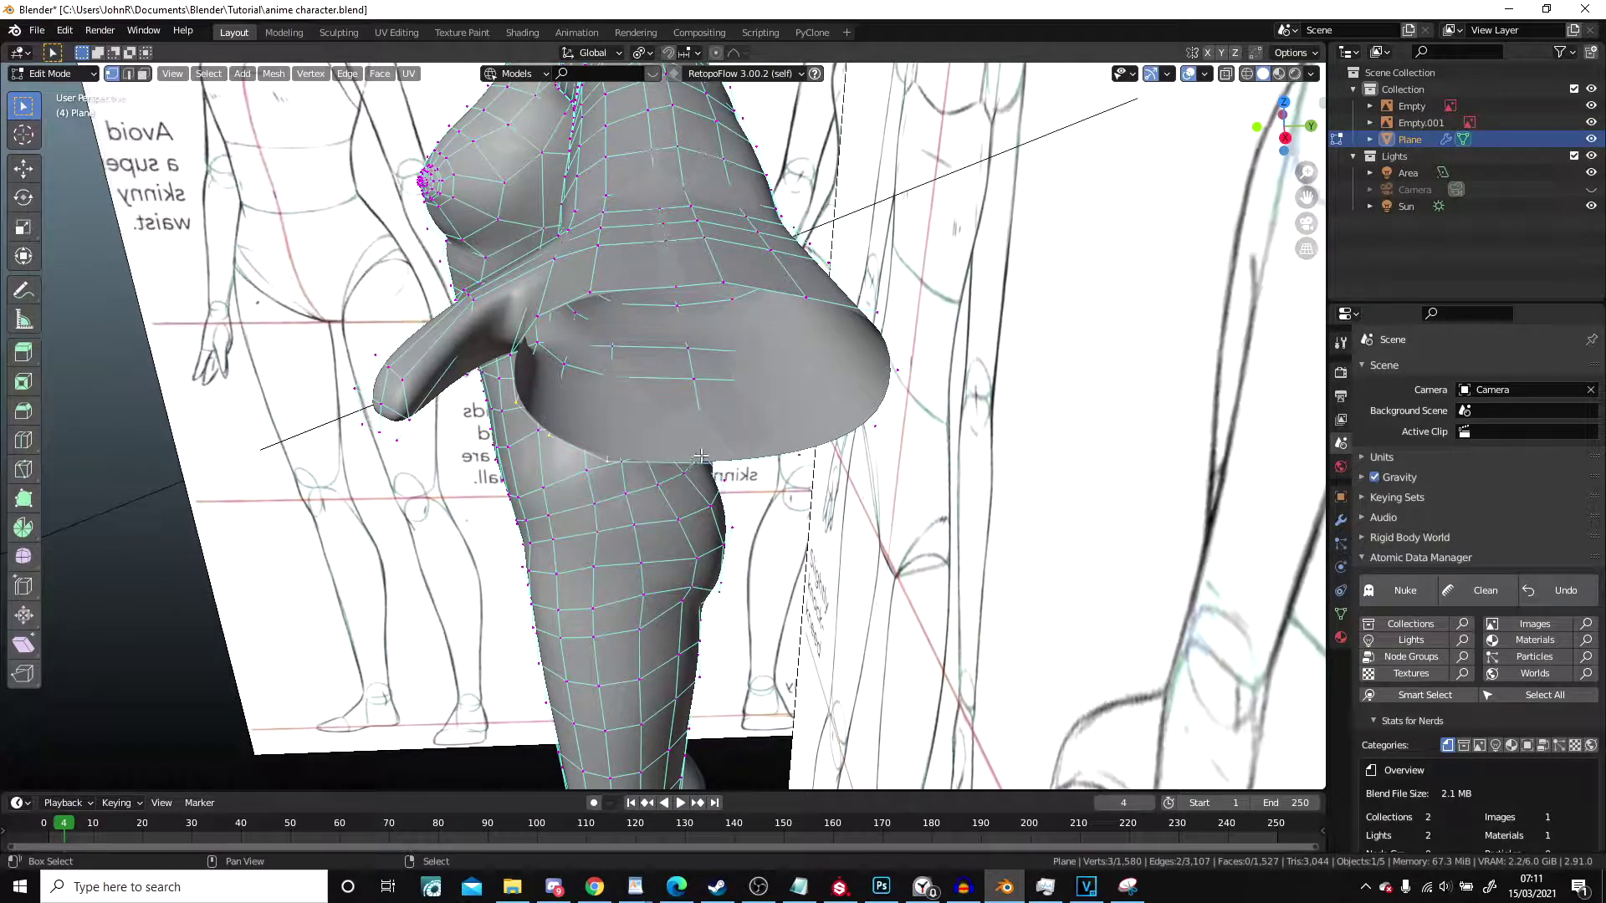
middle_drag(866, 431, 834, 360)
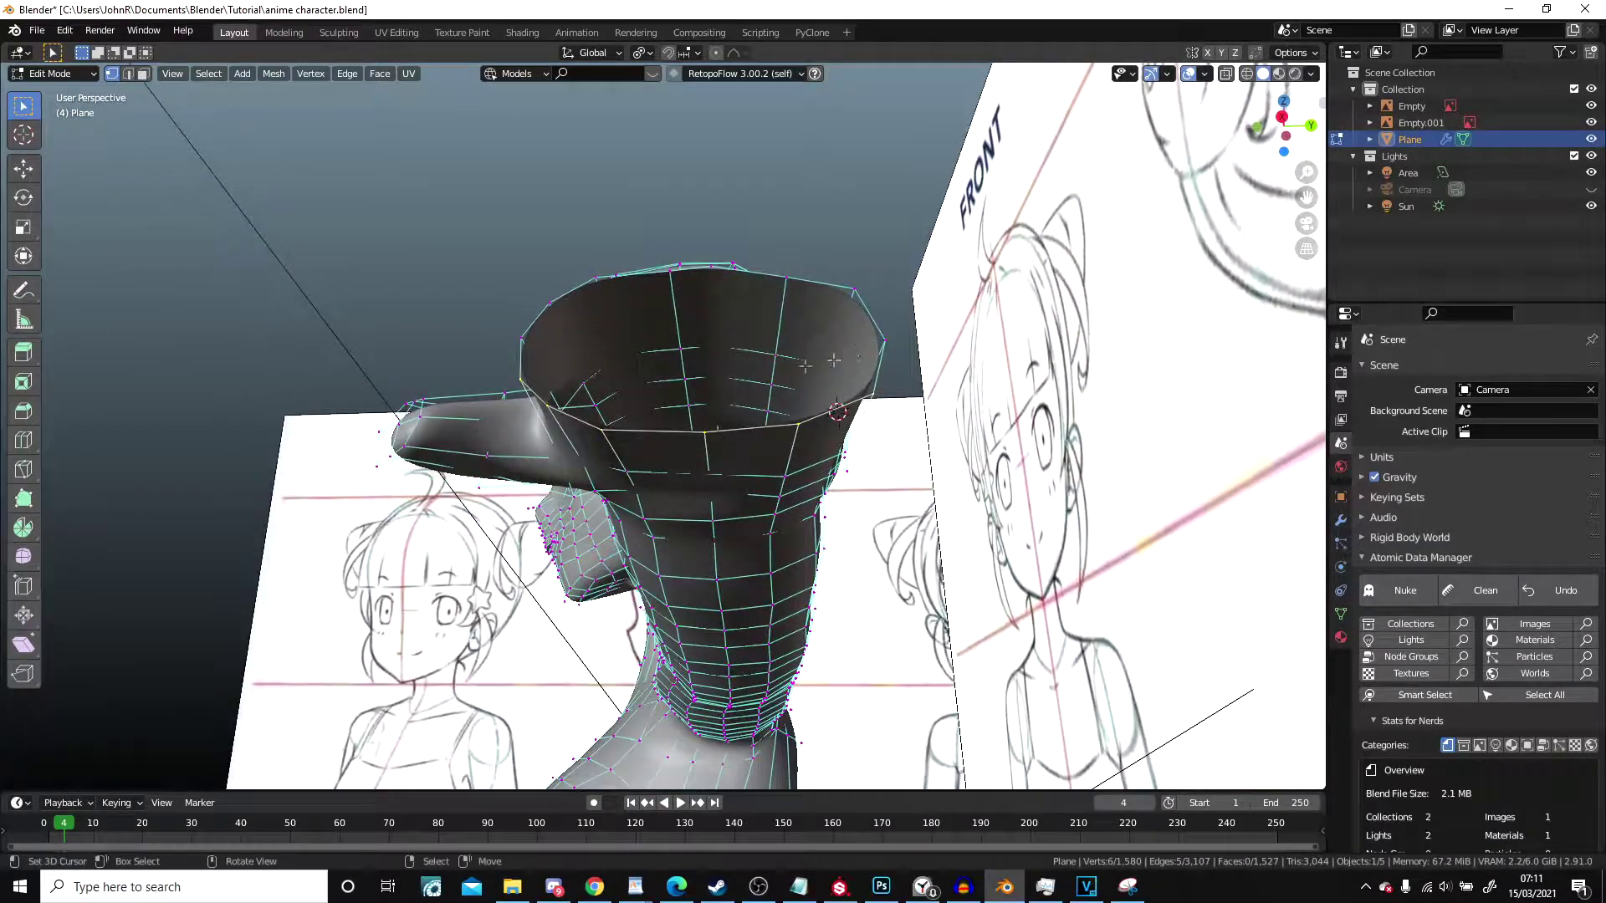
middle_drag(603, 296, 557, 338)
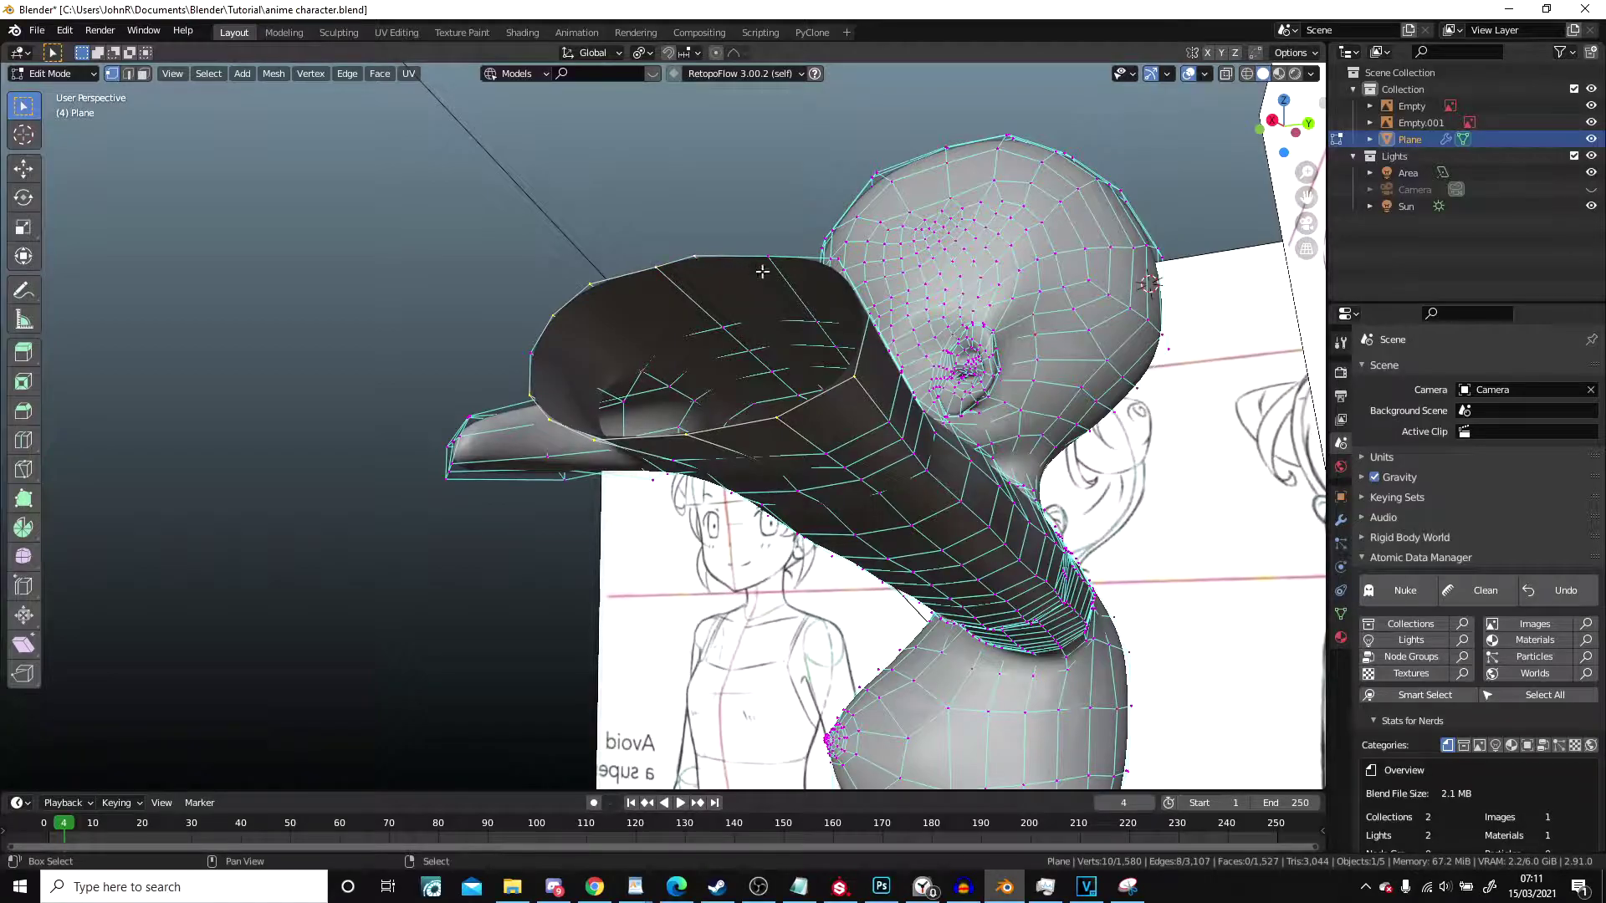
middle_drag(808, 274, 914, 248)
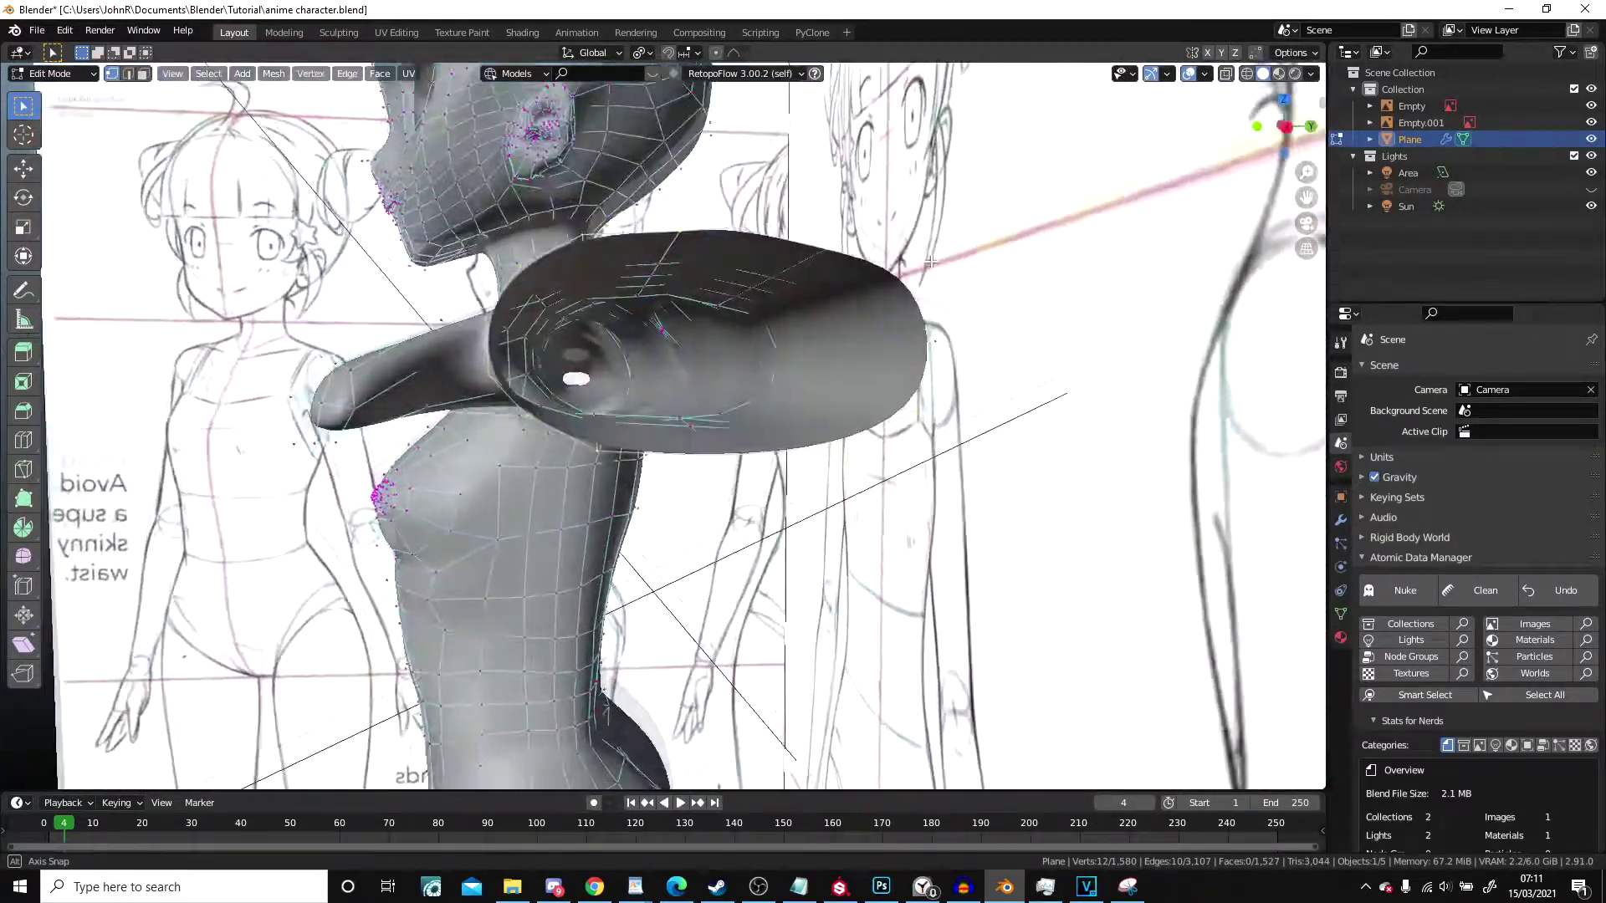
middle_drag(931, 261, 1078, 405)
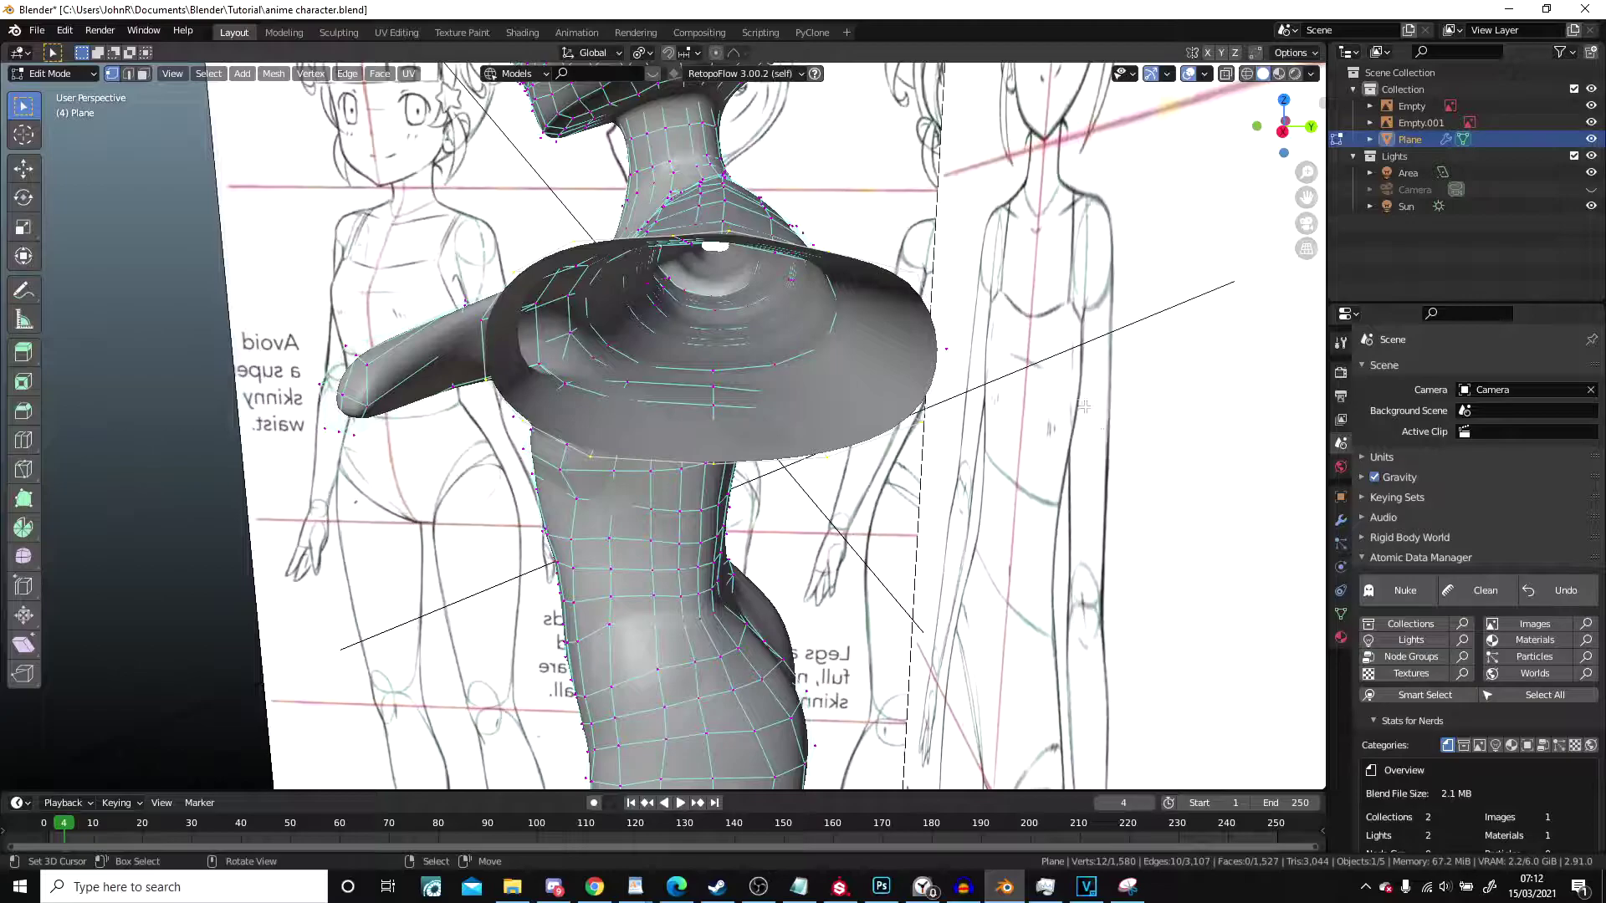
key(z)
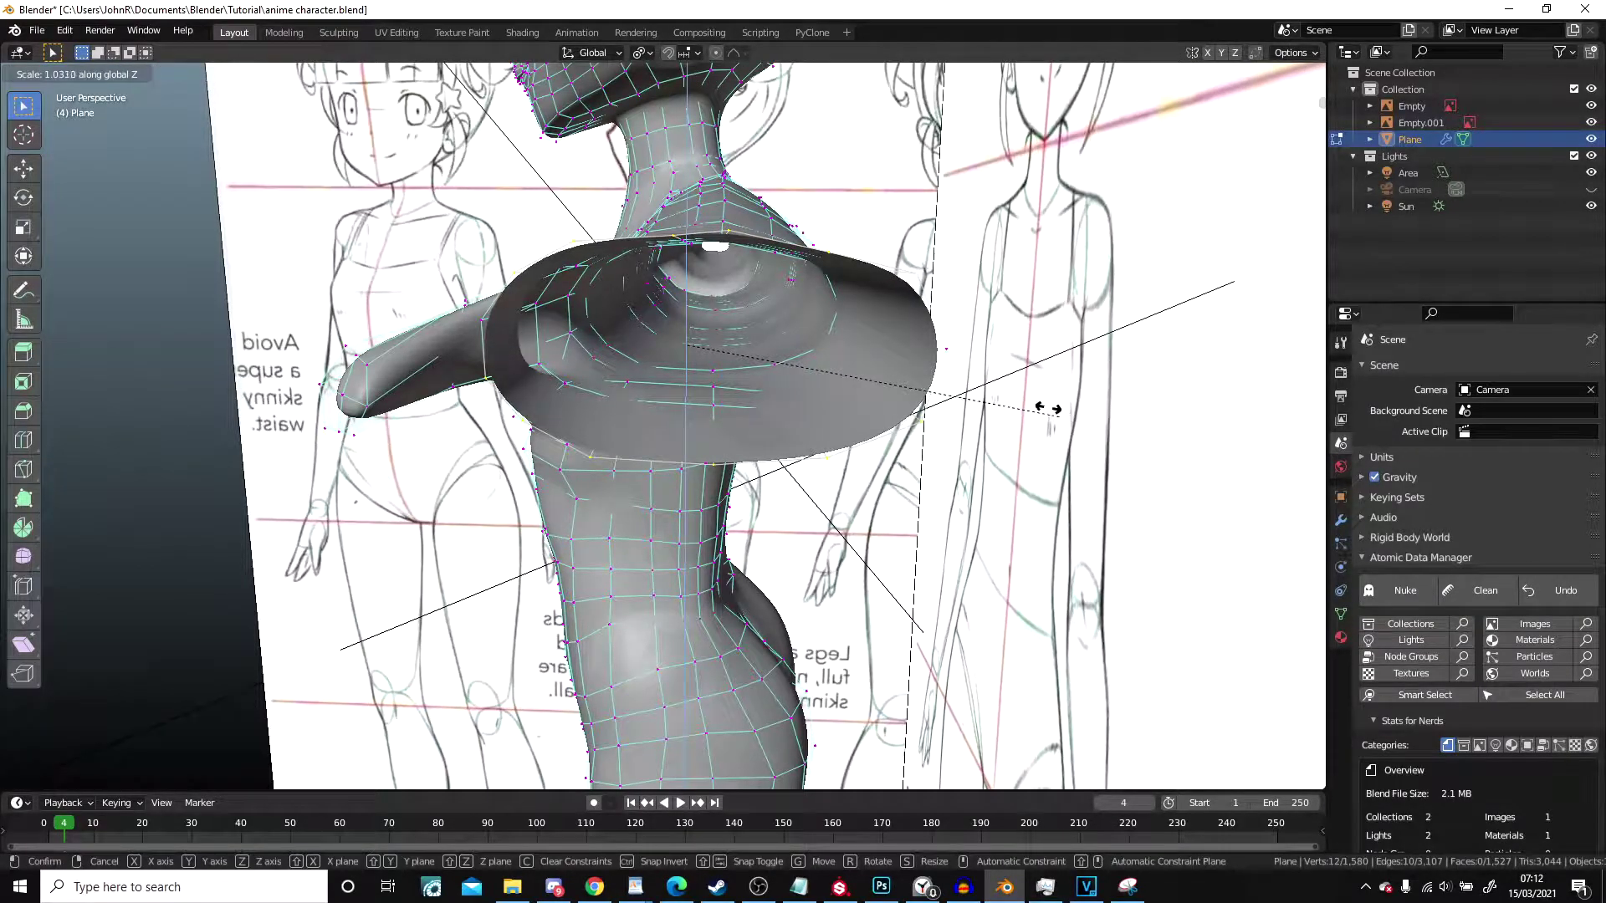
click(883, 366)
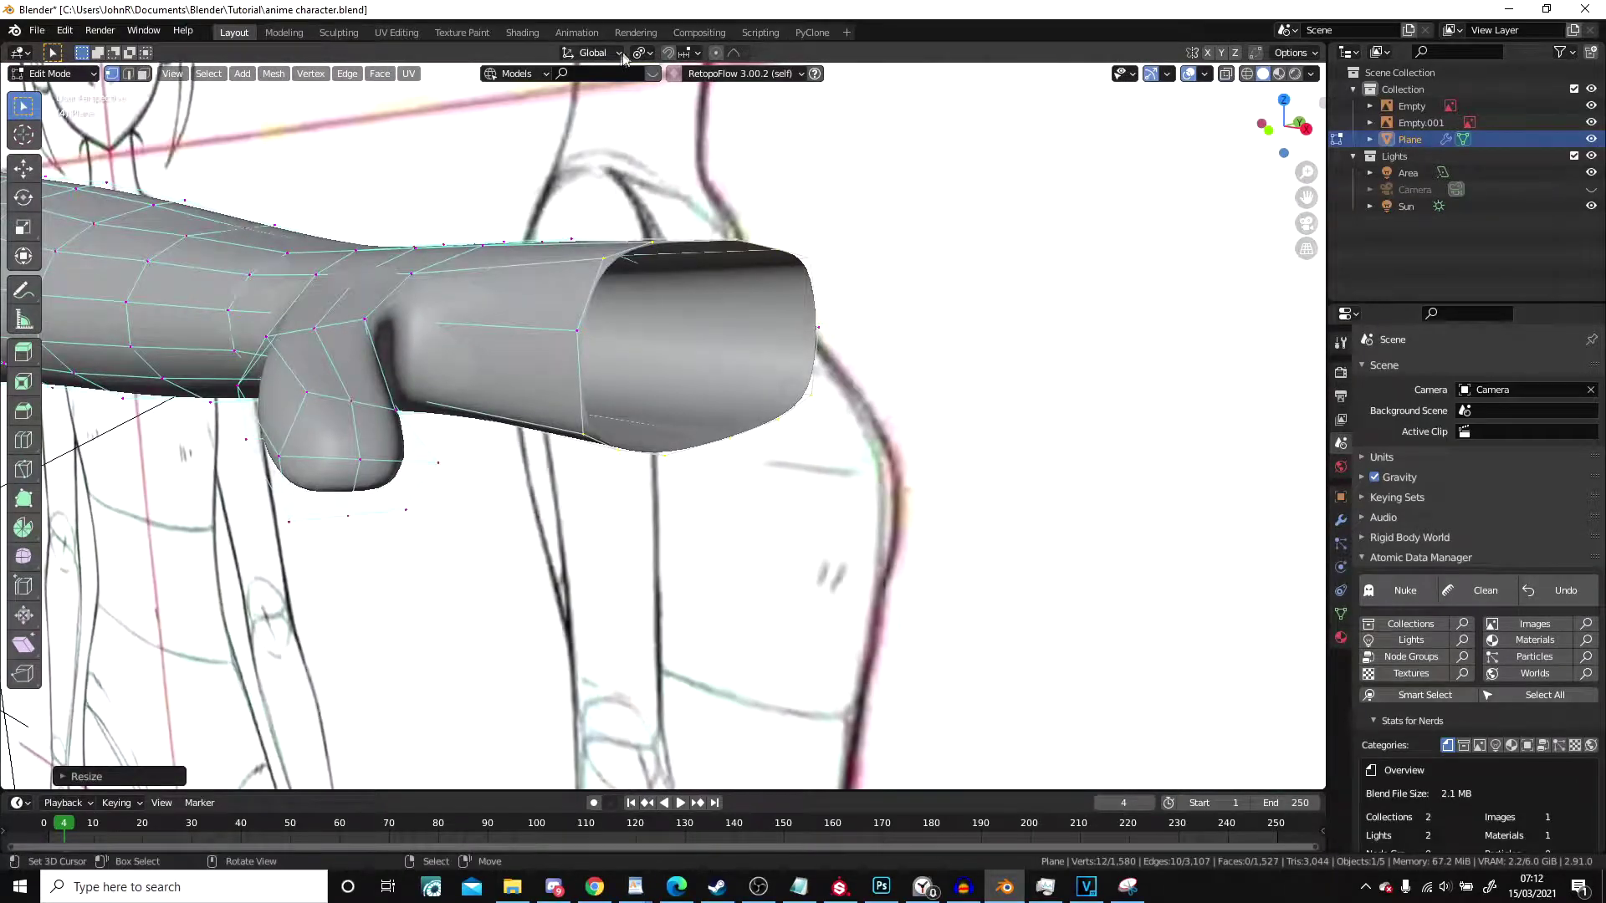
click(686, 88)
key(s)
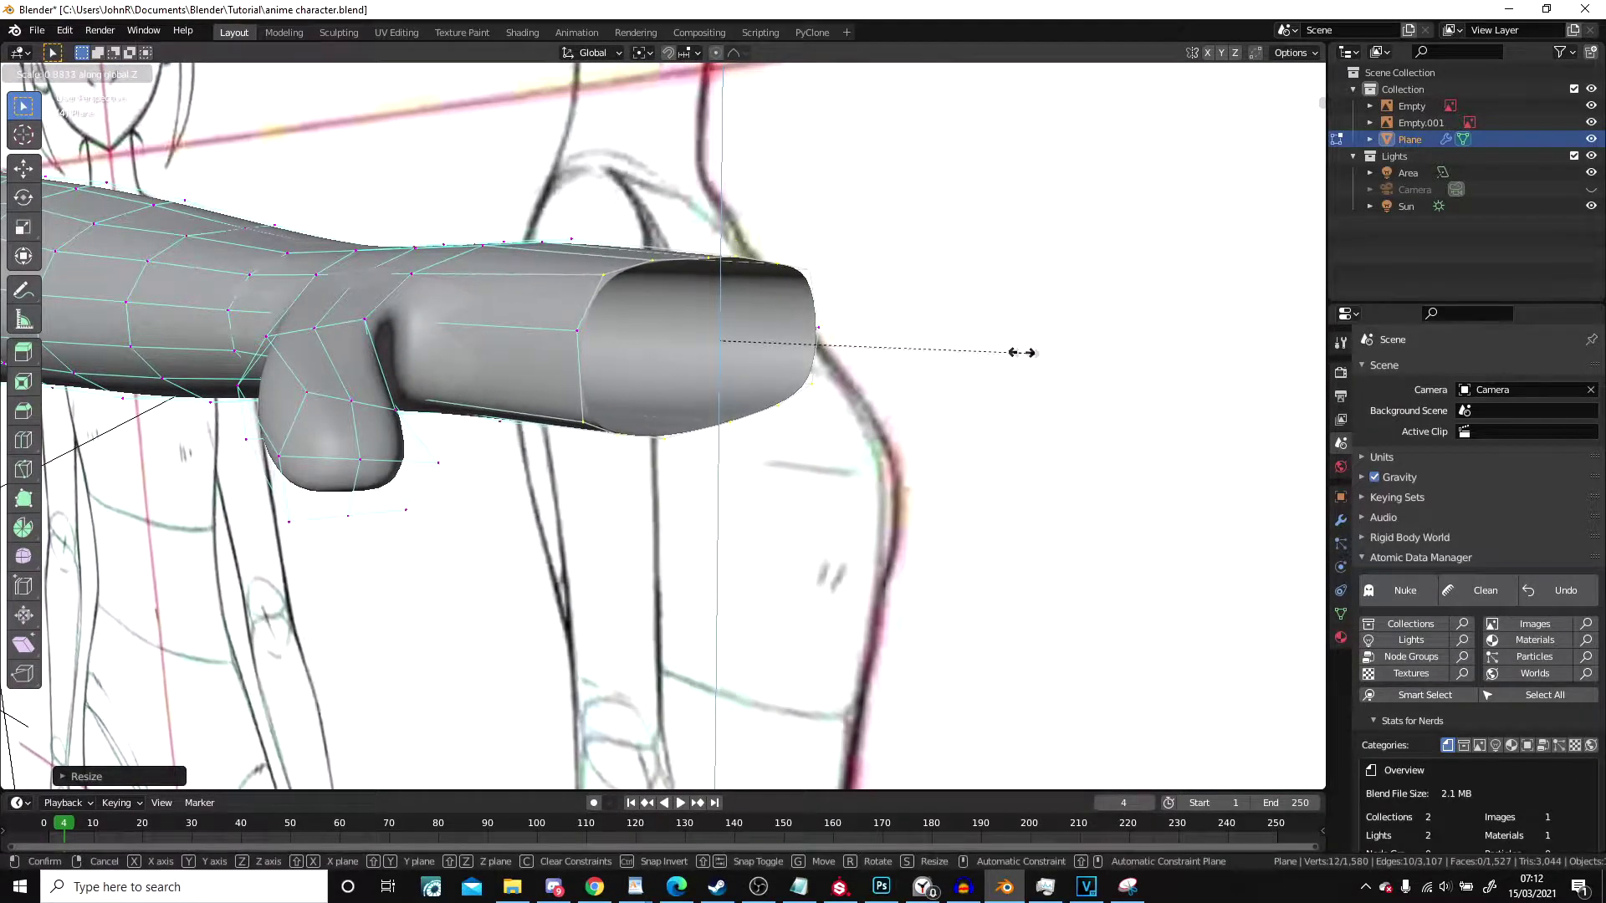
click(986, 340)
Step: Try to move the thumb-side rim vertices of the palm opening away from the thumb in the top wireframe view
mouse_move(983, 341)
middle_down()
mouse_move(615, 406)
mouse_move(598, 452)
mouse_move(672, 402)
mouse_move(632, 407)
middle_up()
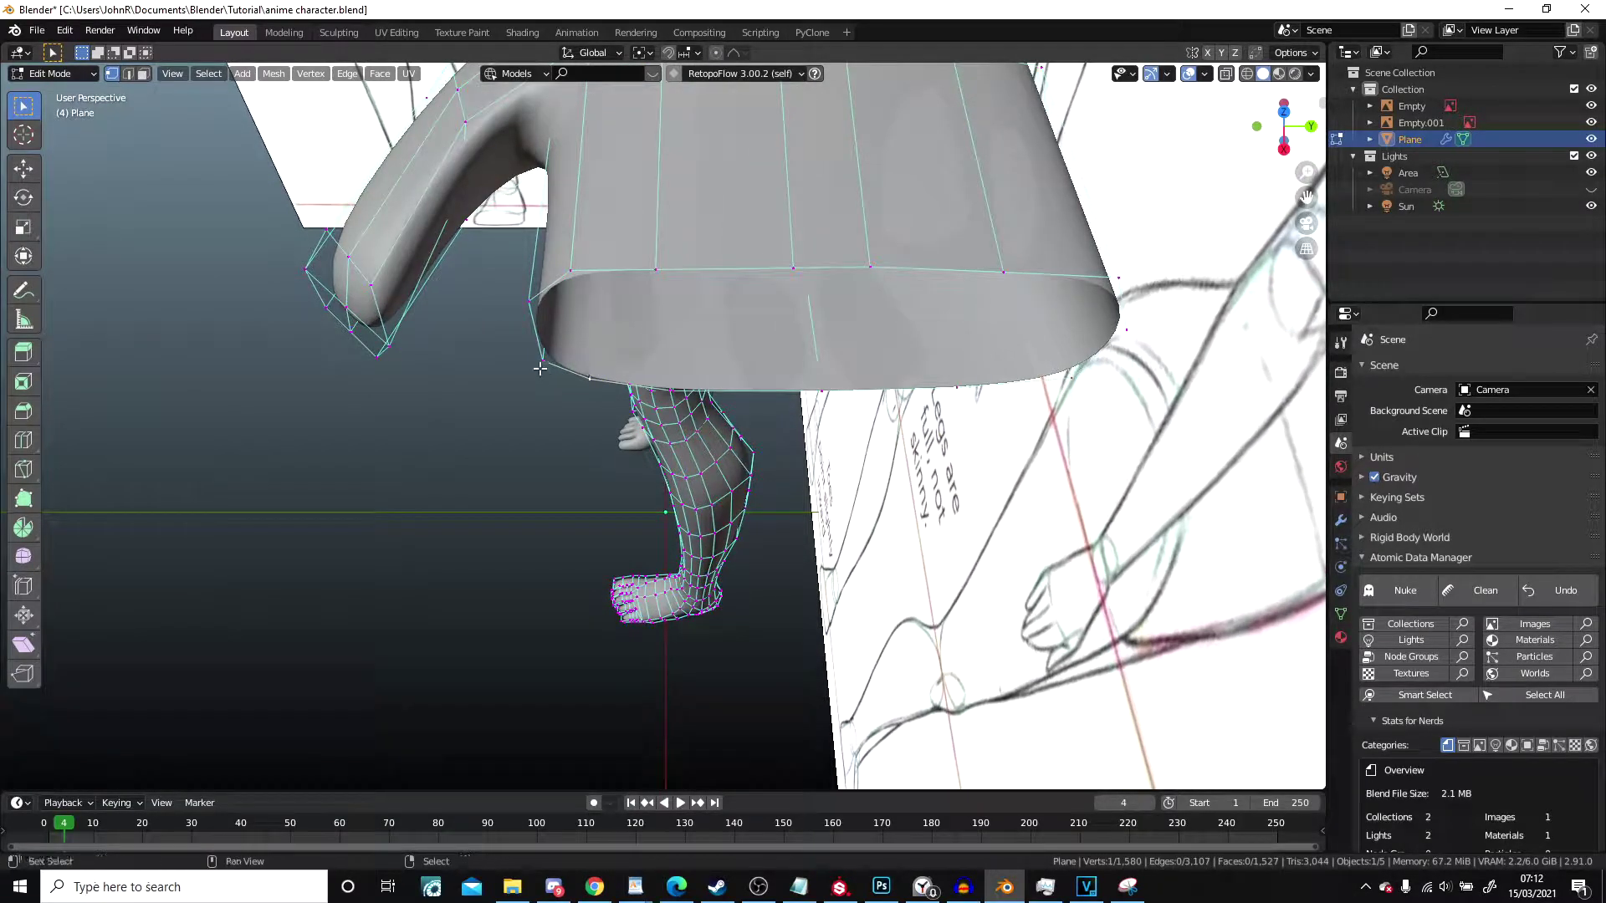
key(KP_7)
click(563, 390)
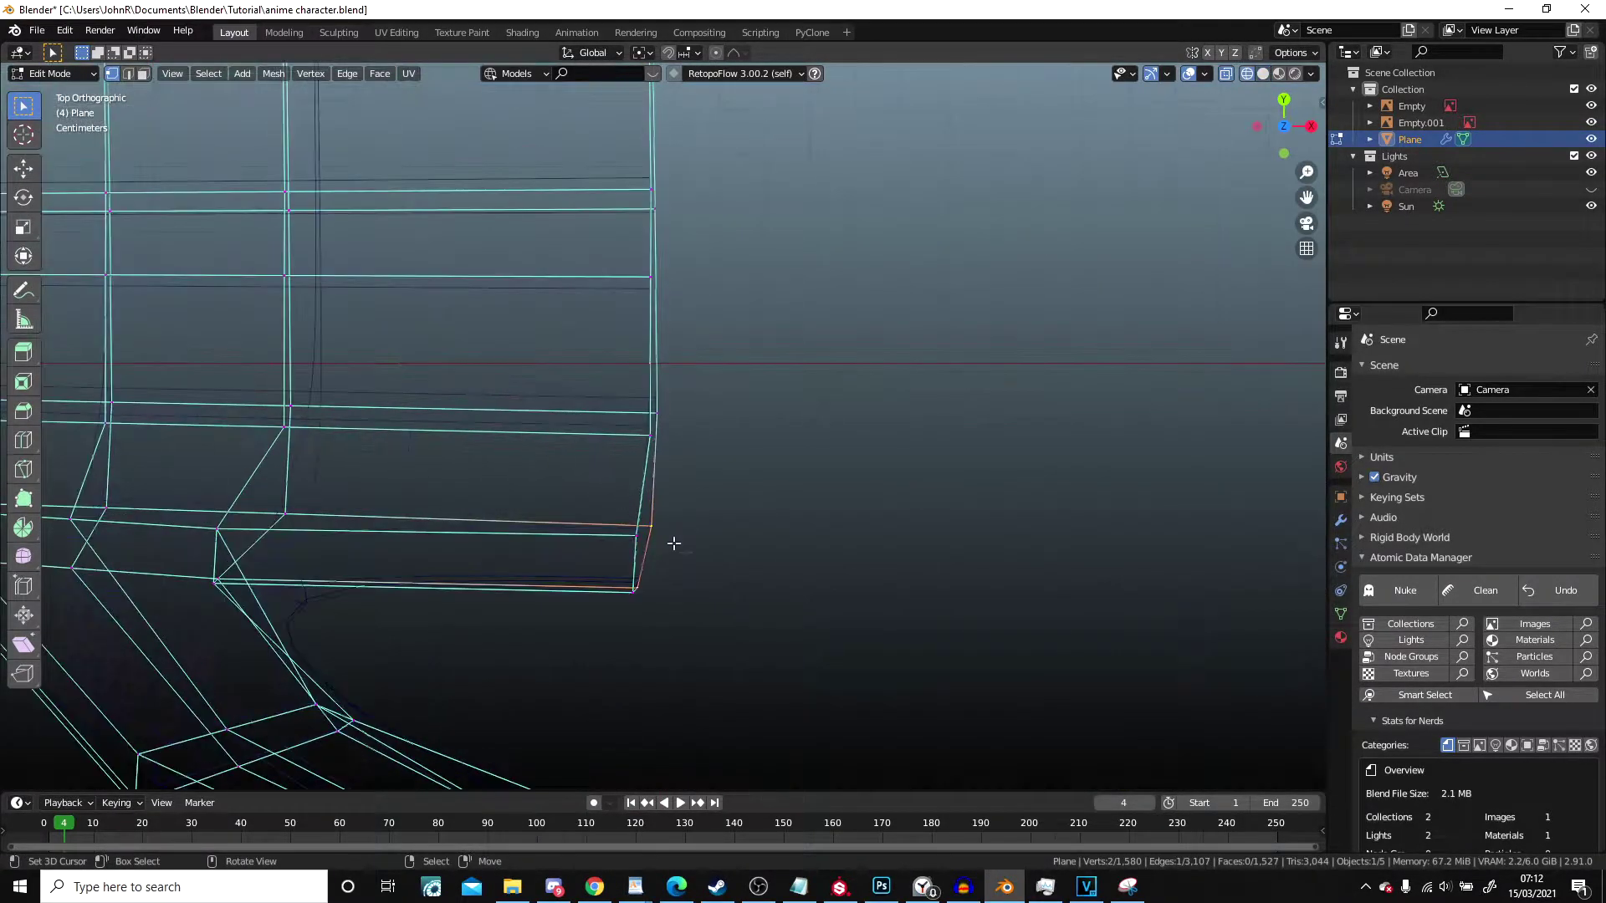
key(g)
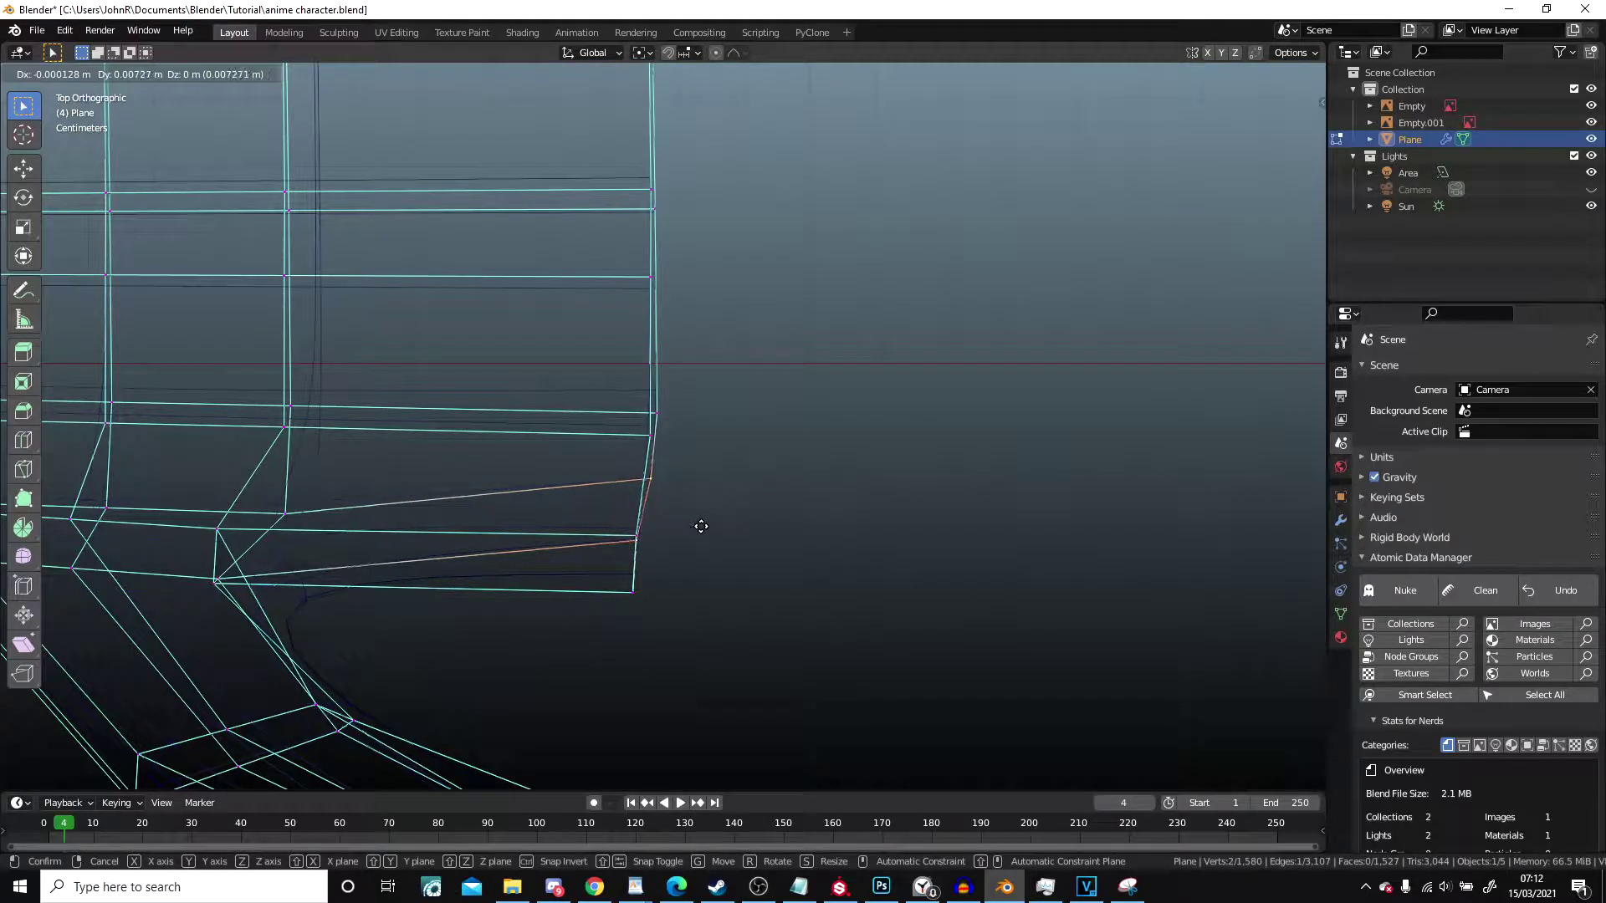
click(750, 446)
mouse_move(756, 448)
middle_down()
mouse_move(625, 358)
mouse_move(679, 378)
mouse_move(669, 388)
mouse_move(678, 314)
mouse_move(640, 385)
mouse_move(745, 477)
mouse_move(956, 486)
middle_up()
key(z)
click(701, 359)
key(z)
click(606, 329)
key(KP_7)
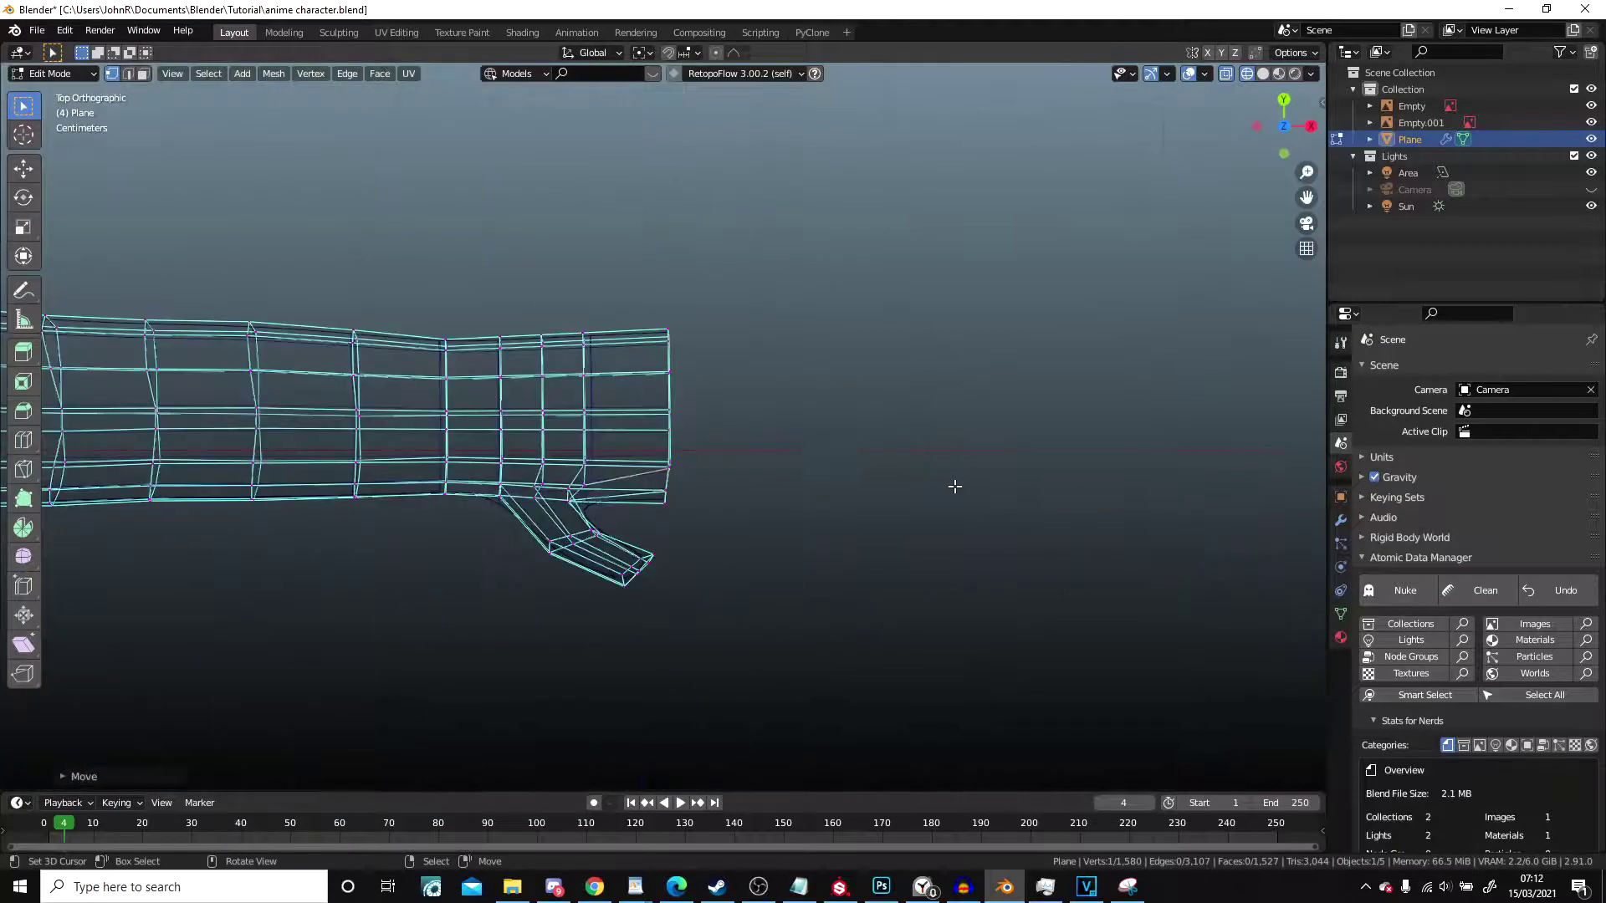
Step: In the top wireframe view, shift a vertex near the middle of the palm's open rim away from the thumb side
scroll(795, 520, up, 7)
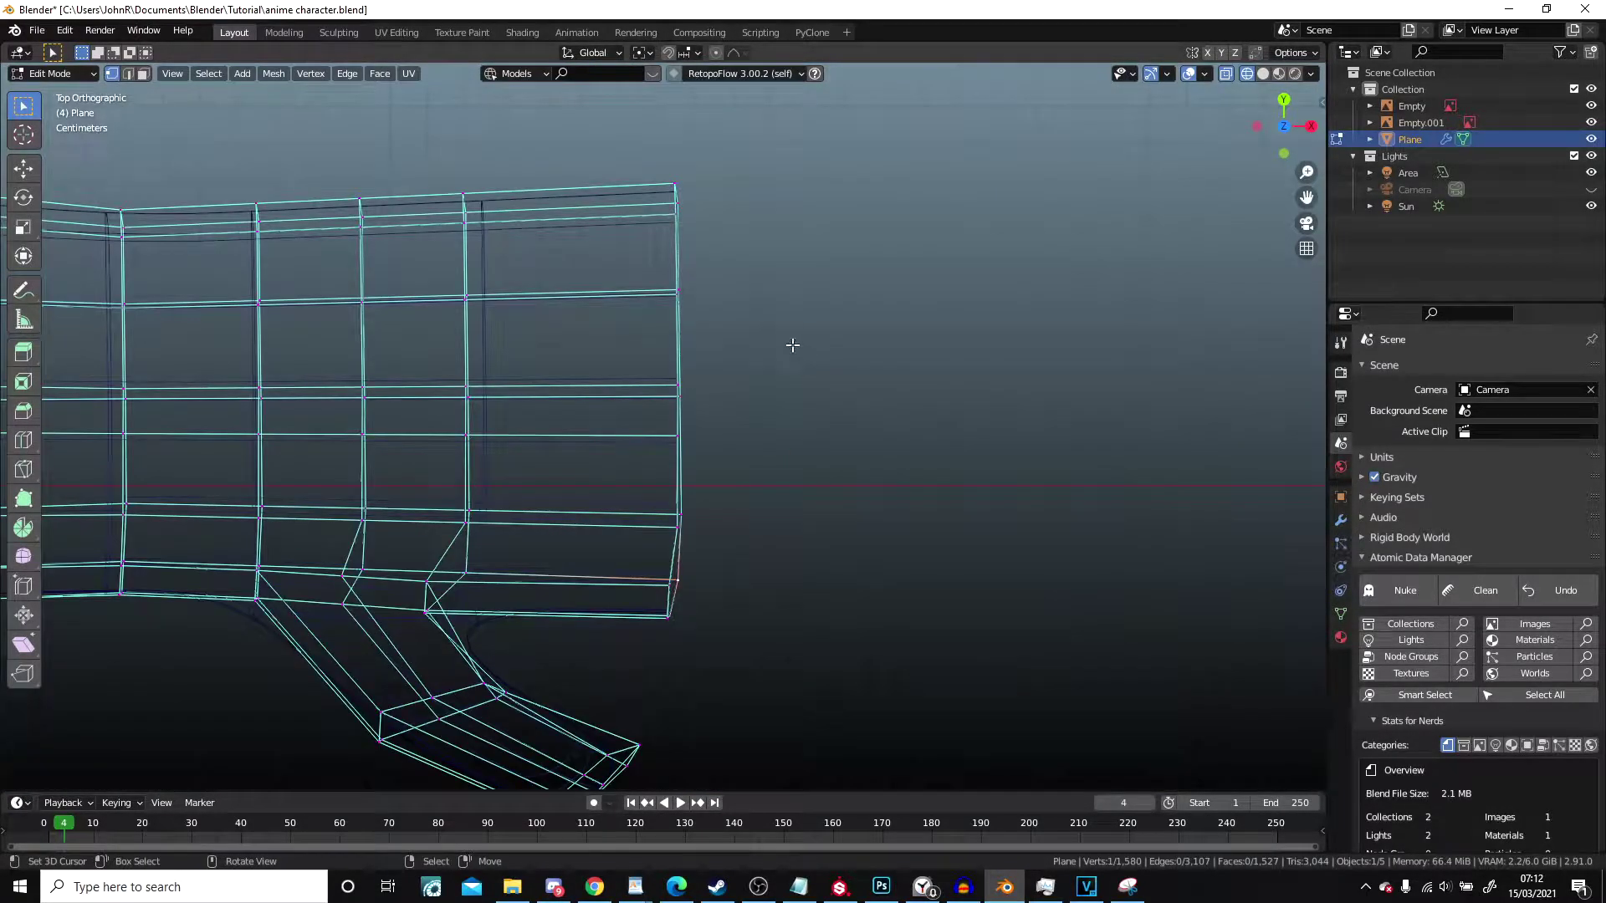
click(719, 380)
click(716, 546)
key(g)
click(712, 528)
shift+middle_drag(726, 644, 708, 473)
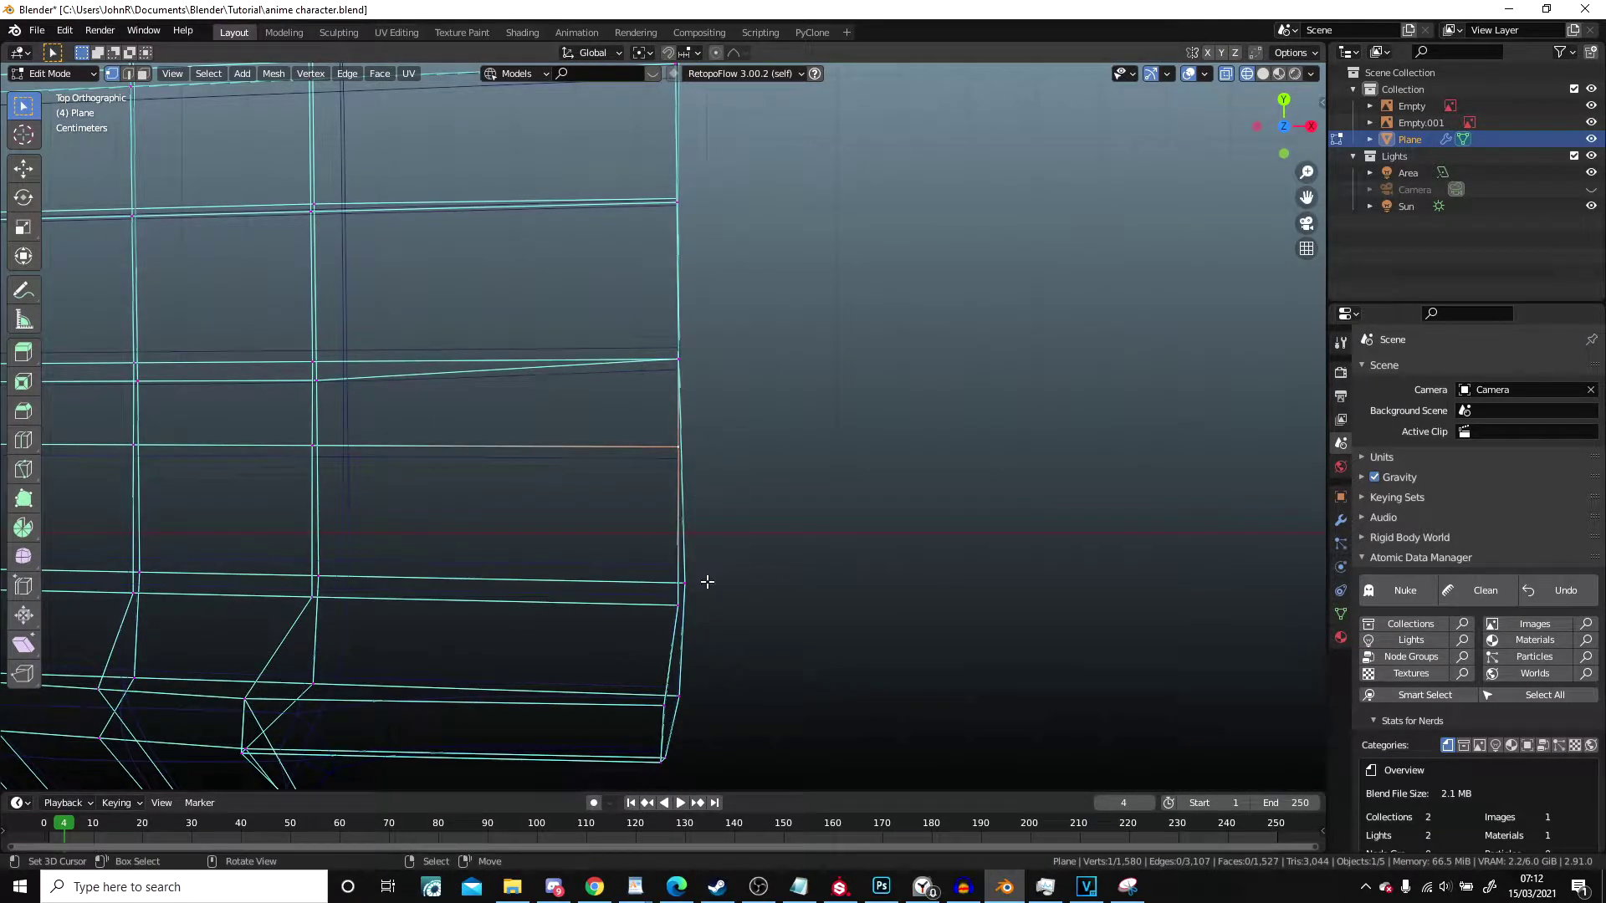
Step: Vertex-slide a vertex on the thumb side of the palm opening's rim
scroll(706, 581, down, 2)
mouse_move(707, 582)
middle_down()
mouse_move(636, 306)
mouse_move(408, 286)
middle_up()
key(shift+v)
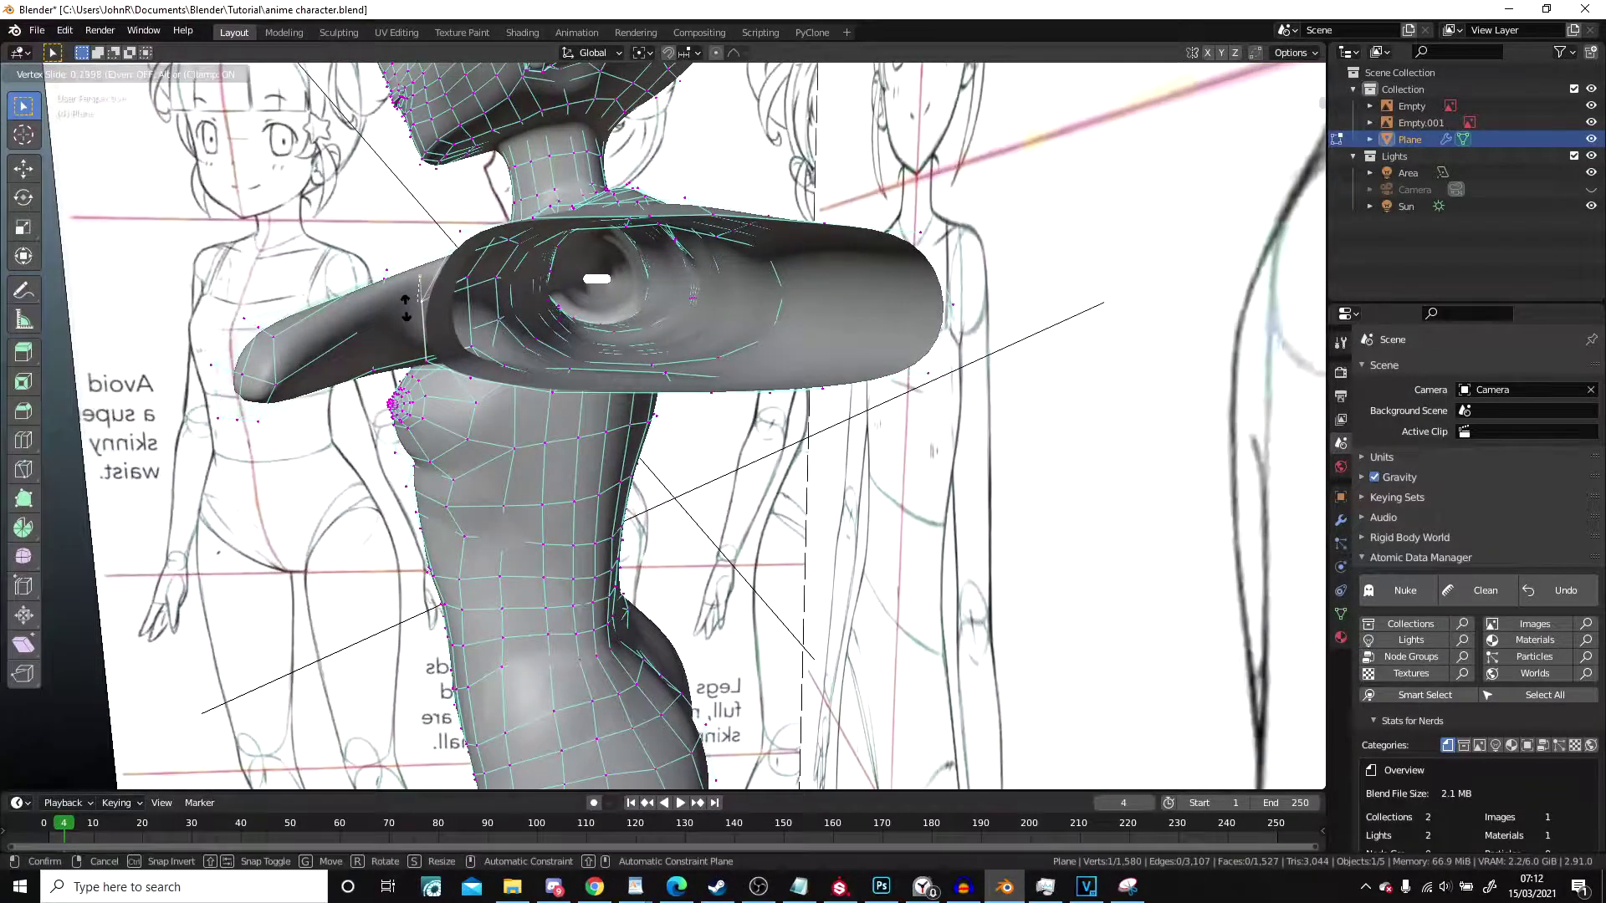
click(406, 308)
Step: Move a vertex along the lower rim of the palm opening to even out its spacing
middle_drag(625, 349, 685, 440)
middle_drag(334, 409, 485, 505)
key(g)
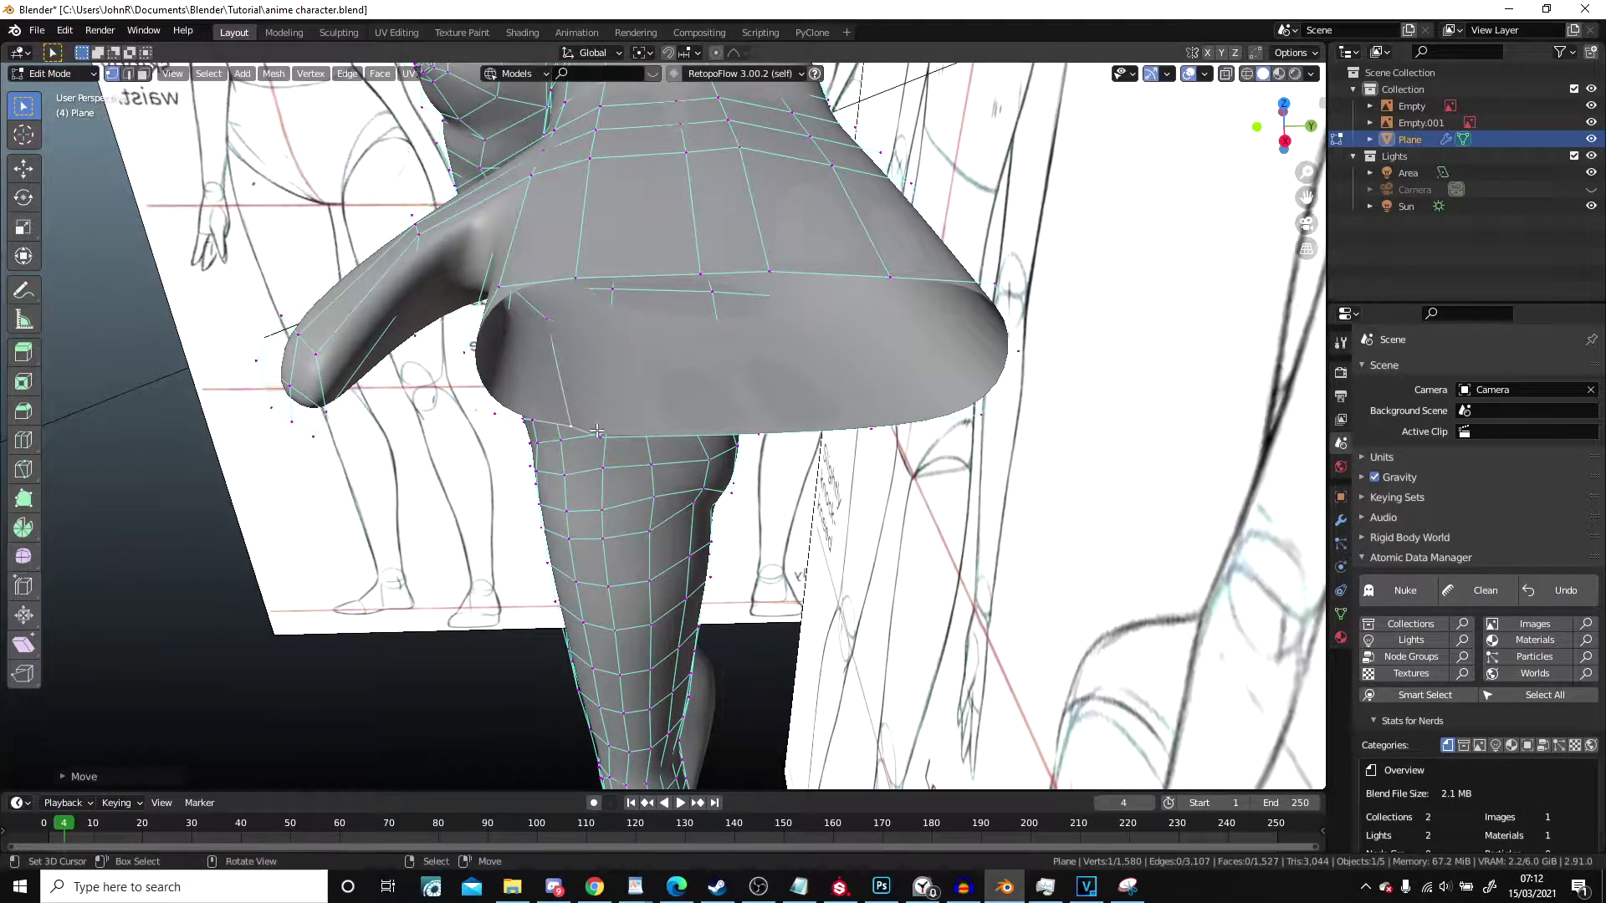
click(694, 429)
Step: In the top wireframe view, move the thumb-side vertex one loop behind the palm's open rim away from the thumb, level with the rim vertex
middle_drag(694, 429, 737, 479)
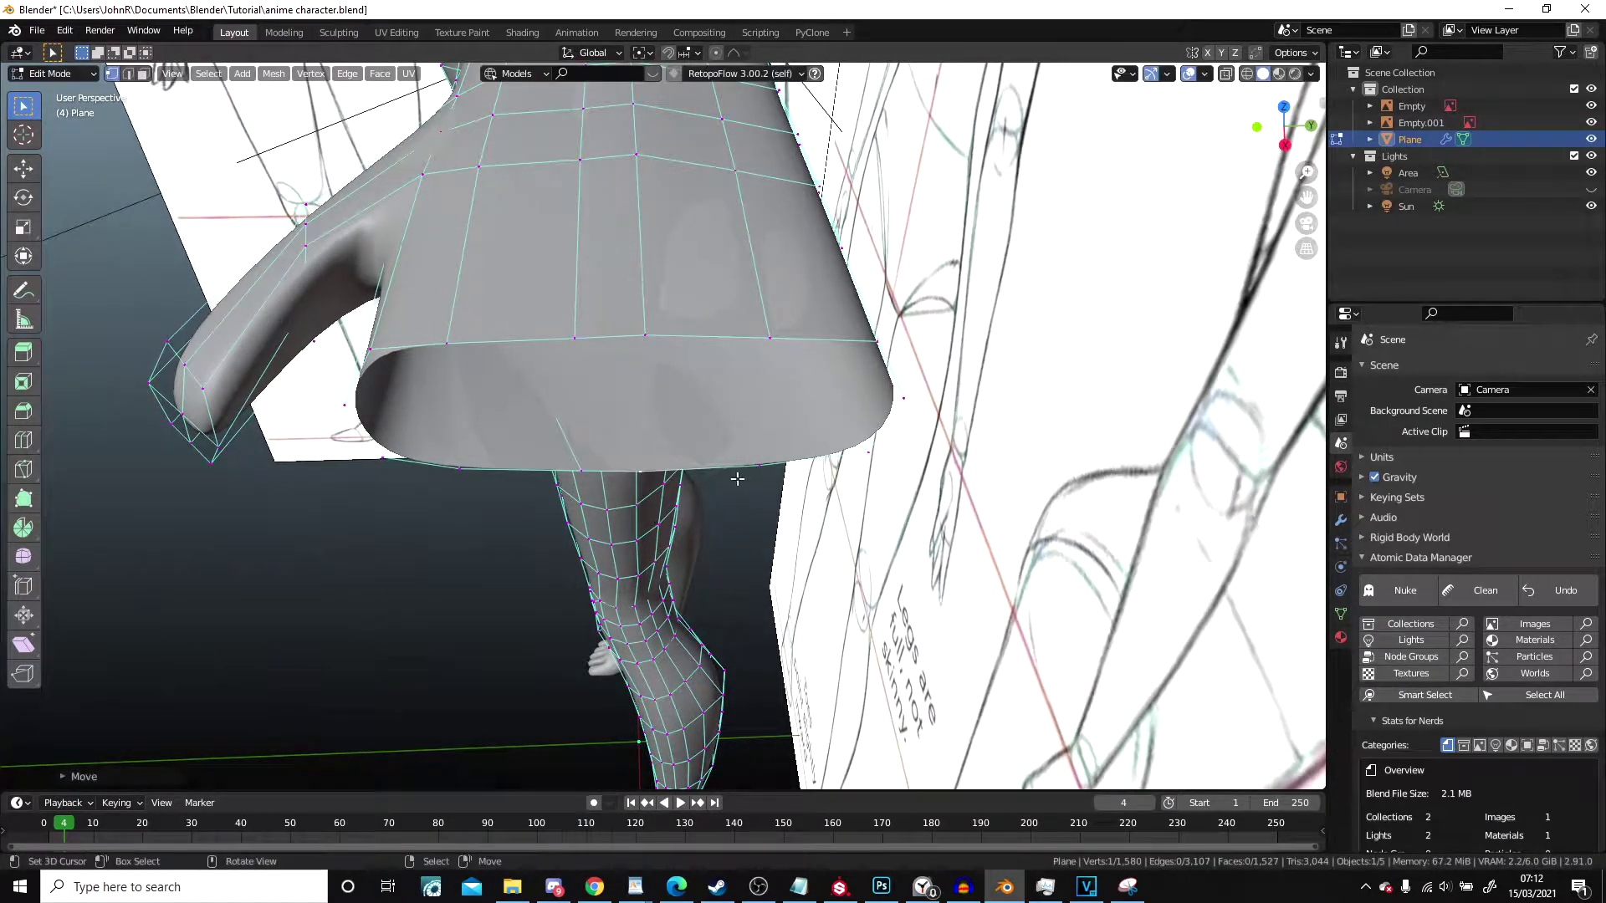
scroll(760, 466, down, 2)
key(KP_7)
key(z)
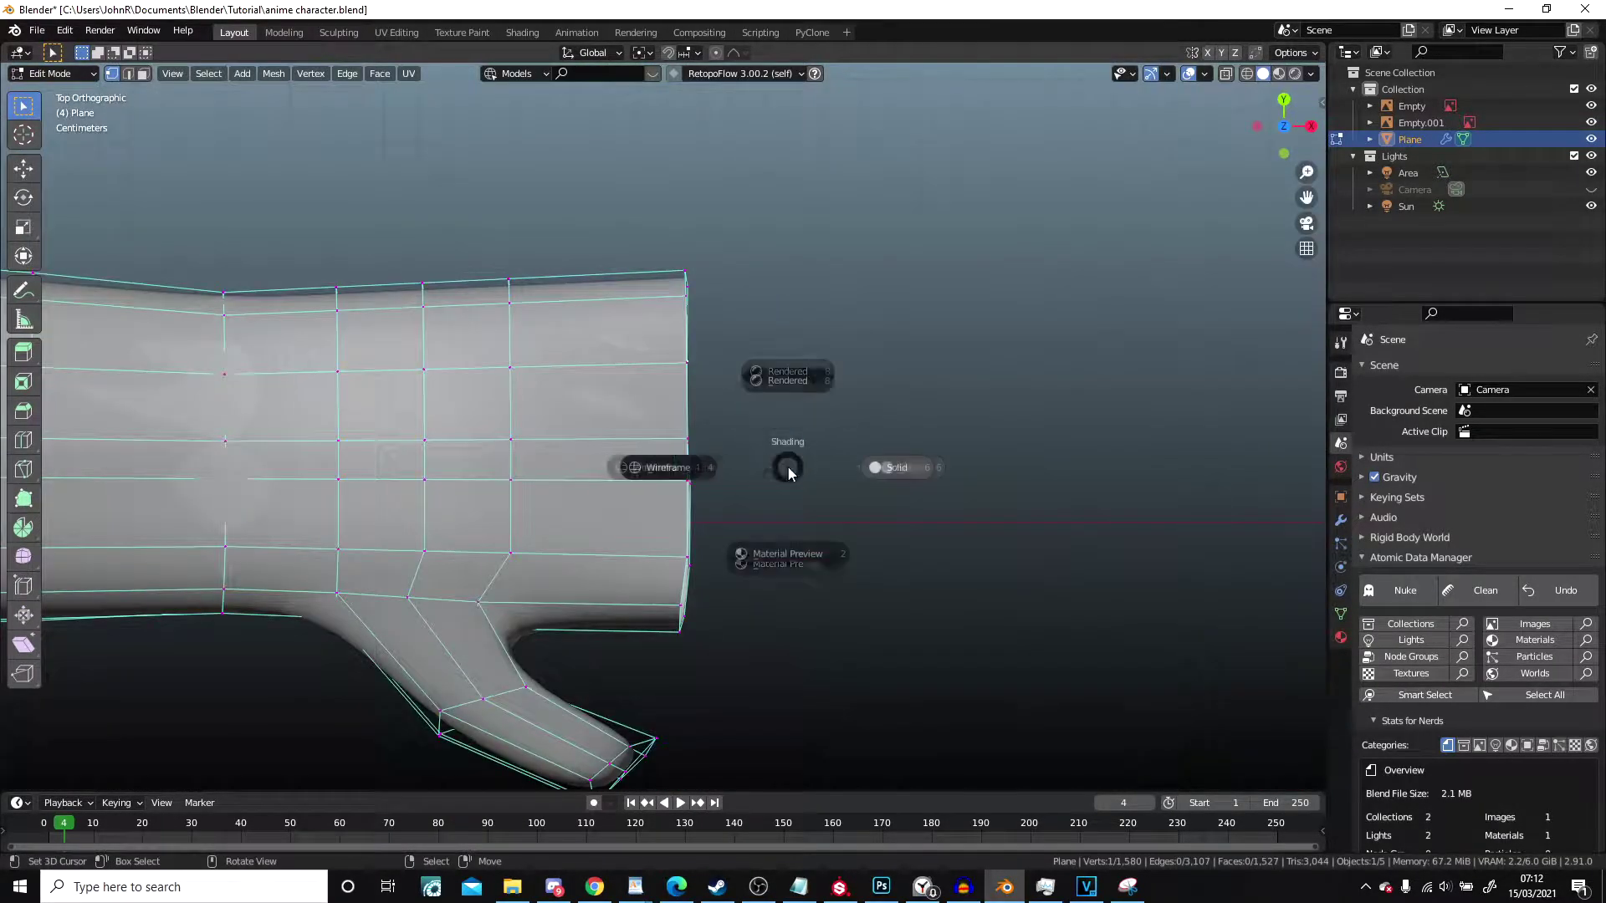
click(740, 460)
scroll(740, 460, up, 3)
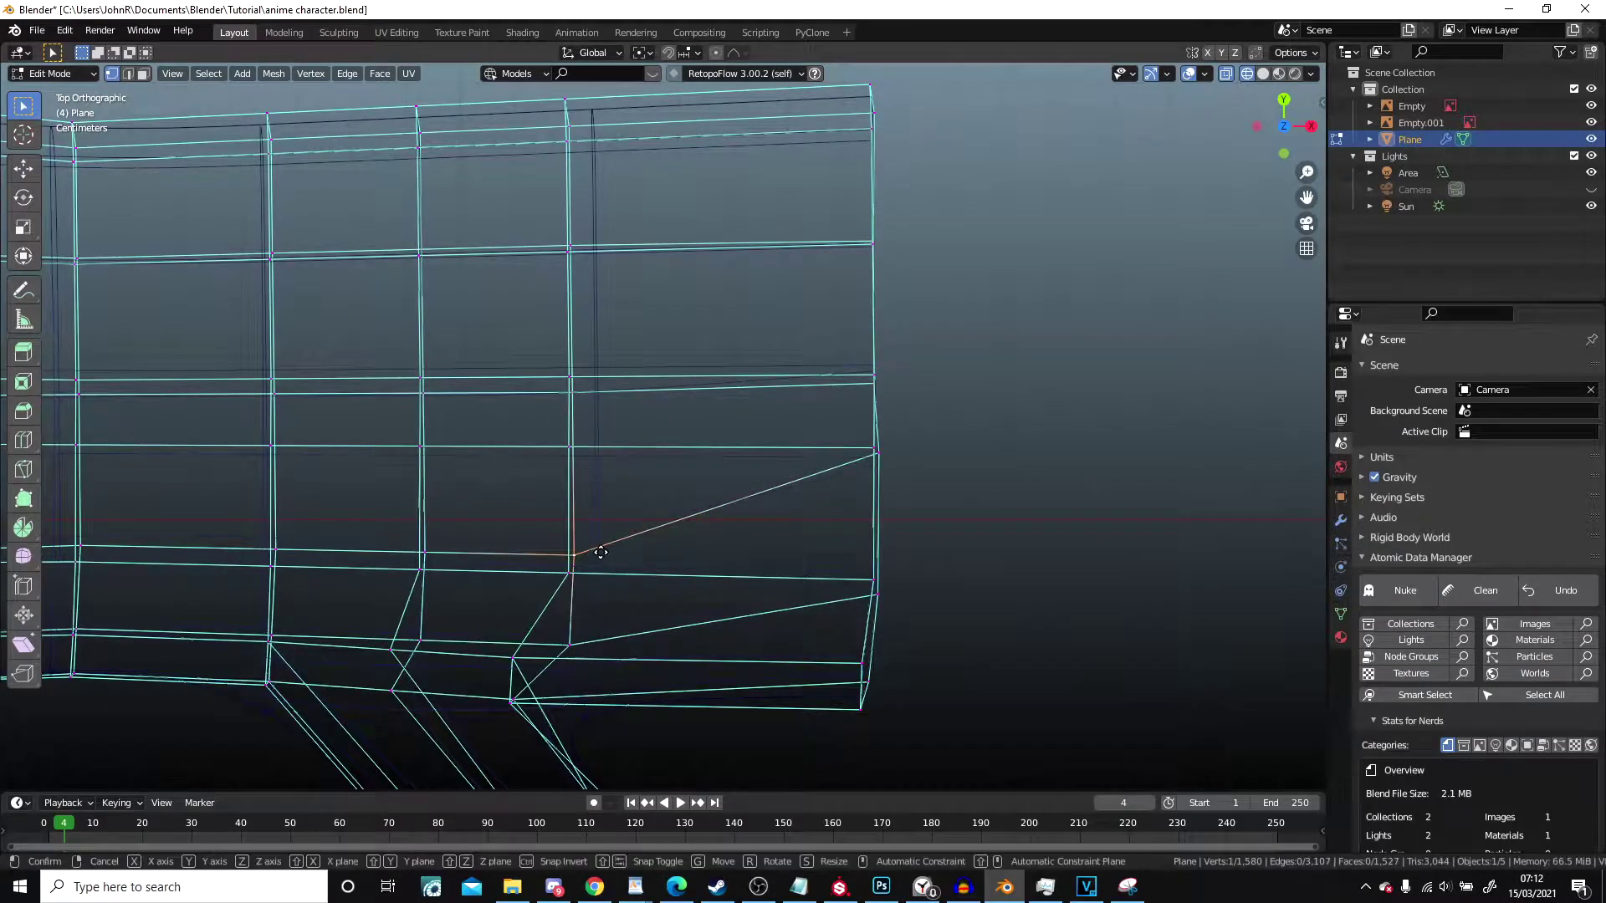
key(g)
click(613, 465)
Step: Edge-slide the two vertices on the next palm loops away from the thumb to continue the straightened edge line
shift+middle_drag(613, 464, 946, 431)
right_click(755, 516)
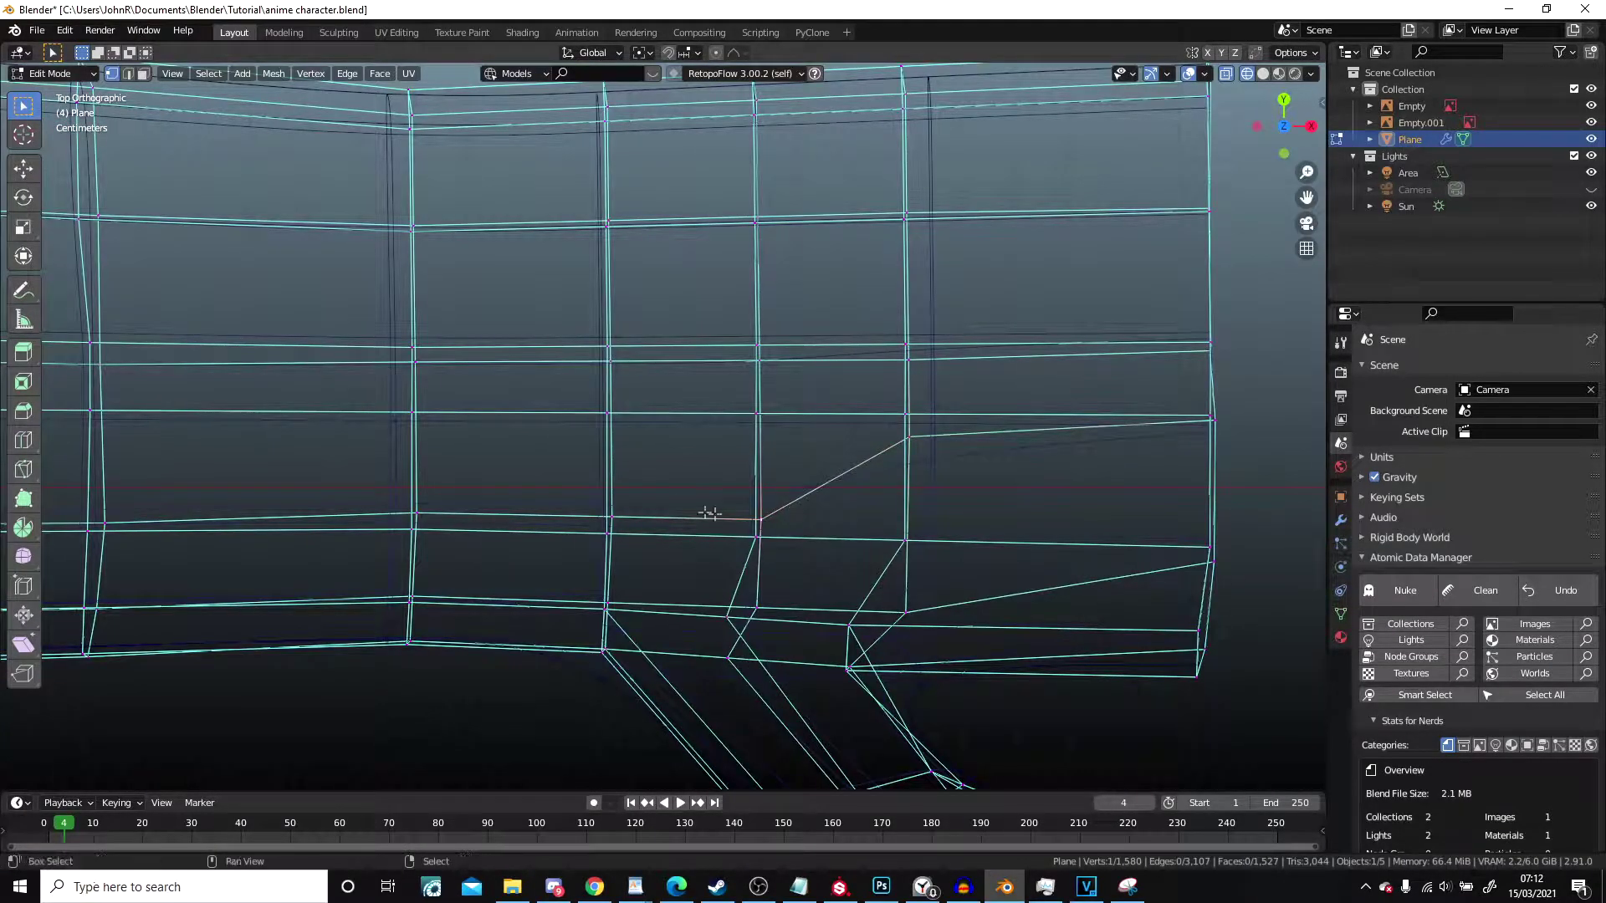
key(g)
key(g)
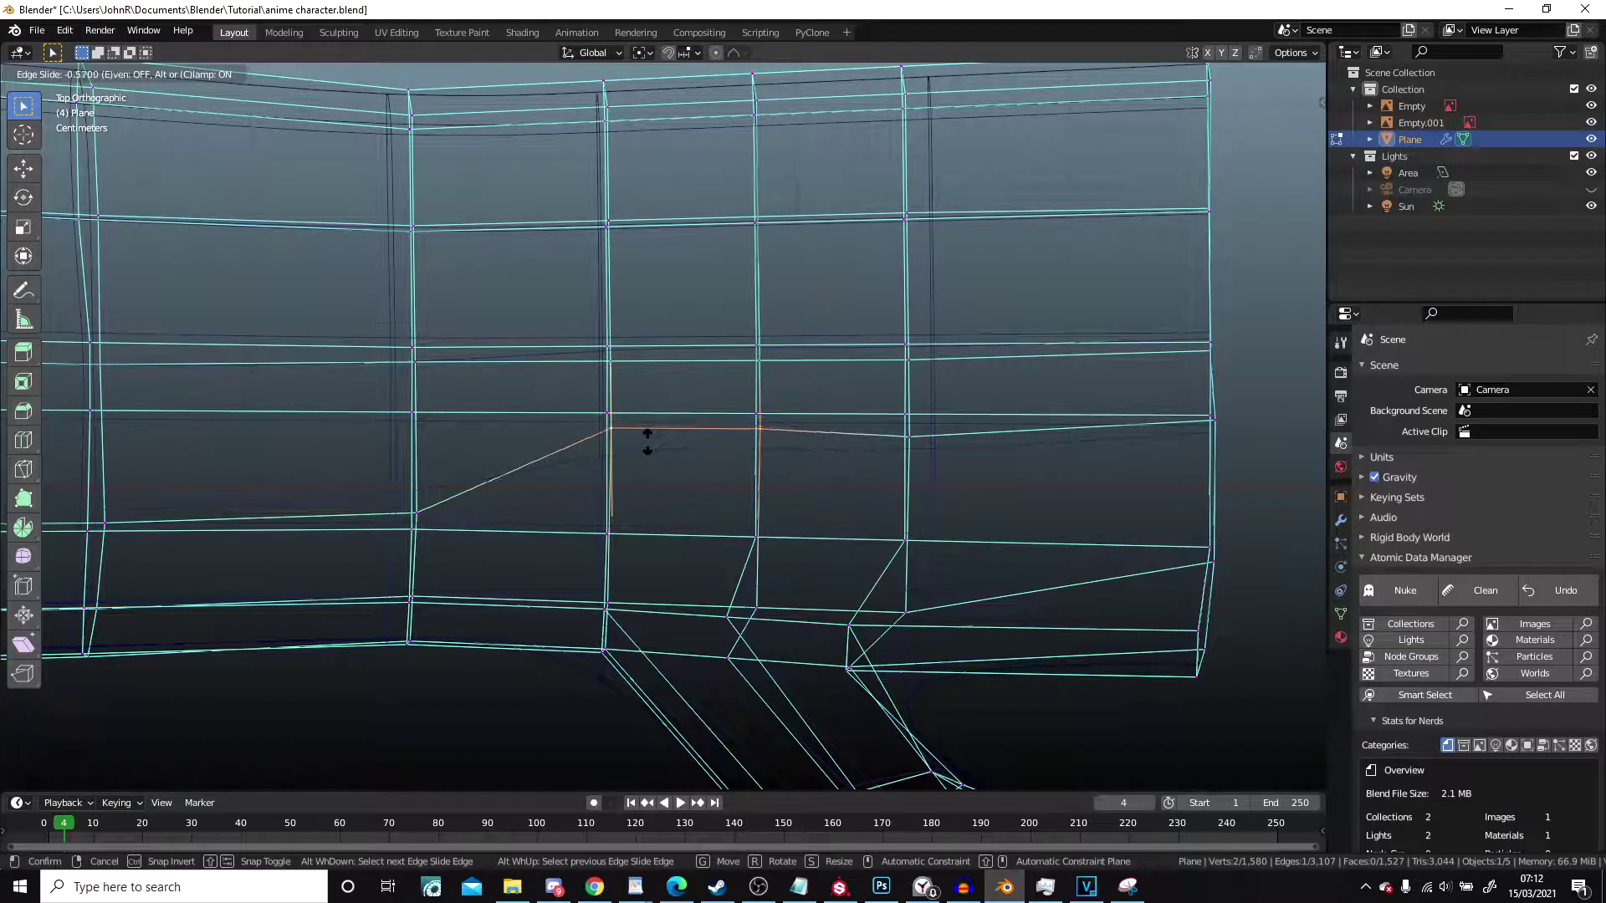
click(646, 446)
Step: Vertex-slide the next vertex toward the wrist into a gradual slope, and slide the middle palm vertex slightly back toward the thumb
key(g)
key(g)
click(666, 440)
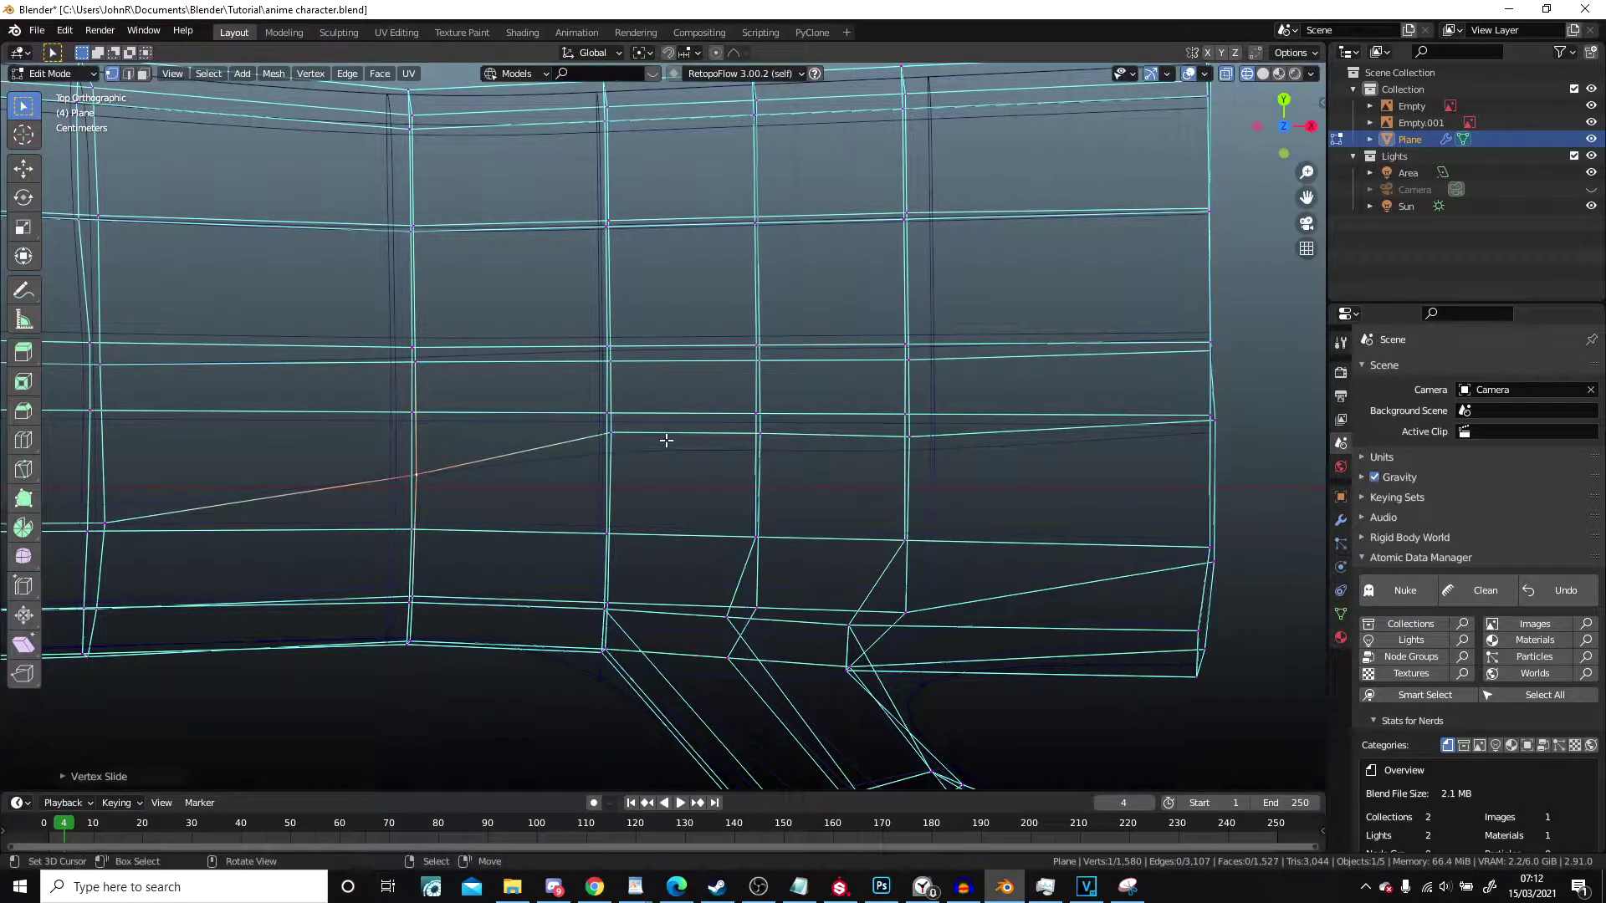
right_click(779, 435)
key(g)
key(g)
click(778, 447)
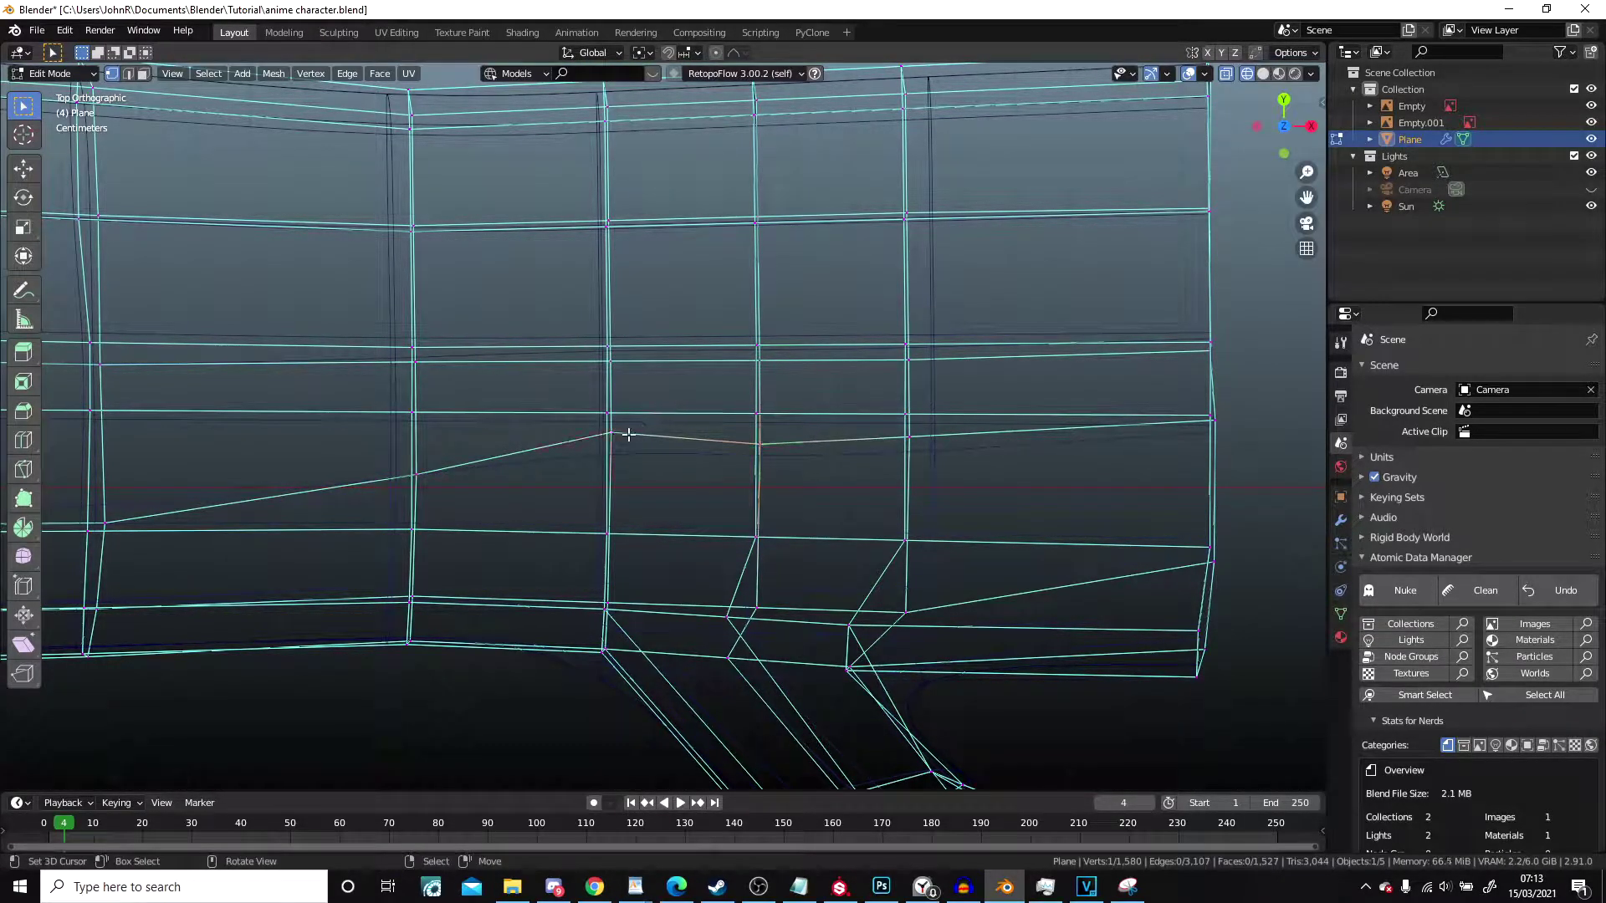
Step: Move the hand vertex beside the thumb's base inward to smooth the surface around the thumb joint
key(Tab)
middle_drag(948, 480, 625, 355)
scroll(725, 317, up, 3)
key(Tab)
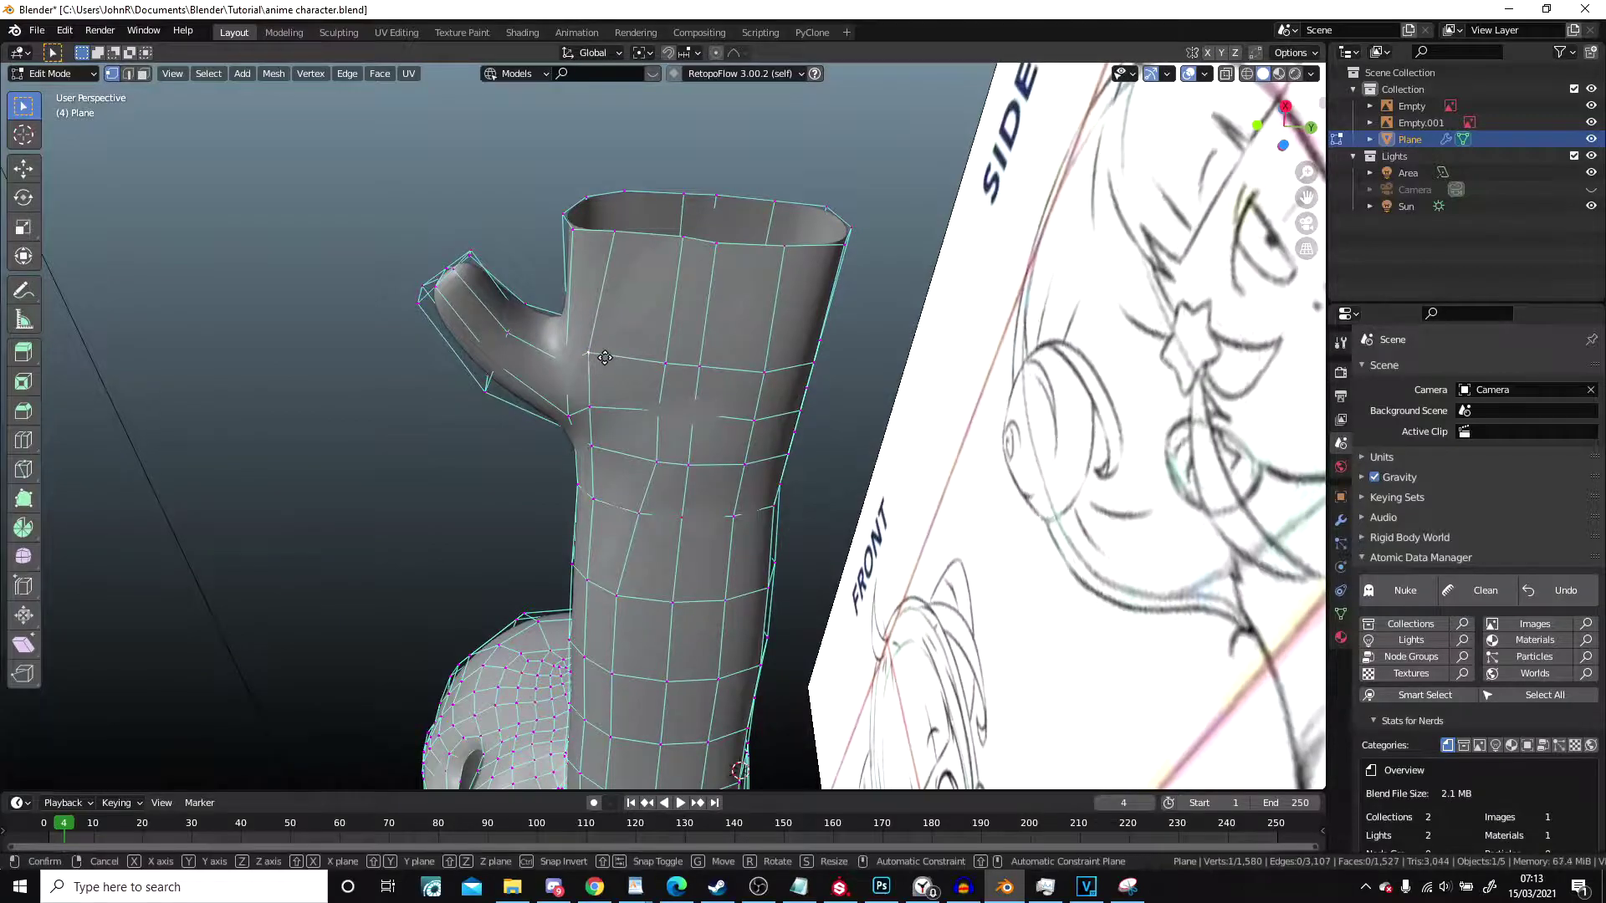
key(g)
click(628, 410)
Step: Scale the edge loop around the wrist down to about 0.96
middle_drag(627, 410, 695, 358)
scroll(660, 393, down, 5)
key(Tab)
scroll(695, 357, up, 4)
key(Tab)
scroll(709, 548, up, 2)
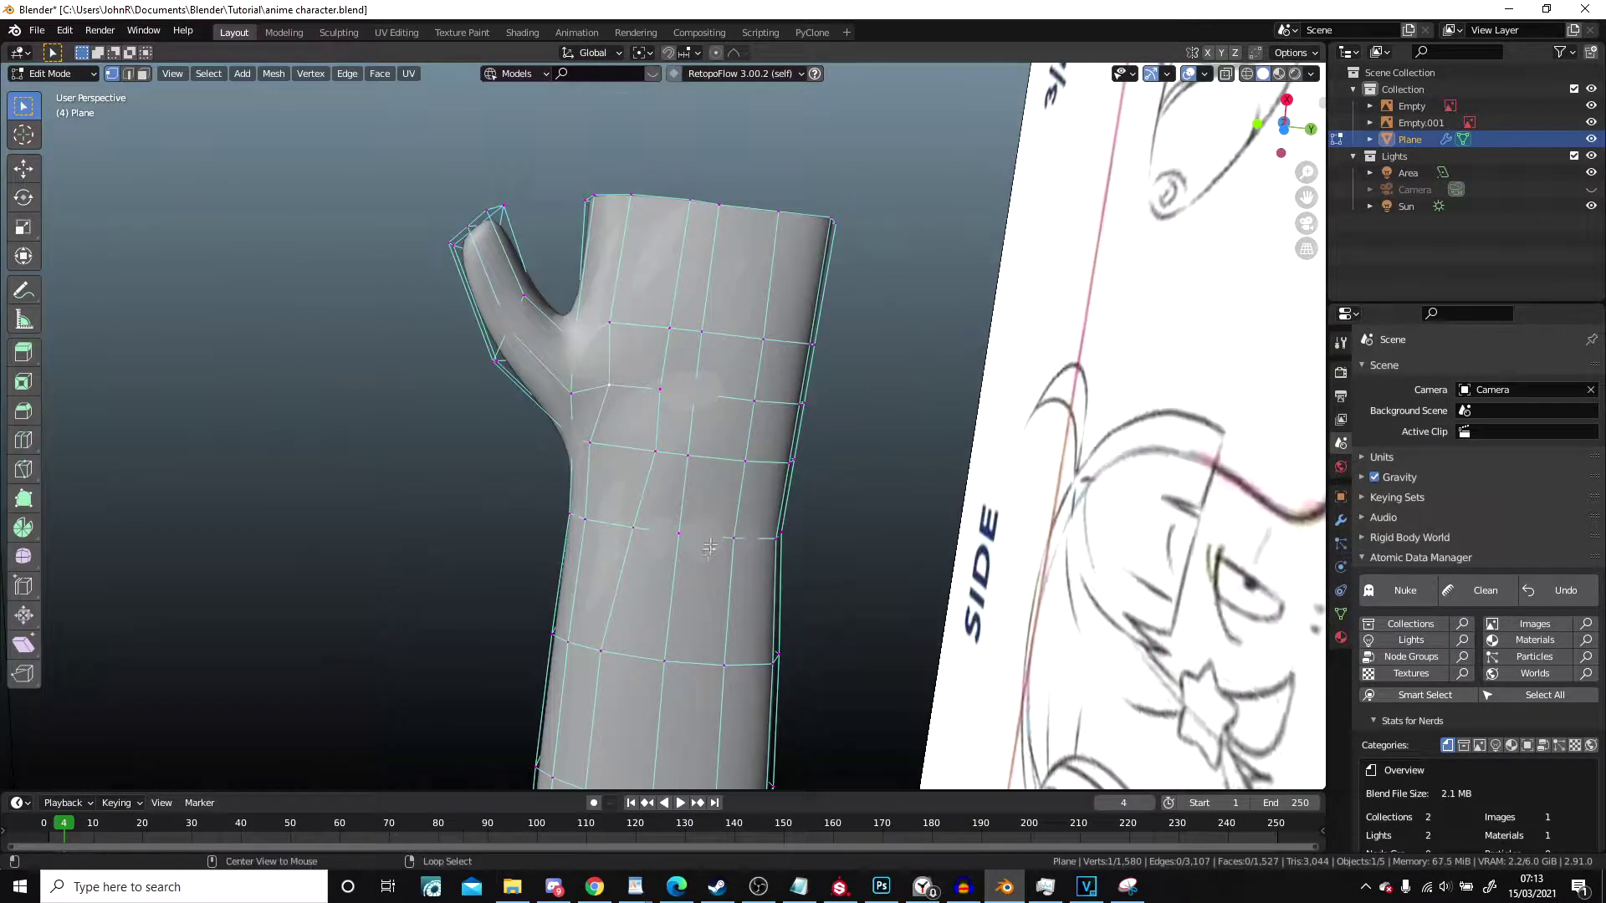
key(s)
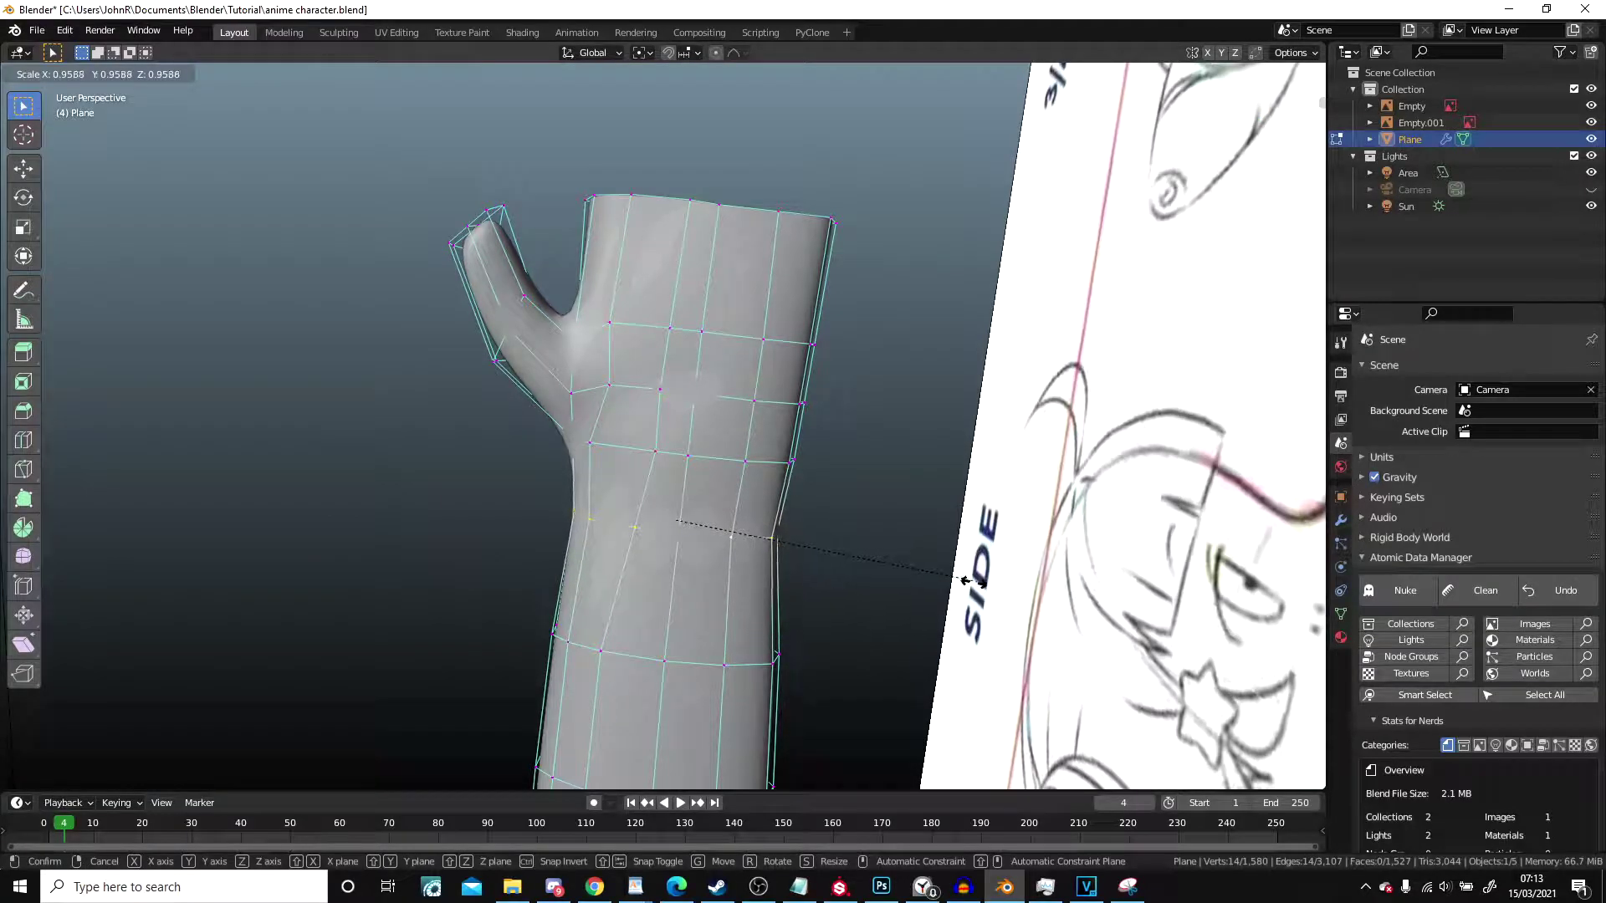
click(970, 579)
Step: Turn off the Subdivision modifier's viewport display to expose the base mesh around the thumb
key(Tab)
scroll(908, 488, down, 4)
middle_drag(909, 489, 861, 409)
key(Tab)
scroll(610, 262, up, 4)
mouse_move(586, 262)
middle_down()
mouse_move(528, 338)
mouse_move(615, 502)
middle_up()
mouse_move(614, 501)
middle_down()
mouse_move(558, 465)
mouse_move(628, 507)
mouse_move(566, 470)
middle_up()
key(shift+z)
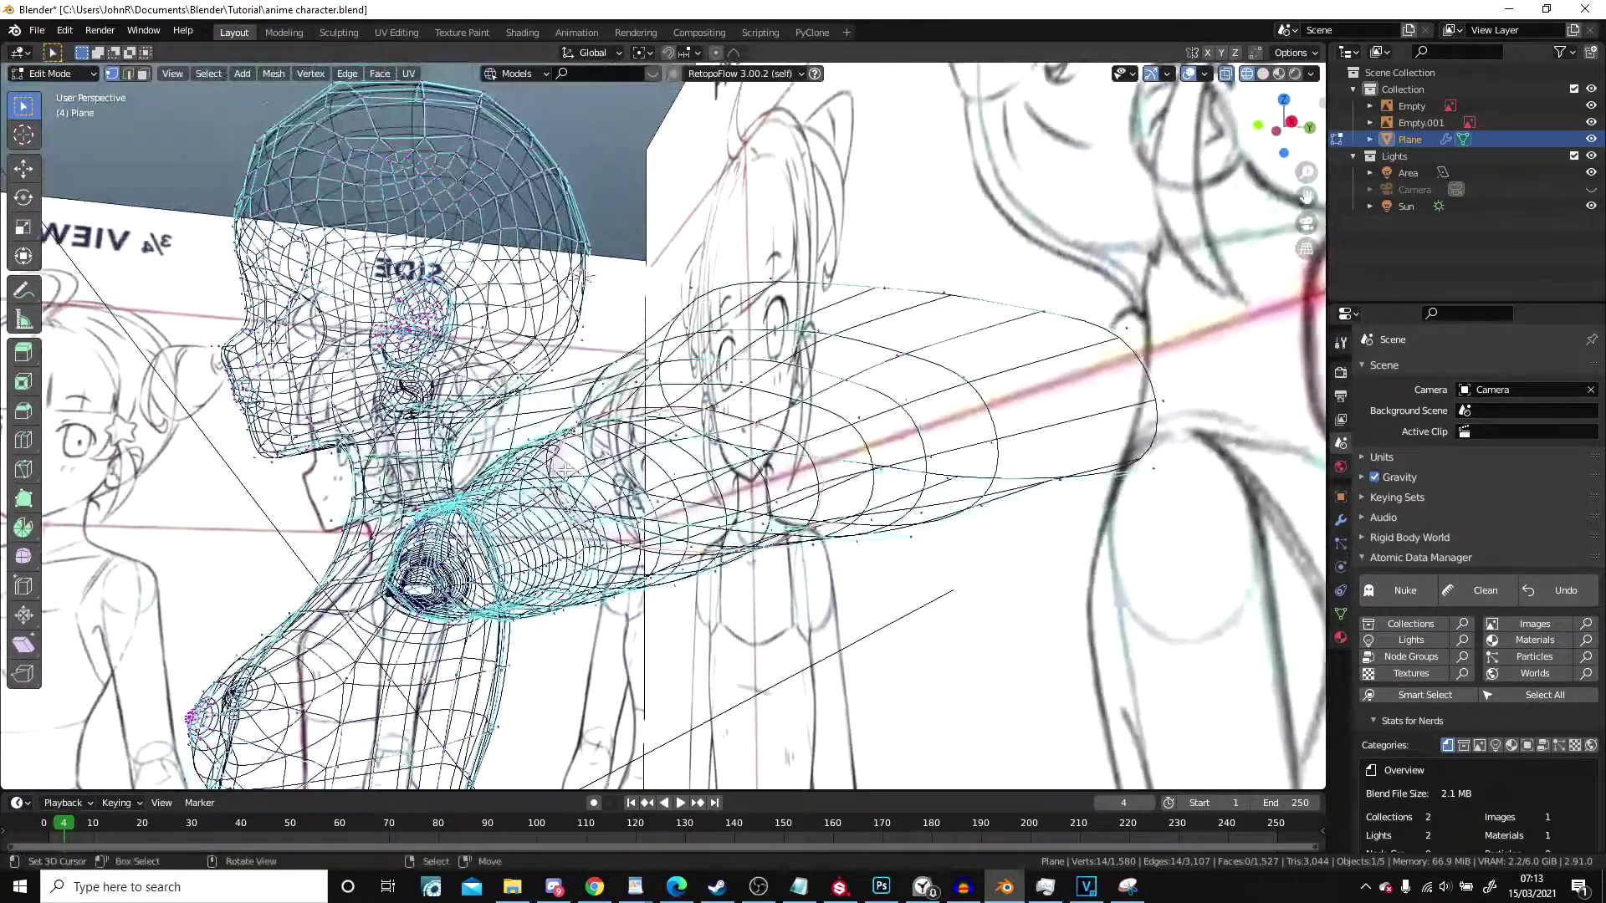
key(shift+z)
click(1341, 520)
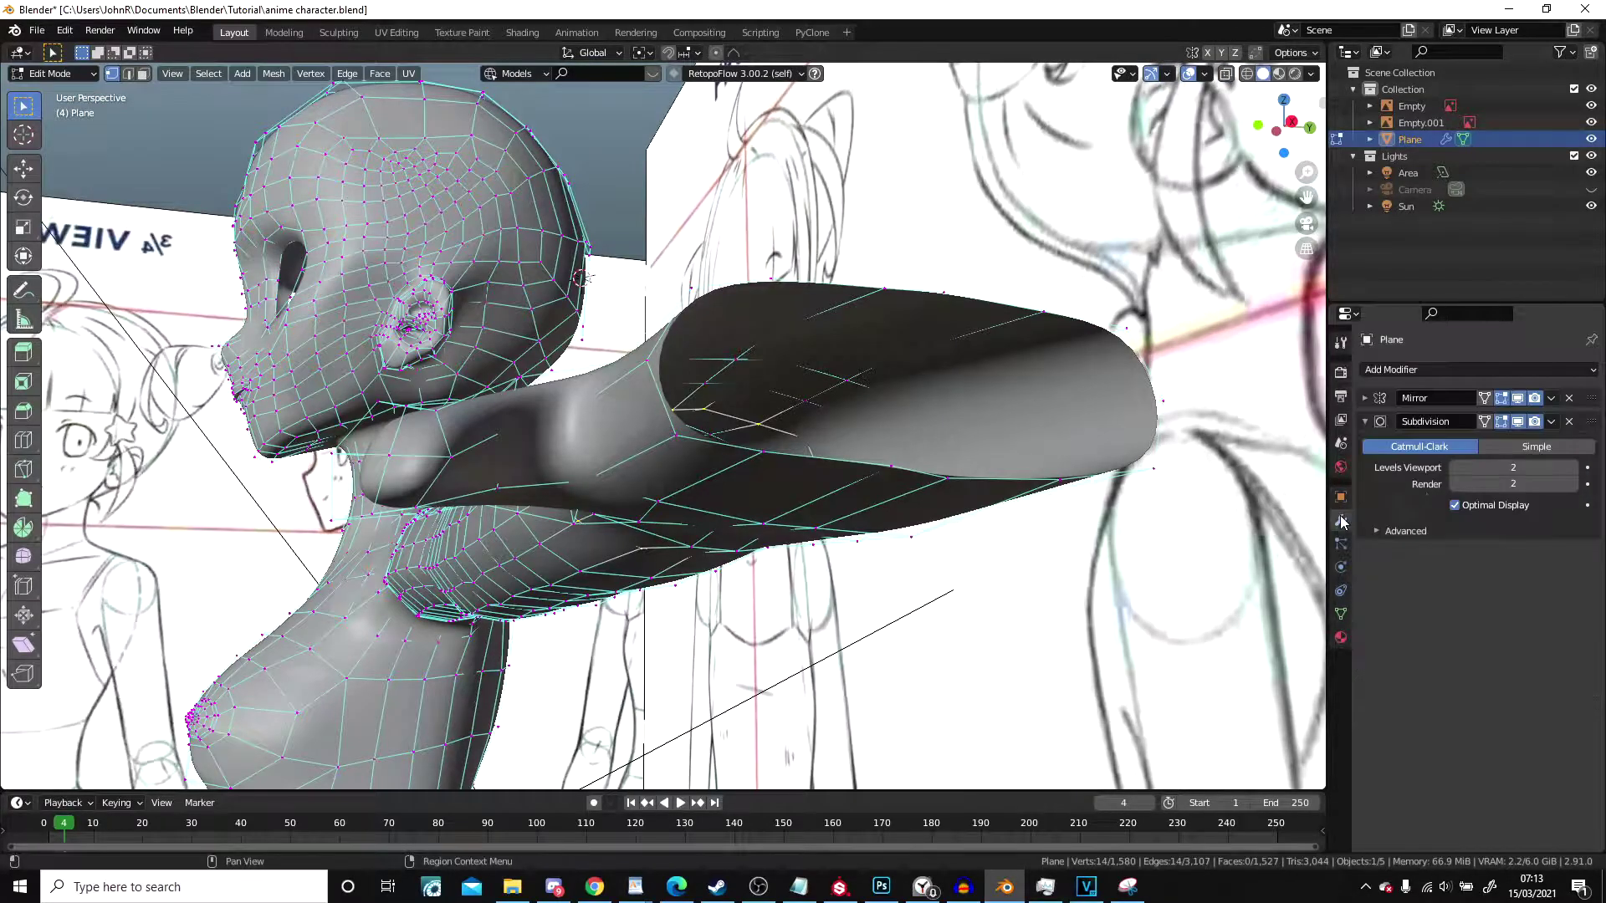
click(1520, 423)
Step: Scale the two vertices at the thumb and palm junction closer together, and turn the Subdivision modifier's viewport display back on
right_click(640, 484)
middle_drag(634, 486, 656, 509)
key(s)
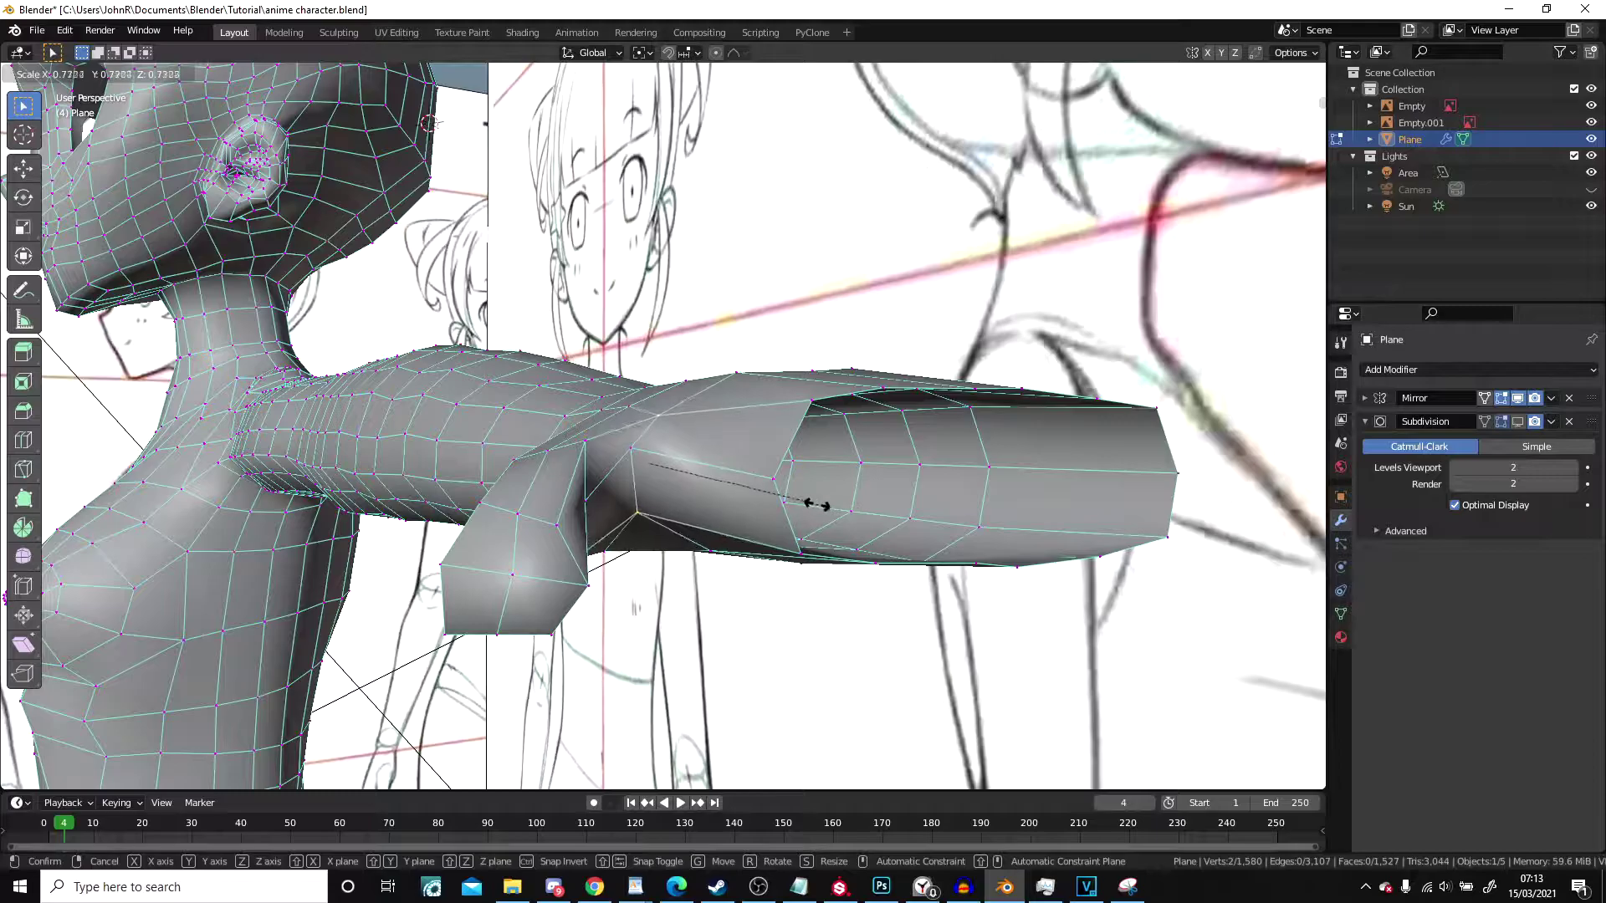
click(779, 499)
key(Tab)
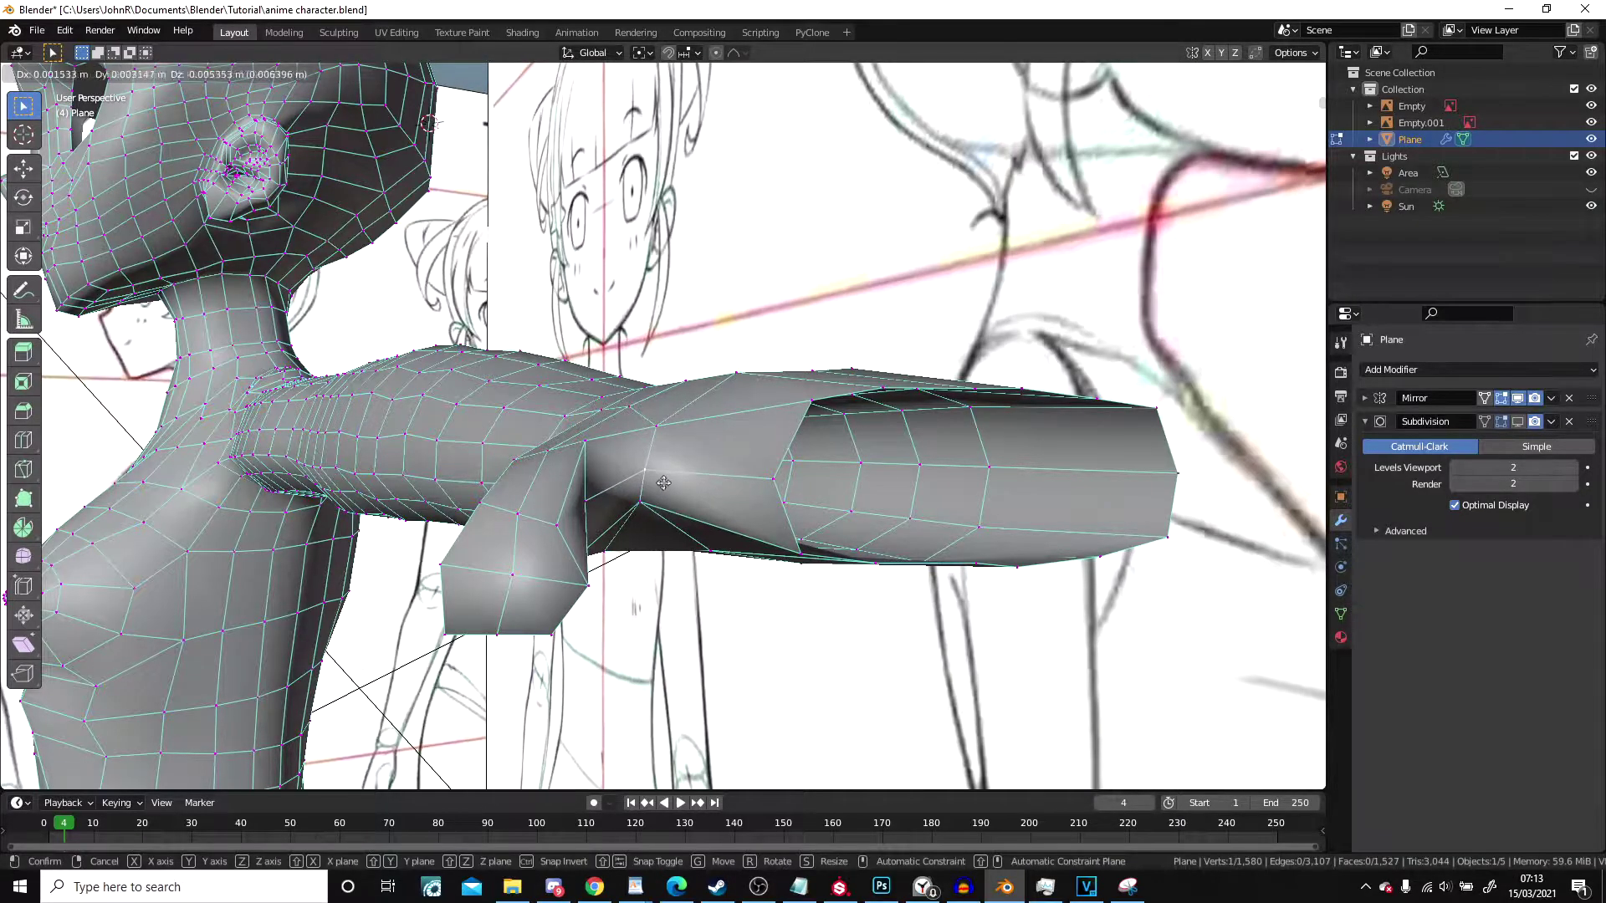
middle_drag(662, 484, 649, 394)
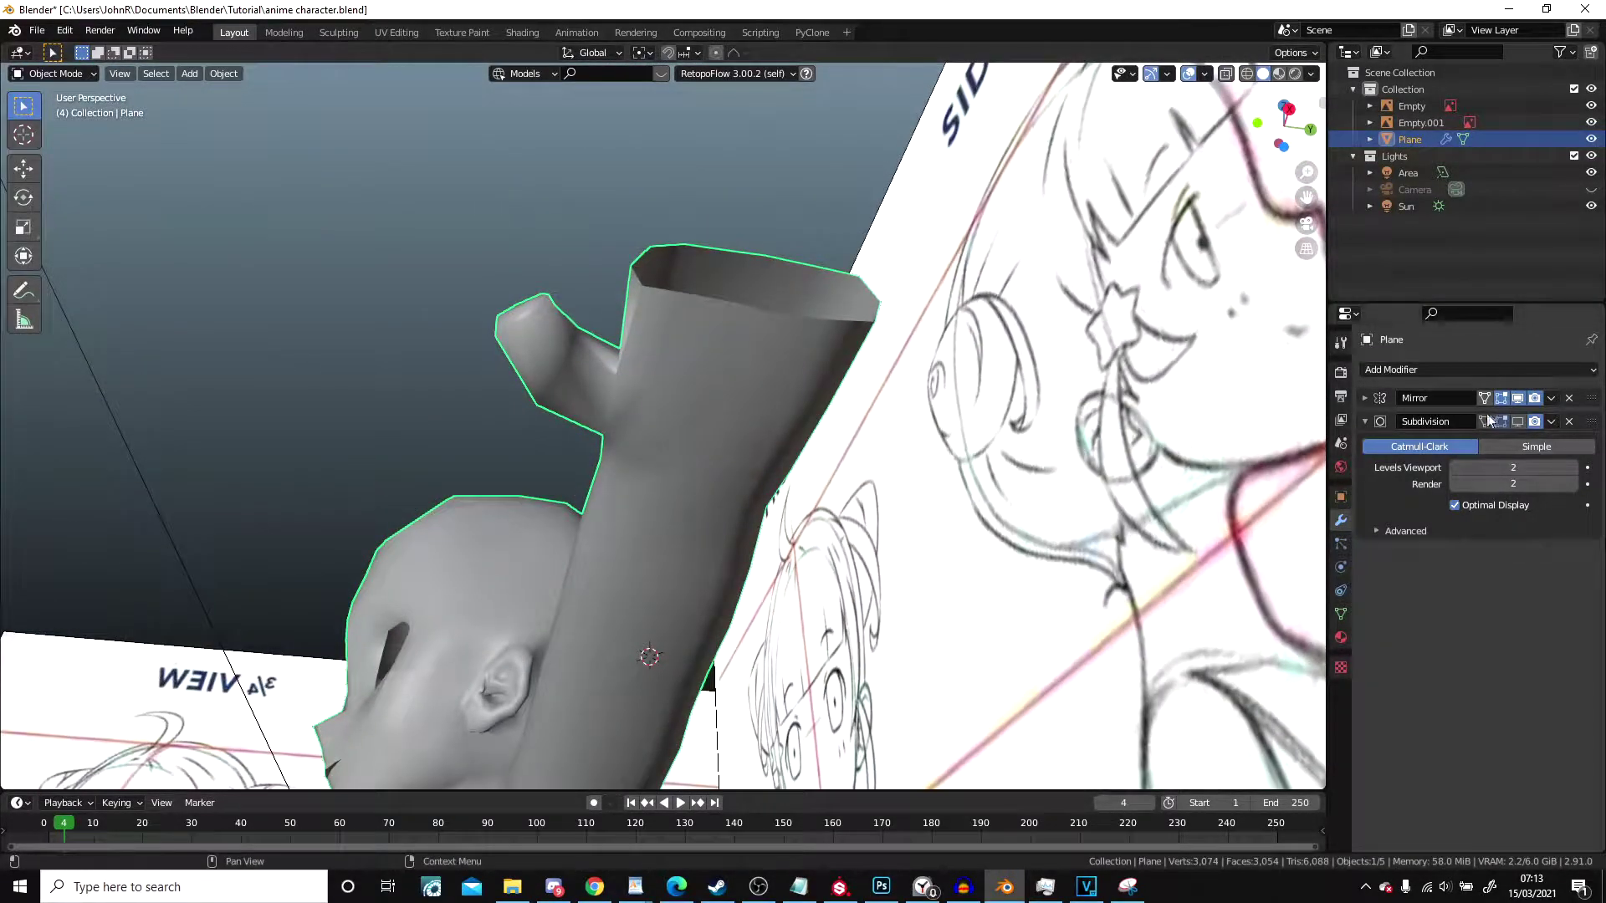
click(1520, 425)
Step: In wireframe view, reposition the vertex in the crook between thumb and palm and a neighbouring vertex at the thumb's base
mouse_move(634, 305)
middle_down()
mouse_move(621, 331)
mouse_move(655, 409)
mouse_move(776, 585)
mouse_move(512, 384)
mouse_move(605, 432)
mouse_move(694, 527)
middle_up()
key(Tab)
key(z)
click(498, 375)
key(g)
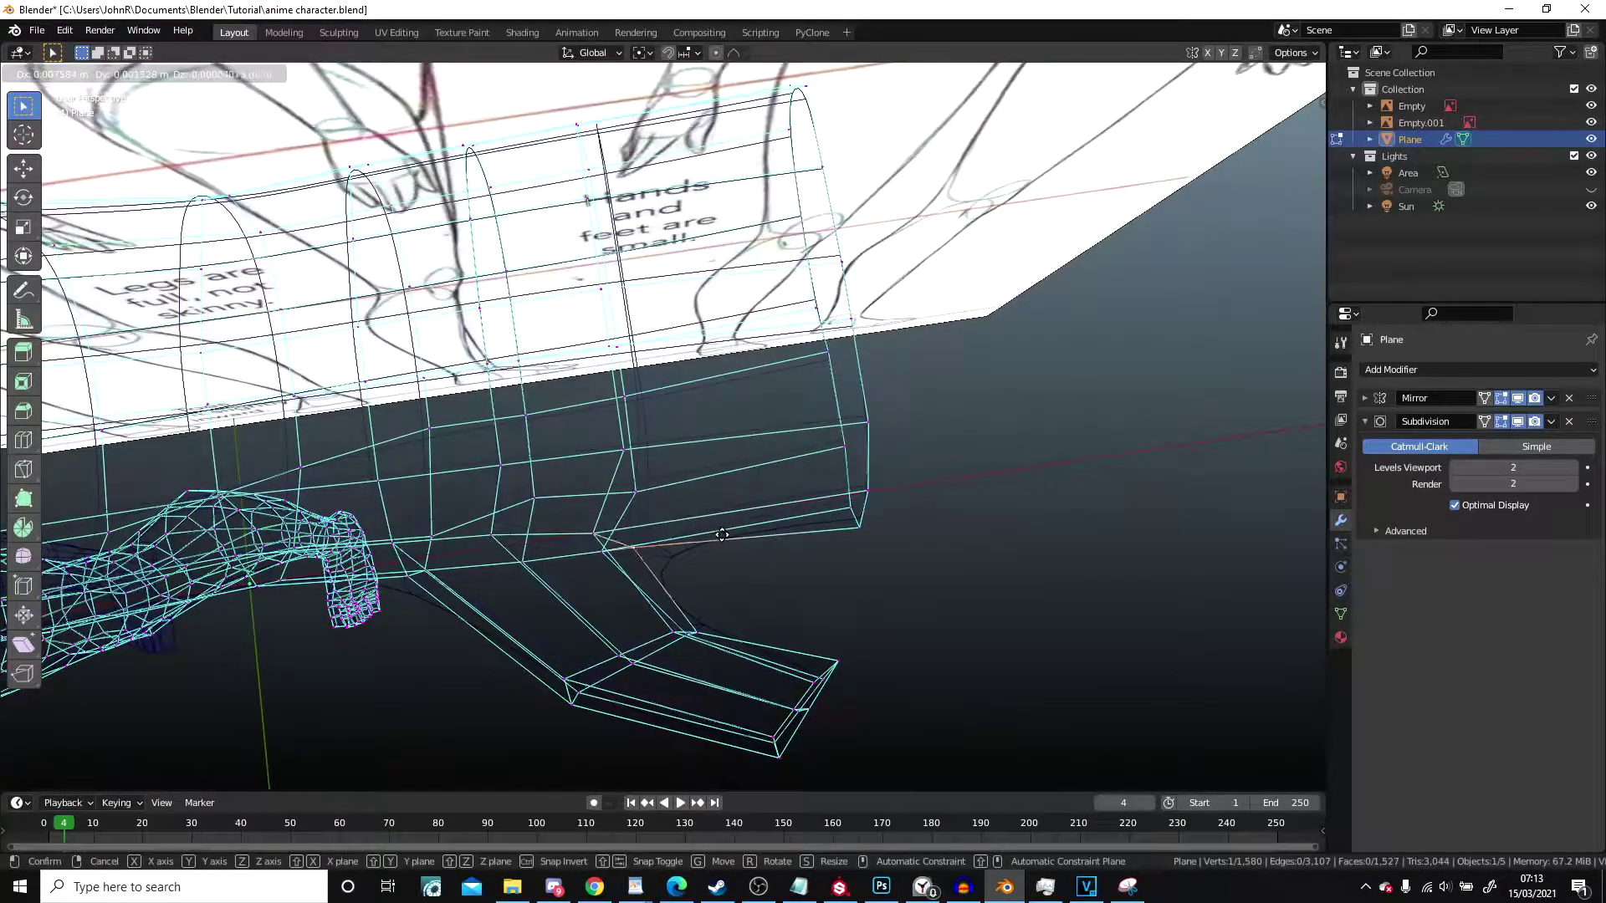
click(724, 535)
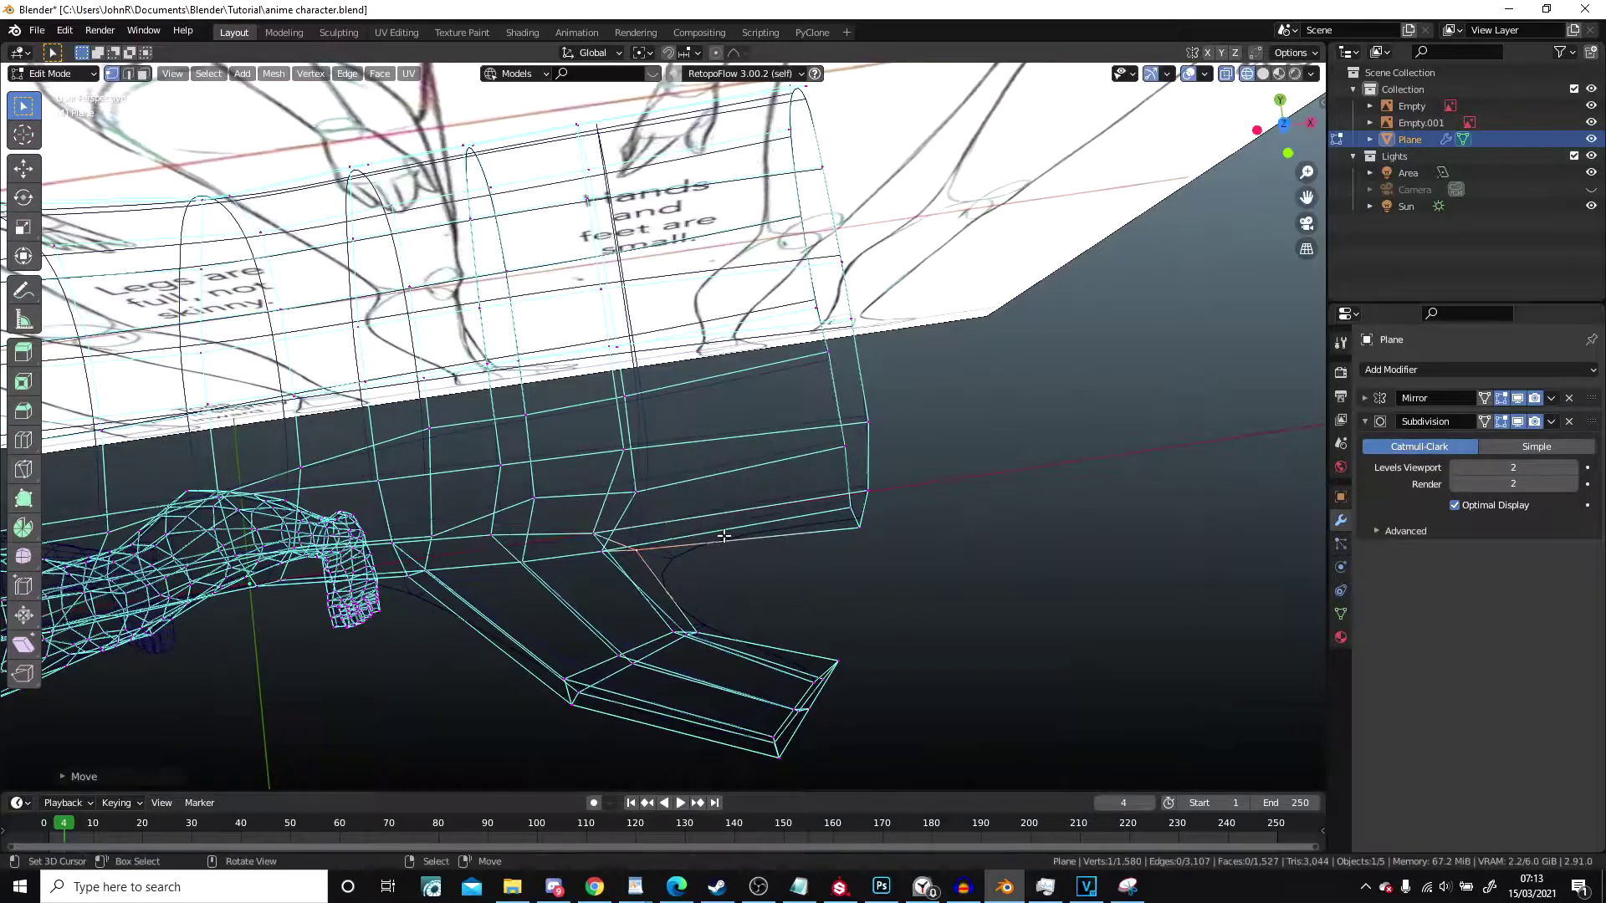
click(596, 547)
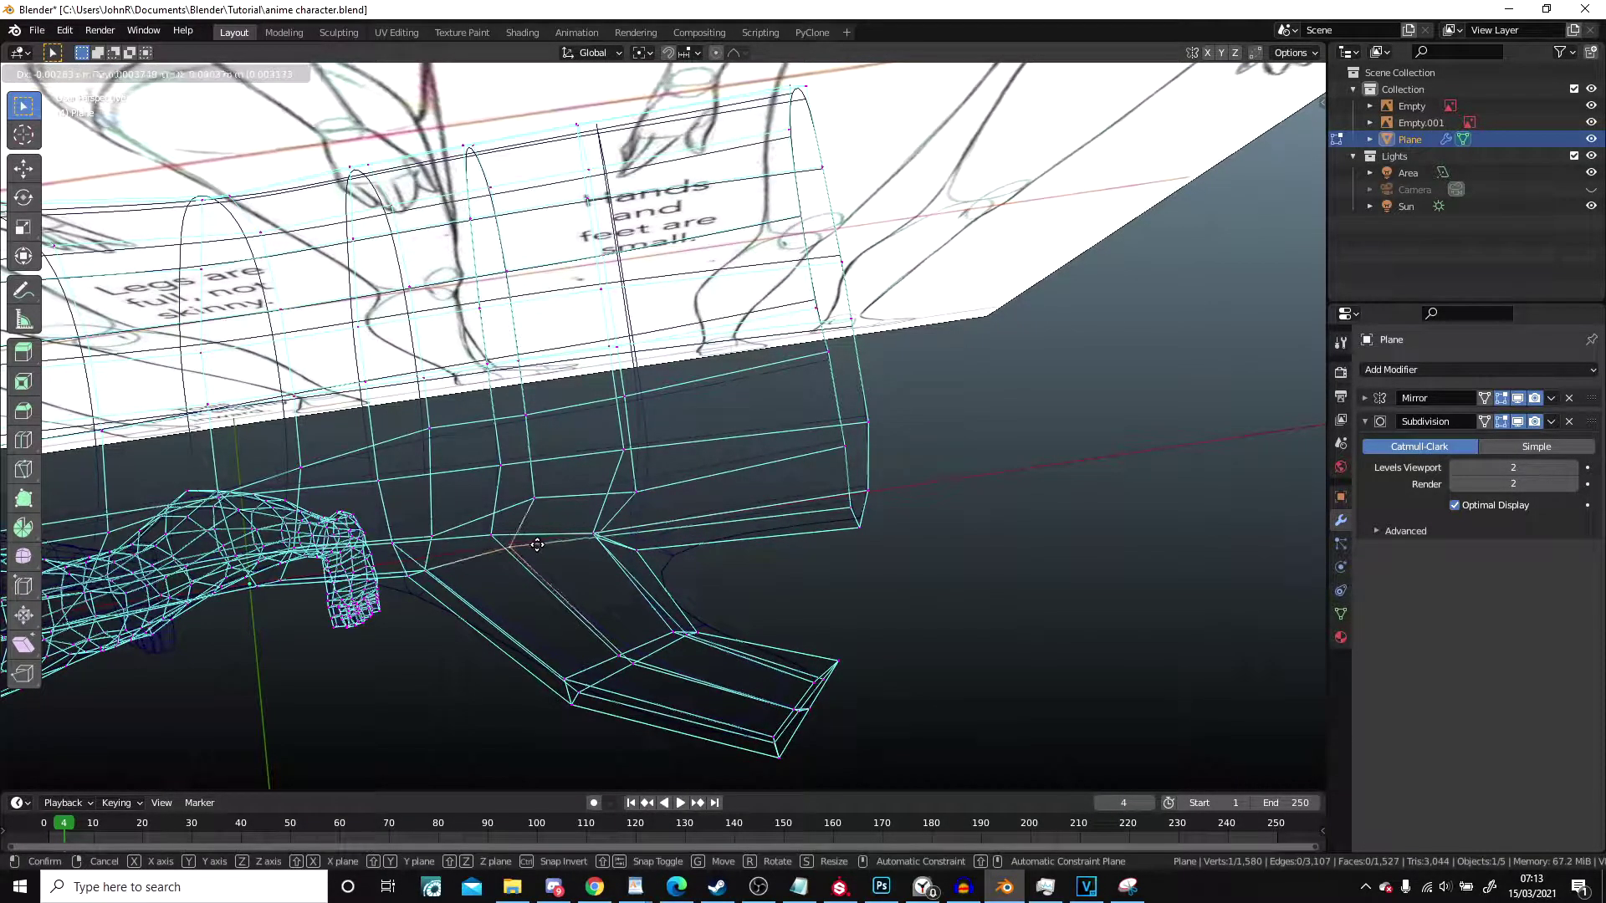
click(537, 545)
Step: In solid view, raise the middle vertex at the thumb's base slightly along Z
key(Tab)
key(shift+z)
mouse_move(765, 550)
middle_down()
mouse_move(556, 418)
mouse_move(681, 480)
mouse_move(627, 535)
mouse_move(360, 410)
mouse_move(388, 365)
middle_up()
key(Tab)
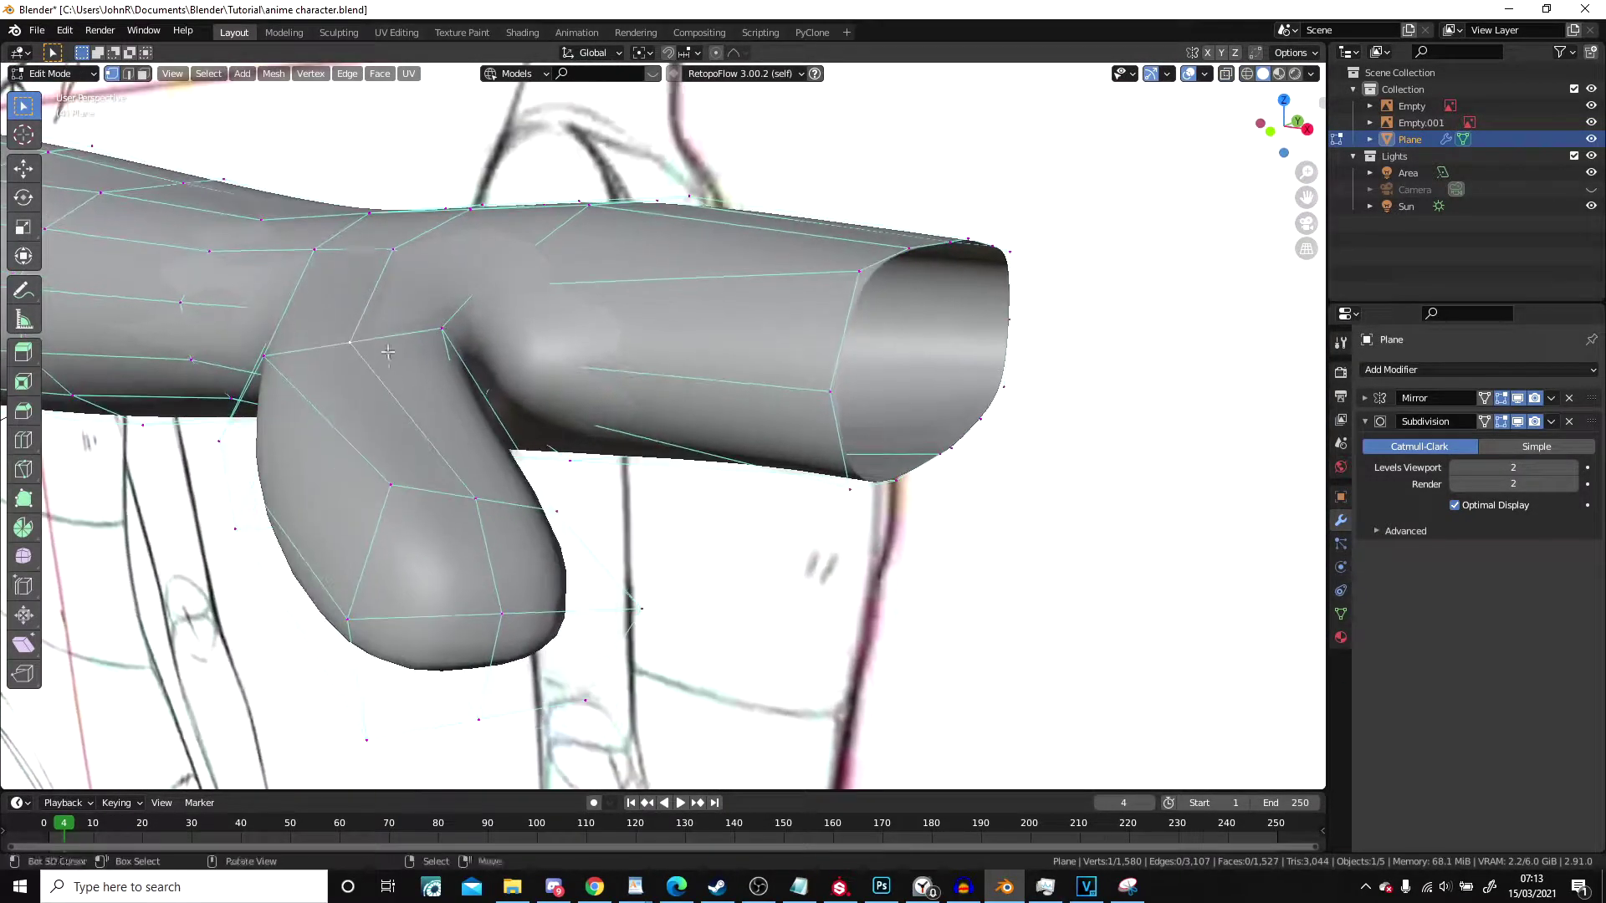
key(g)
key(z)
click(393, 272)
Step: Raise the two wrist-side vertices at the thumb's base along Z to level them with their neighbours
right_click(283, 353)
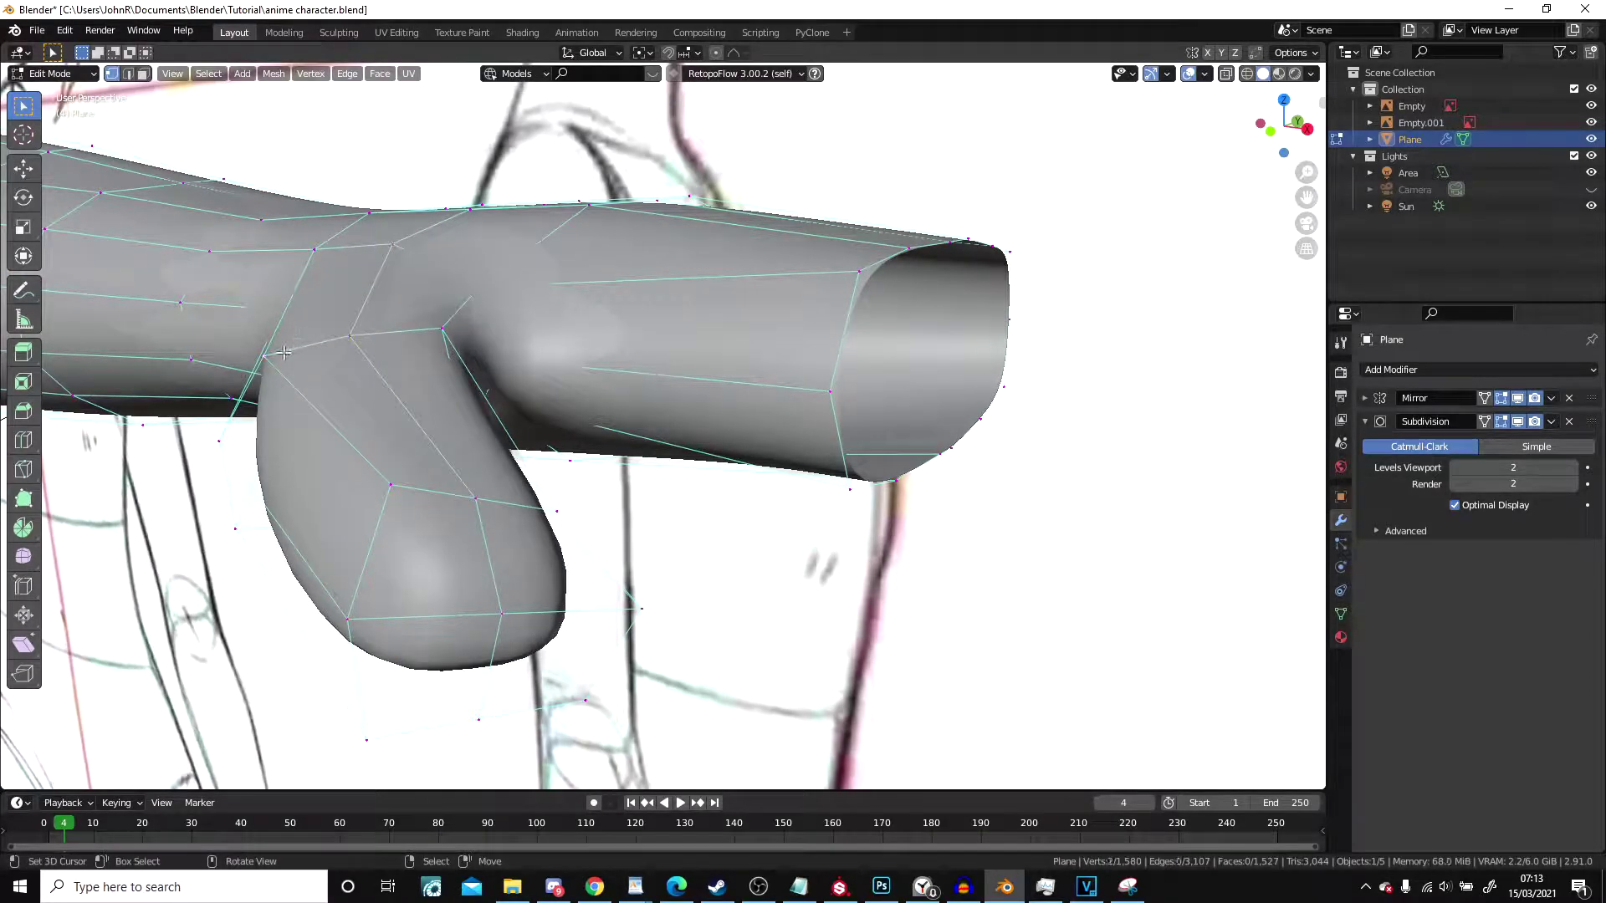
key(g)
key(z)
click(341, 222)
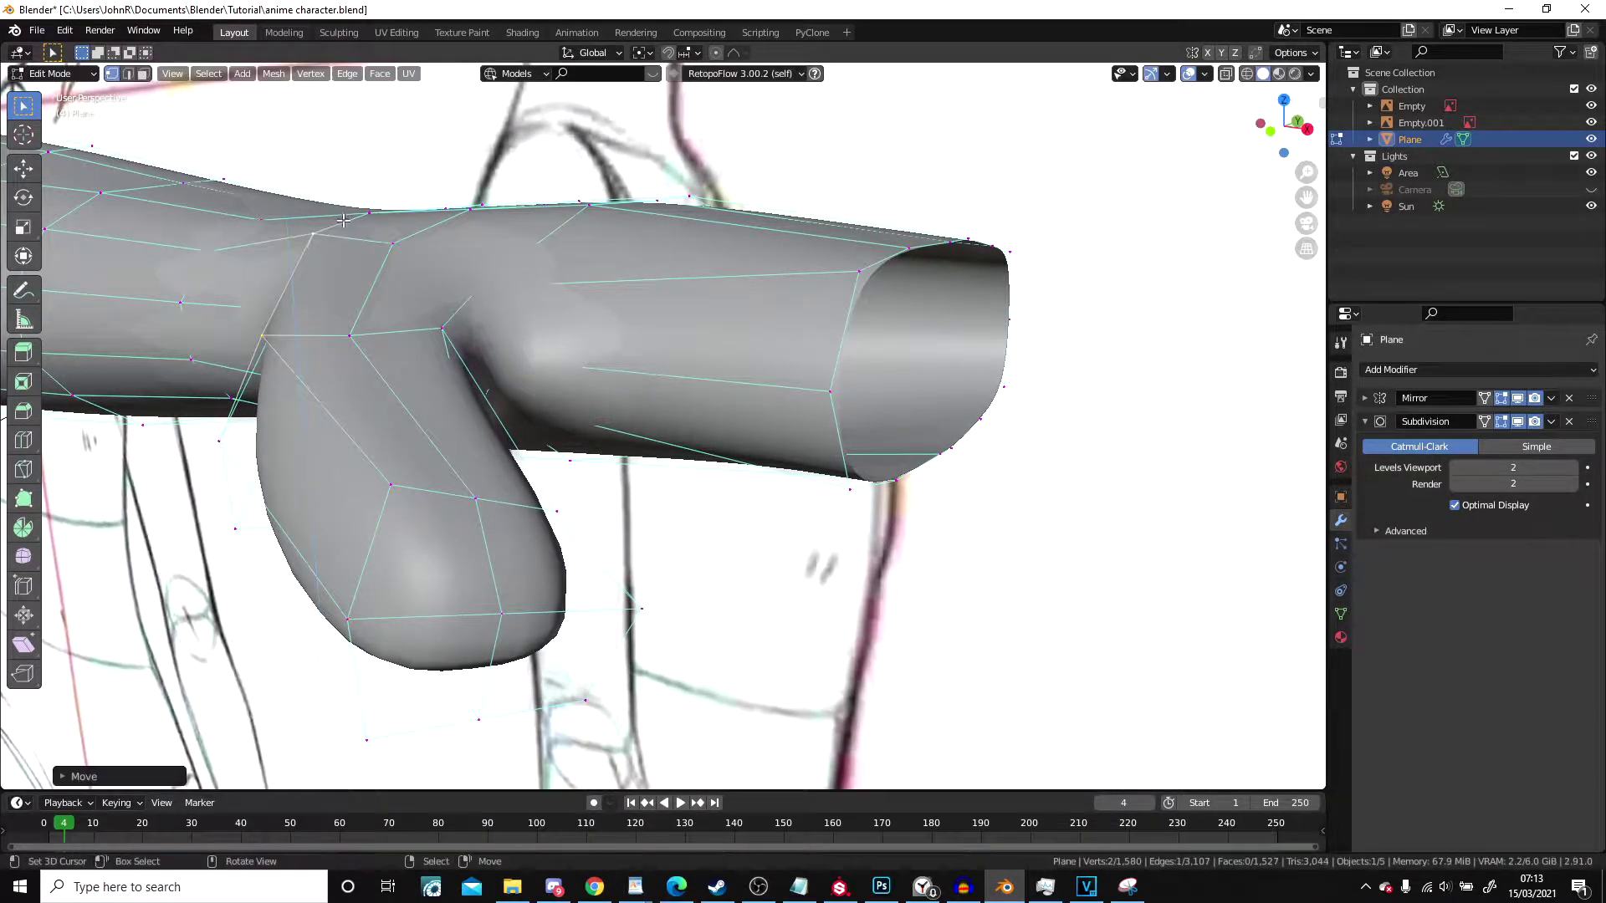
Step: Move the three palm-facing vertices at the thumb tip back toward the thumb's base
scroll(669, 327, down, 4)
key(Tab)
middle_drag(765, 348, 685, 318)
key(Tab)
scroll(685, 318, up, 3)
shift+middle_drag(568, 248, 619, 259)
right_click(646, 366)
key(g)
click(641, 352)
shift+right_click(560, 347)
middle_drag(562, 326, 484, 404)
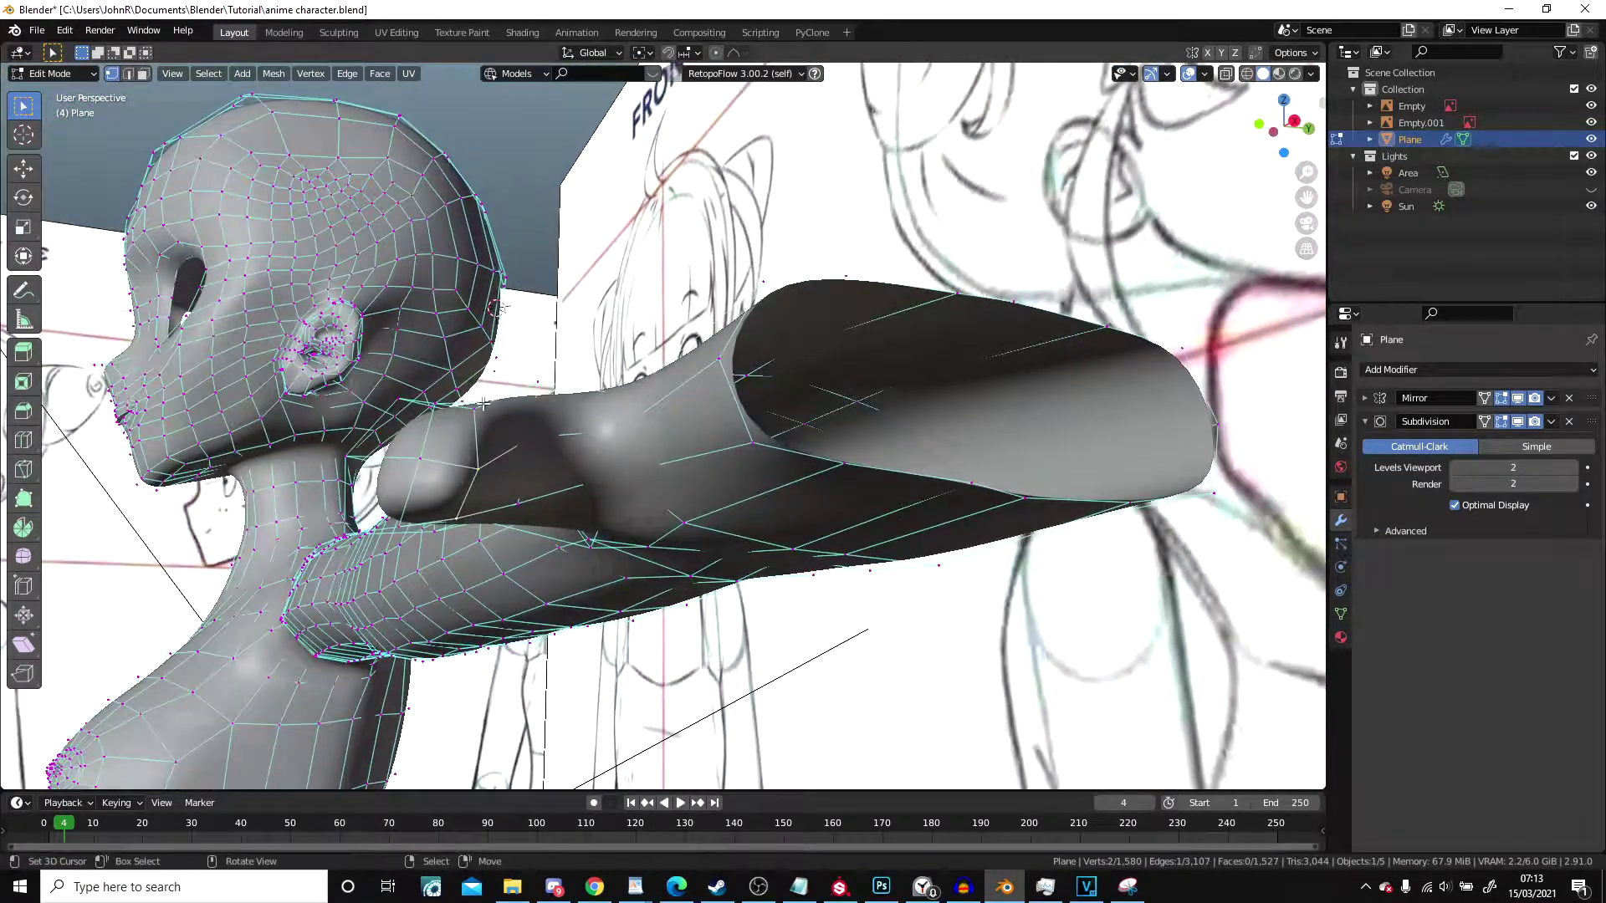
shift+right_click(468, 514)
middle_drag(476, 507, 537, 385)
key(g)
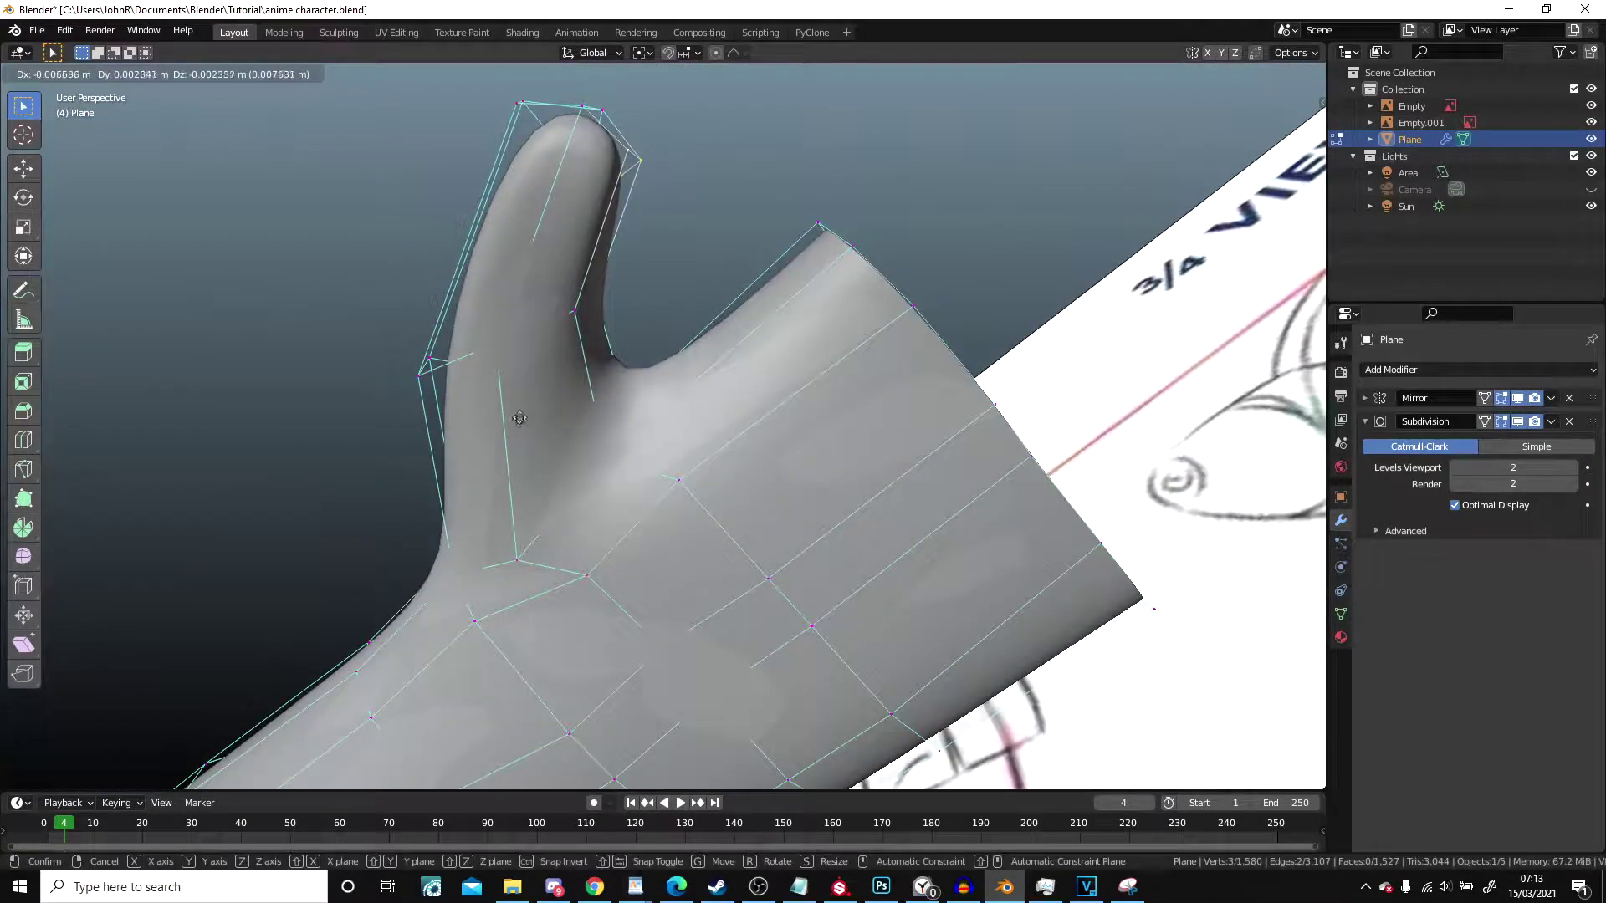
click(503, 449)
Step: Select the outer vertices of the thumb tip through the mesh and move them to reshape the tip
scroll(503, 449, down, 1)
middle_drag(504, 447, 545, 354)
scroll(532, 377, up, 3)
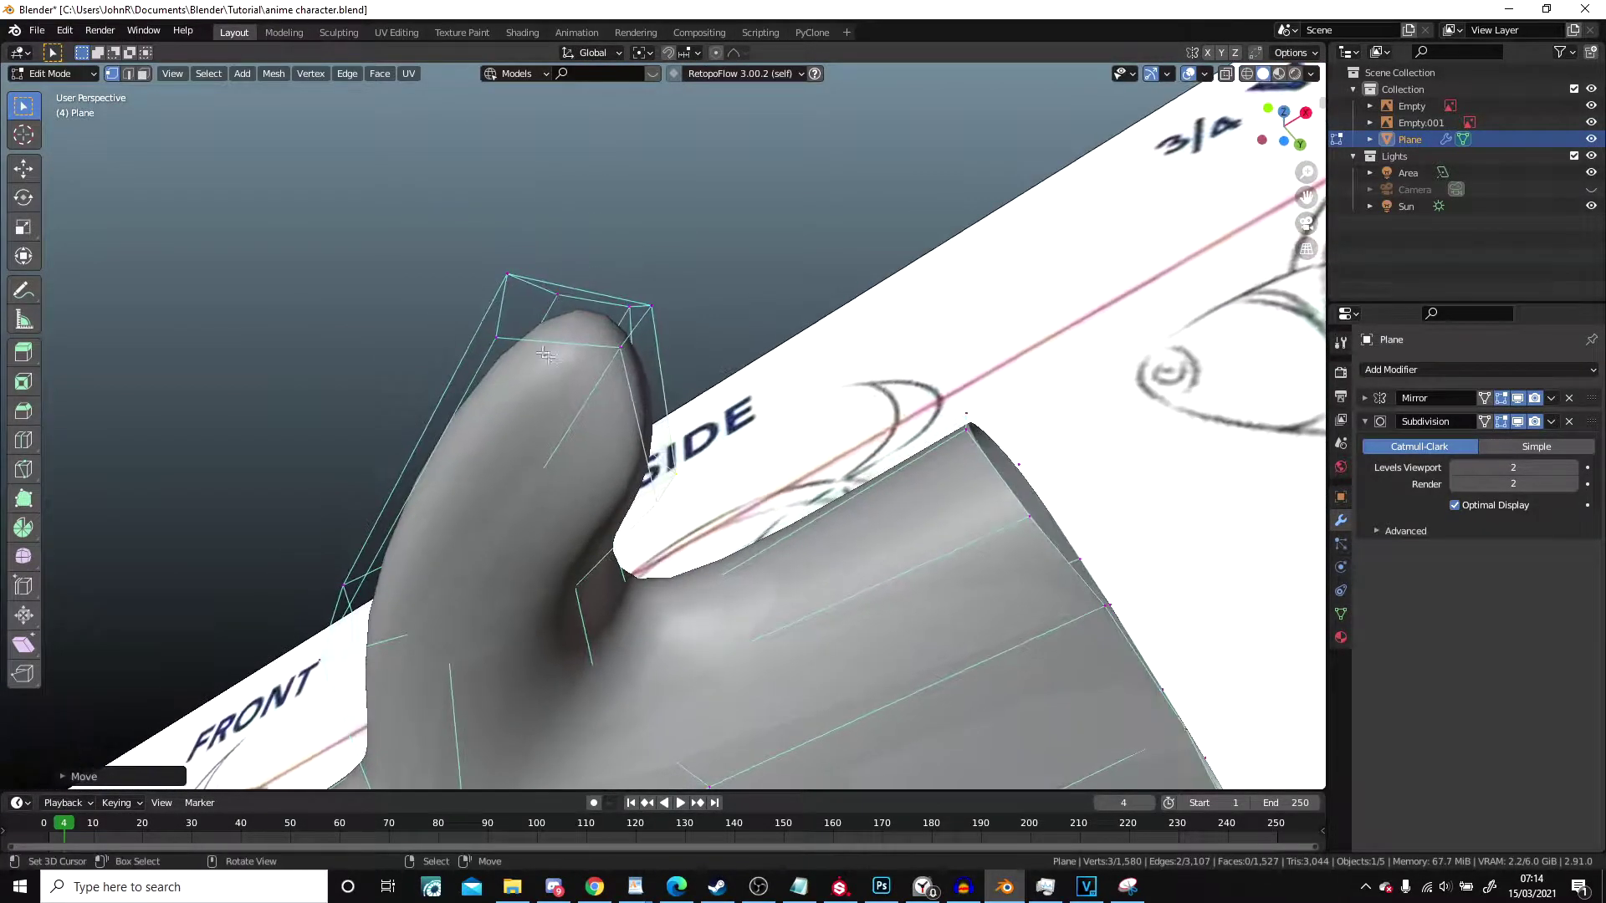
click(542, 311)
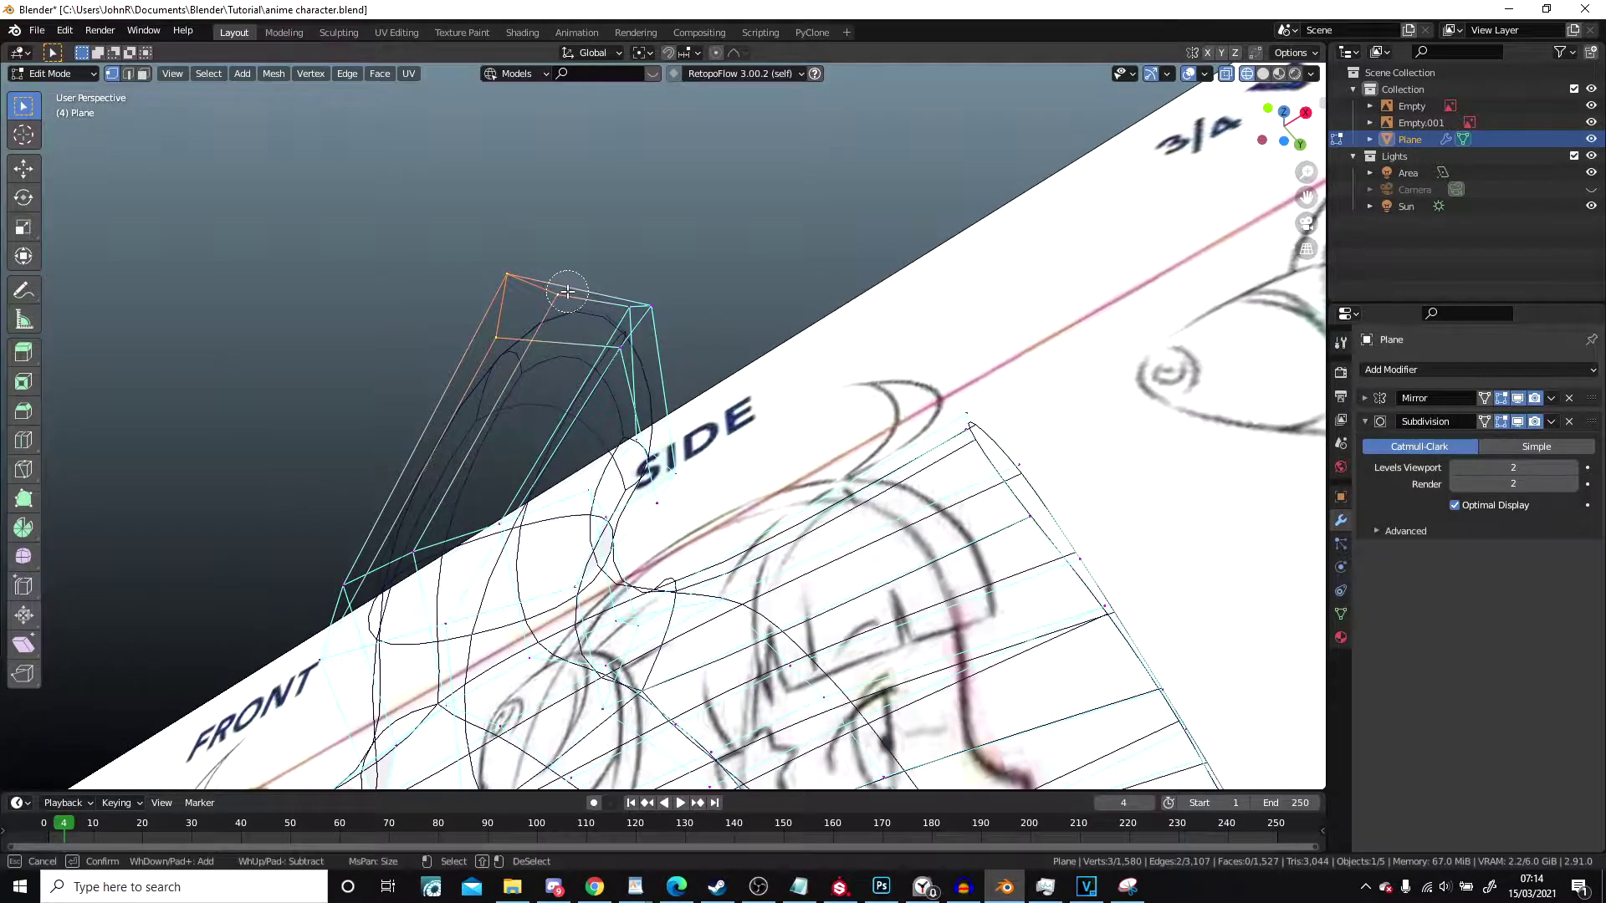
click(752, 304)
mouse_move(605, 313)
middle_down()
mouse_move(626, 286)
mouse_move(735, 358)
middle_up()
key(g)
click(672, 284)
Step: Adjust the height of a vertex on the thumb's palm-facing side along Z
scroll(675, 283, down, 1)
key(Tab)
scroll(674, 283, down, 4)
key(Tab)
scroll(720, 393, up, 2)
middle_drag(669, 535, 548, 584)
right_click(520, 548)
key(g)
key(z)
click(570, 543)
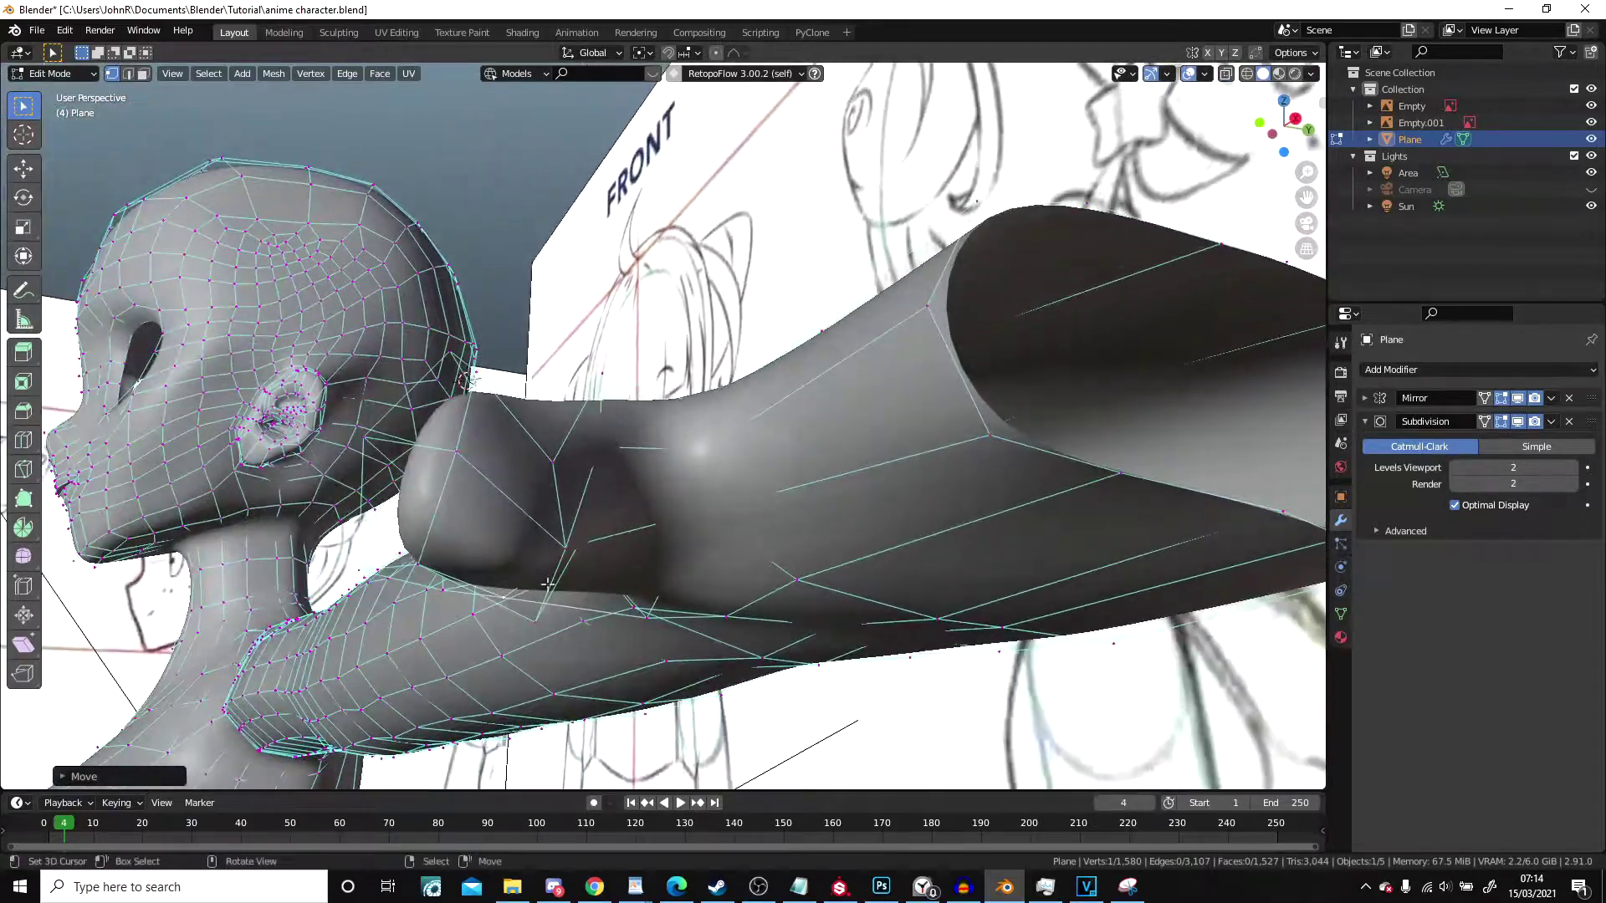
Step: Reposition the lower vertex of the thumb's middle loop and raise the one above it to round out the thumb
key(g)
click(568, 579)
right_click(572, 564)
key(g)
right_click(569, 503)
middle_drag(562, 537, 526, 510)
key(g)
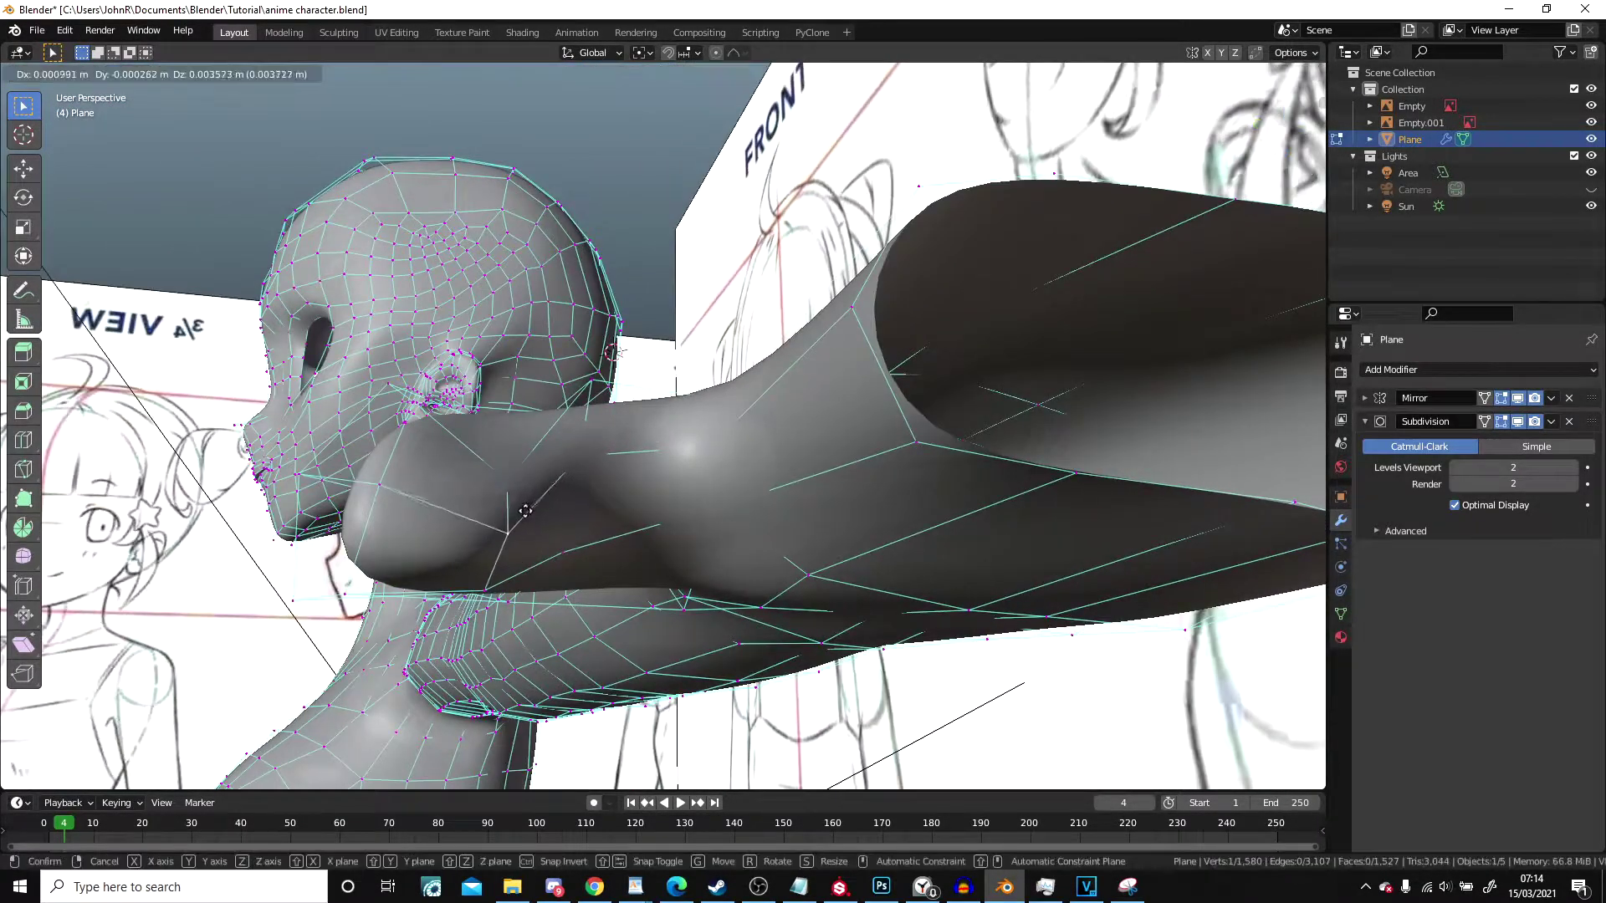
click(525, 497)
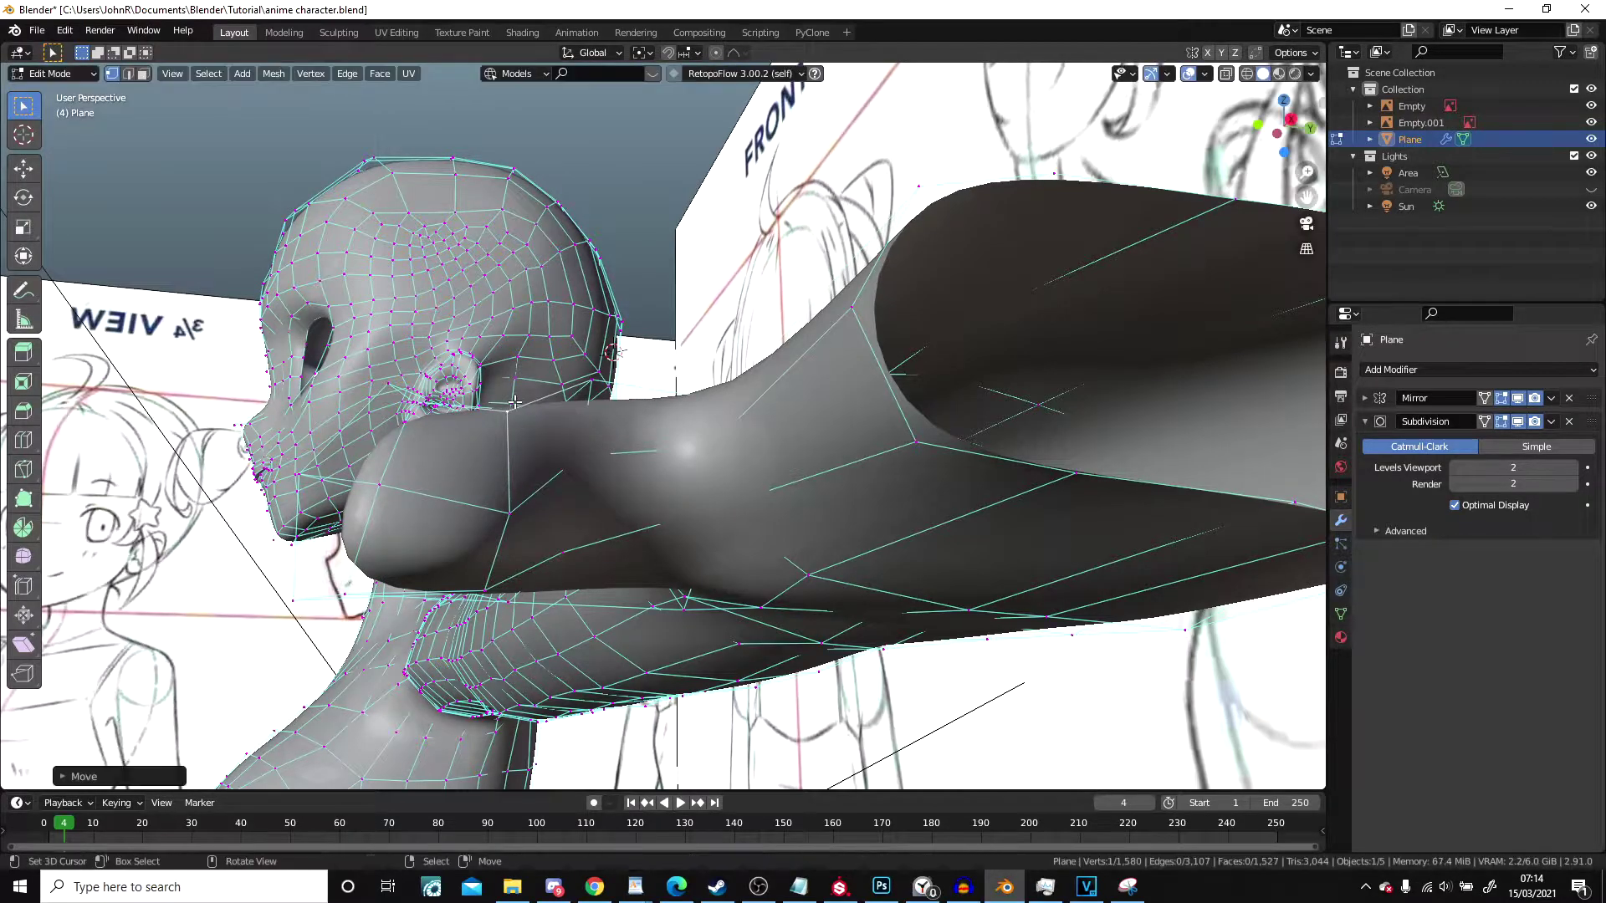
Step: Select only the thumb tip's six vertices through the mesh, and rotate and lower the tip
middle_drag(510, 468, 393, 562)
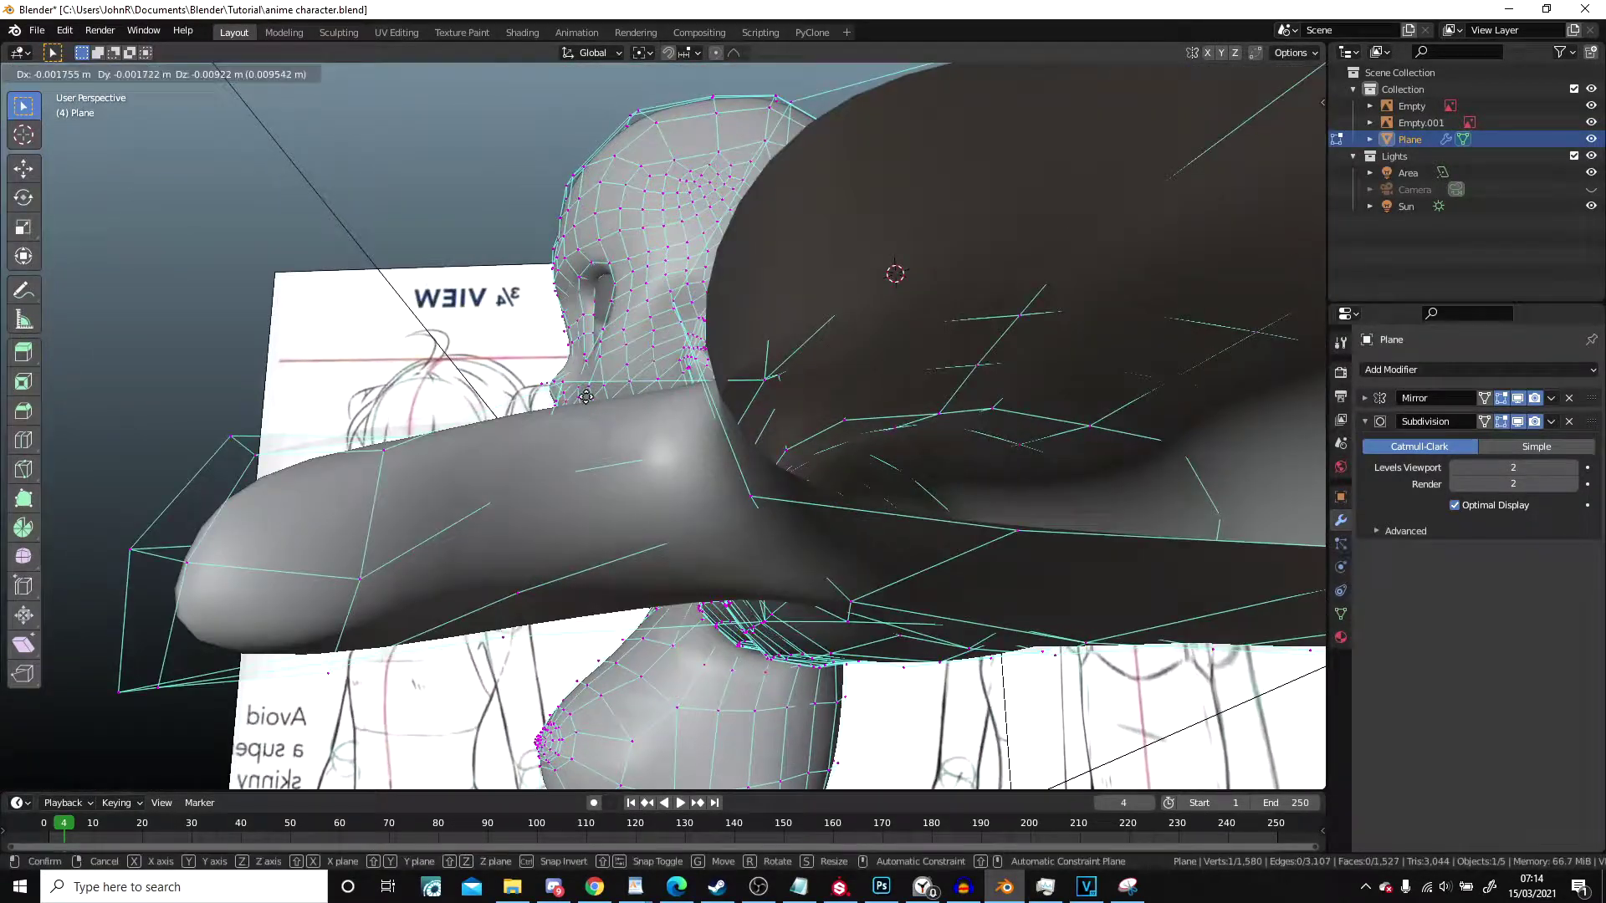
key(c)
key(shift+z)
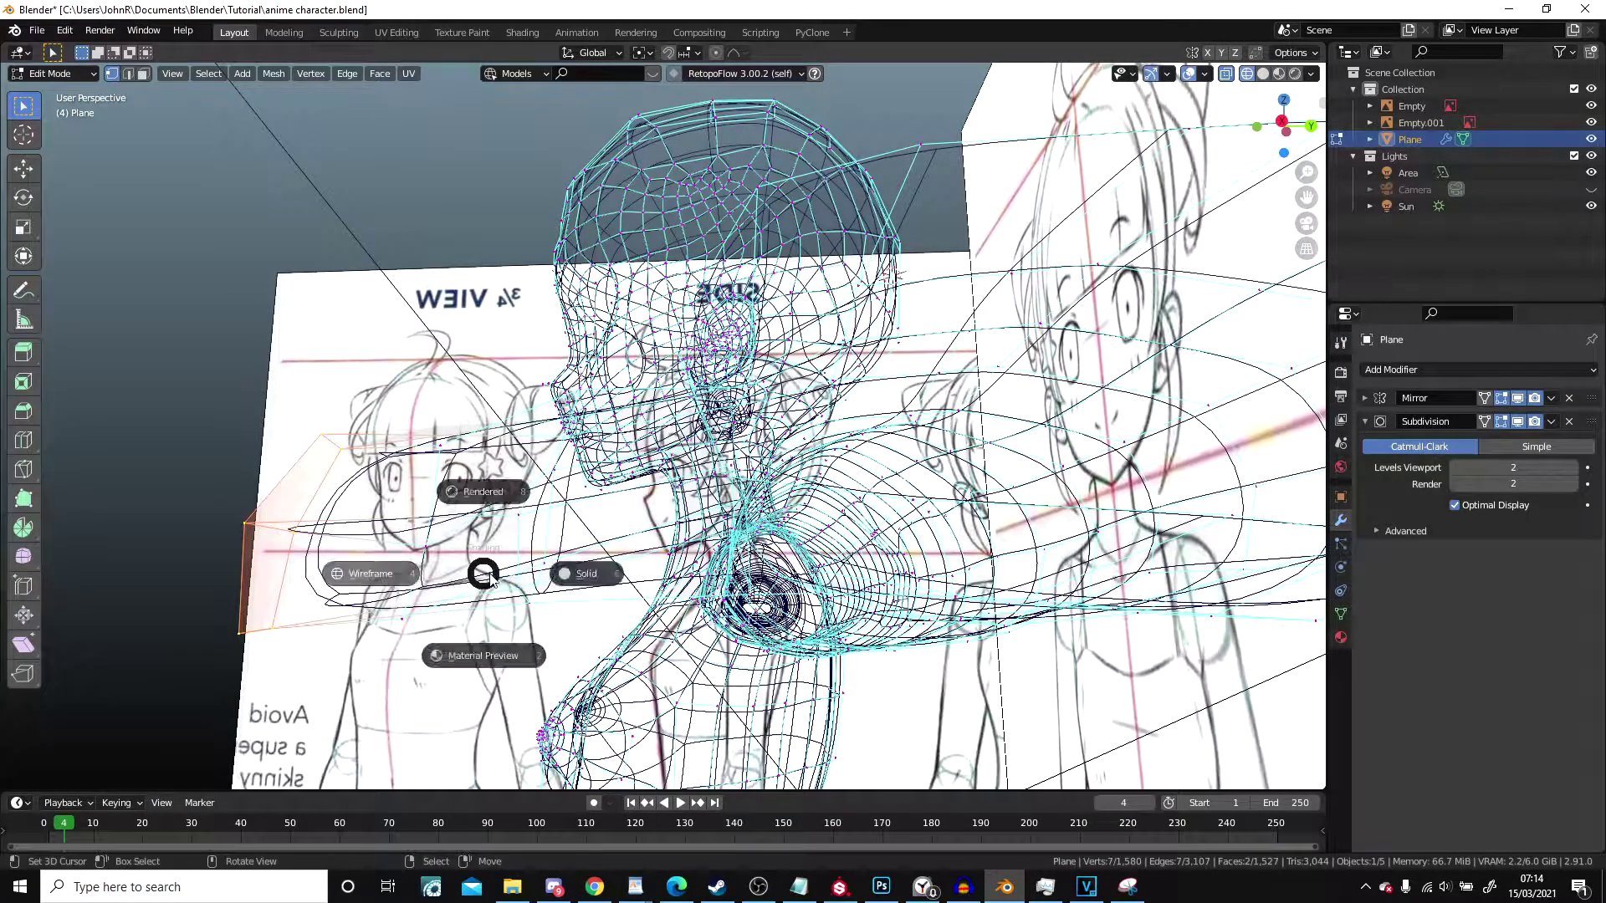
click(577, 572)
mouse_move(623, 501)
middle_down()
mouse_move(640, 463)
mouse_move(542, 276)
middle_up()
key(z)
click(418, 171)
scroll(404, 114, down, 1)
key(c)
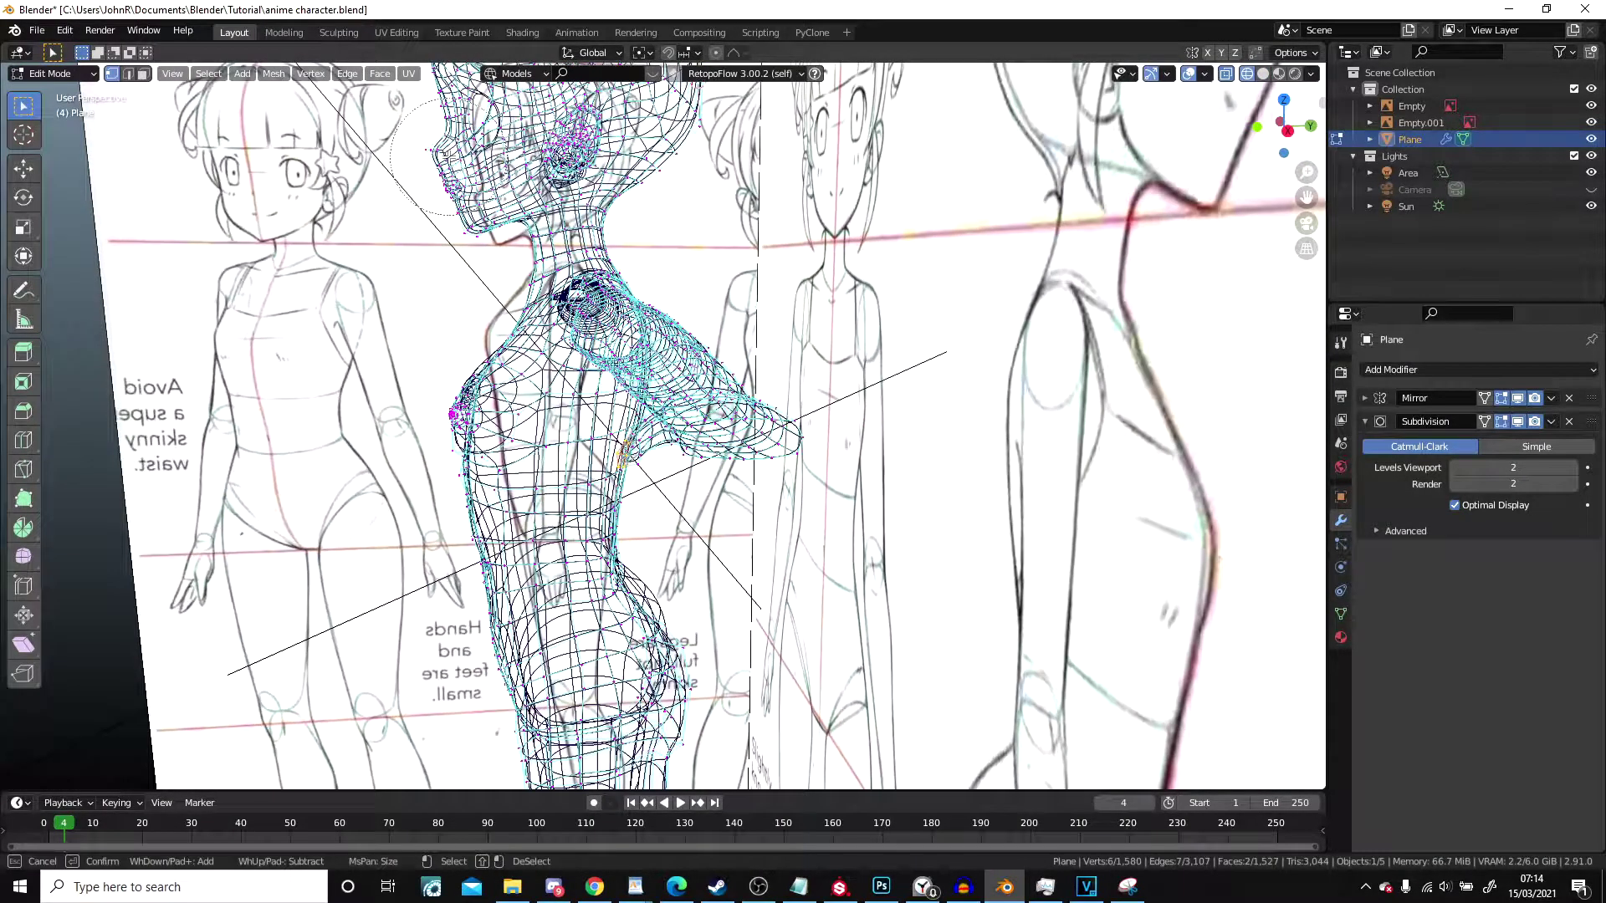
right_click(448, 157)
key(z)
click(536, 161)
middle_drag(861, 368, 813, 348)
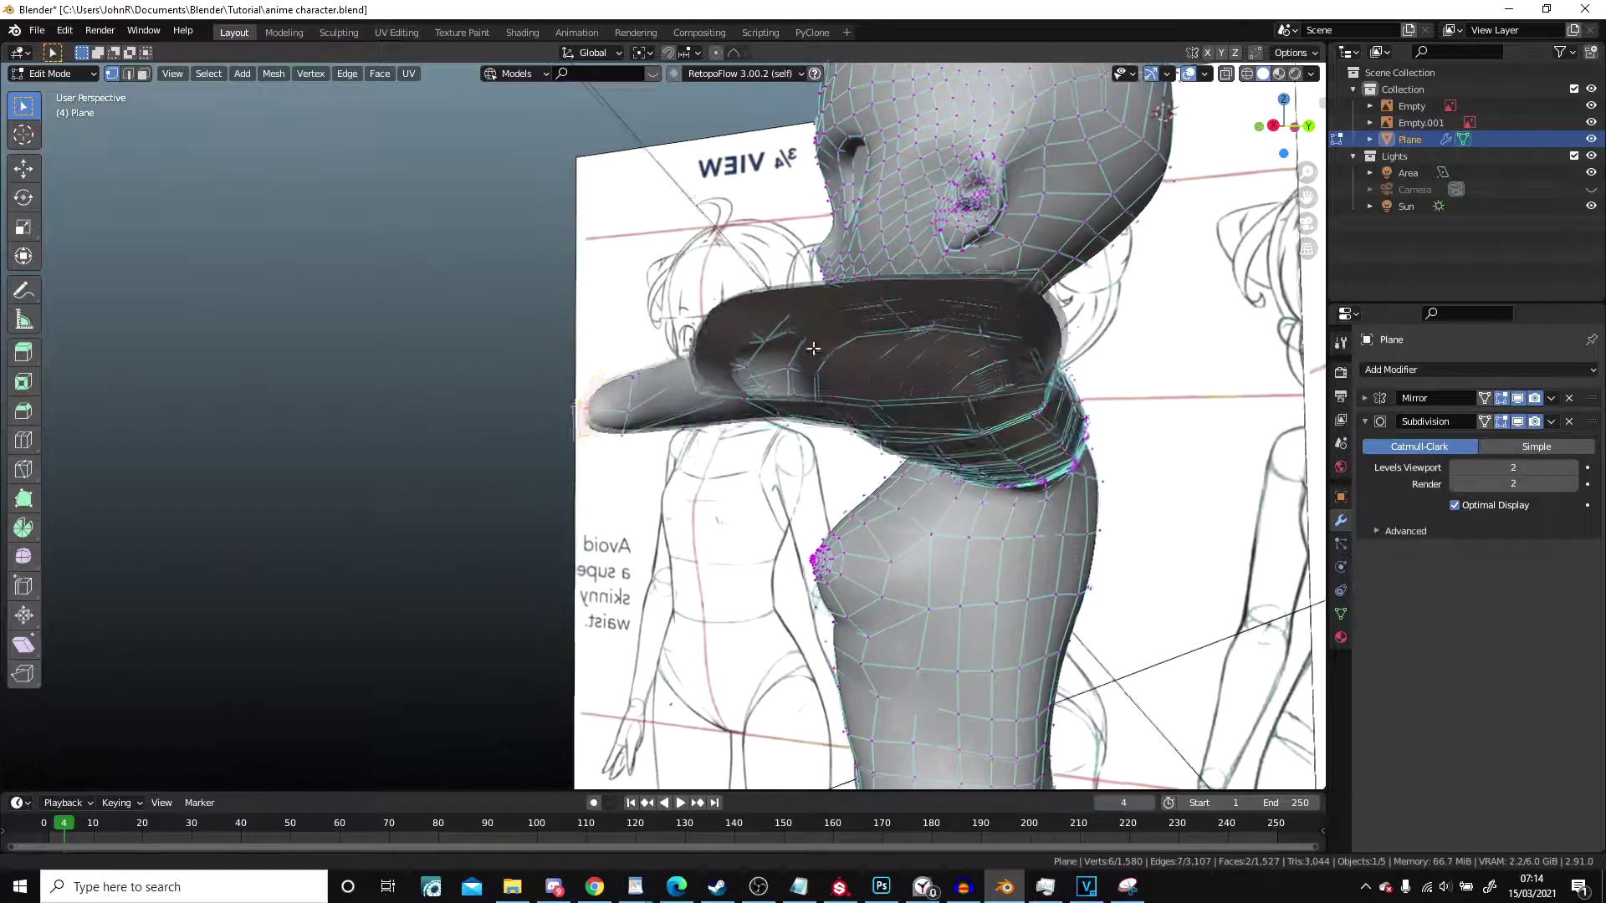
scroll(812, 348, up, 3)
key(g)
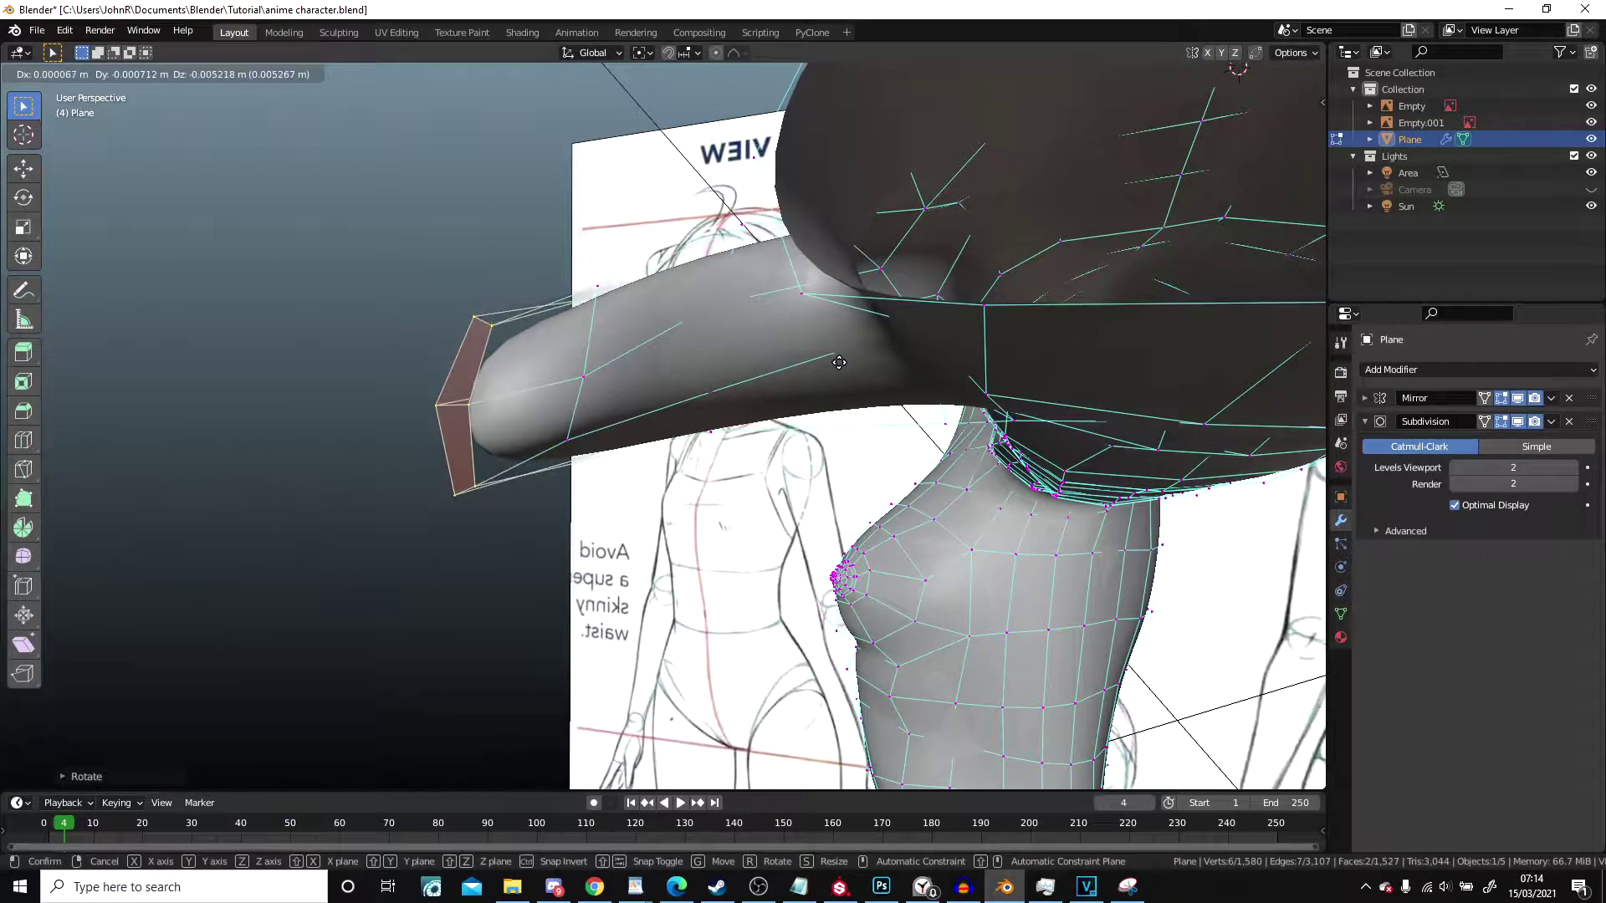
click(841, 368)
click(842, 355)
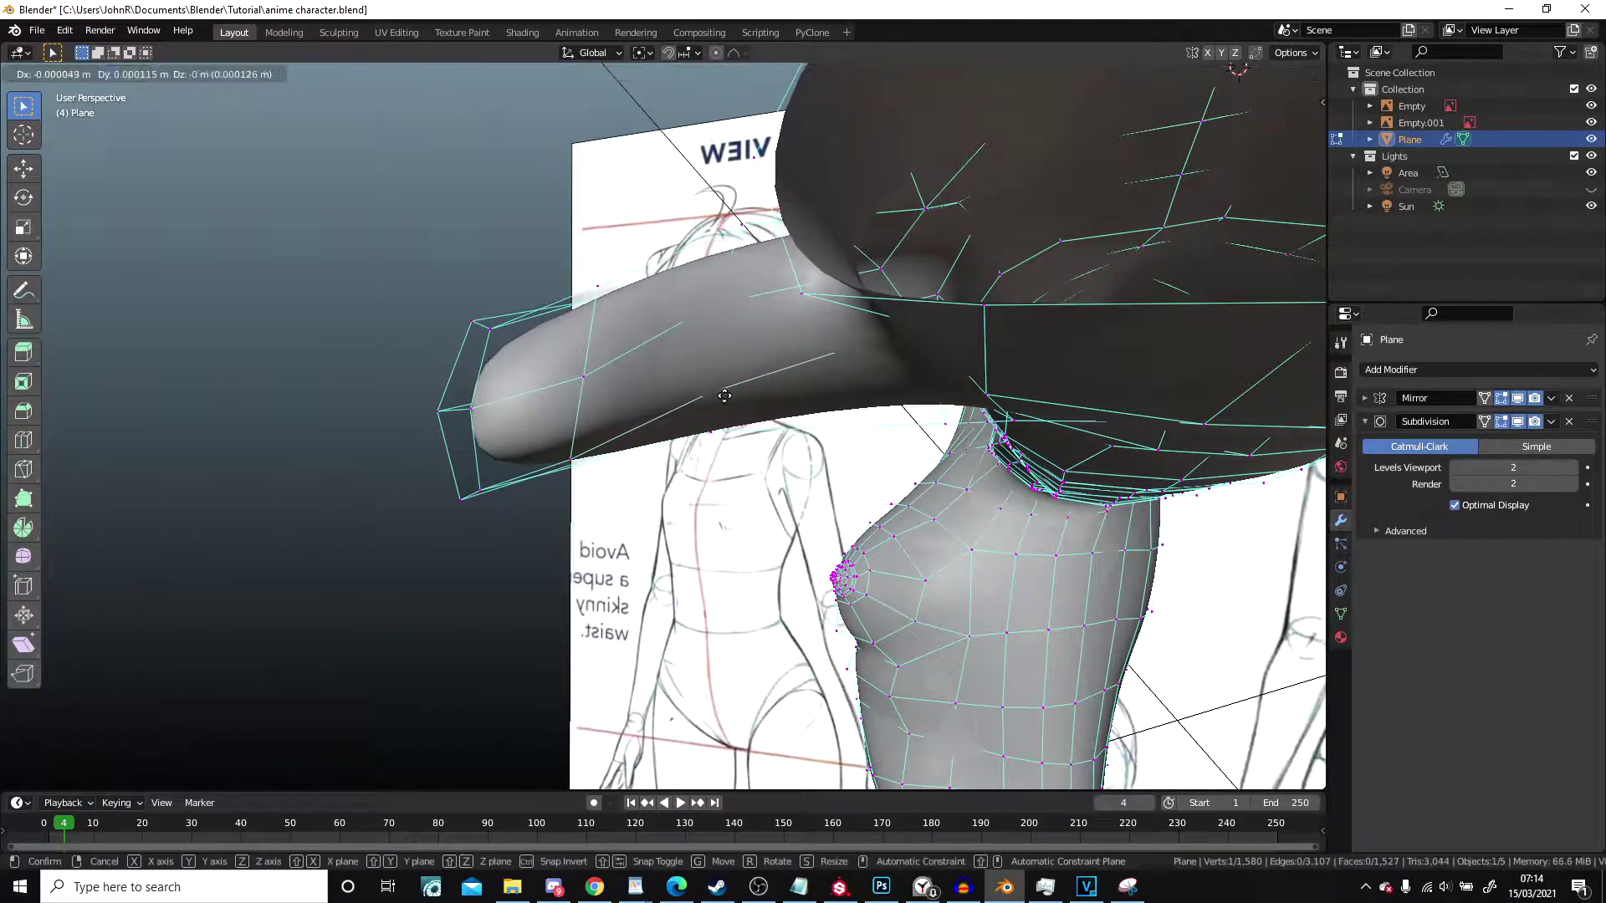
Step: Vertex-slide a point on the thumb's middle loop to refine the shaft and review the smoothed hand outside Edit Mode
middle_drag(725, 409, 441, 222)
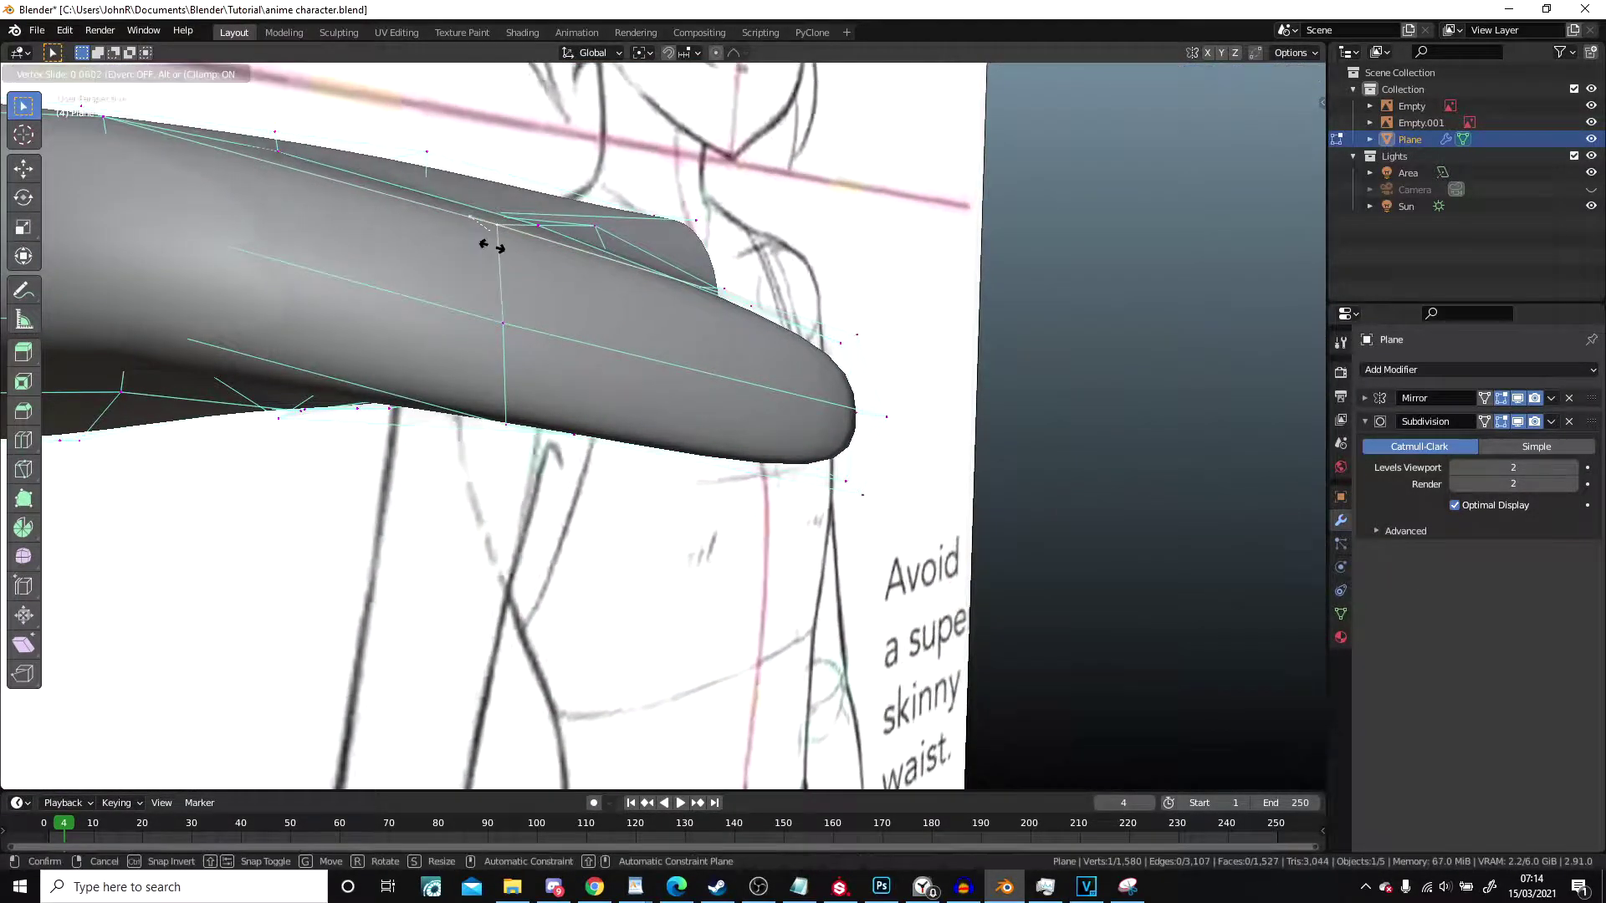
scroll(505, 254, down, 6)
middle_drag(945, 402, 695, 483)
scroll(751, 499, down, 4)
key(Tab)
scroll(773, 463, up, 5)
key(Tab)
Step: Select the five open-edge vertices on the thumb side of the palm and extrude them along X to start the index finger
scroll(744, 448, down, 4)
mouse_move(687, 531)
shift+middle_down()
mouse_move(627, 378)
mouse_move(569, 402)
shift+middle_up()
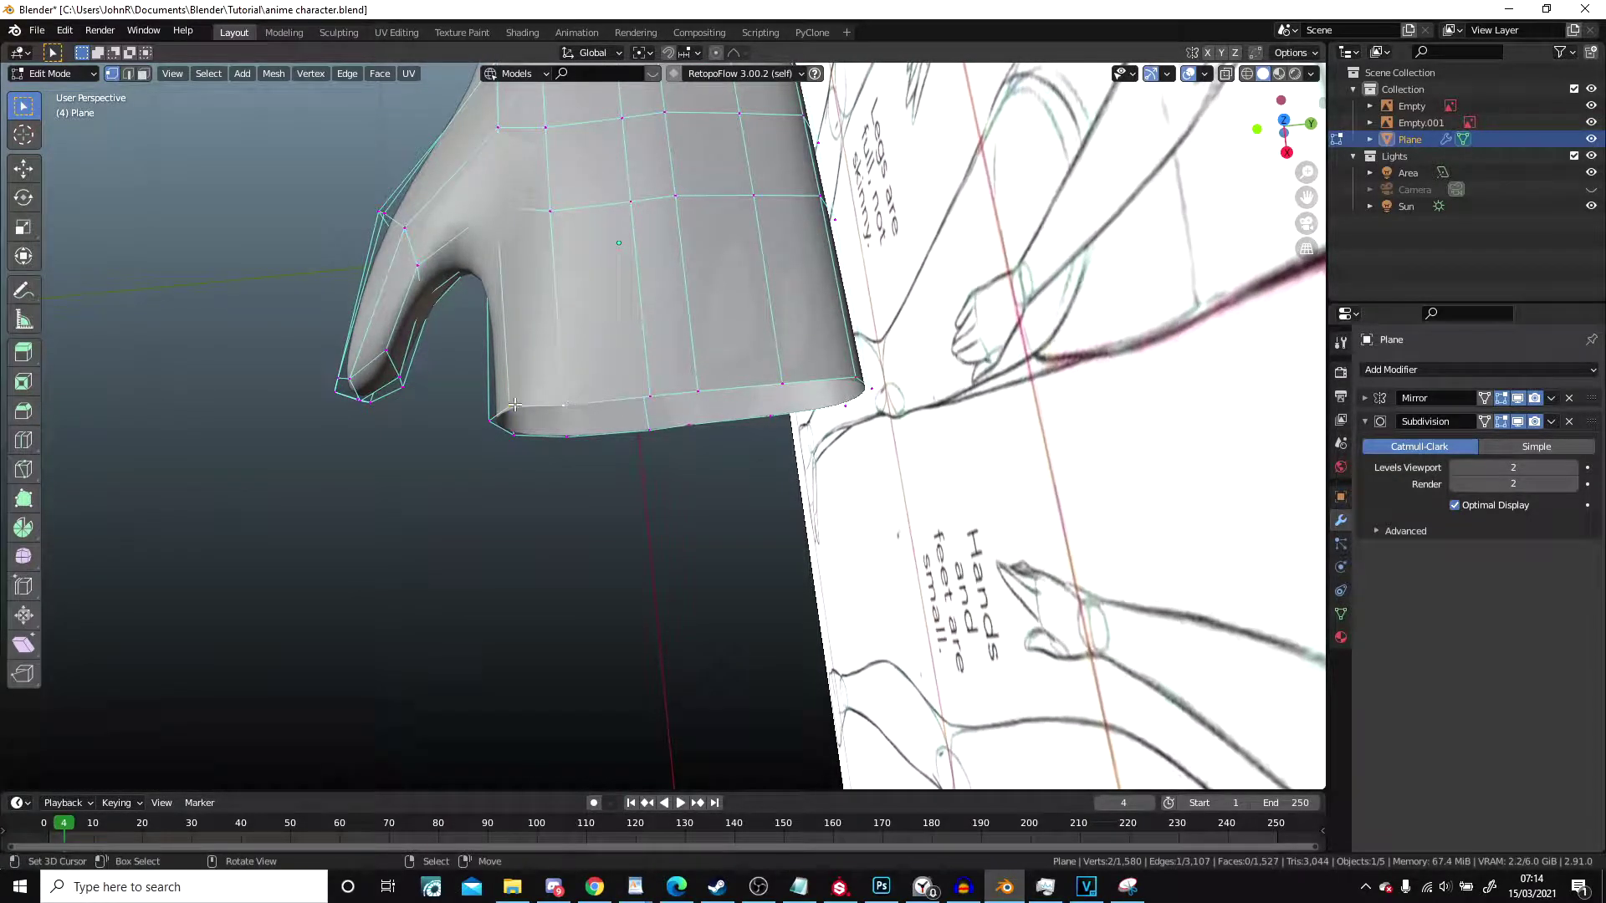
shift+click(563, 404)
shift+middle_drag(555, 400, 556, 387)
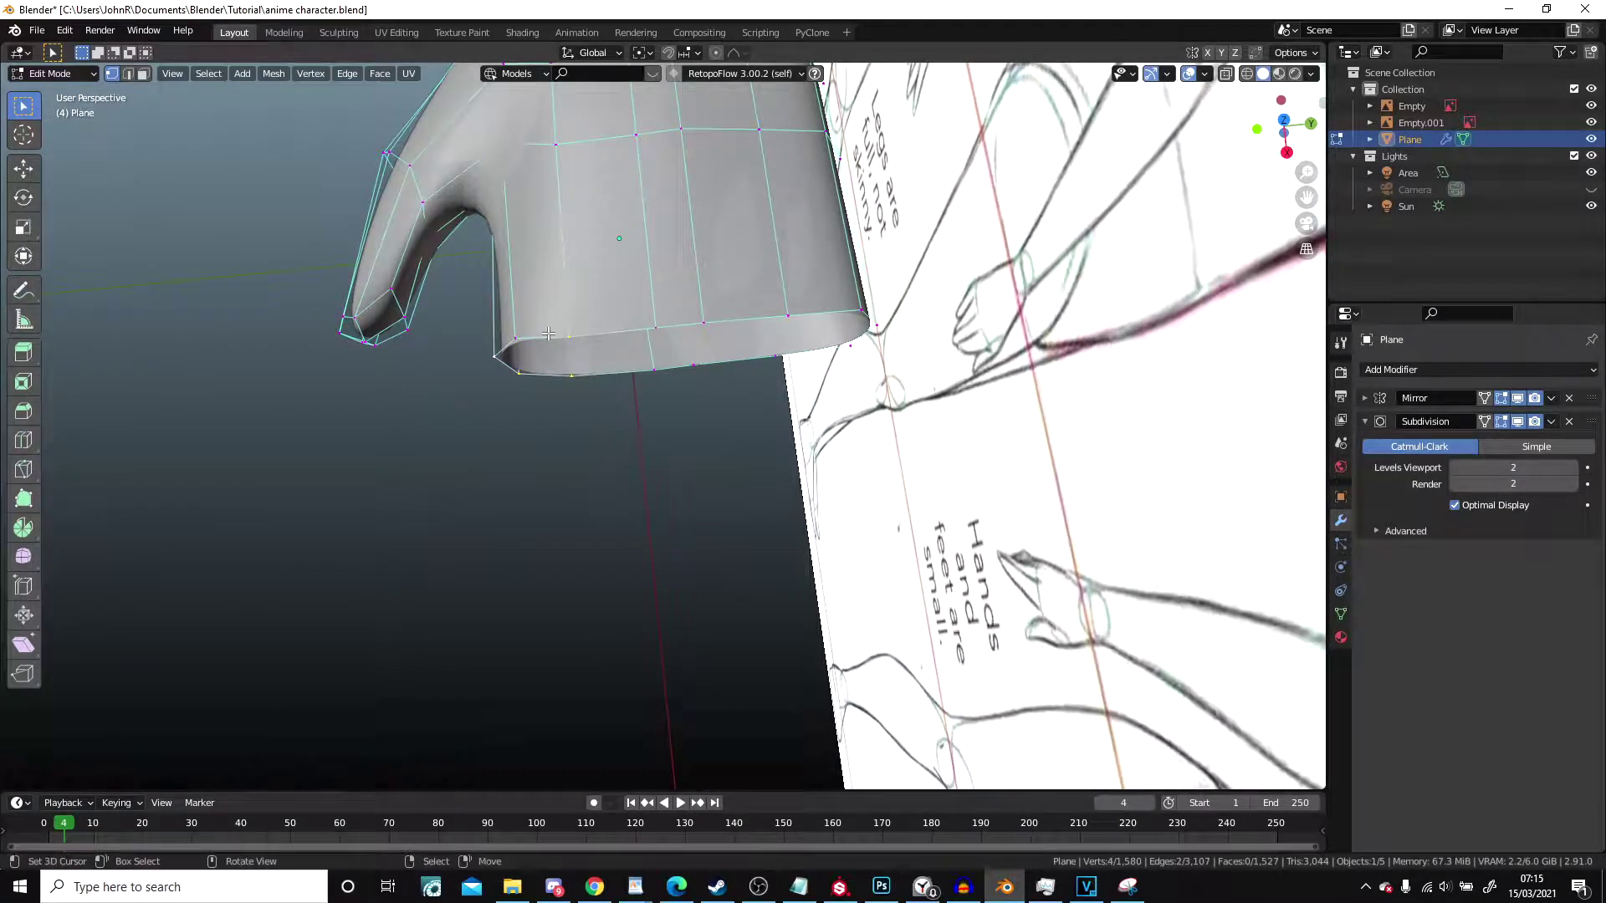
key(KP_7)
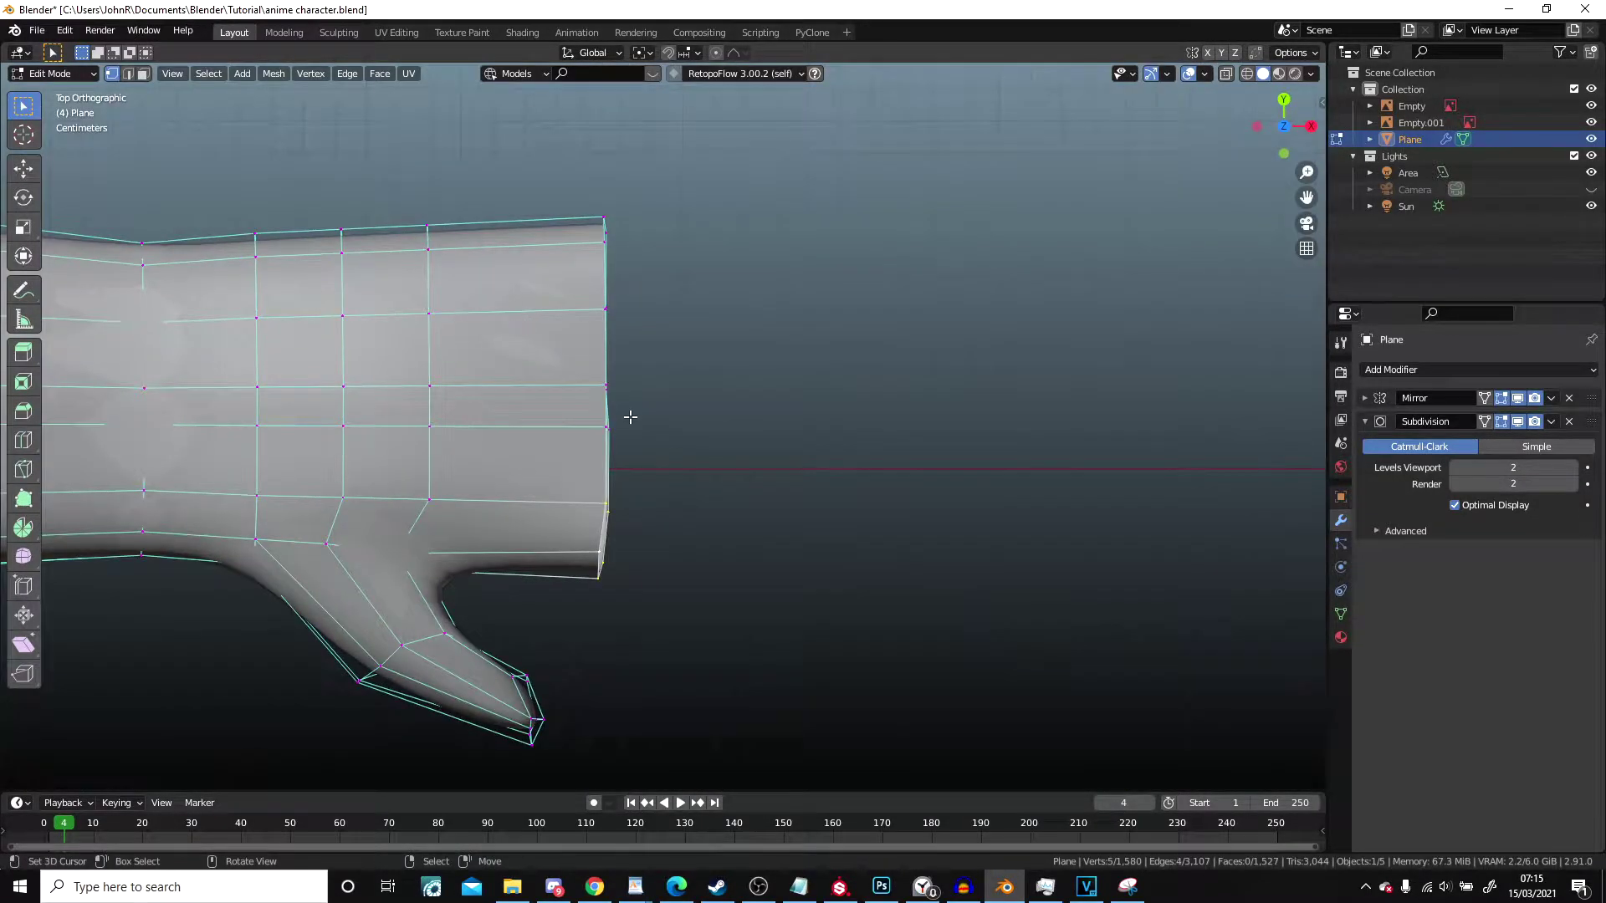
key(e)
key(x)
click(934, 469)
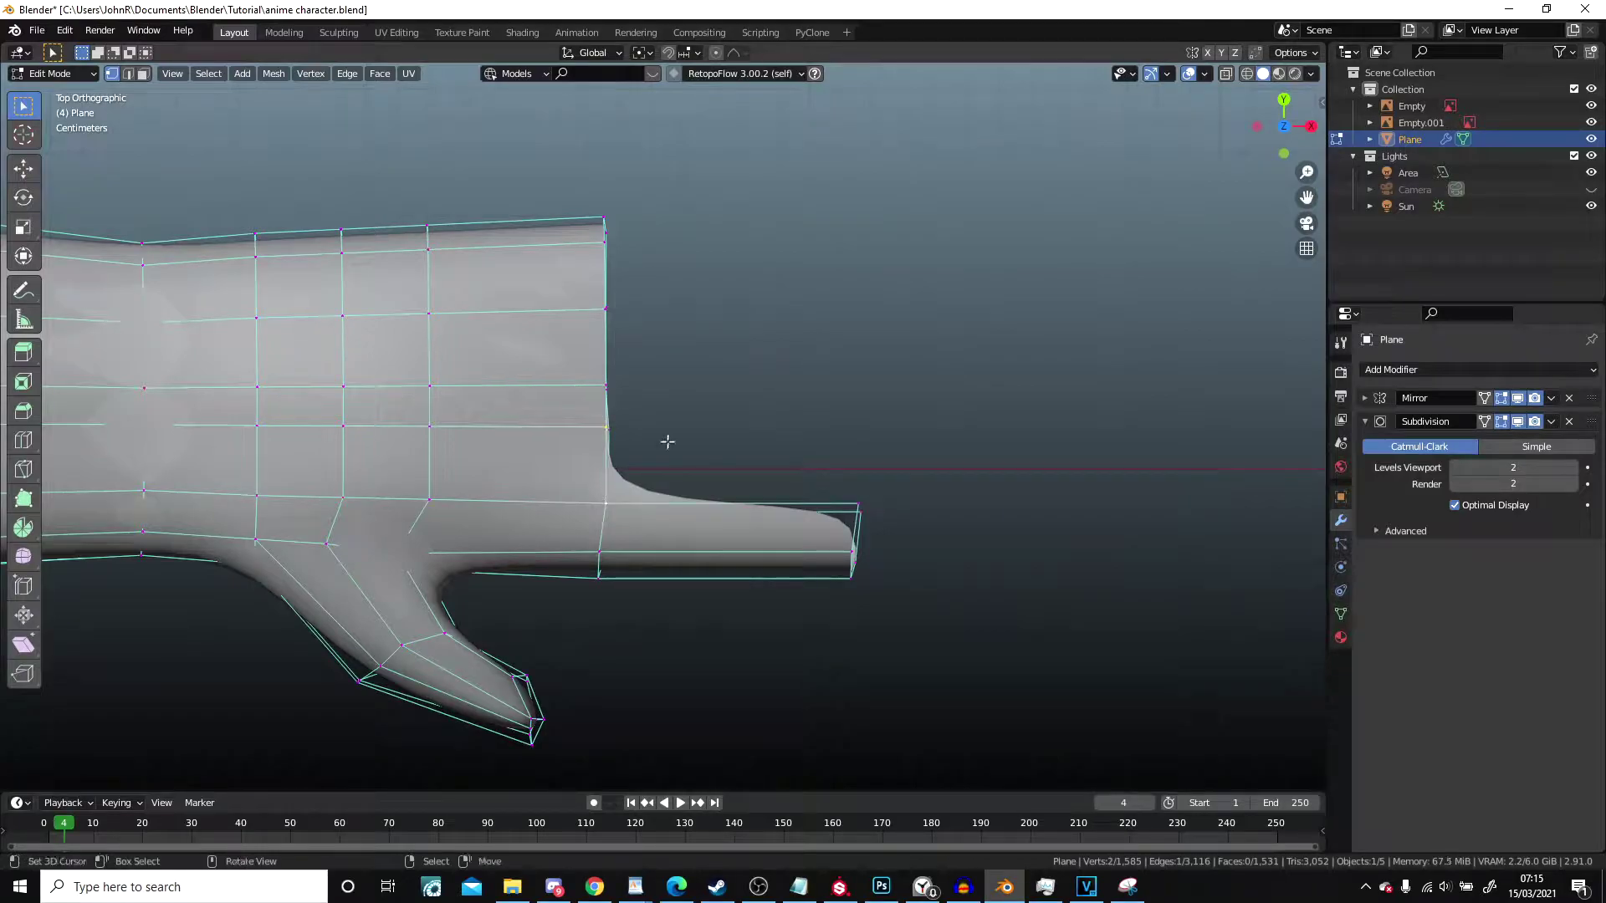
Step: Try extruding the remaining edges of the palm's open end into the other three fingers, and undo those extrusions
key(e)
click(944, 430)
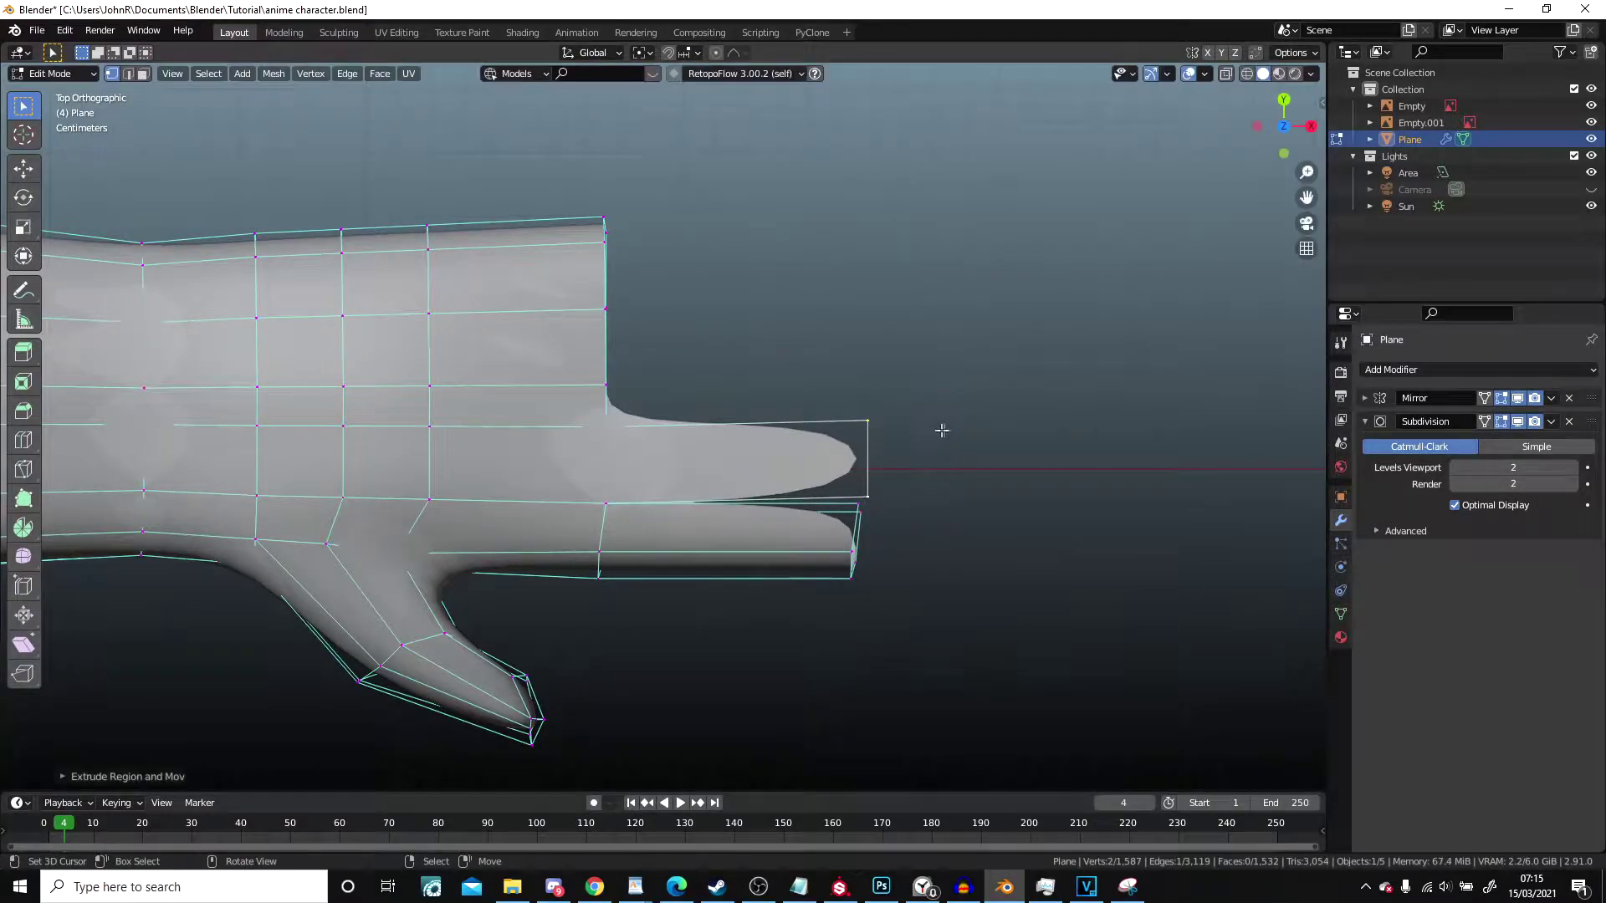
key(e)
click(895, 328)
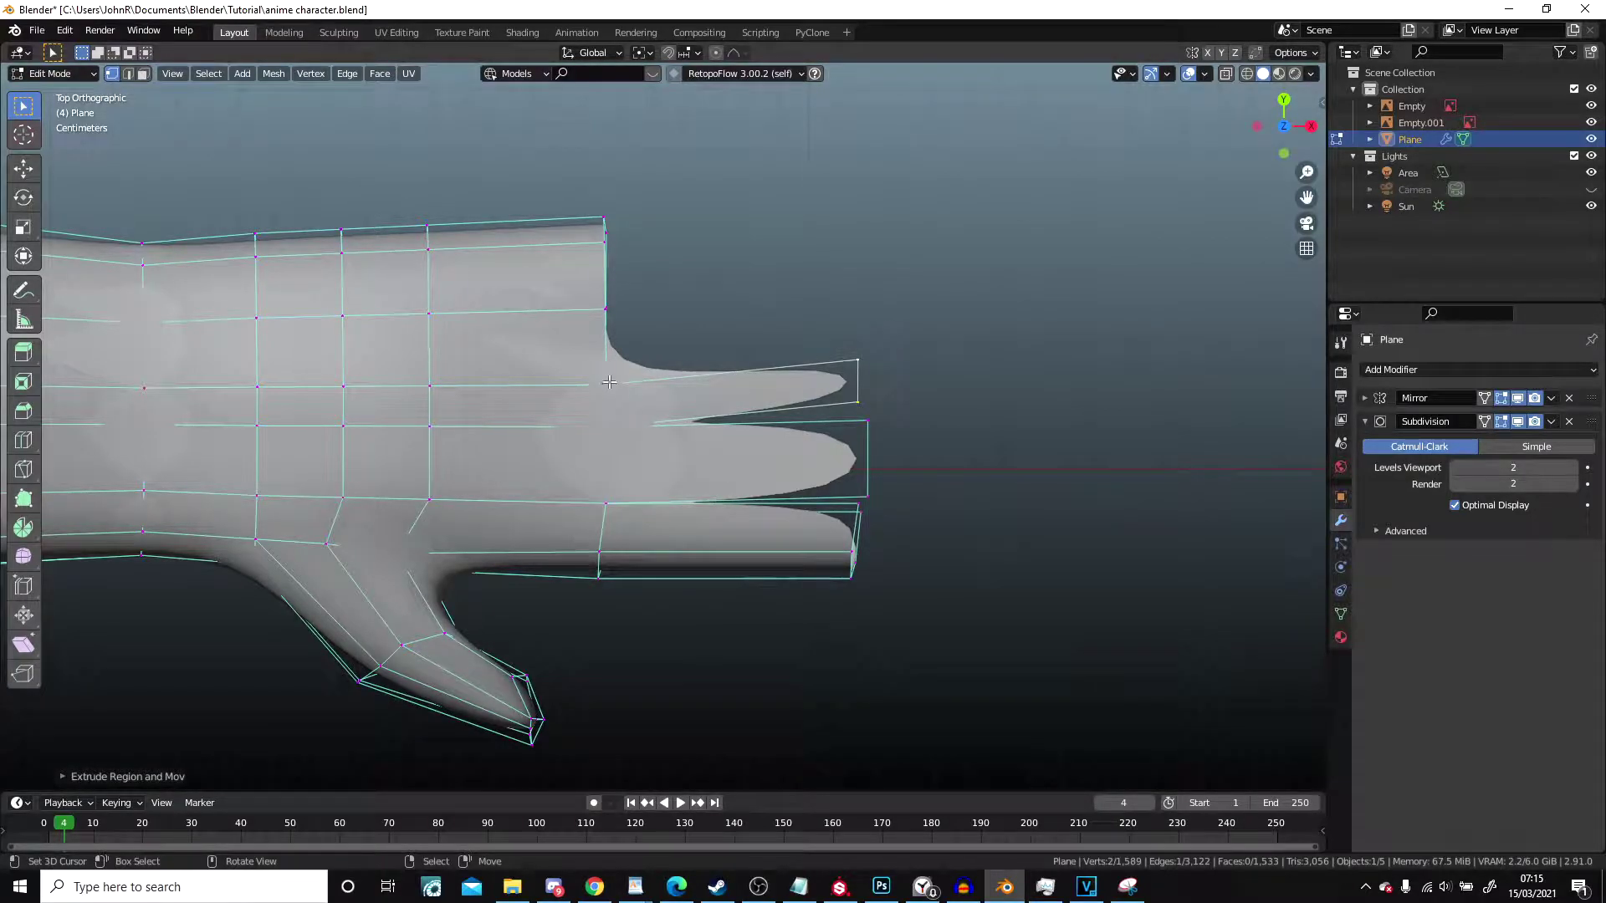
key(e)
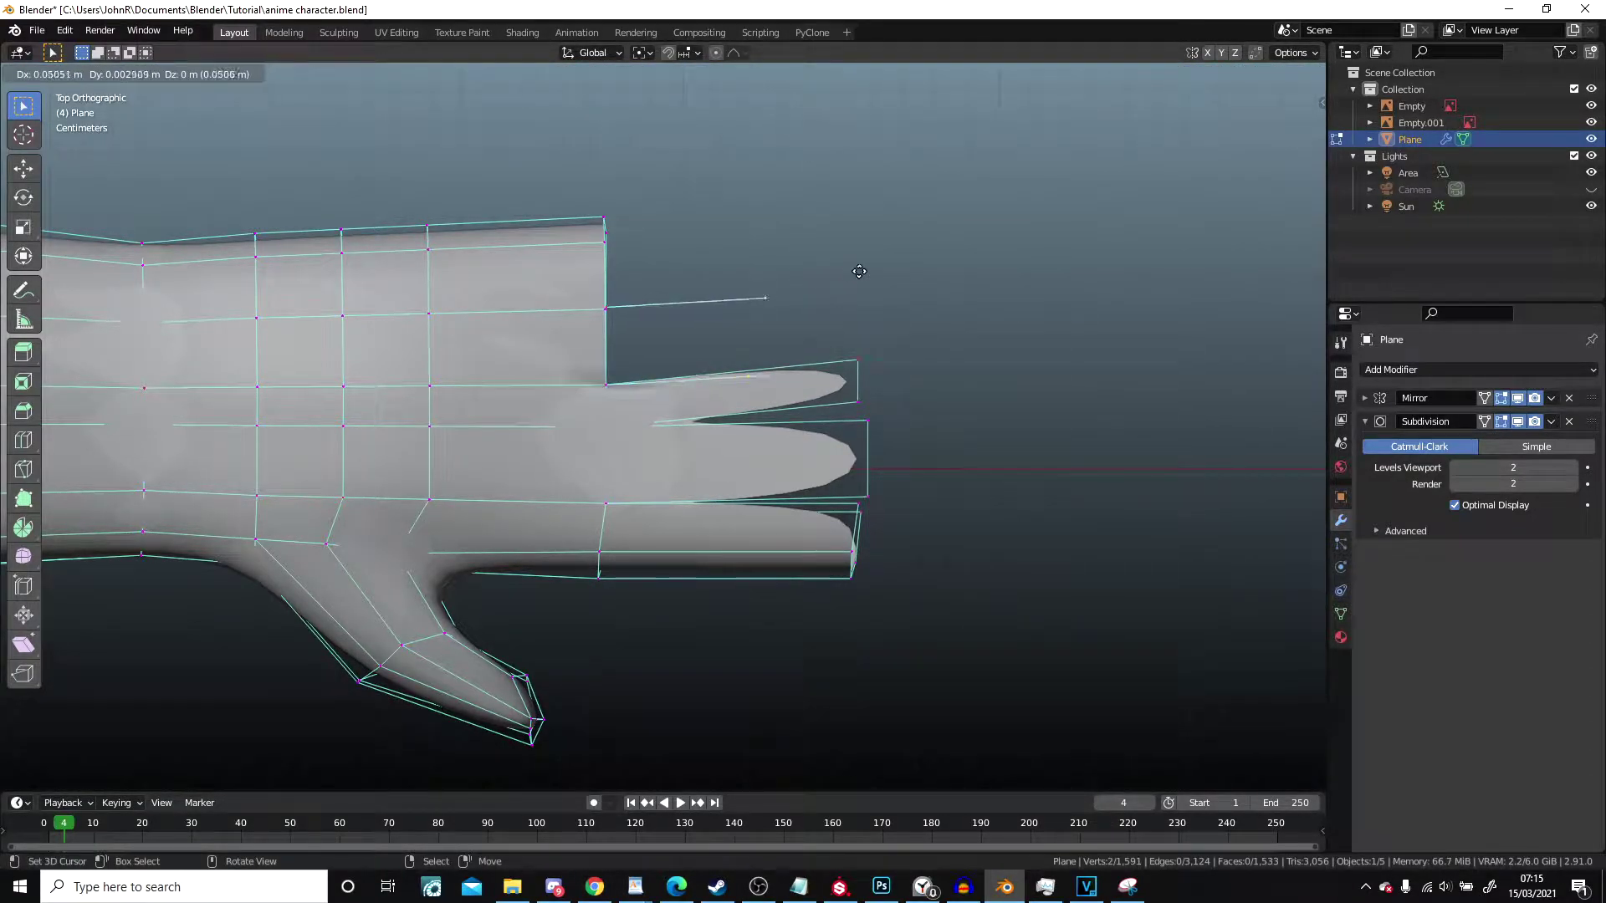
click(888, 257)
key(e)
click(917, 186)
middle_drag(941, 230, 707, 161)
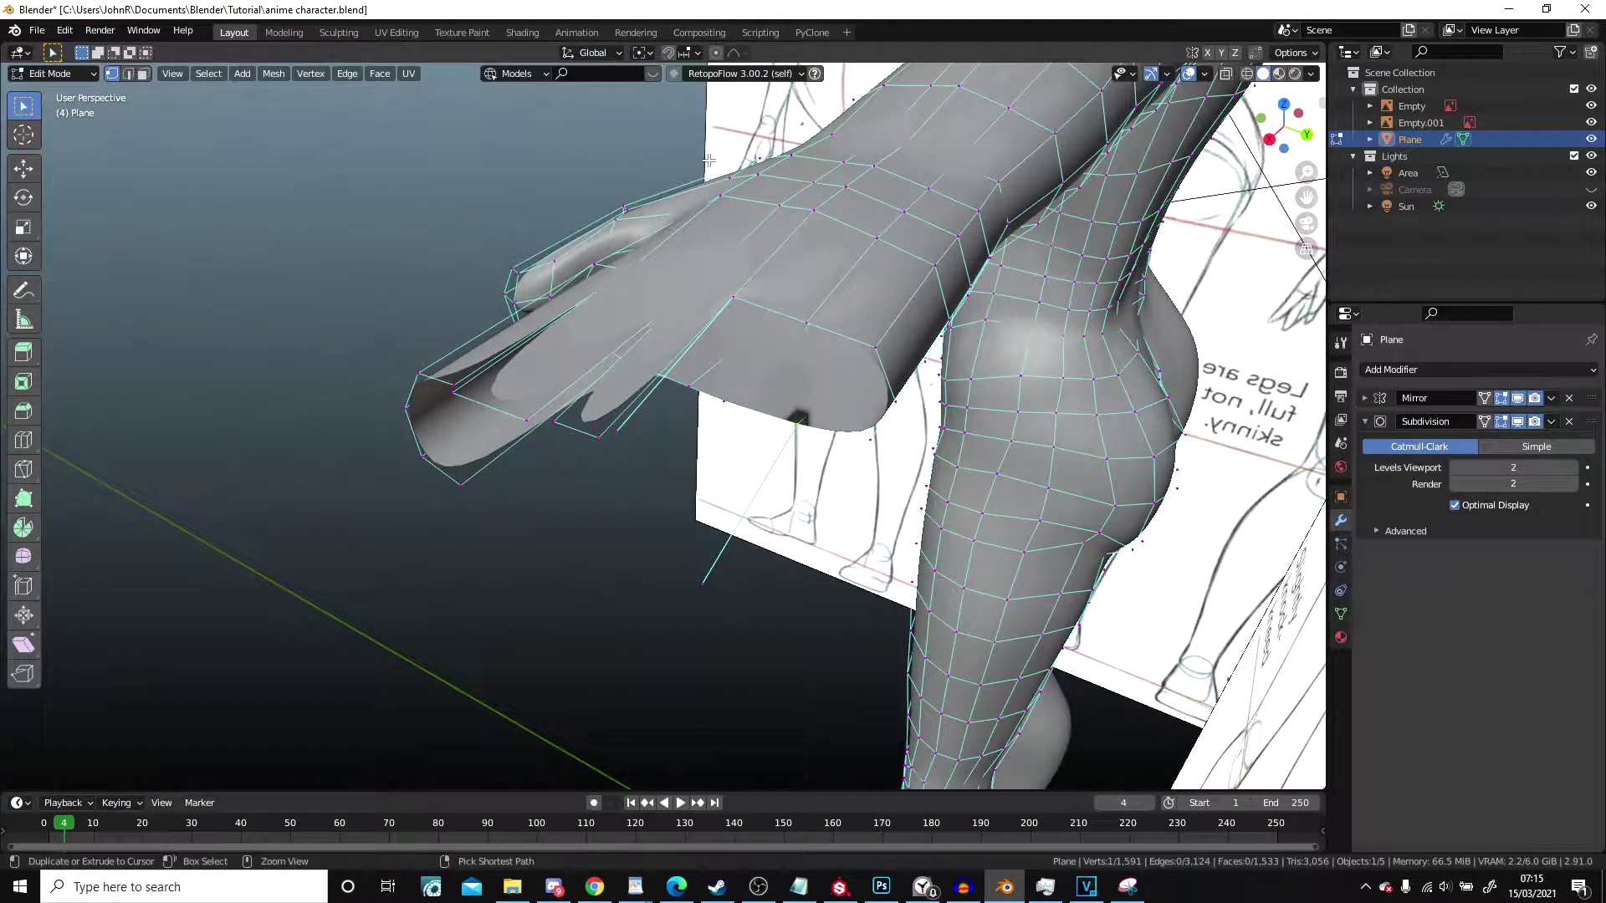
key(ctrl+z)
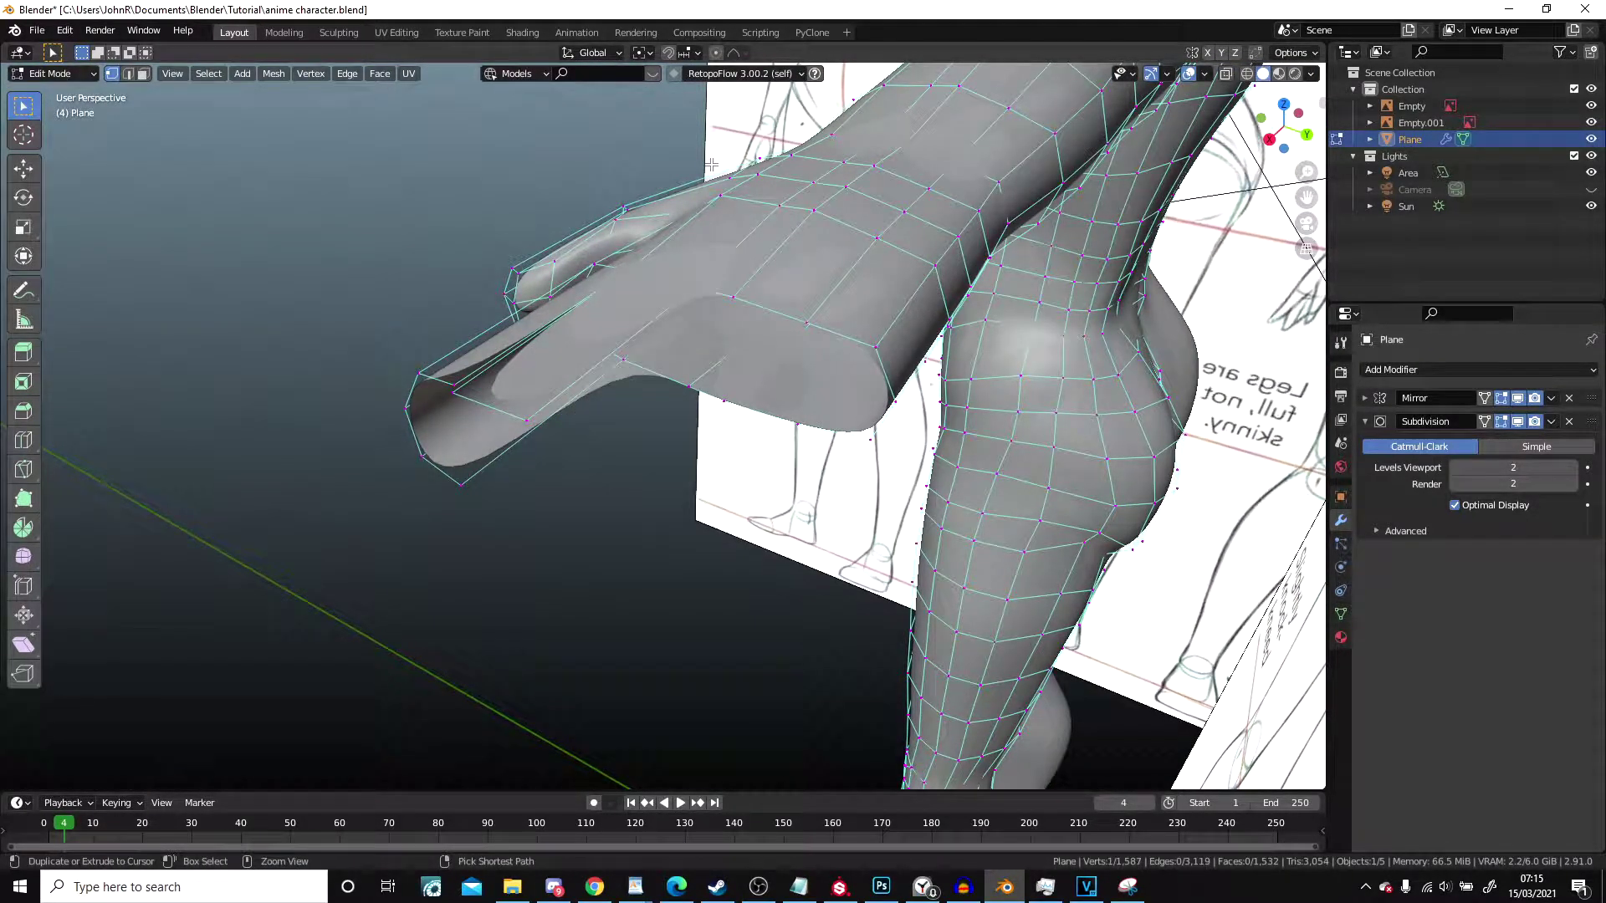
key(ctrl+z)
Step: Edge-slide the central line of vertices on the back of the hand away from the thumb to even out the palm columns
middle_drag(762, 257, 799, 350)
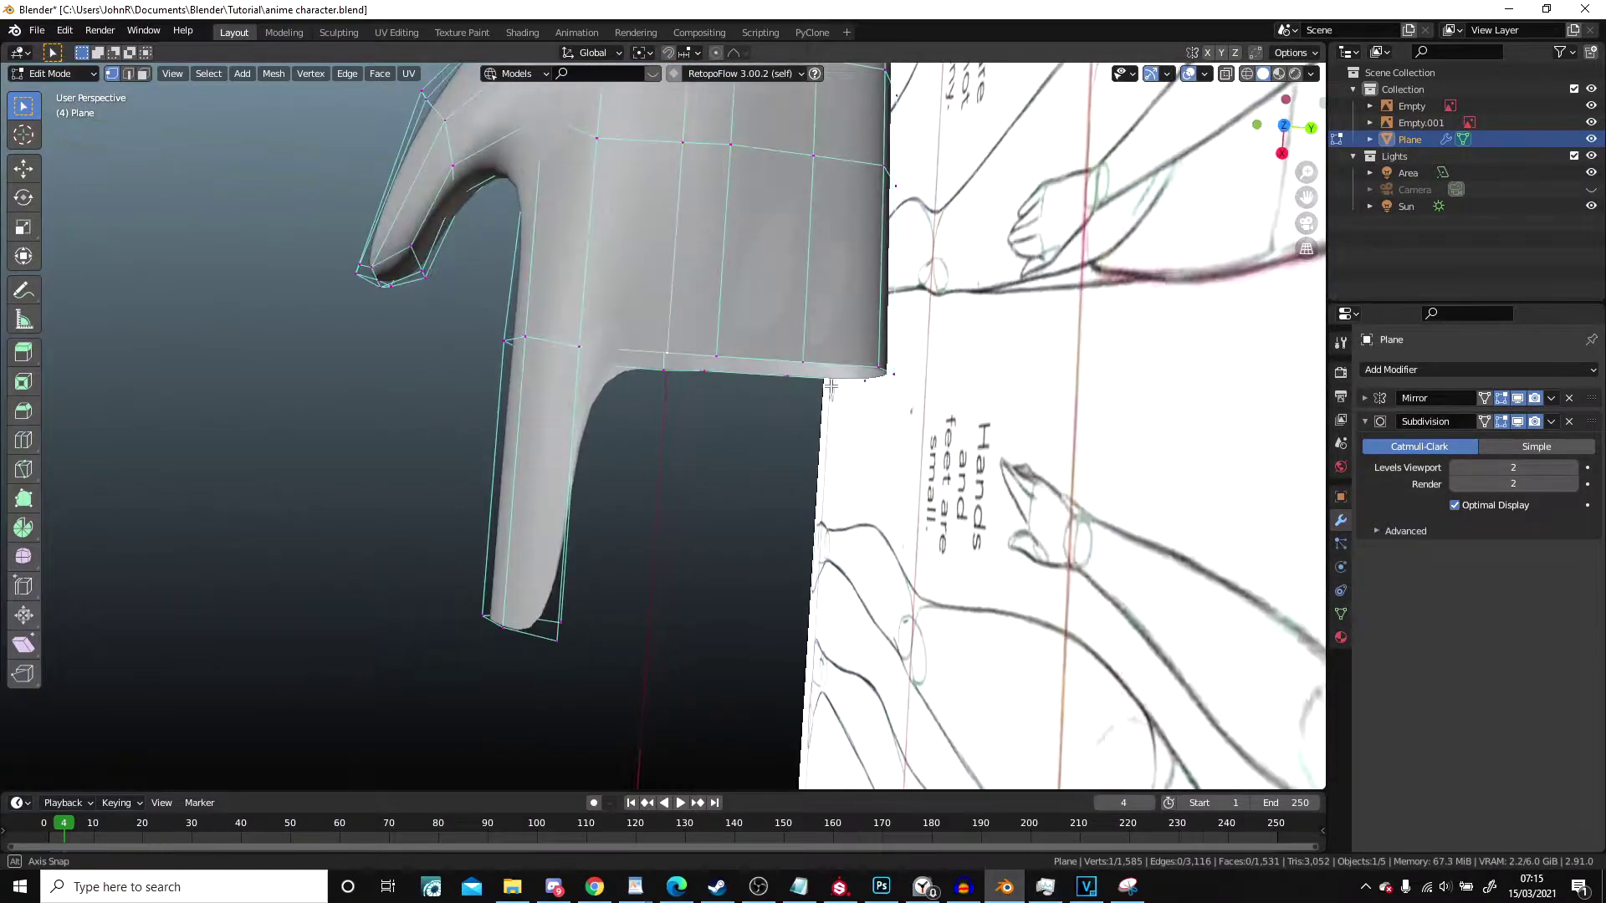
scroll(728, 328, up, 3)
middle_drag(719, 305, 693, 258)
shift+right_click(705, 112)
key(g)
key(g)
click(739, 137)
Step: Edge-slide the same lengthwise line at the wrist and lower forearm away from the thumb side to straighten it
middle_drag(716, 189, 685, 497)
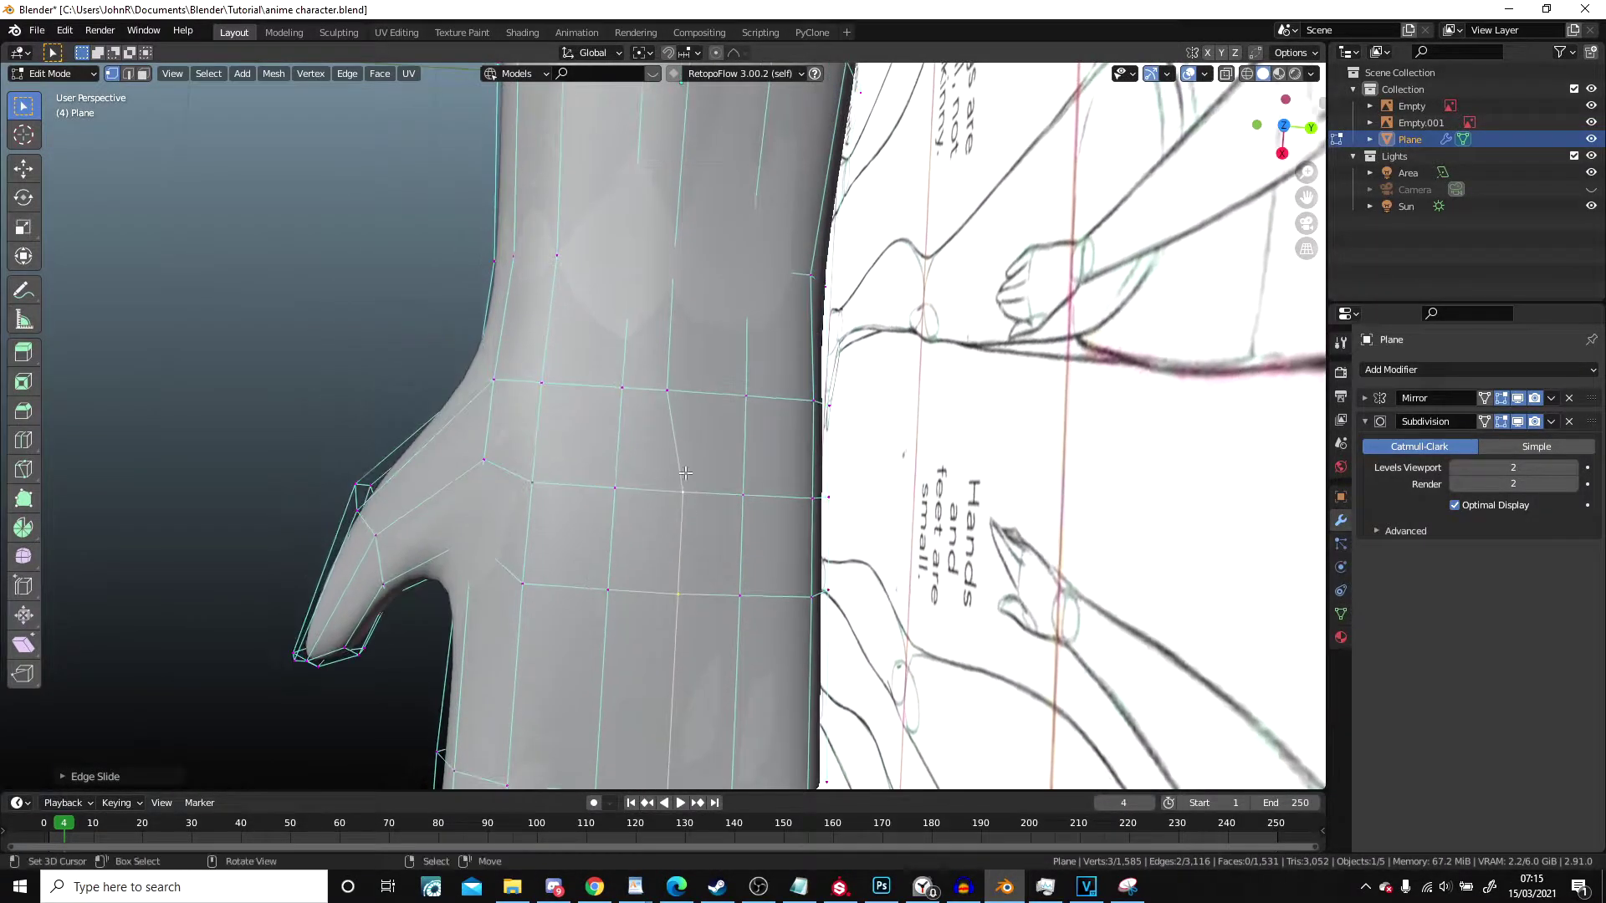
shift+right_click(678, 267)
key(g)
key(g)
click(697, 271)
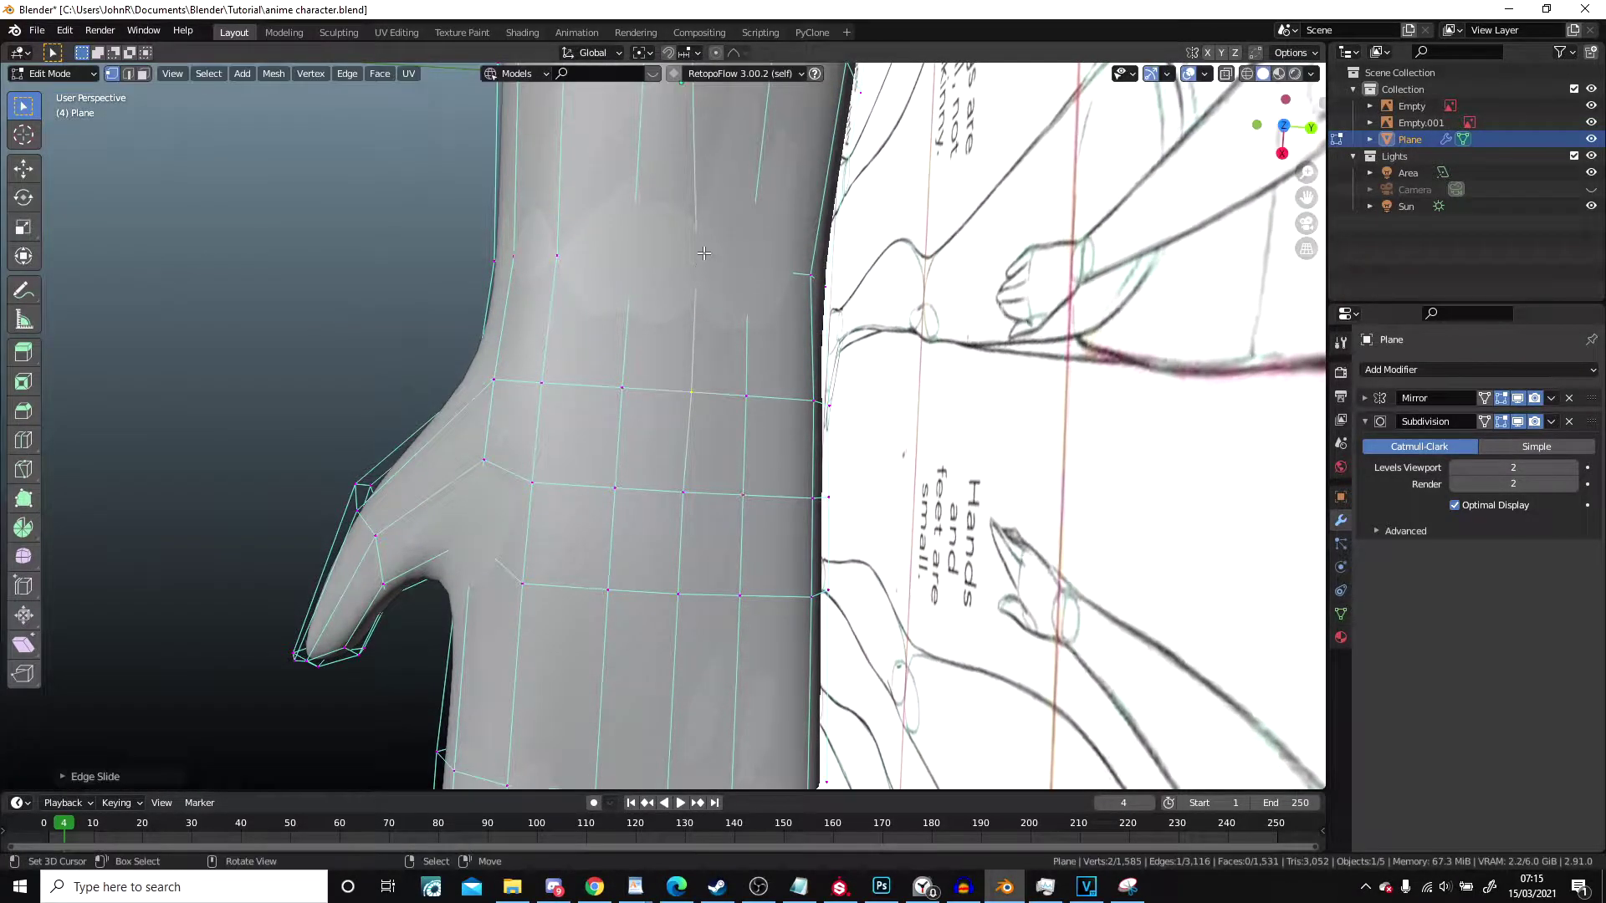
scroll(698, 261, down, 2)
shift+middle_drag(698, 251, 675, 433)
scroll(675, 433, up, 1)
key(g)
key(g)
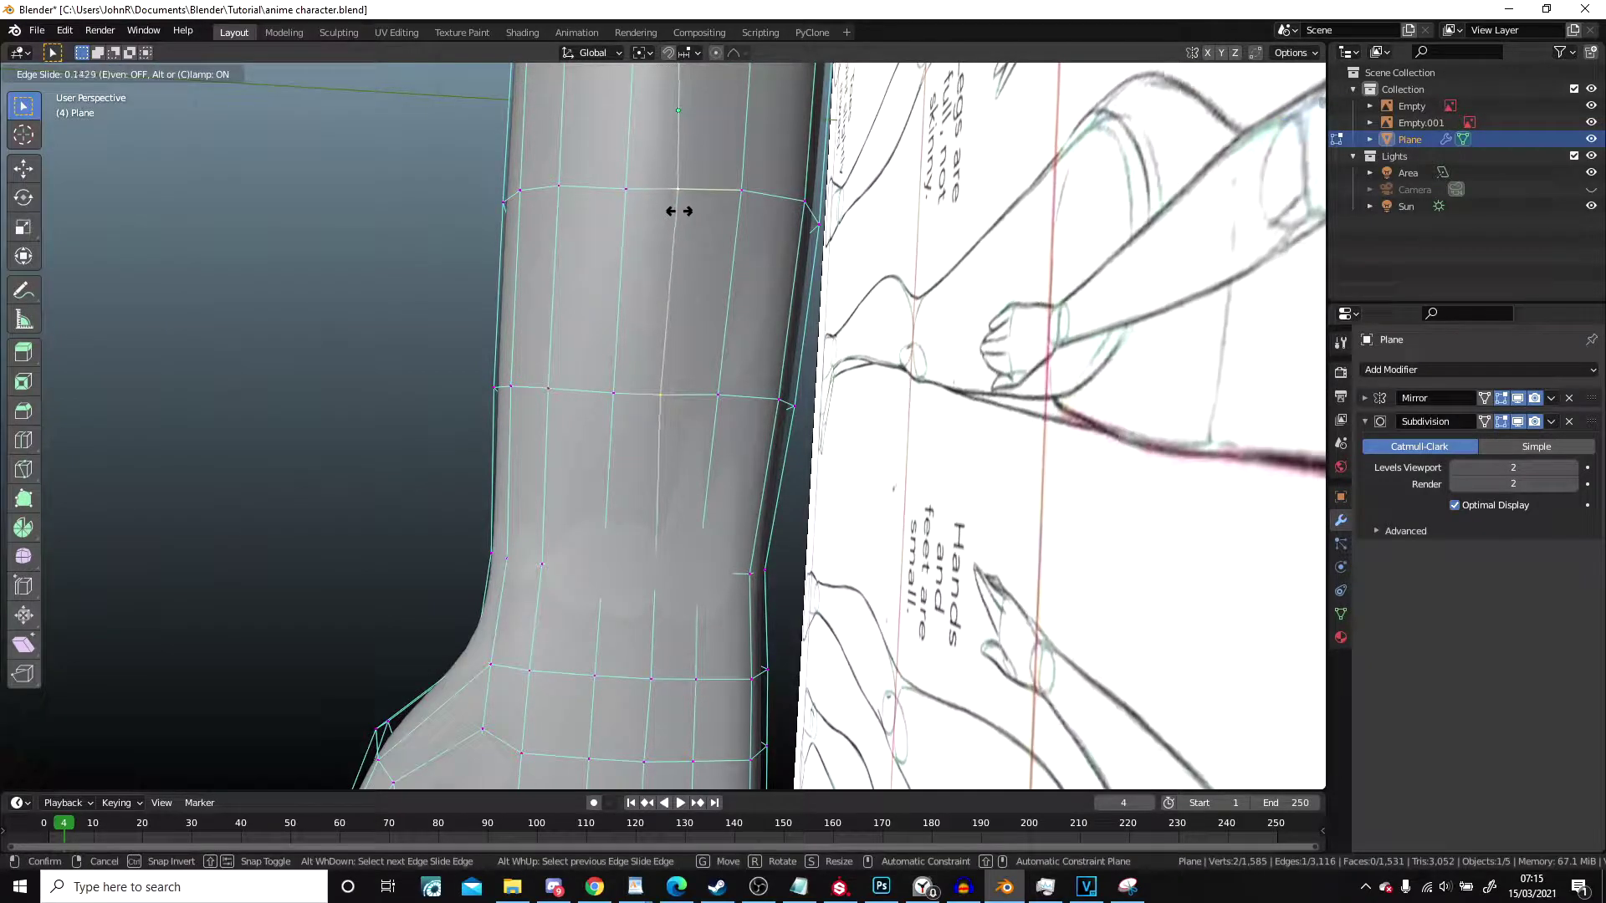
click(684, 211)
Step: Slide the same line's vertices along the middle of the forearm to continue the straightened edge flow
scroll(682, 218, down, 2)
shift+middle_drag(679, 226, 660, 586)
scroll(660, 587, up, 1)
right_click(659, 592)
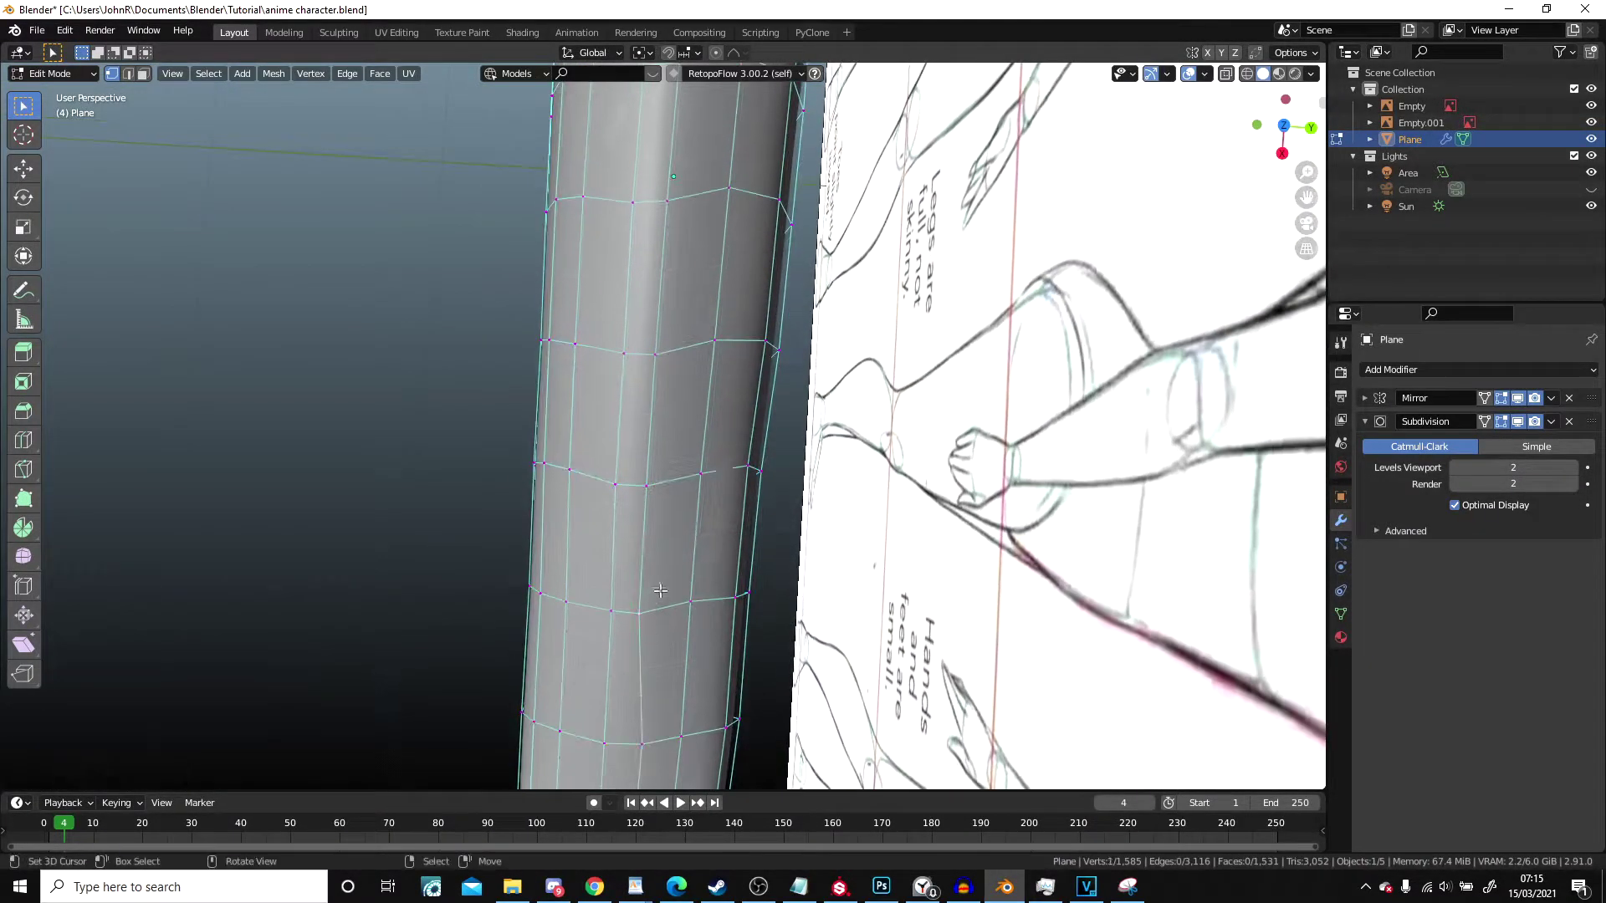
key(g)
key(g)
click(745, 257)
Step: Edge-slide the line's vertices farther up the arm, past the forearm, to even out the column widths
shift+middle_drag(676, 249, 644, 609)
key(g)
key(g)
click(655, 478)
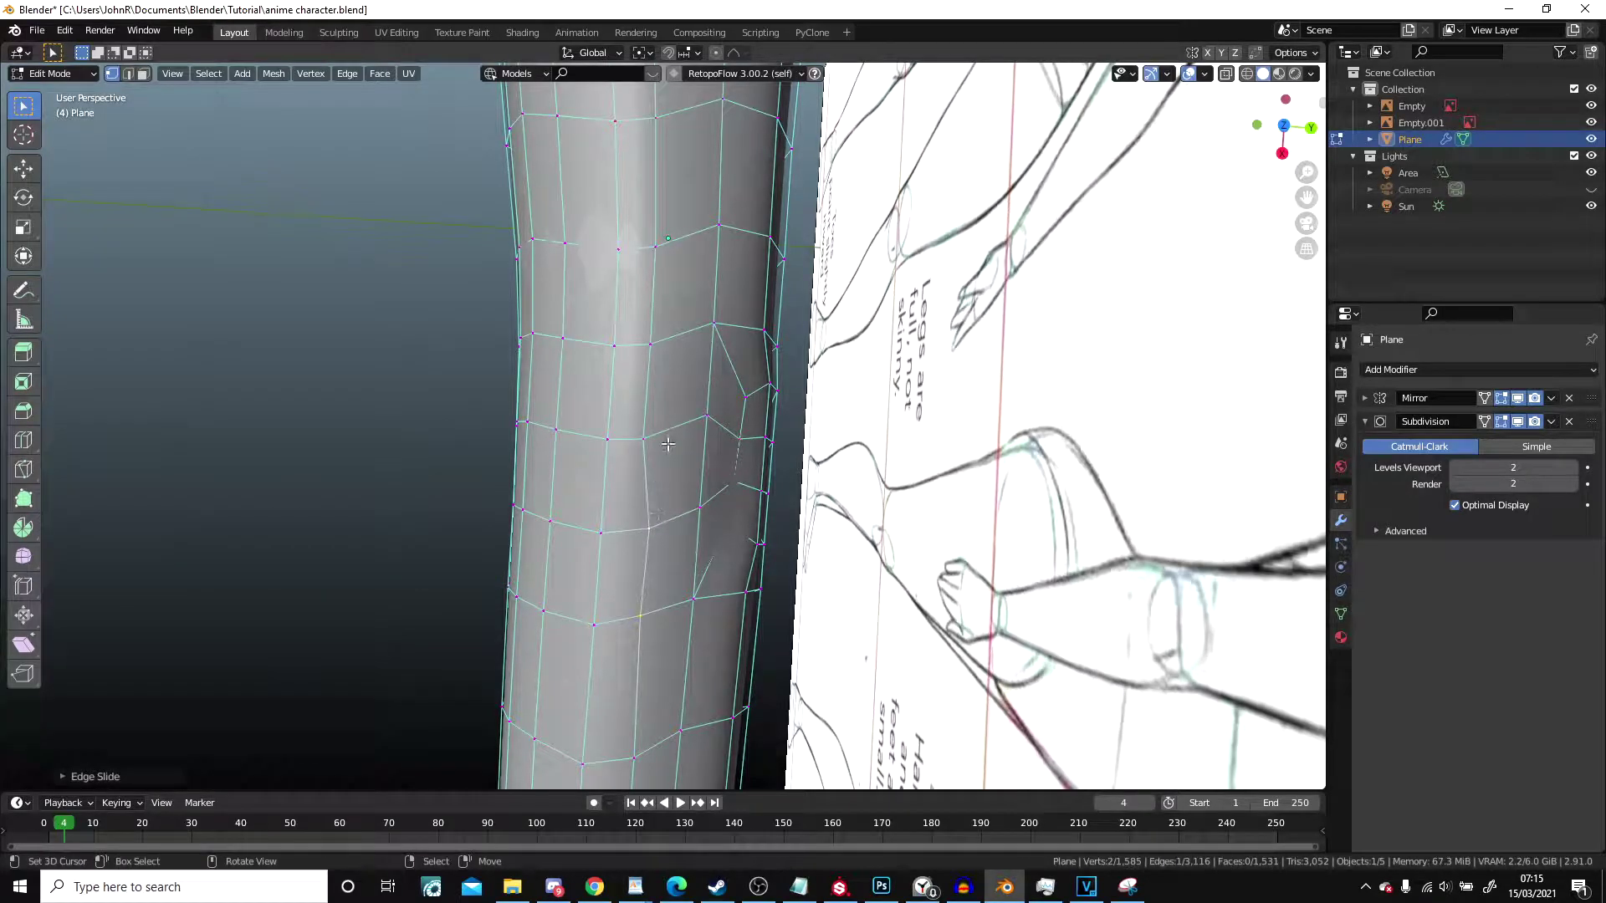
key(g)
key(g)
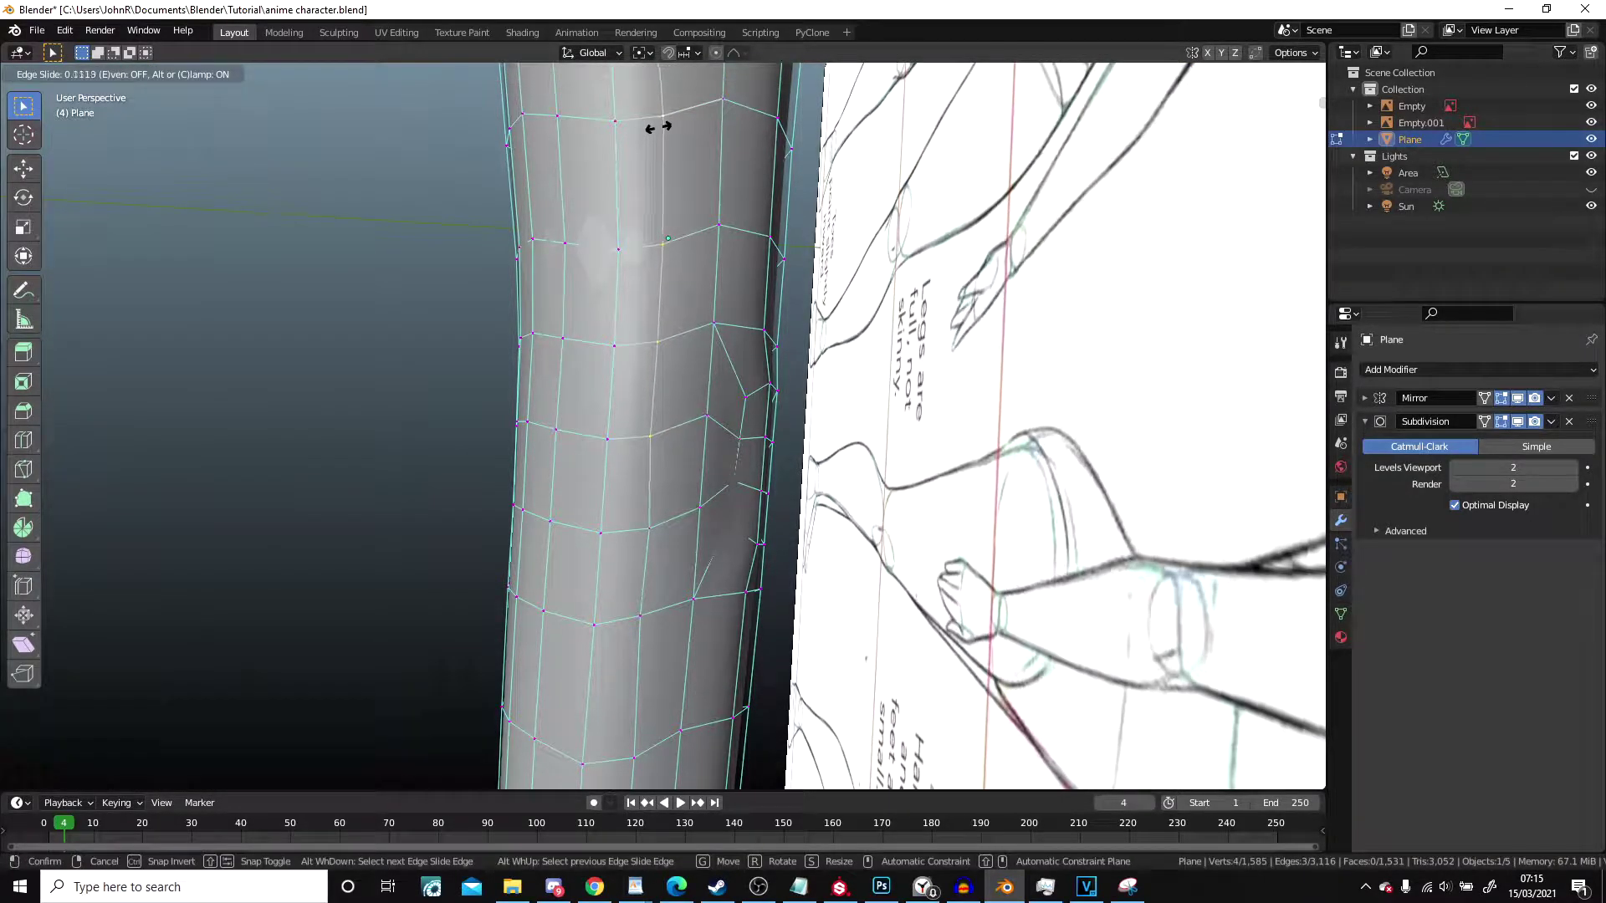
click(661, 127)
Step: Circle-select six vertices of the same line along the upper arm and edge-slide them to match the row below
scroll(661, 129, down, 2)
shift+middle_drag(661, 129, 666, 638)
right_click(667, 639)
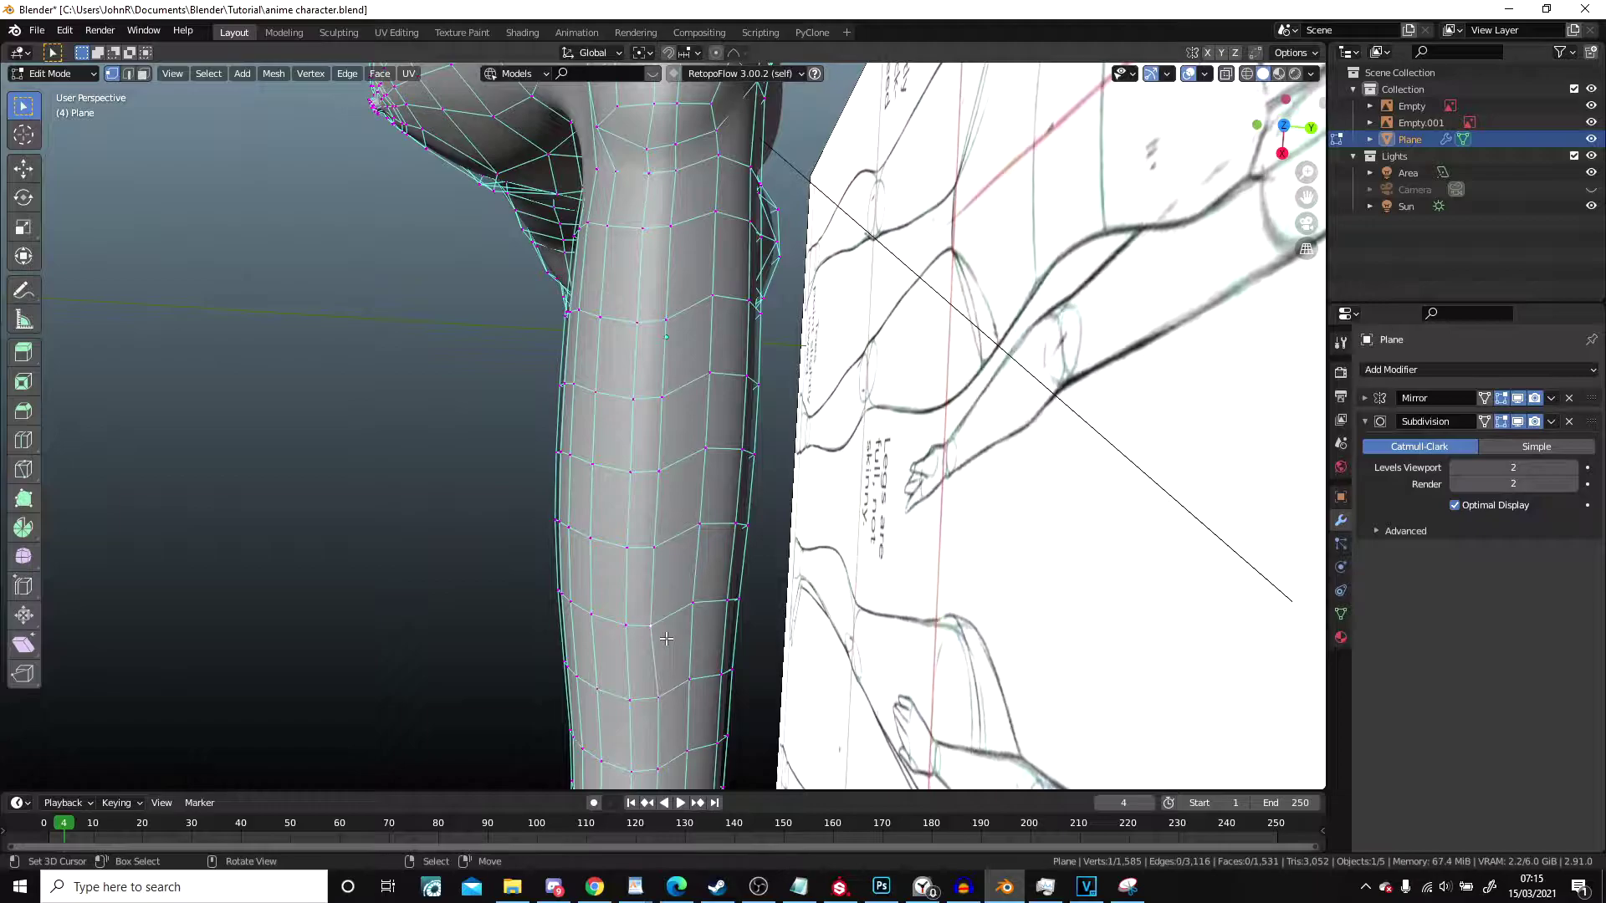
key(c)
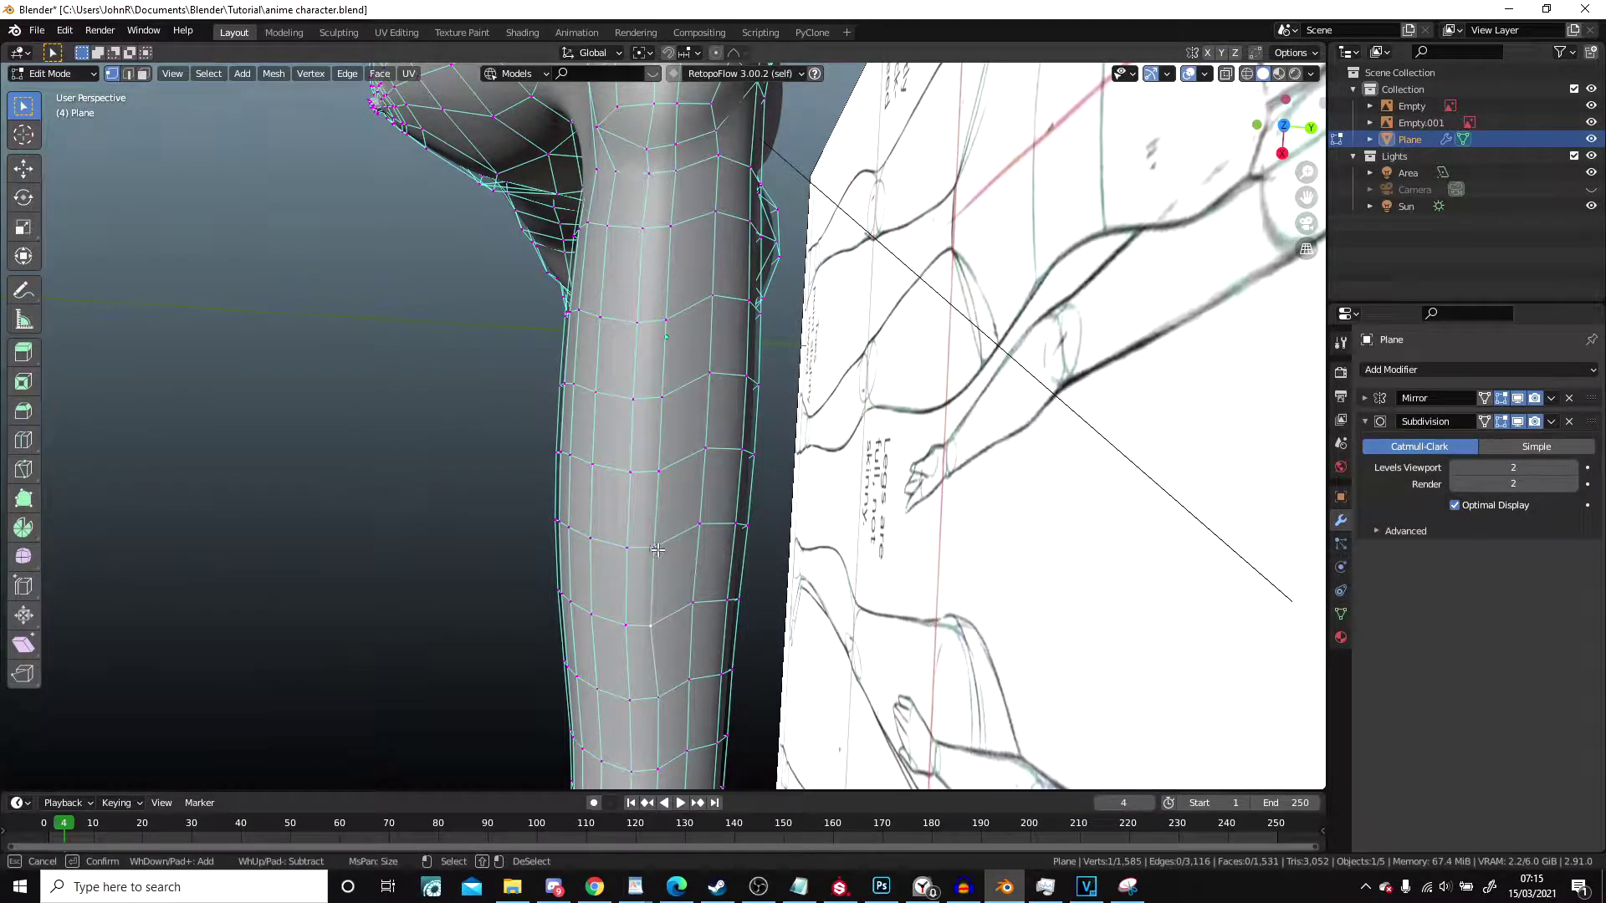
right_click(674, 218)
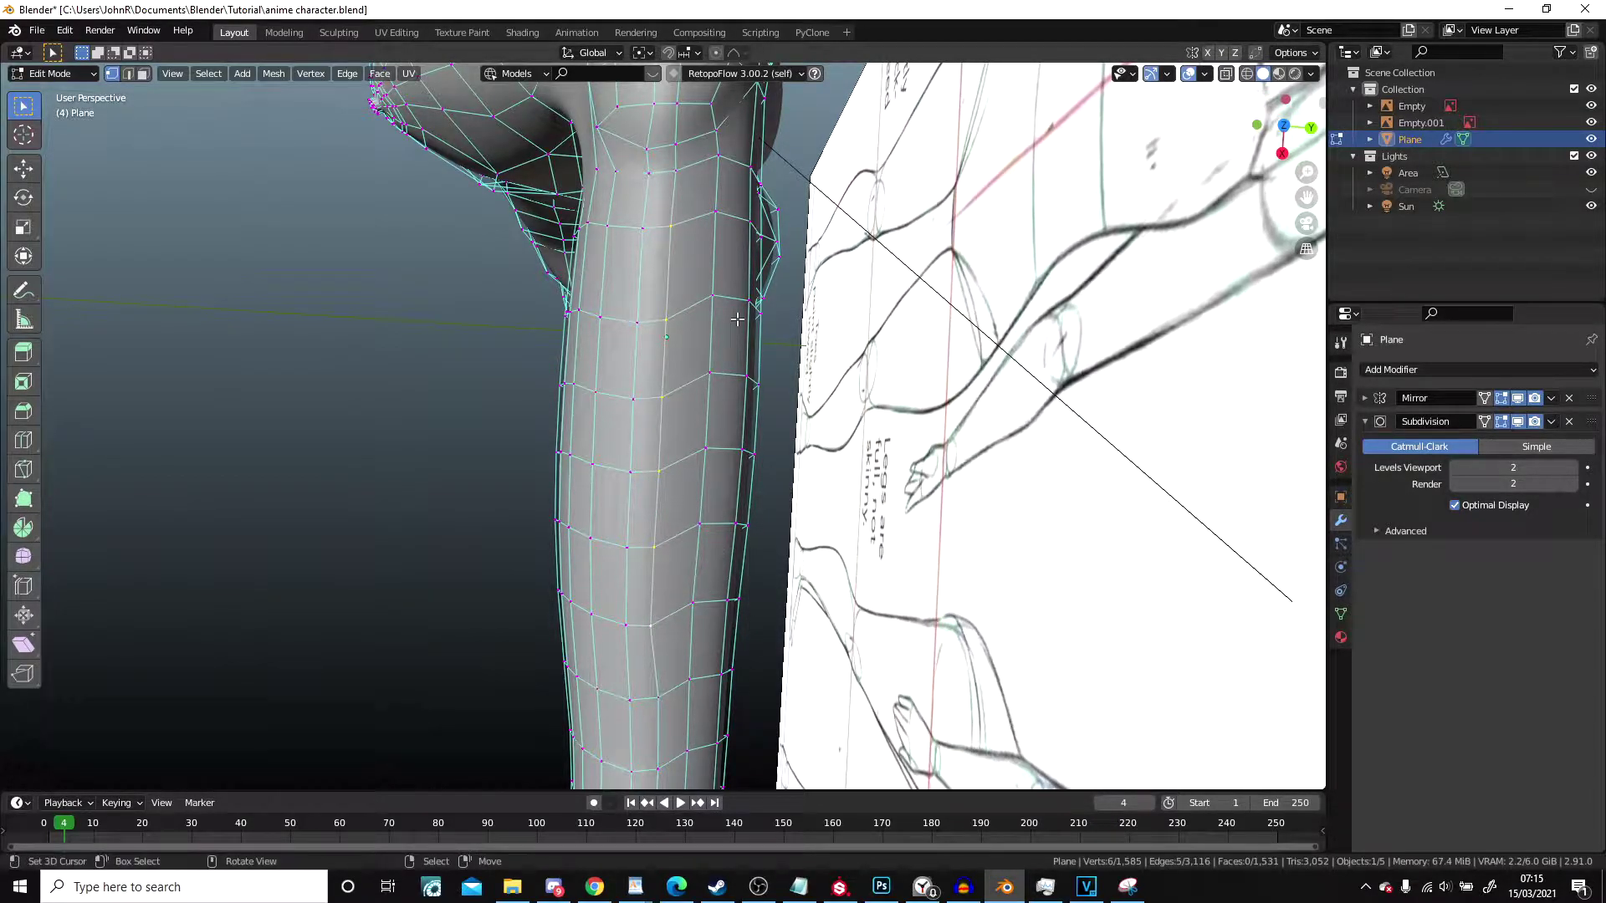
key(g)
key(g)
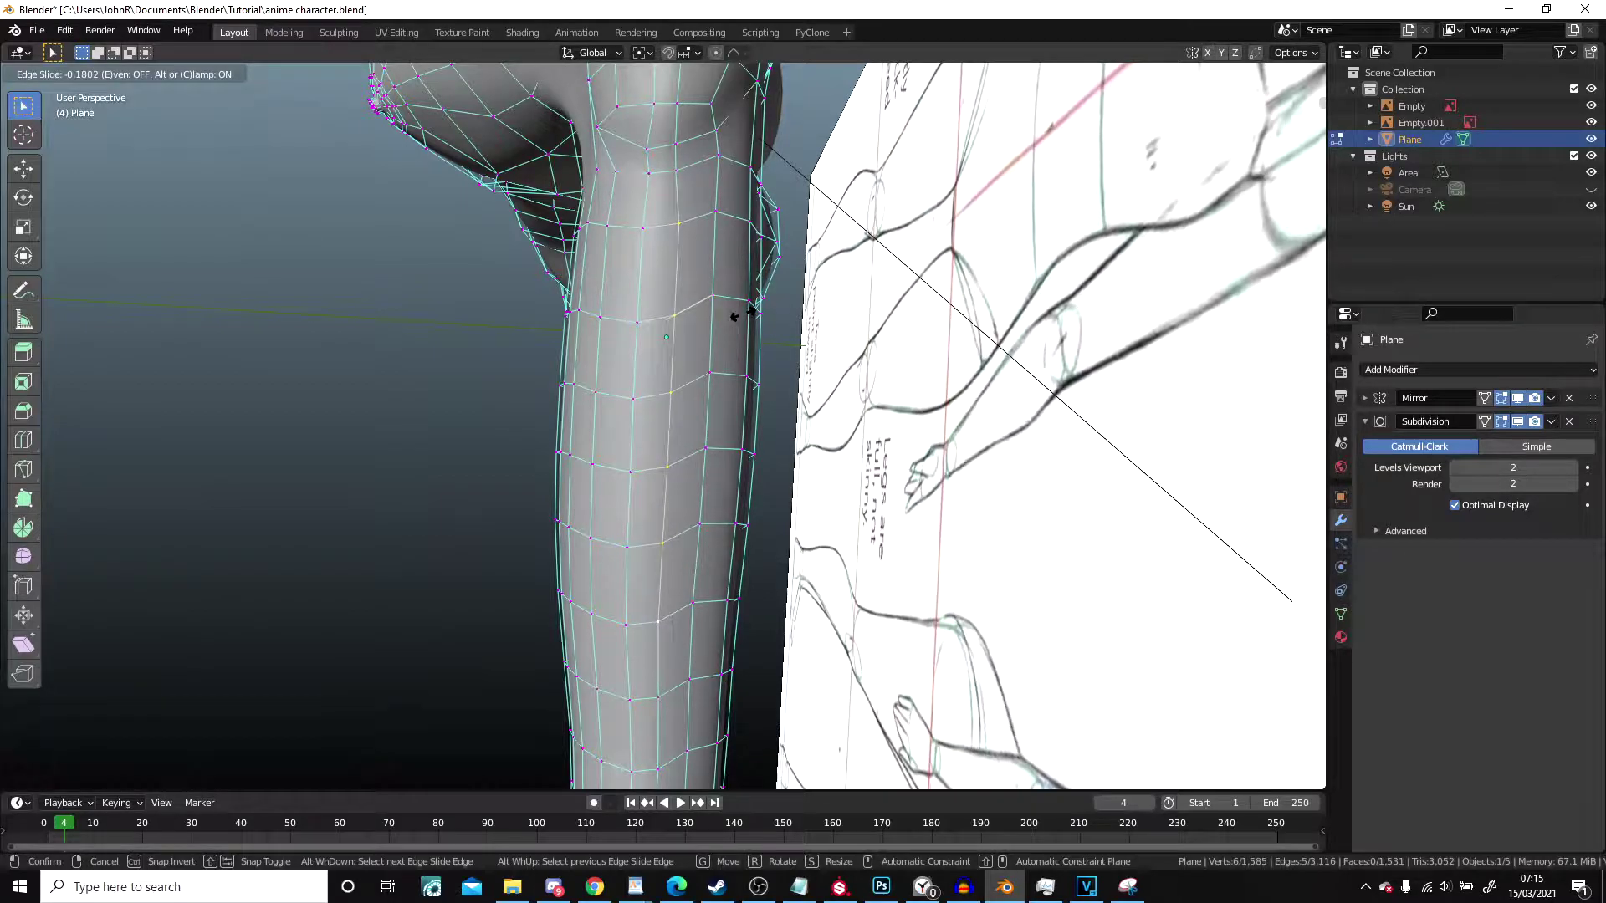
click(743, 315)
Step: Vertex-slide the line's topmost arm vertex near the shoulder to blend it into the straightened row
scroll(720, 251, up, 3)
shift+middle_drag(711, 225, 669, 451)
right_click(579, 383)
key(g)
key(g)
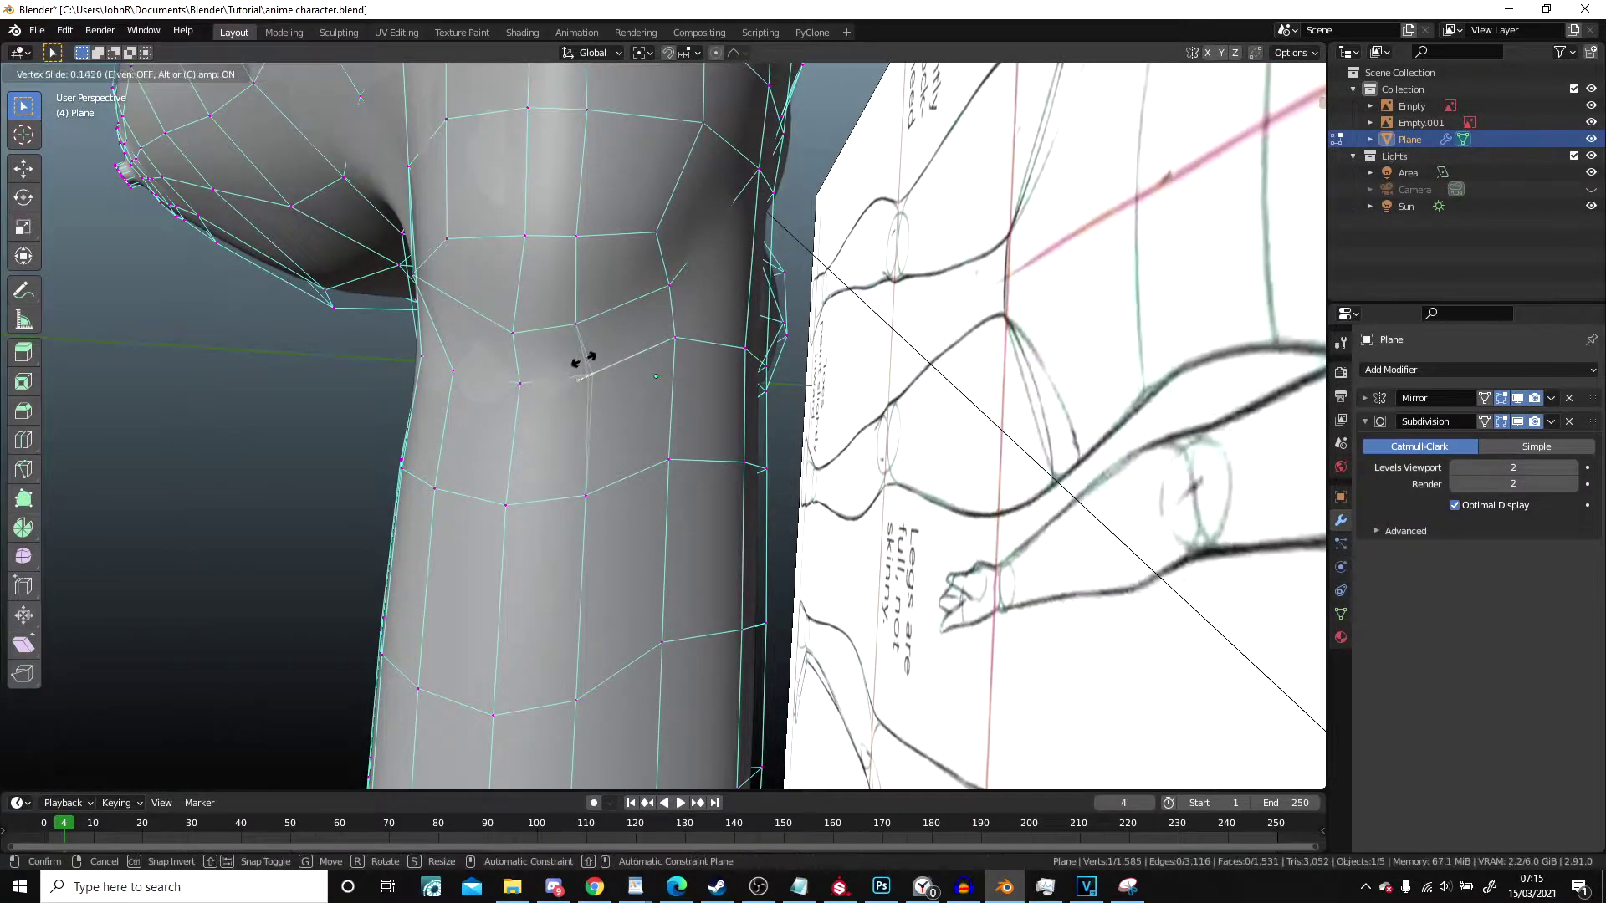
click(604, 323)
Step: Review the smoothed arm outside Edit Mode and return to editing the hand
scroll(608, 328, down, 6)
key(Tab)
scroll(667, 494, down, 5)
shift+middle_drag(667, 495, 709, 416)
scroll(709, 416, up, 4)
key(Tab)
scroll(619, 281, up, 2)
shift+middle_drag(623, 285, 691, 101)
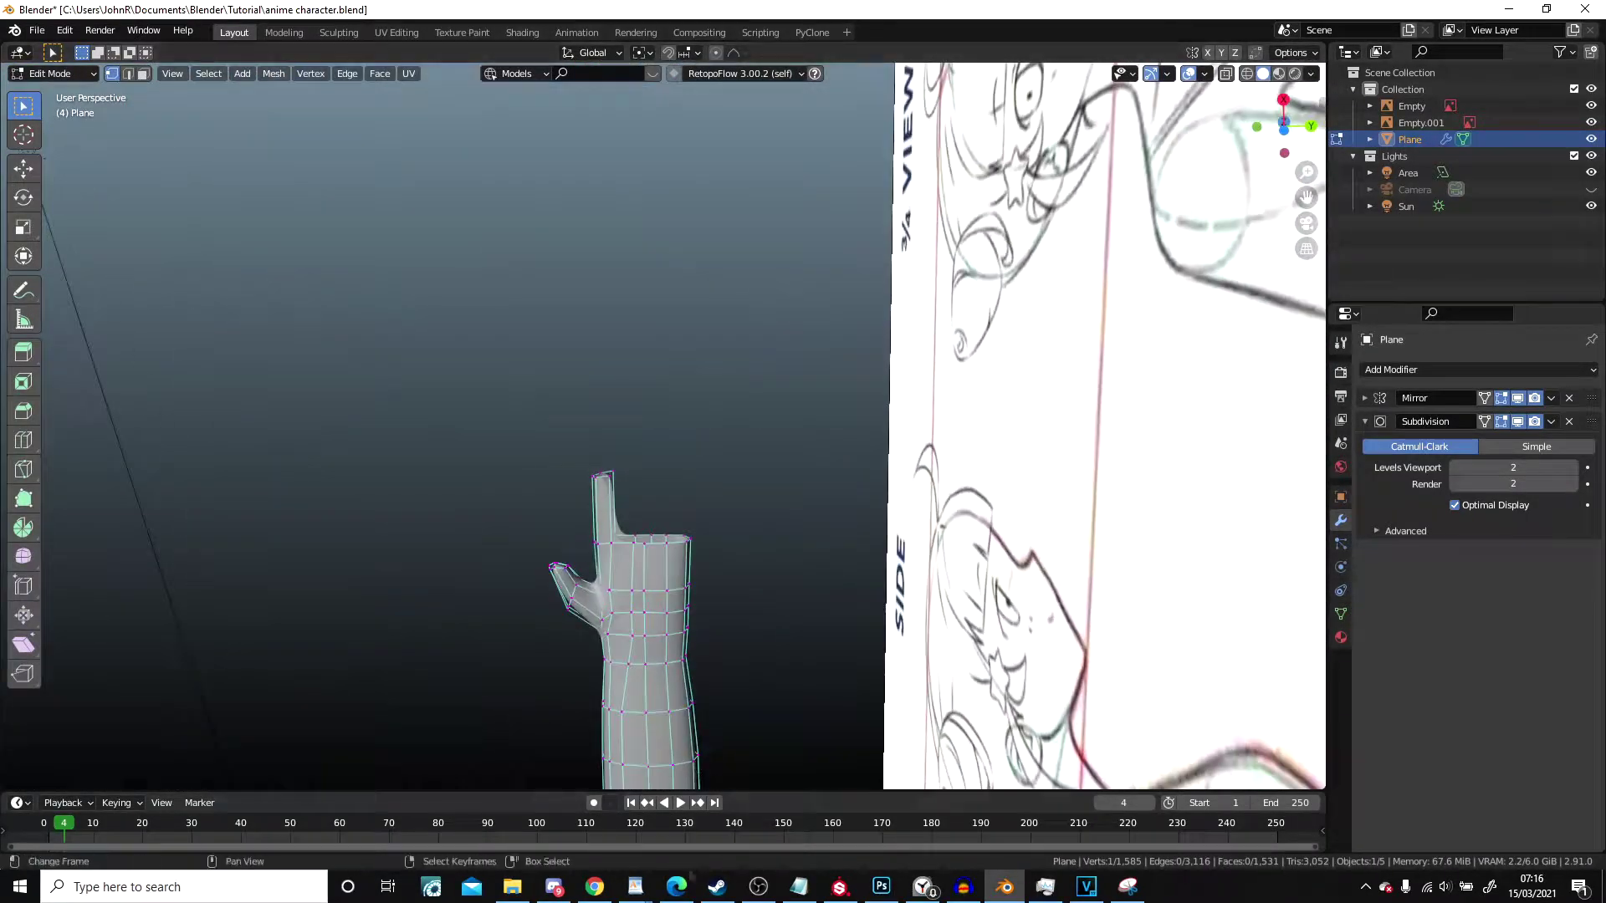
Step: From the bottom view, slide a middle vertex on the palm's underside open edge to line up with the back-of-hand edges in wireframe
key(ctrl+KP_7)
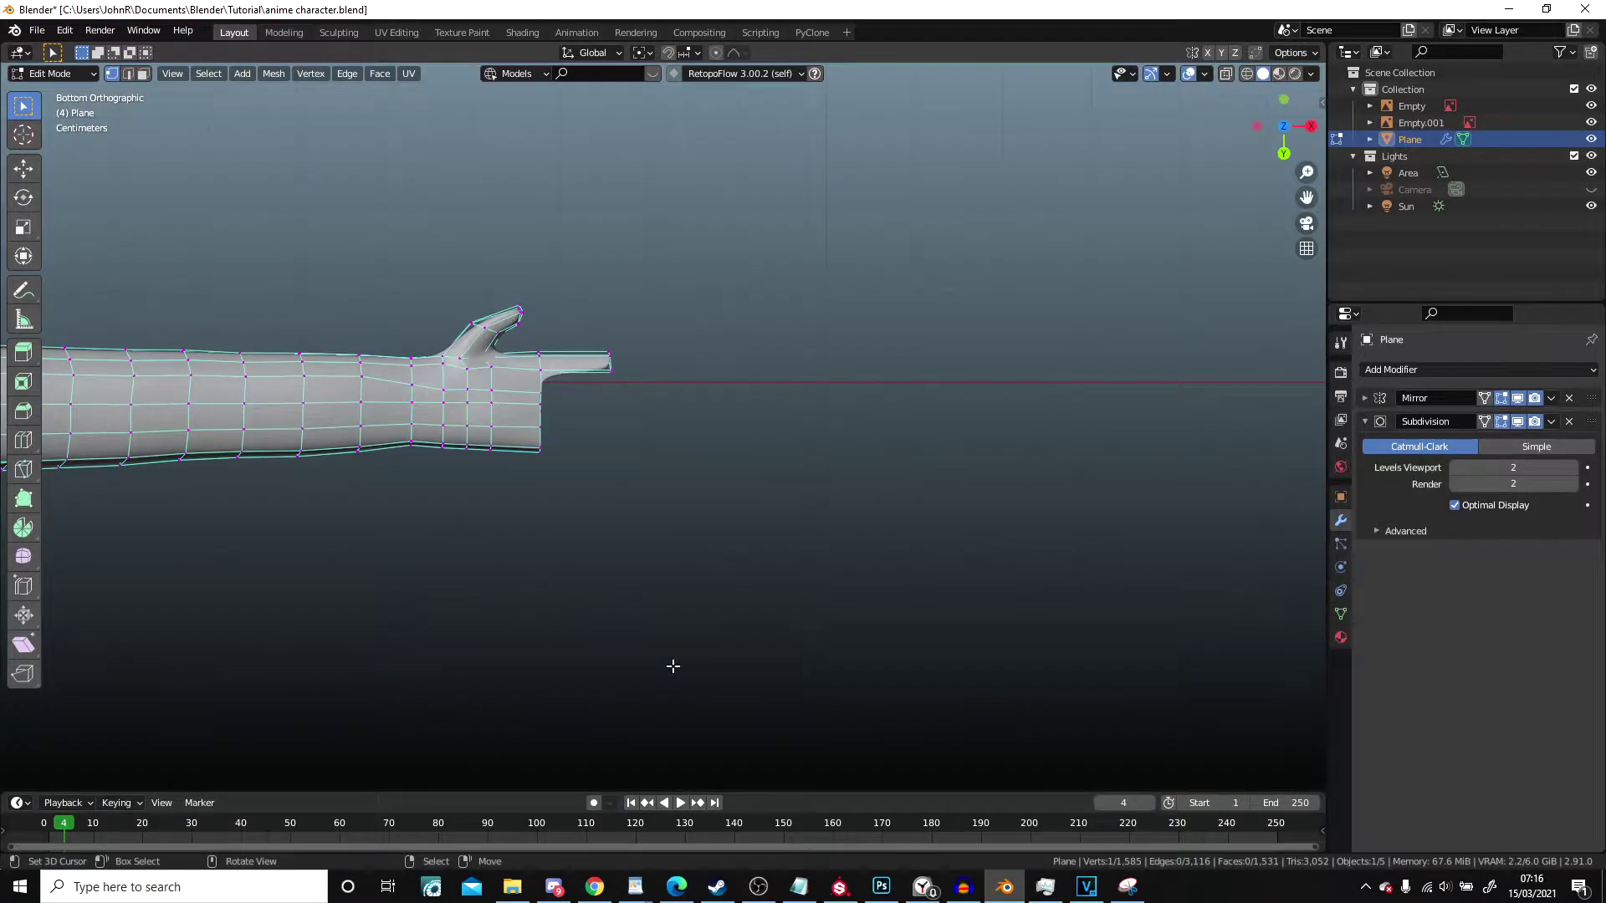
key(z)
scroll(441, 519, up, 6)
shift+middle_drag(474, 404, 799, 461)
key(z)
scroll(600, 471, up, 2)
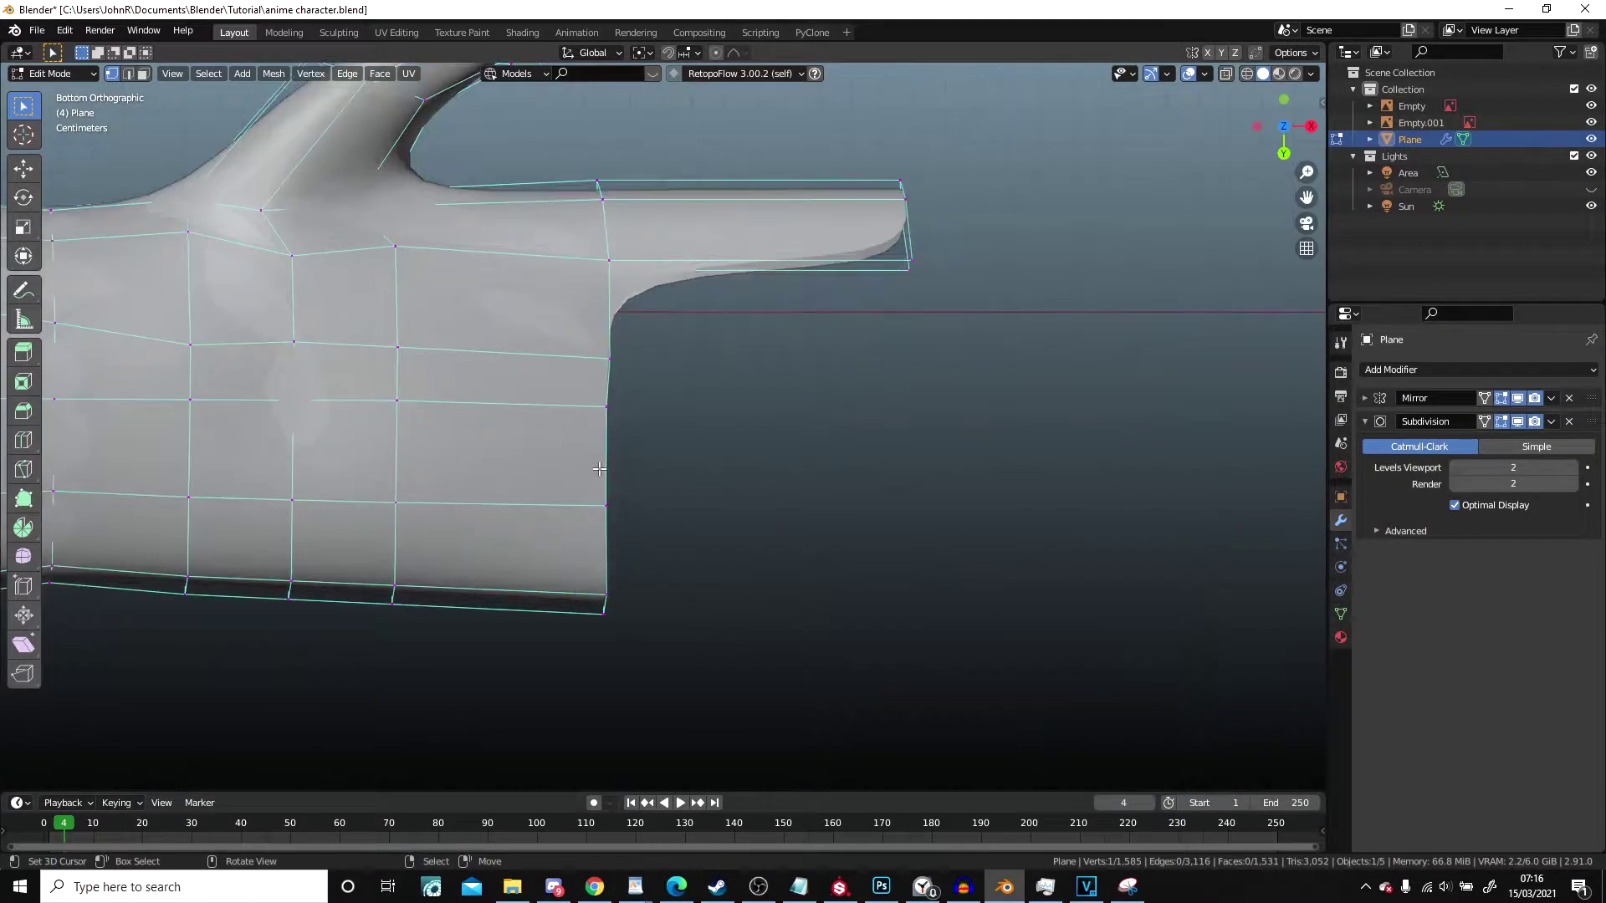
key(z)
key(shift+v)
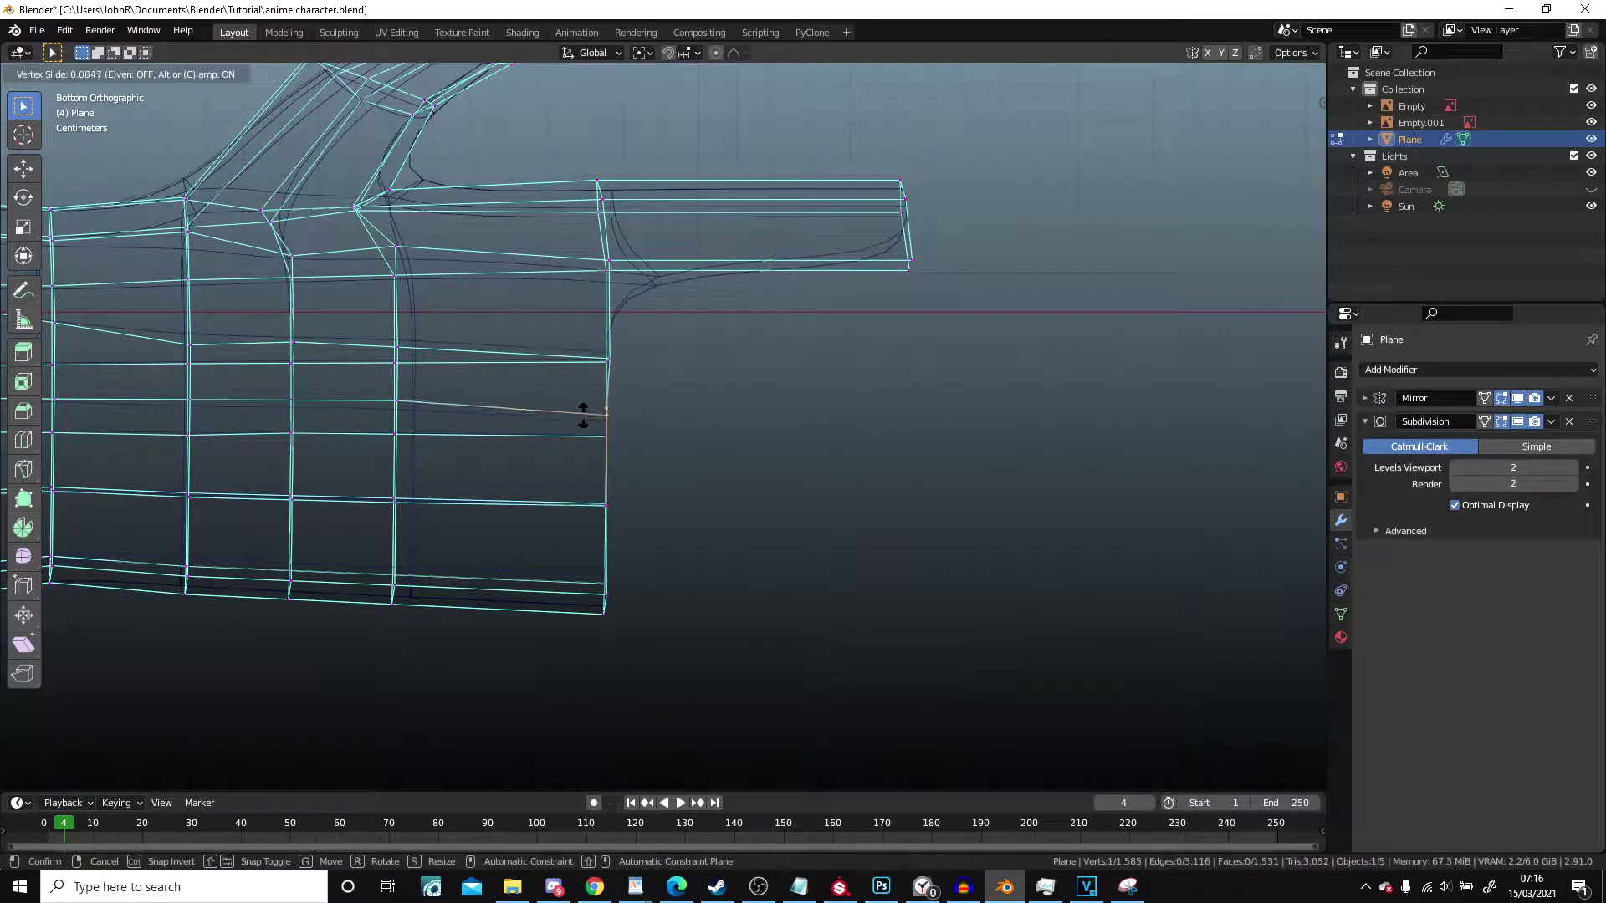
click(584, 432)
key(z)
click(767, 438)
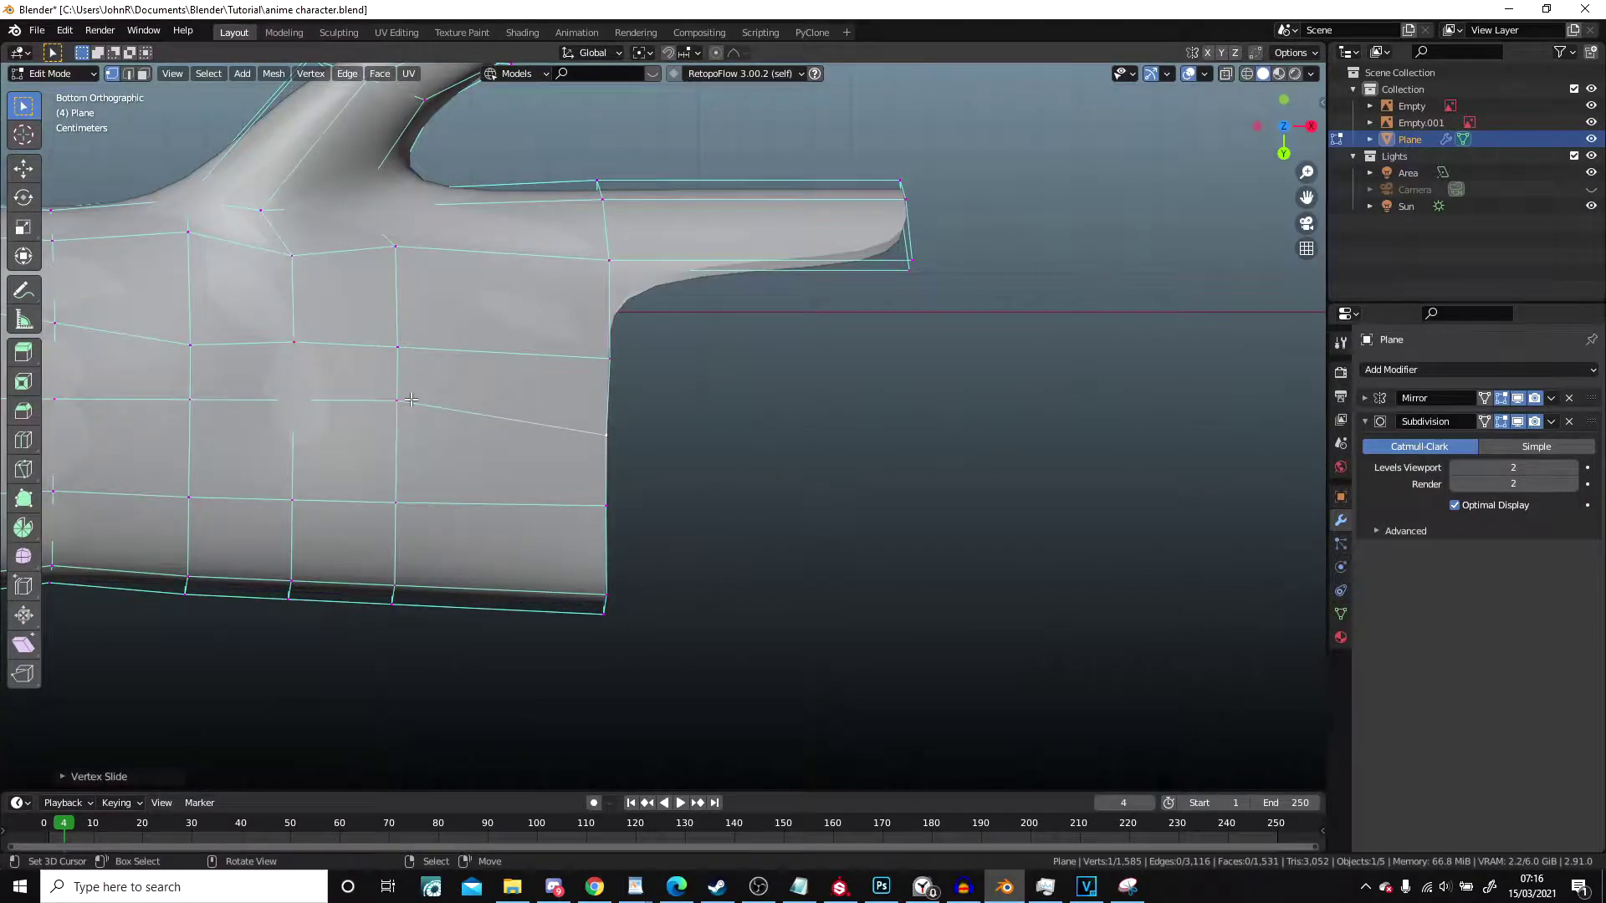
Step: Select the four vertices of that underside row from palm to wrist and edge-slide them in line with the moved vertex
scroll(439, 435, down, 2)
shift+middle_drag(438, 436, 666, 440)
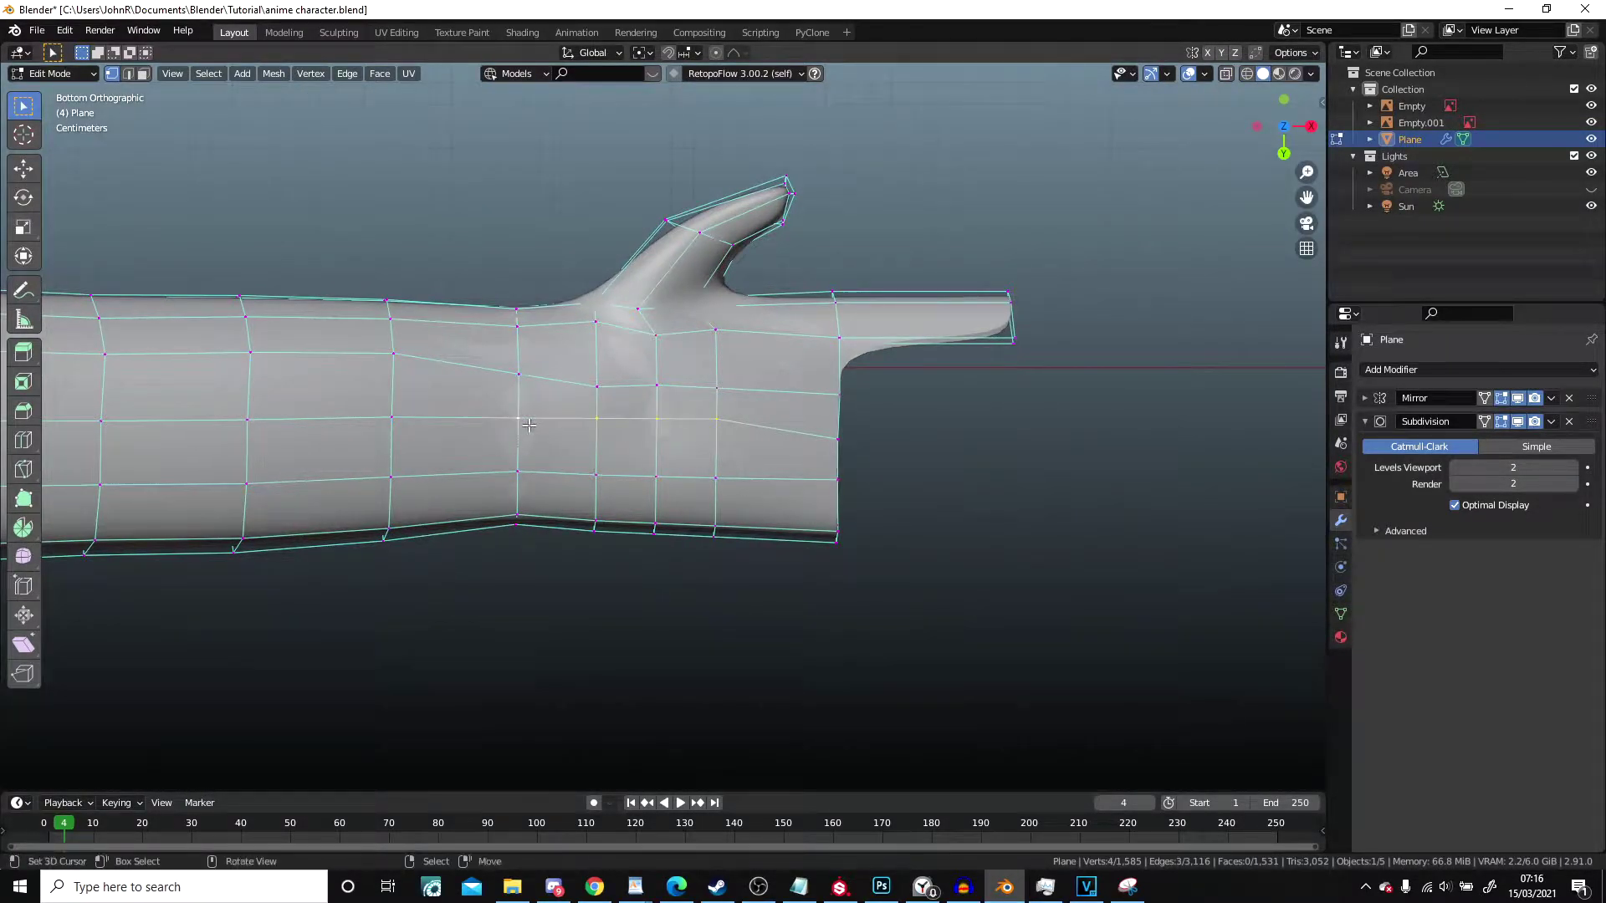
key(g)
key(g)
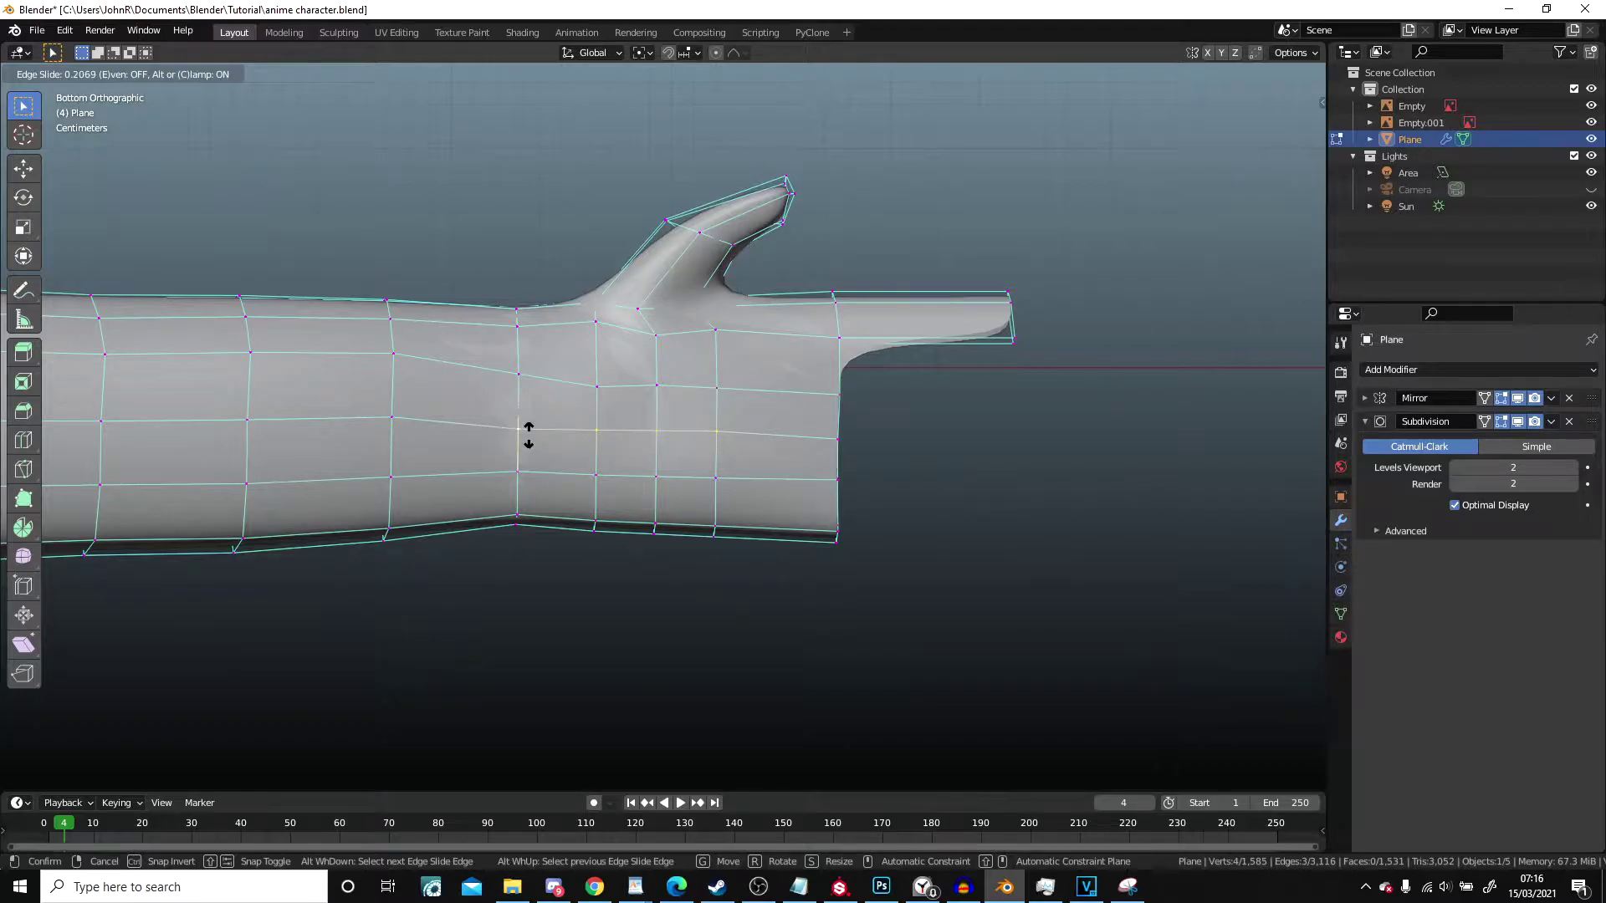
click(529, 435)
Step: Slide another vertex of the underside row, using wireframe to compare it with the opposite side, and return to solid shading
shift+middle_drag(528, 435, 799, 465)
scroll(801, 470, down, 4)
mouse_move(970, 465)
shift+middle_down()
mouse_move(624, 455)
mouse_move(721, 419)
shift+middle_up()
key(z)
click(532, 460)
scroll(532, 462, up, 5)
scroll(725, 426, up, 1)
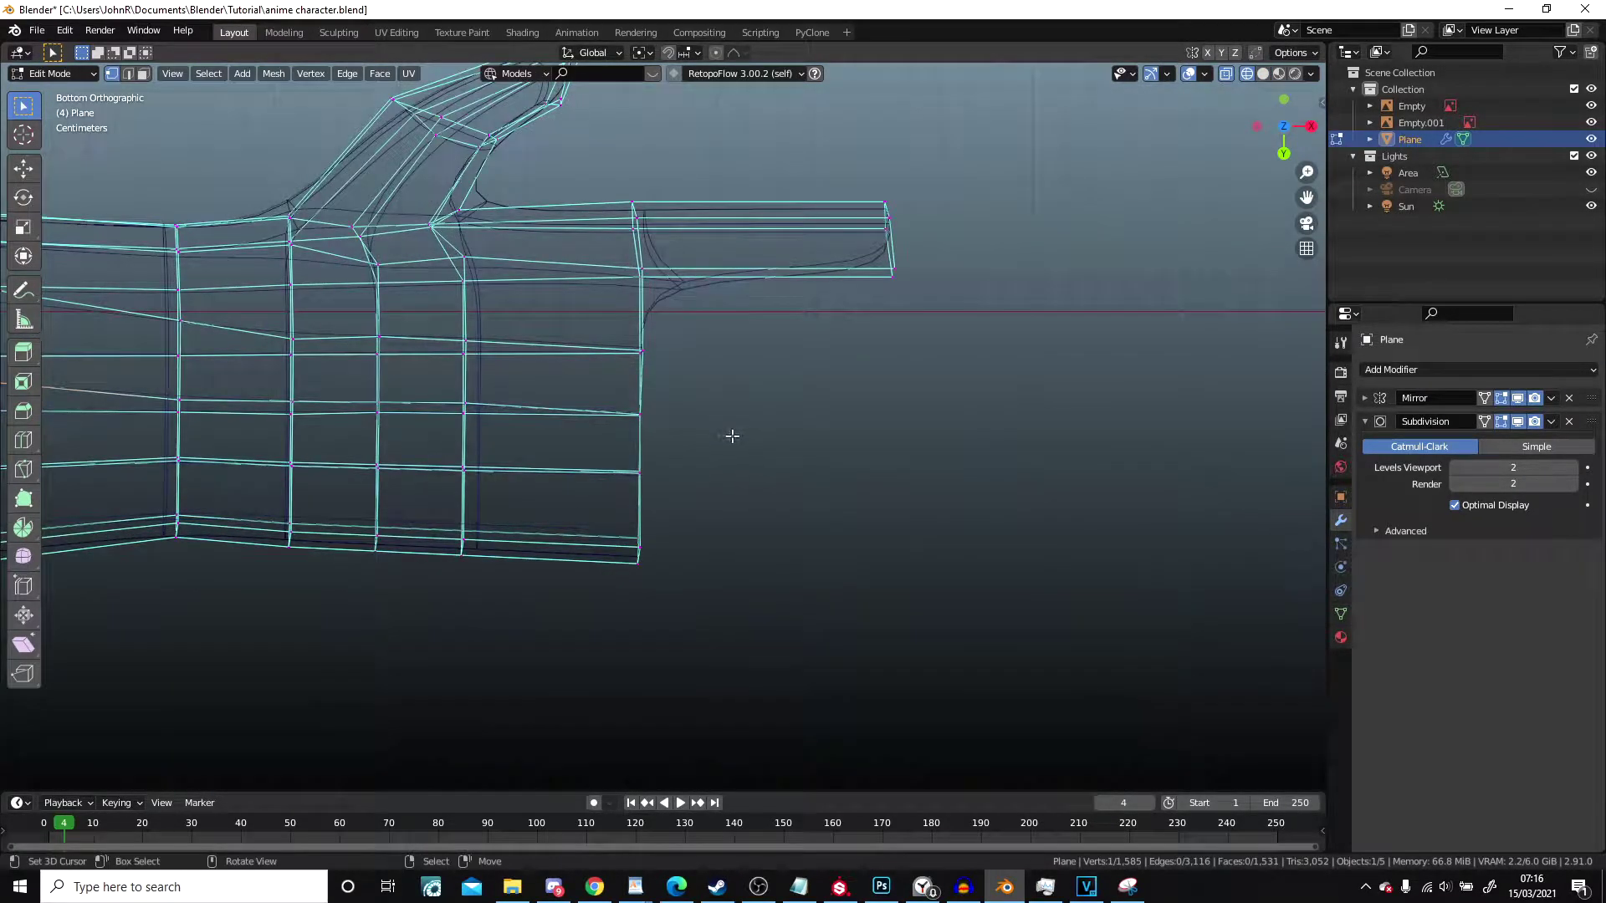
key(g)
key(g)
click(323, 404)
key(z)
click(659, 446)
Step: Fill the index finger's open inner side with a face, add a lengthwise loop cut, and move the new edge outward
mouse_move(770, 292)
middle_down()
mouse_move(661, 356)
mouse_move(567, 600)
mouse_move(644, 527)
mouse_move(602, 459)
mouse_move(590, 295)
middle_up()
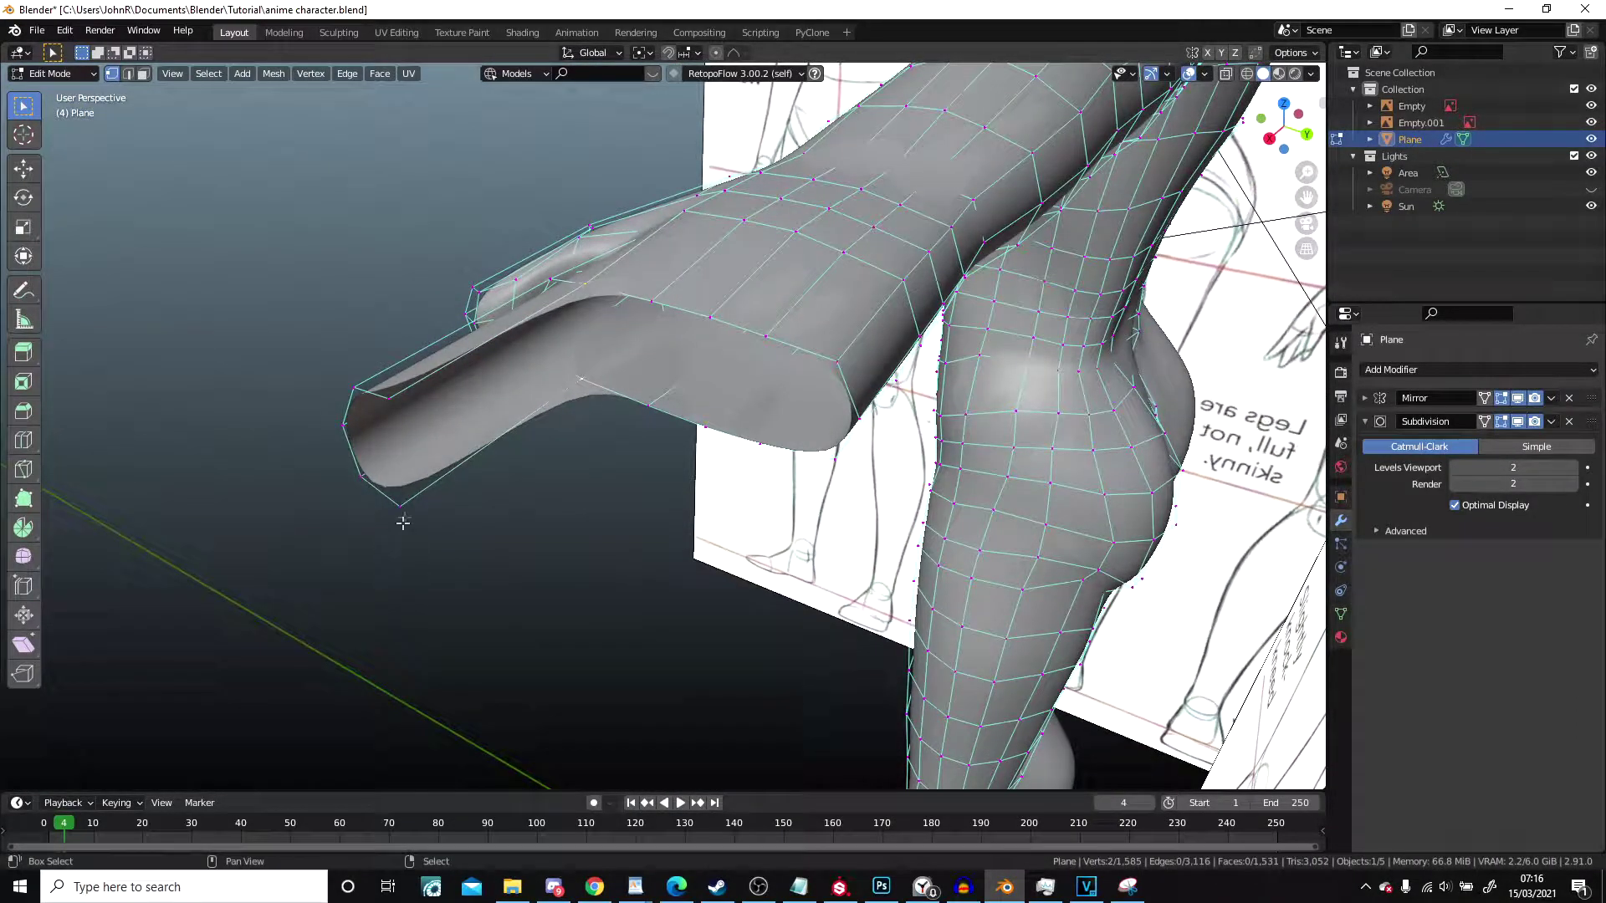
key(f)
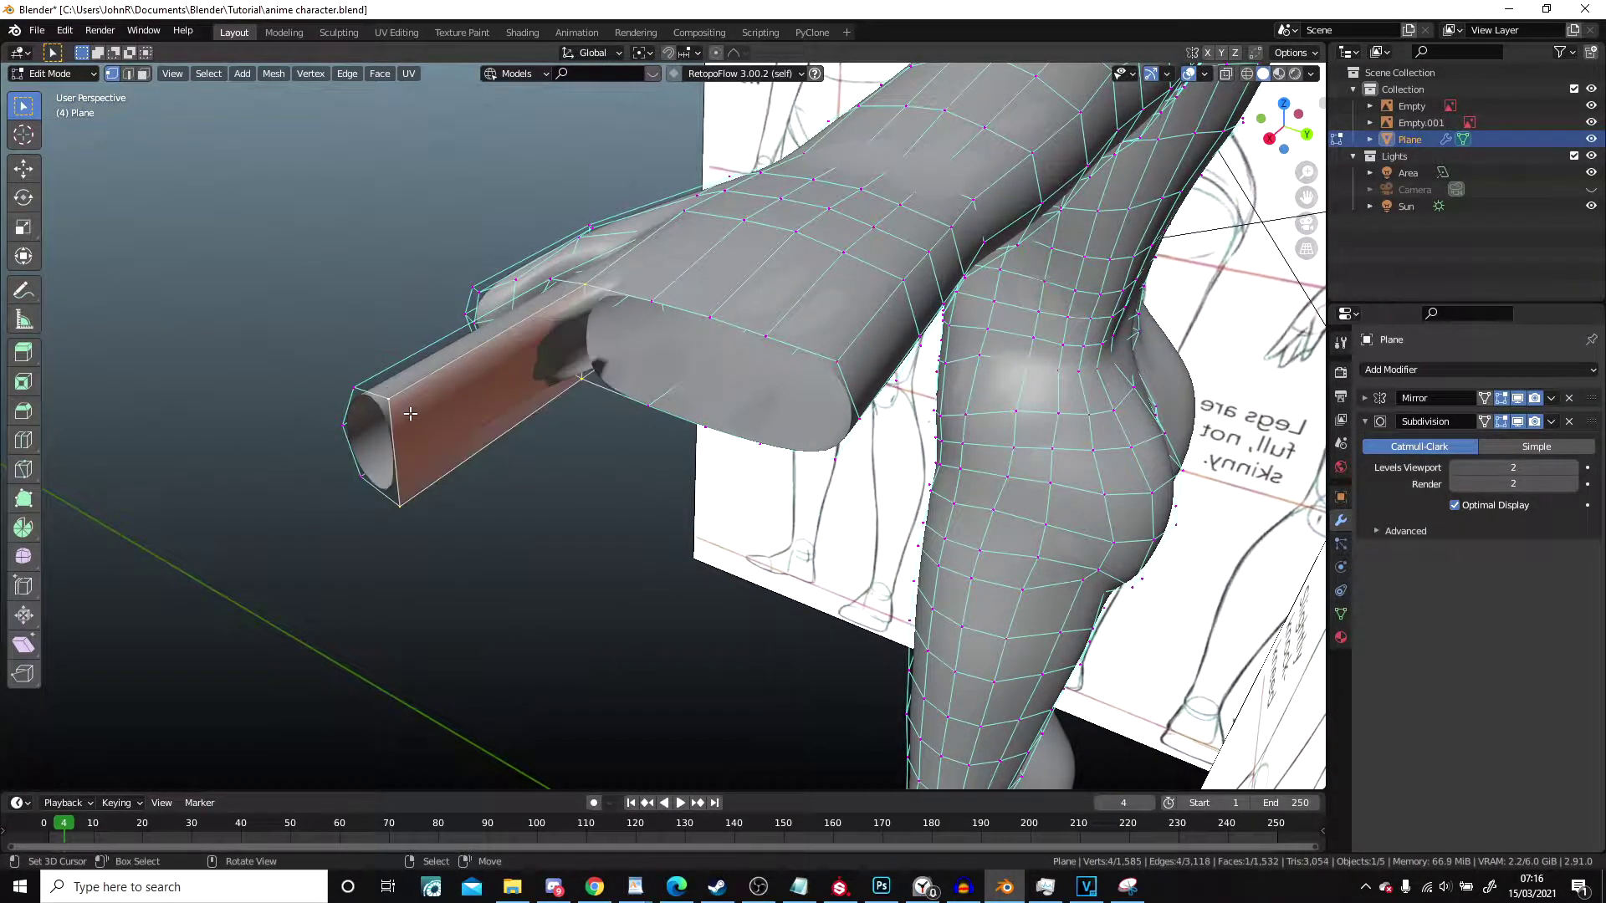
key(ctrl+r)
click(422, 435)
middle_drag(423, 436, 602, 399)
key(g)
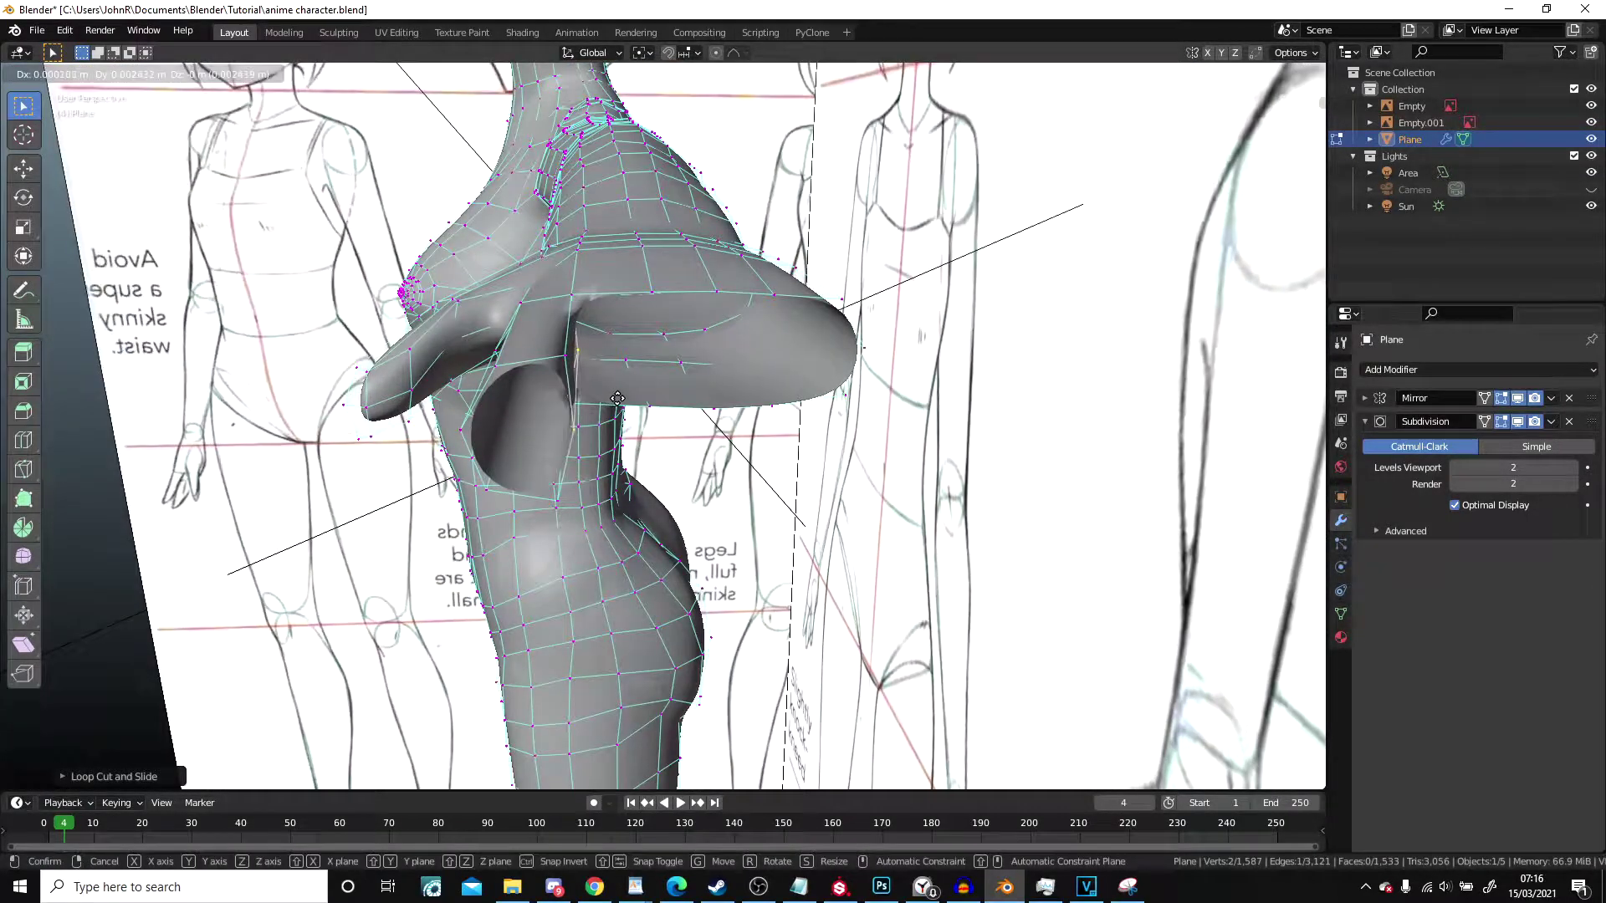
click(620, 398)
Step: Close the open tip of the index finger with two faces
right_click(464, 432)
middle_drag(463, 431, 405, 469)
shift+right_click(385, 406)
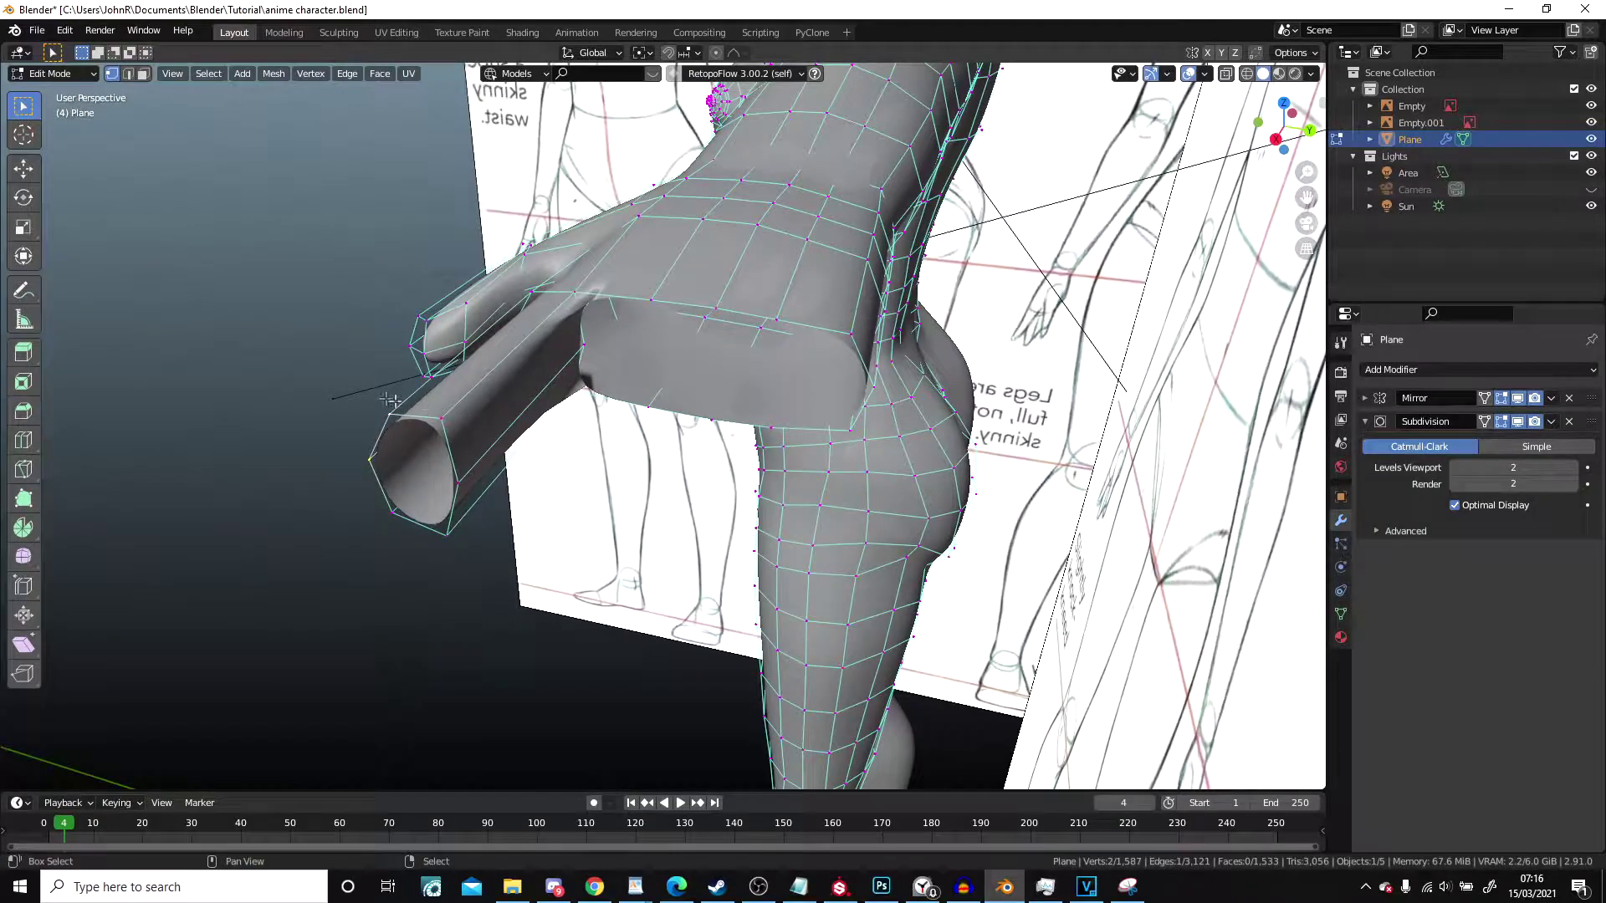
key(f)
right_click(463, 482)
key(f)
Step: Try extruding from the palm opening beside the index finger's base, and undo the extrusion
middle_drag(374, 465, 662, 357)
middle_drag(564, 274, 447, 322)
shift+right_click(556, 280)
key(e)
click(333, 416)
key(ctrl+z)
Step: Move the vertex at the index finger's base, beside the palm opening, to refine where the finger joins the palm
scroll(586, 329, up, 4)
key(g)
click(539, 381)
scroll(541, 384, down, 4)
middle_drag(594, 452, 676, 327)
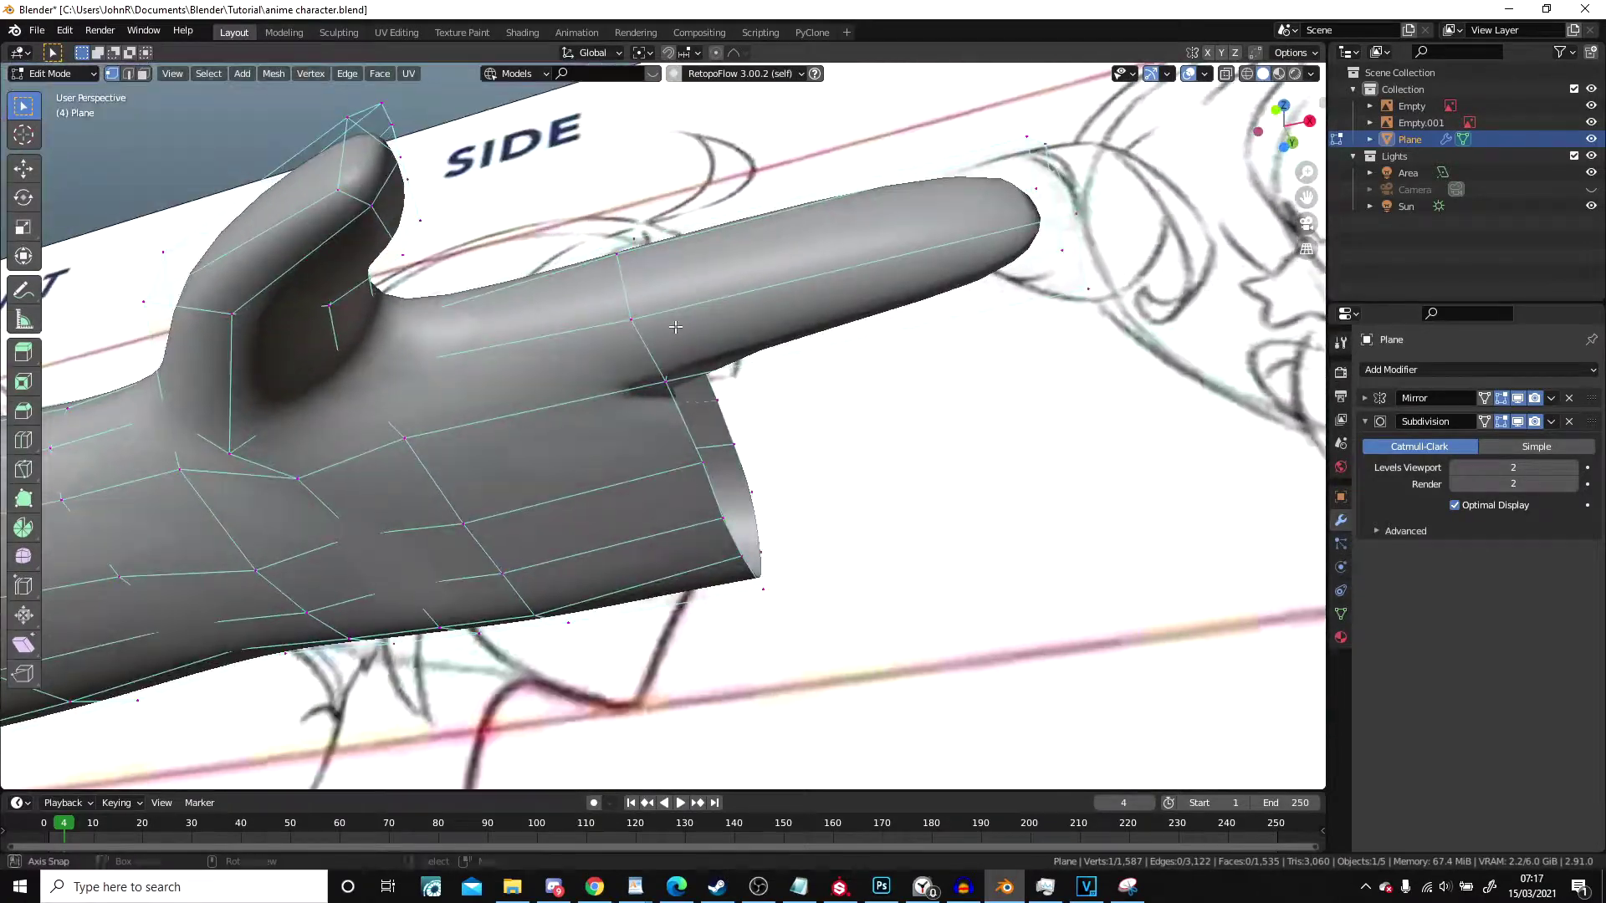
Step: Select the whole index finger in see-through display and scale it along the Z axis
middle_drag(668, 415, 718, 493)
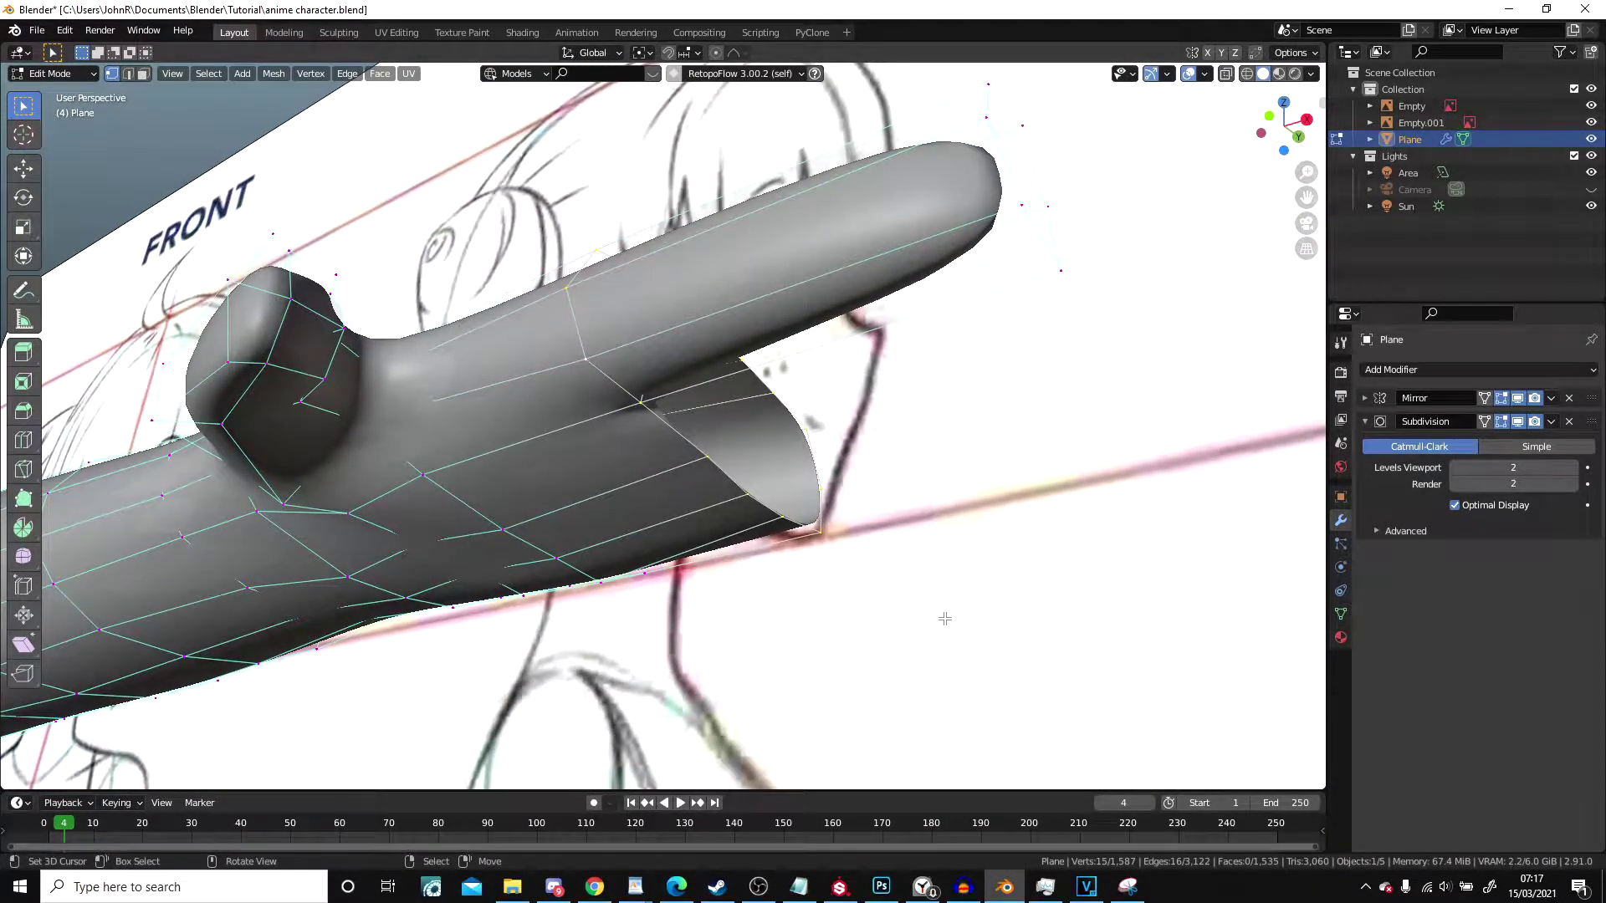
middle_drag(931, 520, 995, 544)
key(z)
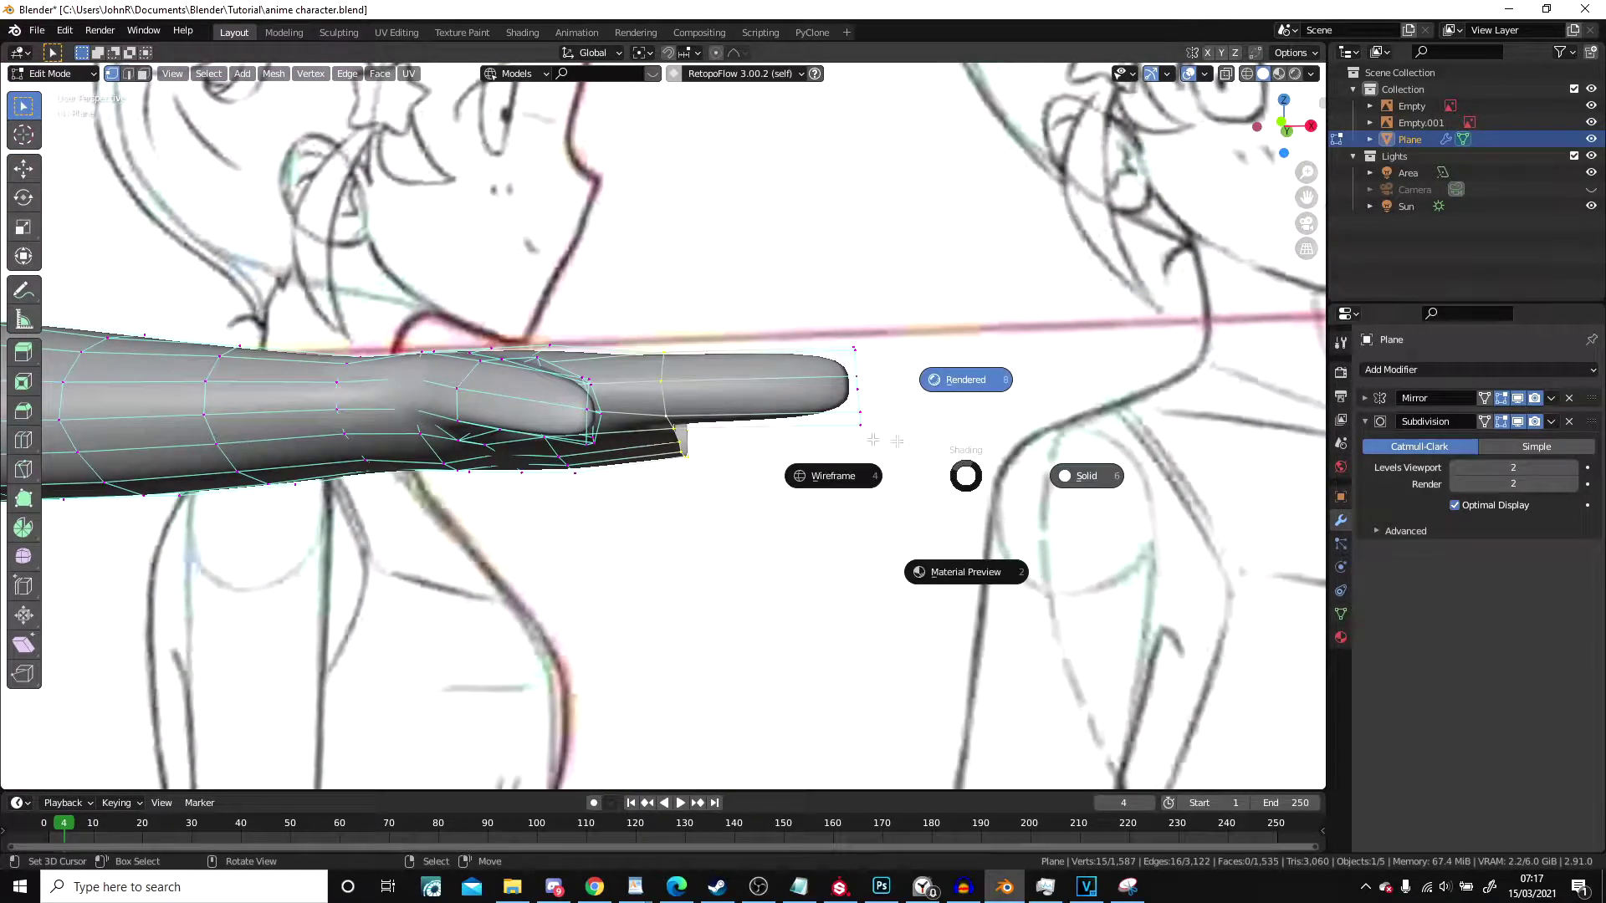
click(965, 378)
key(c)
drag(870, 424, 873, 506)
right_click(875, 492)
key(z)
click(962, 481)
scroll(995, 456, up, 4)
key(z)
click(888, 454)
mouse_move(884, 454)
middle_down()
mouse_move(900, 591)
mouse_move(1116, 588)
mouse_move(1061, 437)
mouse_move(1086, 391)
mouse_move(1132, 499)
middle_up()
key(z)
click(1094, 558)
key(s)
key(z)
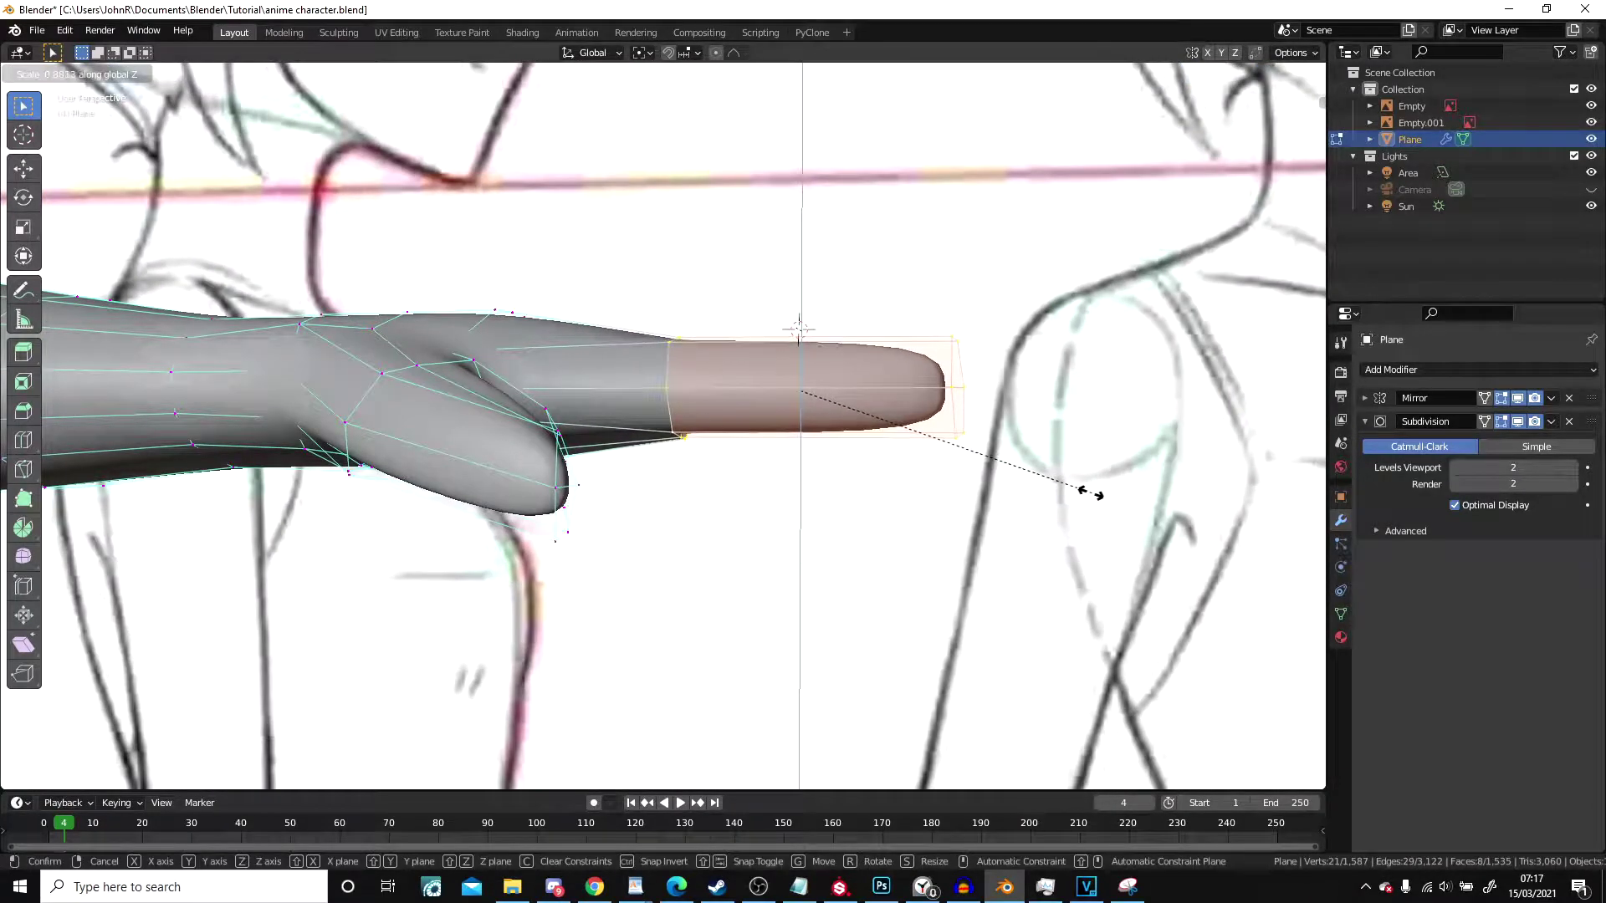
Step: Rotate and move the index finger in side view so it lines up with the palm
key(r)
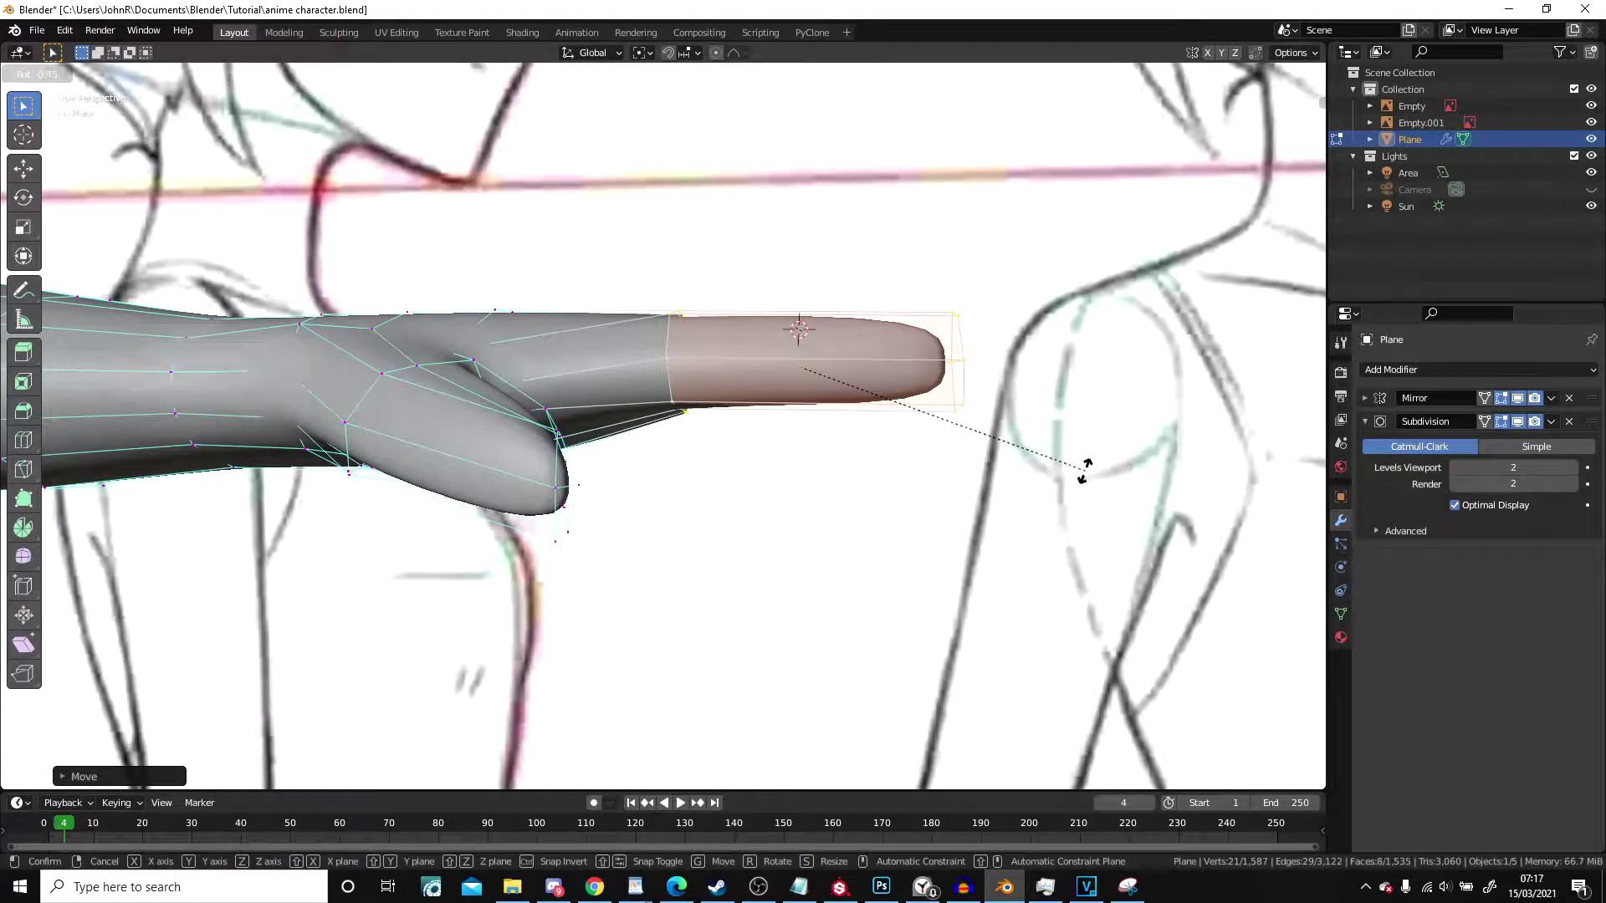
click(1082, 490)
key(g)
click(1080, 500)
key(Tab)
middle_drag(1080, 500, 756, 477)
key(Tab)
scroll(643, 425, up, 4)
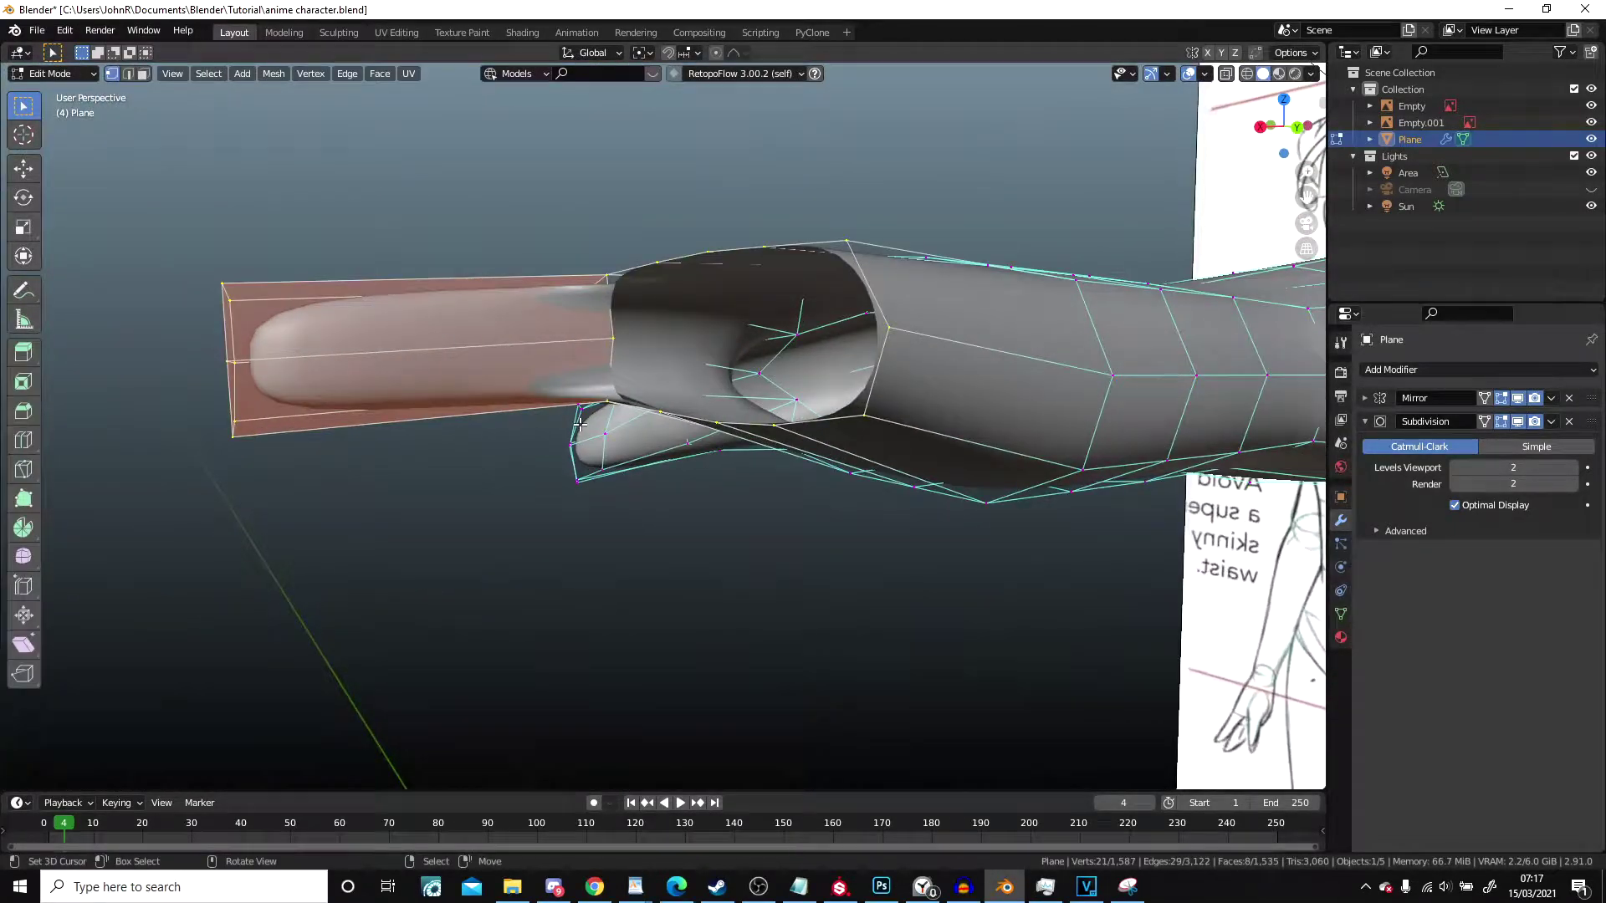
Step: Raise the lower edge at the index finger's tip along the Z axis, working in wireframe display
key(alt+a)
middle_drag(643, 424, 331, 401)
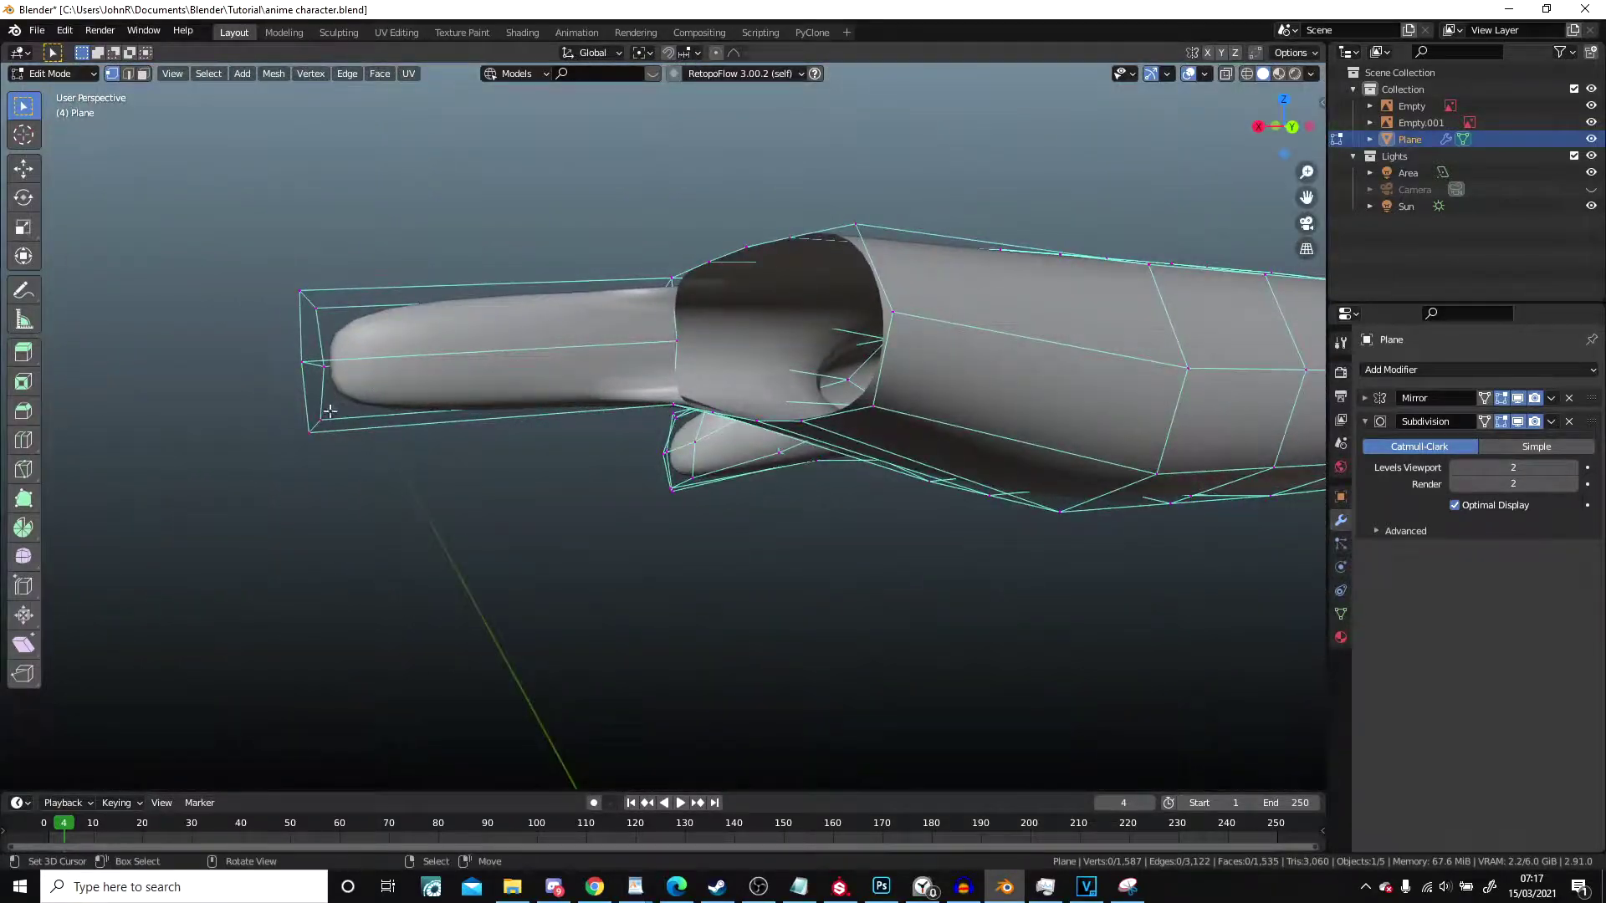
key(shift+z)
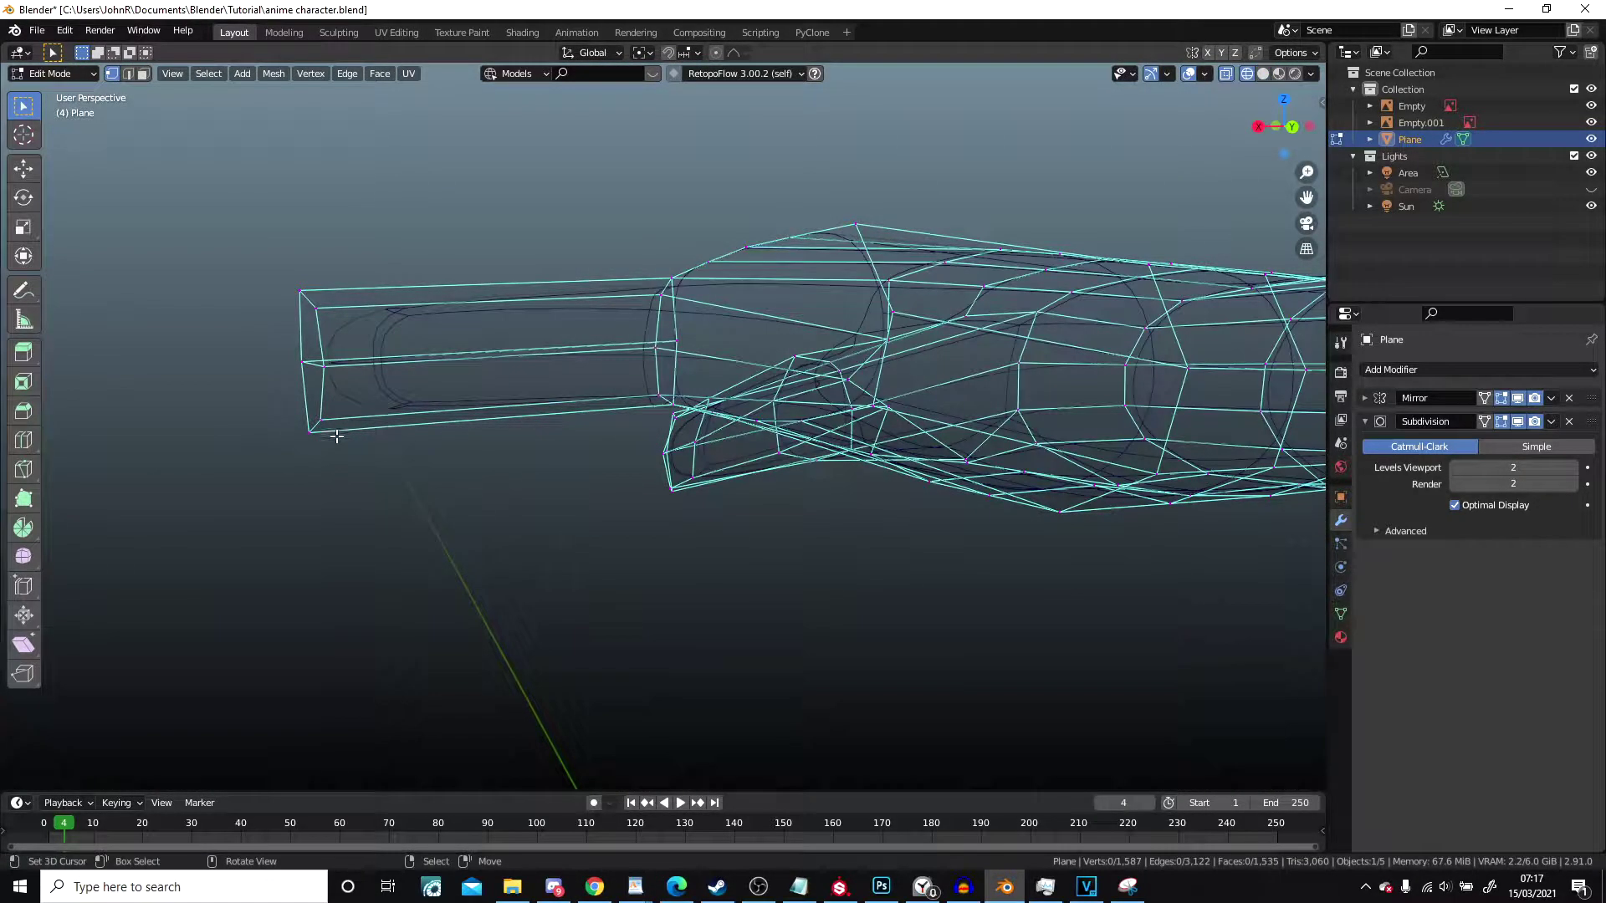
key(c)
right_click(321, 443)
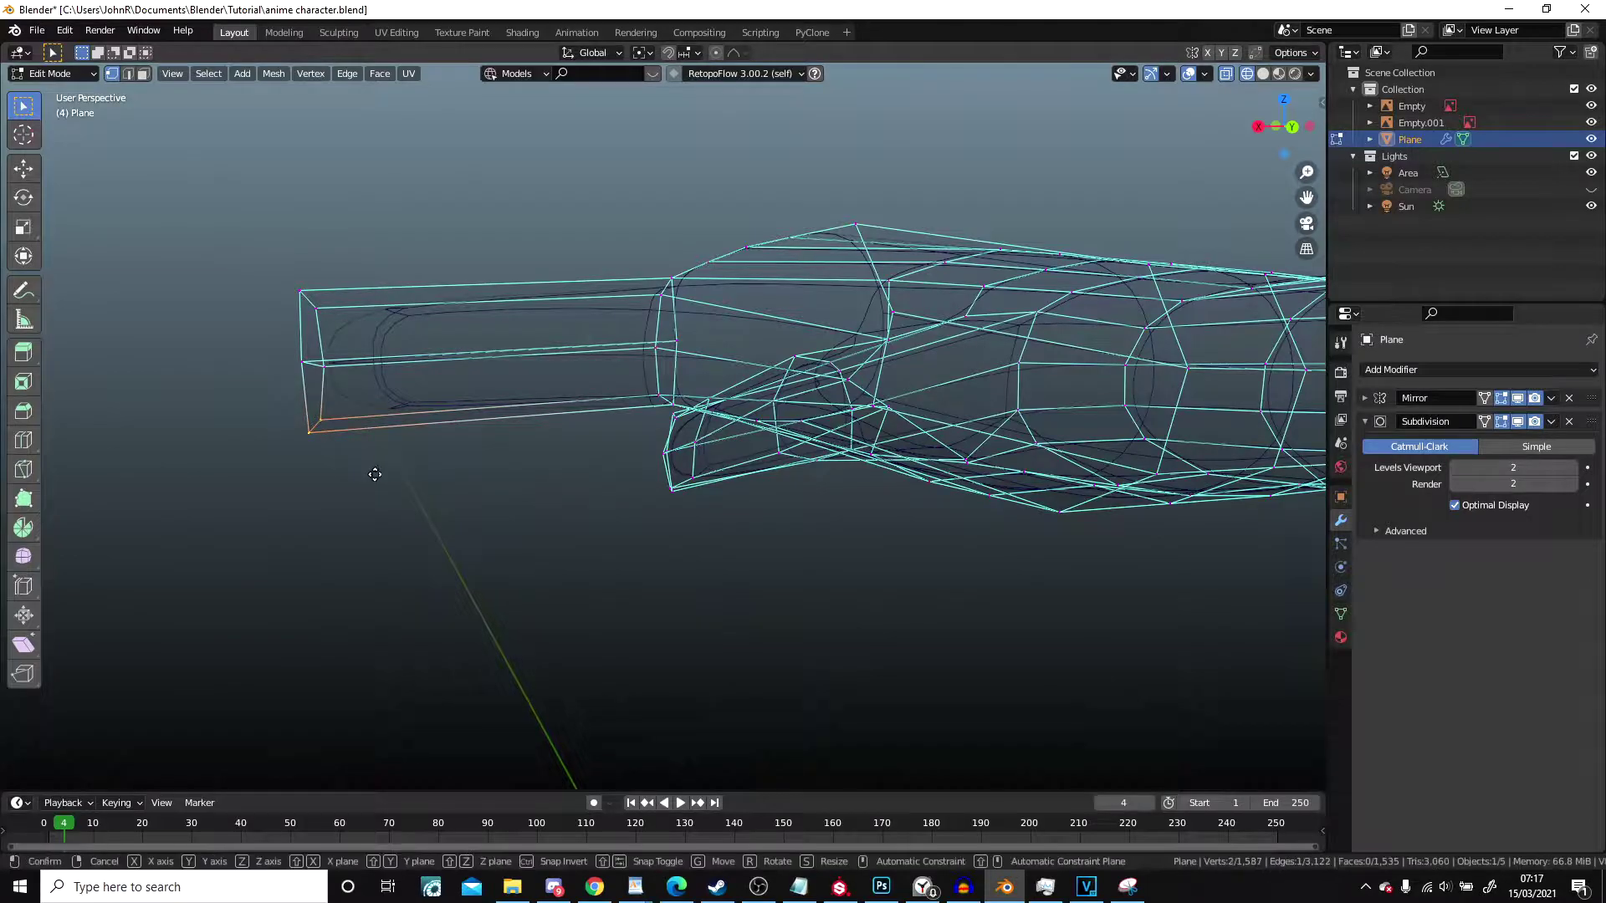
key(g)
key(z)
click(374, 457)
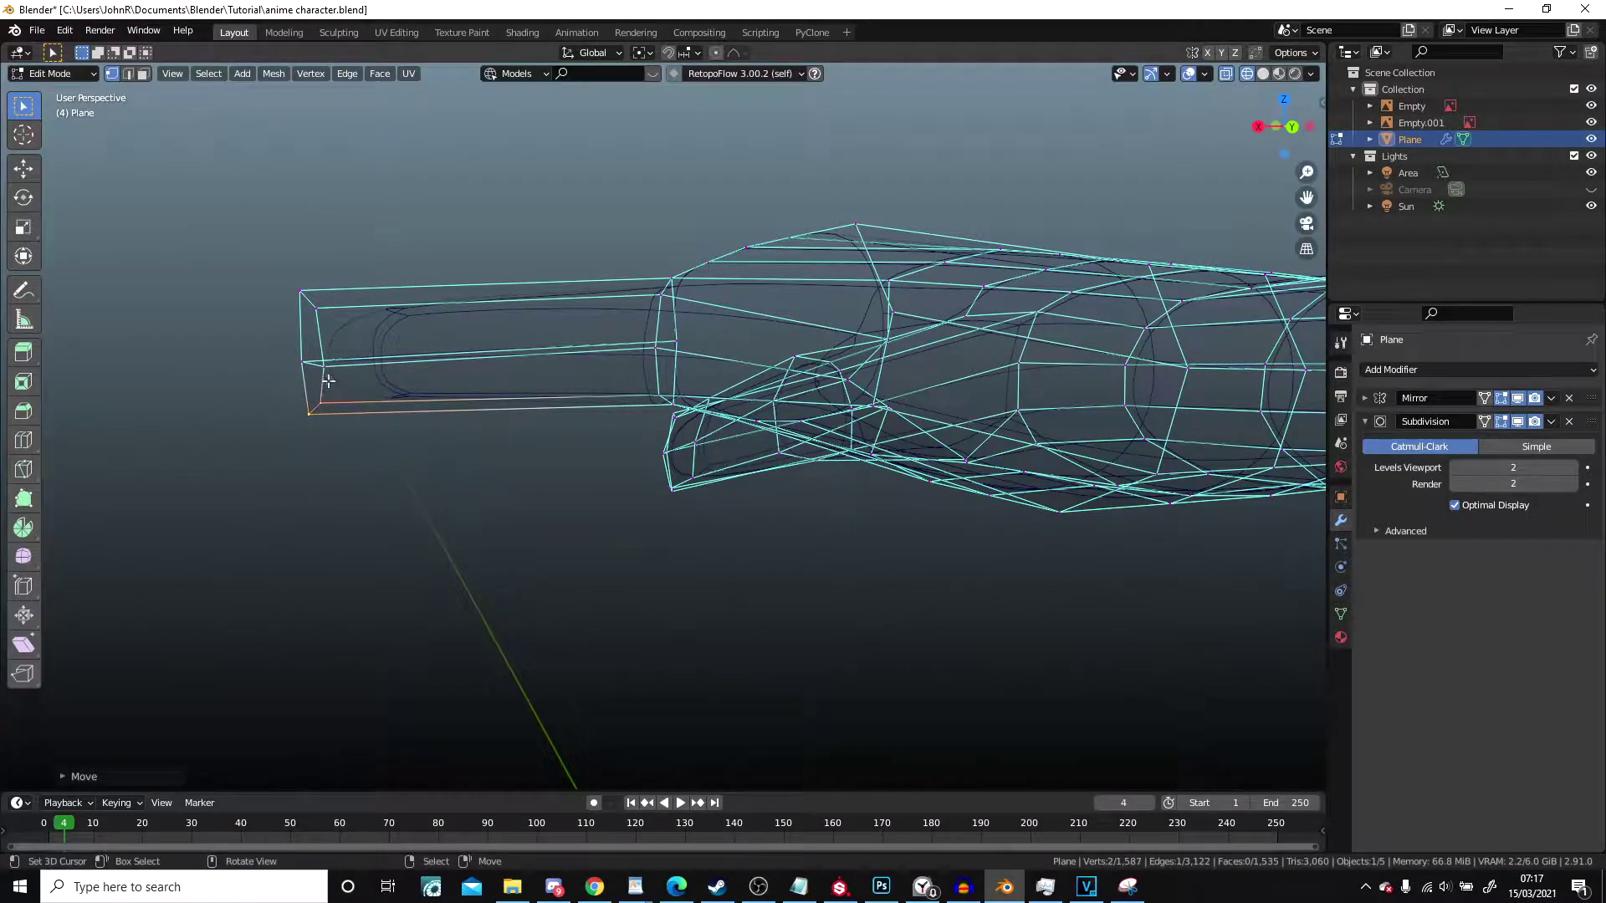
Step: Shift the middle and upper parts of the index finger's tip along the Z axis to taper it
key(g)
key(z)
click(407, 442)
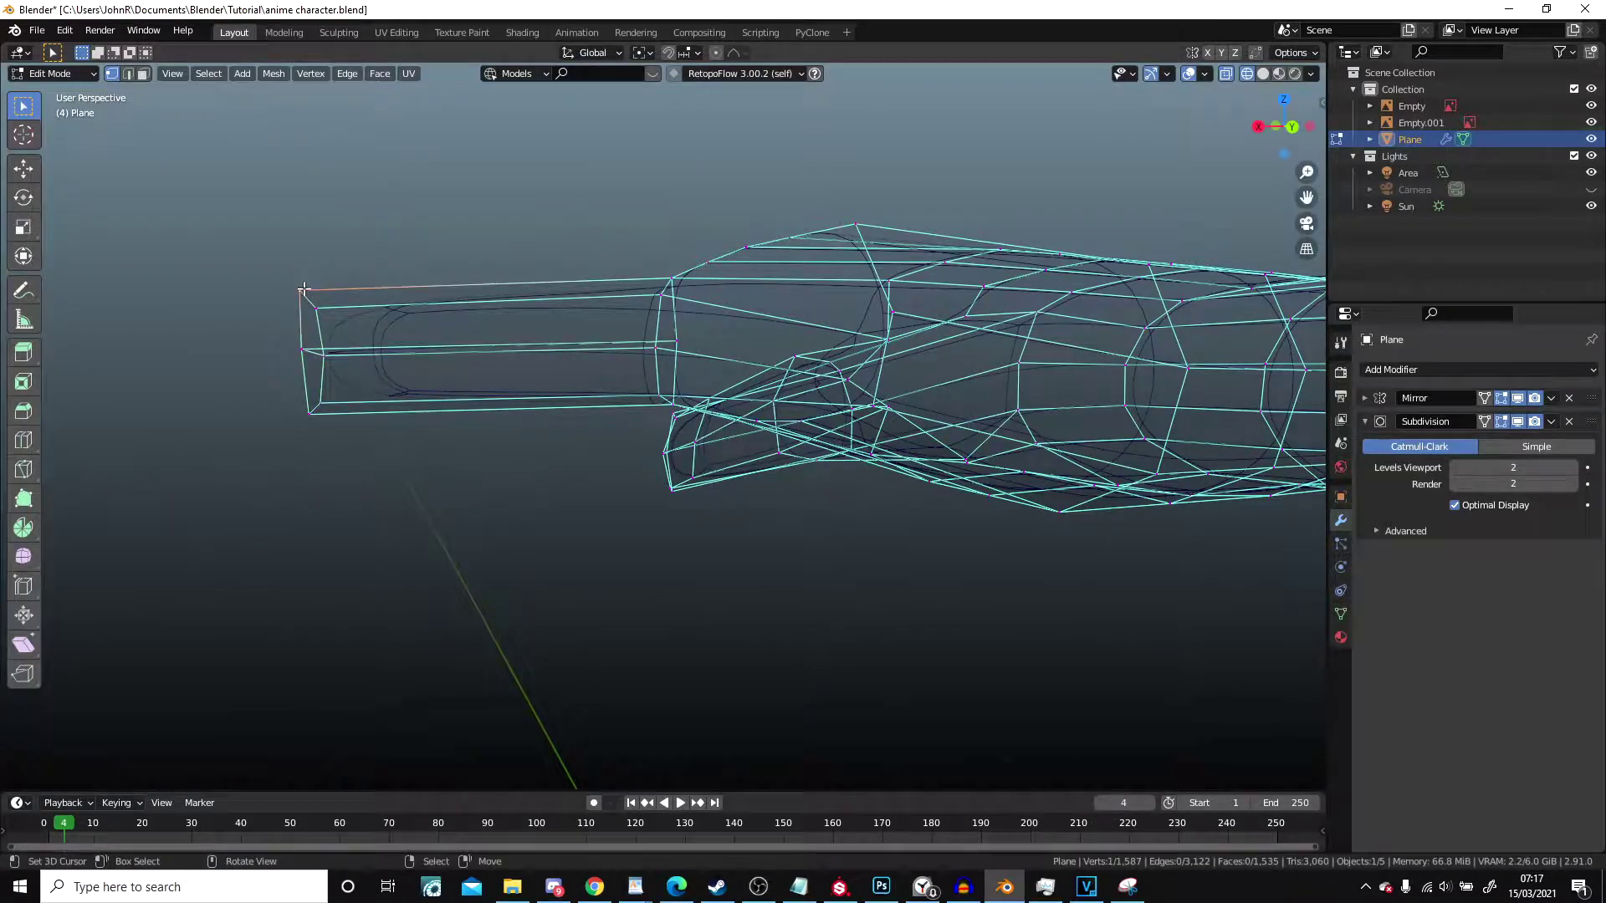
key(g)
key(z)
click(326, 310)
key(Tab)
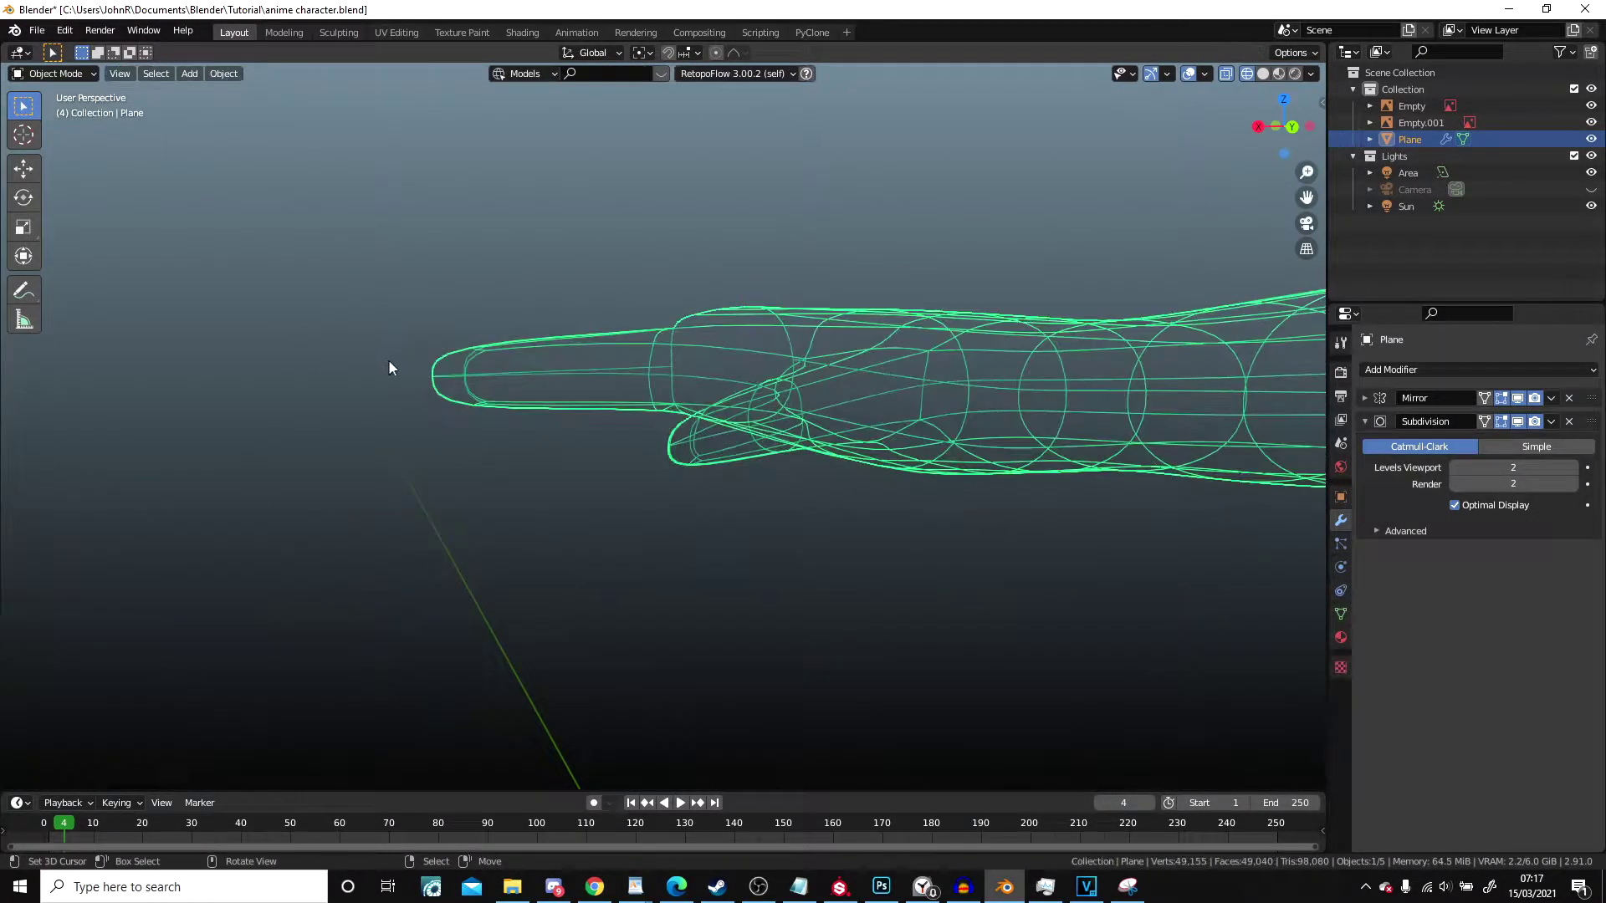
Step: Delete the loop of faces running lengthwise around the index finger
key(z)
click(623, 383)
mouse_move(655, 378)
middle_down()
mouse_move(763, 400)
mouse_move(644, 387)
mouse_move(862, 402)
mouse_move(953, 360)
middle_up()
key(Tab)
scroll(953, 343, up, 3)
middle_drag(821, 340, 477, 527)
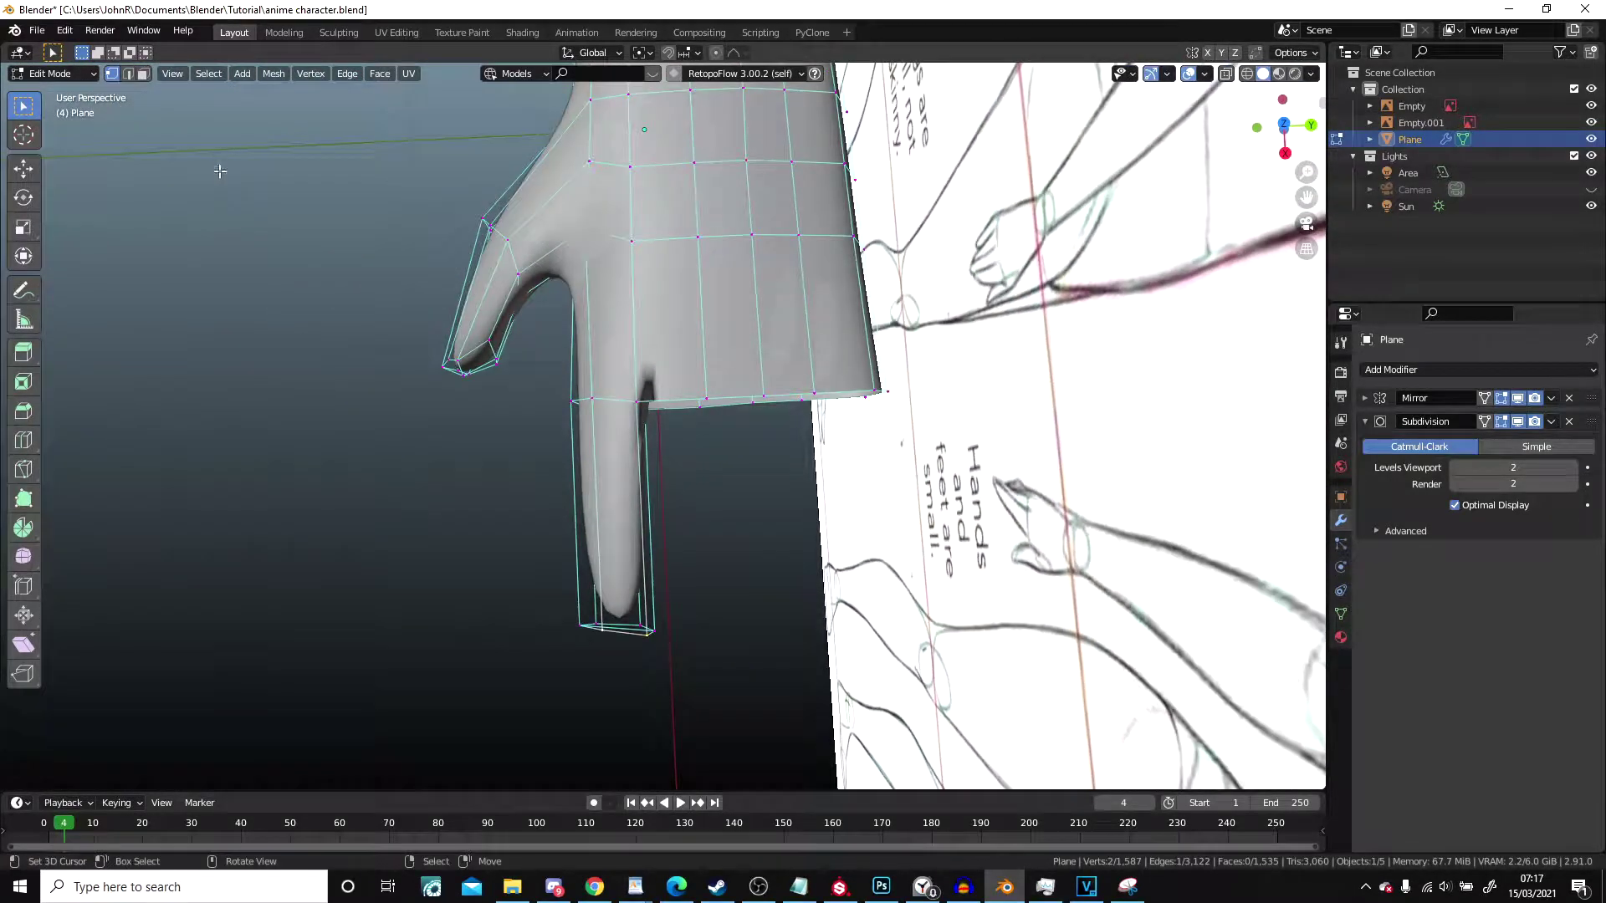
alt+right_click(605, 450)
key(x)
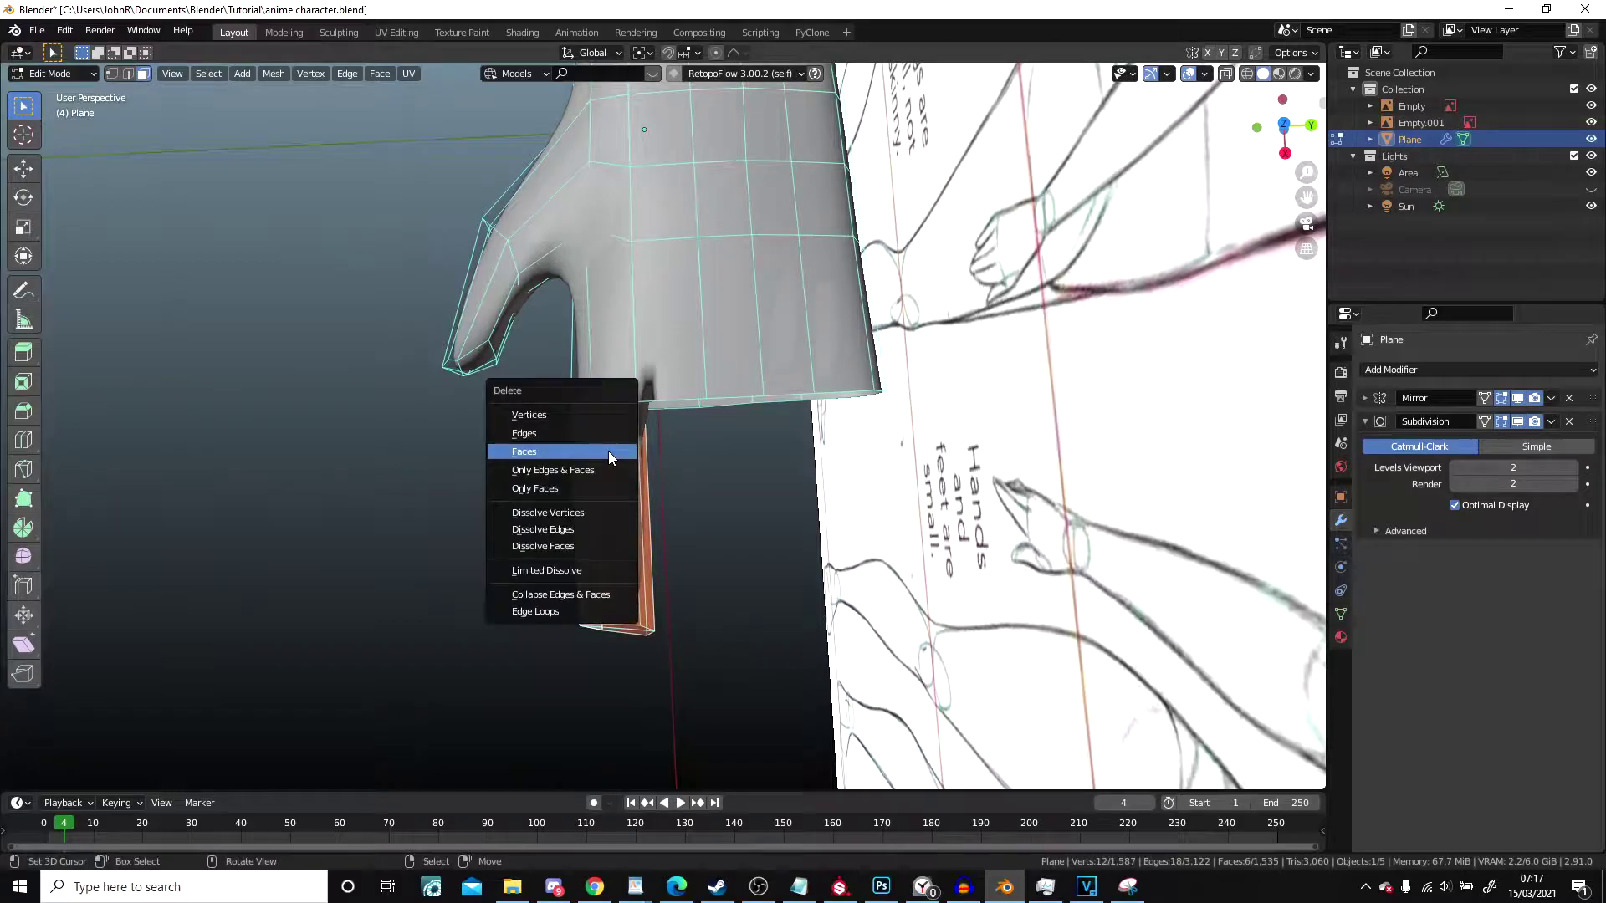
click(609, 452)
Step: Delete the remaining index finger geometry so the palm ends in one open rim
scroll(609, 452, up, 2)
ctrl+middle_drag(608, 408, 611, 724)
key(shift+z)
key(c)
click(632, 597)
right_click(632, 597)
key(x)
click(631, 596)
key(shift+z)
Step: Select the face loop at the palm's open end and scale it along the Z axis
middle_drag(655, 581, 786, 436)
alt+right_click(763, 431)
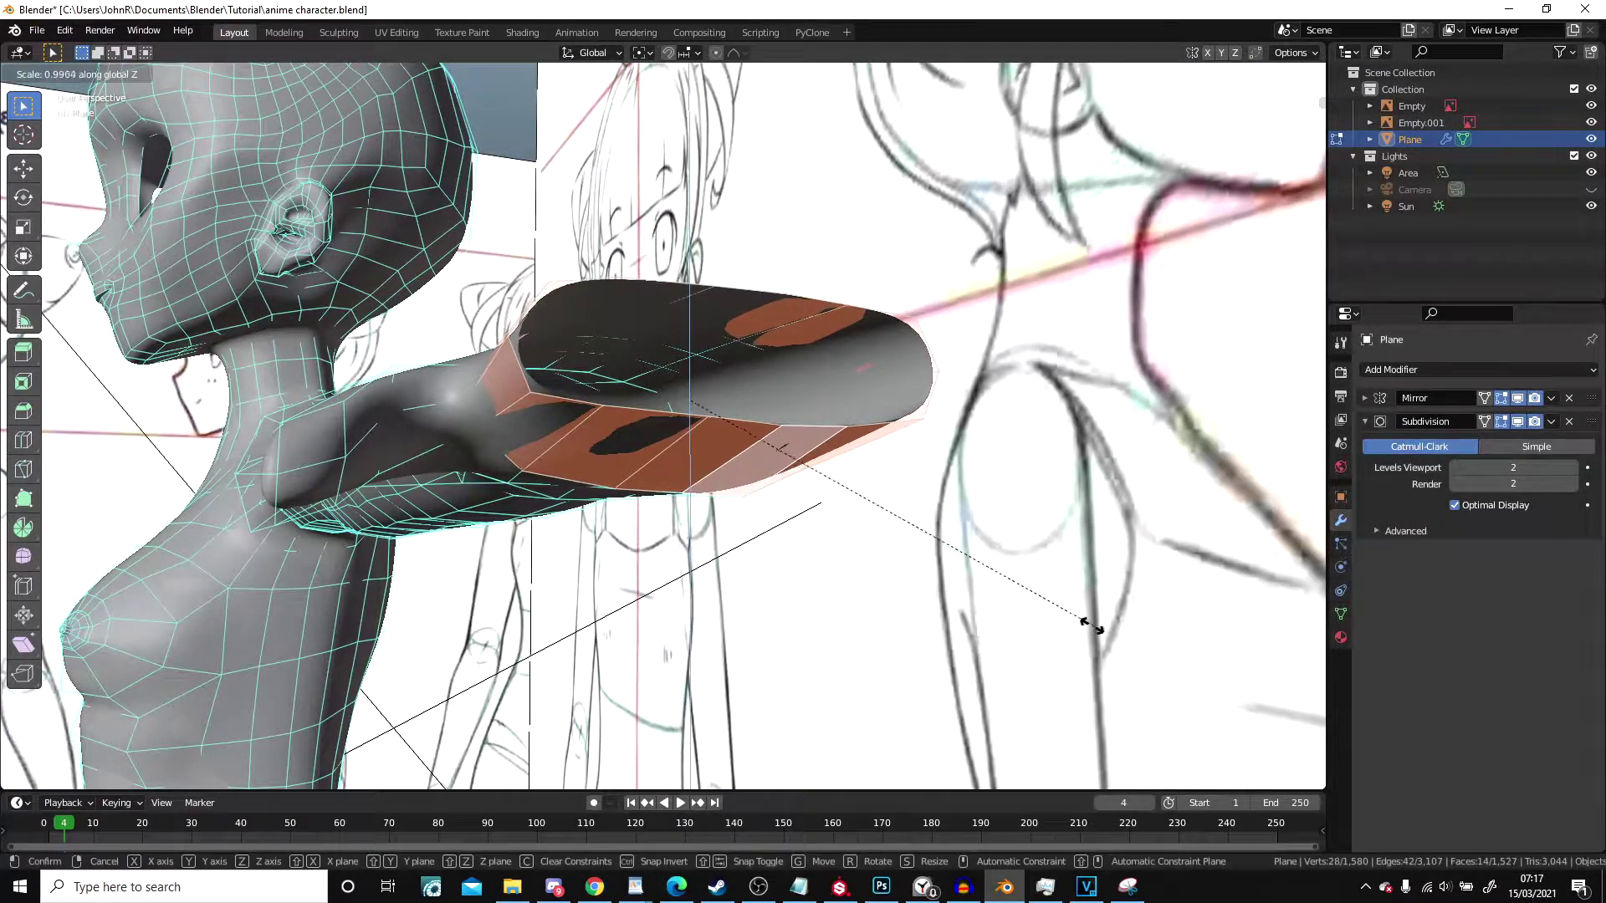
key(Tab)
middle_drag(1047, 613, 696, 416)
key(Tab)
scroll(677, 473, up, 2)
scroll(657, 445, down, 2)
Step: Try to edge-slide the lengthwise edges on the last section of the palm in top view
key(KP_7)
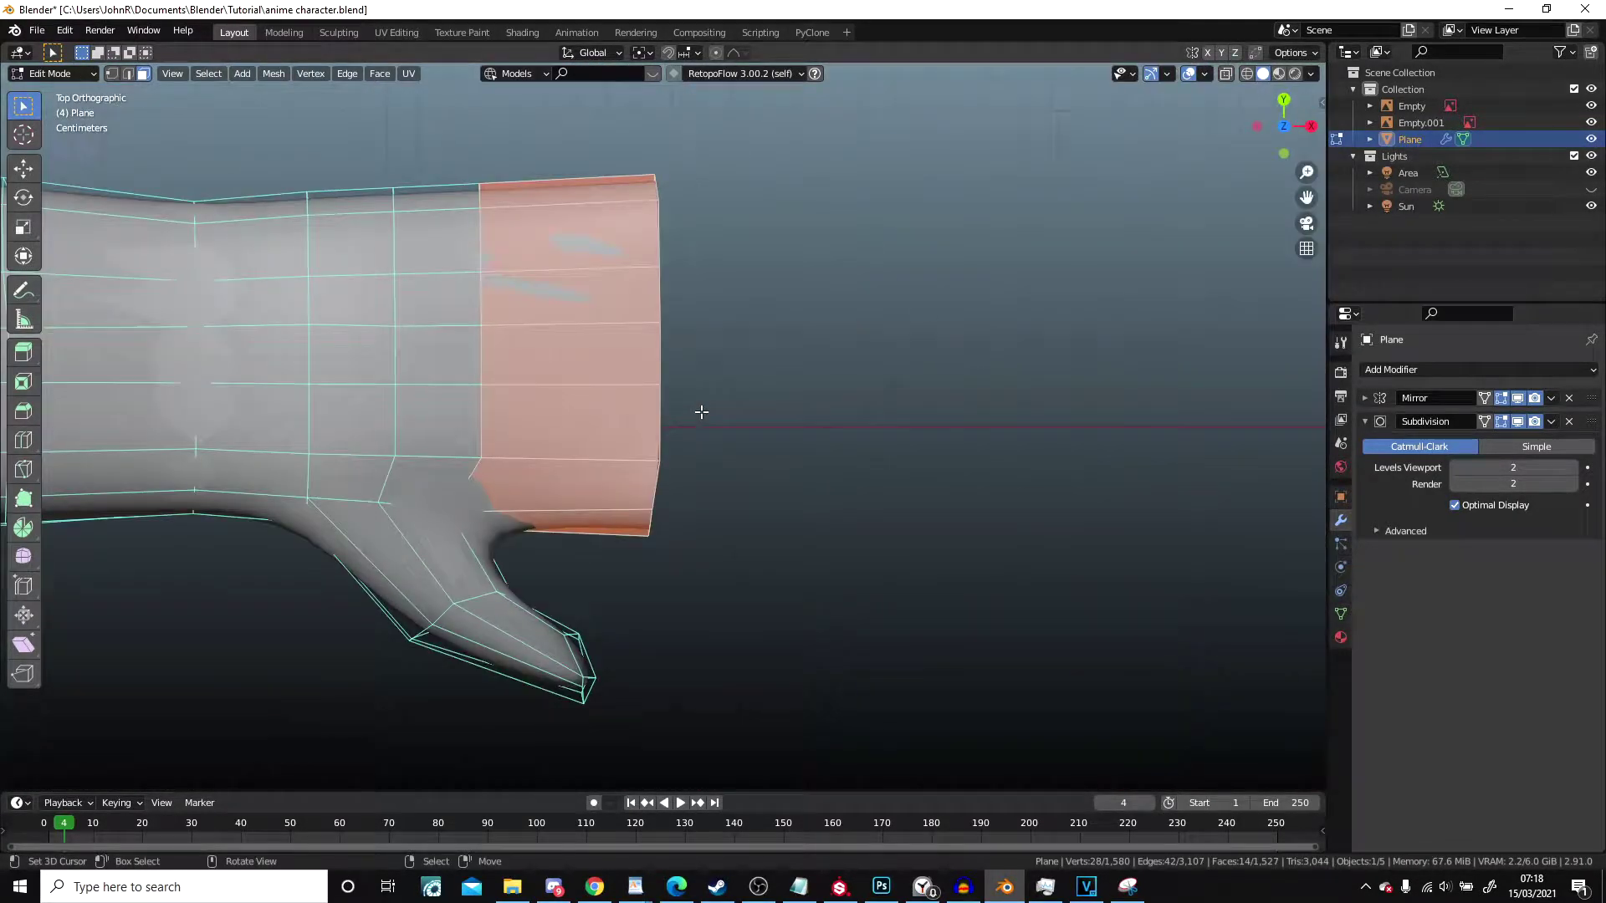
scroll(699, 413, up, 5)
click(123, 75)
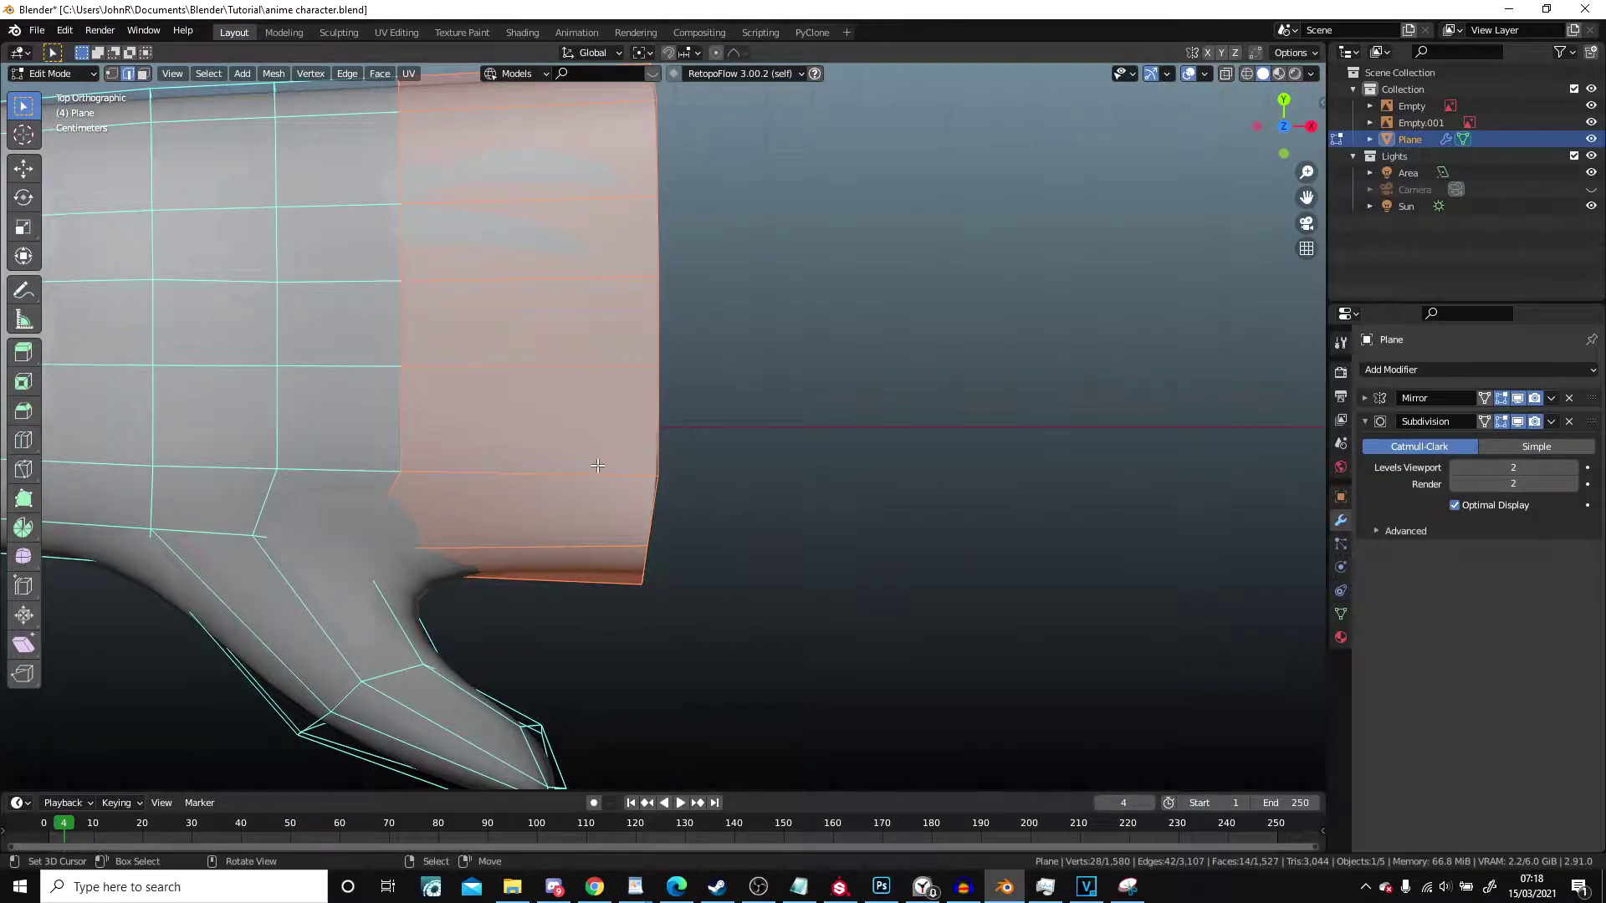
click(597, 474)
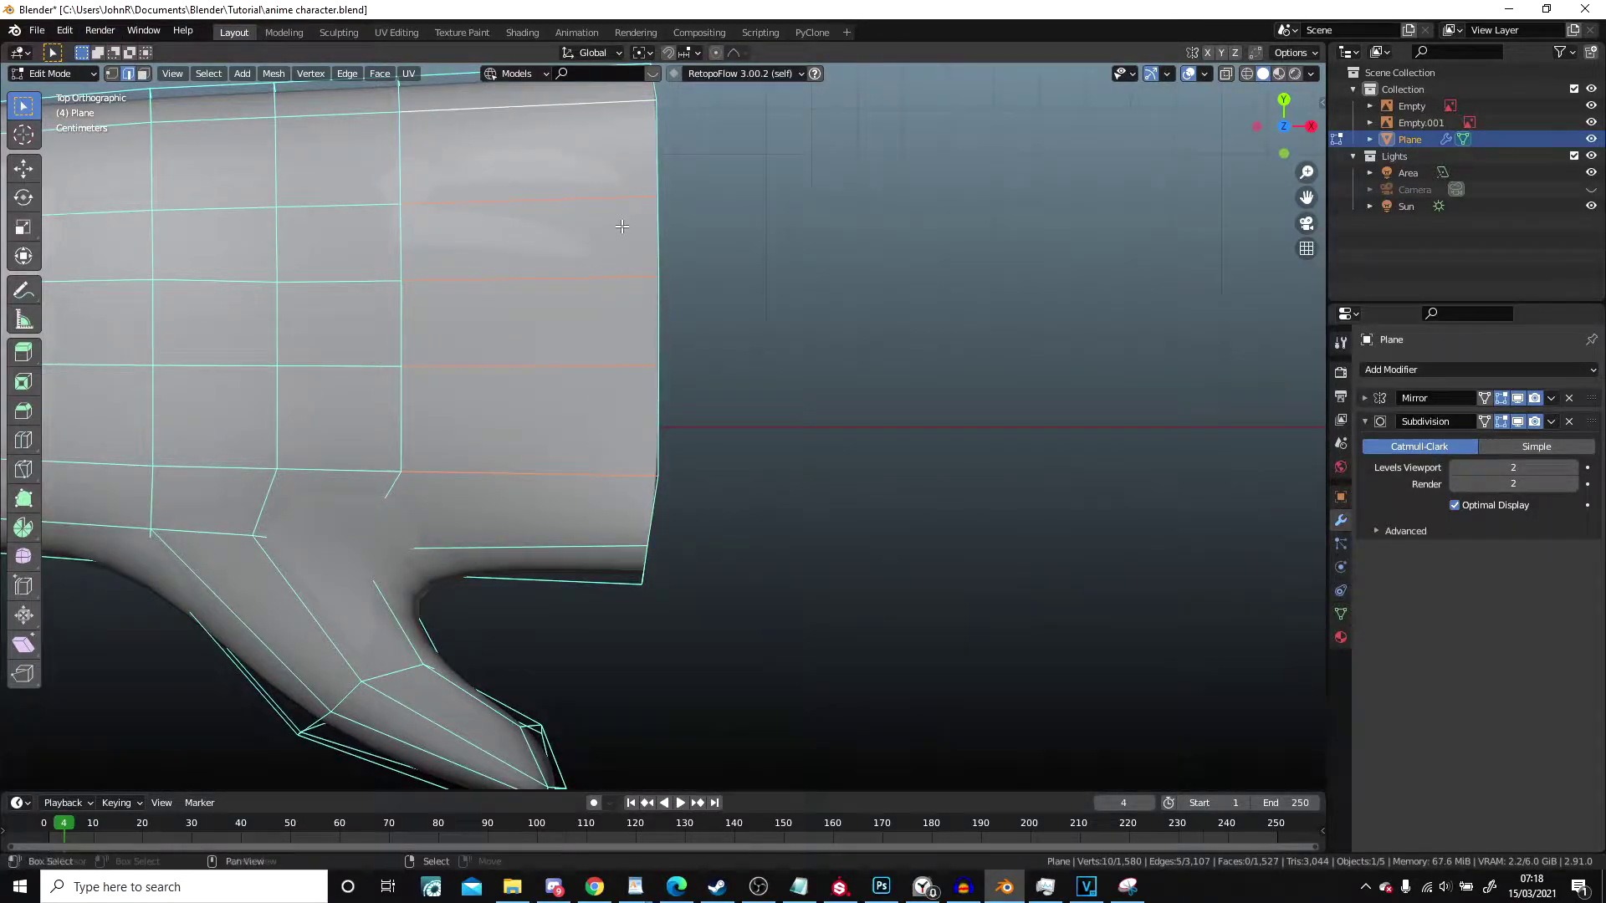
scroll(735, 407, down, 3)
scroll(747, 506, up, 3)
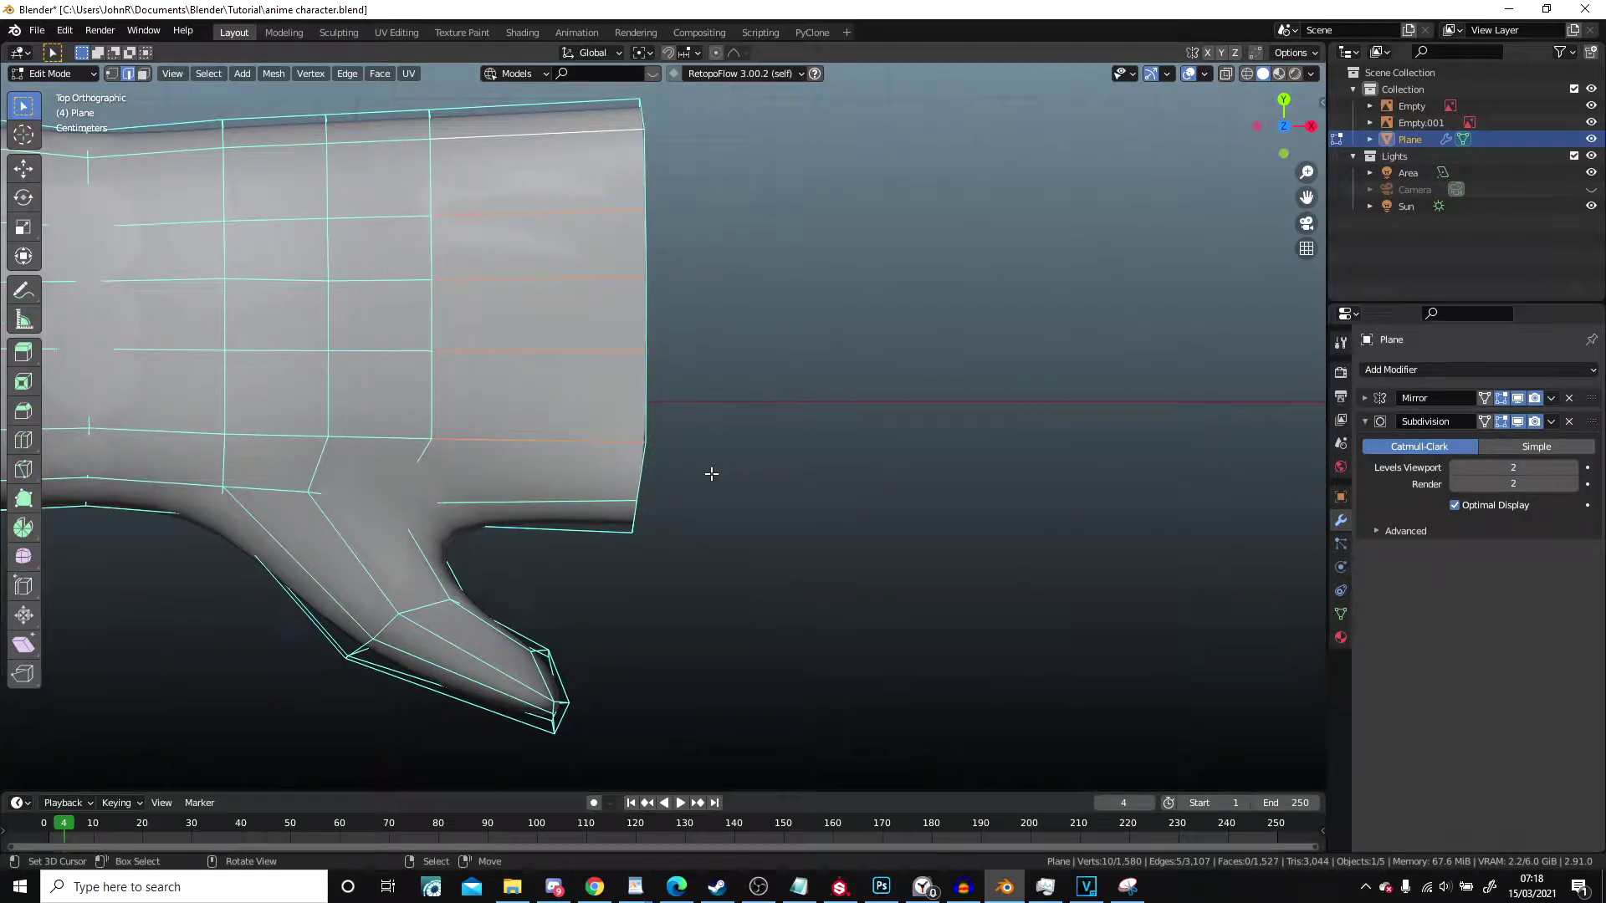
key(g)
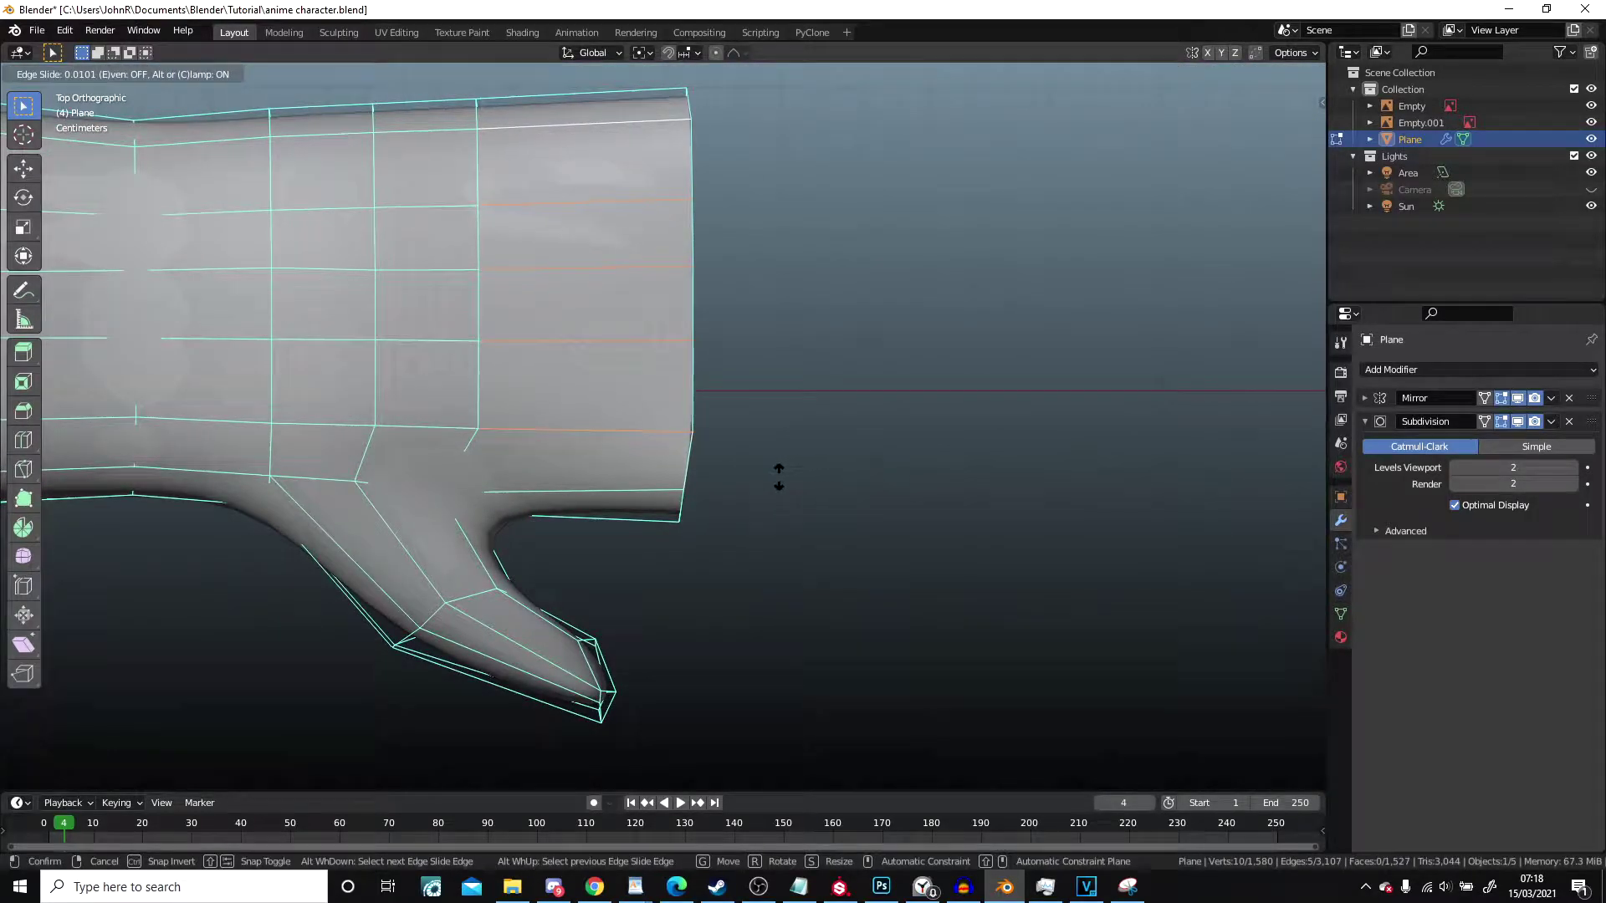
click(789, 468)
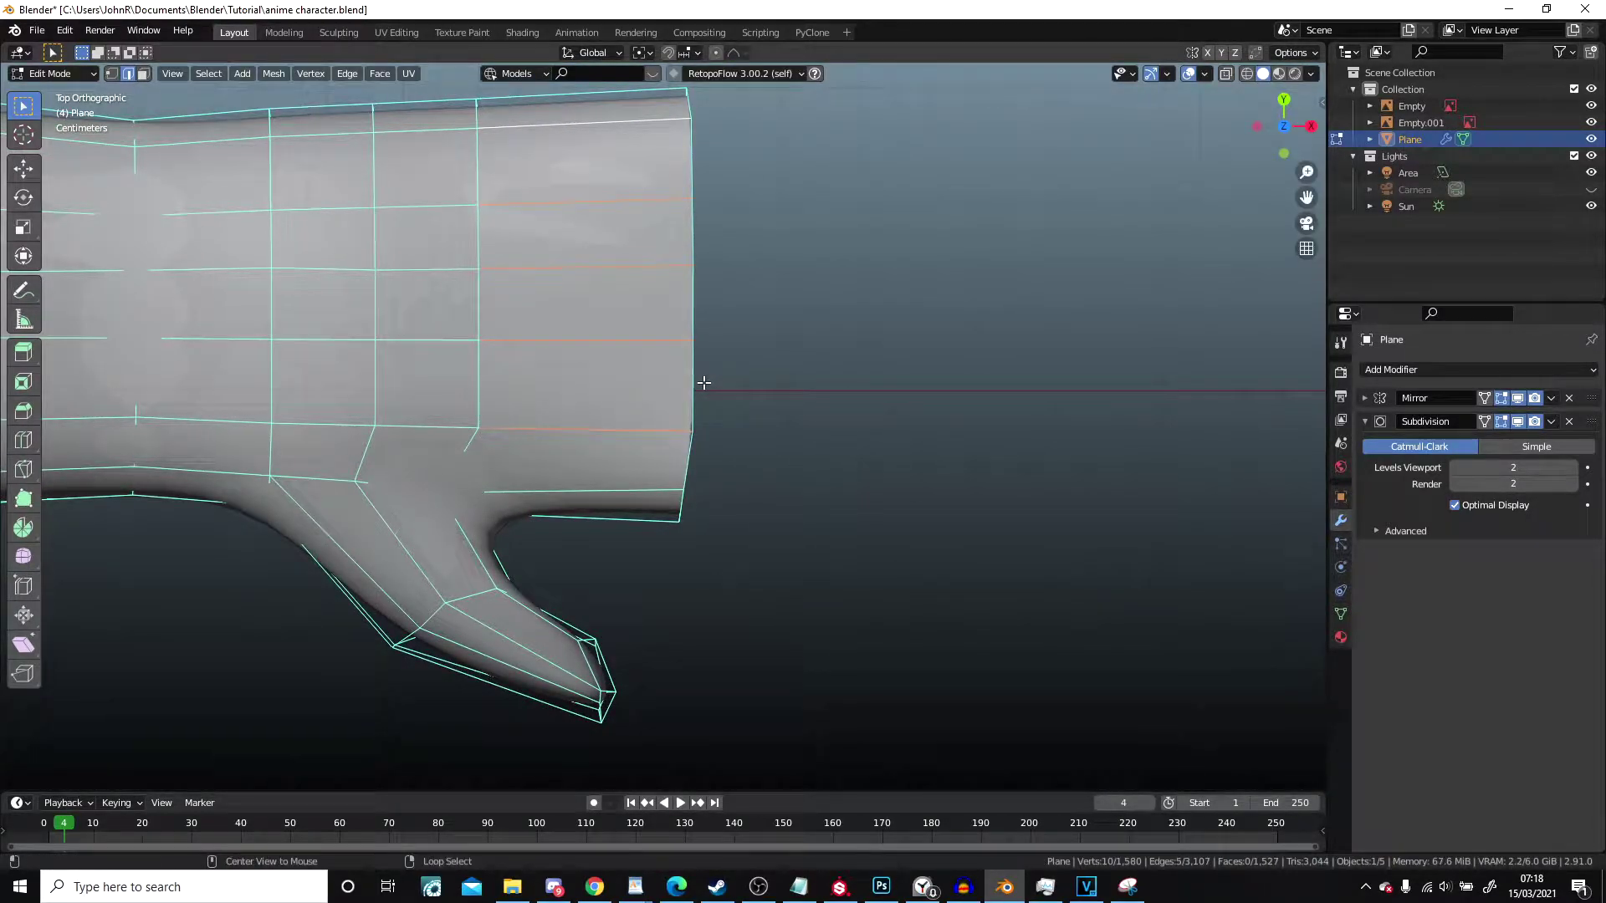
Step: Edge-slide the palm's open rim loop back toward the wrist by a factor of about 0.4
scroll(701, 383, down, 1)
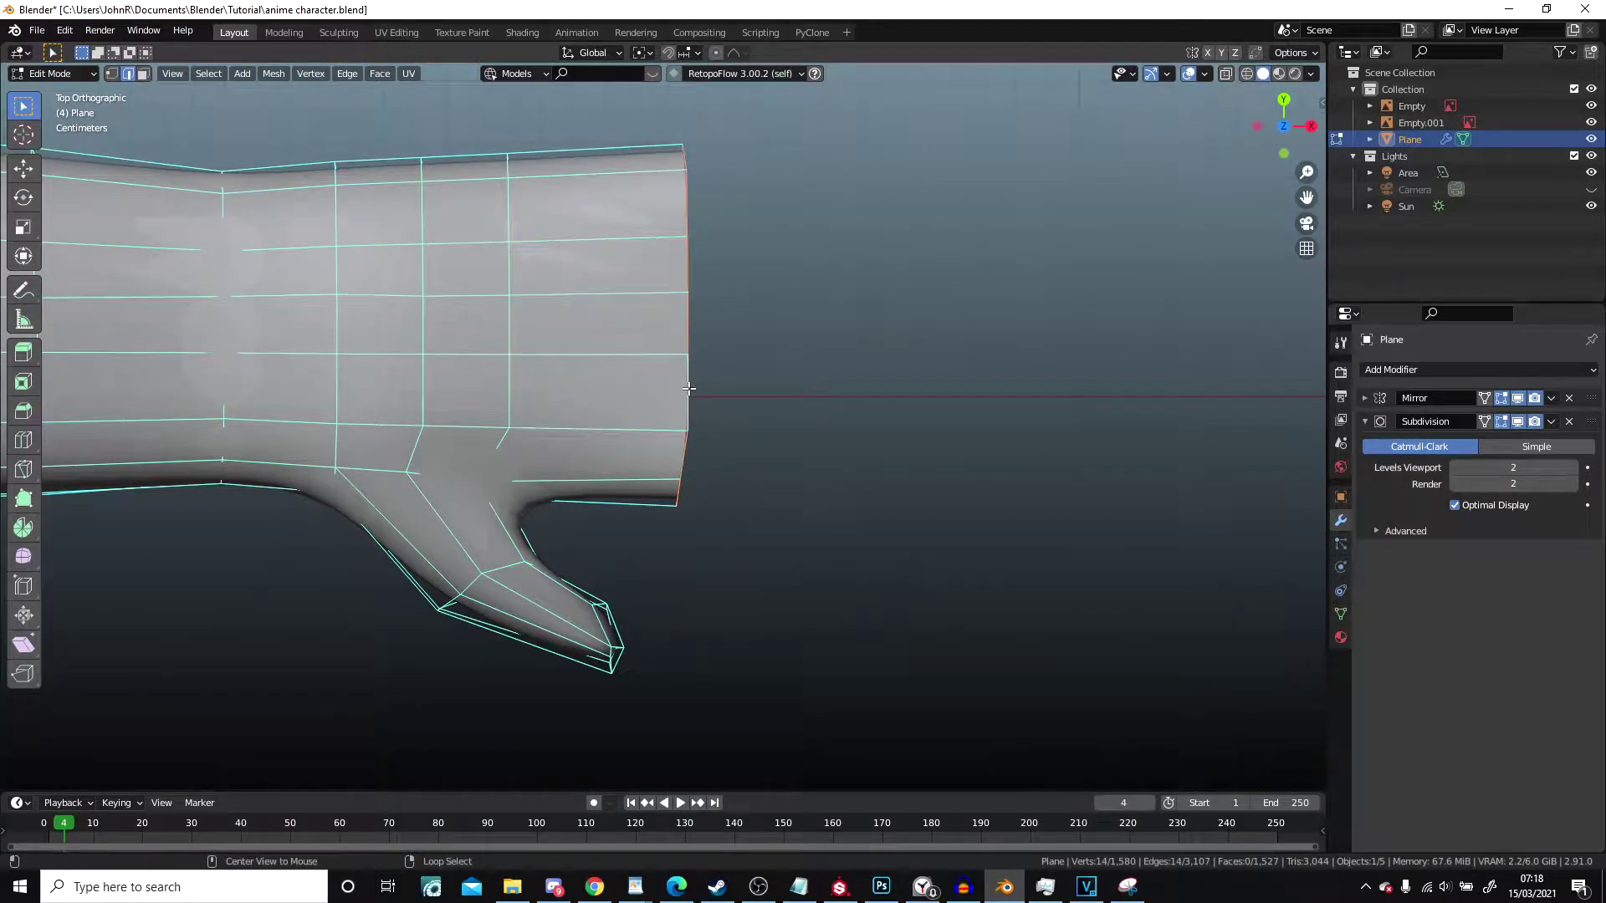
key(g)
key(g)
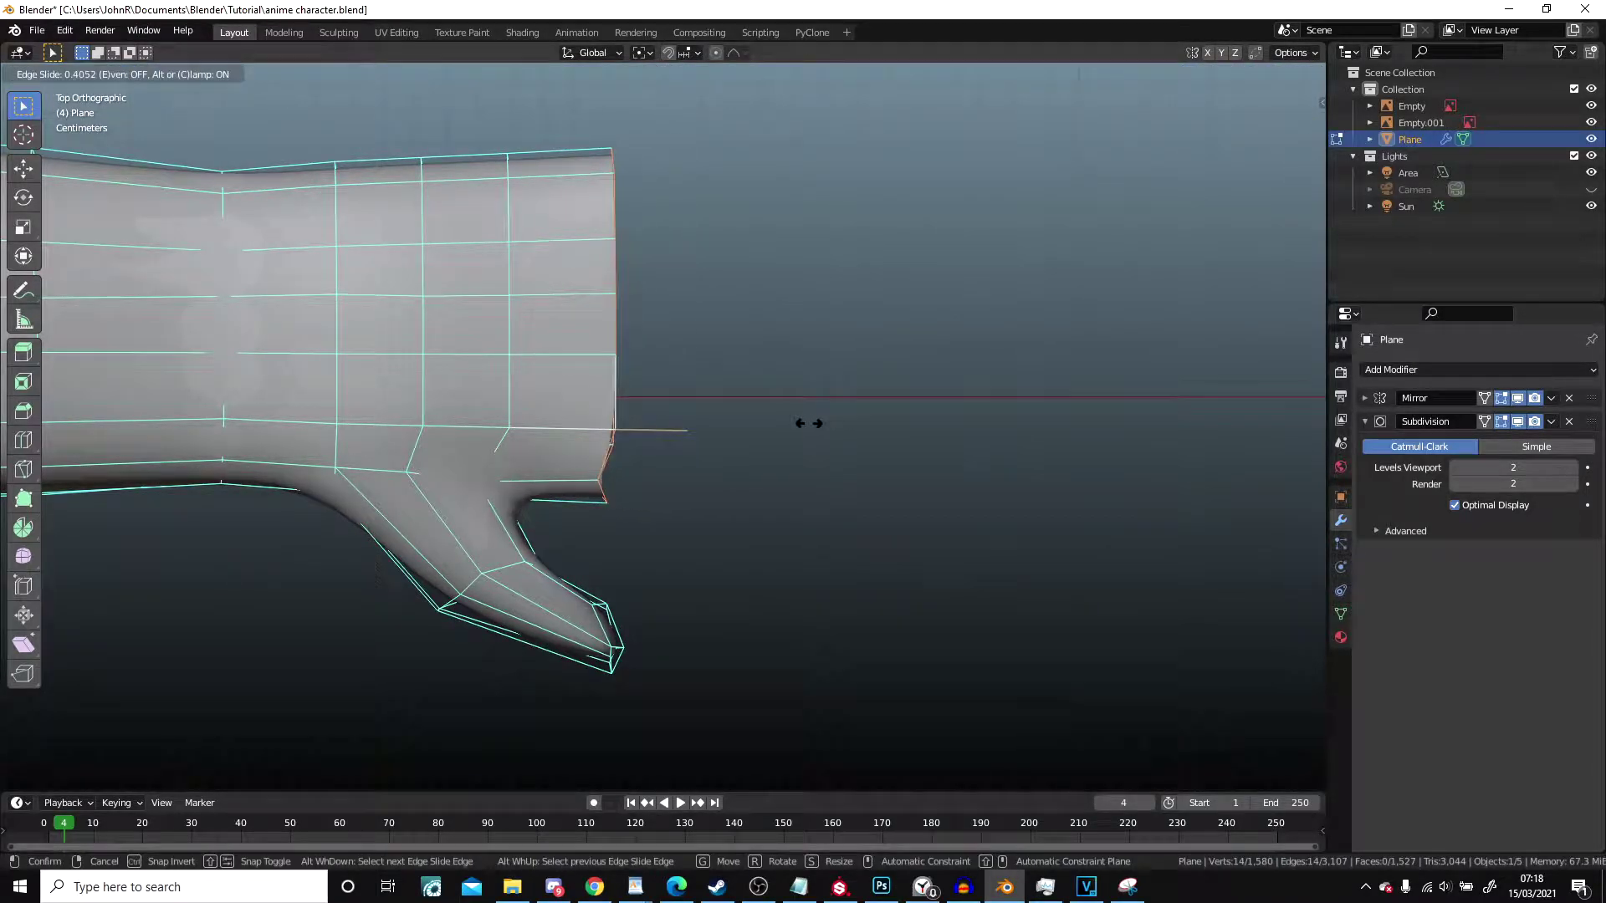
click(814, 424)
Step: Extrude two short diverging edges from the palm rim vertex where the index and middle fingers separate
scroll(590, 440, up, 2)
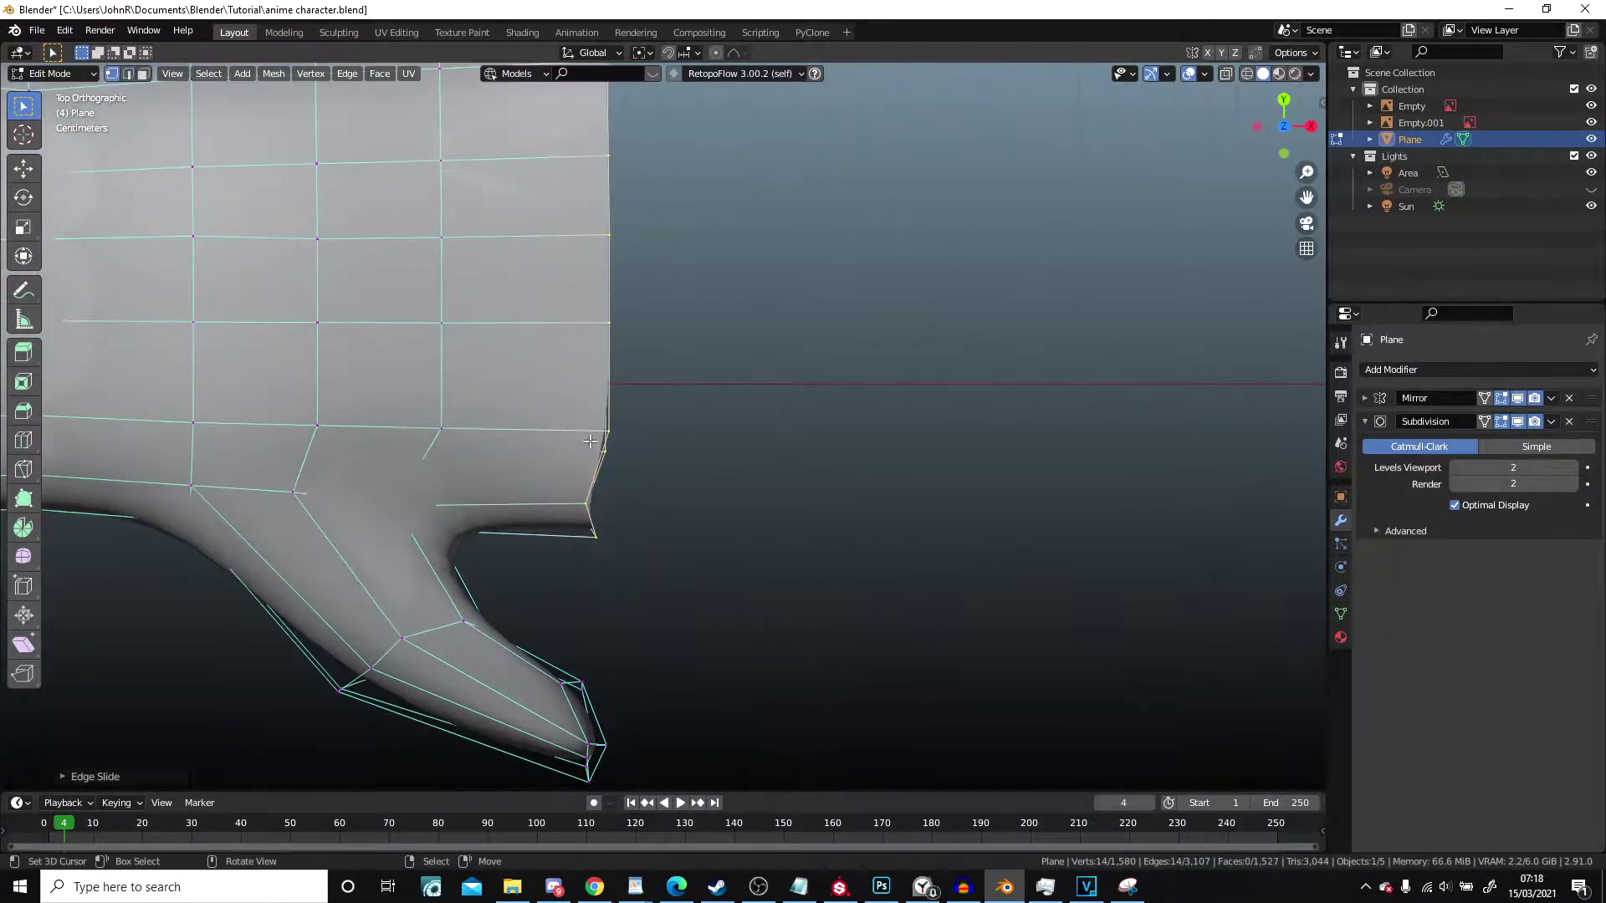
scroll(618, 440, up, 1)
key(e)
click(710, 365)
middle_drag(614, 425, 725, 335)
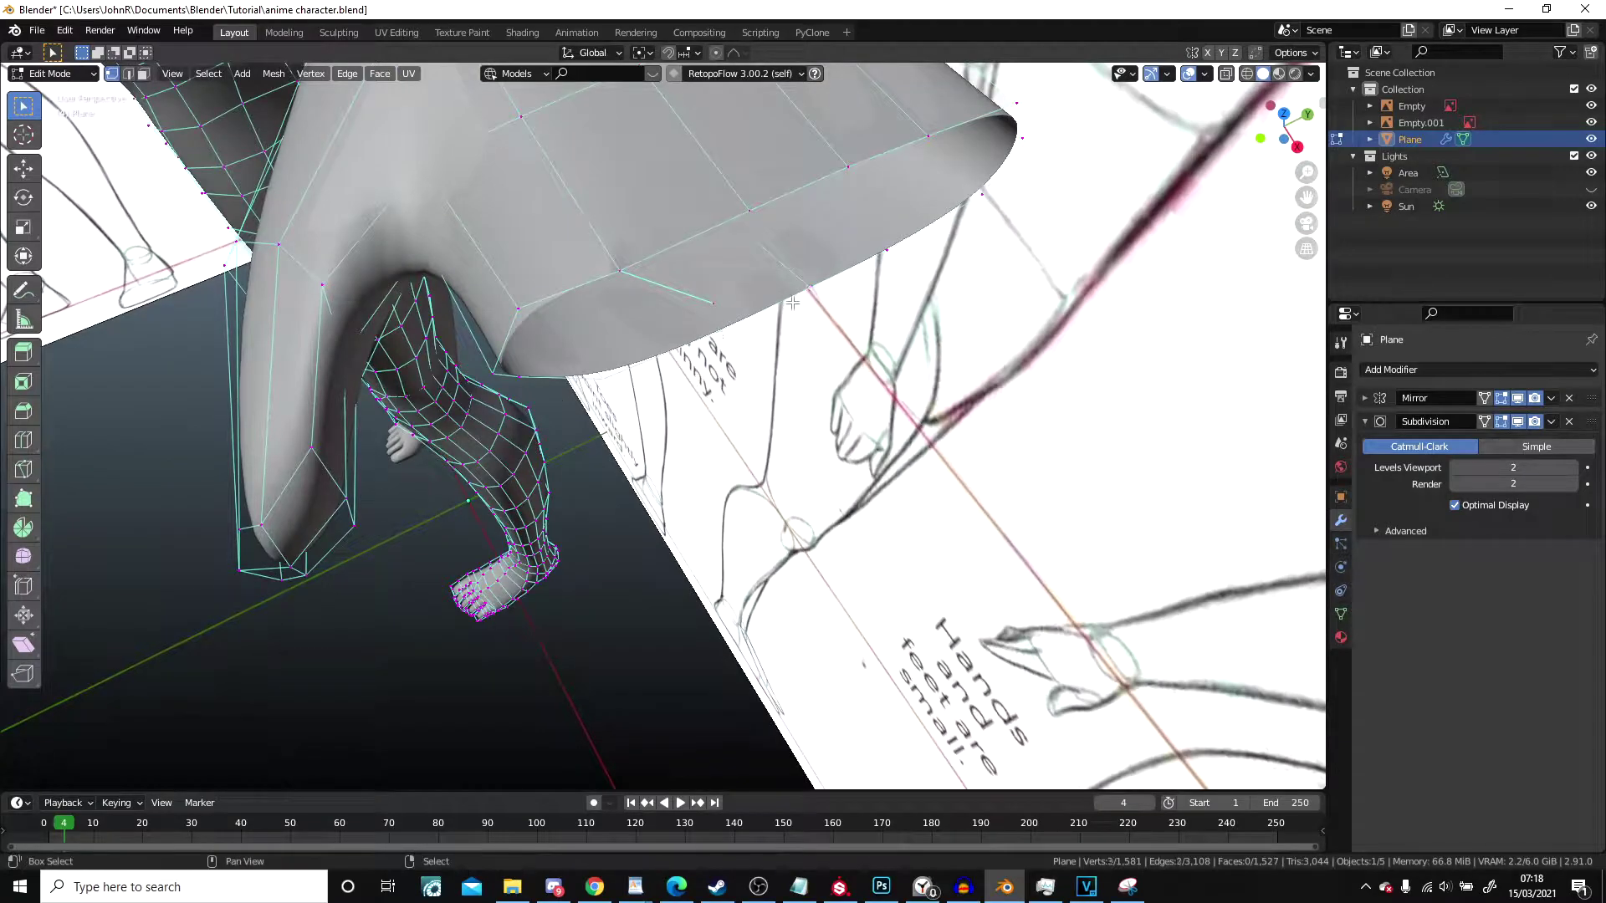
middle_drag(988, 244, 735, 371)
key(h)
key(KP_7)
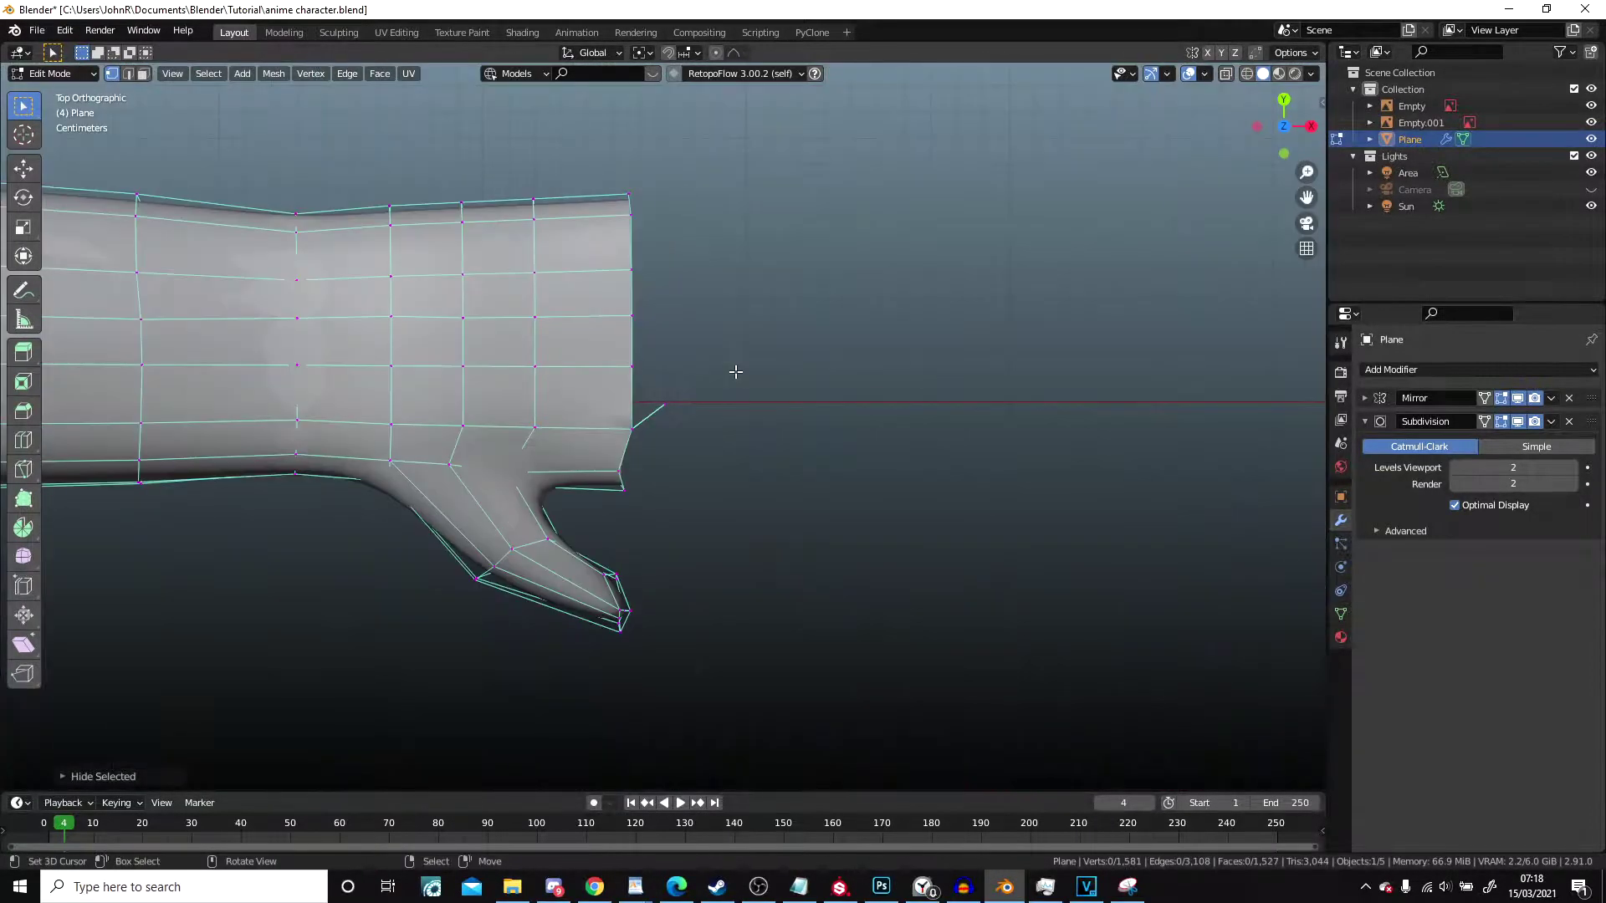
key(e)
click(700, 489)
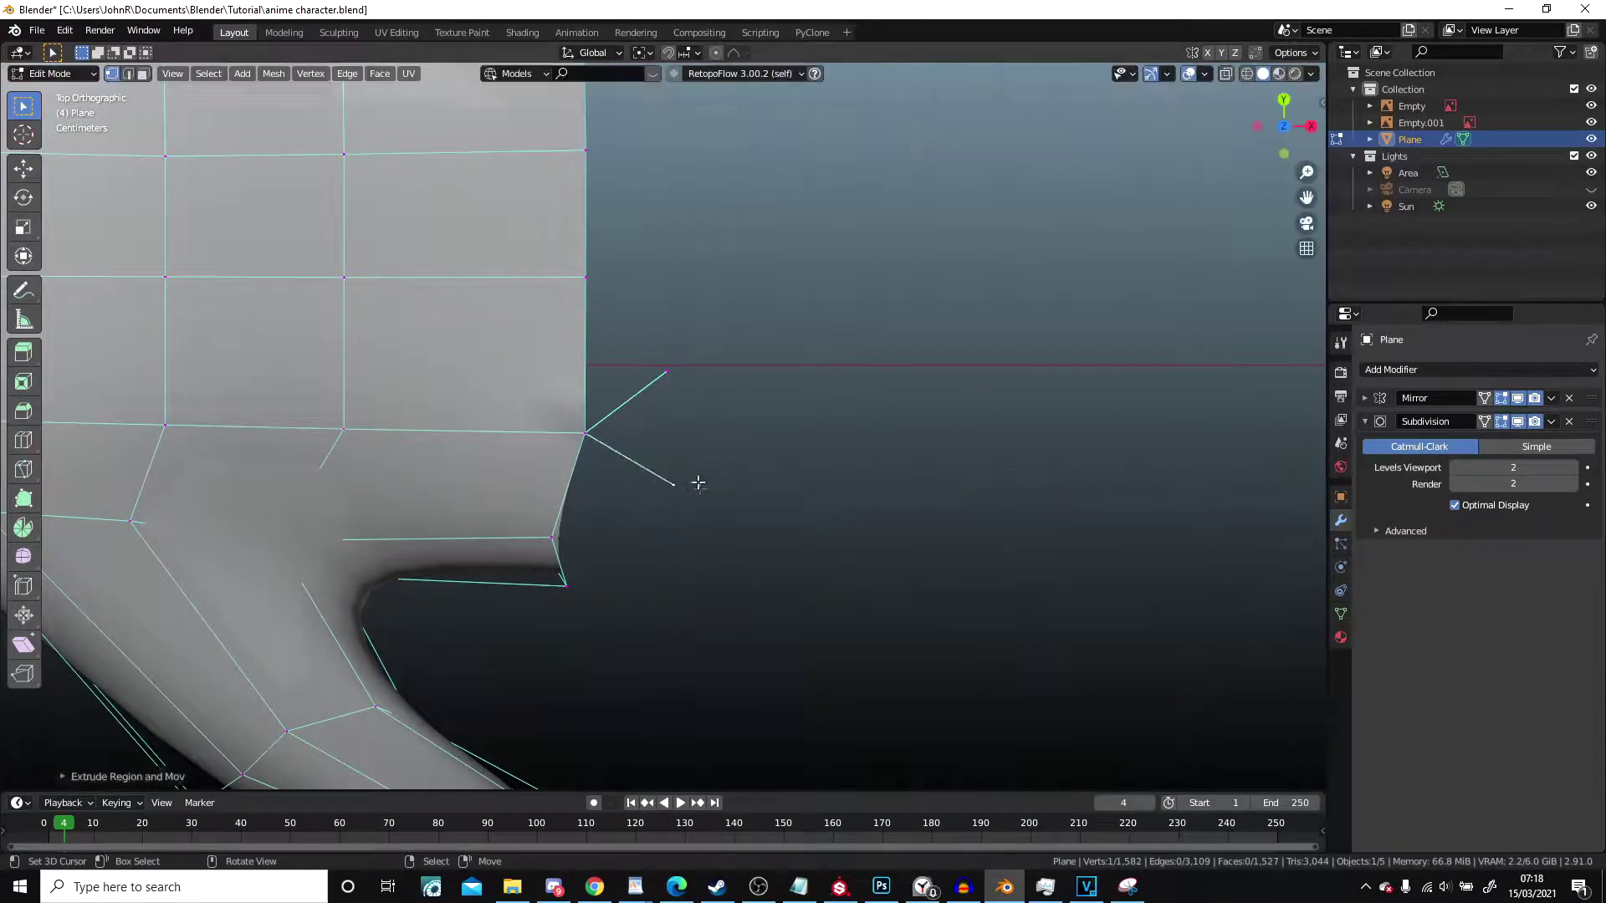
Step: Extrude a pair of short diverging edges from each of the next two rim vertices along the palm
click(596, 274)
key(e)
click(679, 326)
key(e)
click(685, 225)
shift+middle_drag(701, 251, 715, 379)
right_click(613, 280)
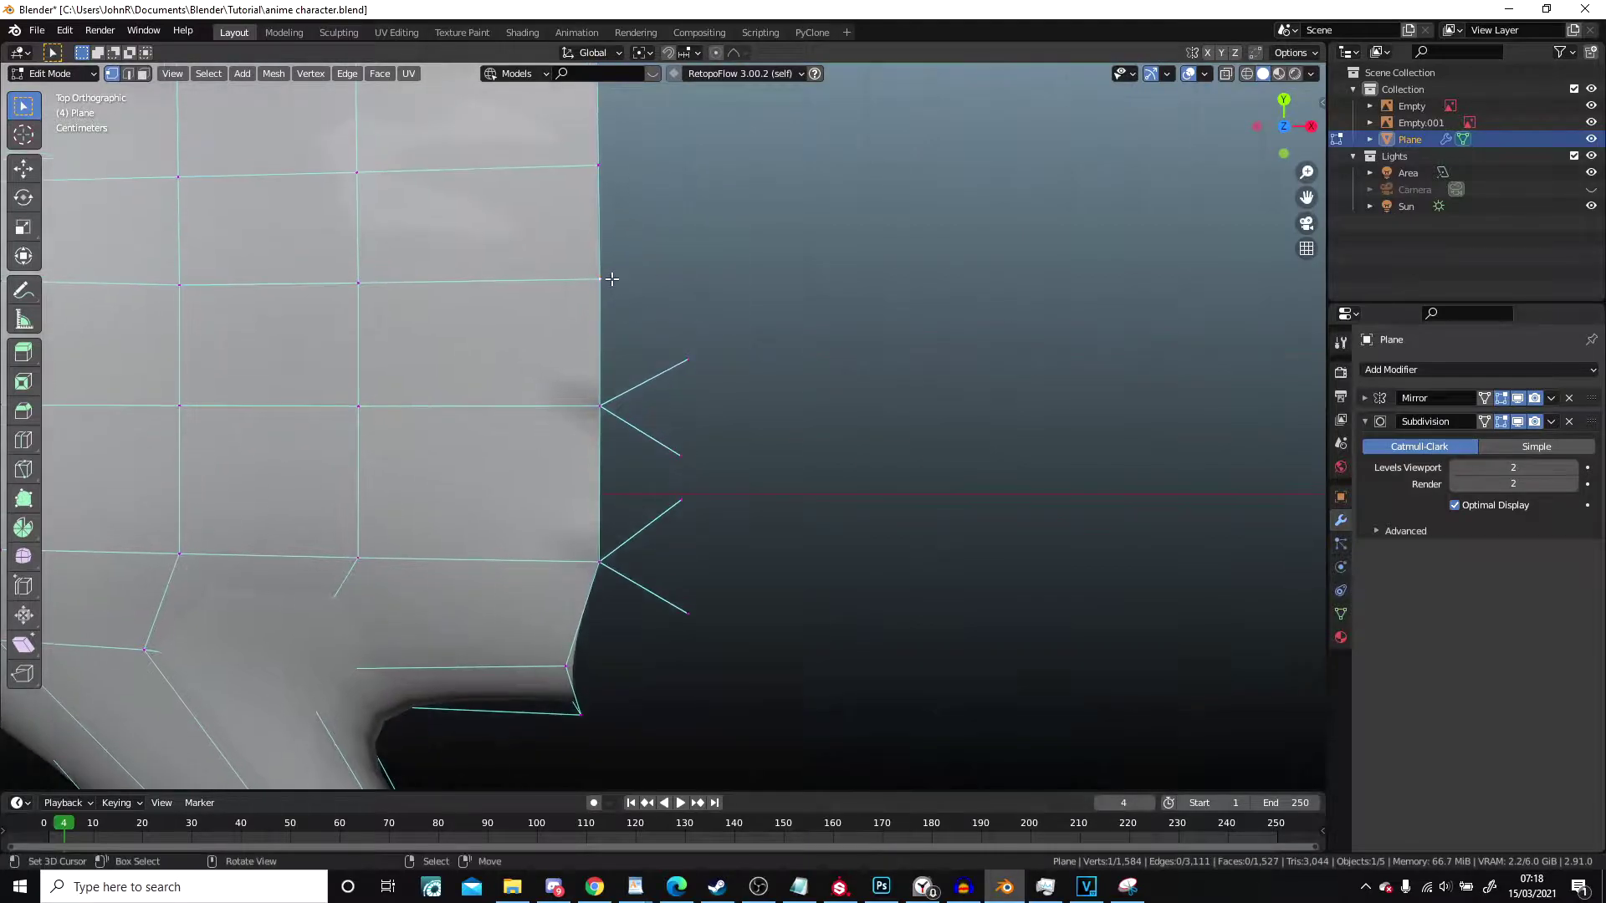
key(e)
click(714, 210)
right_click(619, 274)
key(e)
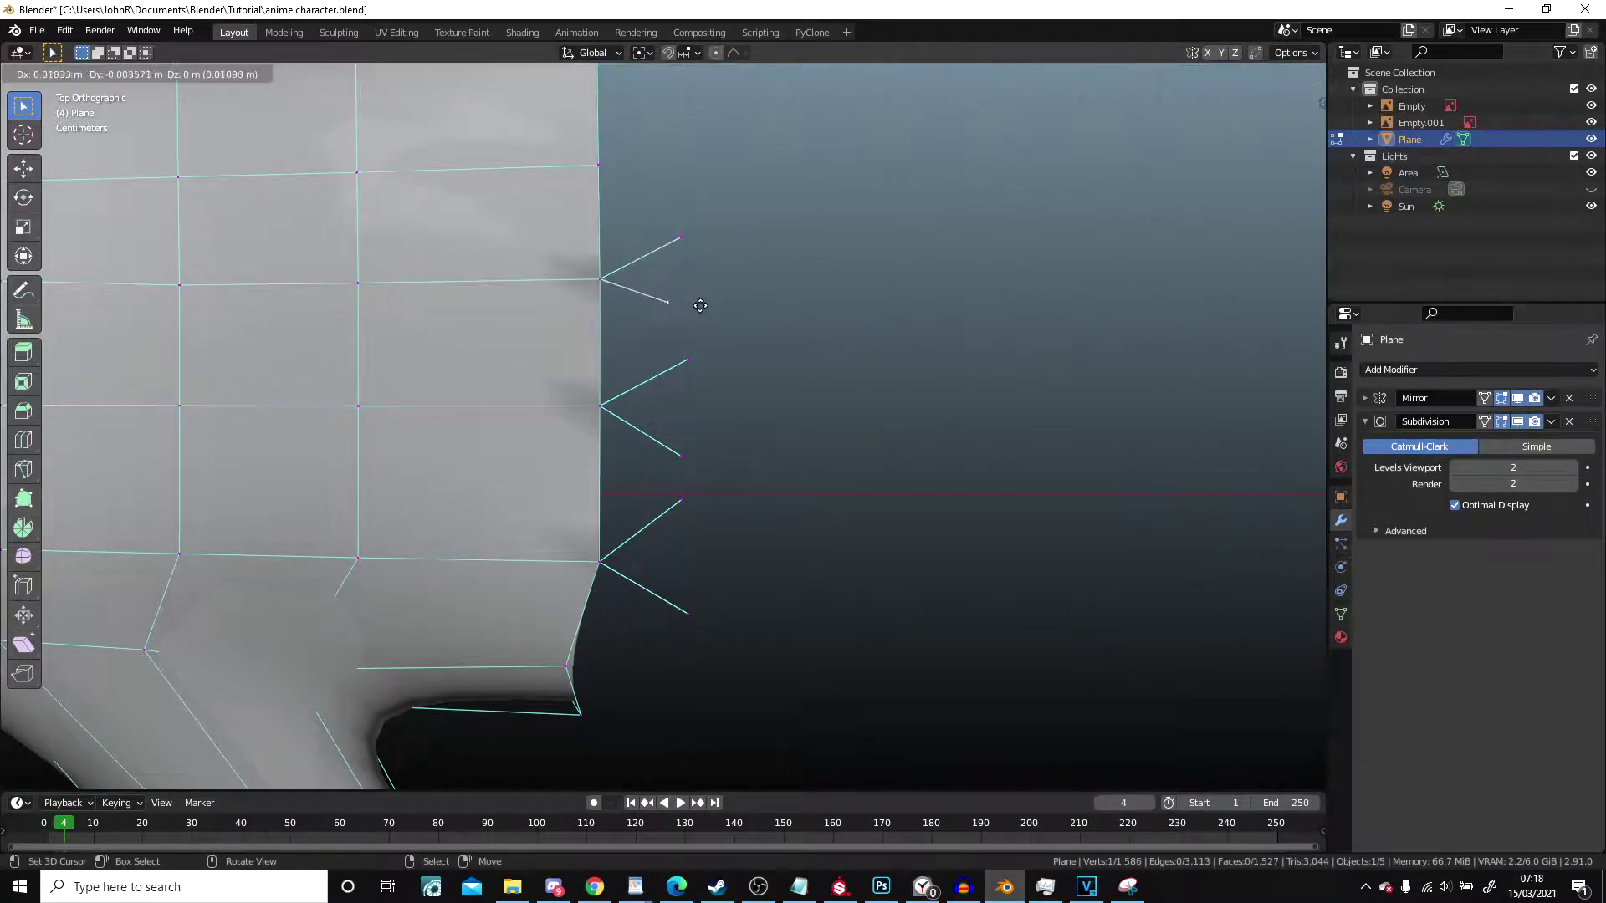
click(708, 314)
Step: Extrude pairs of short diverging edges from the remaining rim vertices toward the little finger side
shift+middle_drag(706, 258, 736, 460)
right_click(628, 366)
key(e)
click(726, 313)
right_click(629, 368)
key(e)
click(727, 416)
key(e)
click(768, 206)
key(e)
click(735, 286)
Step: Extrude two short diverging edges from the rim vertex at the palm's thumb side
mouse_move(735, 286)
middle_down()
mouse_move(763, 293)
mouse_move(811, 369)
mouse_move(622, 301)
mouse_move(684, 201)
mouse_move(669, 148)
mouse_move(701, 451)
middle_up()
middle_drag(570, 444, 529, 466)
mouse_move(870, 388)
middle_down()
mouse_move(519, 362)
mouse_move(695, 358)
middle_up()
scroll(695, 359, up, 3)
key(e)
click(664, 487)
right_click(719, 326)
key(e)
click(783, 428)
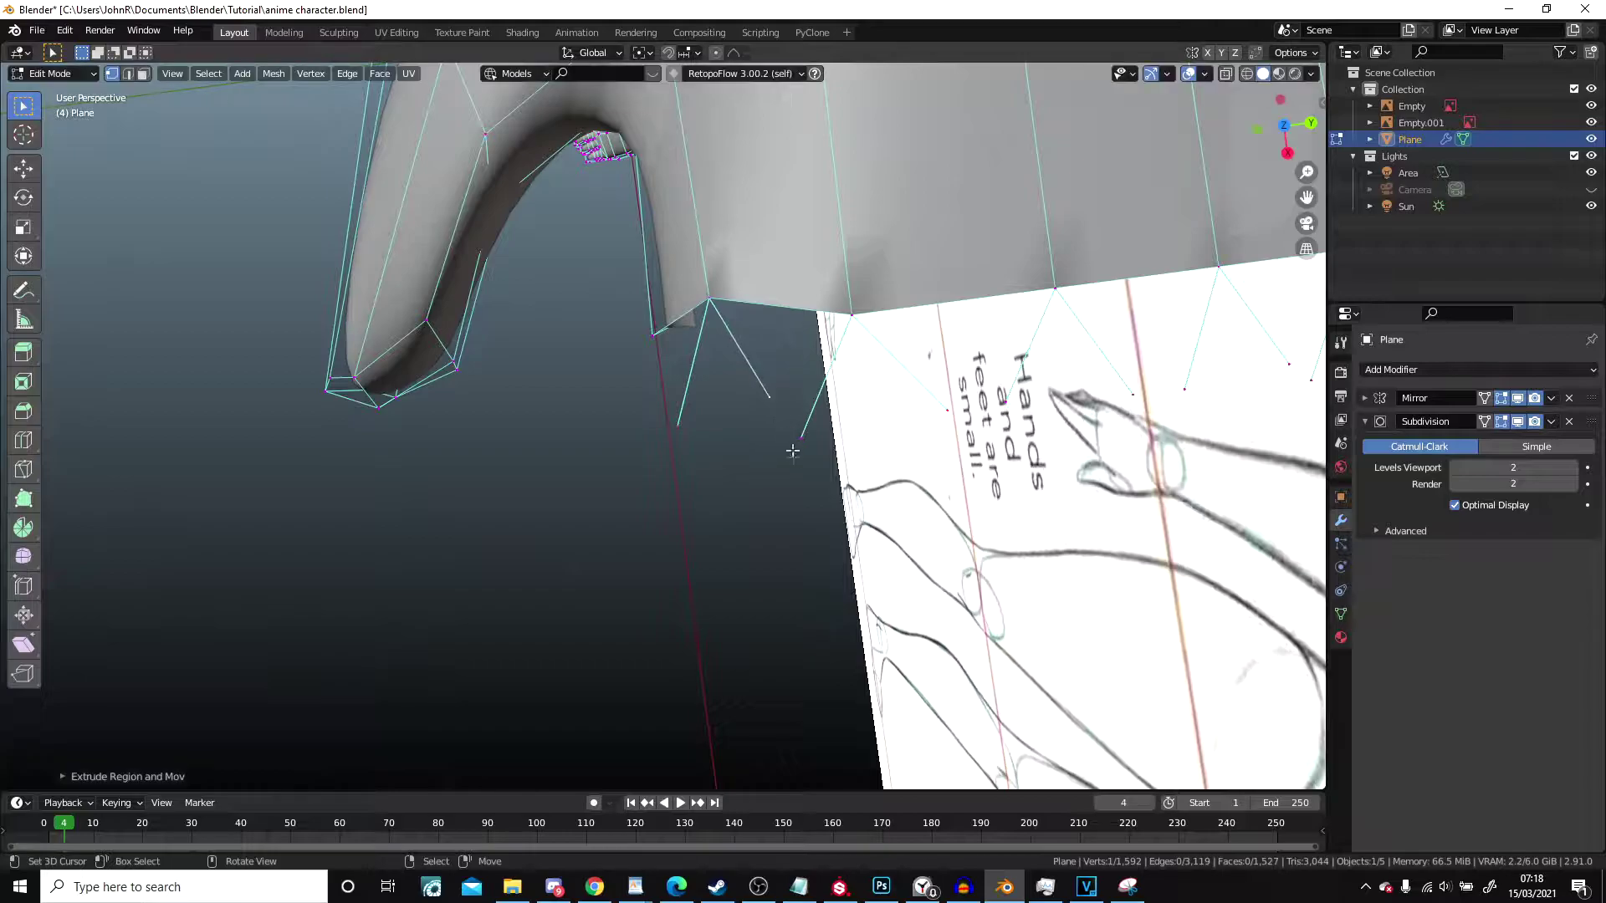
Step: Delete the ten extruded vertices along the palm rim, keeping only the pair at the thumb side
scroll(794, 468, down, 5)
shift+middle_drag(803, 502, 566, 536)
key(alt+a)
key(c)
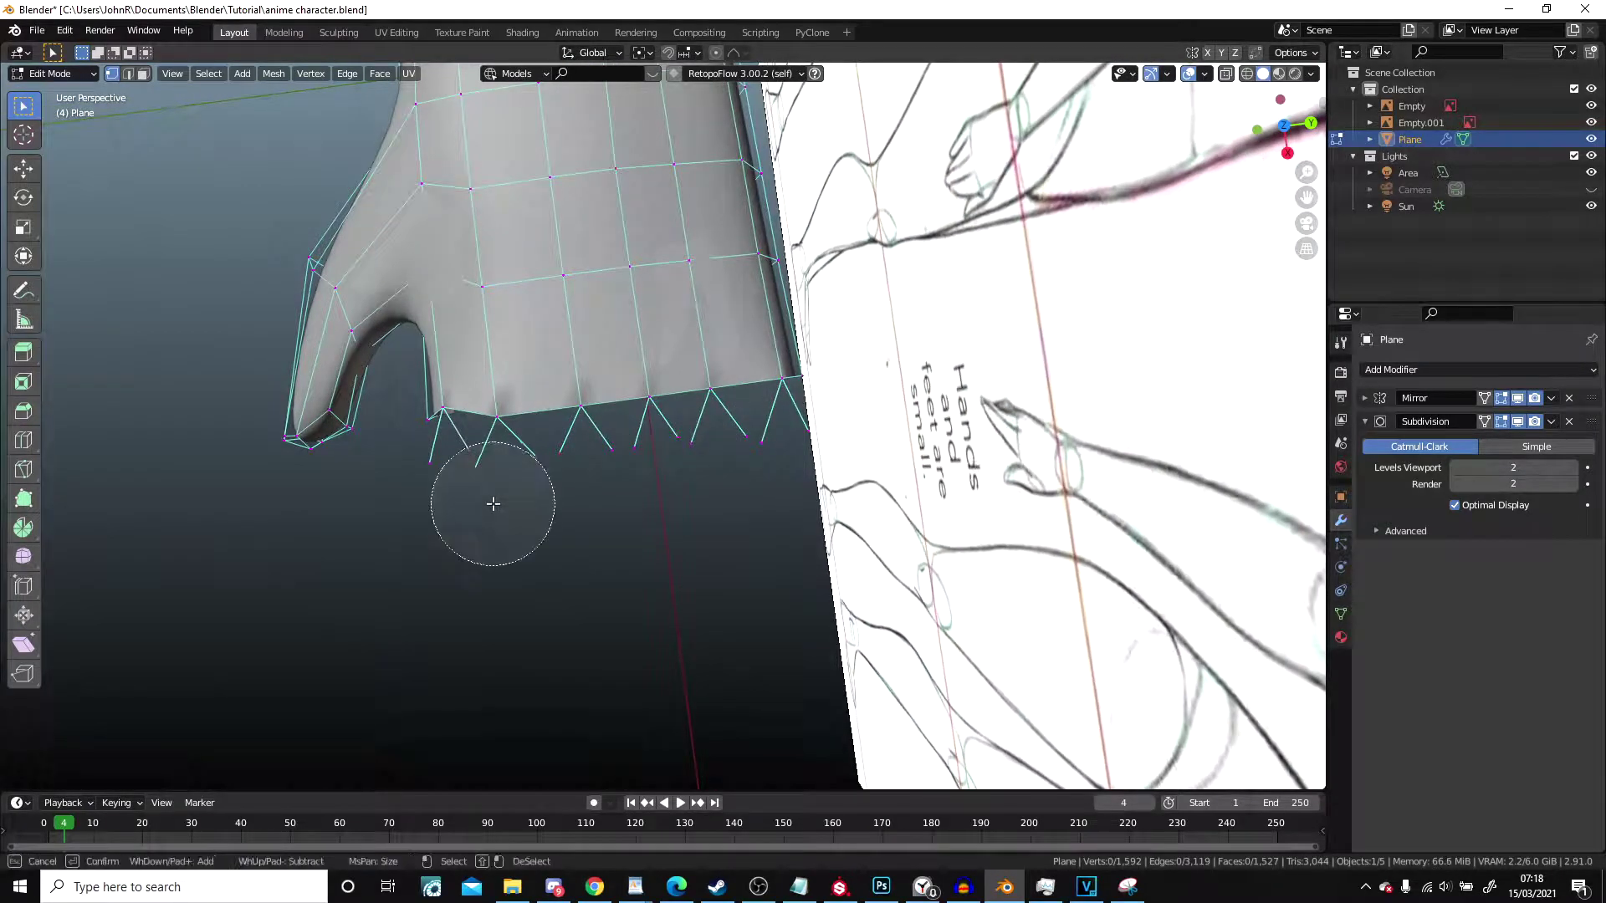
mouse_move(500, 516)
mouse_down()
mouse_move(645, 484)
mouse_move(757, 494)
mouse_up()
key(Escape)
key(x)
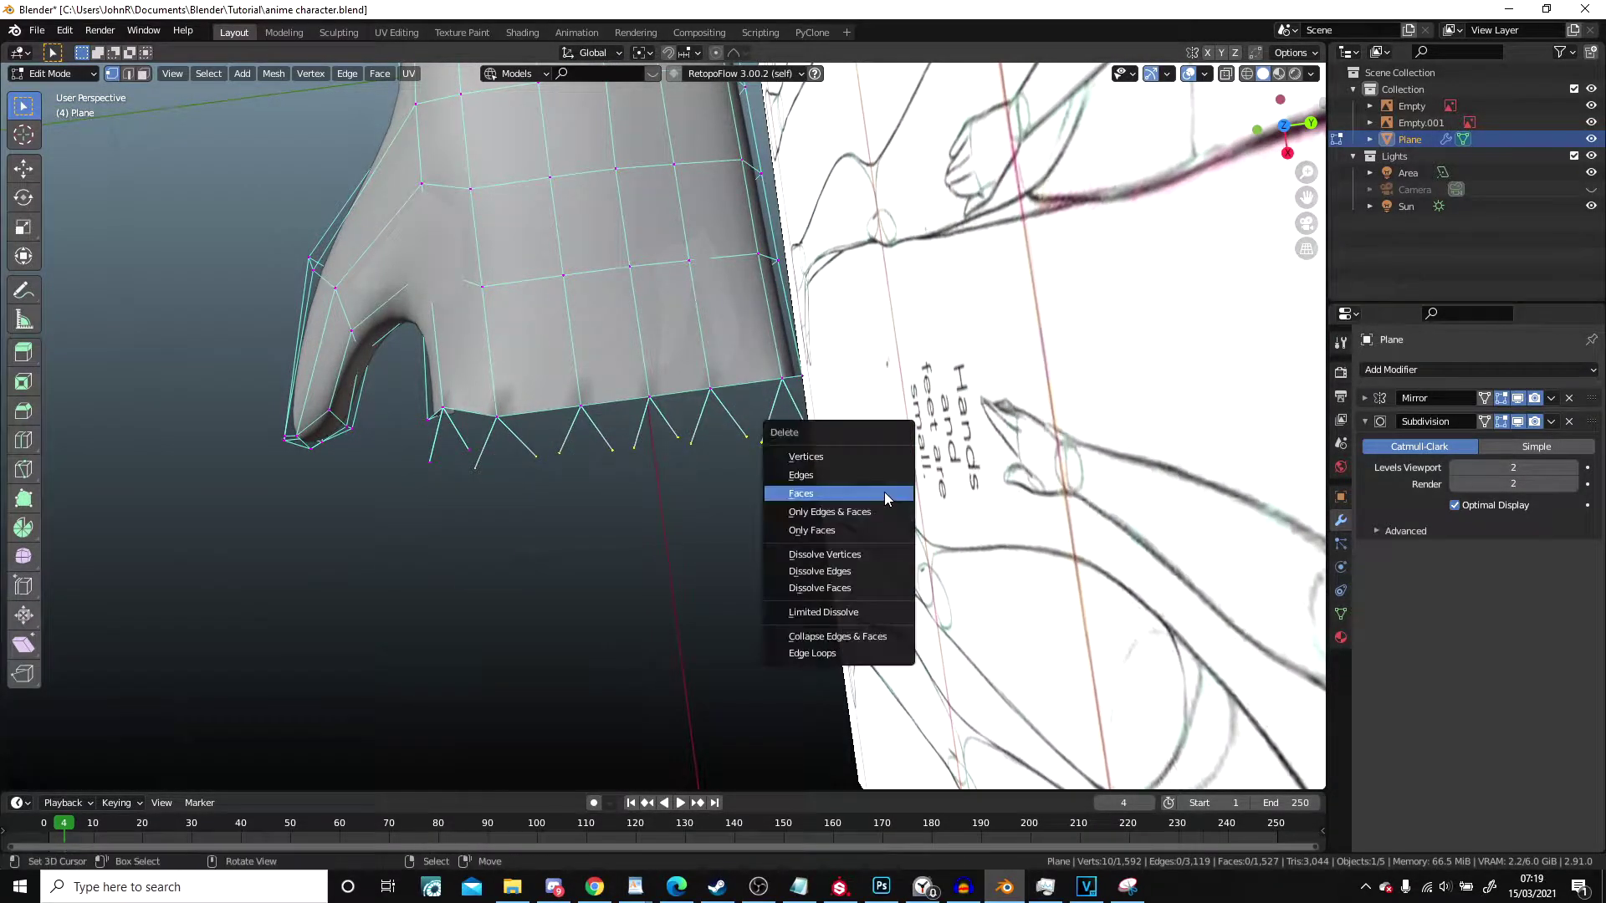
click(870, 458)
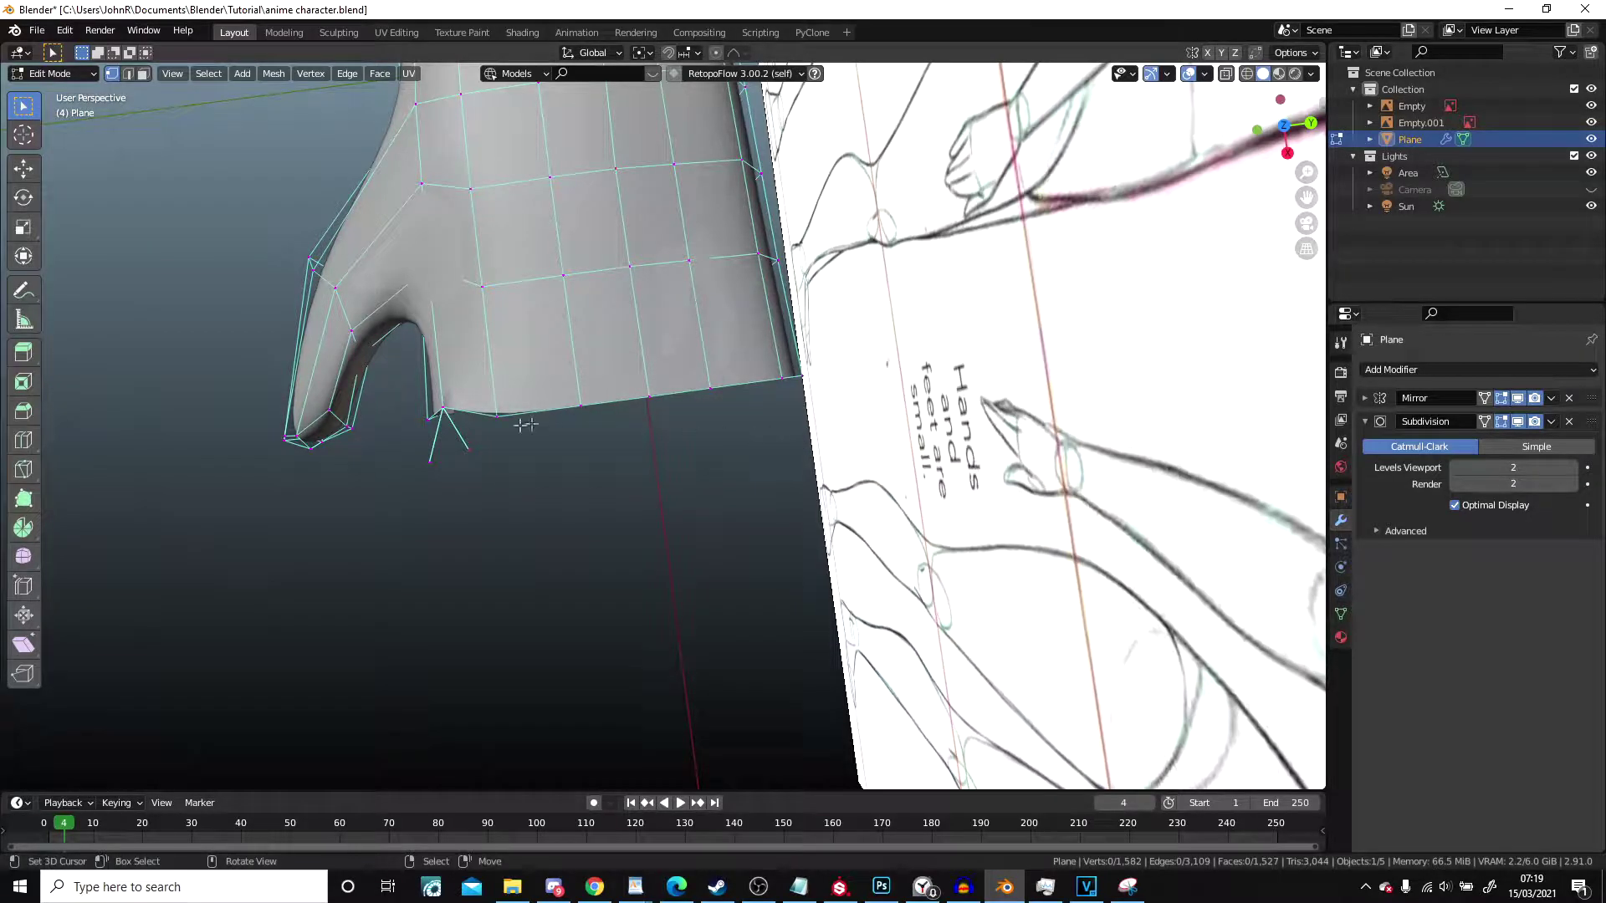
Step: Move the thumb-side rim vertex with its two extruded edges outward, and adjust the inner edge's end
key(g)
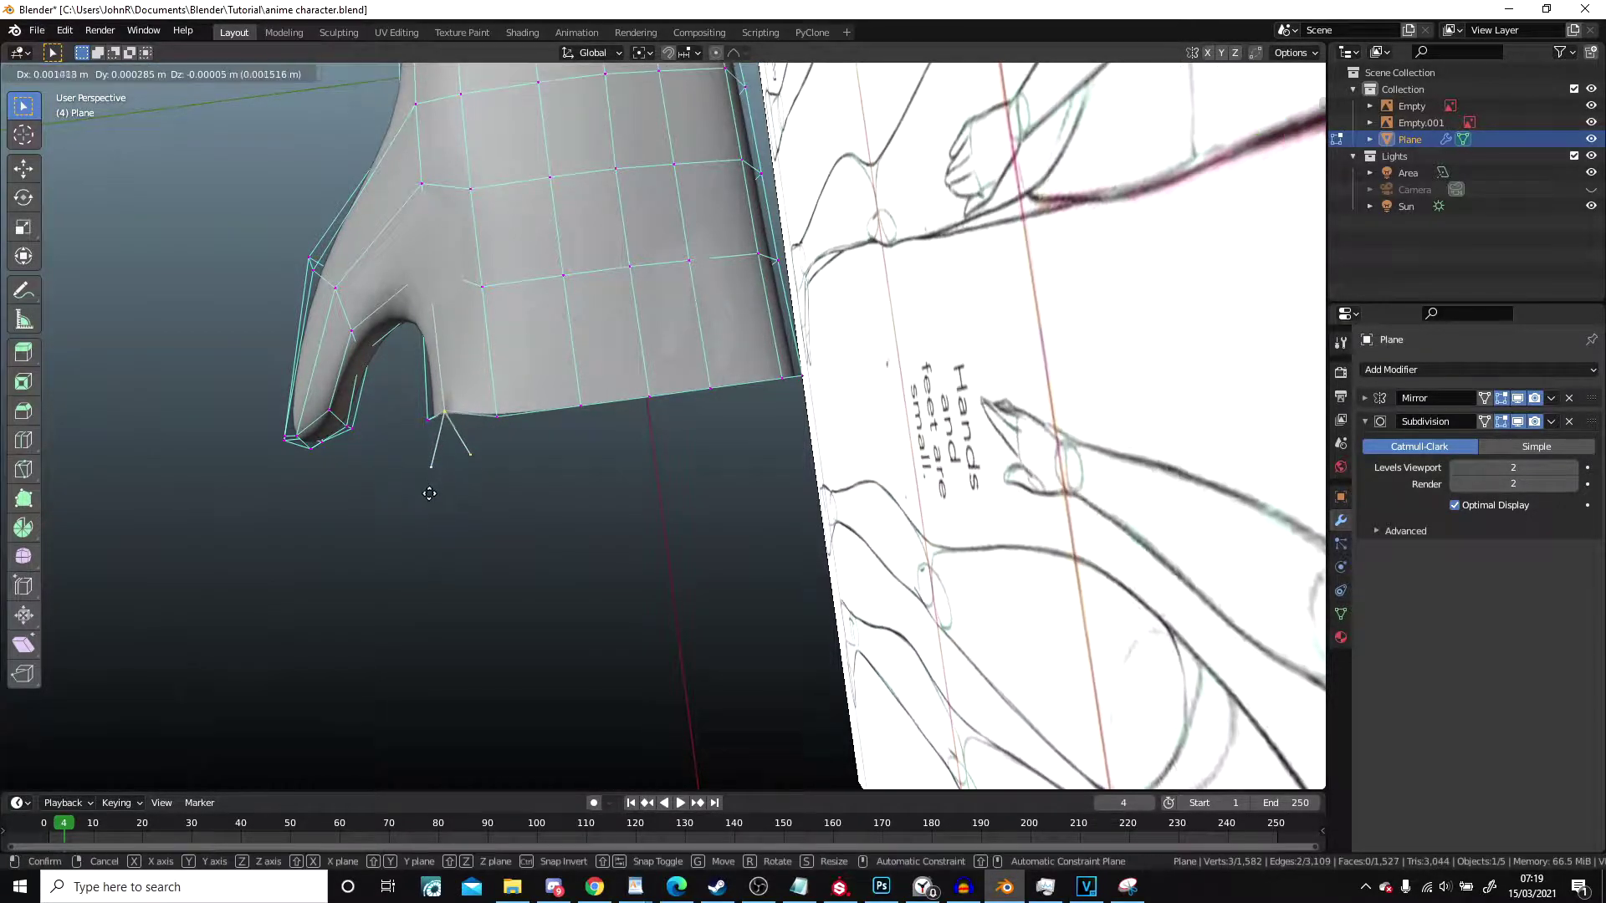
click(432, 500)
right_click(475, 468)
key(g)
click(482, 479)
Step: Extrude a pair of short diverging edges from each of the two rim vertices next to the thumb-side pair
key(e)
click(495, 483)
right_click(506, 425)
key(e)
click(541, 469)
key(e)
click(633, 452)
Step: Extrude a pair of short diverging edges from each of the following two rim vertices toward the little finger side
right_click(671, 394)
key(e)
click(654, 449)
right_click(655, 397)
key(e)
click(669, 425)
key(e)
click(718, 438)
right_click(714, 391)
key(e)
click(745, 435)
key(e)
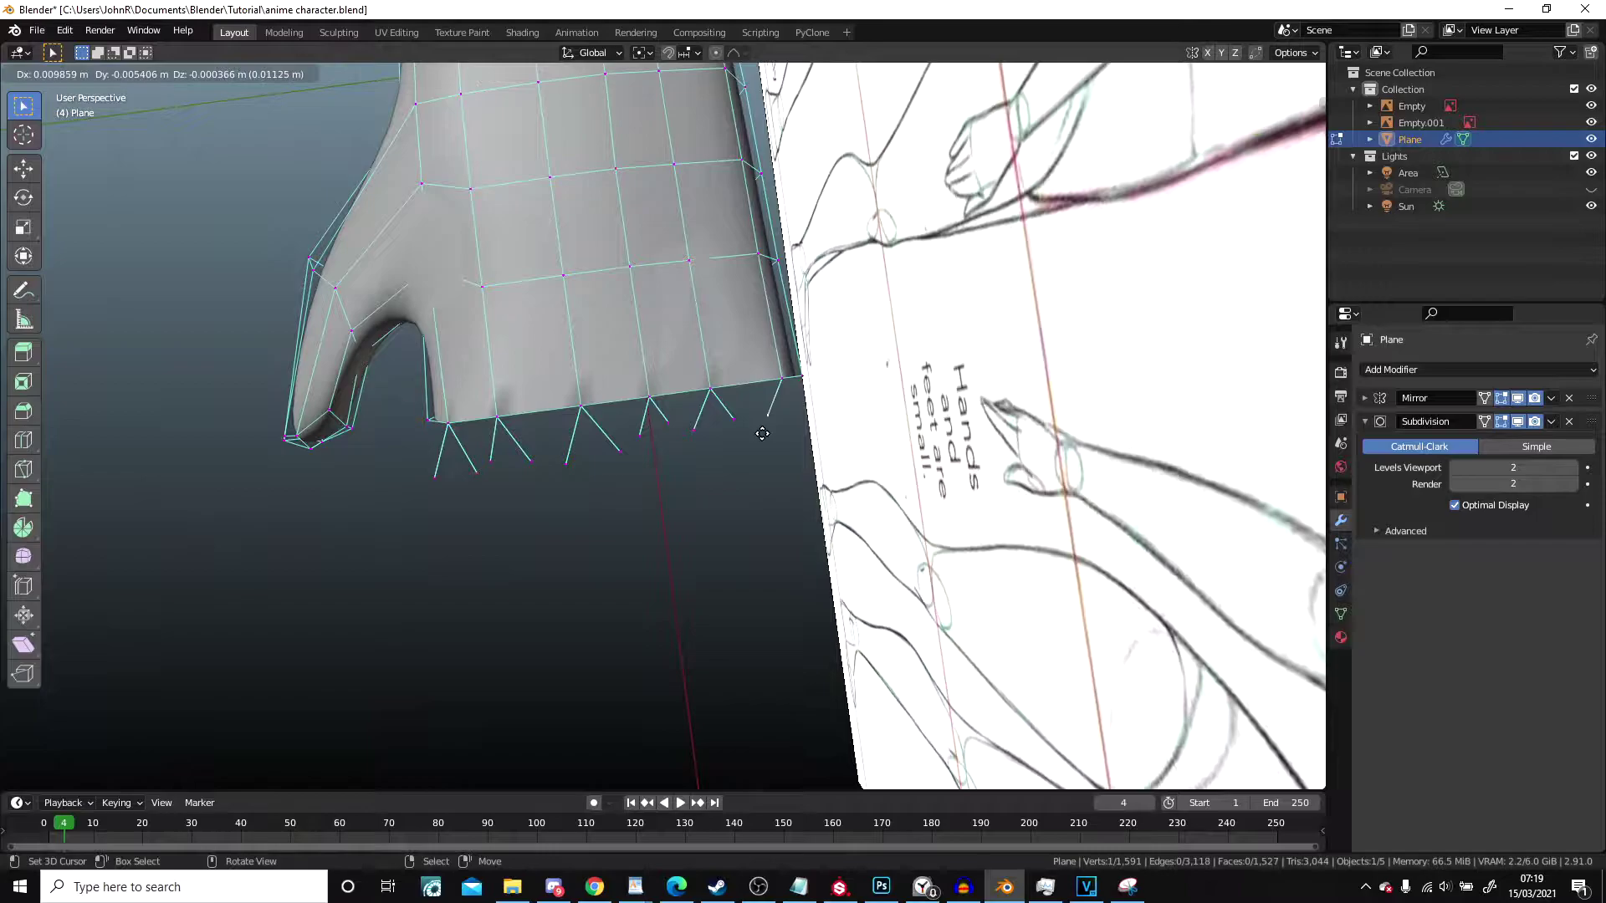
click(761, 436)
key(x)
click(761, 438)
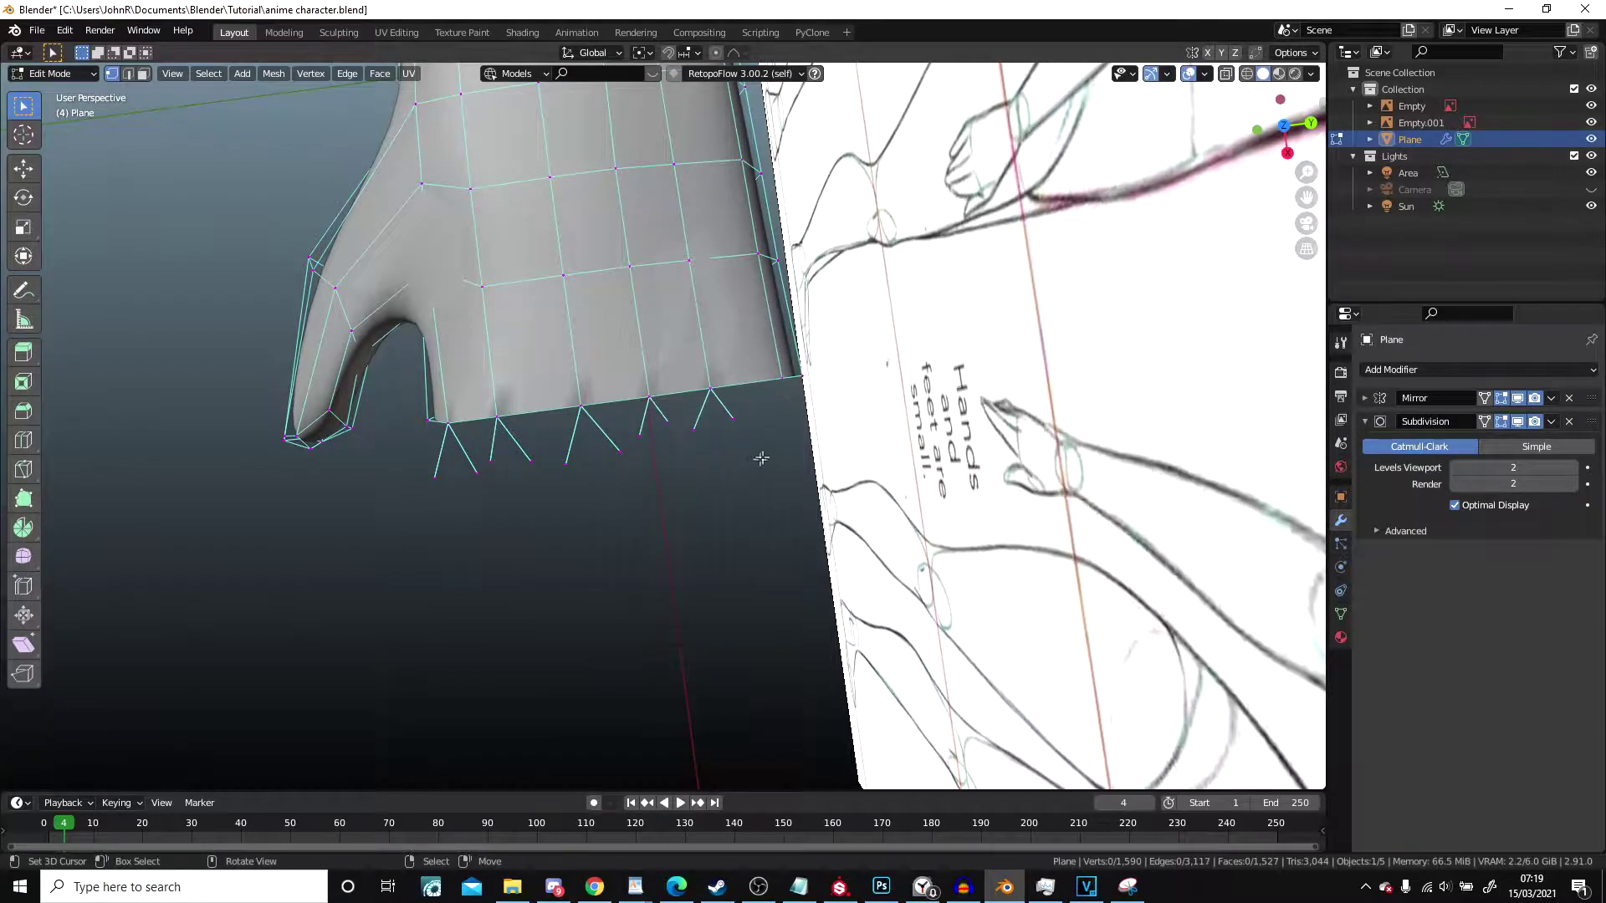
Step: Delete the remaining extruded finger-edge vertices below the palm's open rim
middle_drag(614, 449, 835, 449)
shift+middle_drag(761, 243, 954, 283)
key(c)
drag(896, 280, 634, 279)
key(x)
click(636, 290)
Step: Edge-slide the vertices of the palm's open rim, and slide a five-vertex stretch on one side of the hand separately
shift+middle_drag(946, 352, 758, 314)
scroll(727, 360, up, 1)
shift+middle_drag(710, 387, 893, 357)
scroll(803, 367, up, 1)
shift+middle_drag(755, 372, 620, 67)
shift+middle_drag(729, 281, 811, 256)
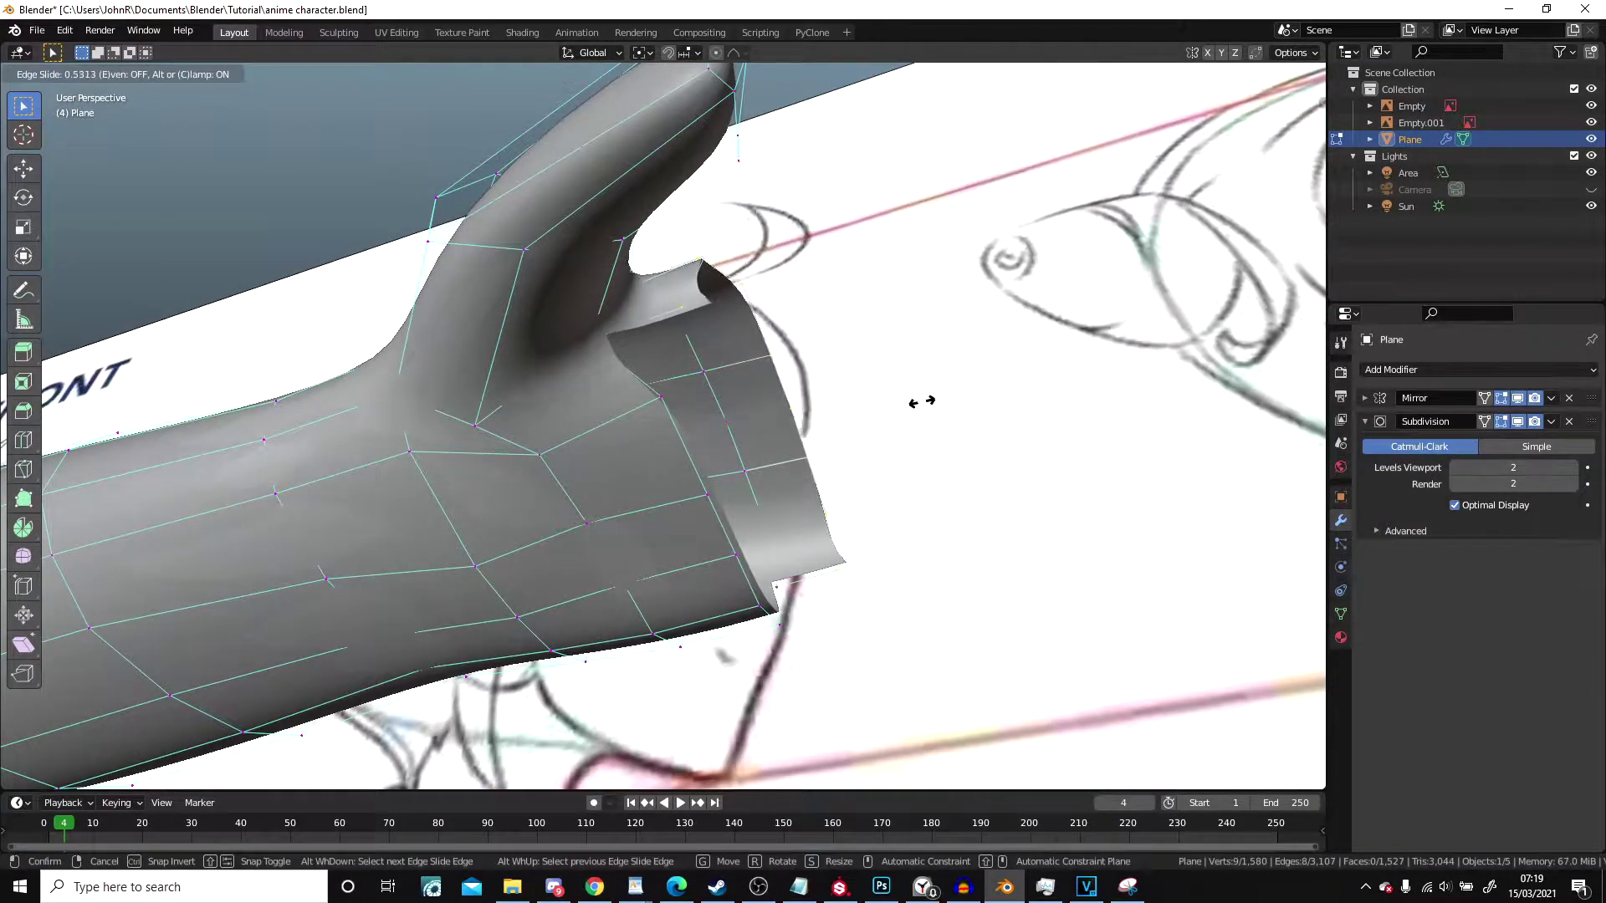
key(alt+h)
middle_drag(782, 448, 829, 418)
shift+right_click(852, 390)
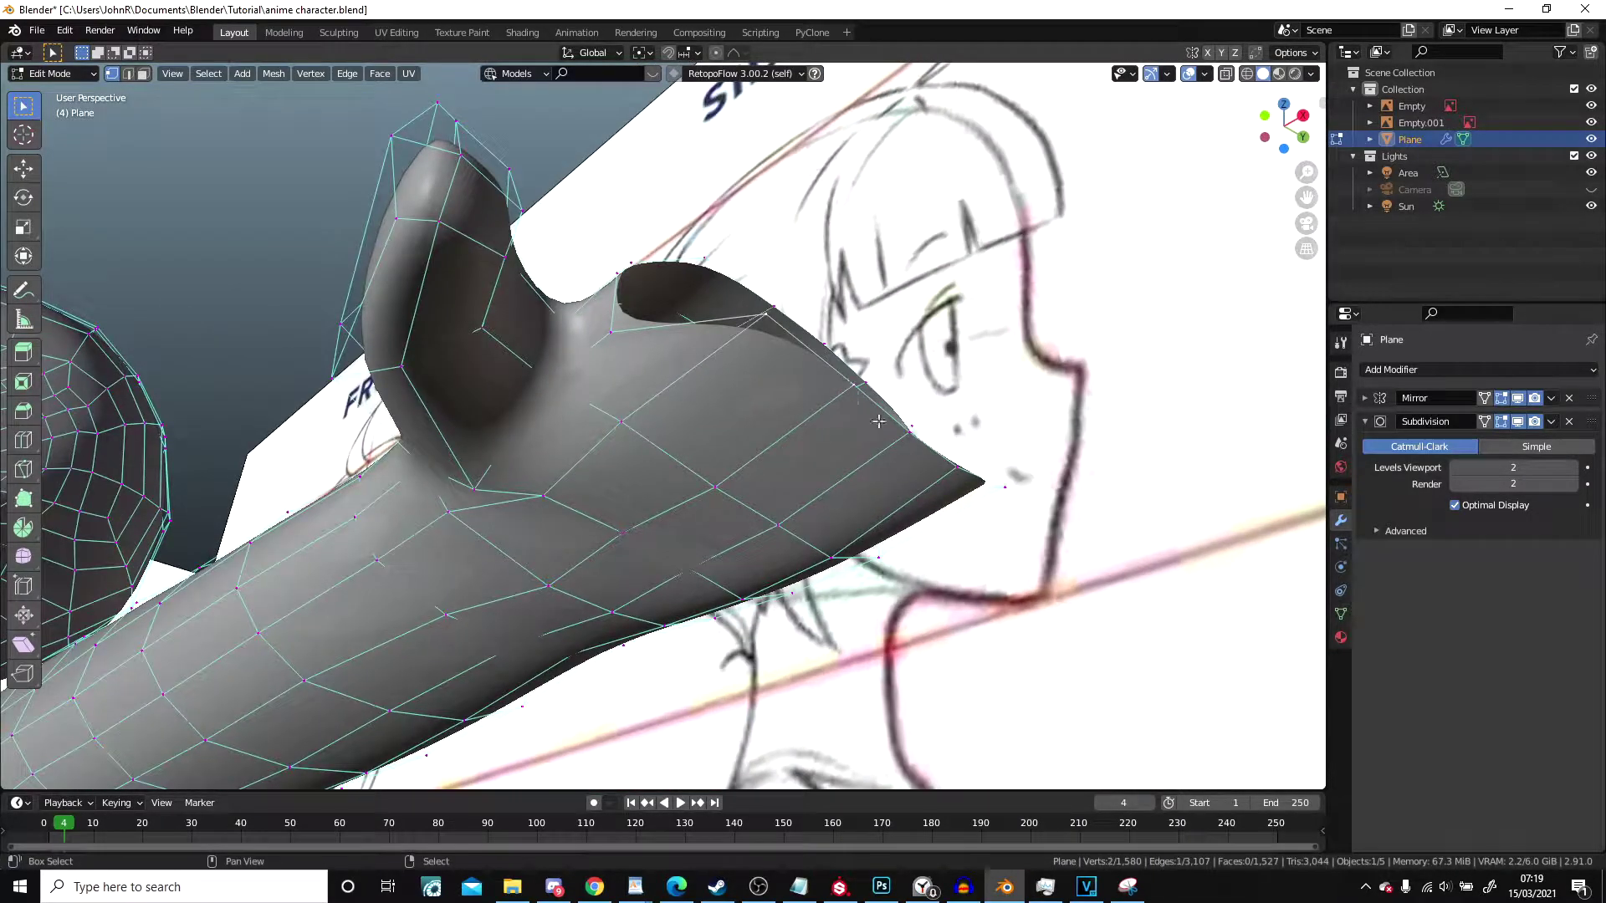
shift+right_click(1014, 502)
key(g)
key(g)
click(967, 534)
middle_drag(968, 533, 1080, 415)
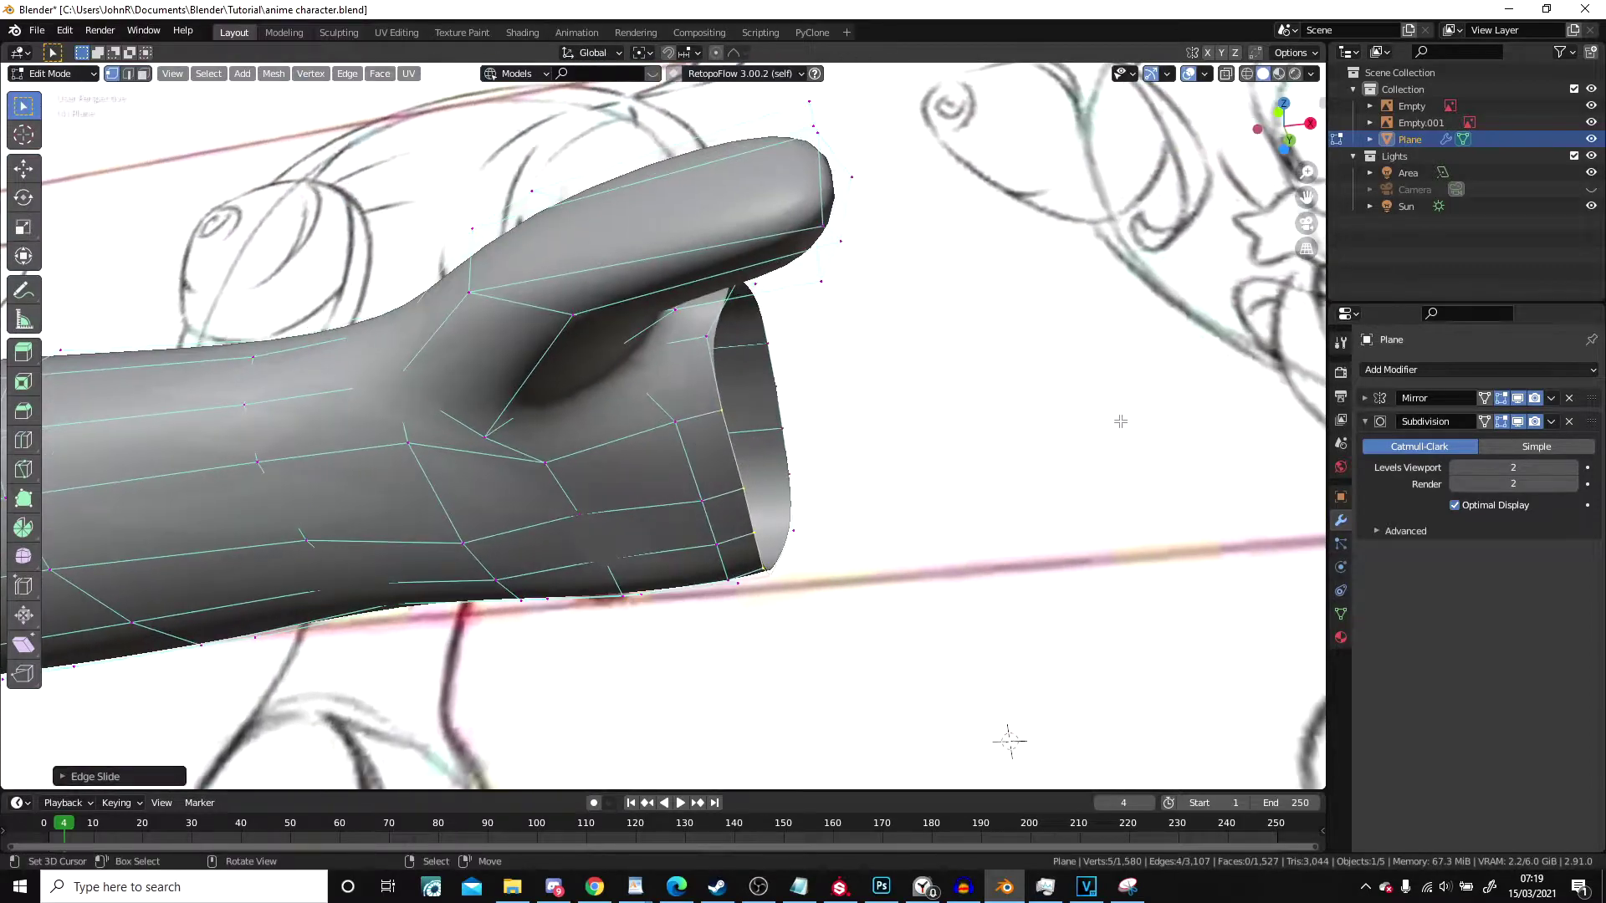
Step: Turn off the Subdivision modifier's viewport display and delete the palm rim face next to the thumb's base
click(1522, 421)
scroll(903, 404, up, 5)
middle_drag(673, 347, 645, 306)
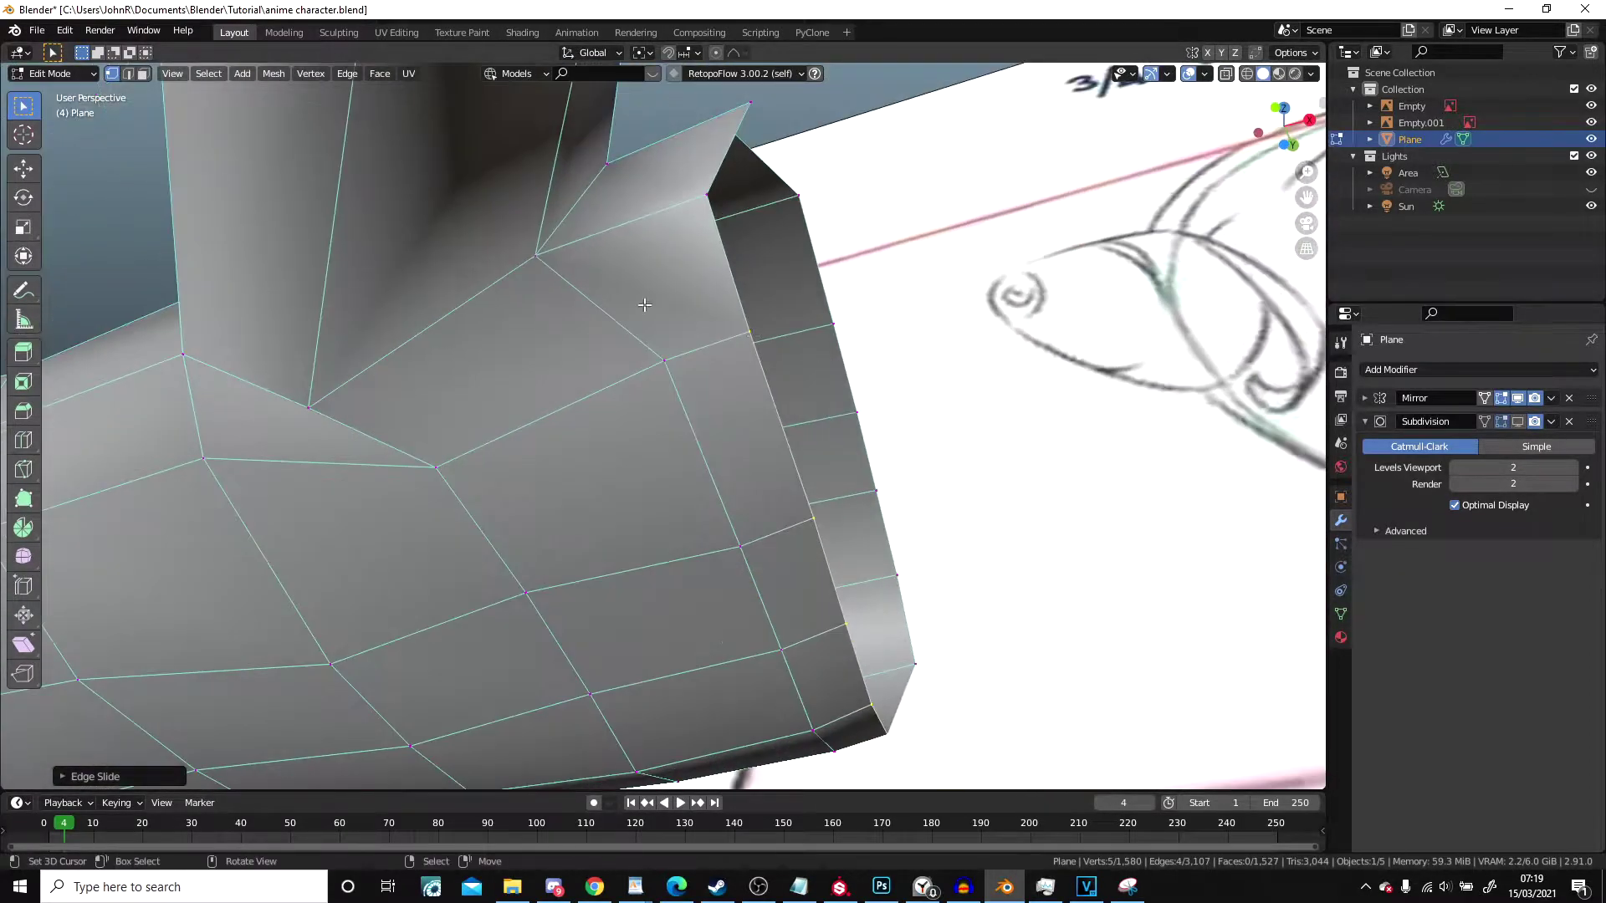
click(144, 73)
key(x)
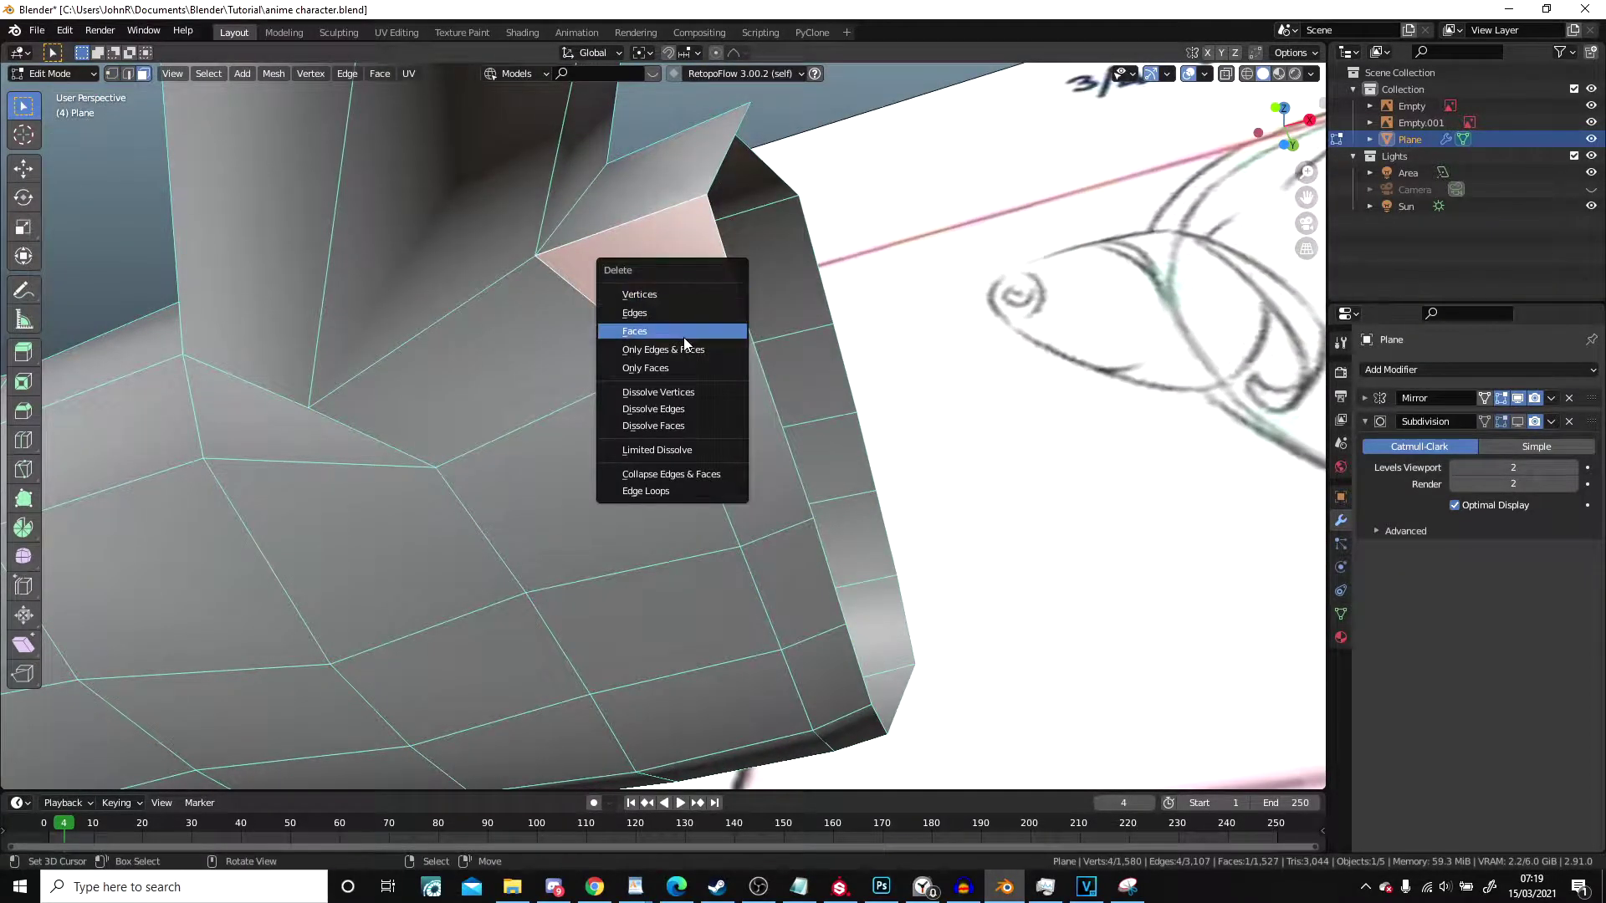
click(683, 333)
Step: Merge two opposite corner vertices of the opening beside the thumb at their center, and reposition the merged vertex
shift+middle_drag(685, 295, 728, 330)
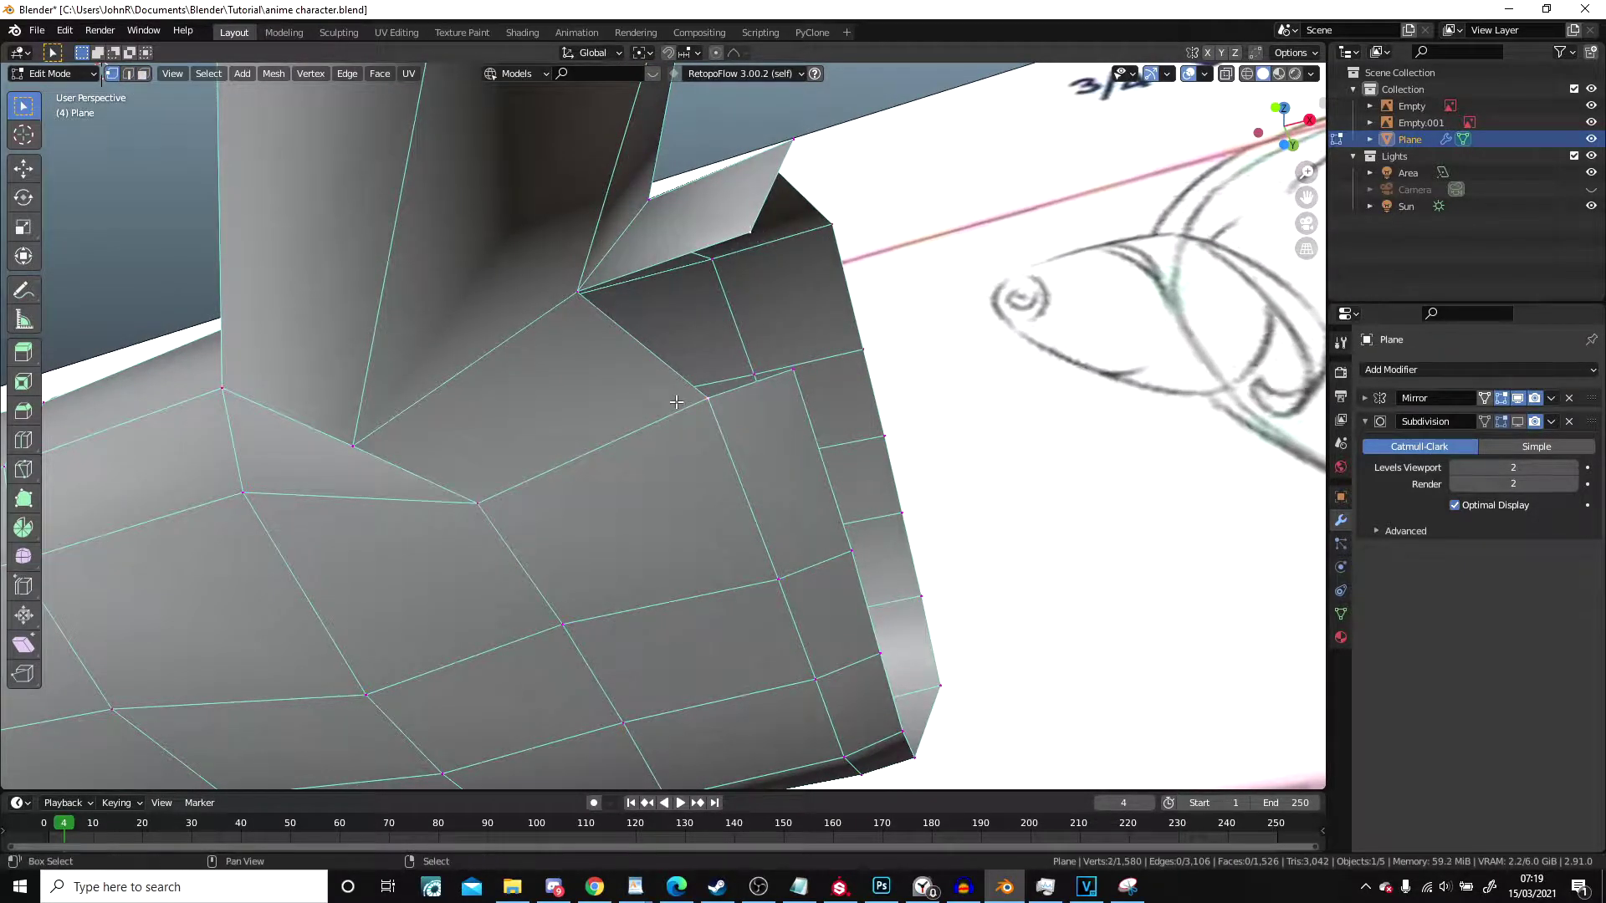
key(w)
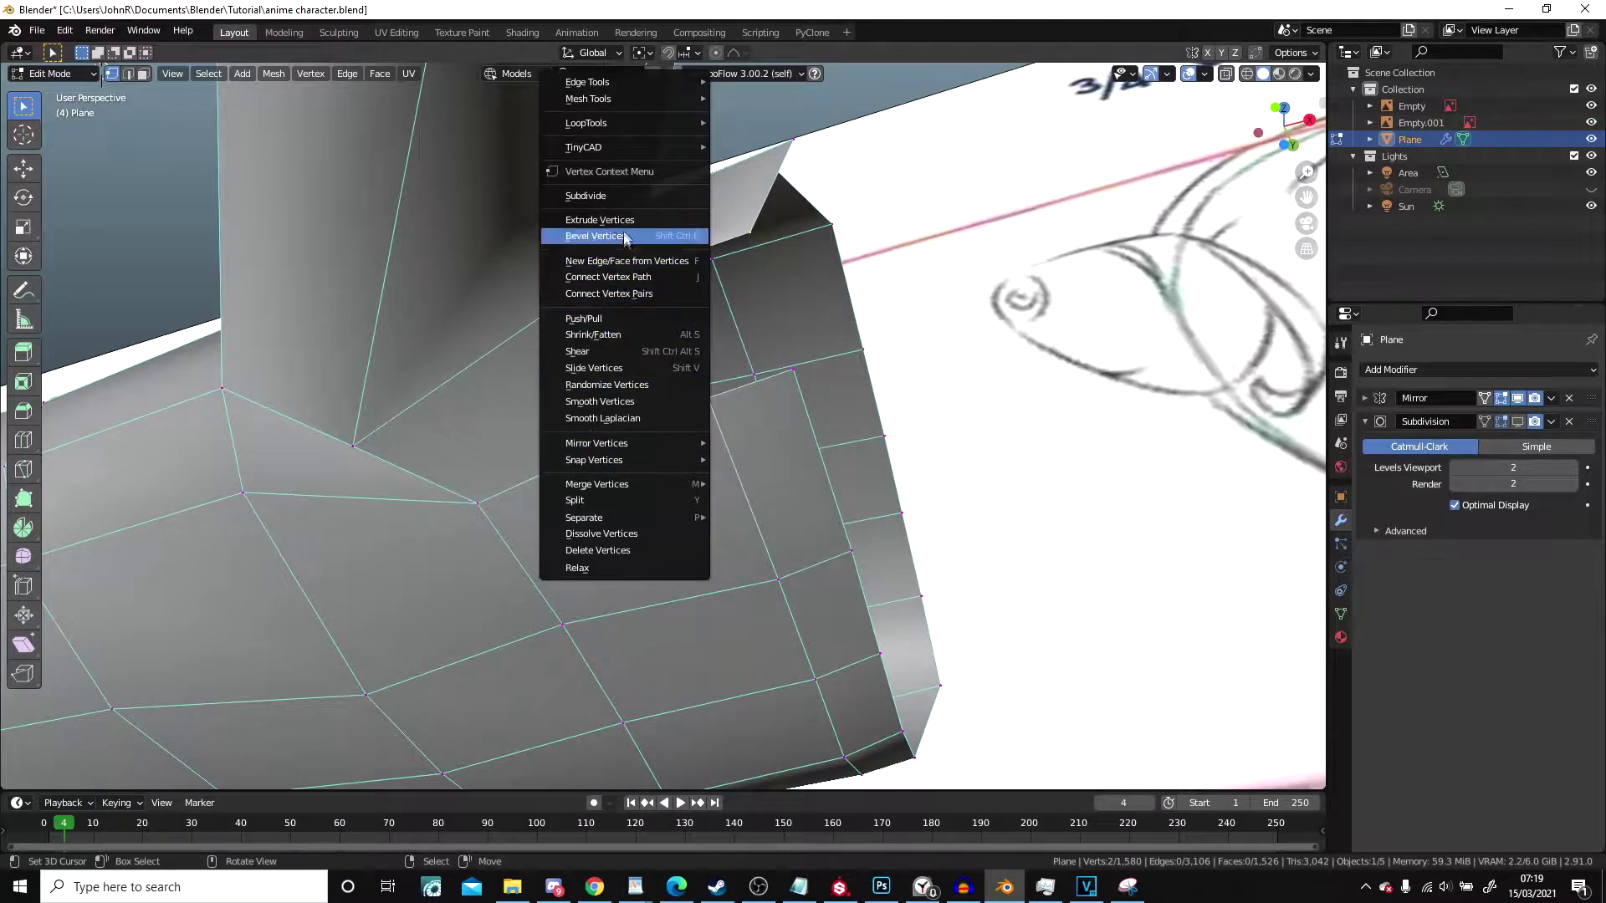
mouse_move(625, 485)
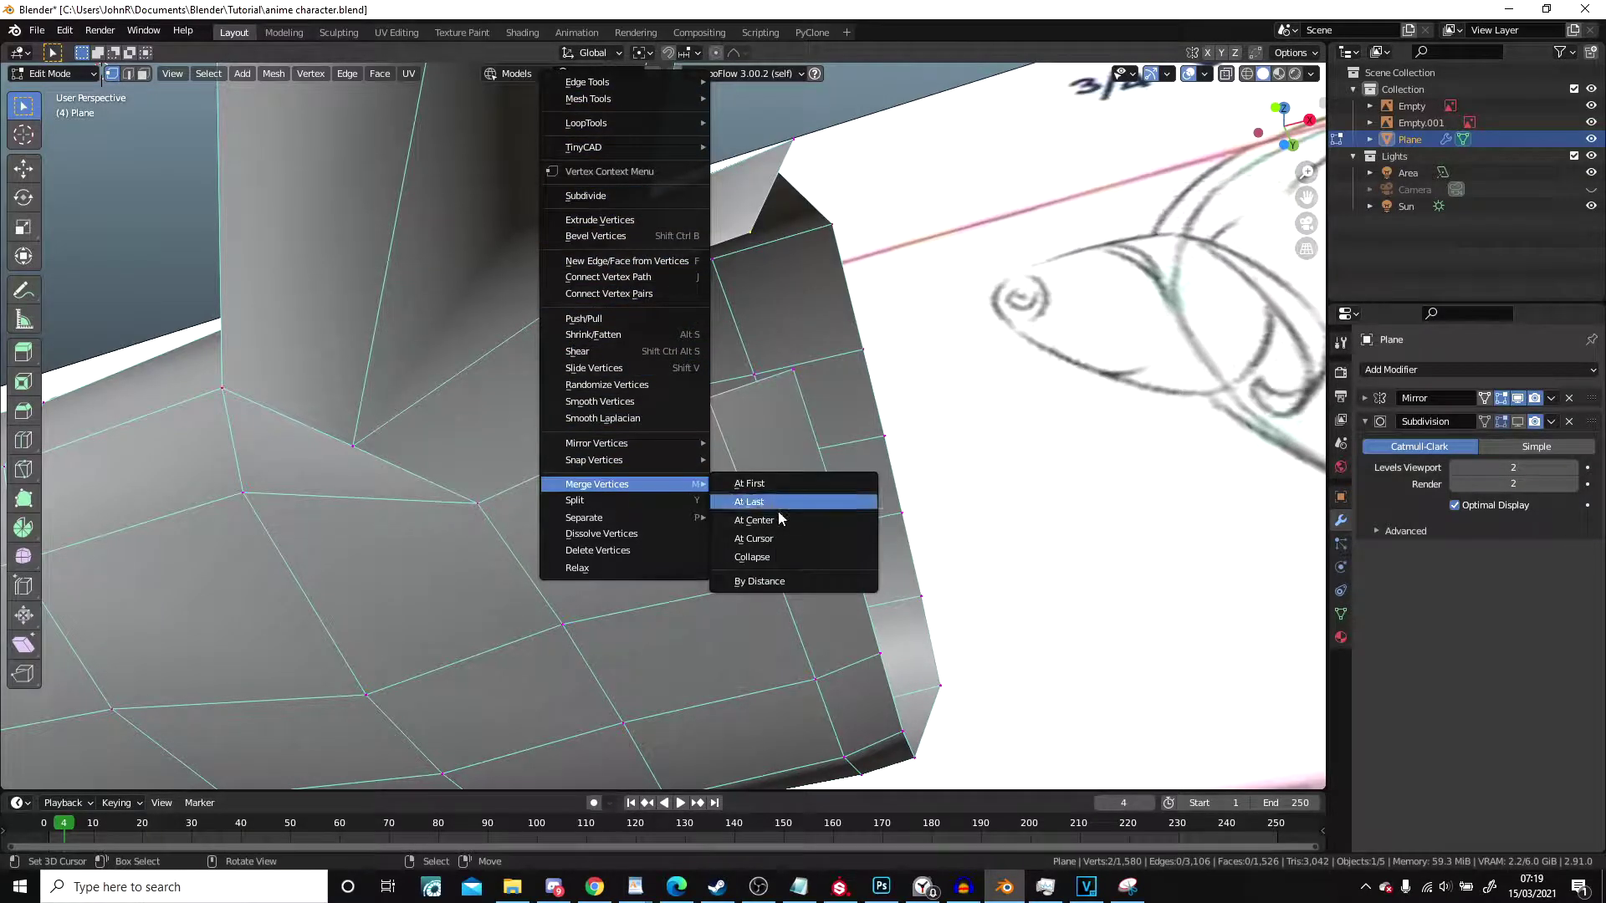
click(758, 523)
key(g)
click(752, 358)
Step: Delete the matching rim face on the hand's other side, and close the opening by merging two opposite corners at center
middle_drag(753, 358, 775, 506)
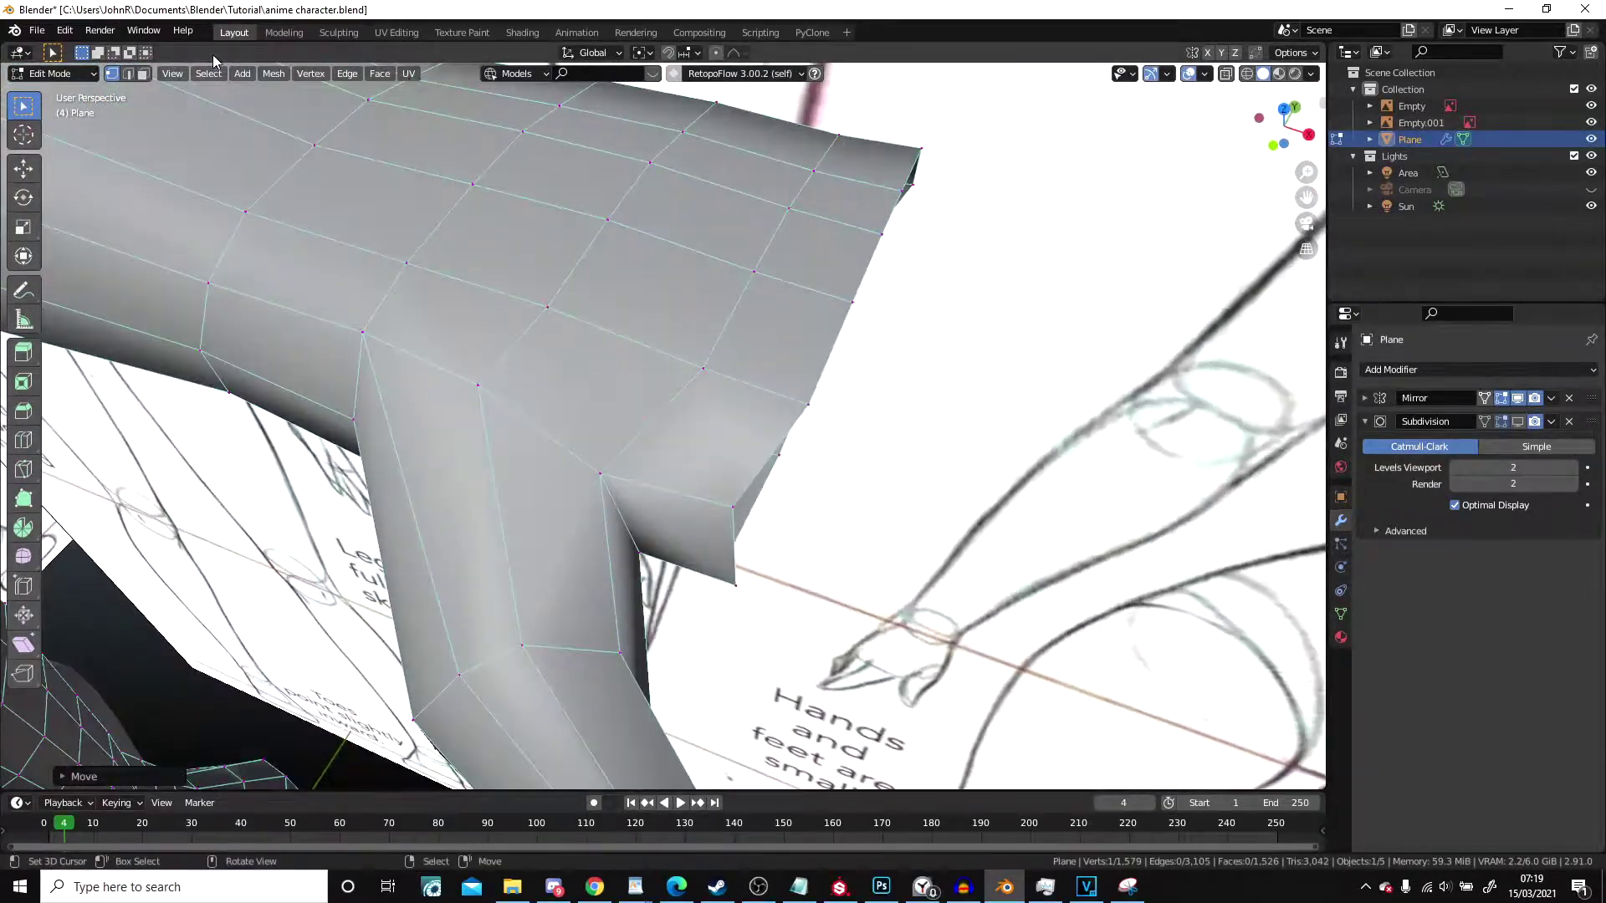
click(693, 452)
key(x)
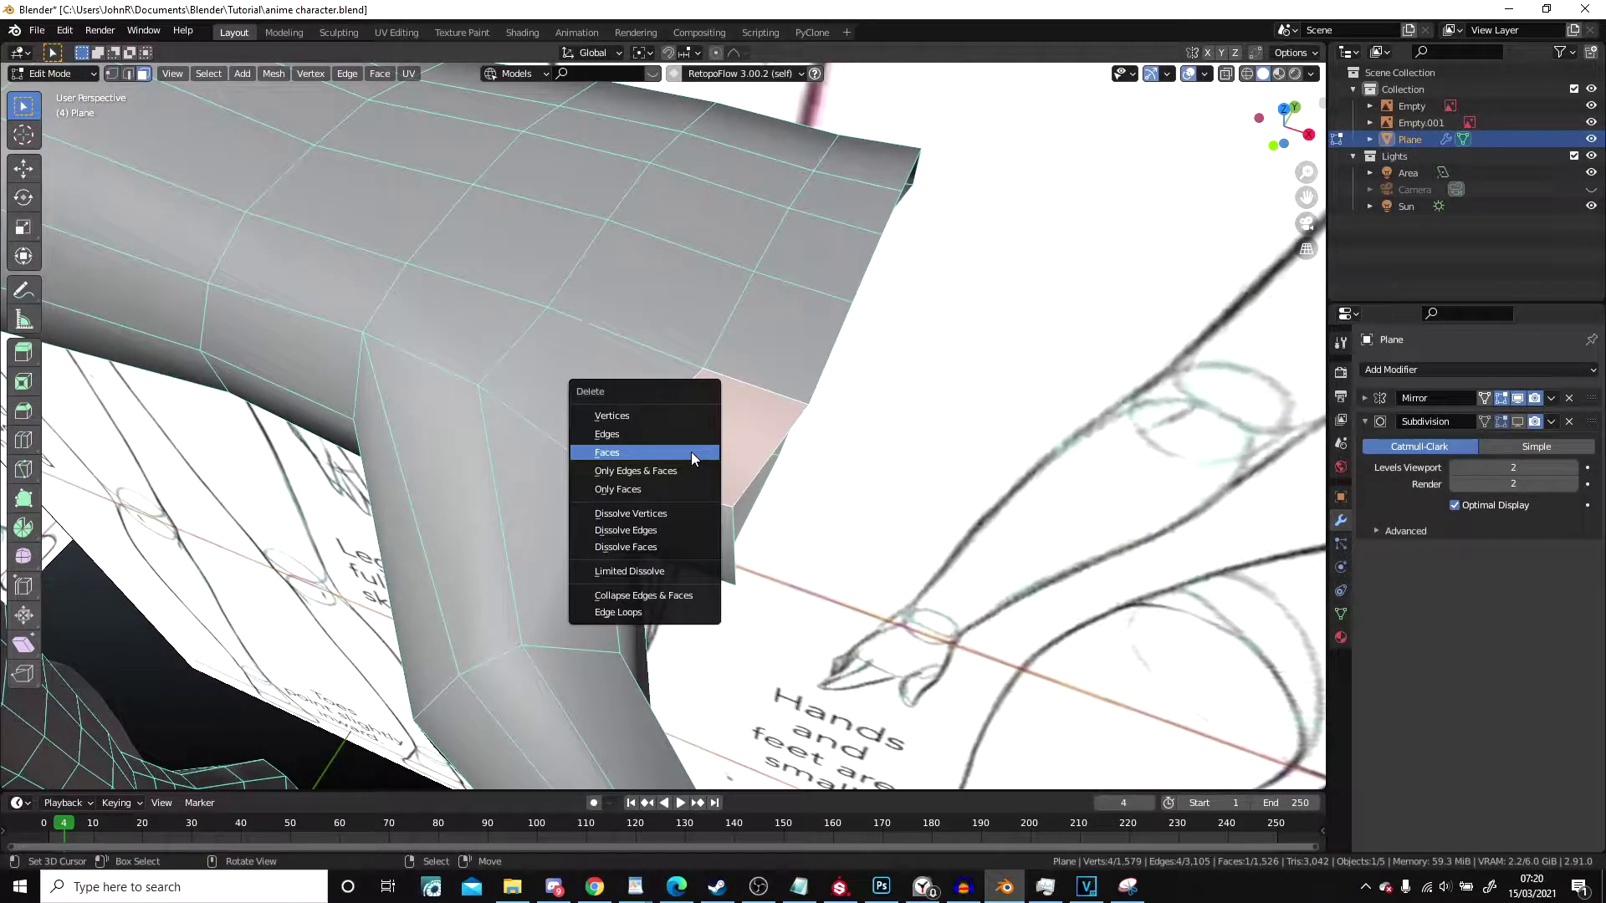
click(693, 453)
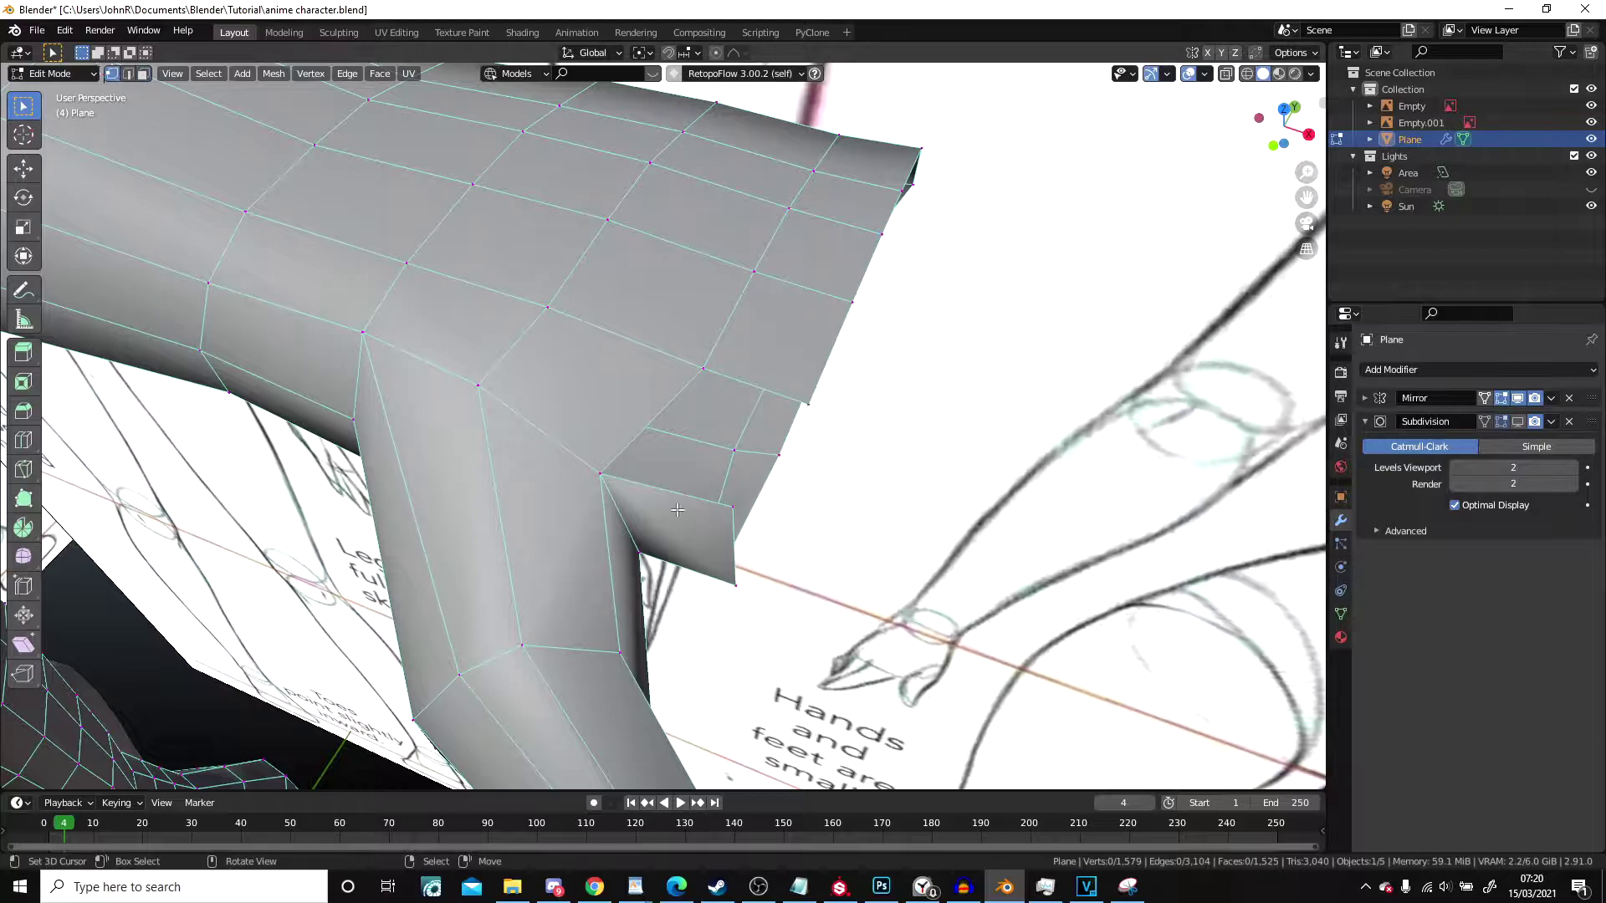
right_click(687, 377)
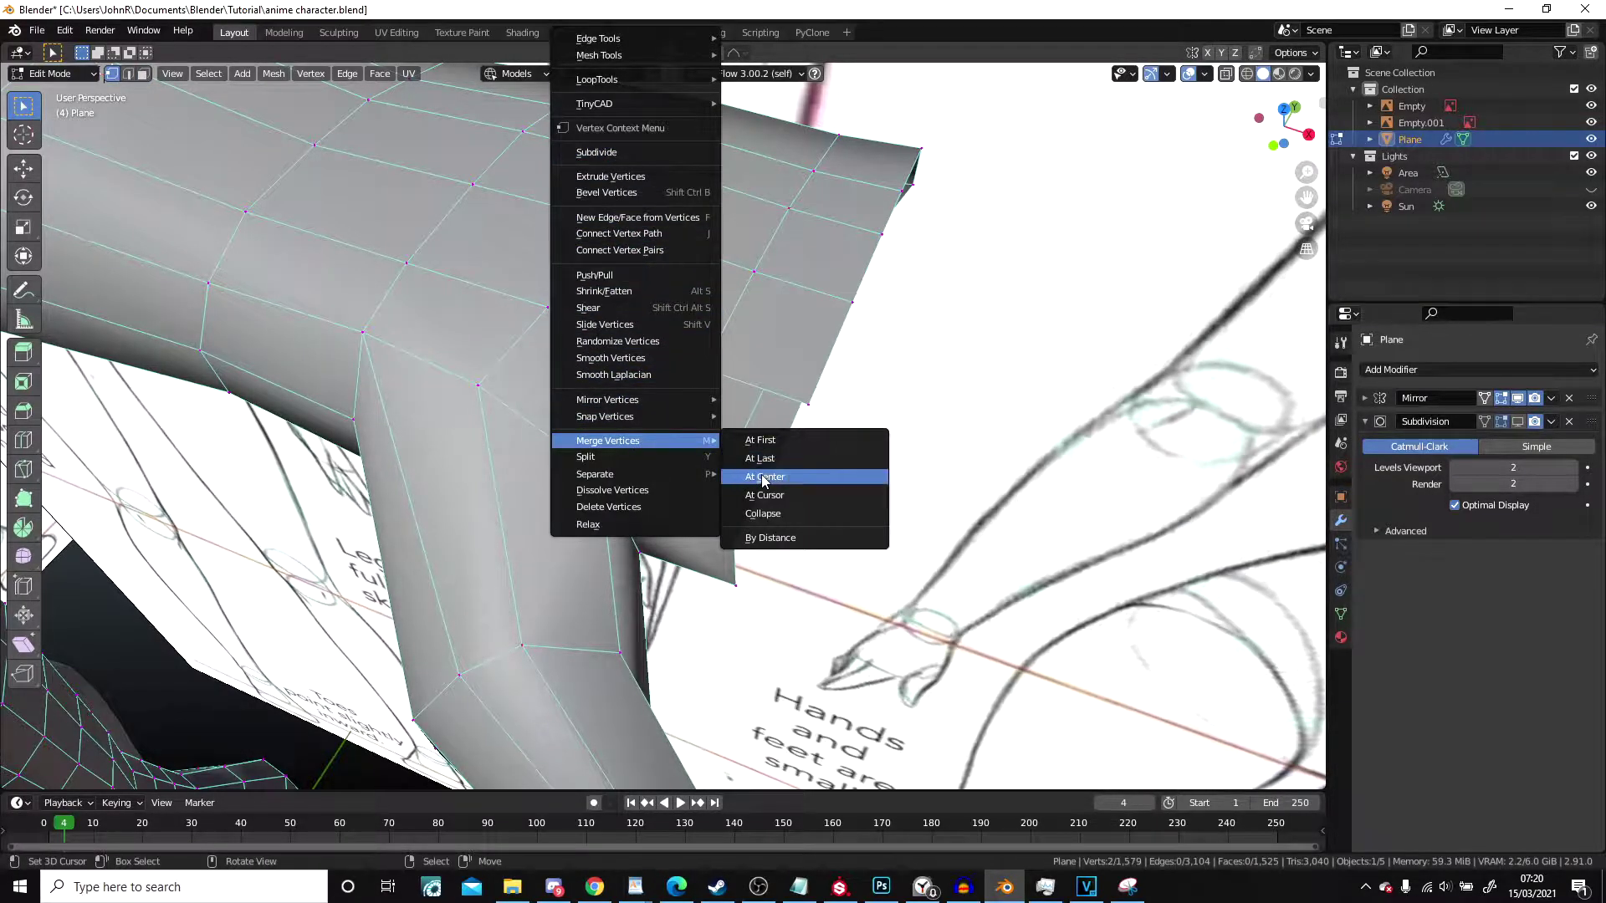
click(773, 479)
key(g)
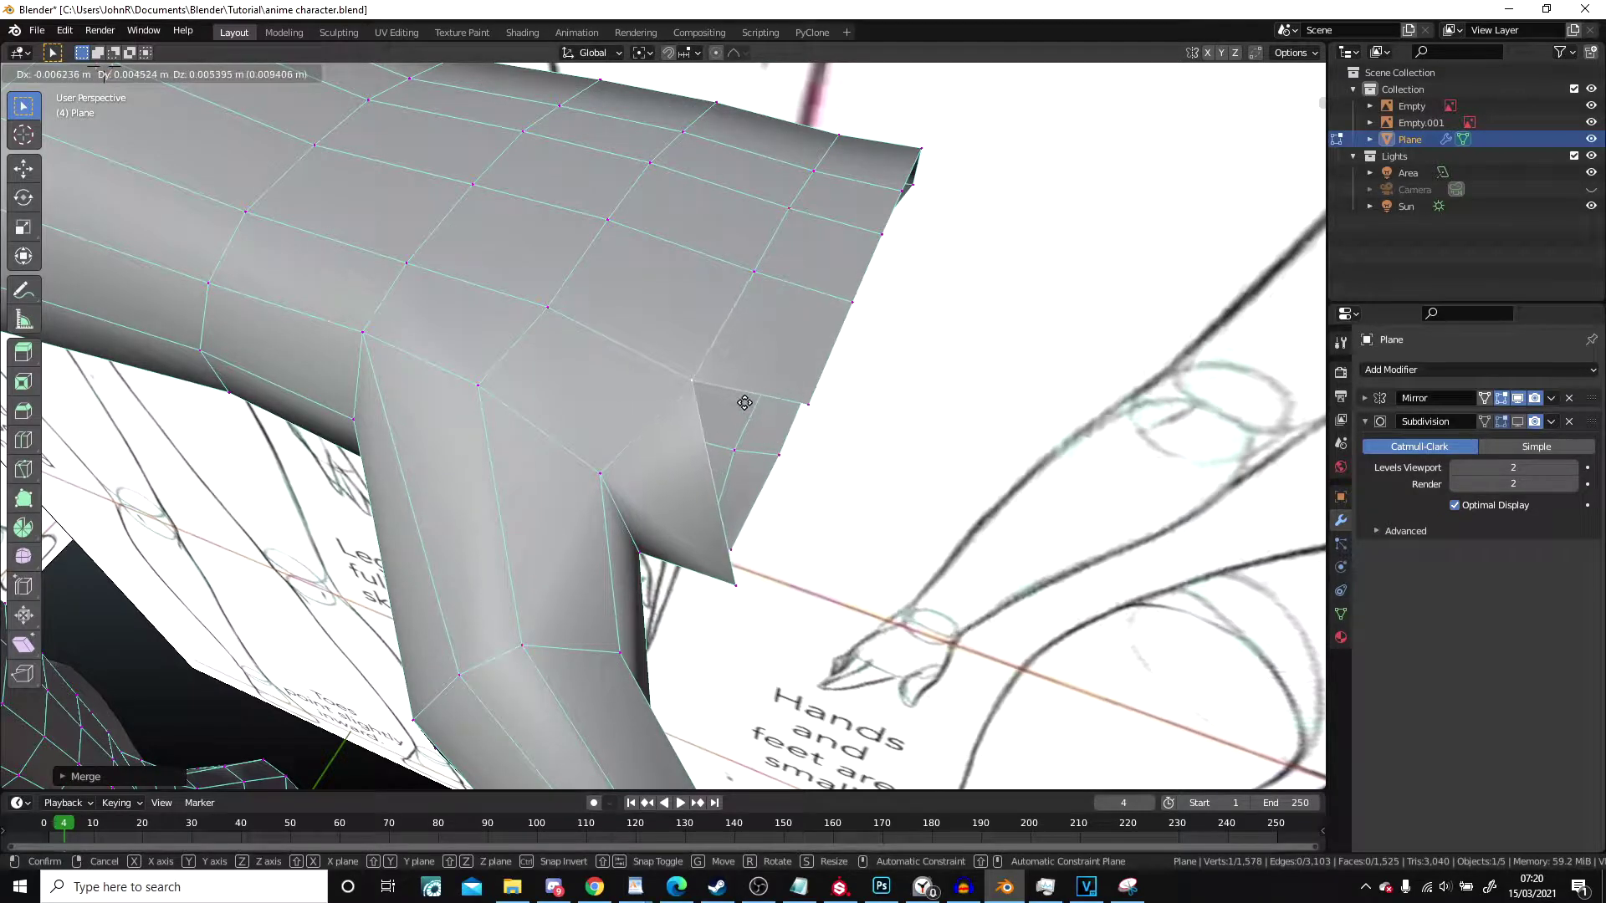
click(744, 403)
Step: Move the palm rim vertex beside the thumb outward toward the open end
middle_drag(744, 403, 718, 266)
right_click(723, 361)
key(g)
click(781, 326)
Step: Extrude a new vertex at the palm rim's thumb side and fill the two faces connecting it to the hand
middle_drag(781, 327, 777, 436)
key(e)
click(758, 319)
shift+right_click(762, 466)
key(f)
middle_drag(763, 463, 614, 497)
right_click(677, 477)
shift+right_click(664, 296)
key(f)
Step: Reposition the vertices at the thumb-side corner of the palm rim to round out the opening
right_click(750, 455)
key(g)
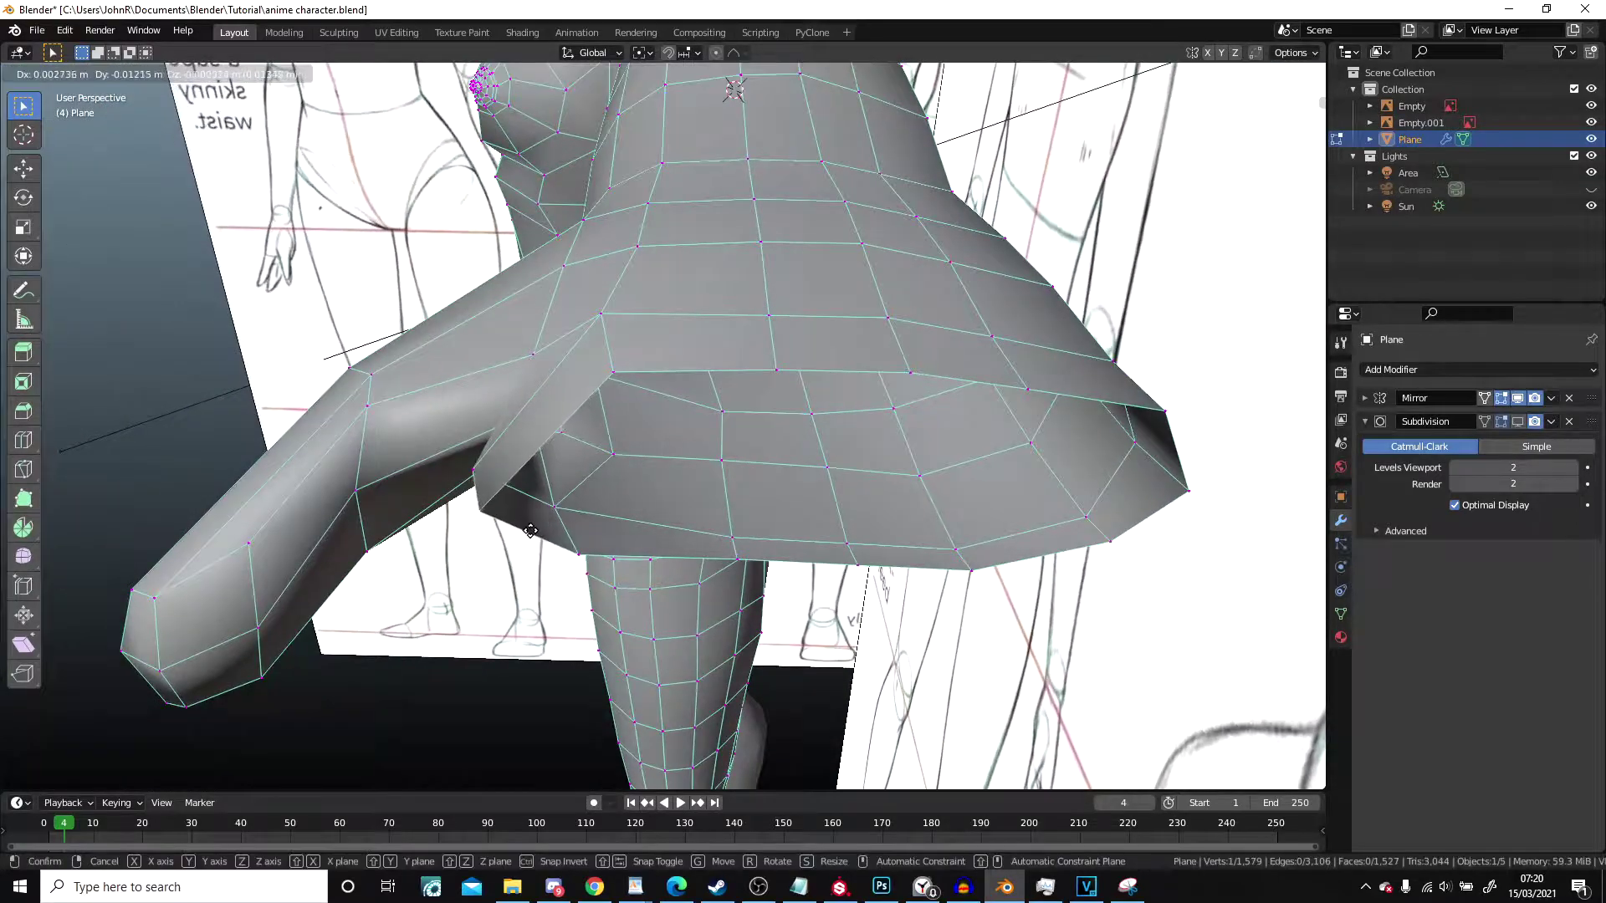
click(523, 538)
middle_drag(523, 539, 531, 675)
right_click(526, 537)
key(g)
click(533, 521)
right_click(504, 579)
key(g)
click(532, 572)
Step: Check the edges along the palm's open rim and adjust the position of a single vertex there
middle_drag(532, 572, 626, 384)
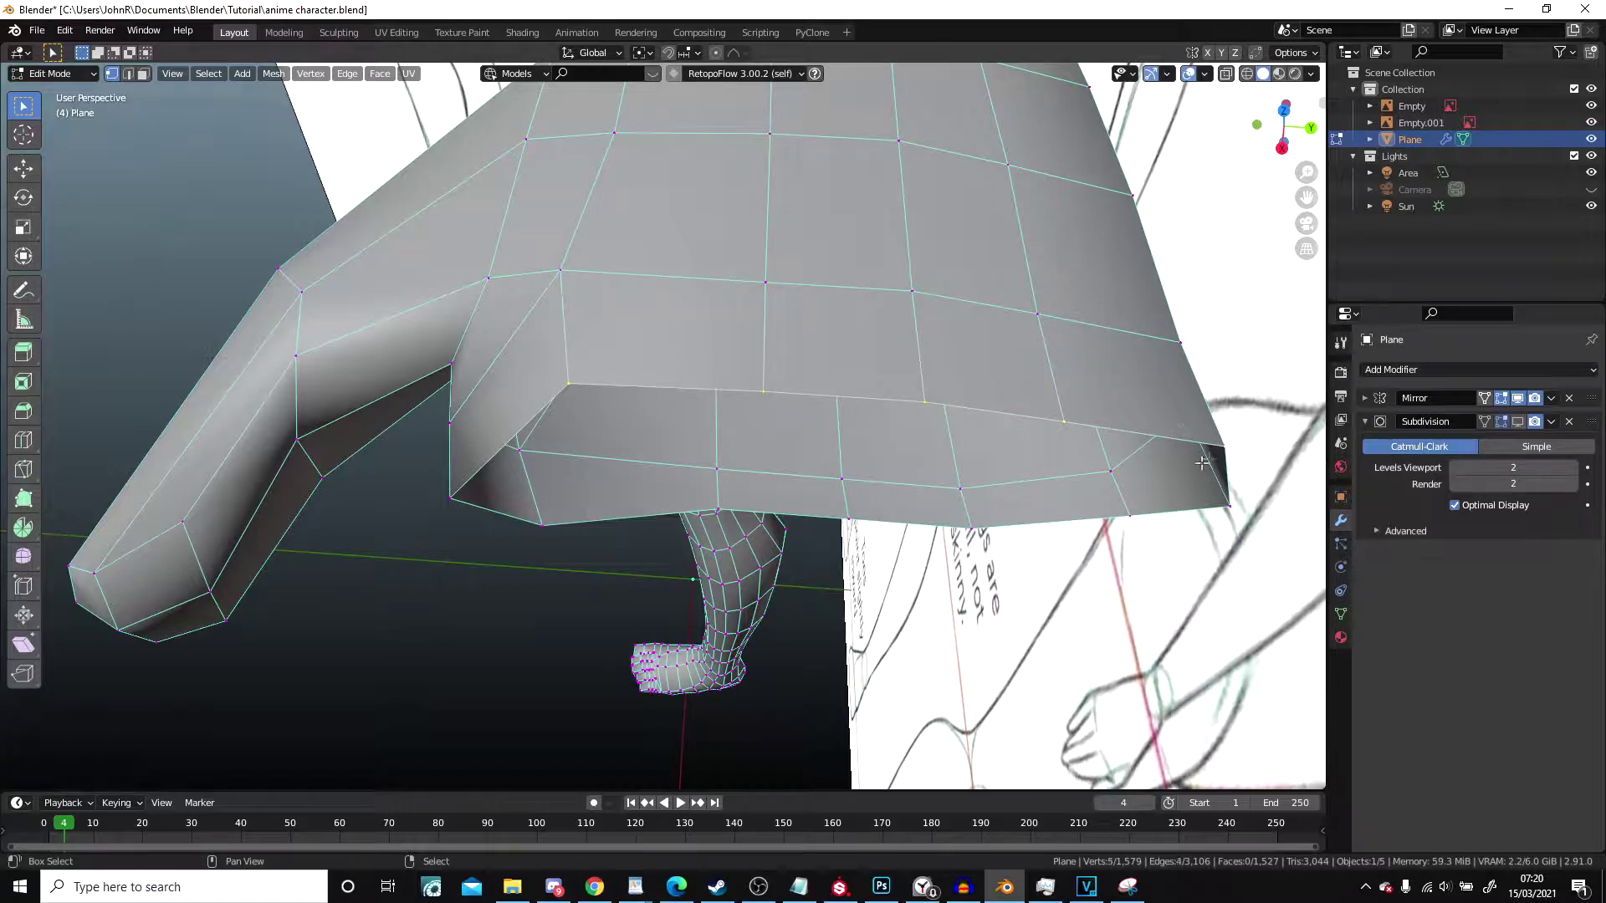
scroll(904, 524, down, 4)
shift+middle_drag(776, 470, 722, 402)
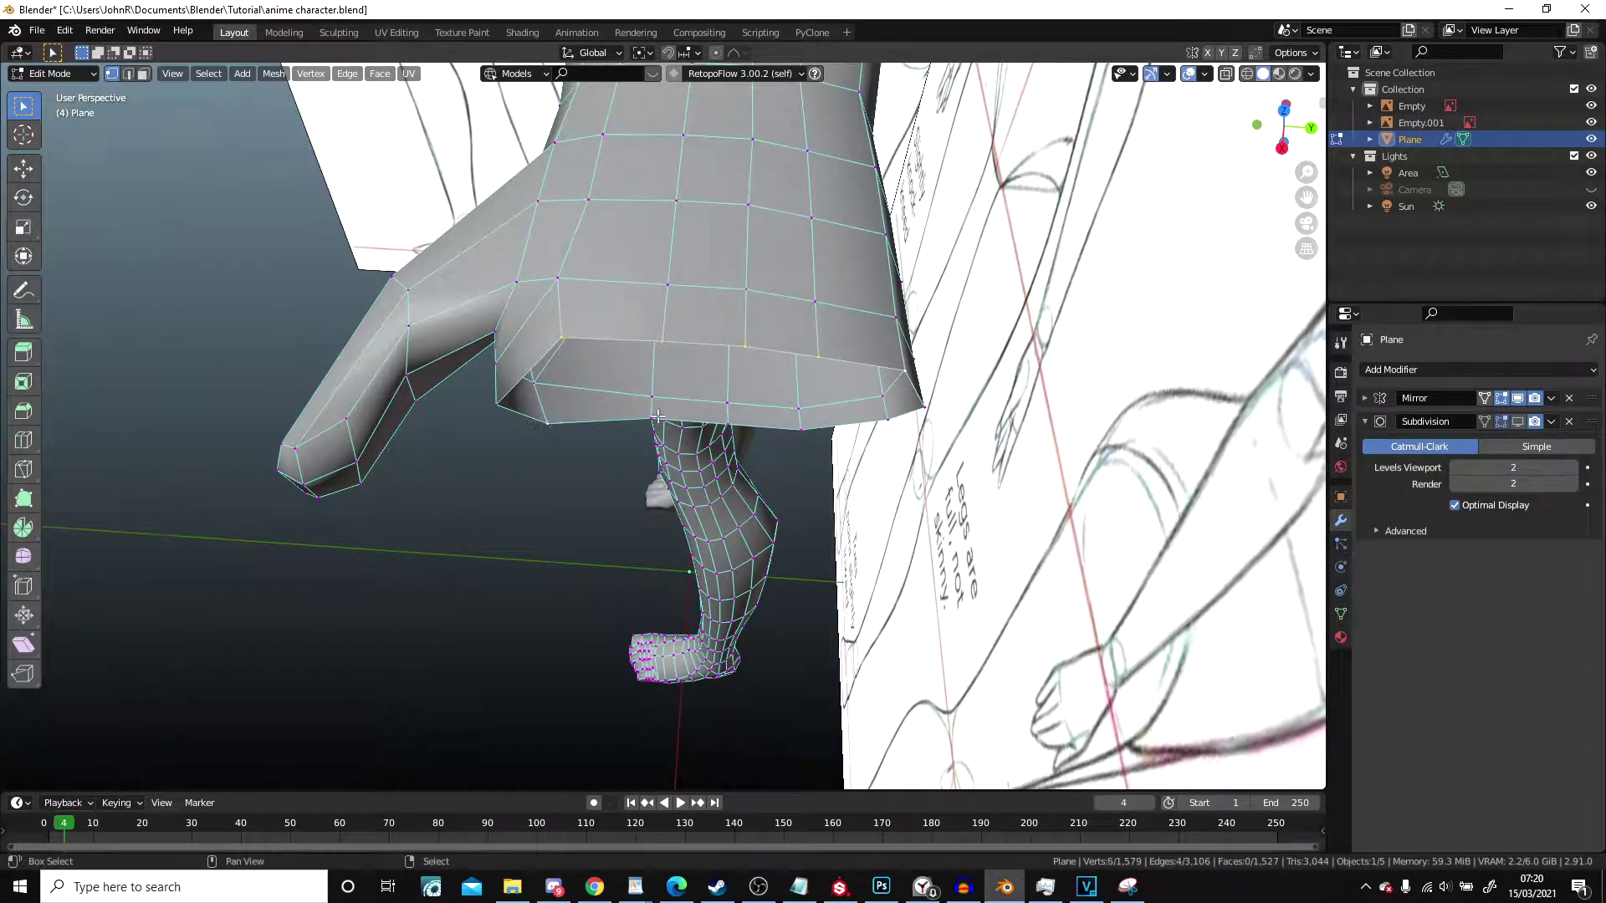
key(ctrl+z)
middle_drag(654, 434, 564, 418)
shift+right_click(715, 460)
middle_drag(852, 559, 996, 469)
scroll(711, 494, up, 2)
right_drag(606, 436, 611, 409)
scroll(545, 450, down, 3)
middle_drag(545, 450, 740, 477)
scroll(755, 452, up, 2)
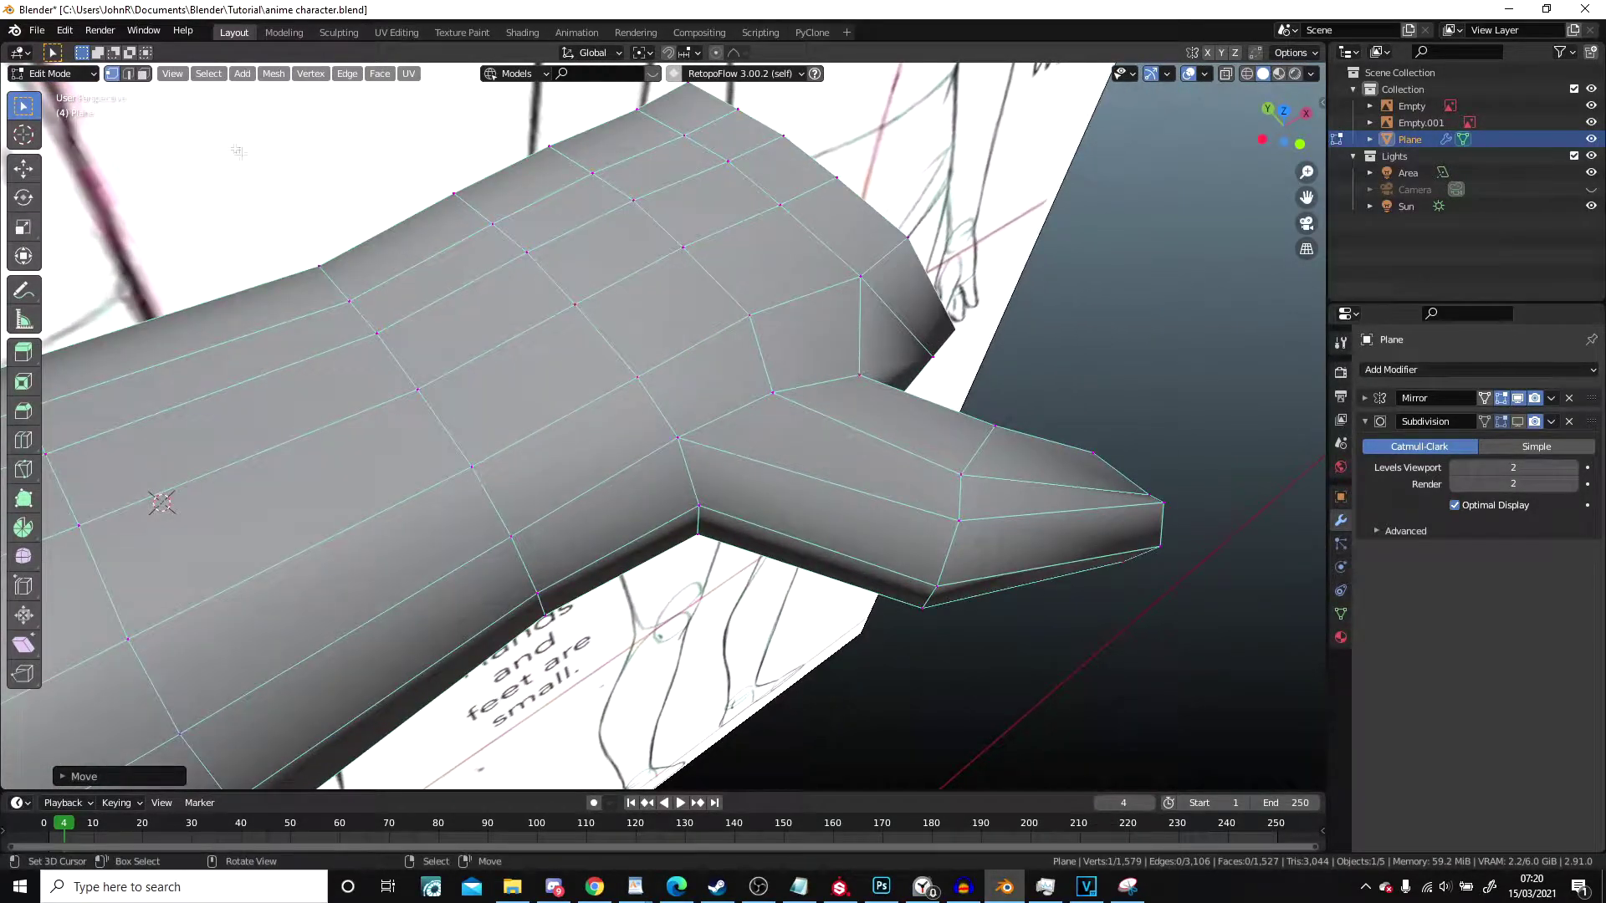
Step: Add one edge loop around the hand between the wrist and the thumb's base
key(ctrl+r)
click(533, 481)
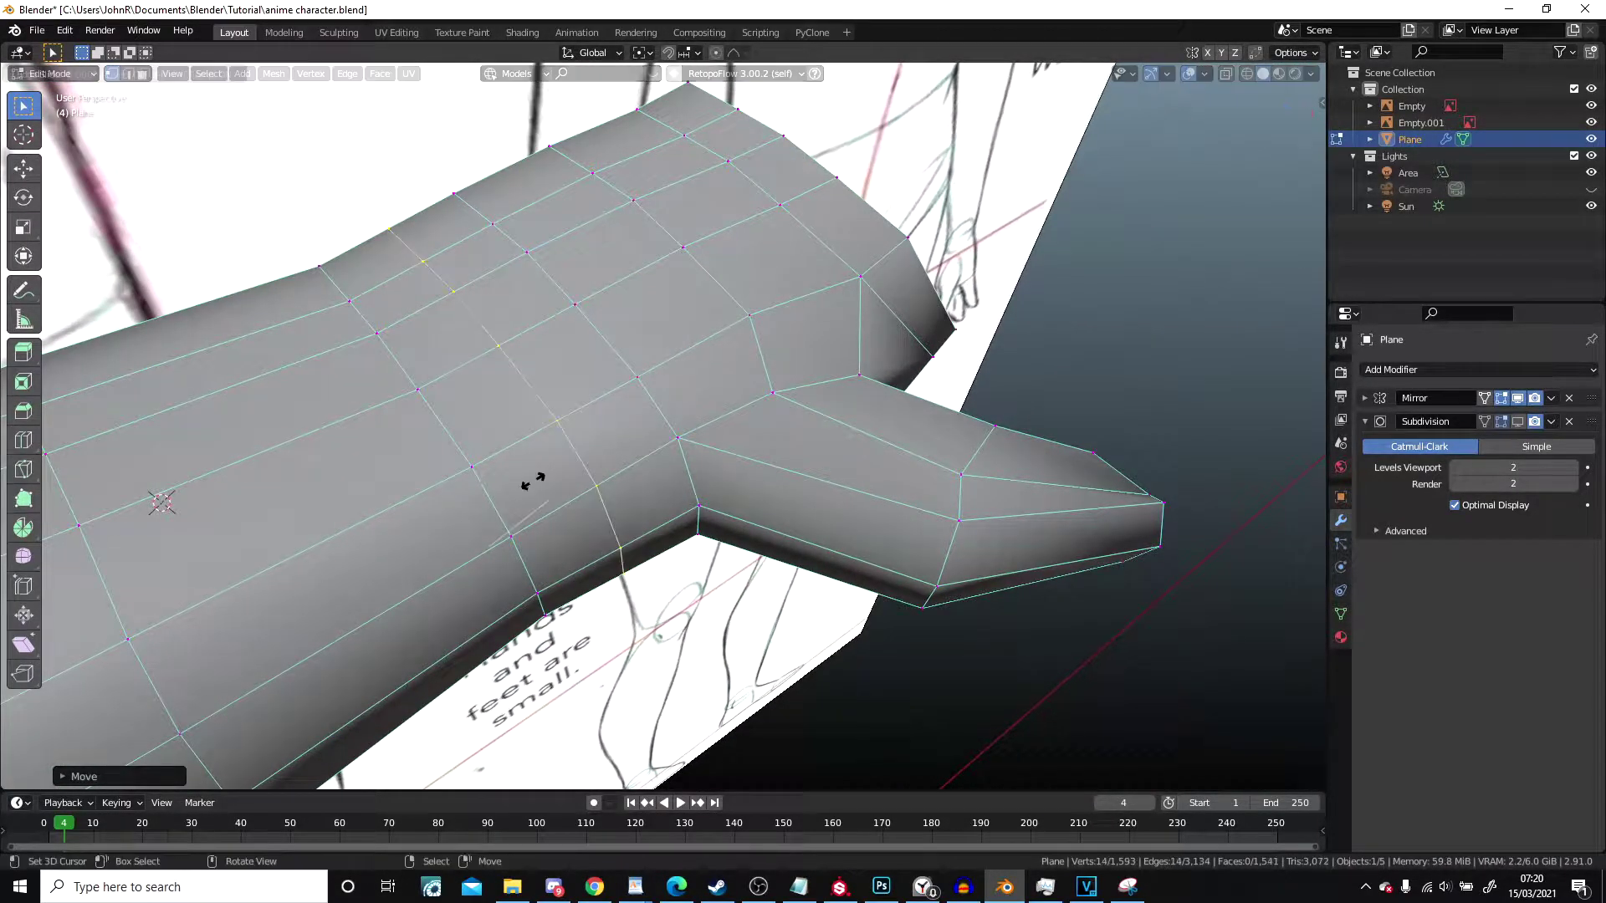
click(538, 480)
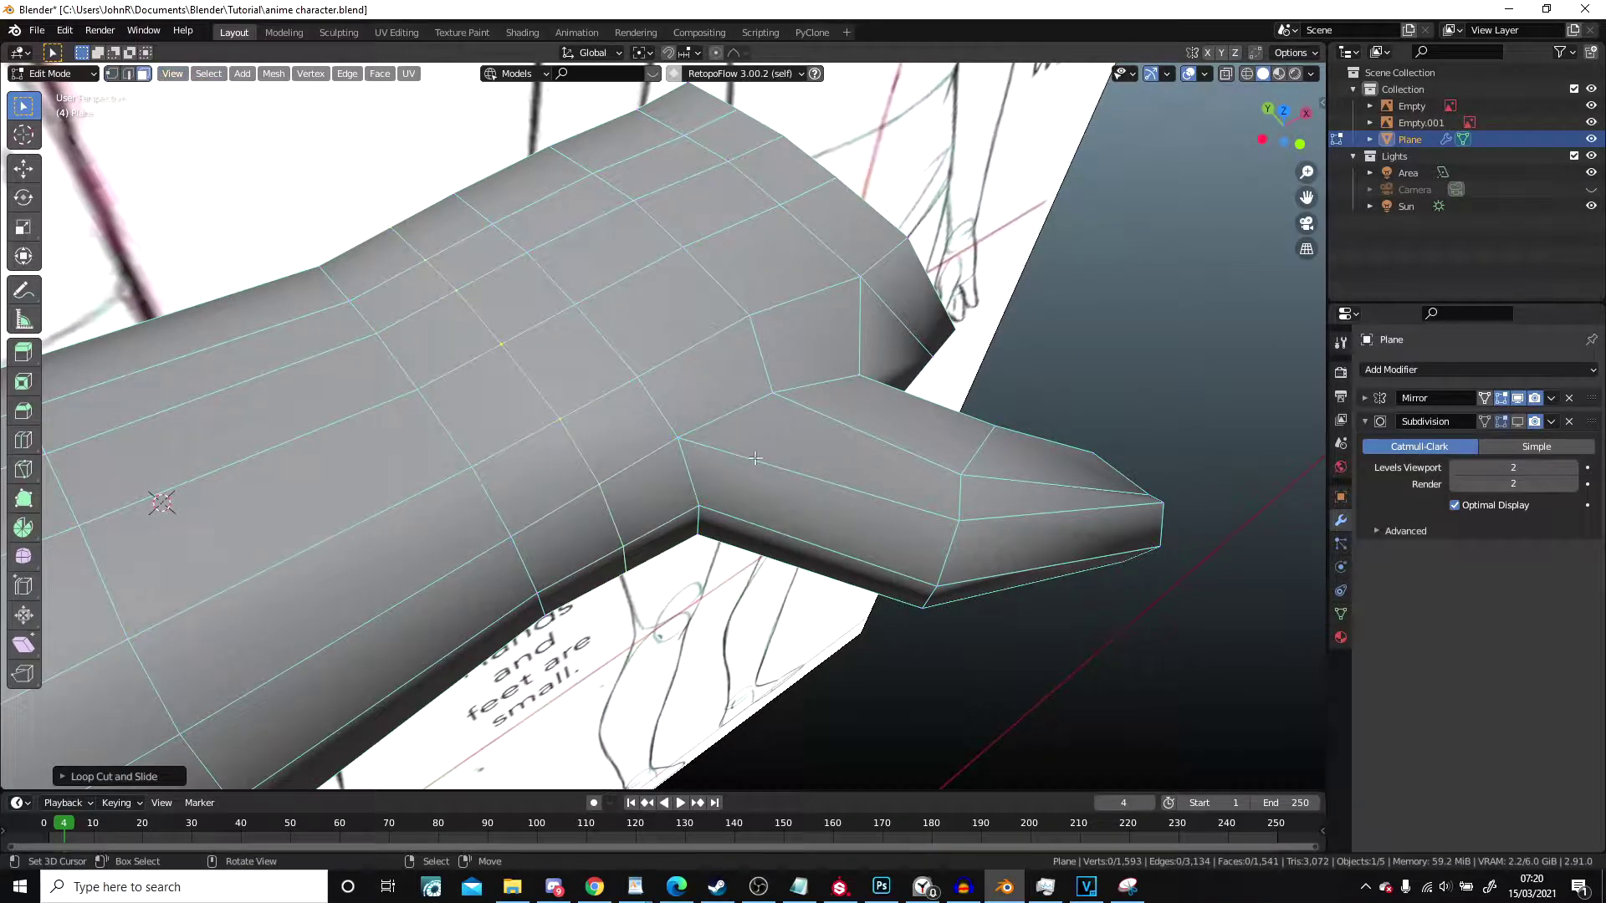
Step: Delete the two faces between the new wrist loop and the thumb's base, one on each side of the hand
right_click(627, 421)
key(x)
click(627, 421)
middle_drag(627, 422, 573, 240)
key(x)
click(594, 226)
scroll(603, 325, up, 3)
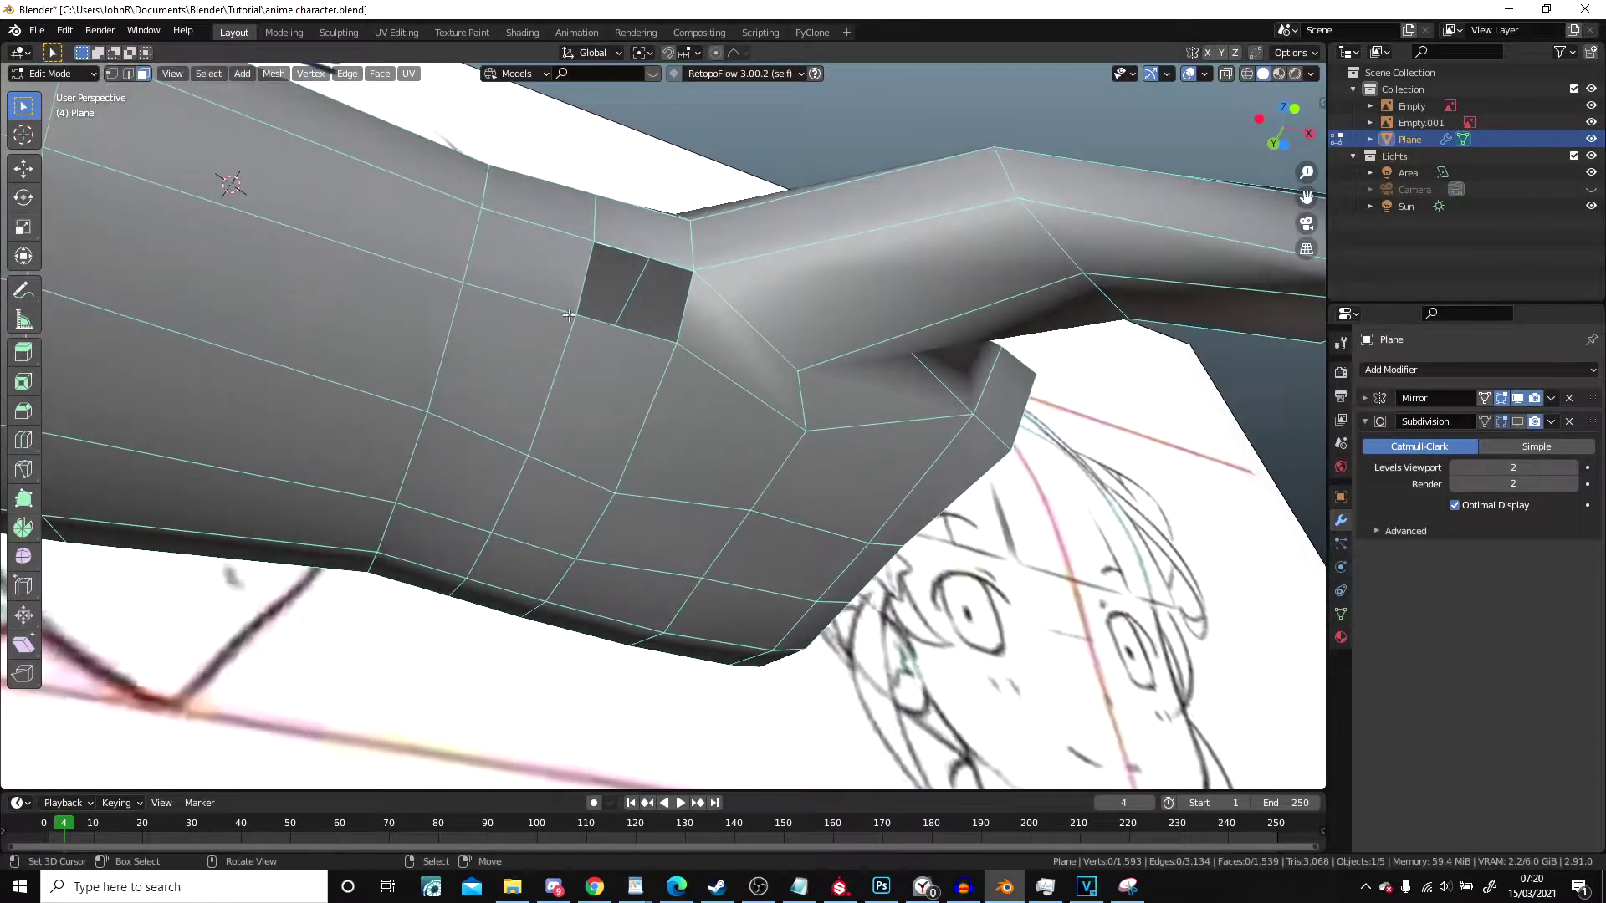
Step: Try to close the opening by the thumb's base by moving its two opposite corner vertices together
right_click(594, 246)
key(g)
click(631, 279)
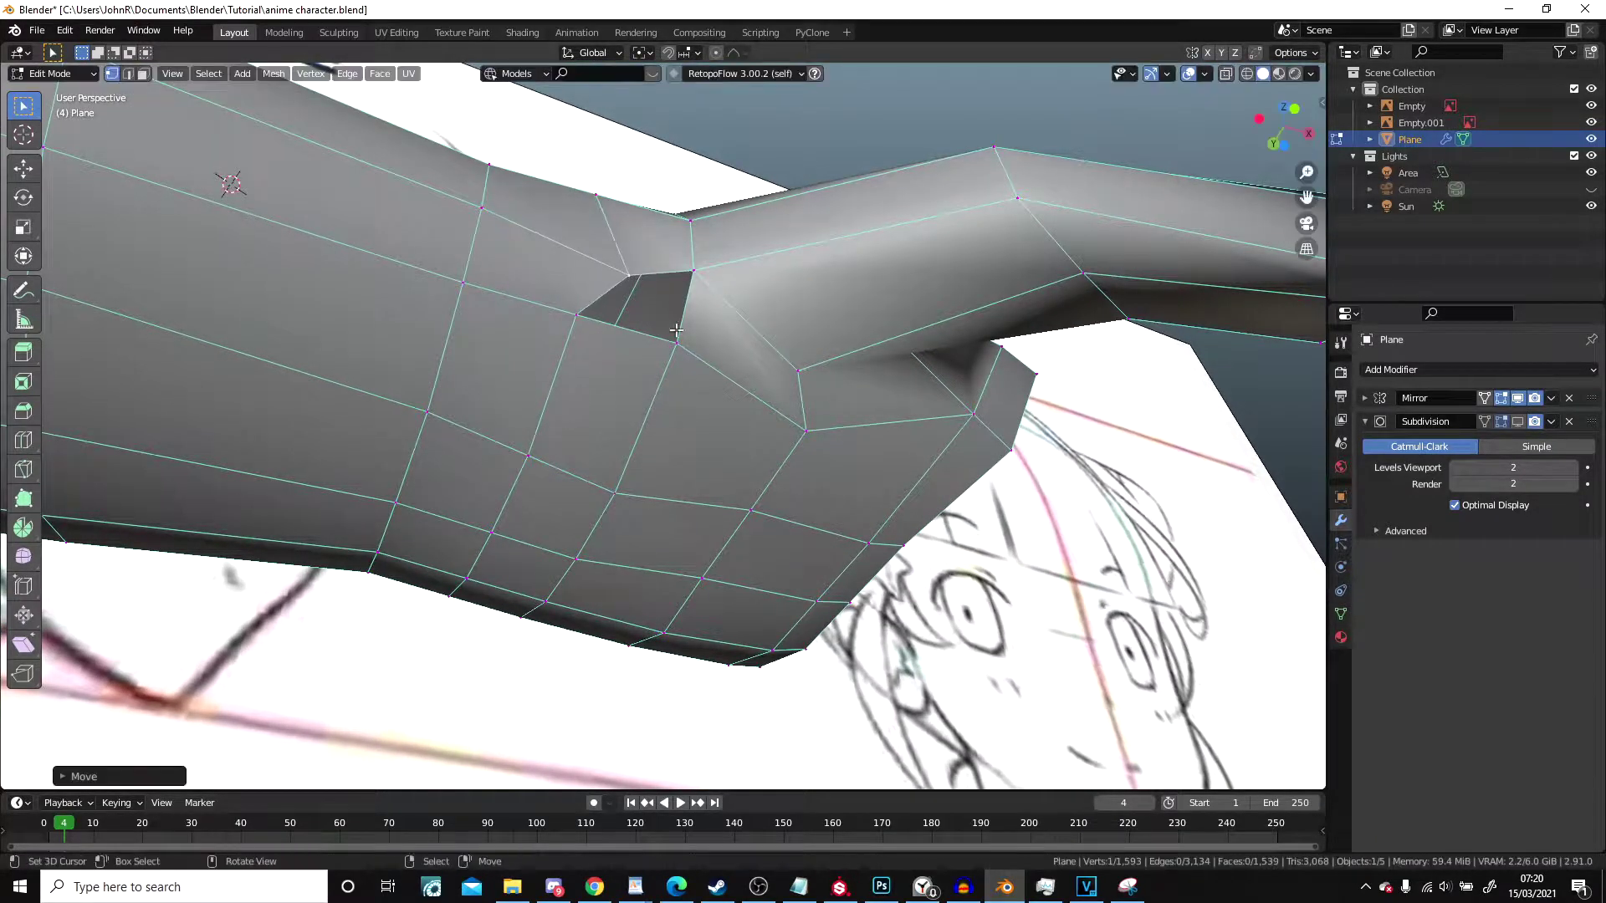
right_click(683, 346)
key(g)
click(638, 283)
mouse_move(638, 283)
middle_down()
mouse_move(634, 303)
mouse_move(555, 302)
mouse_move(585, 243)
mouse_move(617, 294)
middle_up()
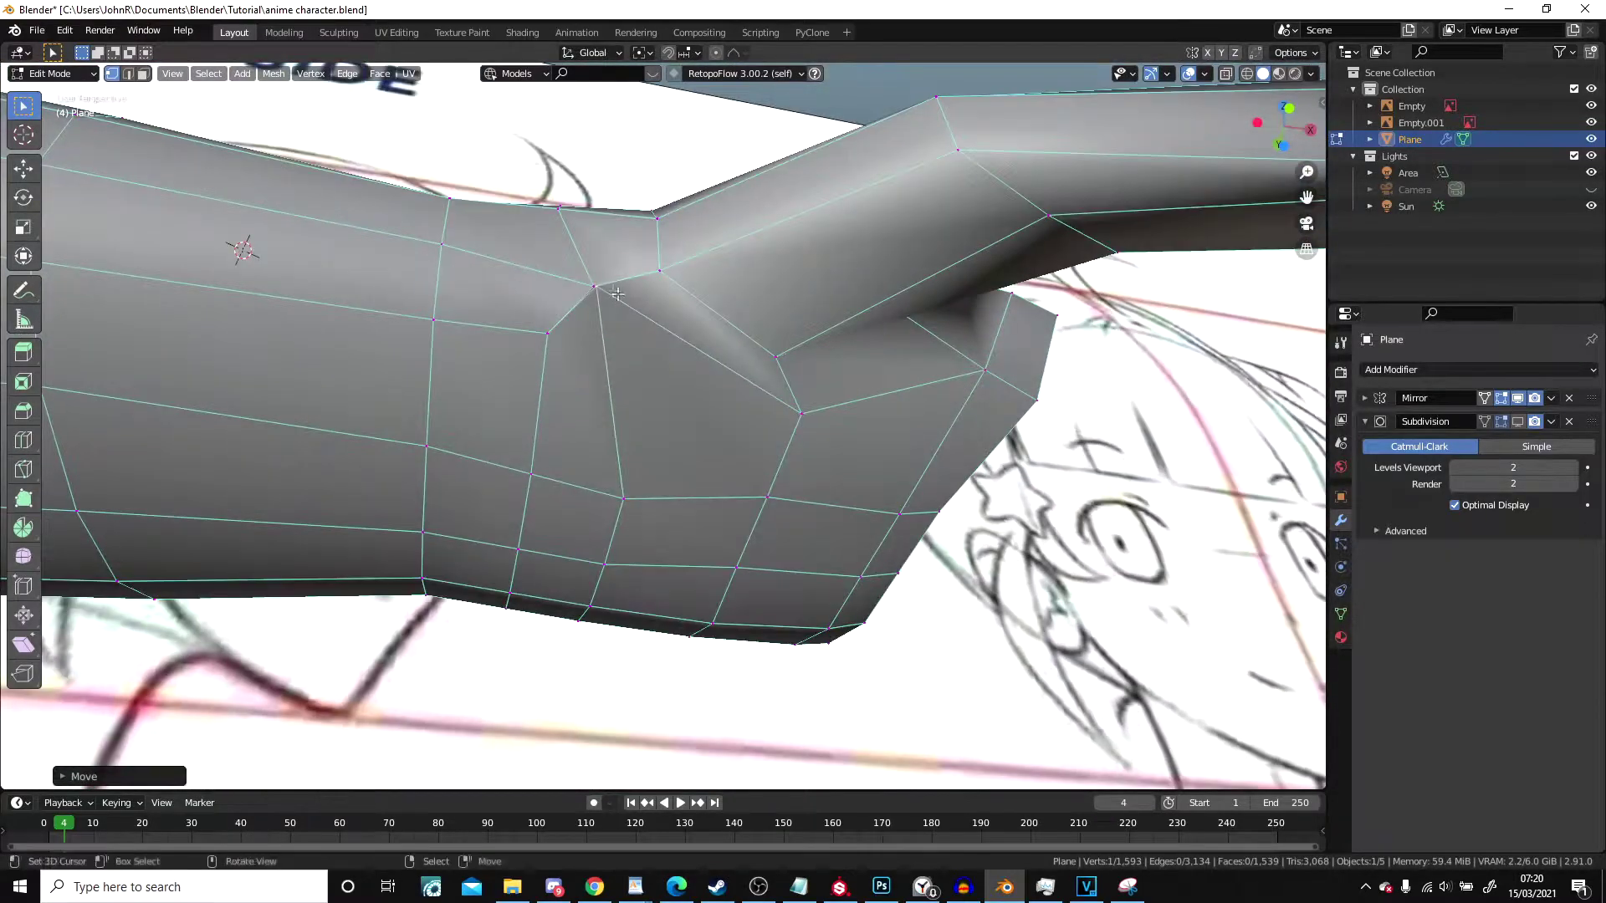
key(alt+a)
key(ctrl+z)
key(ctrl+z)
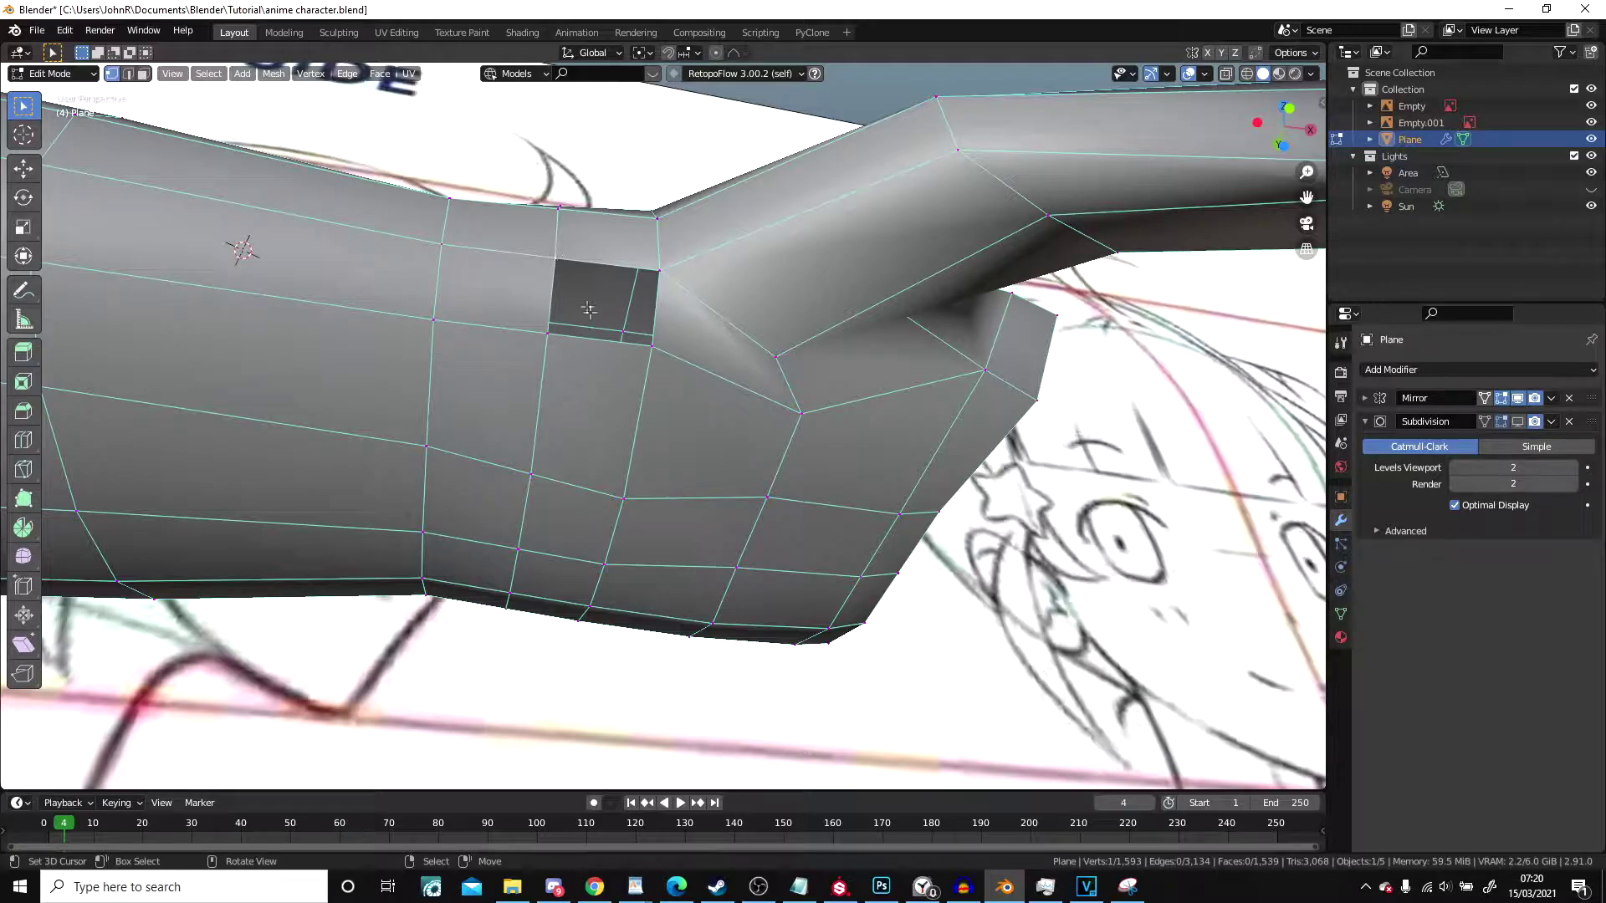
Step: Merge two opposite corners of the opening by the thumb's base at center and check the shape in Object Mode
shift+click(652, 345)
right_click(655, 348)
mouse_move(595, 445)
click(715, 478)
key(Tab)
mouse_move(626, 335)
middle_down()
mouse_move(629, 420)
mouse_move(649, 348)
middle_up()
key(Tab)
Step: Adjust the position of the merged vertex near the thumb's base
right_drag(649, 347, 638, 344)
mouse_move(638, 344)
middle_down()
mouse_move(606, 405)
mouse_move(678, 389)
mouse_move(661, 388)
middle_up()
scroll(605, 405, up, 2)
mouse_move(589, 432)
middle_down()
mouse_move(659, 284)
mouse_move(758, 170)
mouse_move(752, 151)
mouse_move(669, 351)
mouse_move(720, 410)
mouse_move(816, 439)
mouse_move(809, 399)
mouse_move(896, 303)
mouse_move(233, 215)
mouse_move(192, 101)
middle_up()
scroll(656, 393, up, 3)
key(g)
click(666, 394)
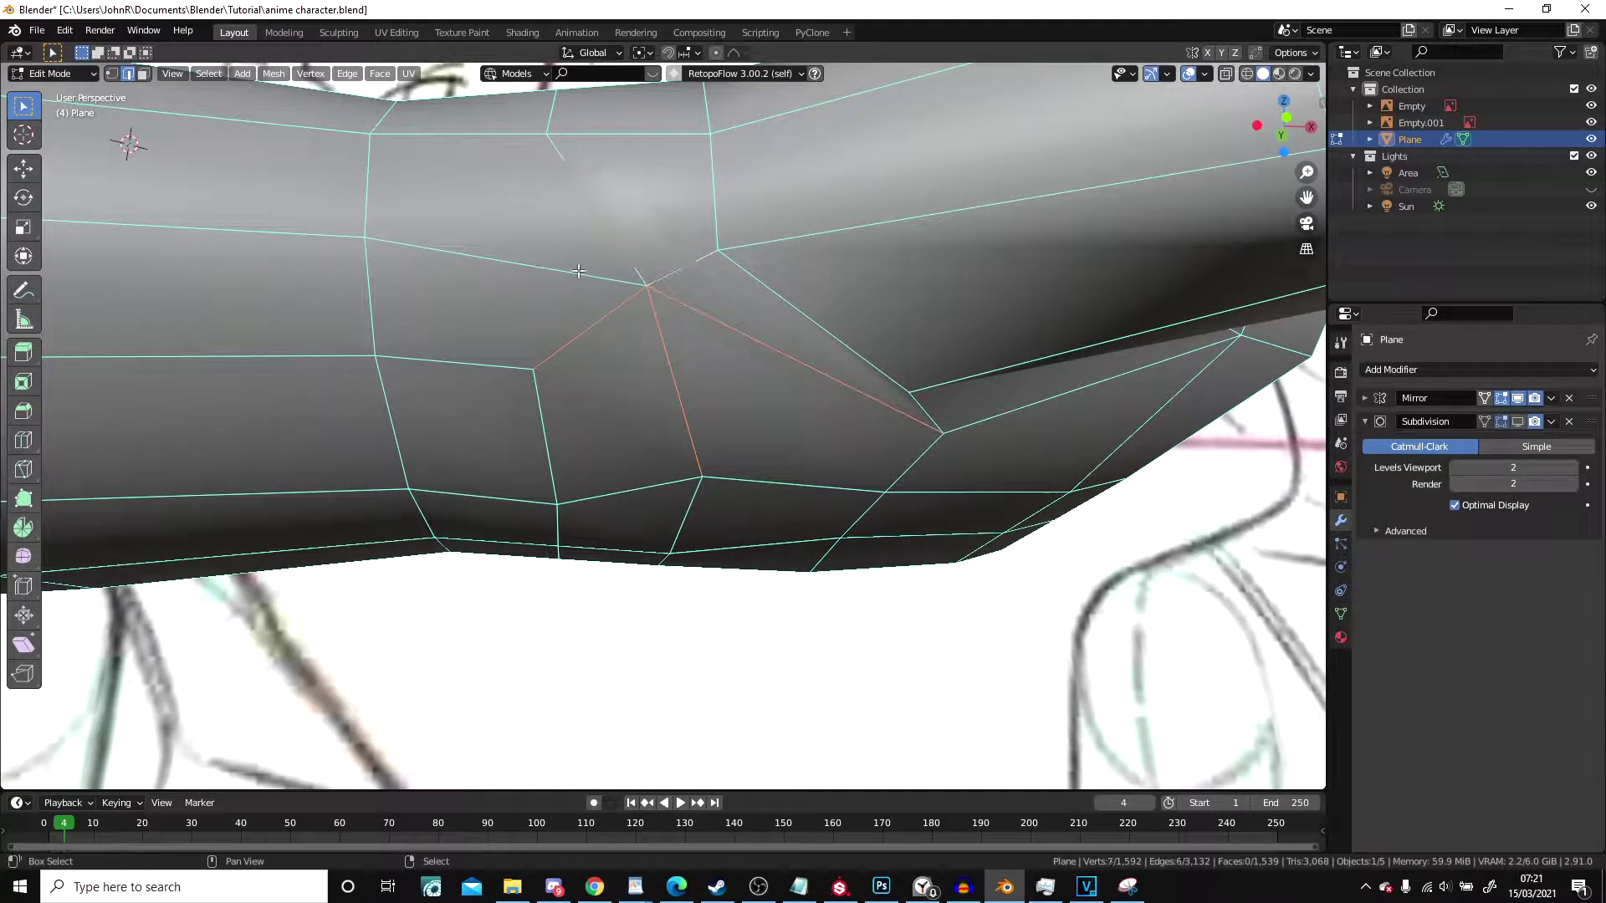
Step: Examine the edge flow around the merged vertex between the wrist and the thumb
scroll(578, 271, down, 3)
key(z)
click(734, 287)
scroll(735, 287, down, 2)
key(a)
key(a)
mouse_move(928, 401)
middle_down()
mouse_move(839, 335)
mouse_move(832, 366)
middle_up()
alt+click(831, 366)
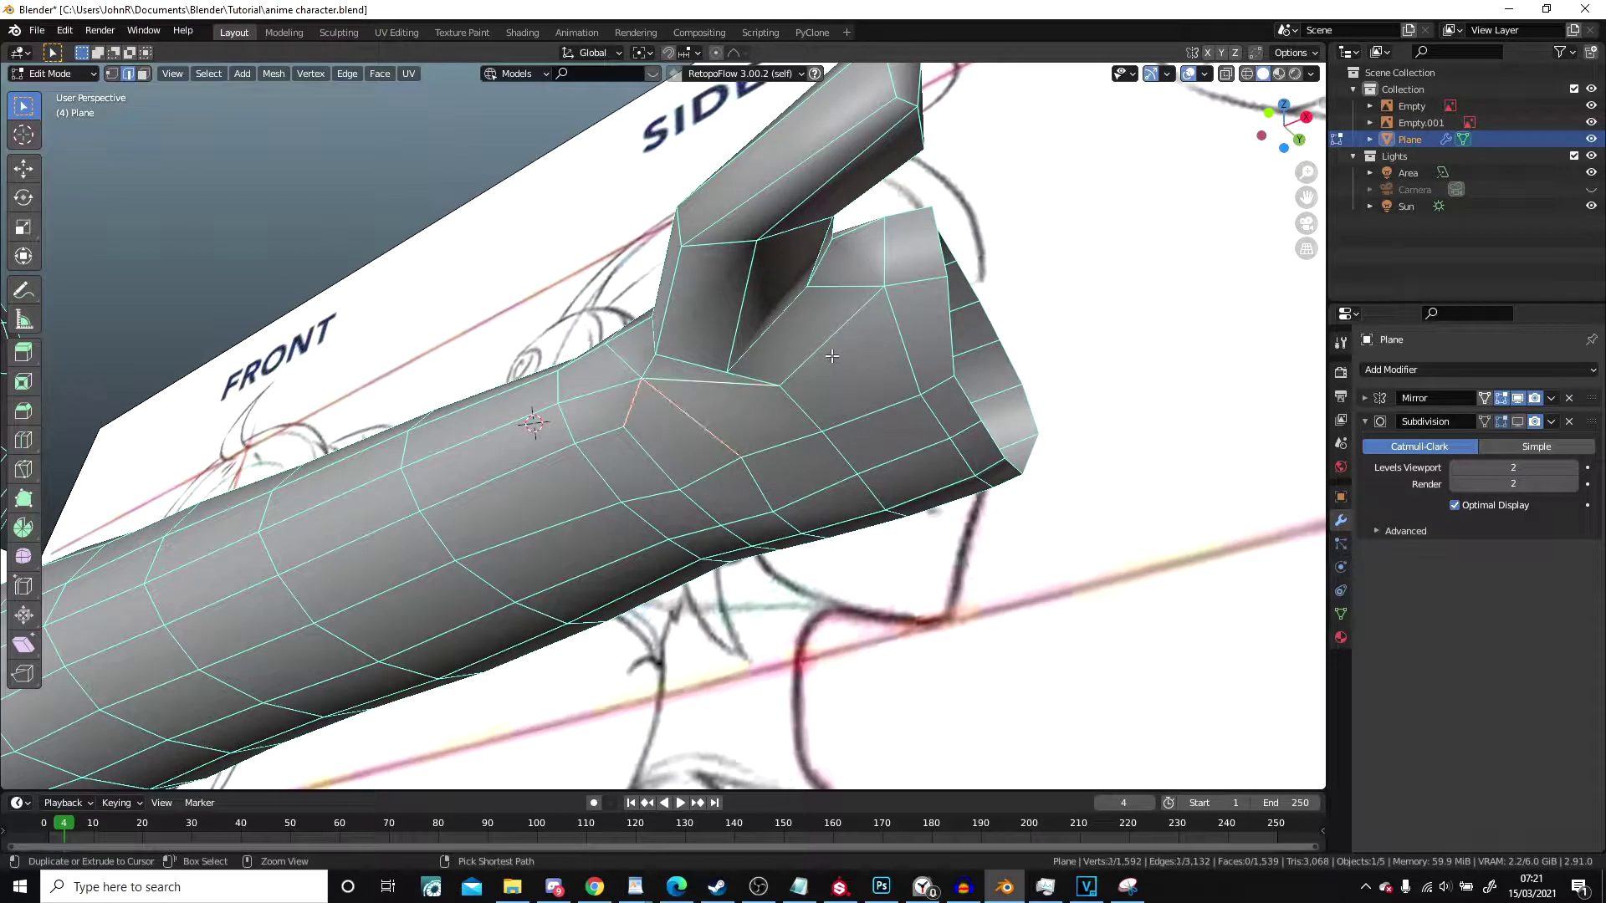
Step: Undo the corner merge near the thumb's base
key(Tab)
key(Tab)
key(ctrl+z)
key(ctrl+z)
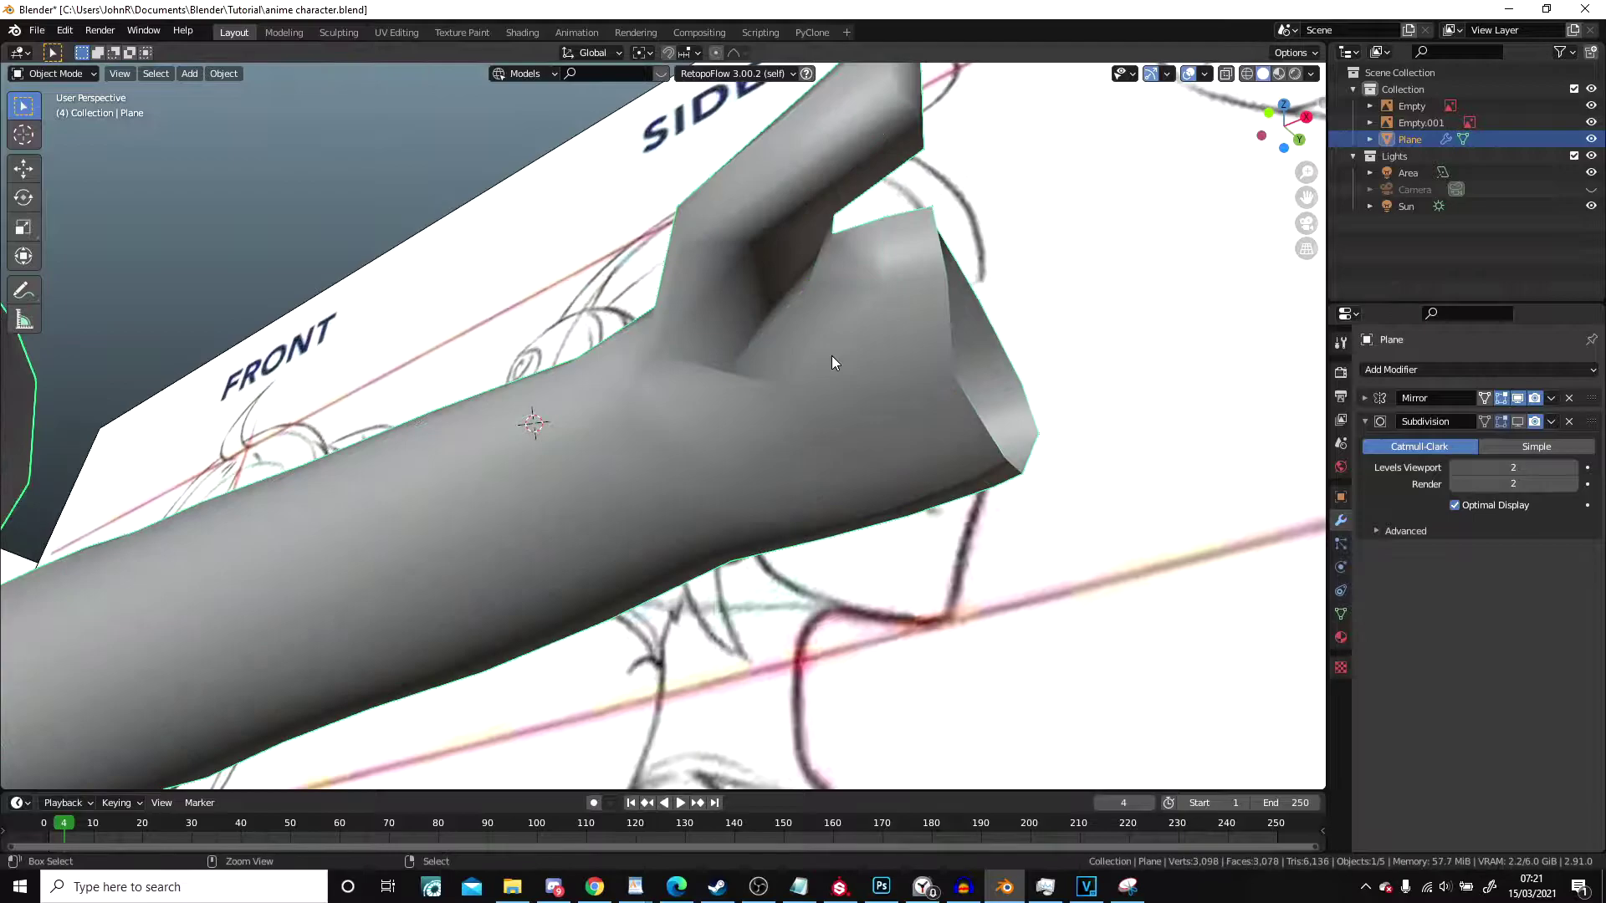
Step: Fill the two open quads between the wrist loop and the thumb's base with faces
middle_drag(663, 387, 134, 339)
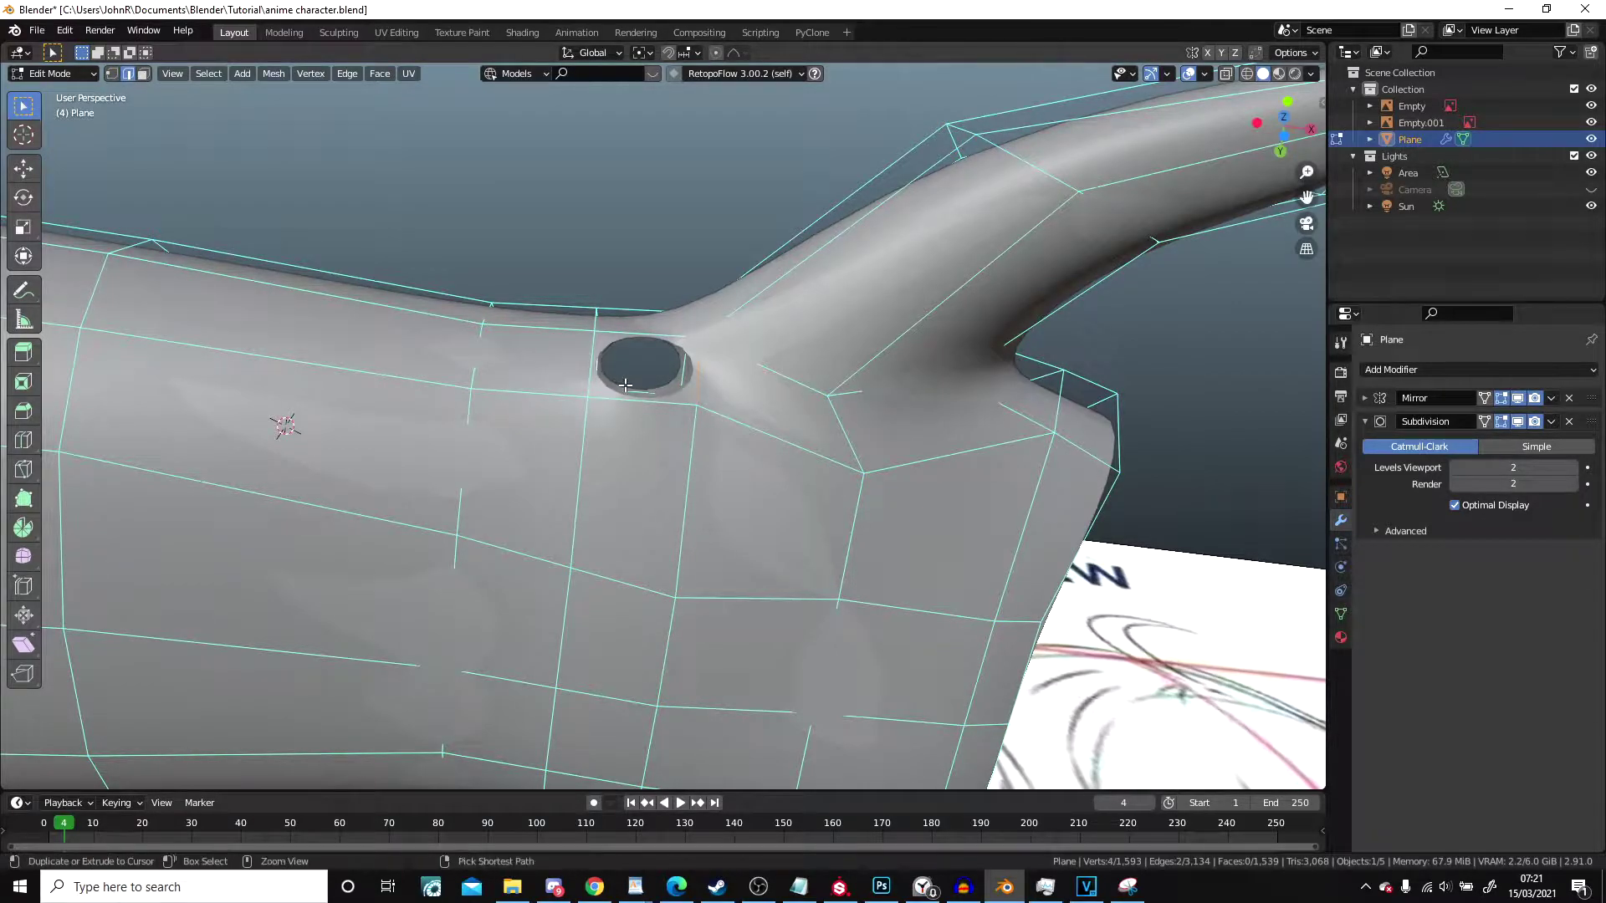
key(f)
middle_drag(579, 360, 627, 361)
key(f)
scroll(631, 270, up, 1)
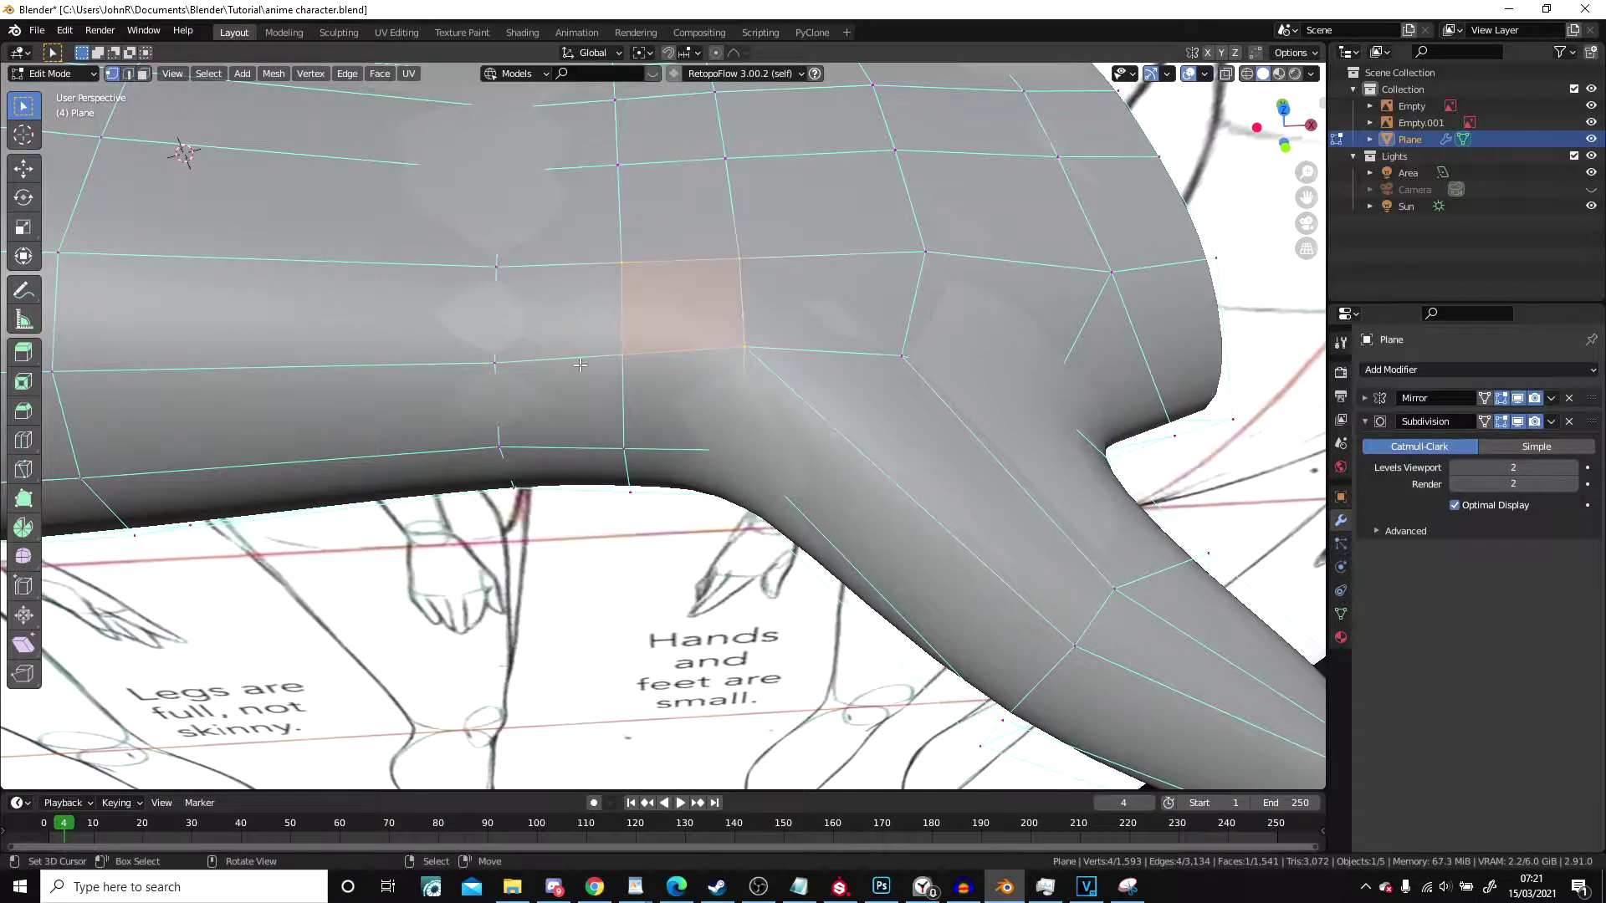
Step: Move the vertex where the wrist meets the thumb's outer side outward to smooth the curve into the thumb
scroll(728, 282, down, 1)
middle_drag(729, 284, 668, 381)
right_click(641, 570)
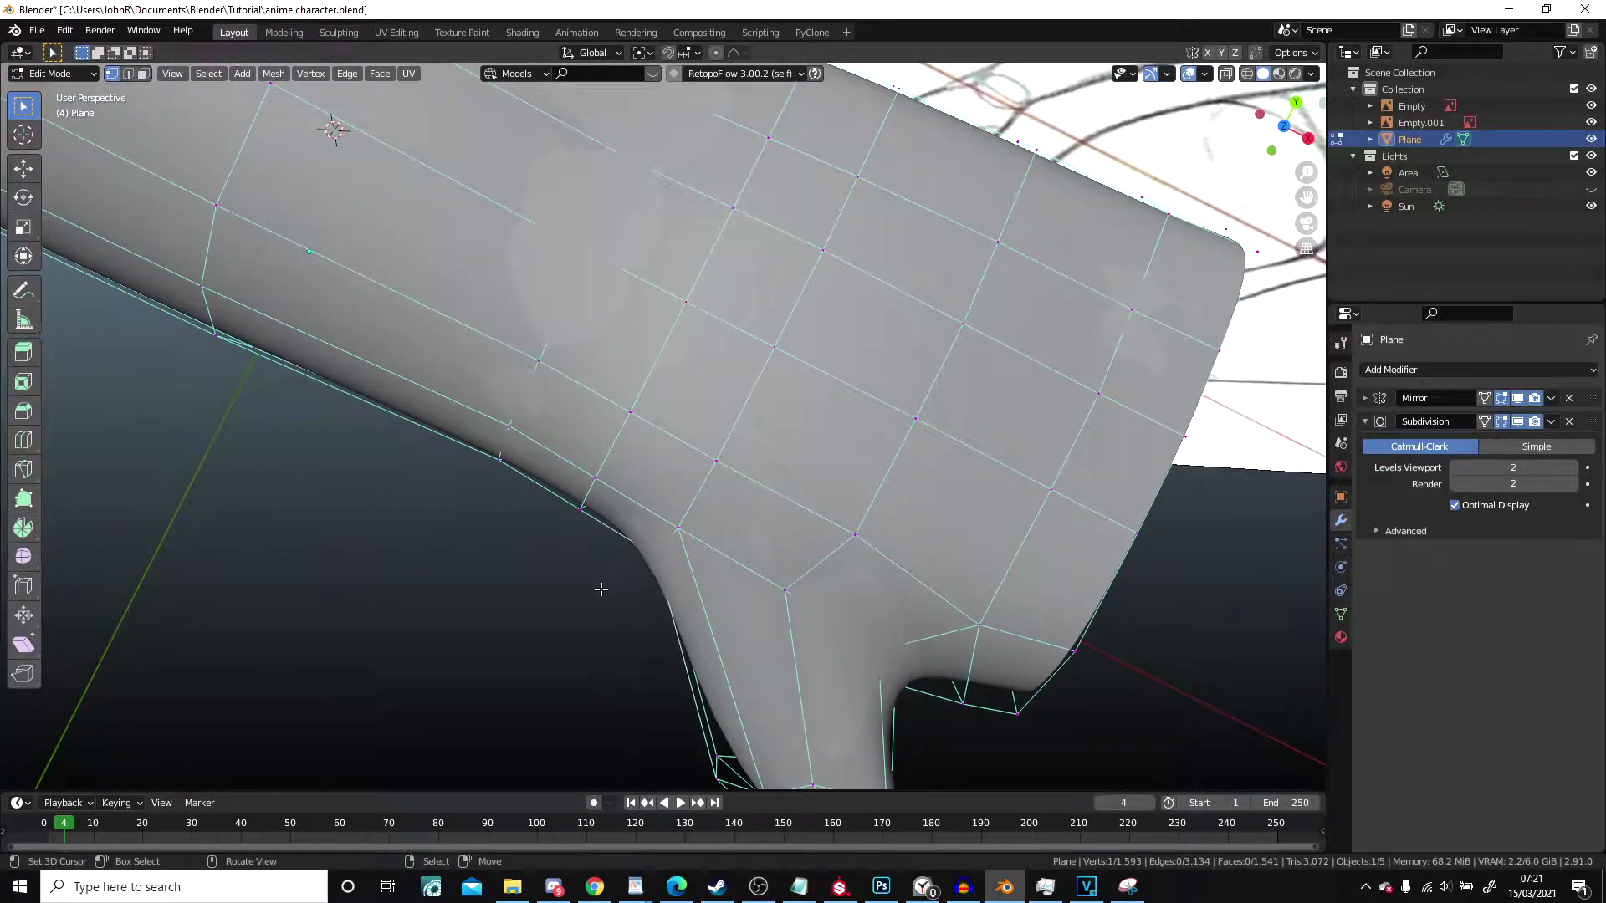
key(g)
click(562, 610)
middle_drag(563, 610, 655, 574)
scroll(677, 439, up, 3)
key(g)
click(636, 603)
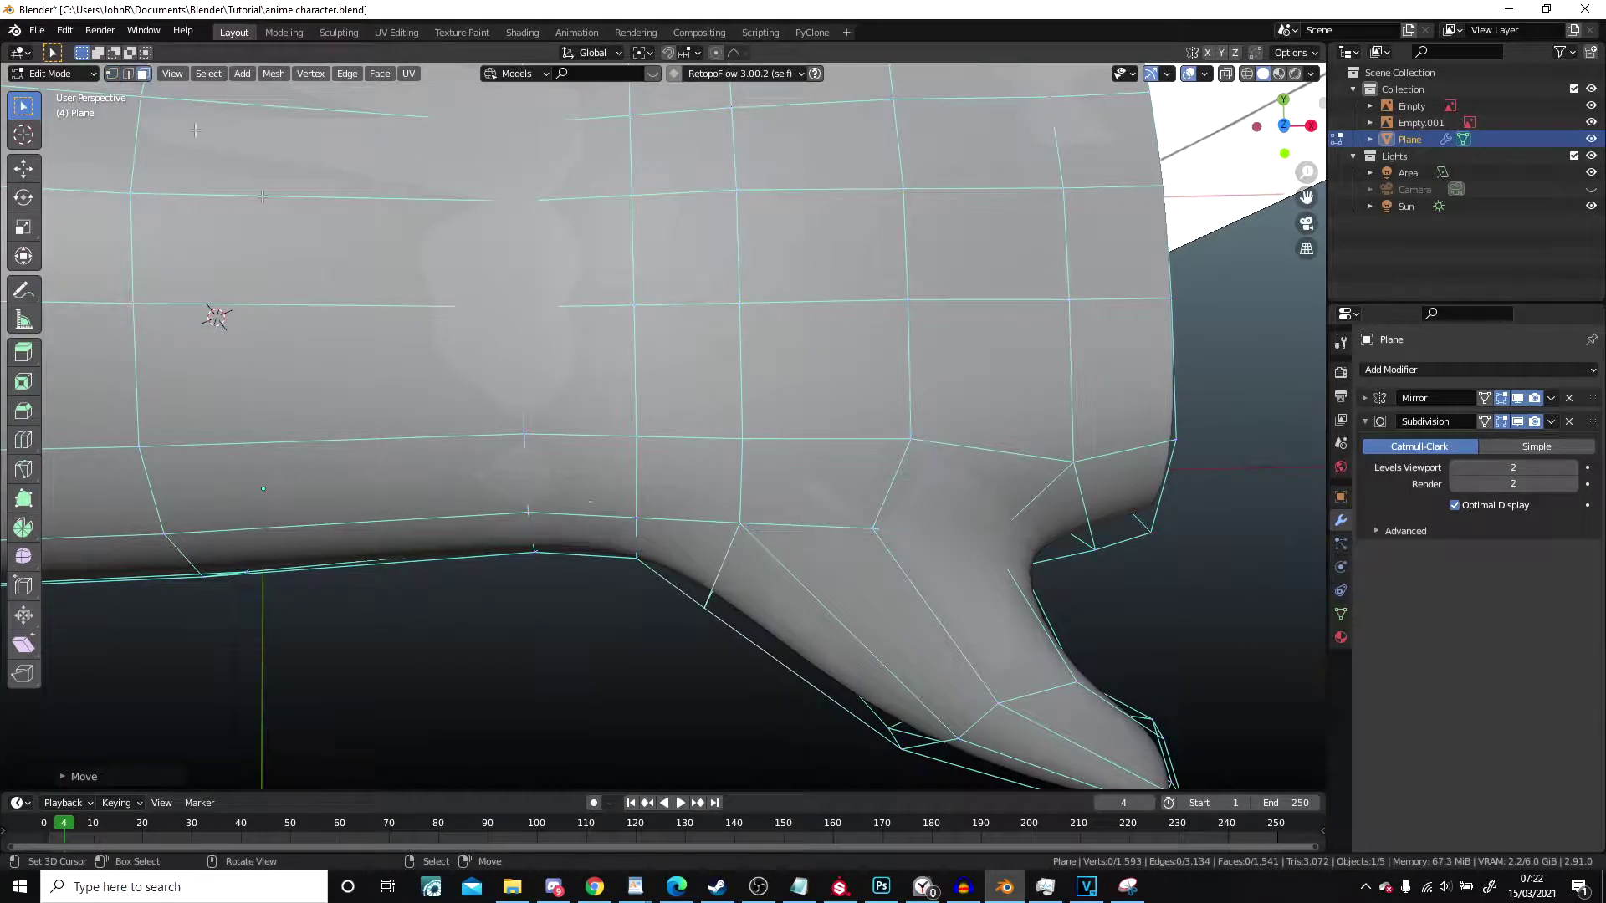
Step: Delete two faces in the wrist strip just behind the new edge loop, one on each side of the hand
right_click(597, 503)
middle_drag(597, 504, 602, 289)
shift+middle_drag(602, 289, 601, 353)
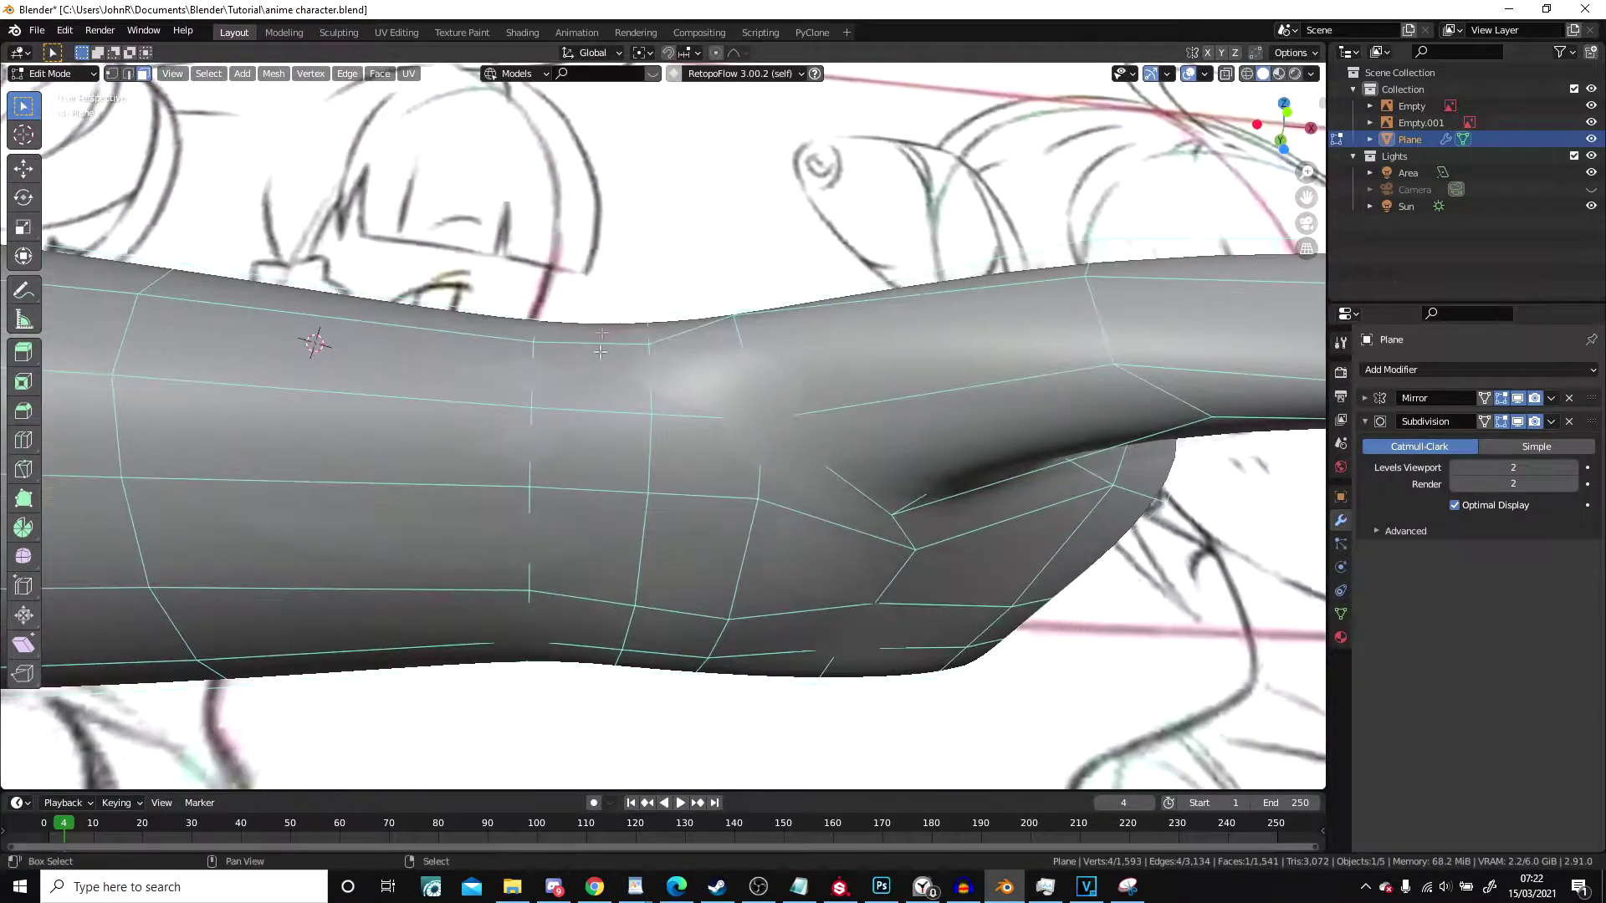
key(x)
click(599, 436)
middle_drag(599, 437, 657, 459)
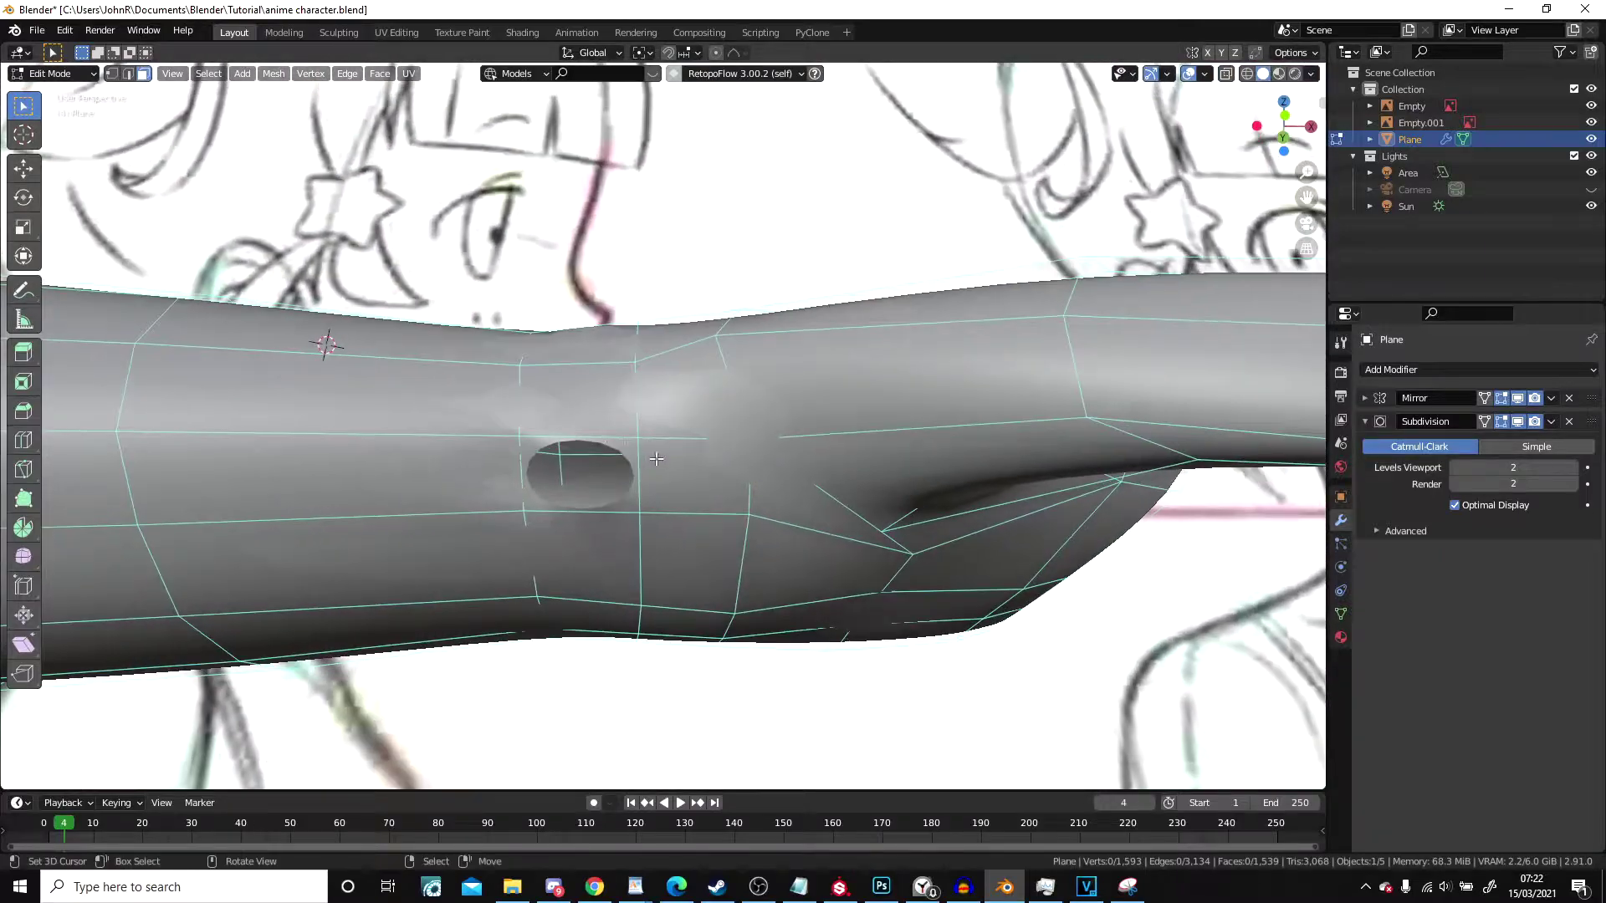
Step: Try to merge two opposite corner vertices of the wrist opening at their center
click(115, 75)
middle_drag(562, 360, 563, 308)
right_click(664, 453)
mouse_move(669, 453)
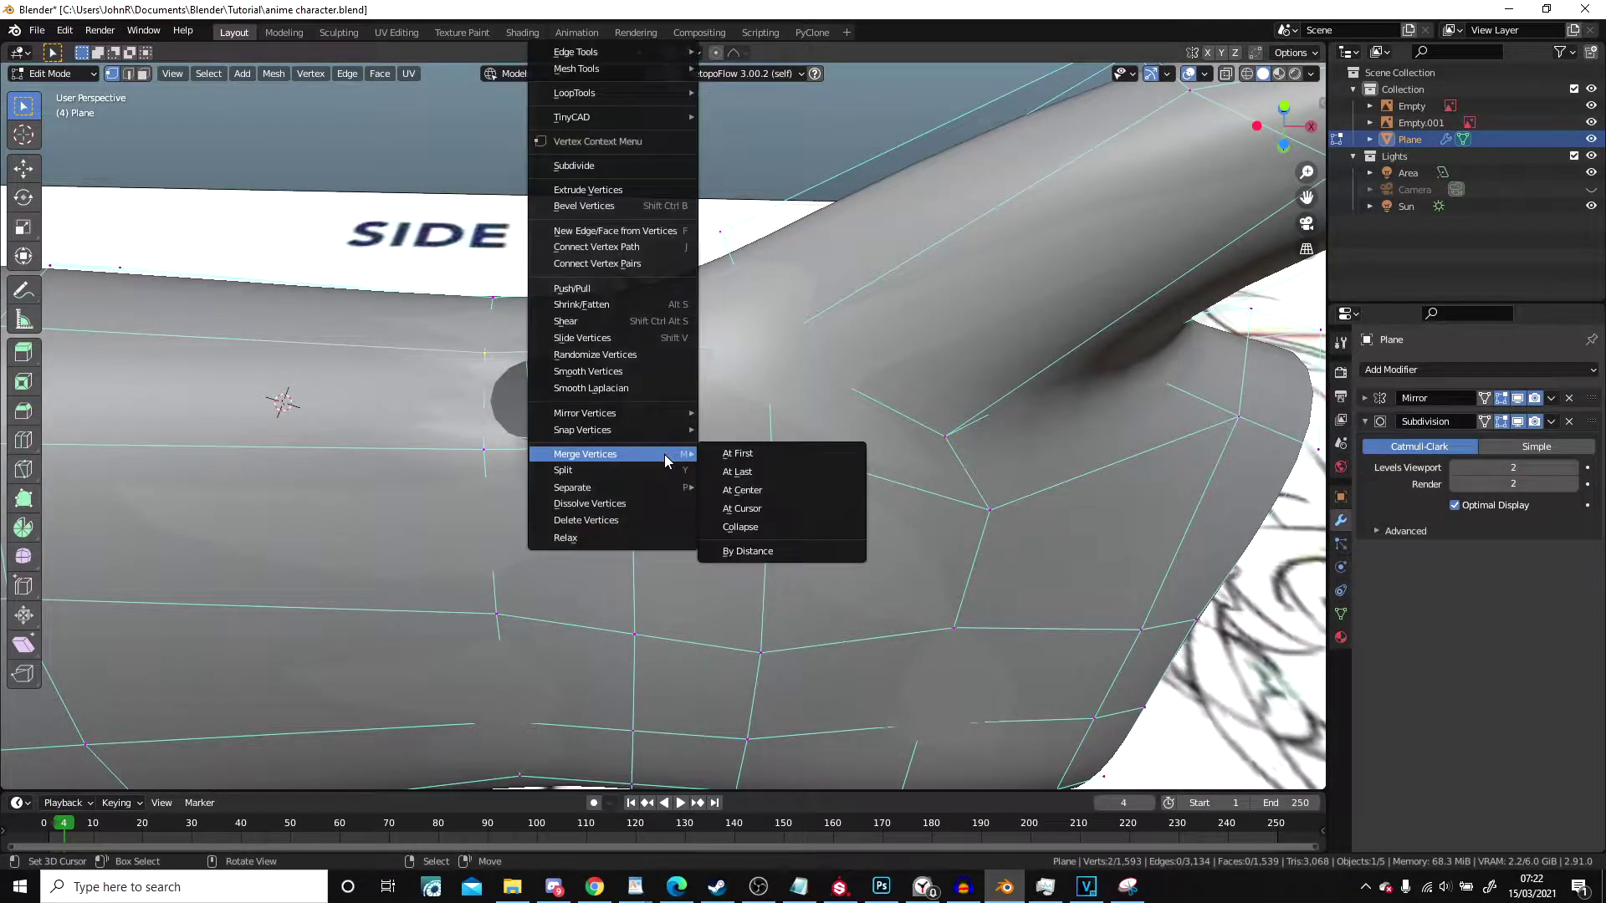
click(727, 490)
middle_drag(582, 424, 670, 424)
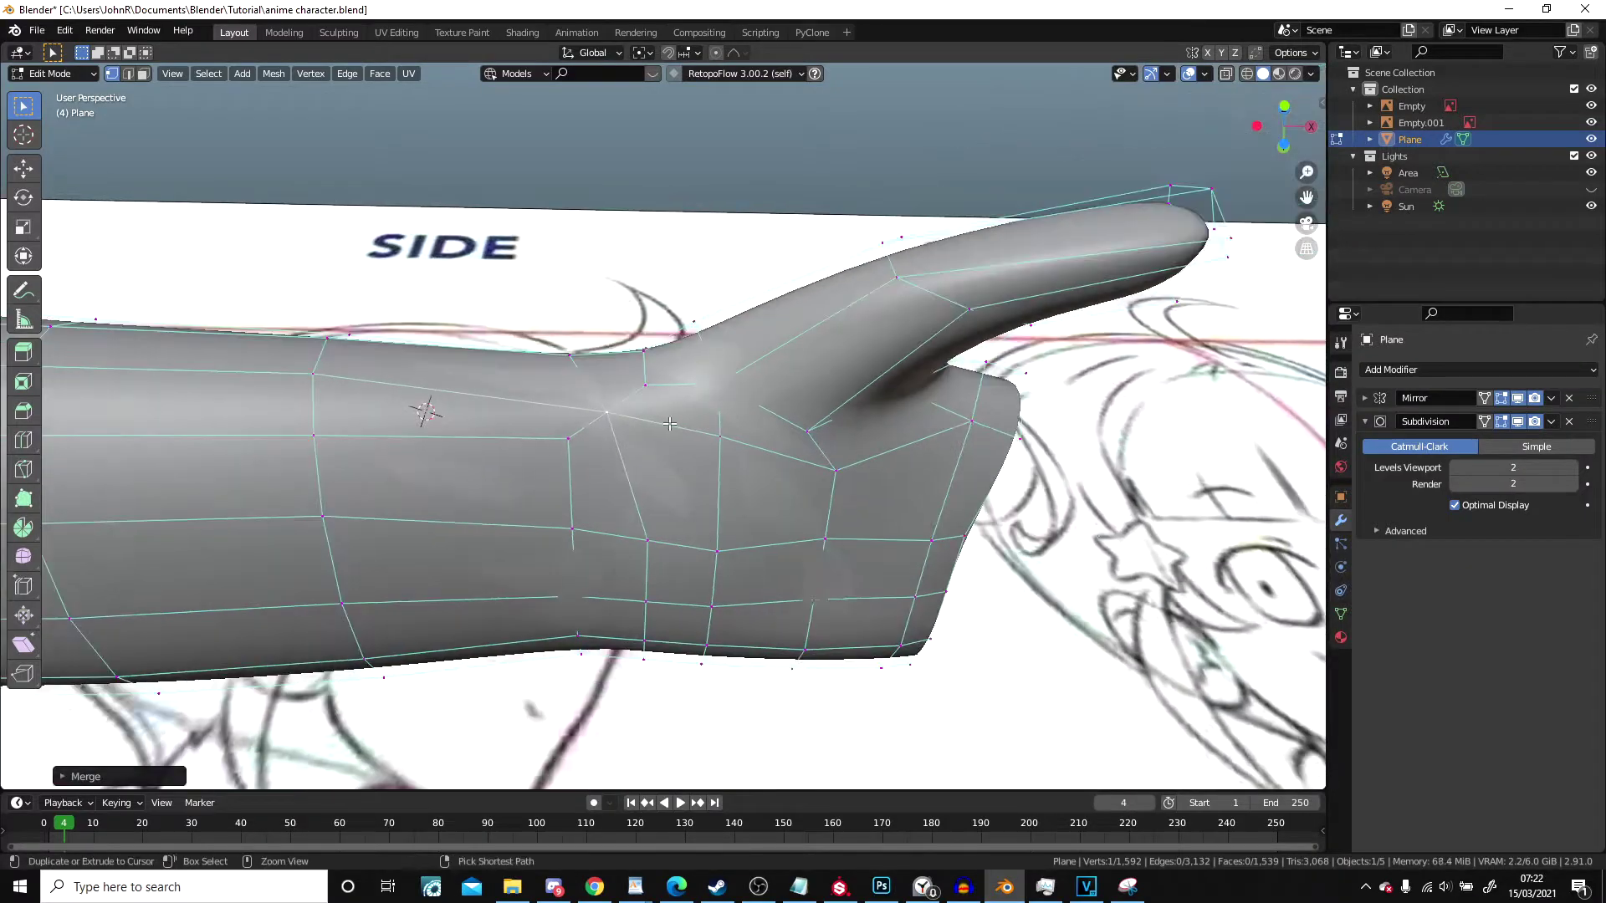
key(ctrl+z)
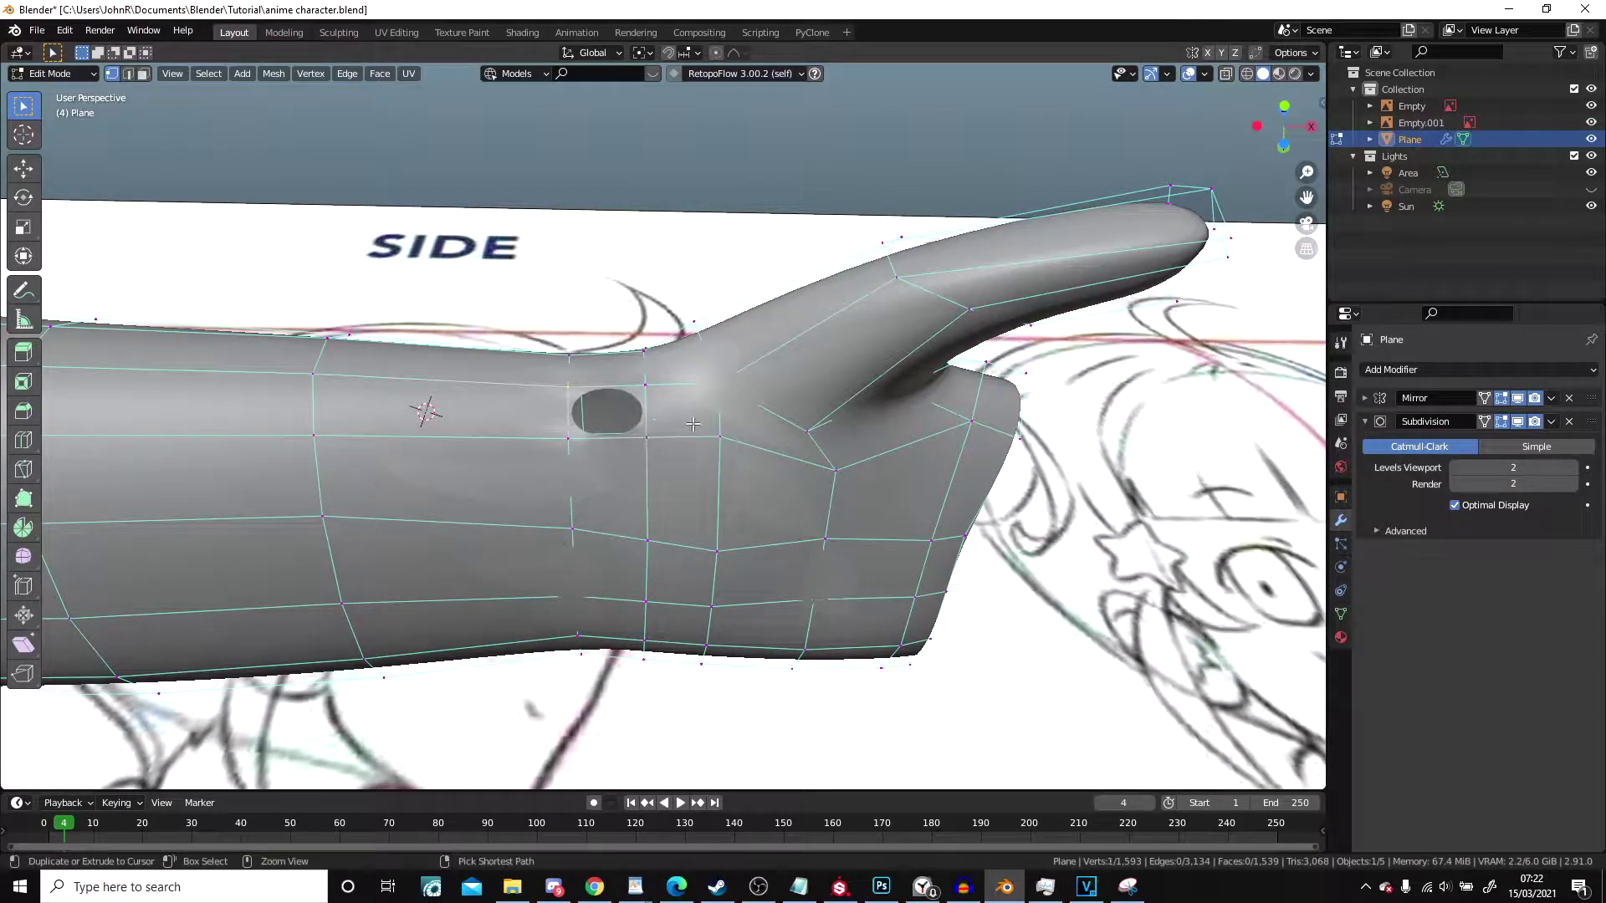
Step: Fill the two single-face holes in the wrist strip, one on each side of the hand
scroll(575, 397, up, 2)
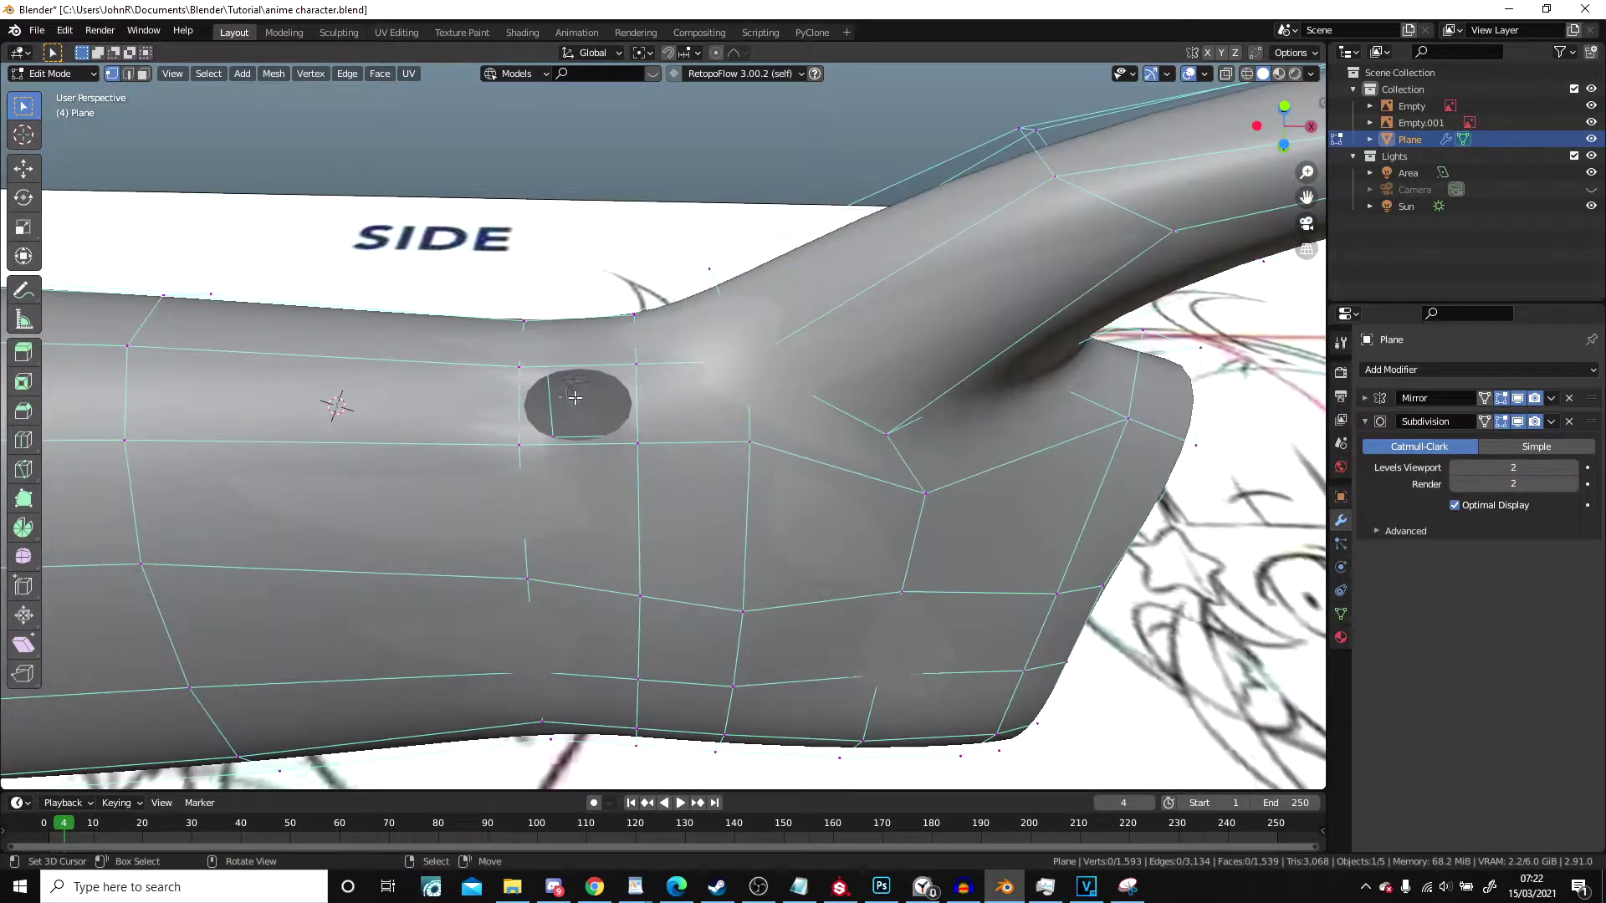
key(f)
middle_drag(603, 251, 562, 447)
right_click(521, 473)
key(f)
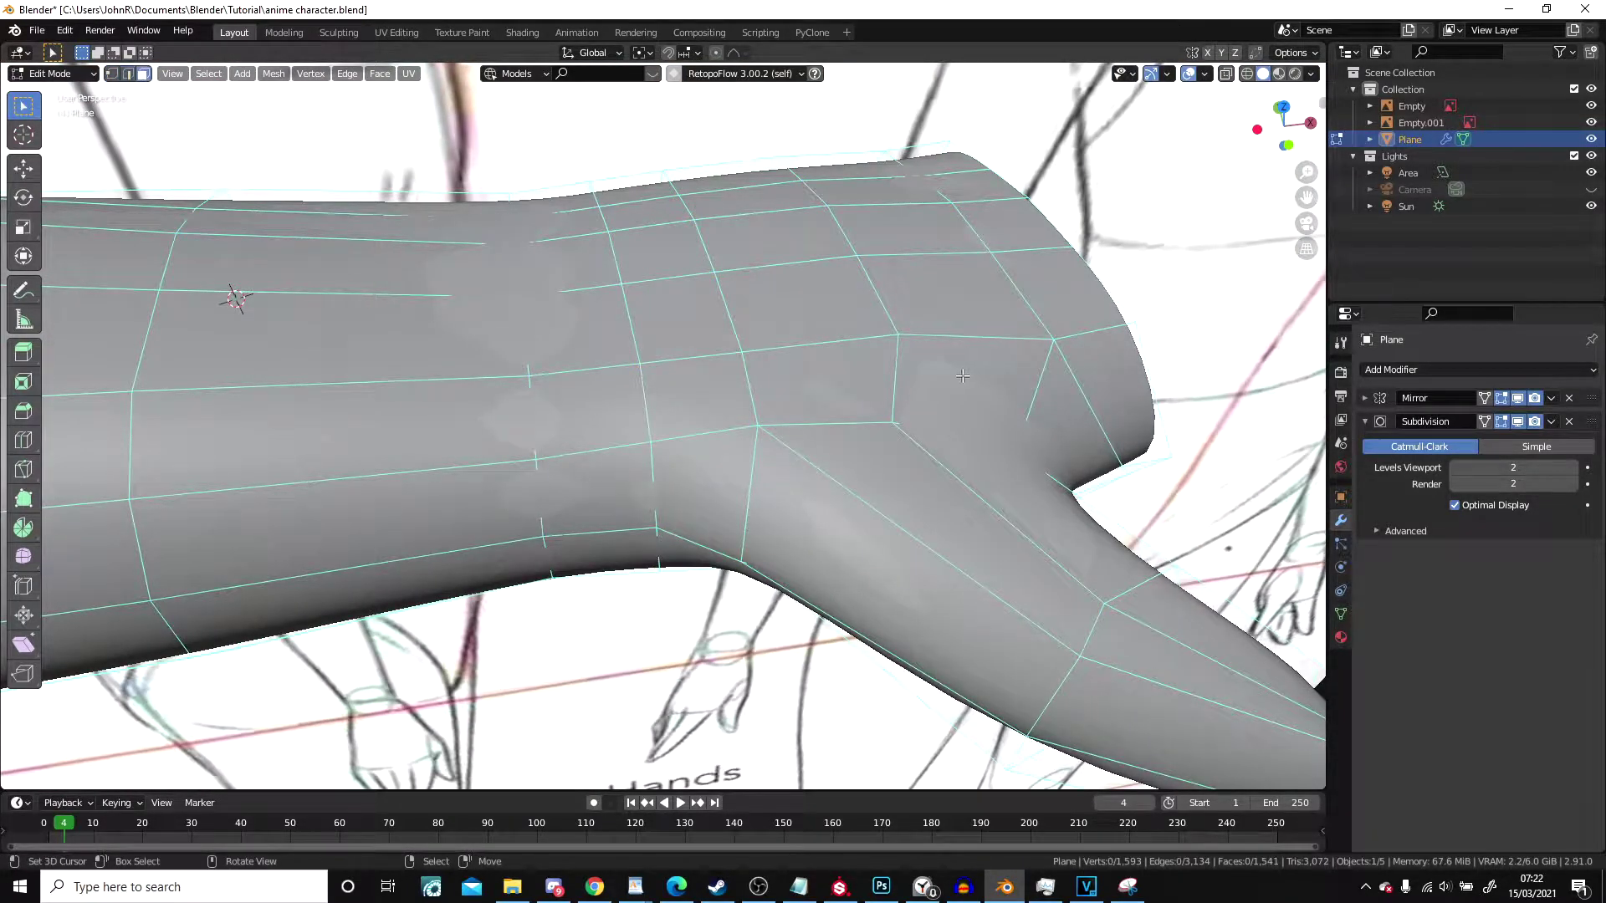
Step: Select the face loop running past the thumb's base and examine how it flows along the hand and arm
alt+right_click(1031, 389)
scroll(1007, 435, down, 5)
middle_drag(971, 419, 626, 342)
click(127, 74)
middle_drag(376, 276, 444, 333)
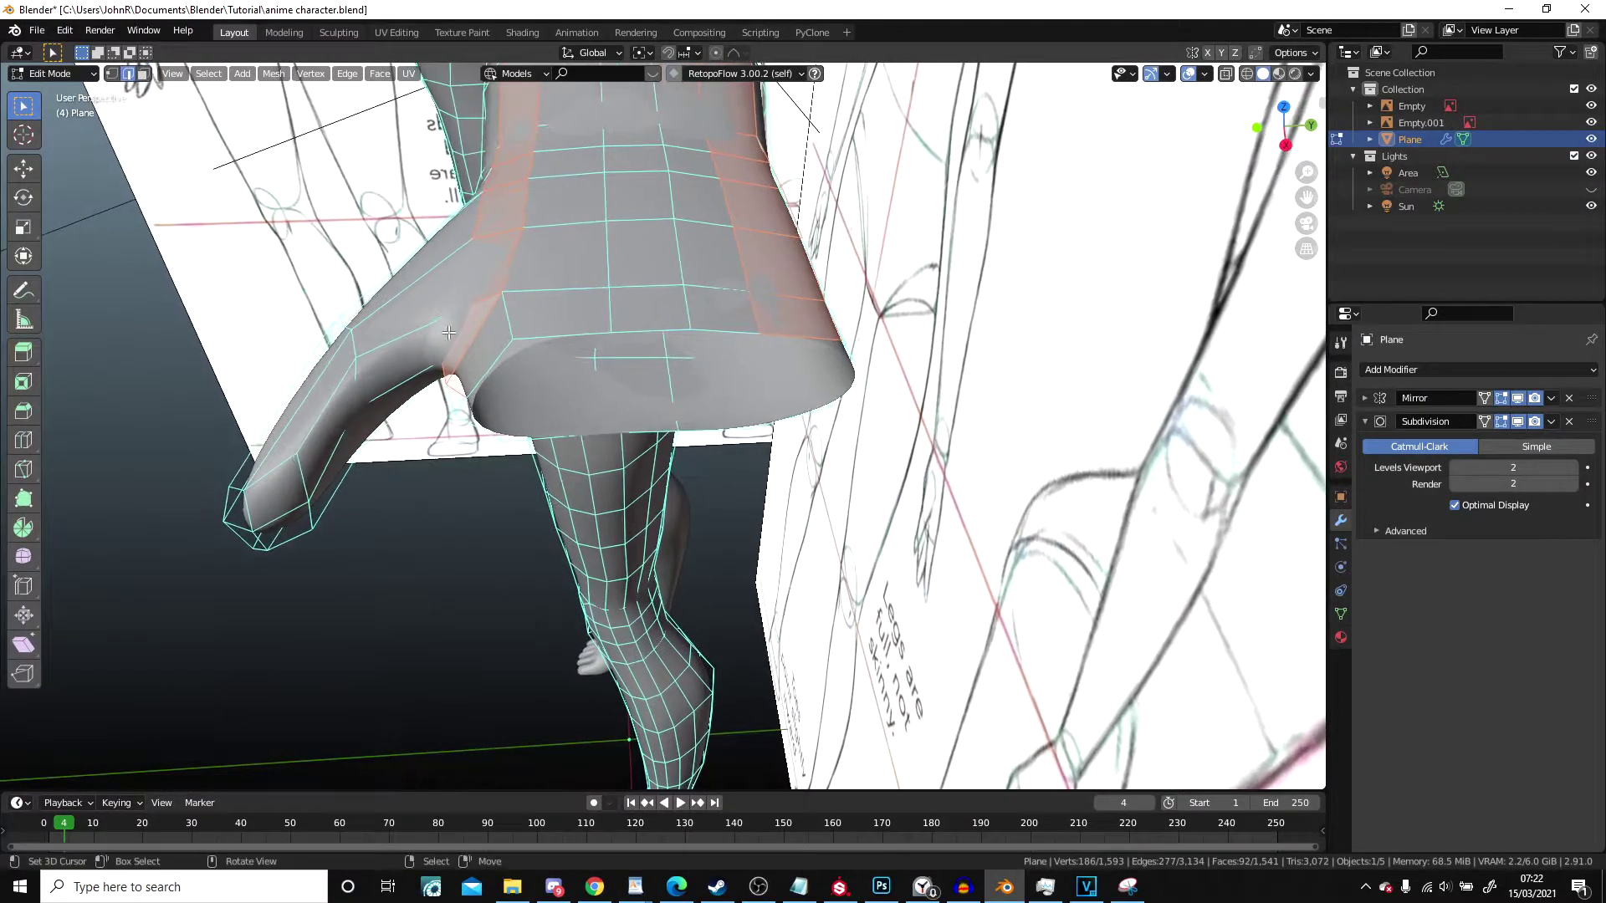
Step: Edge-slide the palm's open rim loop slightly back toward the wrist in top view
click(111, 73)
click(526, 327)
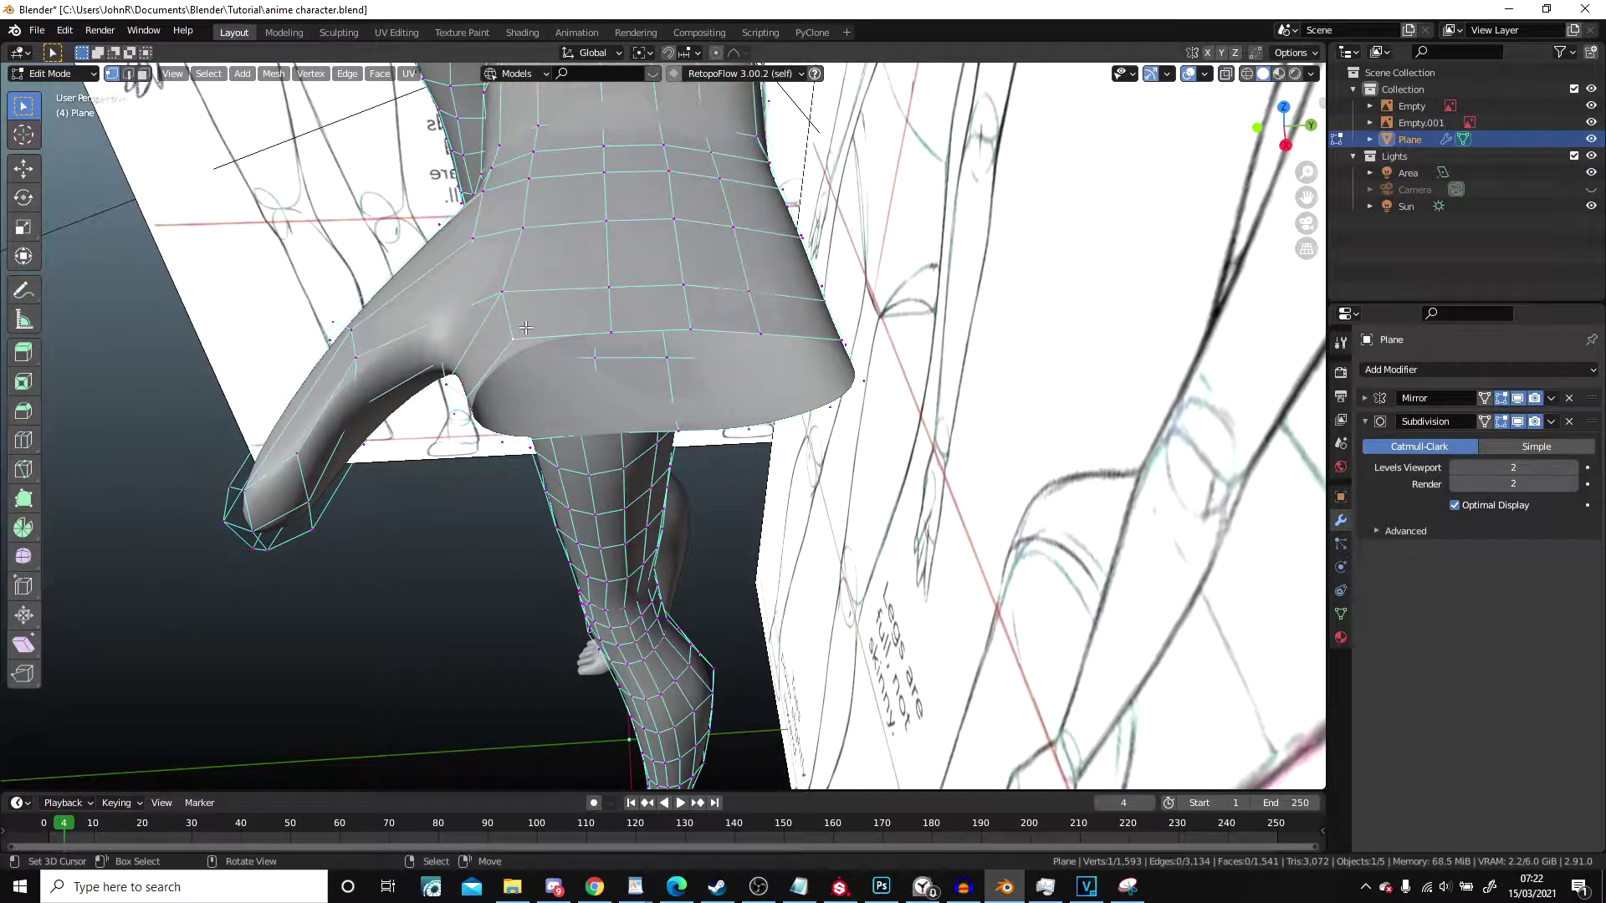
key(KP_7)
shift+middle_drag(853, 575, 760, 501)
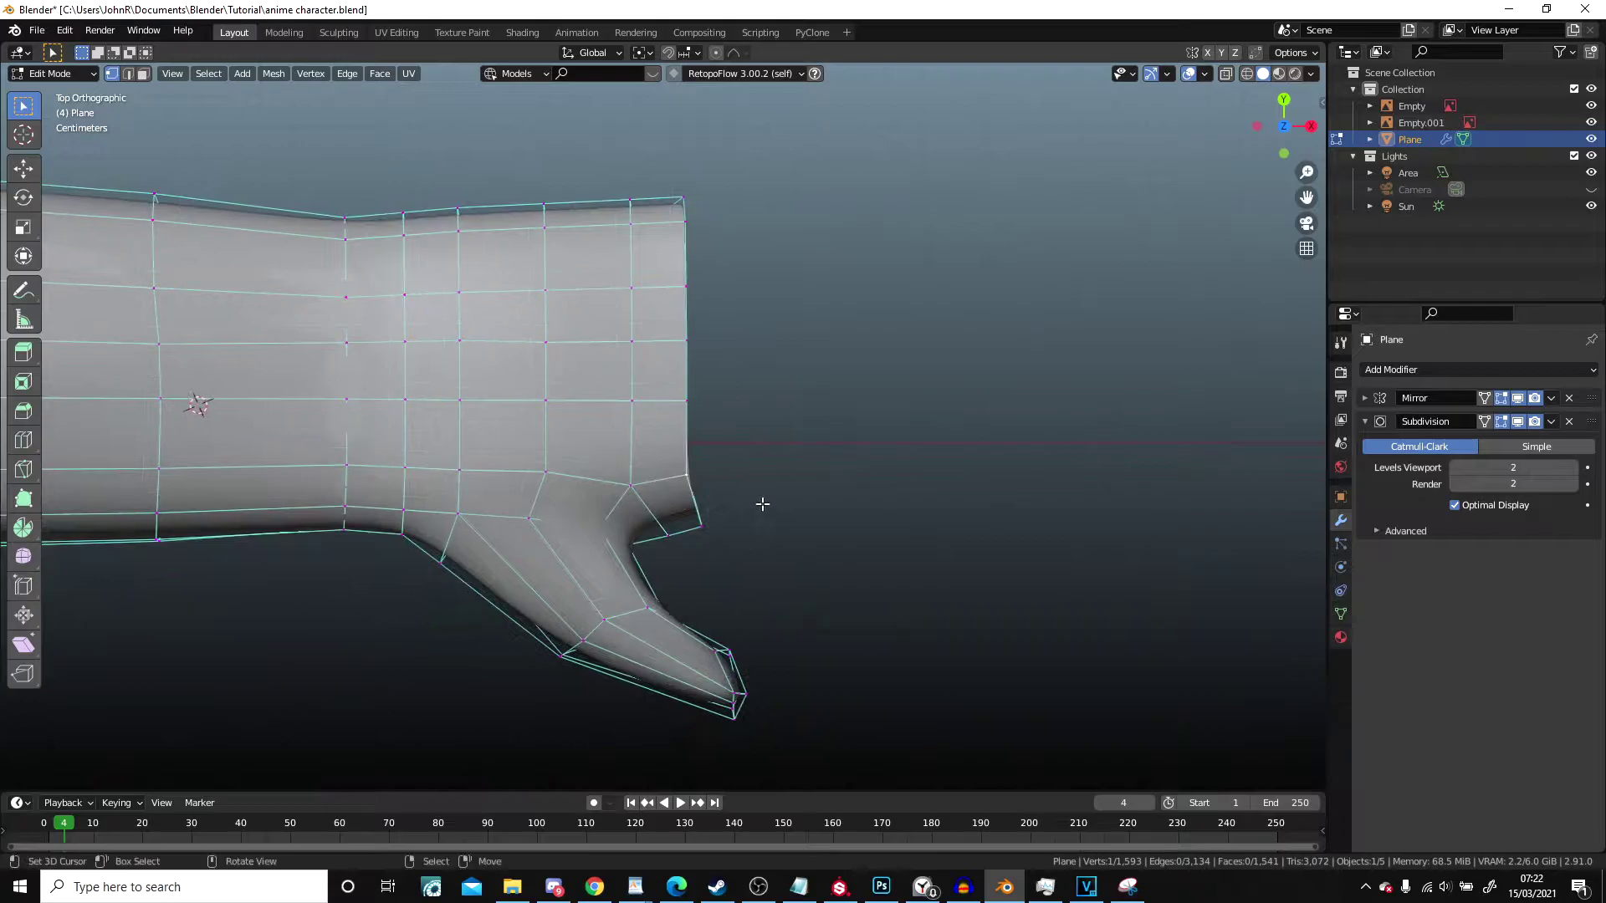
scroll(760, 502, up, 2)
key(g)
key(g)
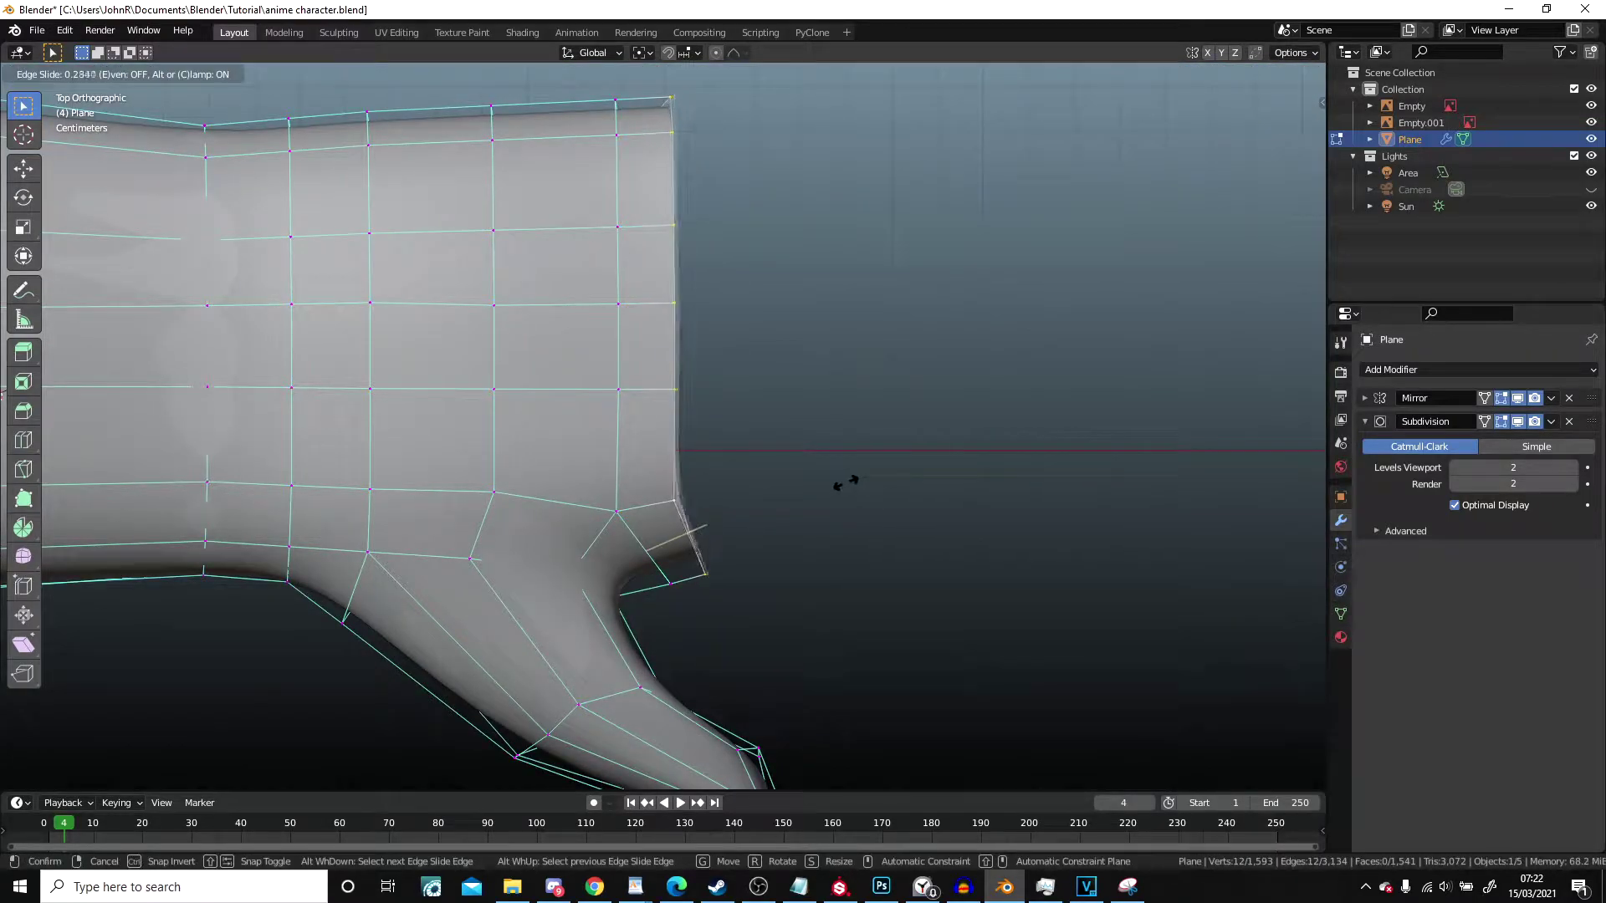
click(849, 484)
Step: Extrude two short diverging edges outward from the upper rim vertex nearest the thumb
key(e)
click(728, 529)
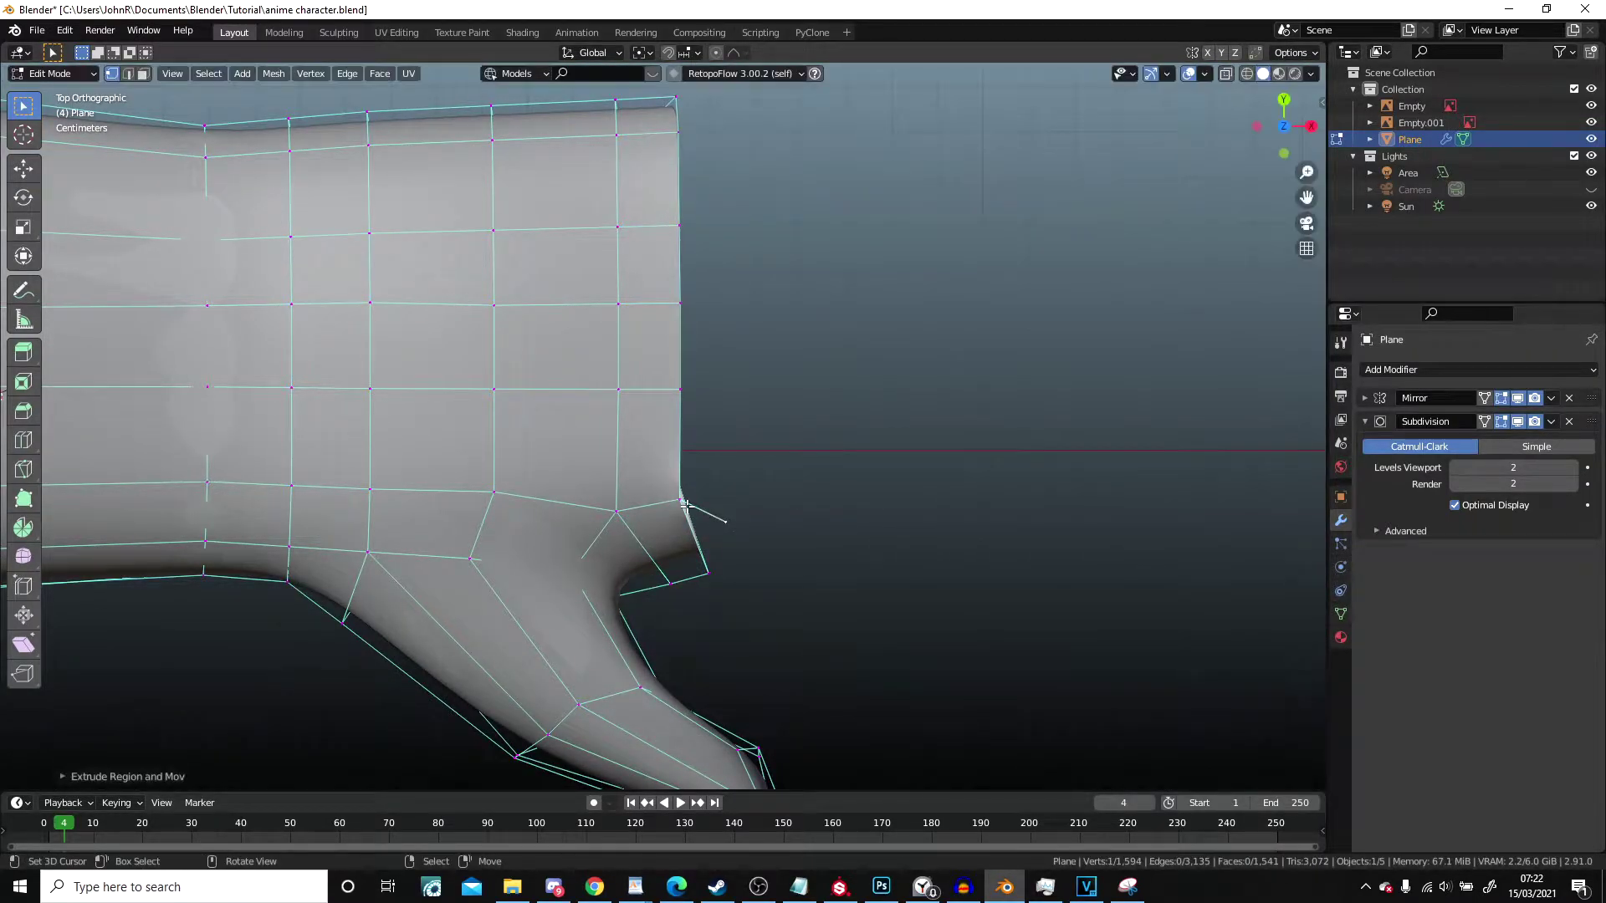
key(e)
click(748, 471)
middle_drag(747, 471, 538, 380)
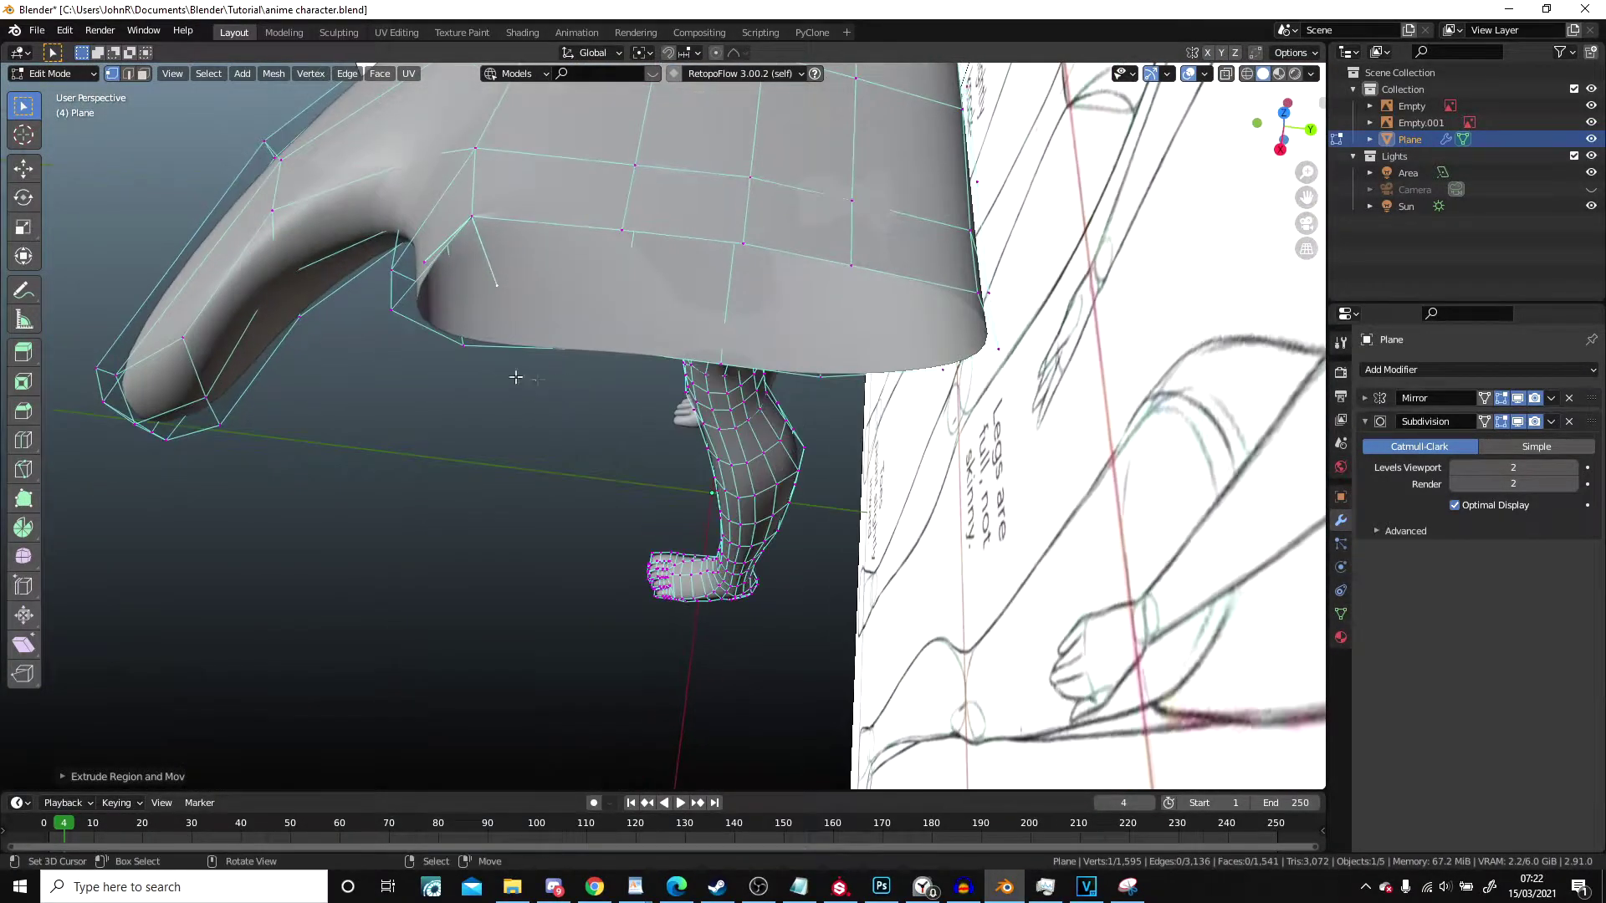
Step: Select the rim vertices along the underside of the palm opening and hide them
shift+right_click(564, 356)
key(z)
shift+right_click(816, 385)
middle_drag(817, 386, 893, 360)
shift+right_click(710, 348)
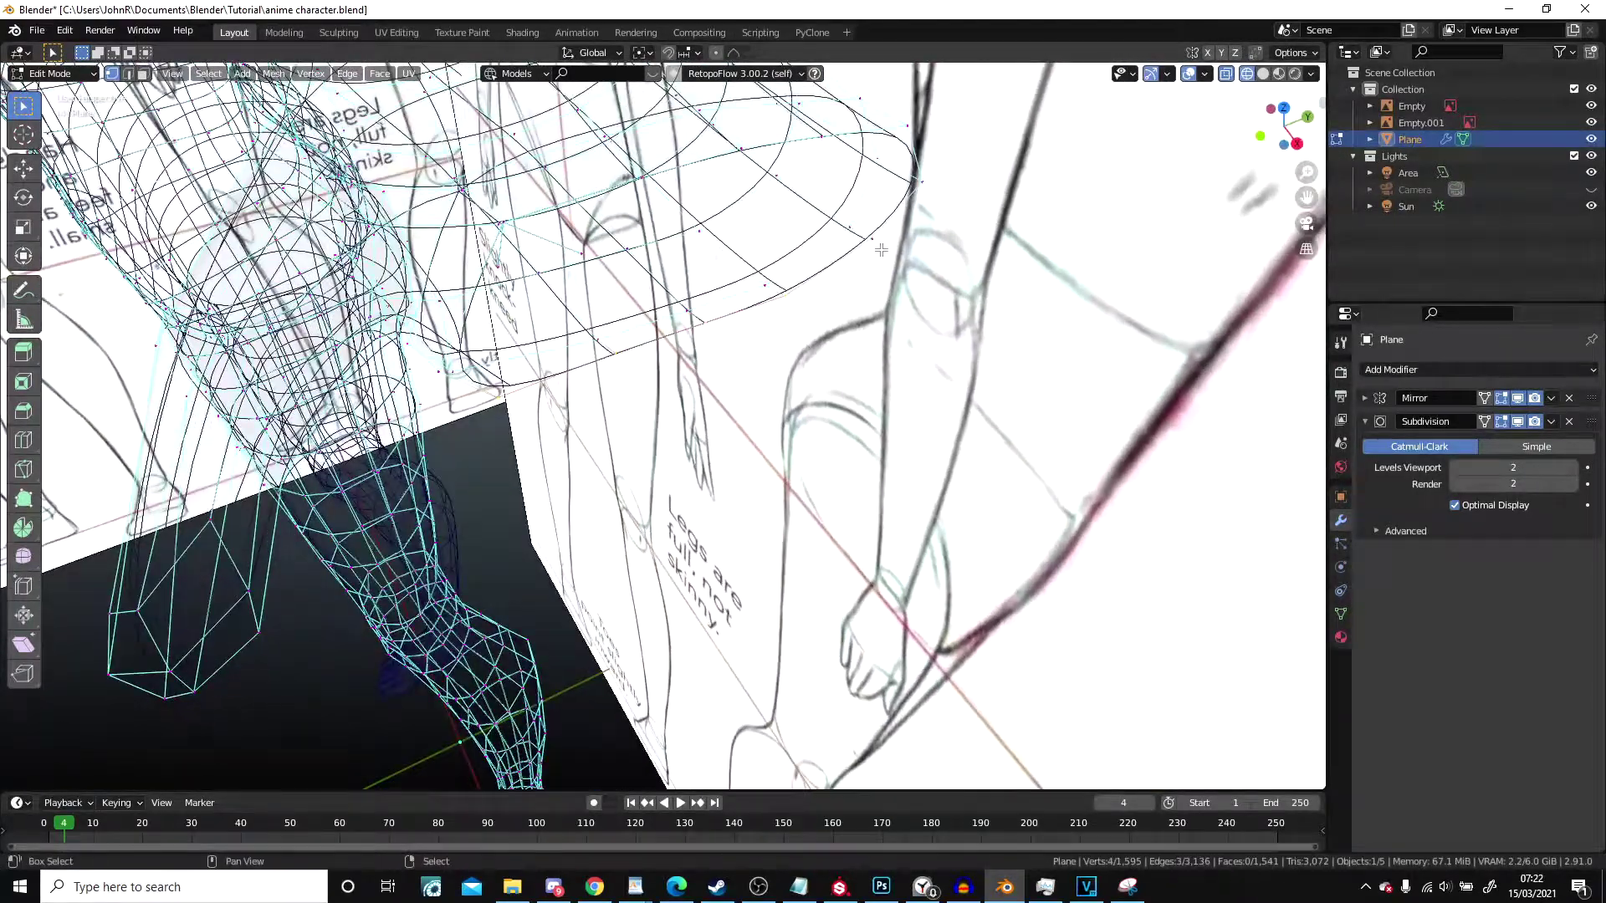
key(h)
key(z)
middle_drag(888, 276, 861, 370)
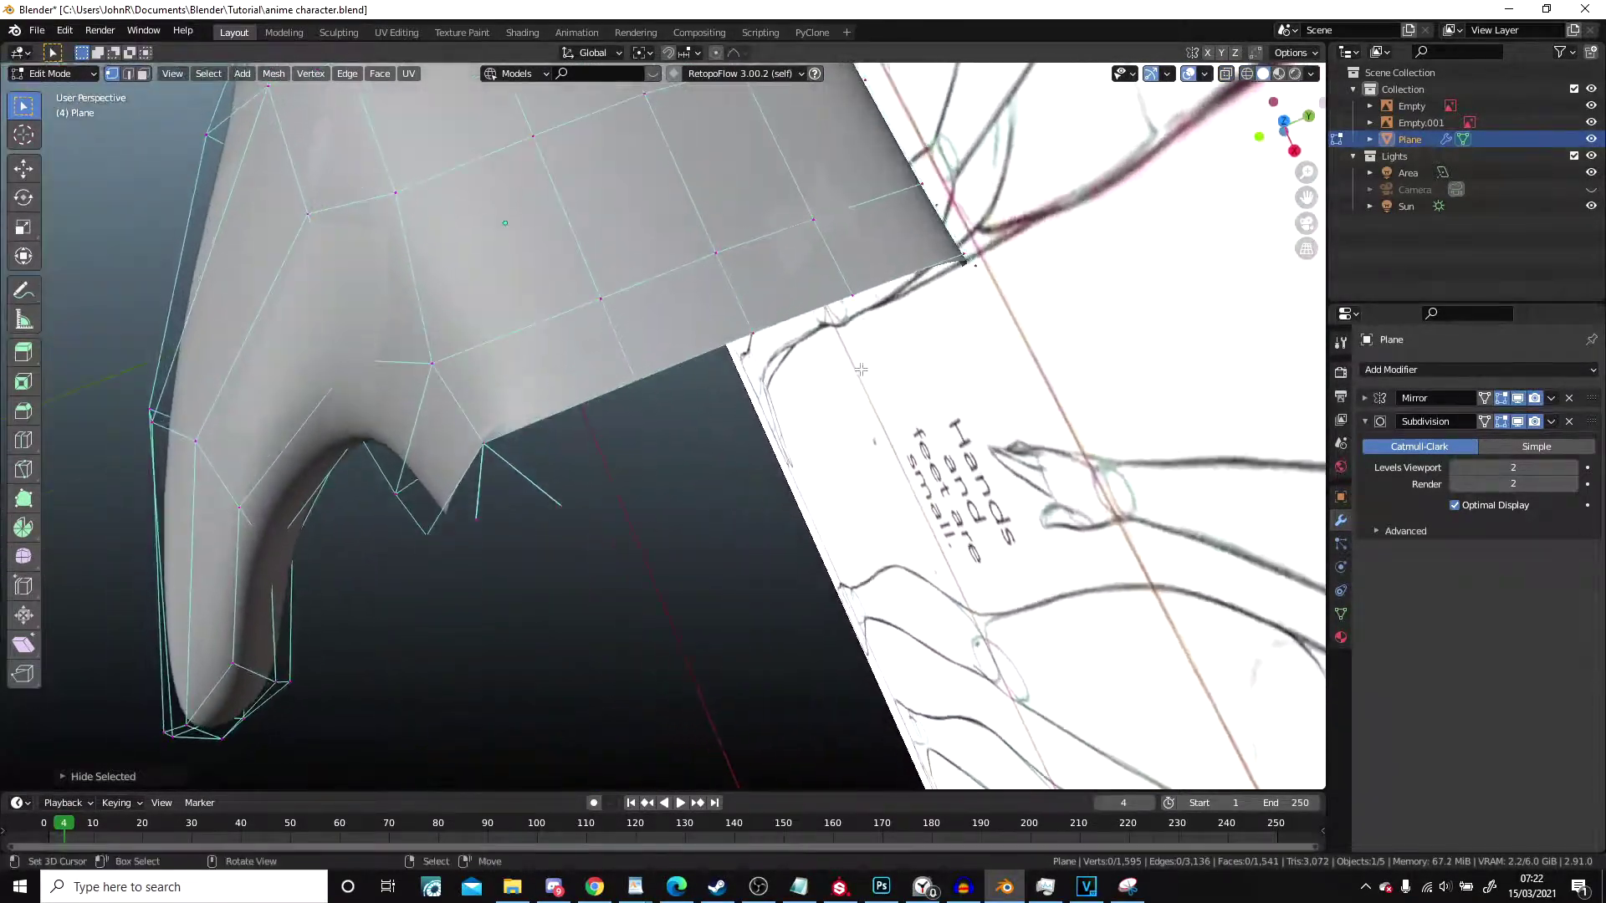
Step: Extrude two short diverging edges from the second upper rim vertex, counting from the thumb side
key(KP_7)
shift+middle_drag(699, 471, 638, 388)
scroll(638, 388, up, 3)
key(e)
click(714, 453)
right_click(595, 311)
key(e)
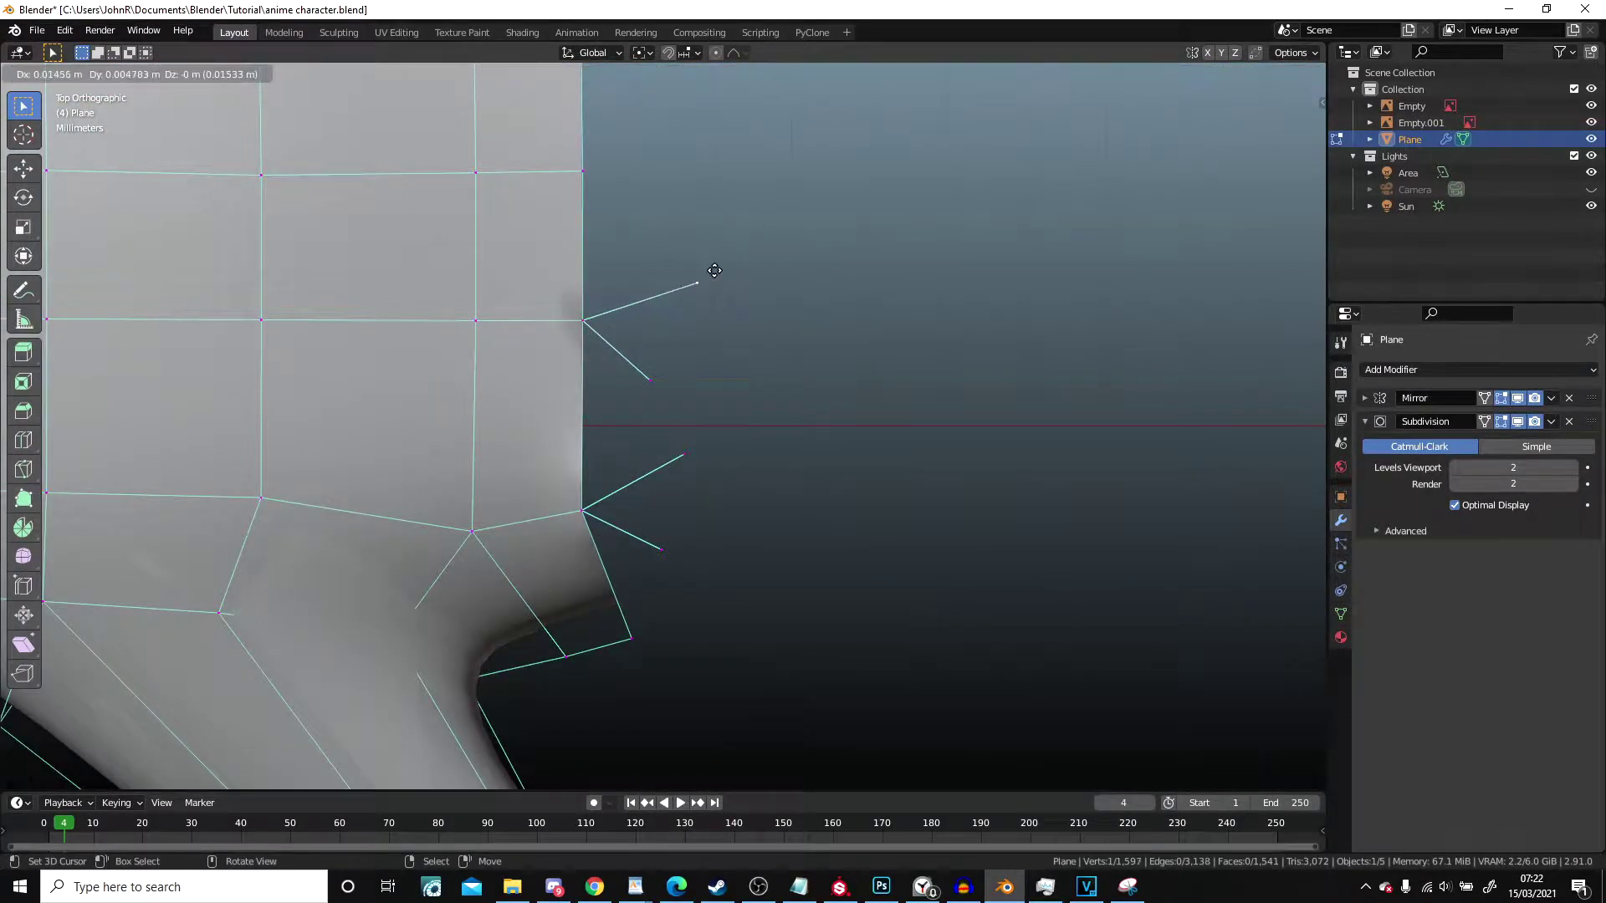
click(661, 268)
Step: Extrude two short diverging edges from the third upper rim vertex, in the middle of the palm
shift+middle_drag(661, 265, 697, 482)
right_click(645, 428)
key(e)
click(693, 459)
right_click(647, 363)
key(e)
click(699, 331)
Step: Extrude two short diverging edges from the fourth upper rim vertex, counting from the thumb side
shift+middle_drag(699, 332, 697, 539)
right_click(631, 448)
key(e)
click(700, 367)
right_click(628, 461)
key(e)
click(715, 534)
Step: Extrude two short diverging edges from the fifth upper rim vertex, near the little-finger side
right_click(627, 302)
key(e)
click(707, 253)
right_click(627, 298)
key(e)
click(715, 364)
scroll(714, 365, down, 4)
shift+middle_drag(714, 431, 704, 213)
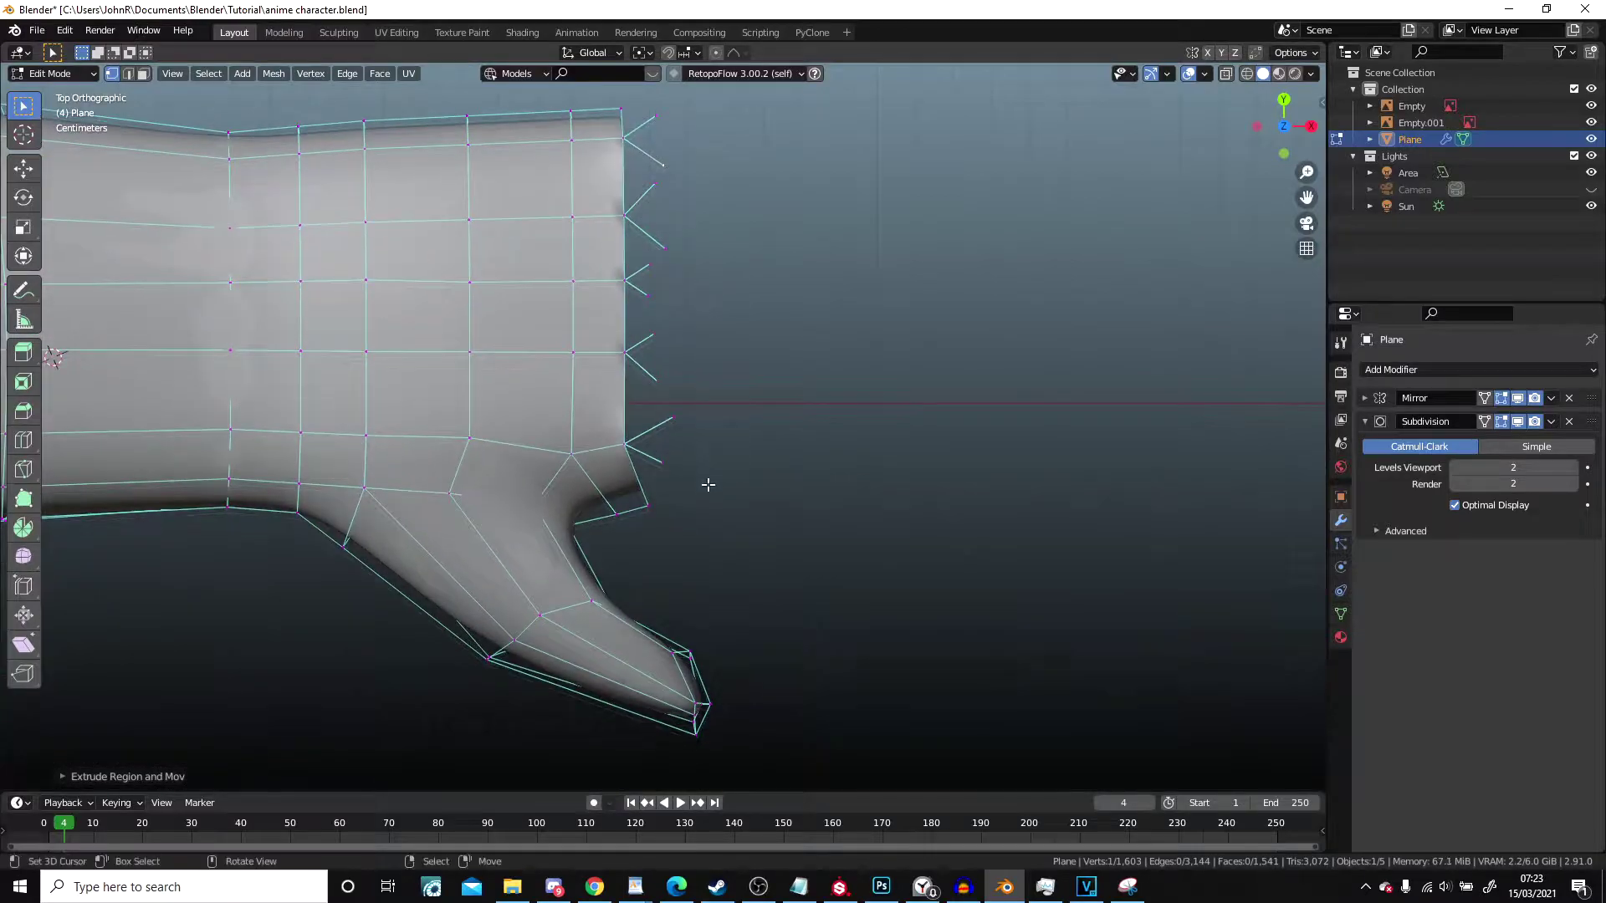
Step: Extrude a tip vertex for each of the two edge pairs nearest the thumb and fill them as diamond-shaped faces
scroll(710, 479, up, 4)
middle_drag(659, 460, 514, 372)
key(e)
click(558, 519)
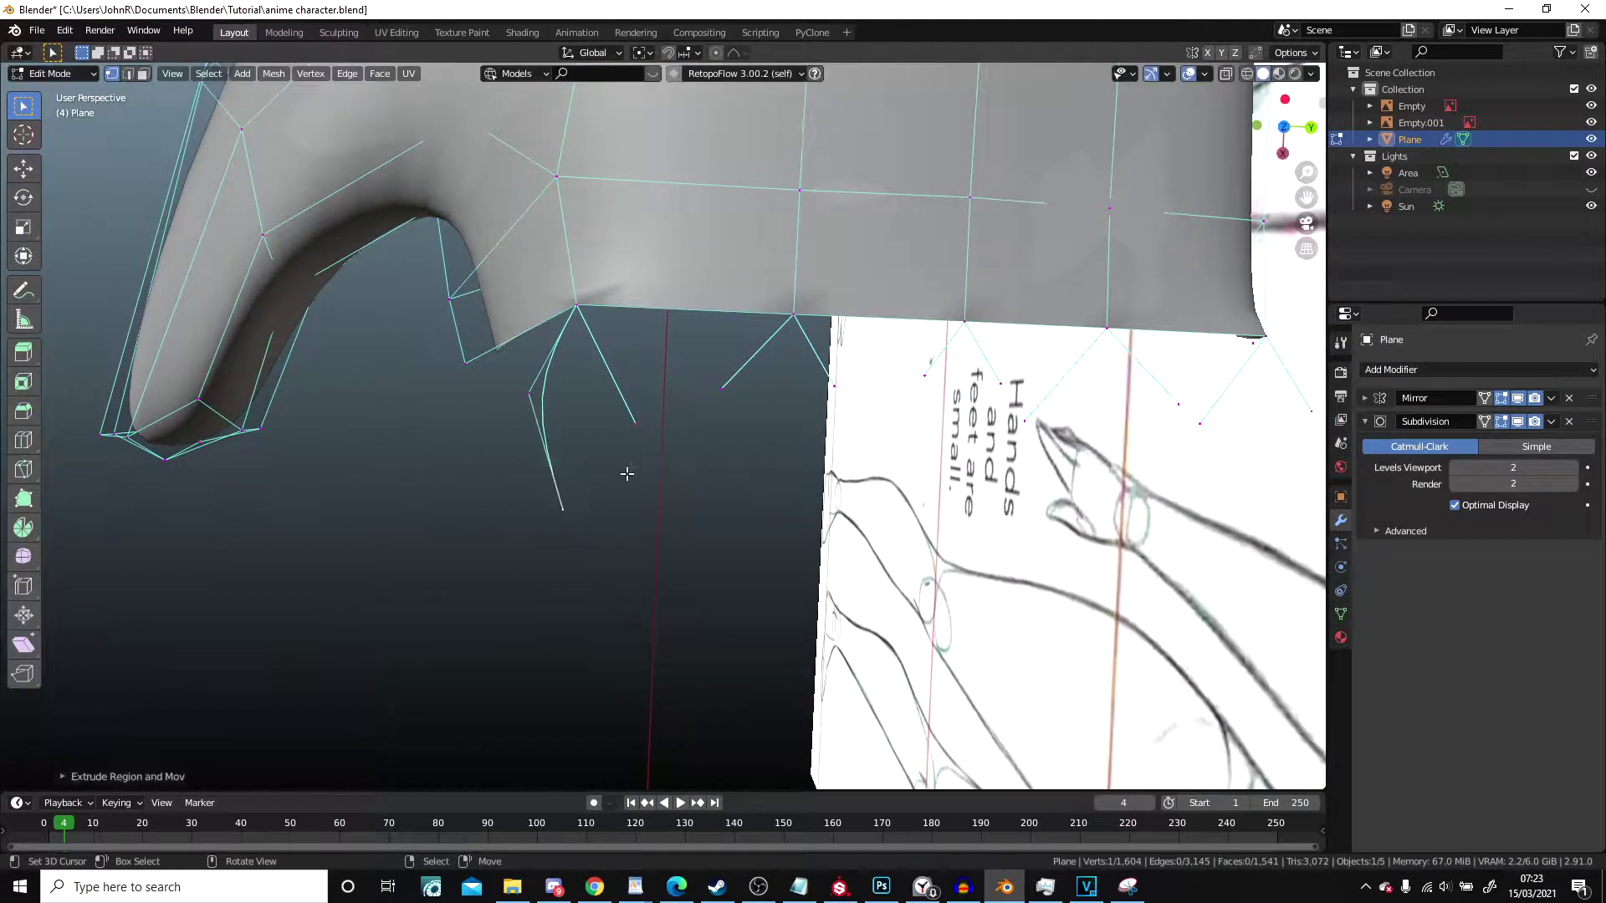
key(f)
right_click(718, 388)
key(e)
click(764, 509)
key(f)
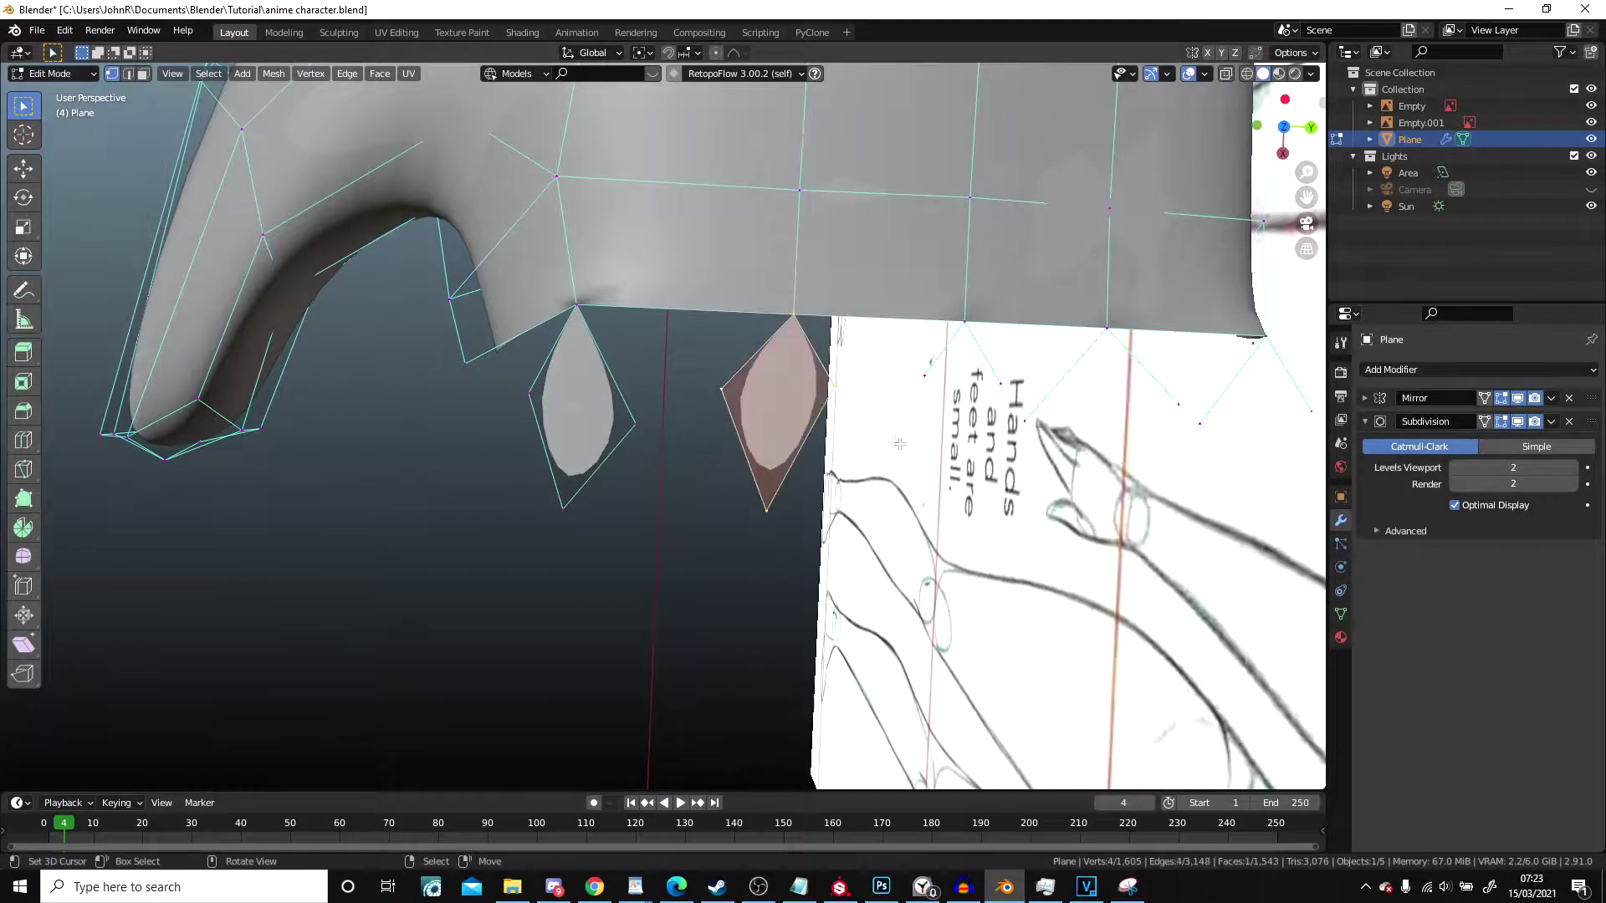
Step: Add a tip vertex to the third and fourth edge pairs and fill each as a diamond-shaped face
shift+middle_drag(903, 420, 710, 390)
right_click(690, 341)
key(e)
click(720, 444)
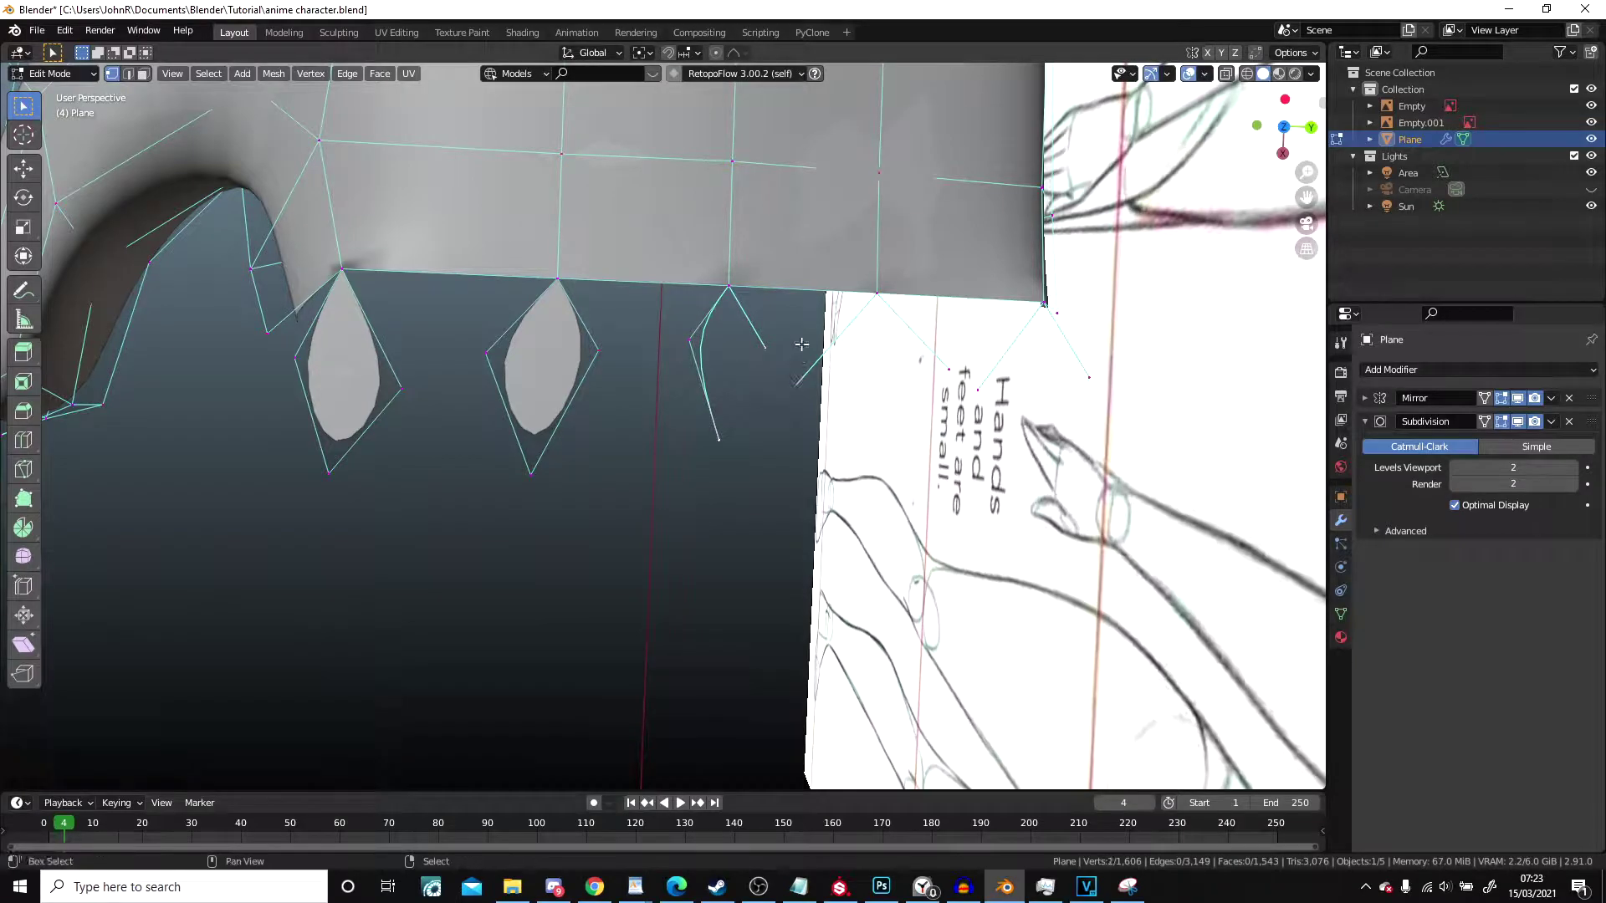
key(f)
right_click(796, 385)
key(e)
click(871, 520)
shift+right_click(947, 369)
shift+right_click(796, 387)
key(f)
Step: Add a tip vertex to the last edge pair on the little-finger side and fill it as a diamond face
shift+middle_drag(958, 450, 674, 445)
right_click(702, 389)
key(e)
click(775, 500)
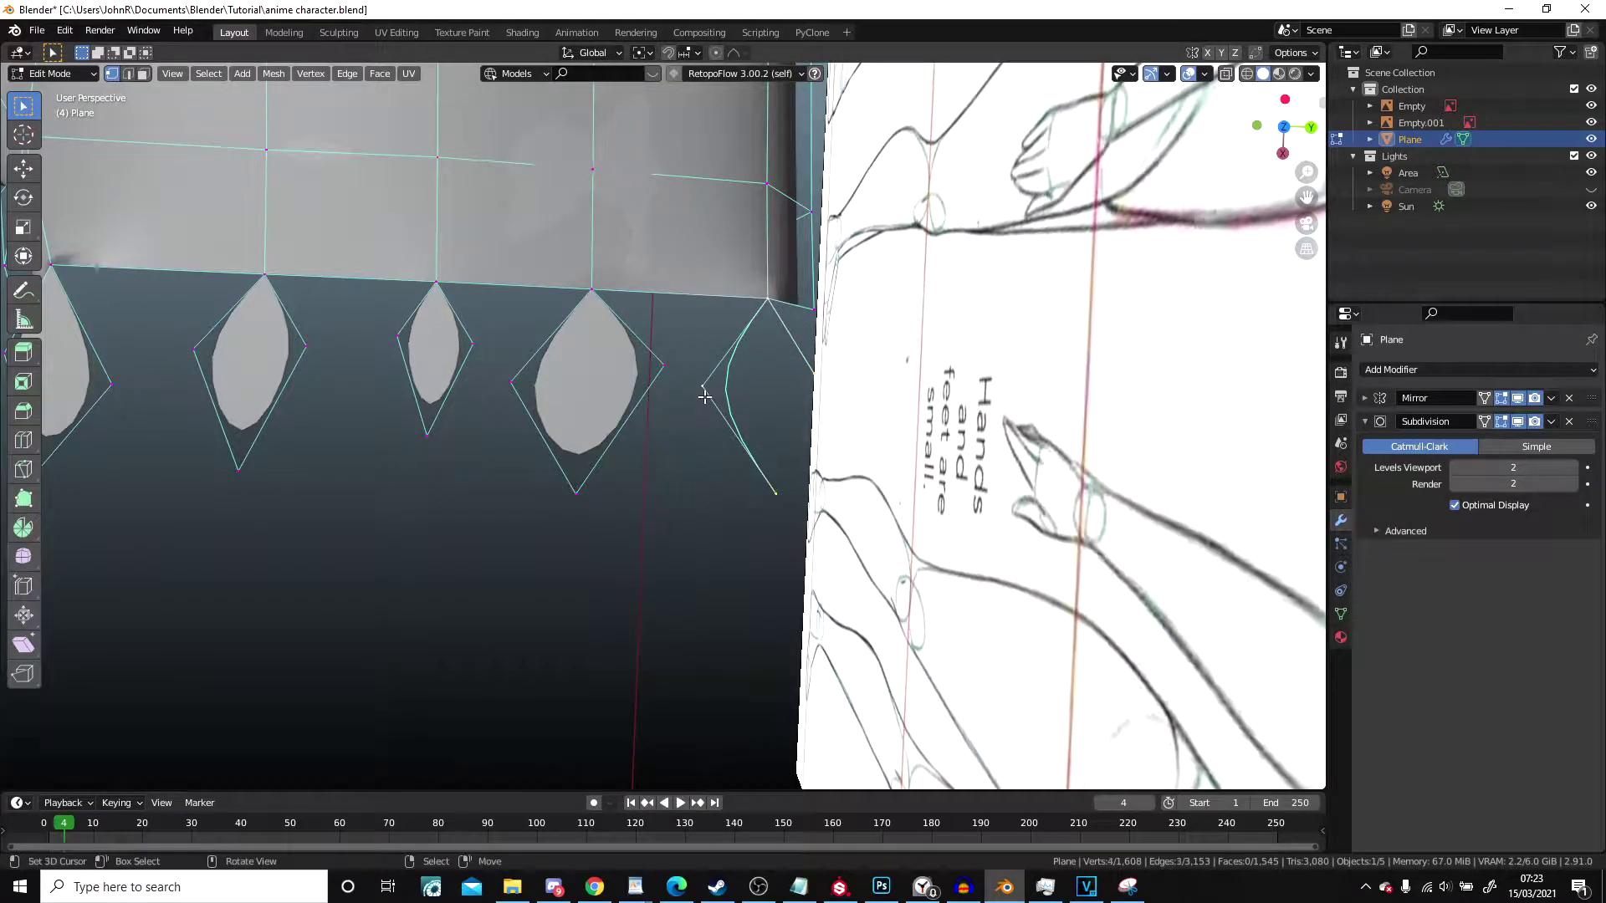
key(f)
Step: Examine the spacing of the diamond faces along the palm rim in Object Mode and in top view
scroll(702, 410, down, 7)
key(Tab)
middle_drag(754, 487, 614, 445)
key(Tab)
scroll(614, 445, up, 1)
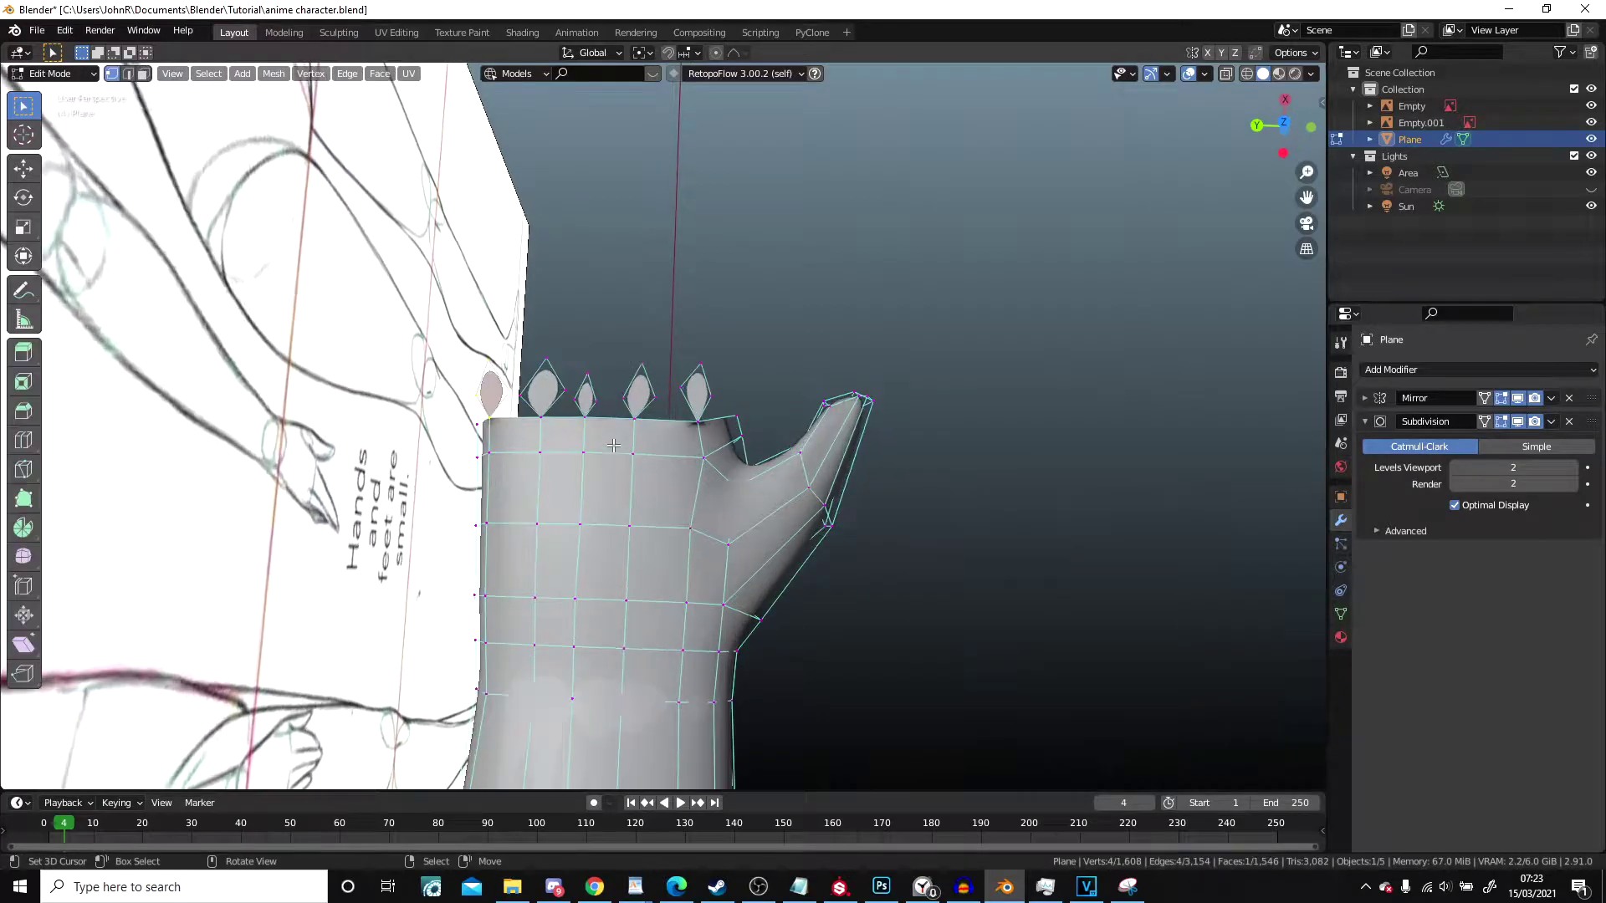
key(KP_7)
scroll(588, 362, up, 3)
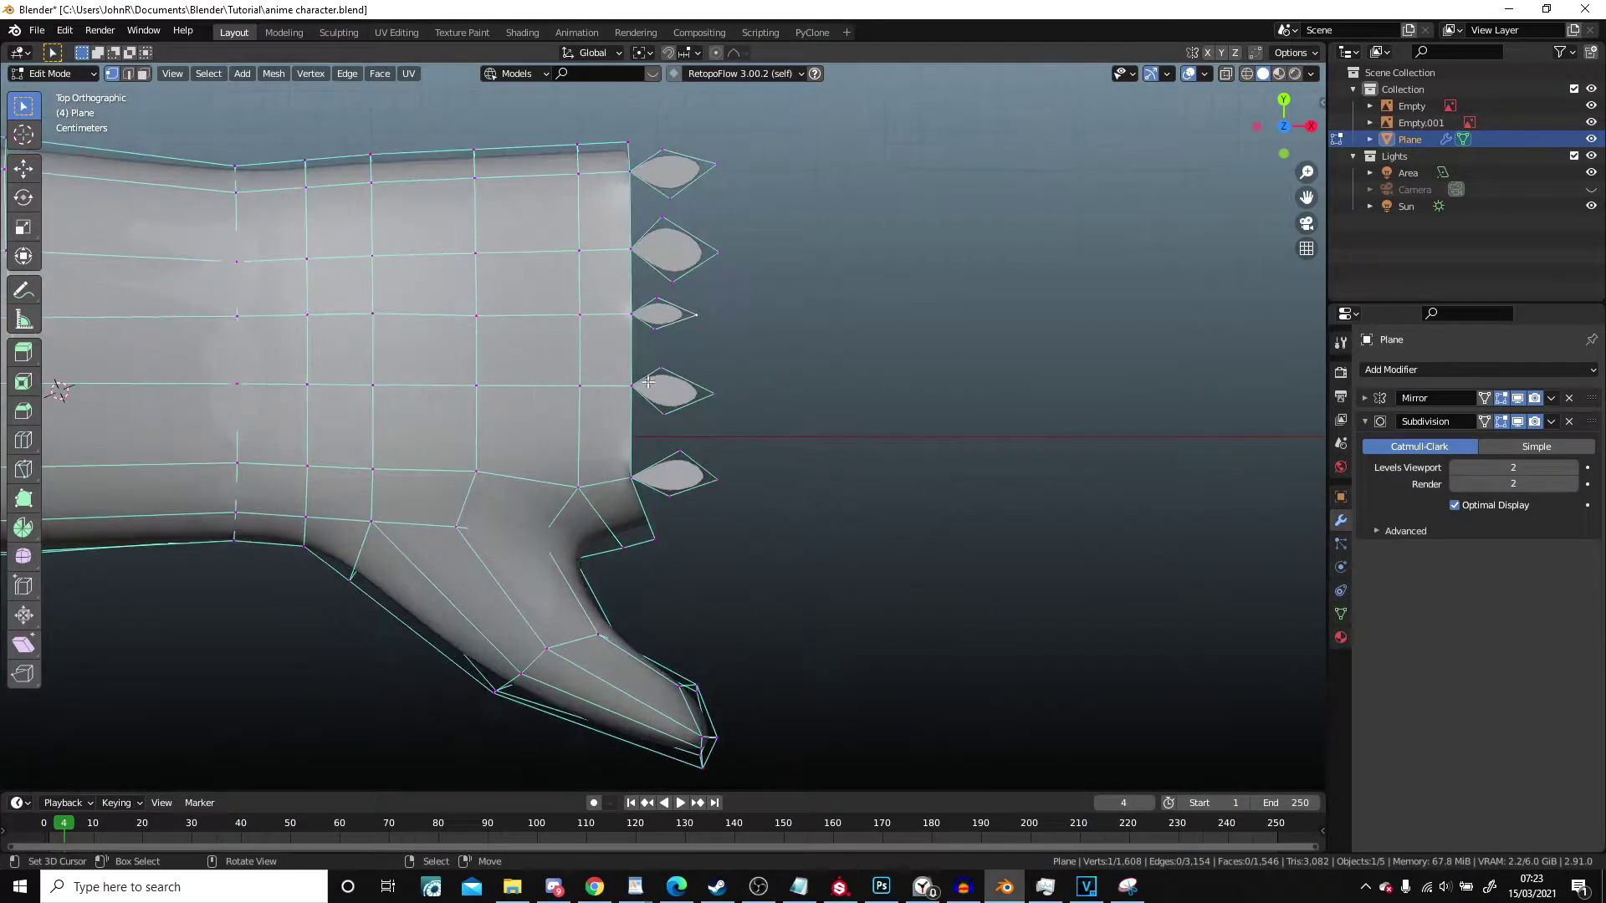
Step: Adjust the facing corner vertices of the second and third finger-base faces from the thumb, and fill a face between them
shift+middle_drag(648, 381, 594, 445)
scroll(590, 419, up, 3)
key(g)
click(588, 416)
click(579, 432)
key(g)
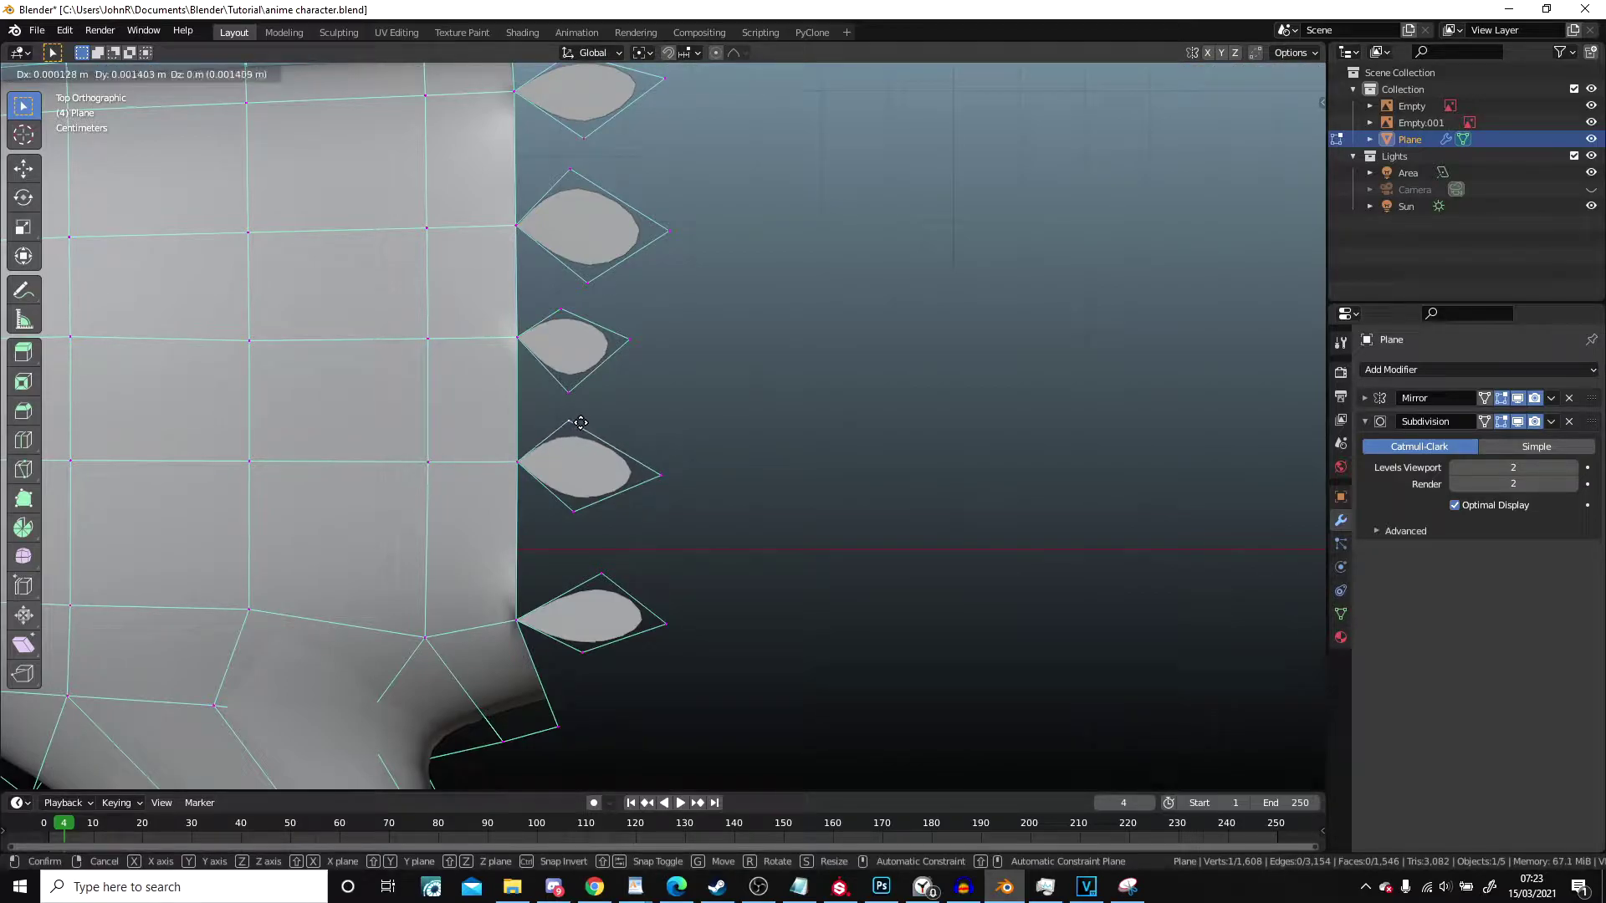
click(580, 422)
key(g)
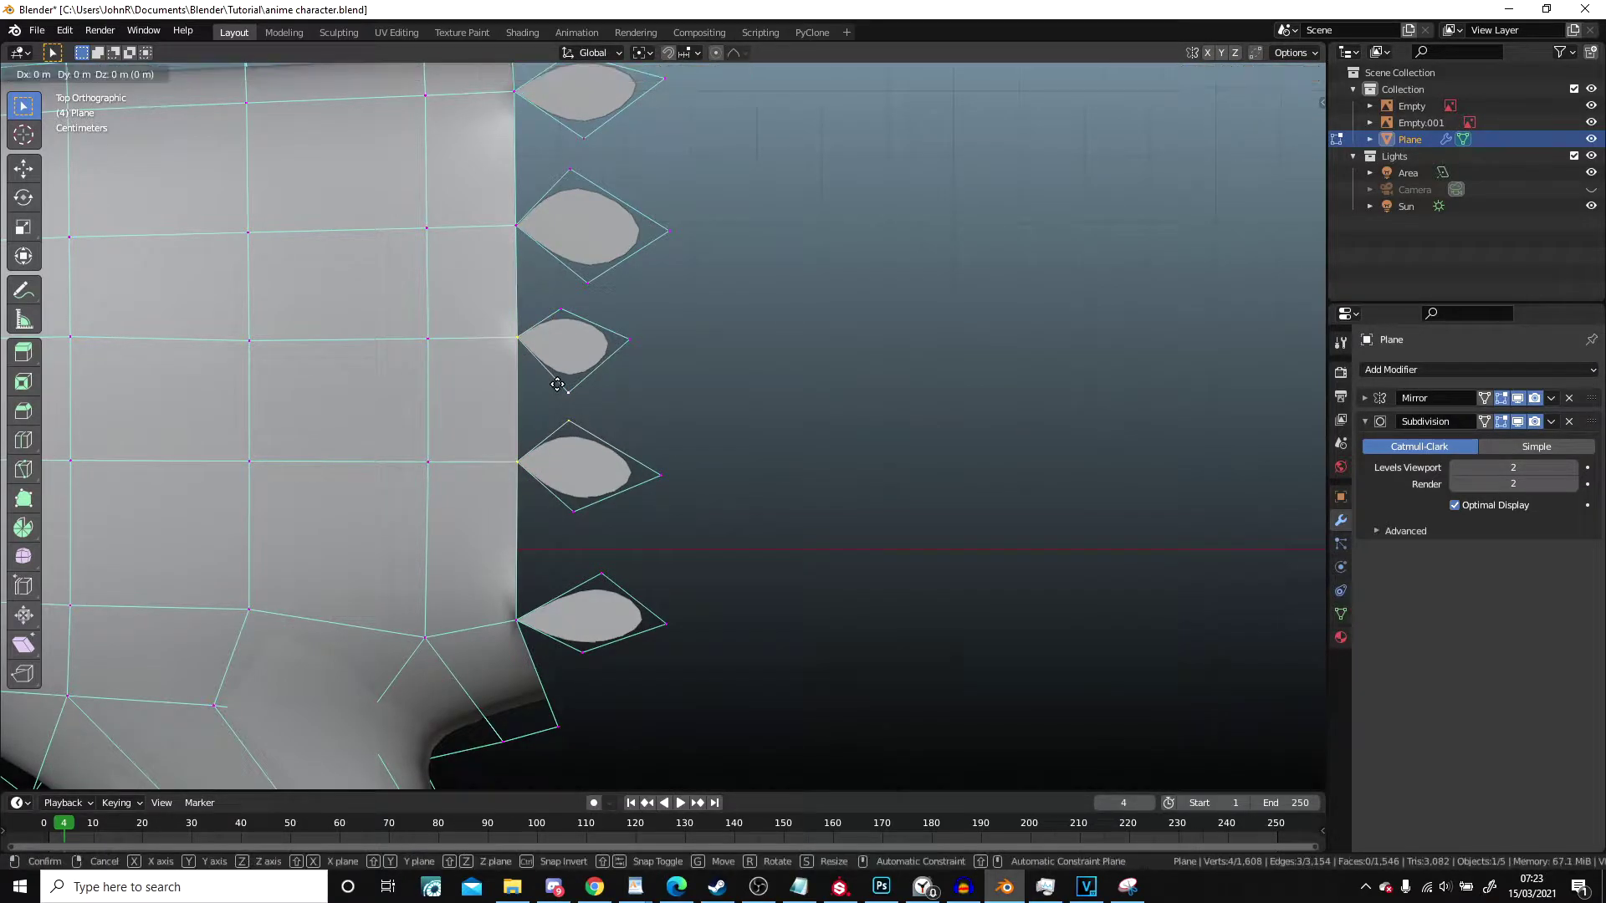
right_click(564, 387)
key(f)
Step: Fill the gap between the third and fourth finger-base faces from the thumb, and pull the fourth one's outer corners in
shift+middle_drag(613, 317, 688, 426)
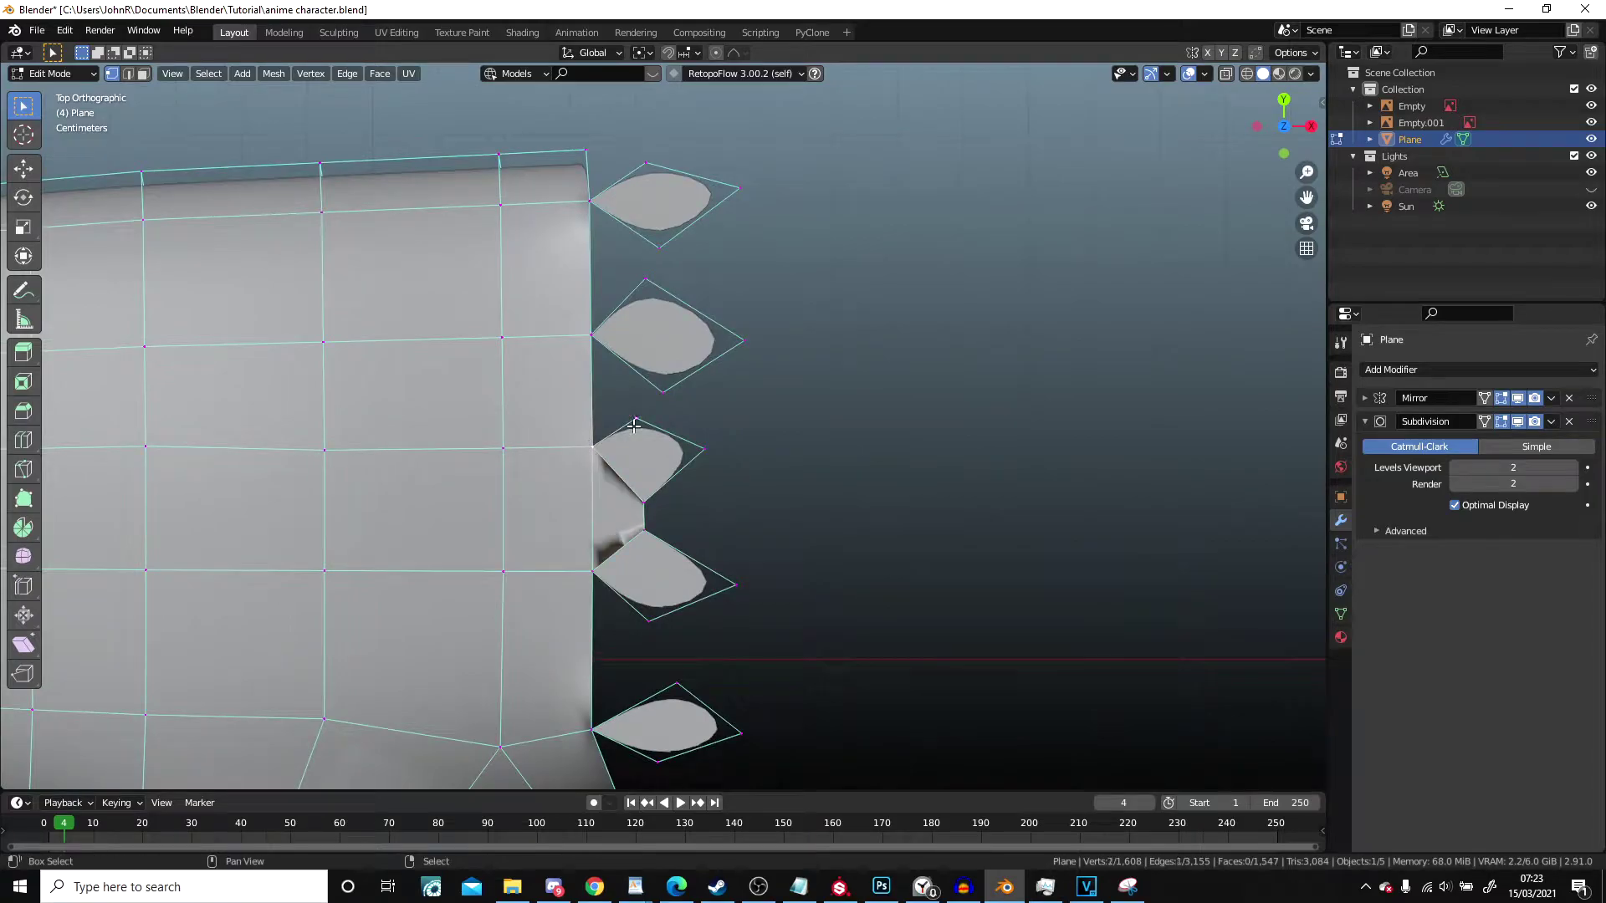
key(f)
right_drag(641, 423, 640, 378)
right_drag(635, 301, 625, 314)
right_drag(764, 341, 727, 334)
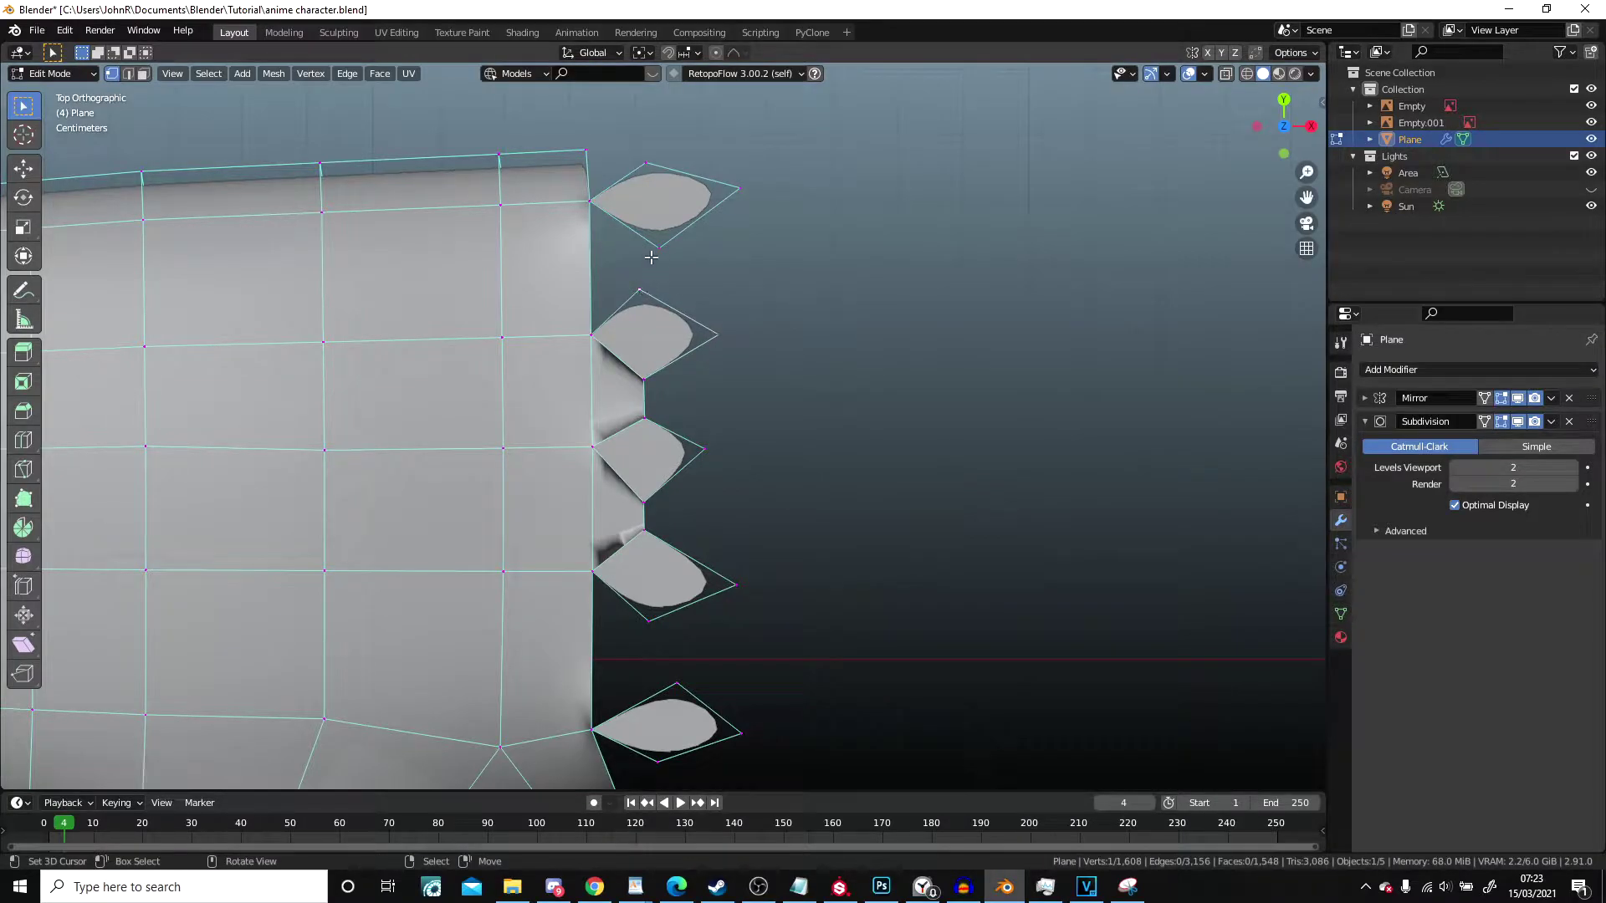
Step: Fill the gap between the fourth and fifth finger-base faces from the thumb, and reshape the fifth one's outer corners
key(f)
right_drag(664, 258, 631, 242)
right_drag(655, 163, 638, 153)
right_drag(738, 213, 712, 228)
Step: Fill the gap between the first two finger-base faces from the thumb and move the first one's facing corner toward its neighbour
shift+middle_drag(720, 689, 714, 460)
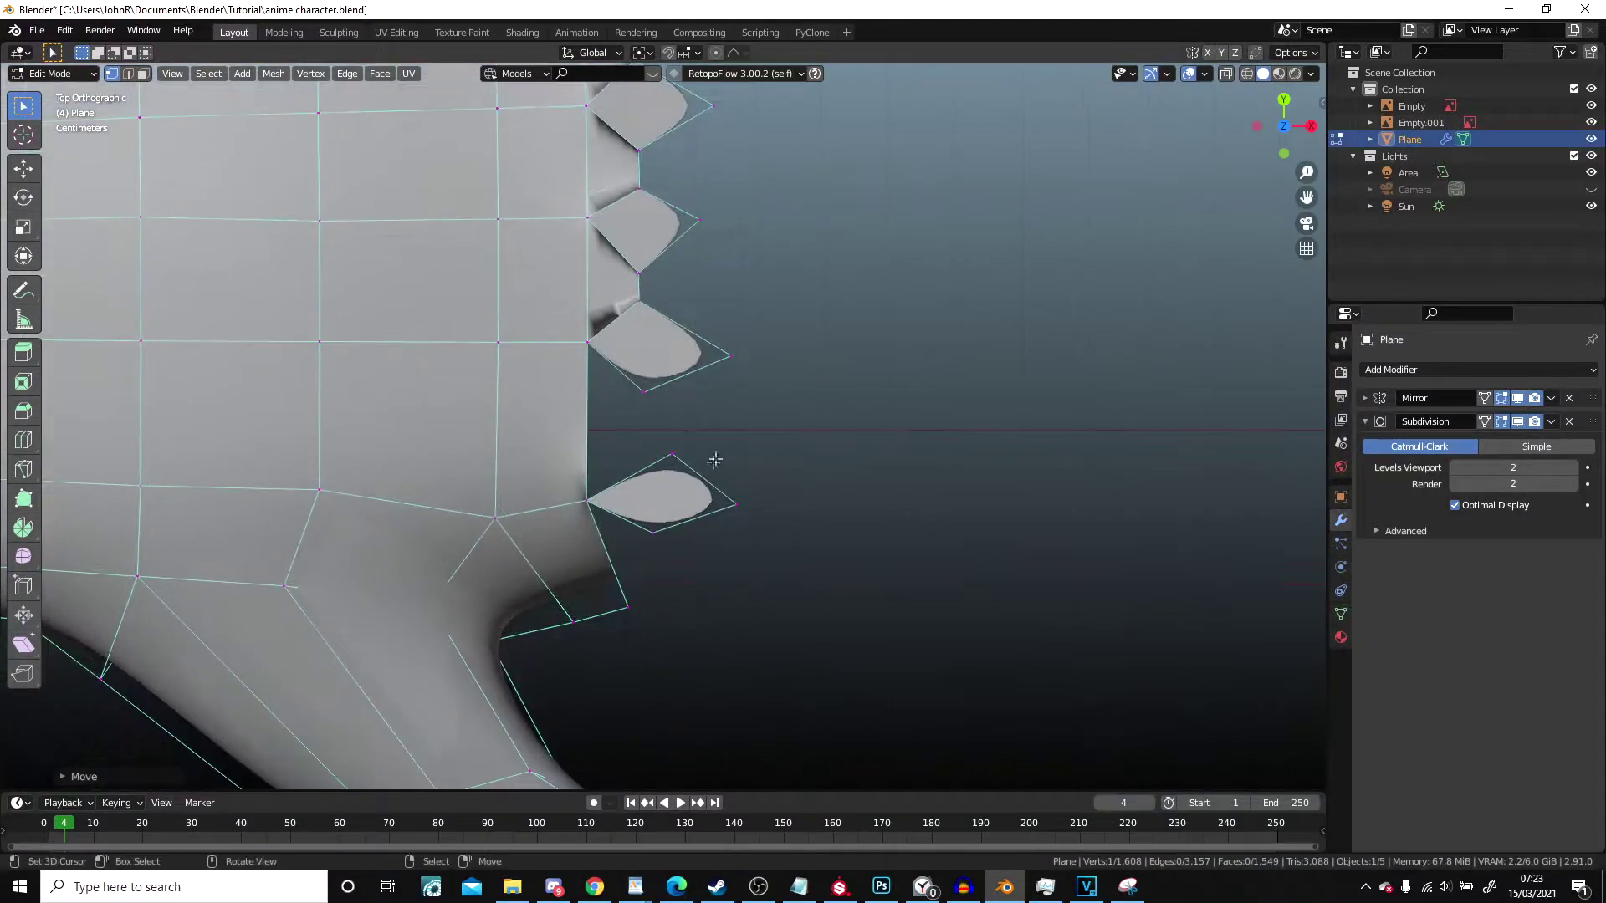
key(f)
right_drag(688, 459, 654, 412)
Step: Even out the finger spacing by repositioning the joint vertices between neighbouring finger bases
right_drag(642, 278, 648, 309)
shift+middle_drag(647, 310, 664, 466)
right_drag(670, 344, 670, 327)
right_drag(663, 310, 665, 317)
right_drag(663, 220, 662, 201)
Step: Select the whole mesh and recalculate its normals to the outside
scroll(725, 302, down, 3)
key(a)
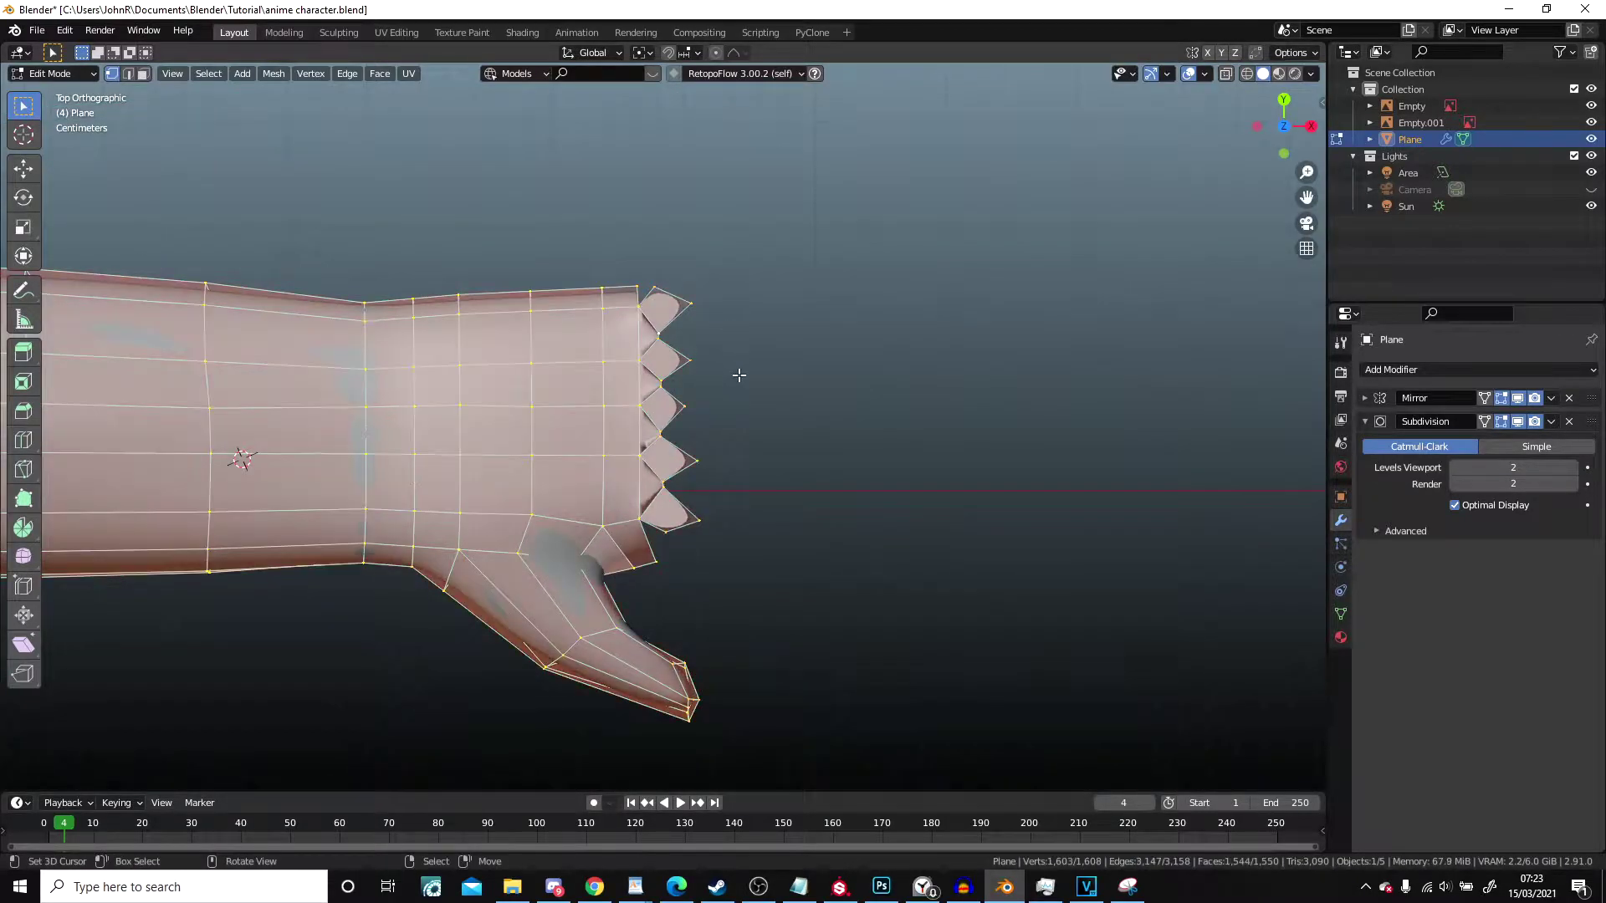
scroll(739, 373, up, 2)
key(F3)
text(nromal)
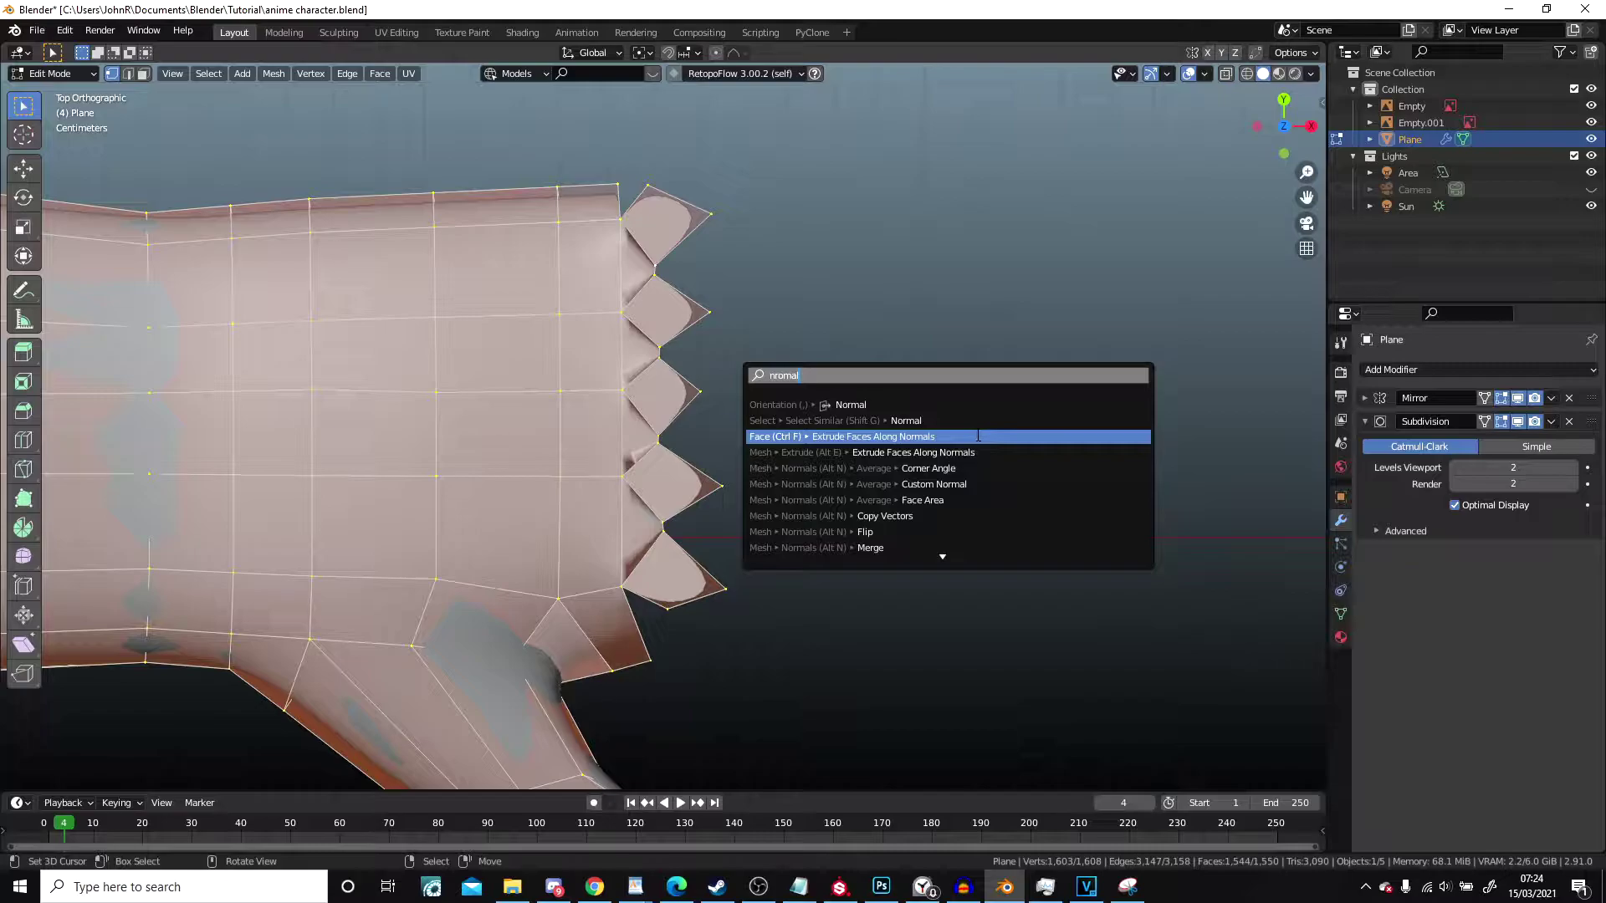
scroll(976, 473, down, 5)
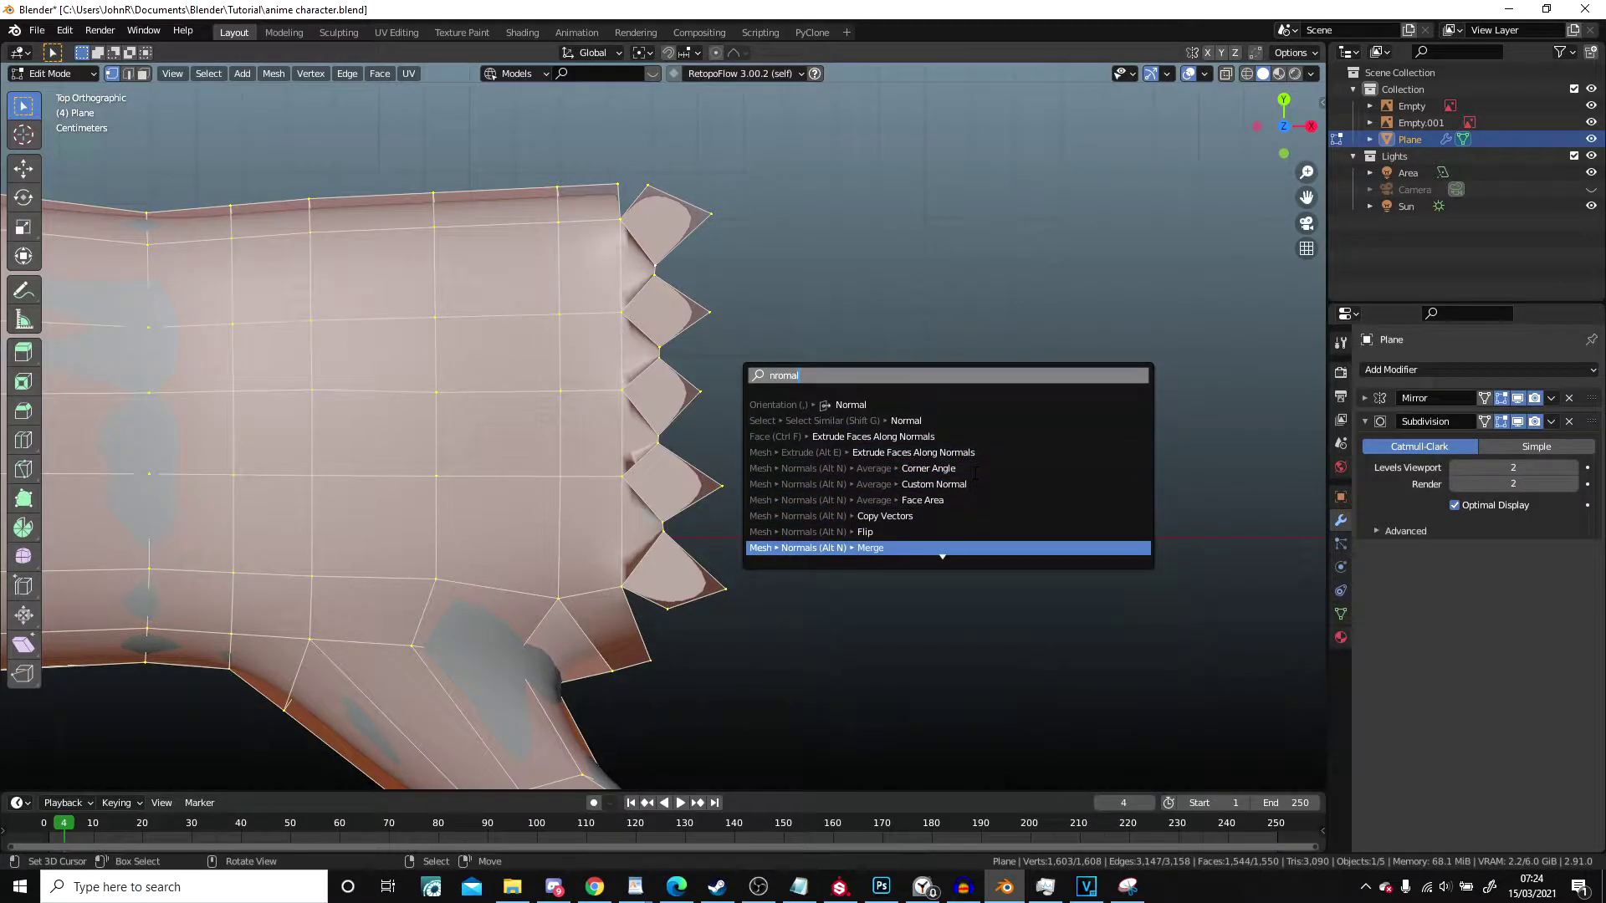
scroll(973, 473, down, 5)
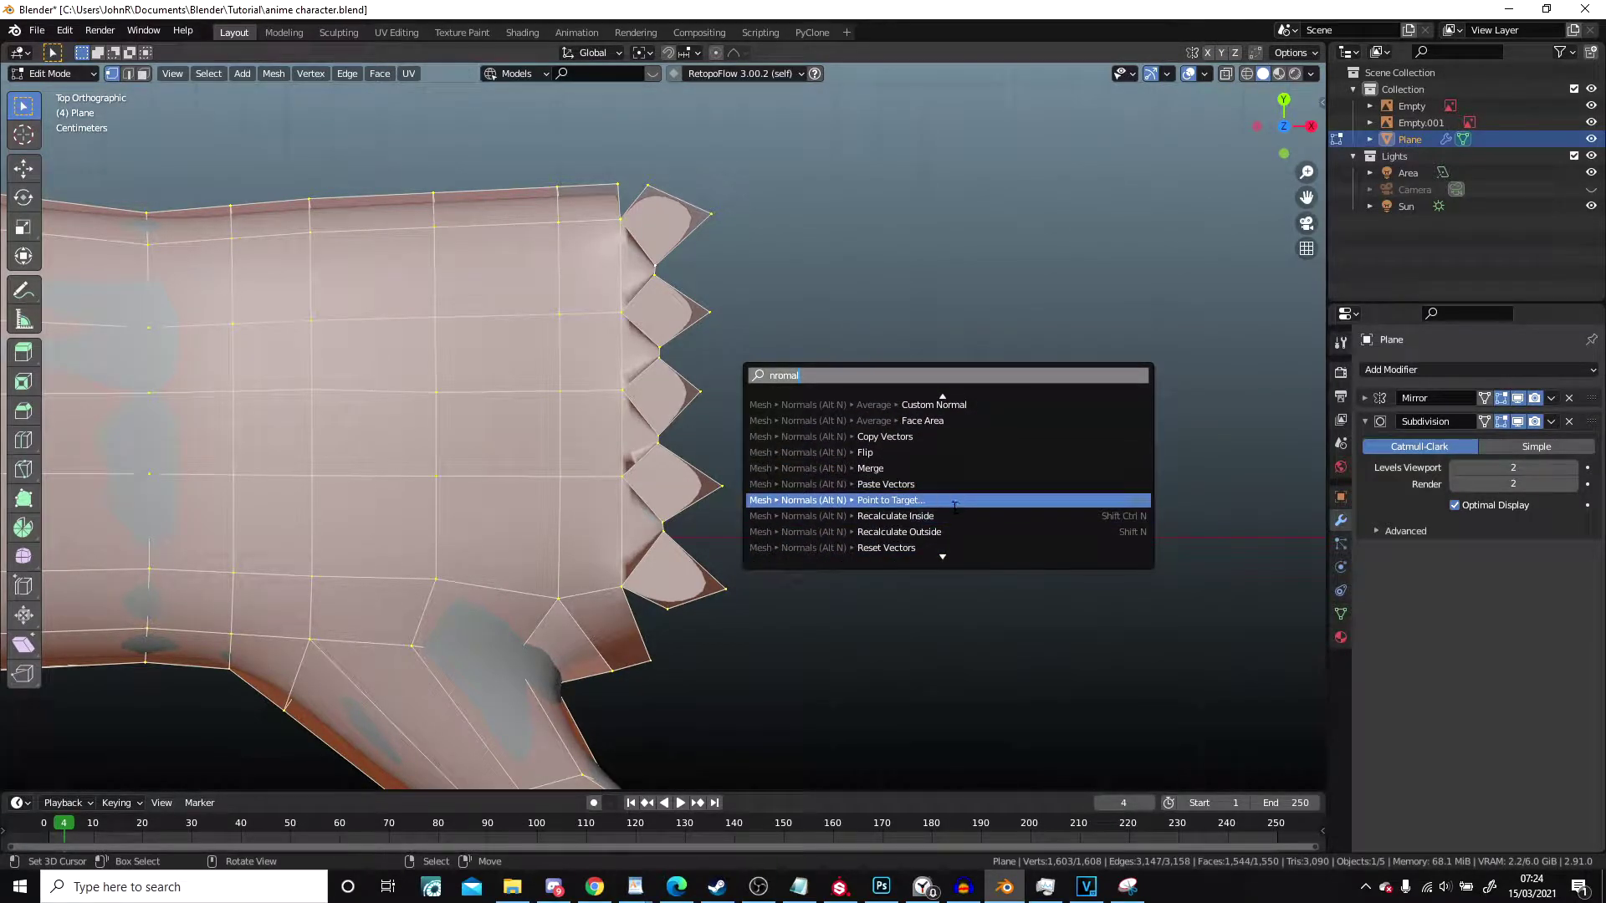
click(944, 532)
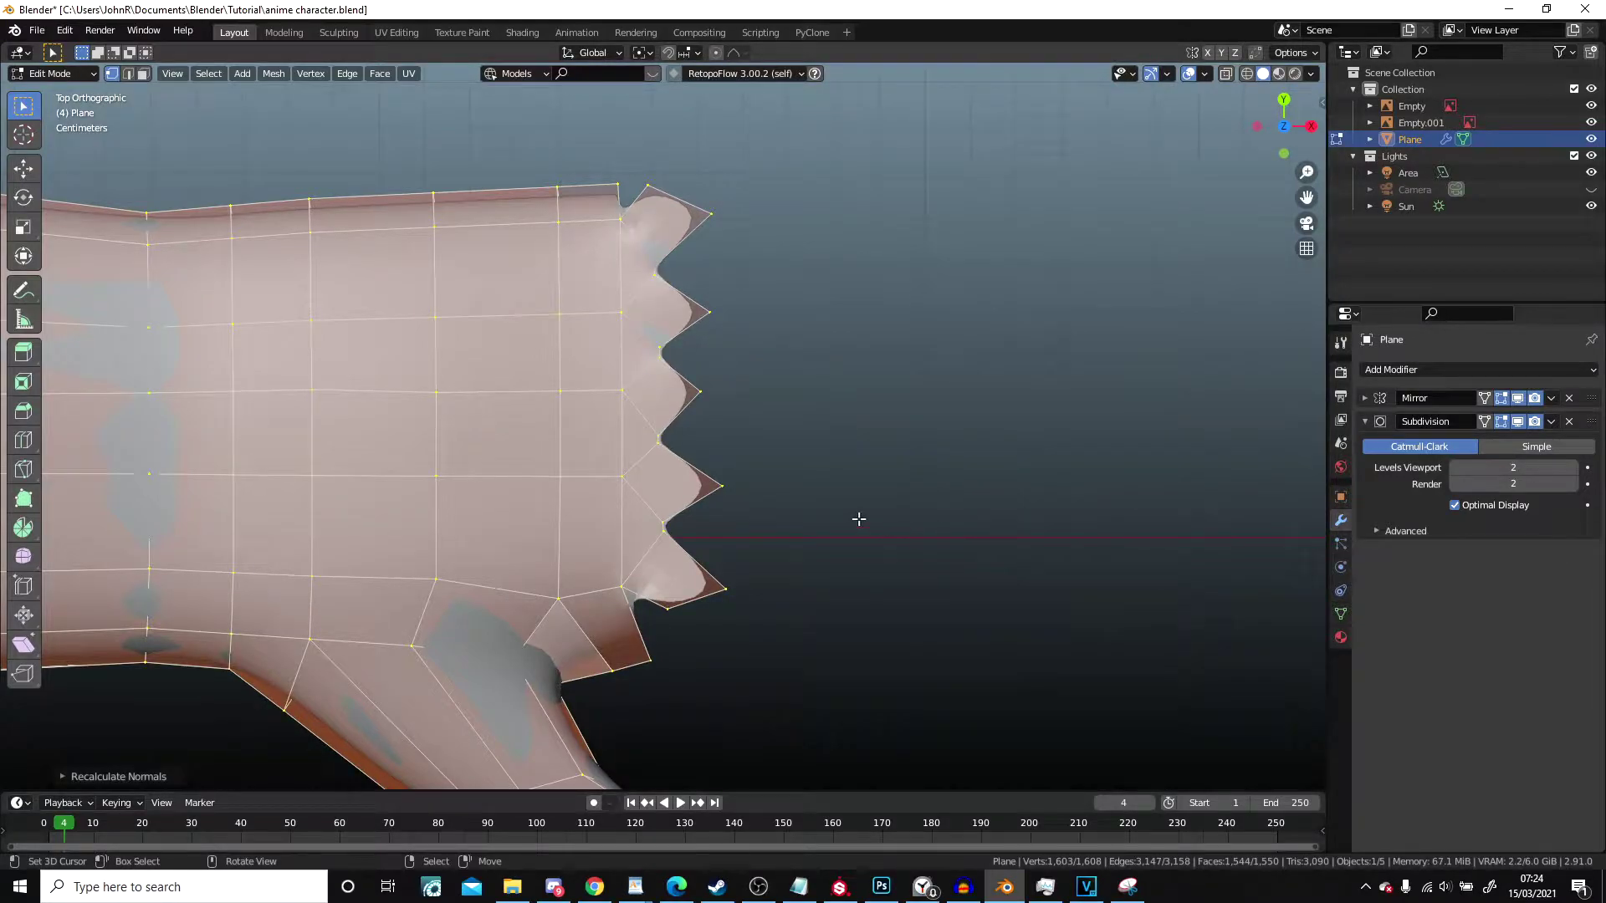
Step: Deselect everything and move the thumb-side corner vertex of the finger base nearest the thumb
key(alt+a)
key(Tab)
middle_drag(796, 589, 672, 625)
key(Tab)
right_click(647, 588)
key(g)
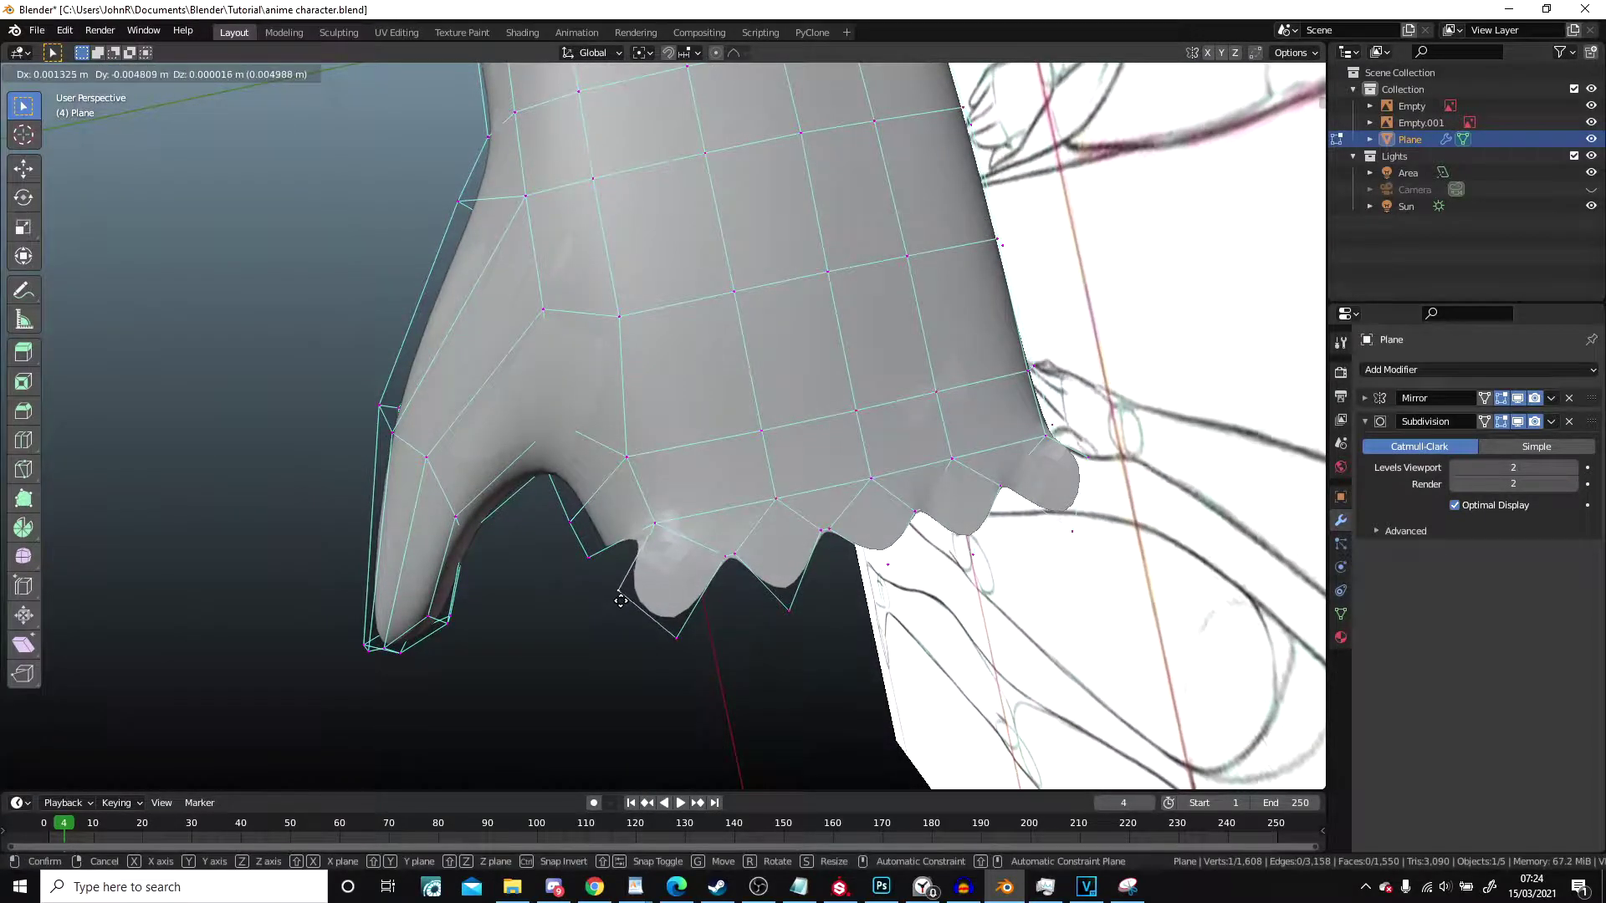
click(621, 601)
Step: Extrude a vertex at the open hand edge beside the thumb and fill a face up to the nearest finger base
middle_drag(620, 600, 732, 511)
key(e)
click(732, 517)
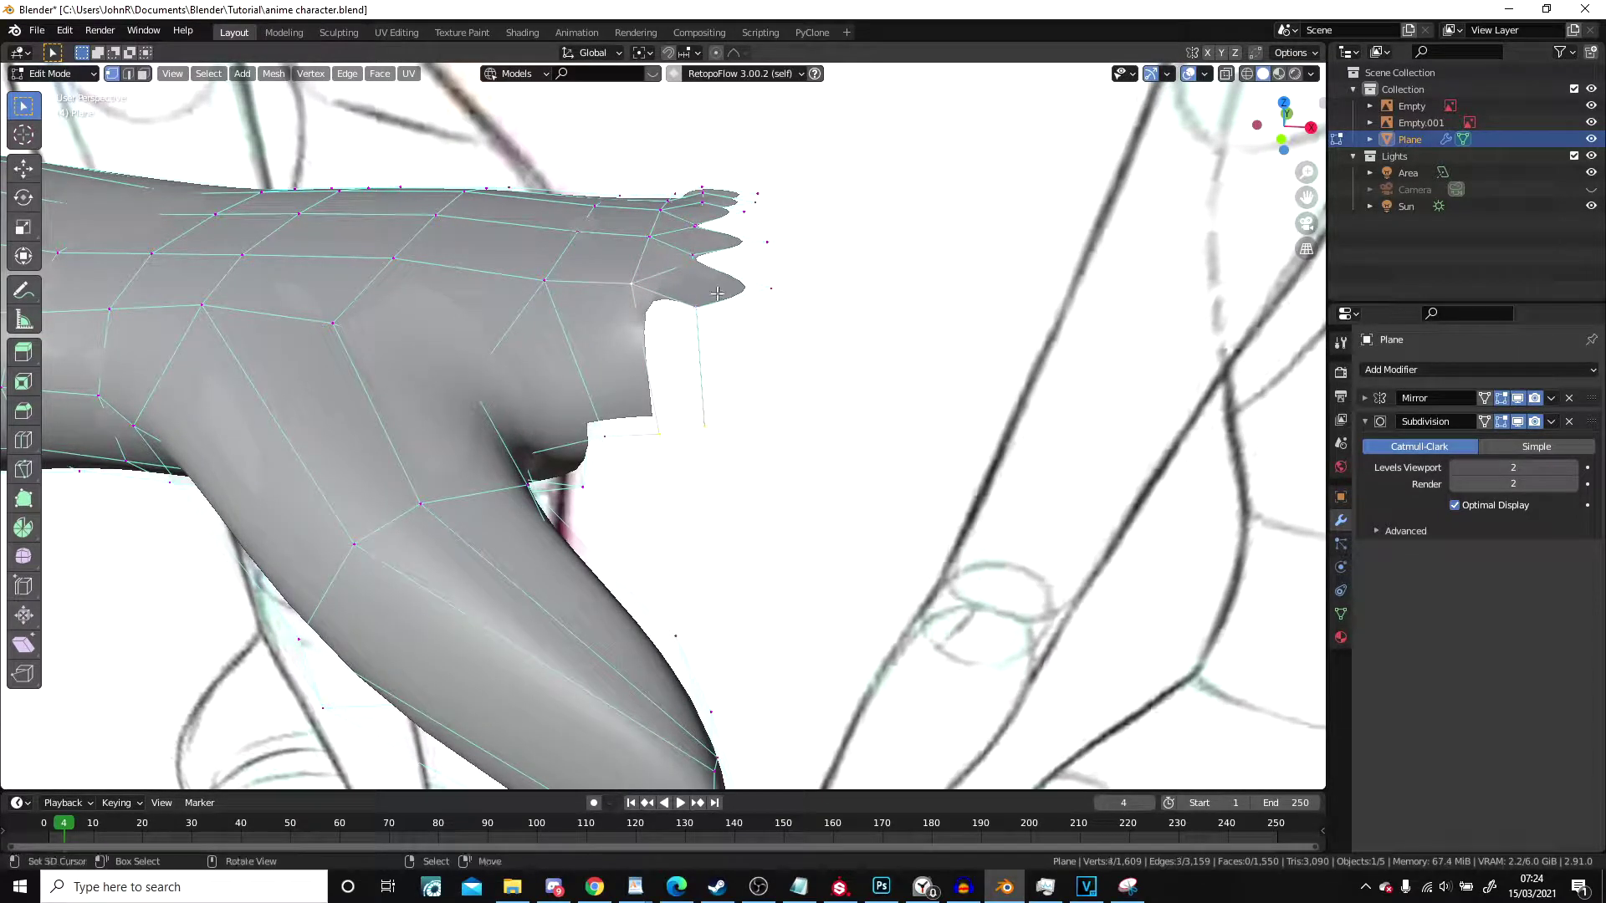
key(f)
Step: Reposition the corner vertices of the new face between the thumb webbing and the nearest finger base
middle_drag(718, 293, 548, 582)
key(g)
click(681, 276)
key(g)
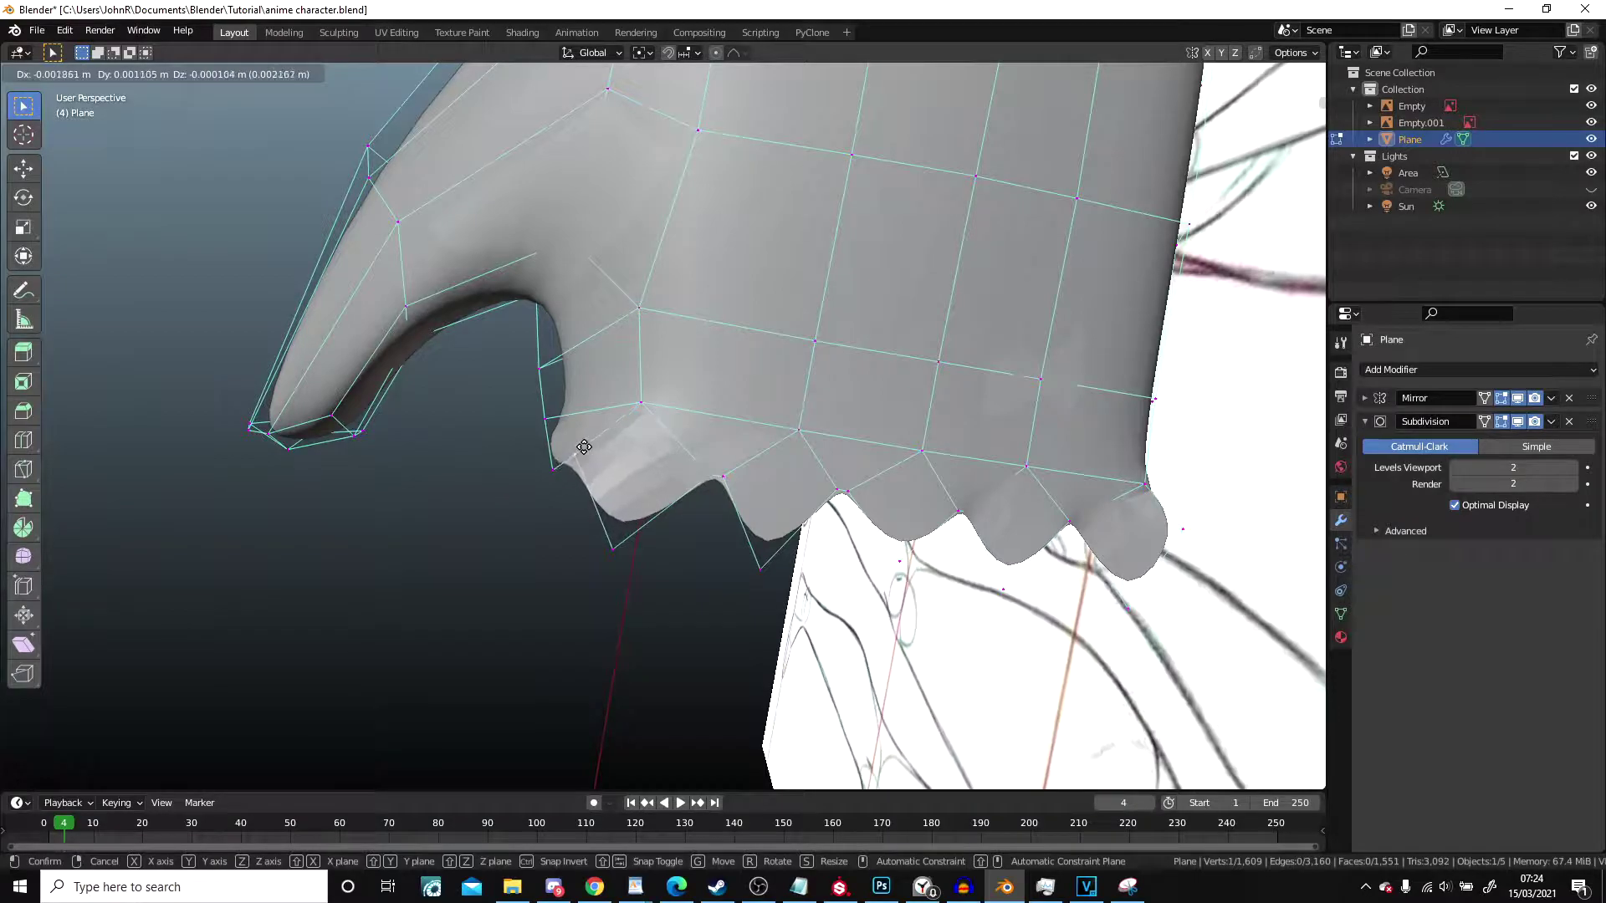
click(578, 456)
Step: Refine the underside vertices beside the thumb so the side of the nearest finger base curves smoothly
middle_drag(578, 457, 558, 268)
middle_drag(580, 356, 671, 417)
key(g)
click(679, 418)
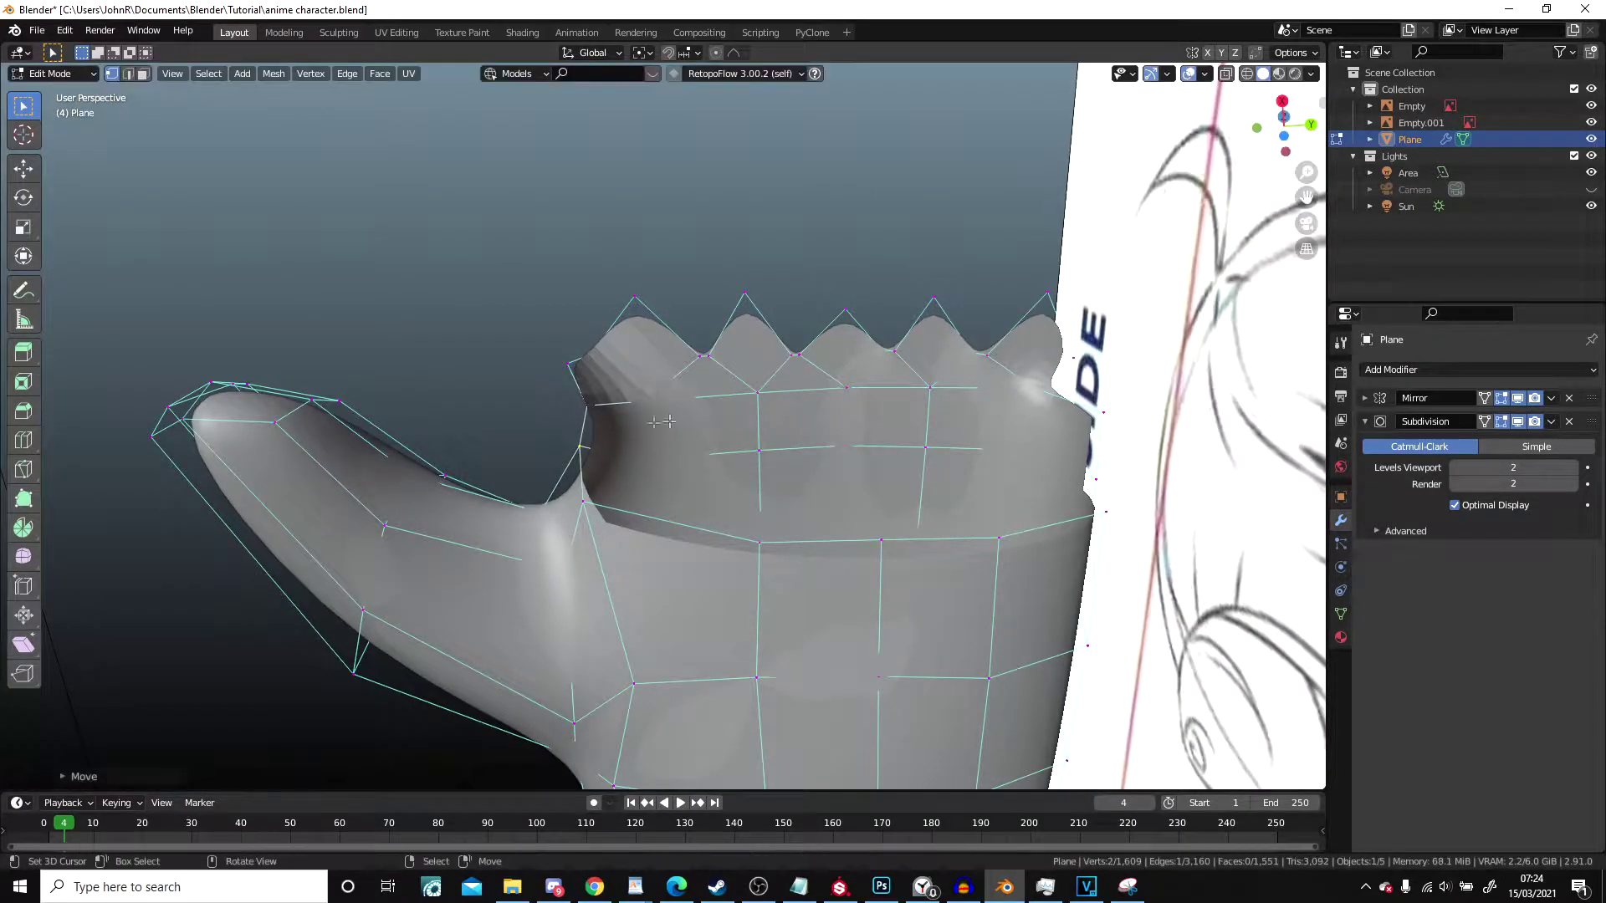
scroll(674, 422, up, 3)
key(g)
click(495, 380)
click(473, 301)
key(g)
click(500, 307)
Step: Extrude the thumb-side edge of the nearest finger base outward to start the finger's side wall
mouse_move(500, 307)
middle_down()
mouse_move(555, 434)
mouse_move(736, 584)
mouse_move(945, 385)
middle_up()
key(e)
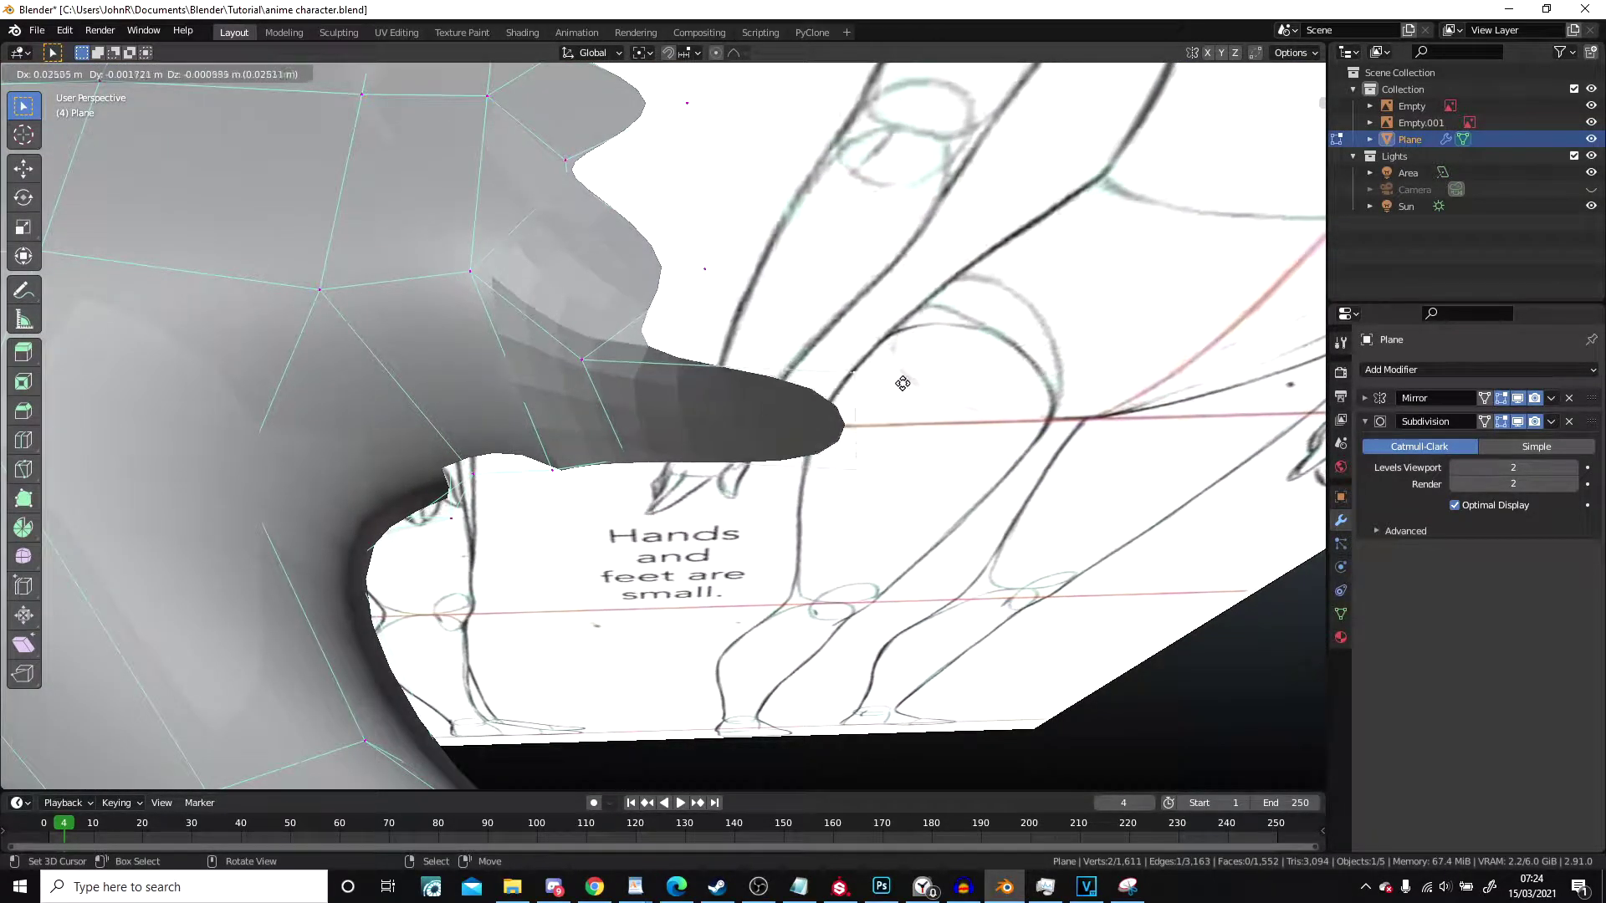
click(823, 382)
key(g)
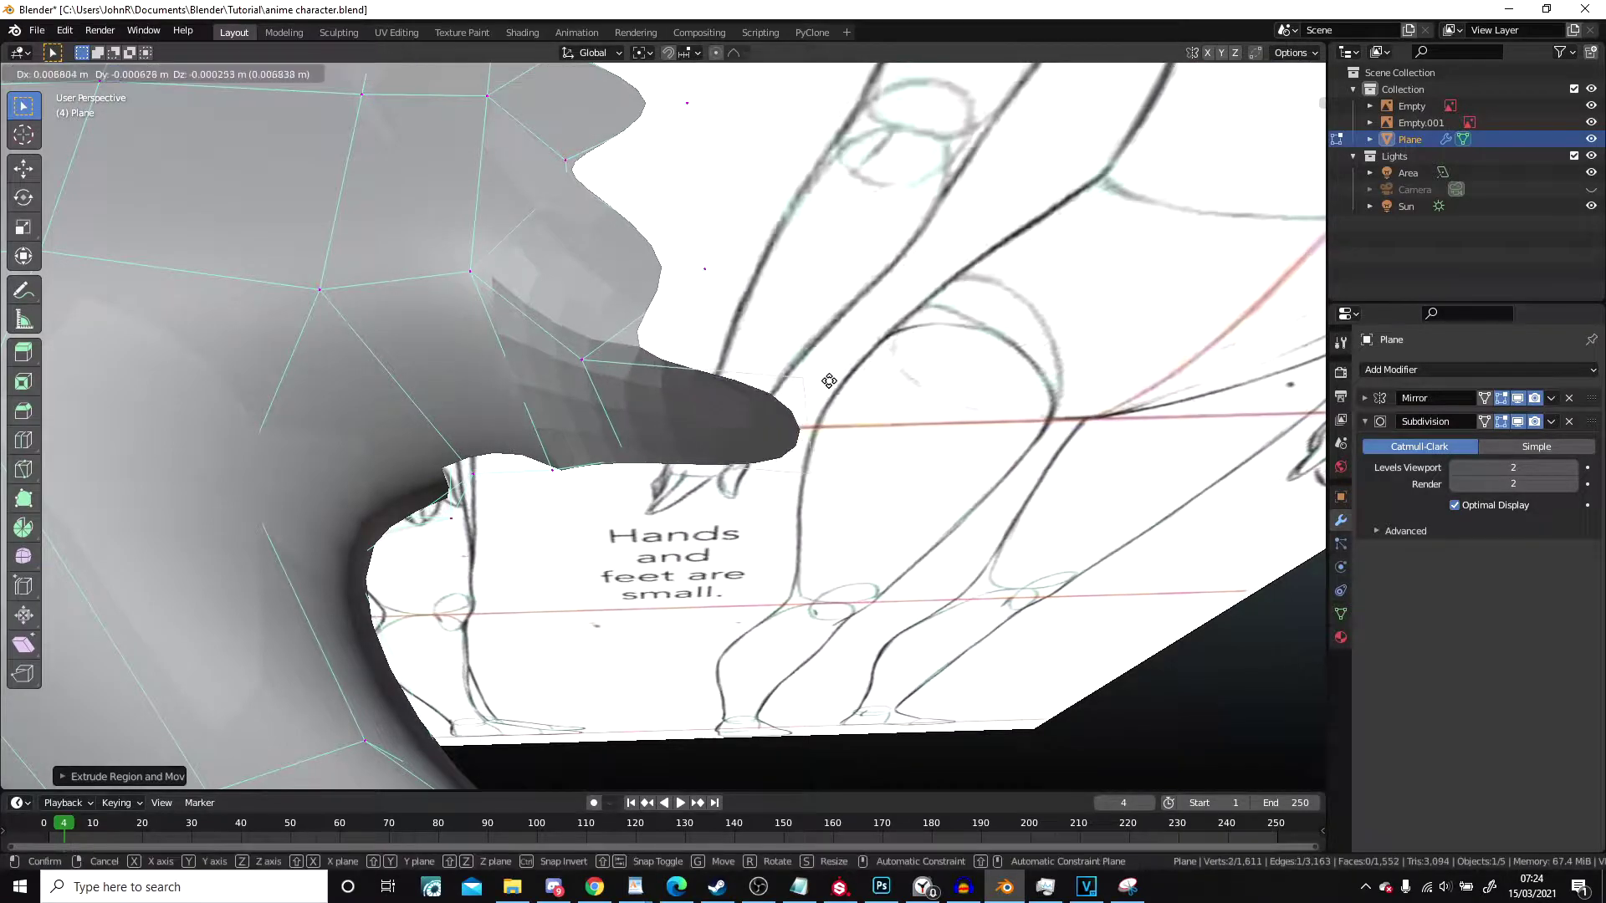
click(875, 369)
right_click(871, 370)
Step: Extrude a vertex from the finger wall's outer corner and fill the adjoining face on the back of the finger
middle_drag(872, 371, 853, 444)
key(e)
click(870, 361)
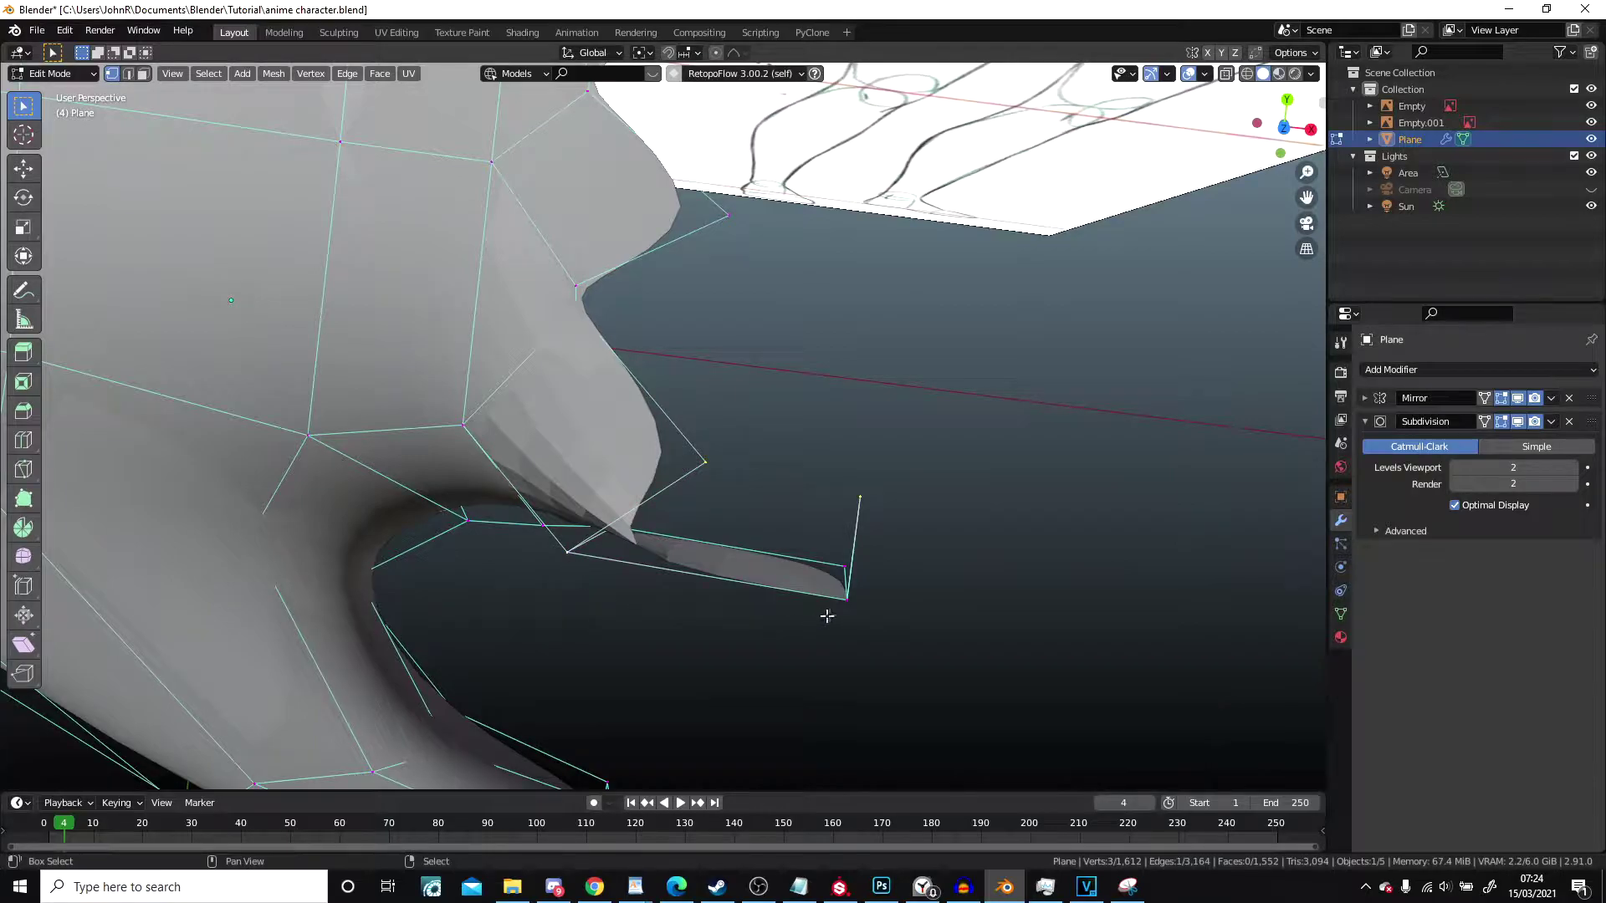
key(f)
right_click(863, 483)
Step: Extrude another vertex across the finger's outer end and fill the second face on its back
middle_drag(863, 483, 772, 313)
key(g)
key(e)
click(652, 343)
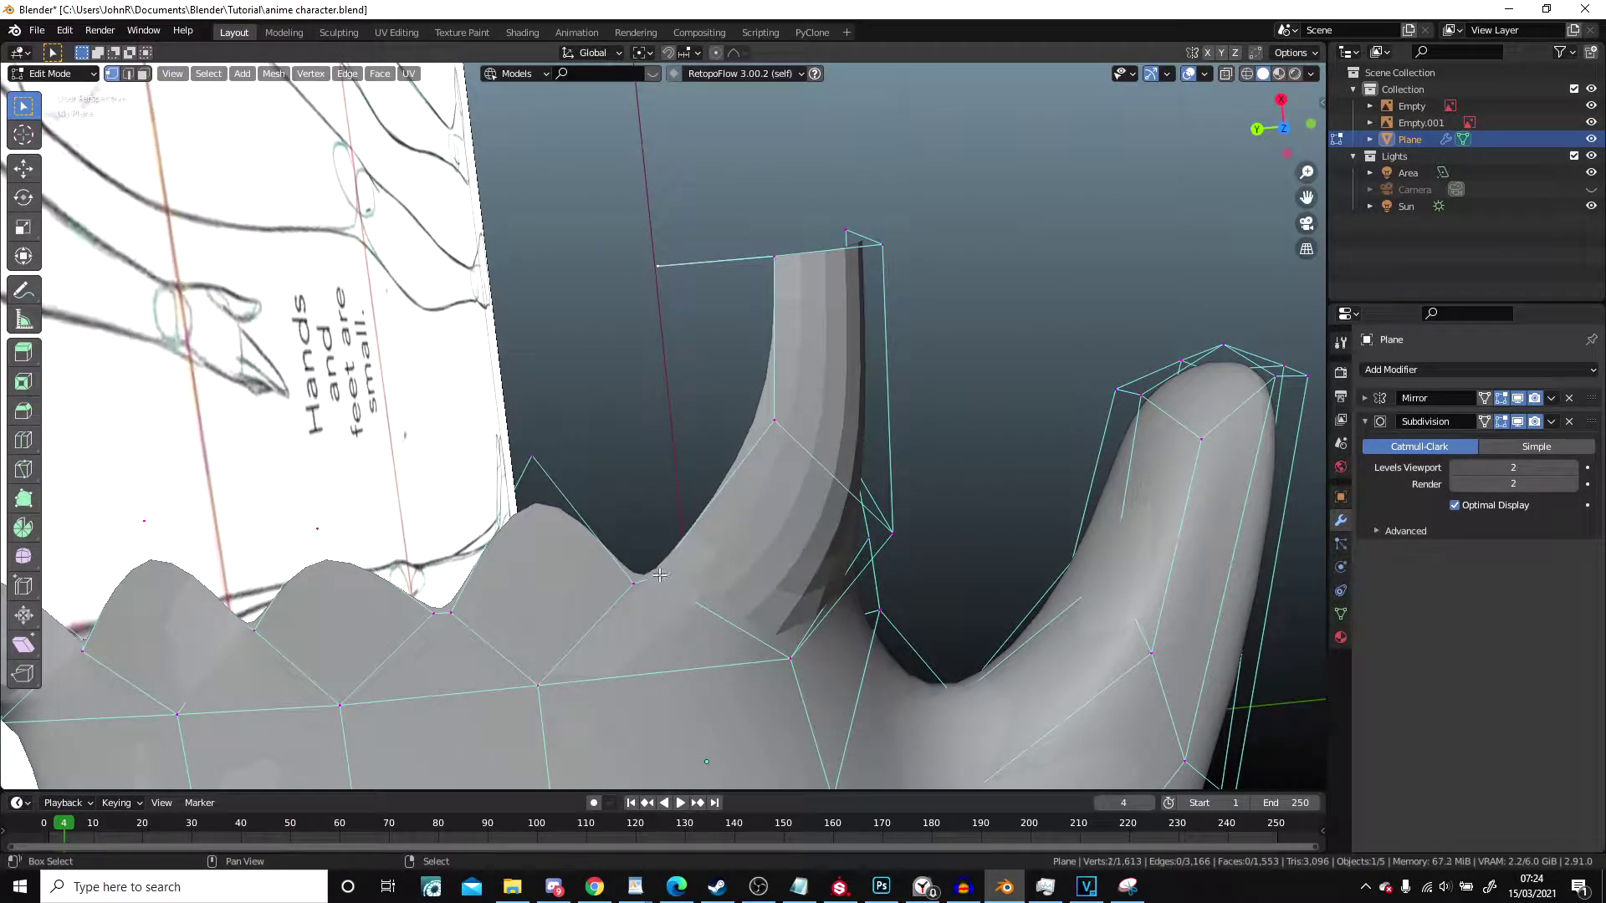
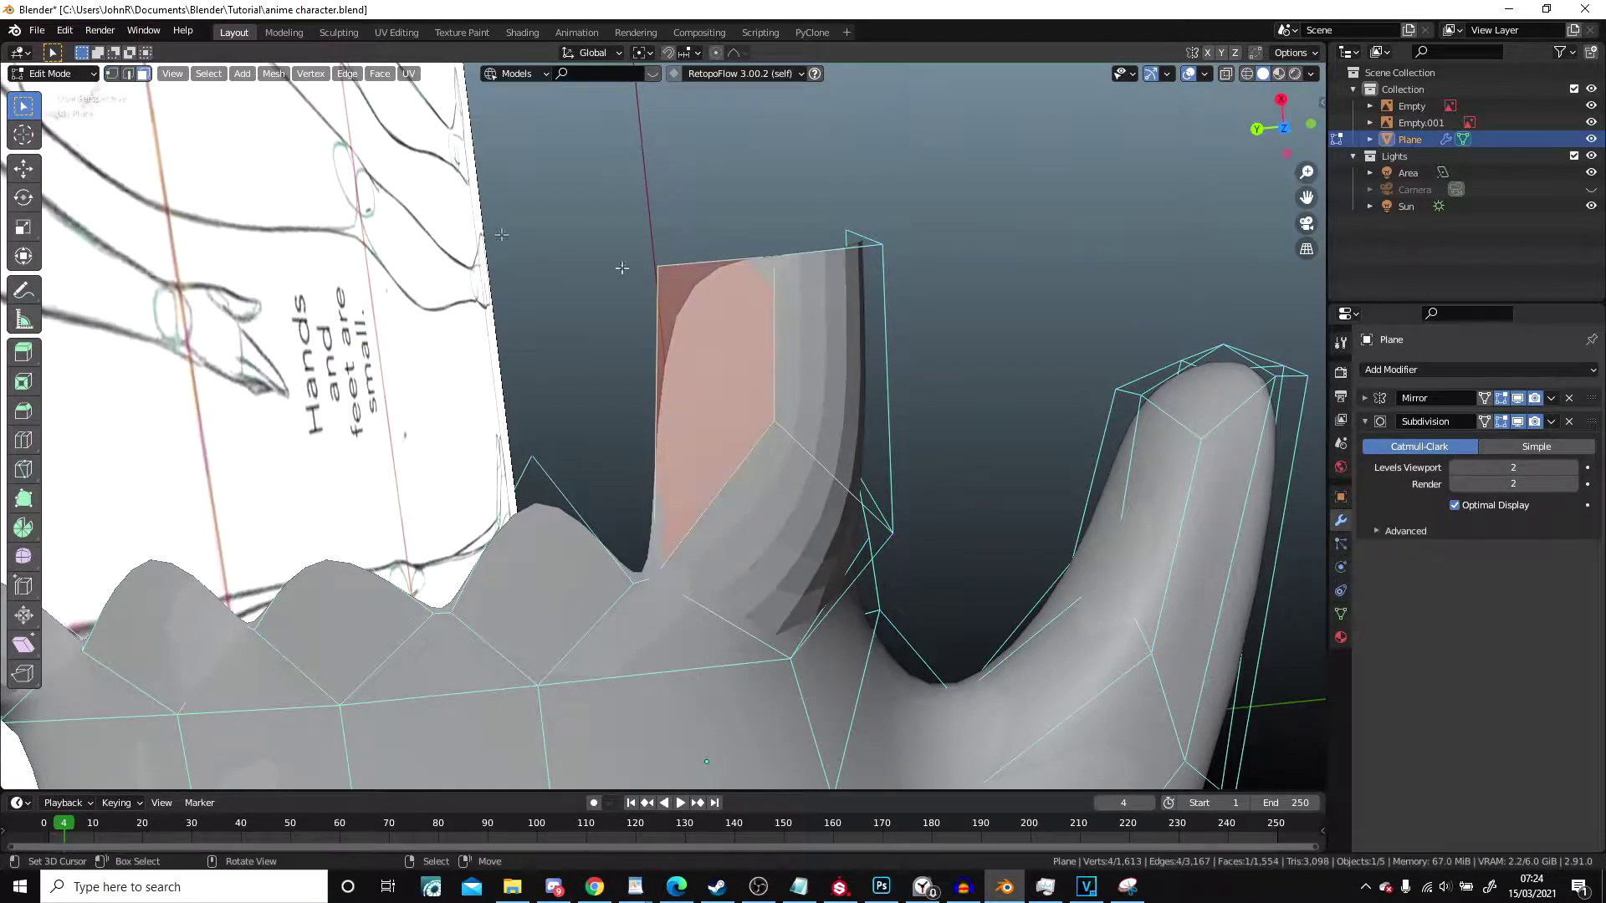
Step: Extrude the finger's far side edge downward and fill a face on the underside to close the tube
middle_drag(774, 318, 823, 347)
middle_drag(391, 177, 795, 315)
right_drag(795, 315, 771, 333)
middle_drag(770, 334, 694, 263)
key(e)
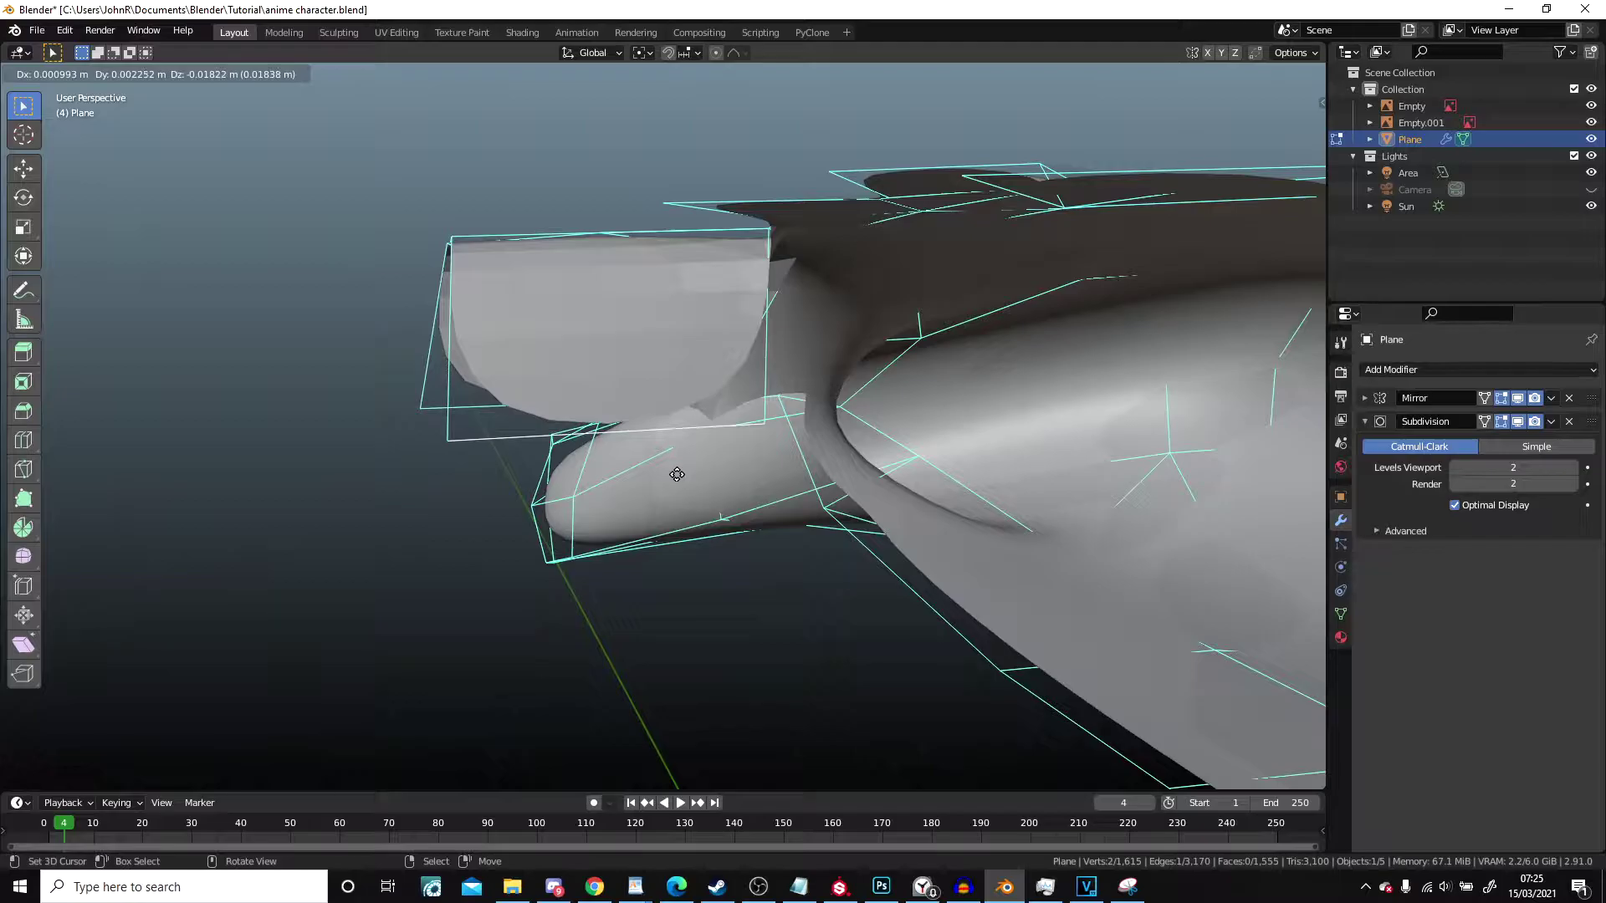
click(675, 470)
middle_drag(676, 470, 587, 584)
key(f)
Step: Reveal the hidden scene objects in Object Mode and return to editing the body mesh
scroll(767, 414, down, 4)
key(Tab)
key(Tab)
key(Tab)
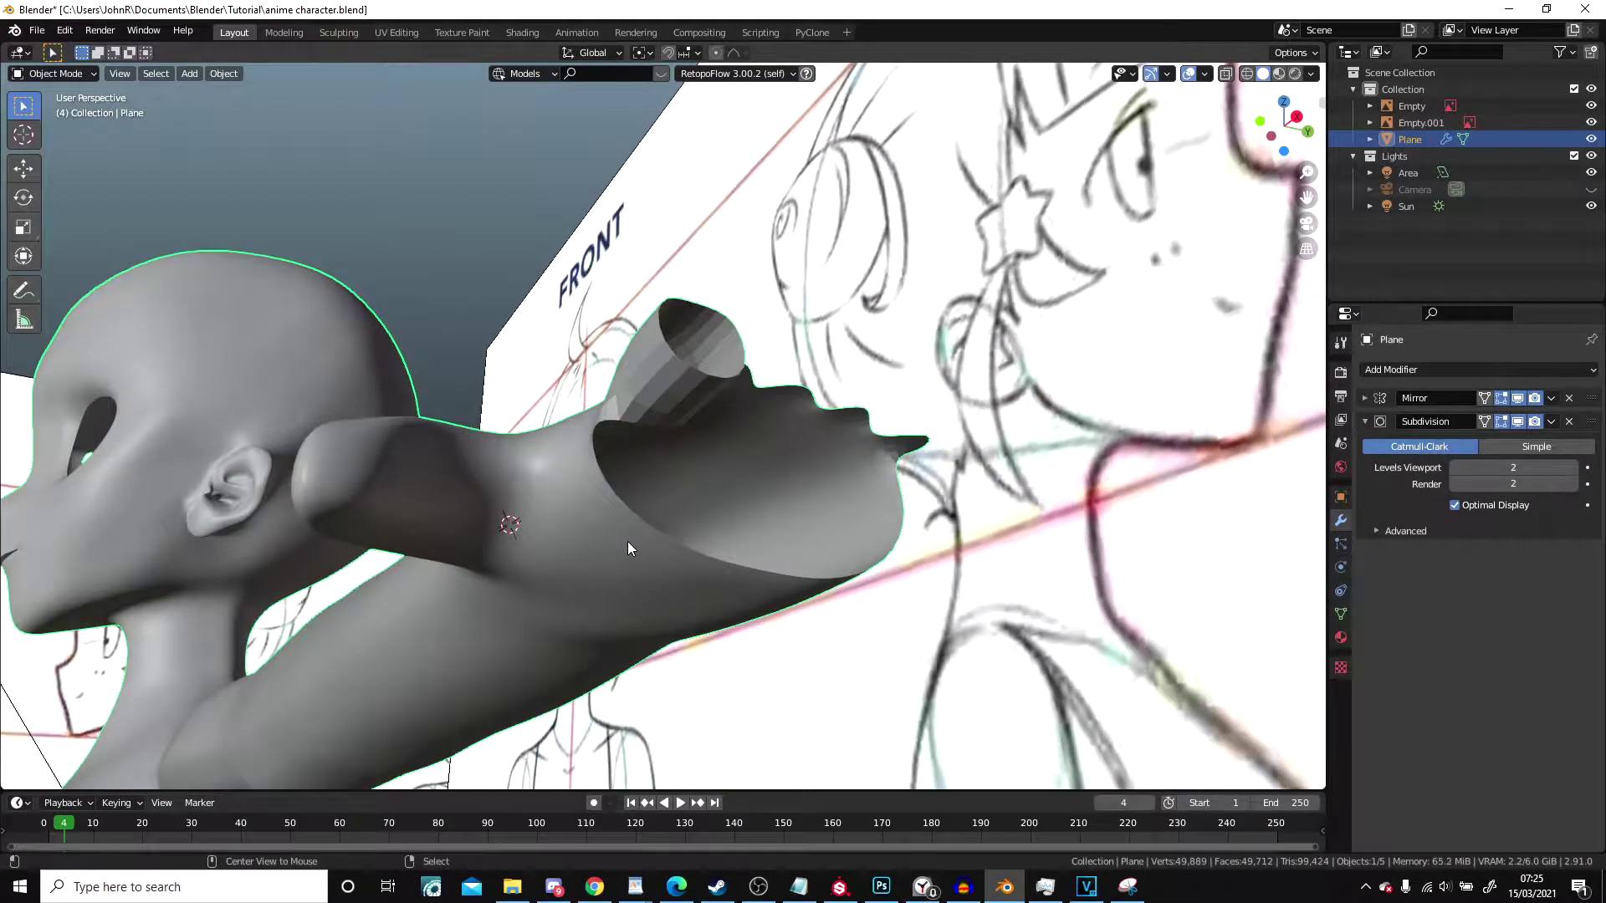
key(Tab)
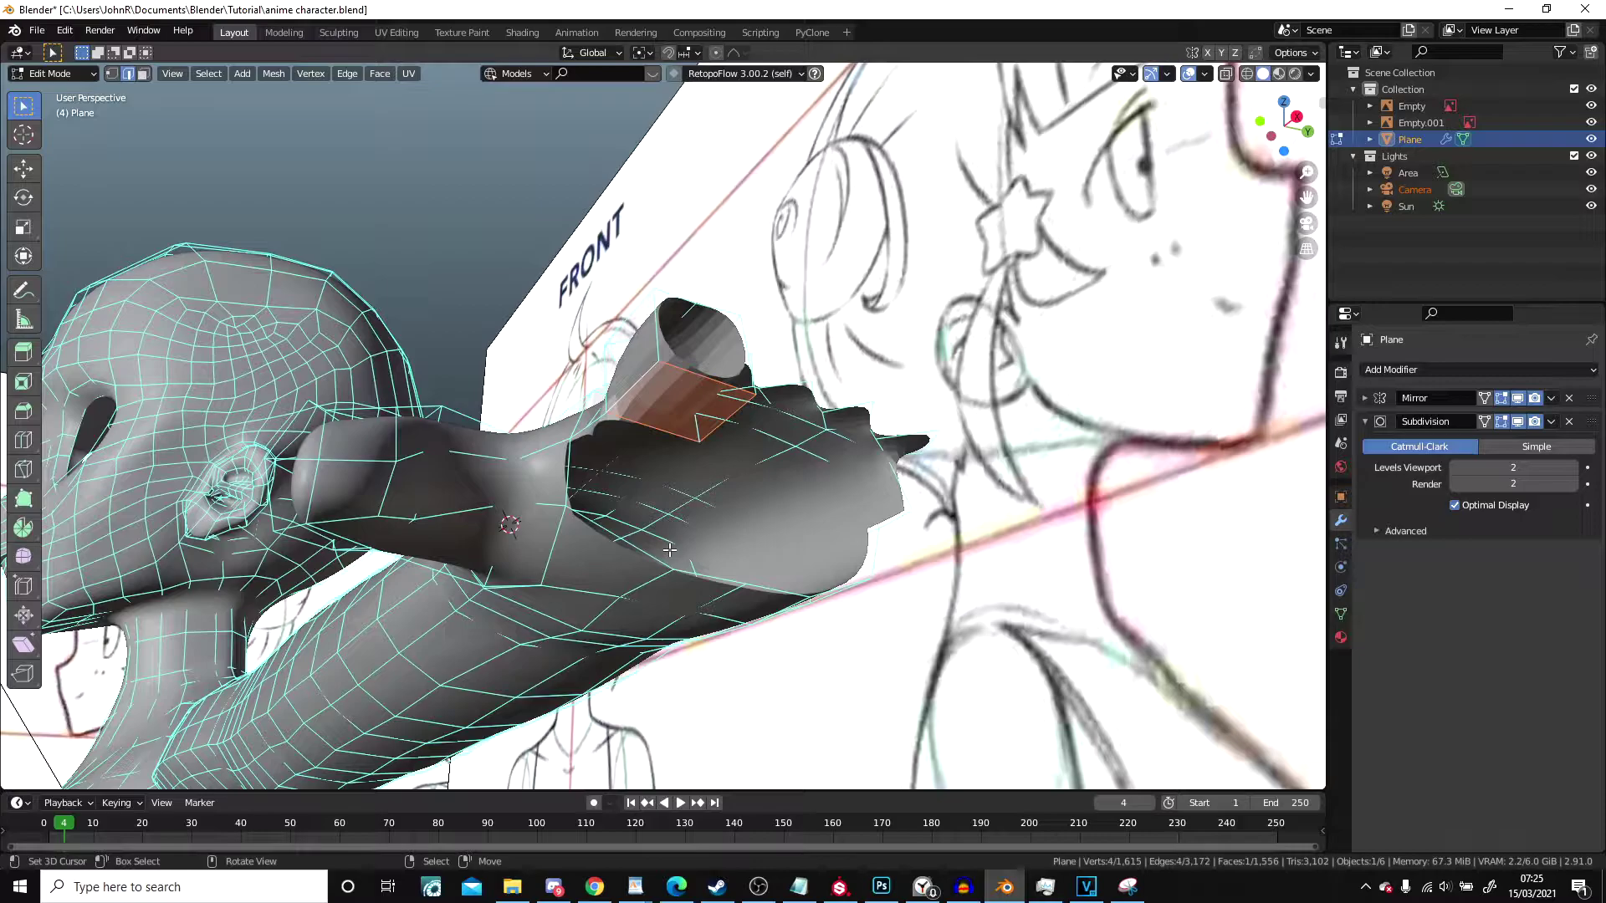
key(alt+h)
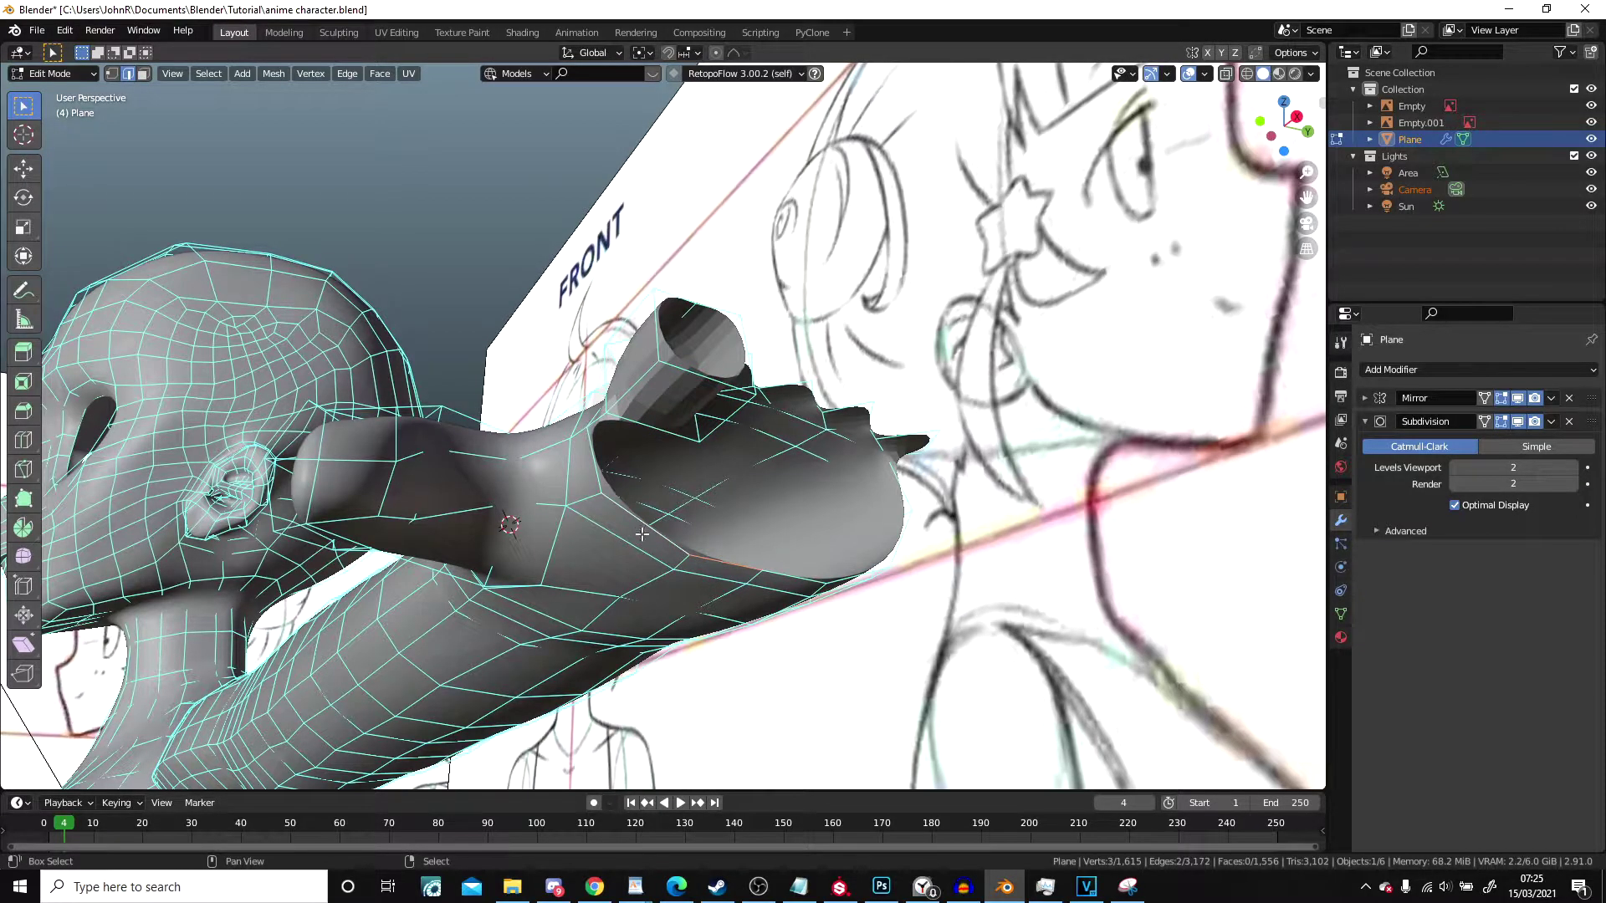
Step: Reshape the underside of the palm by moving its open rim edges, and move the row behind them along Z
shift+middle_drag(641, 534, 522, 544)
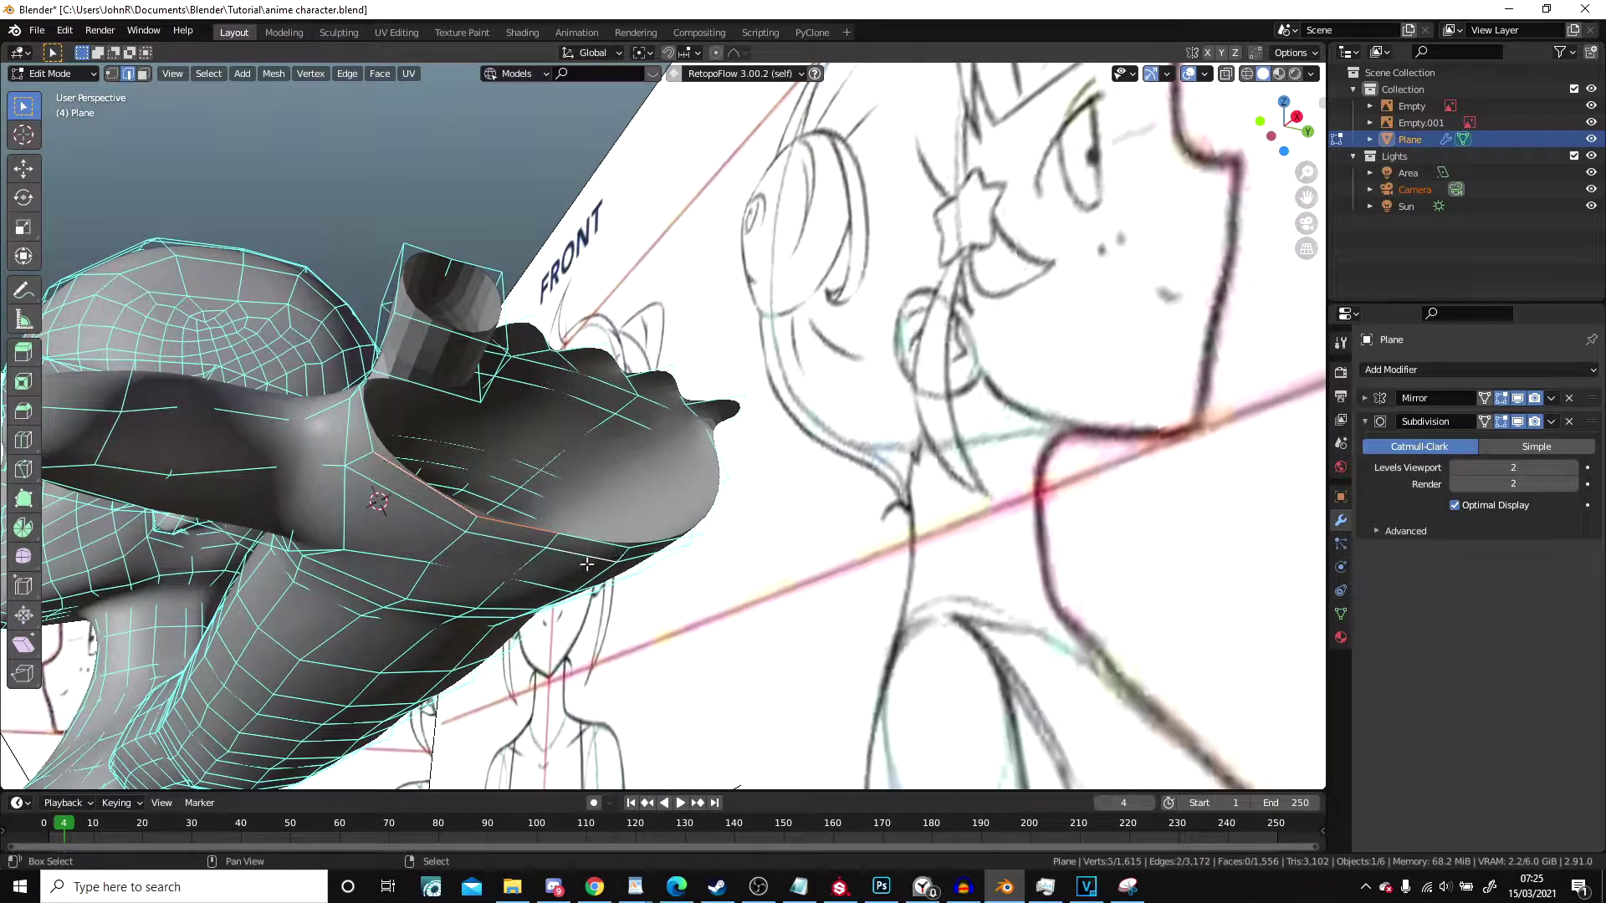
middle_drag(645, 542, 733, 553)
key(g)
click(733, 547)
middle_drag(356, 487, 372, 523)
click(372, 522)
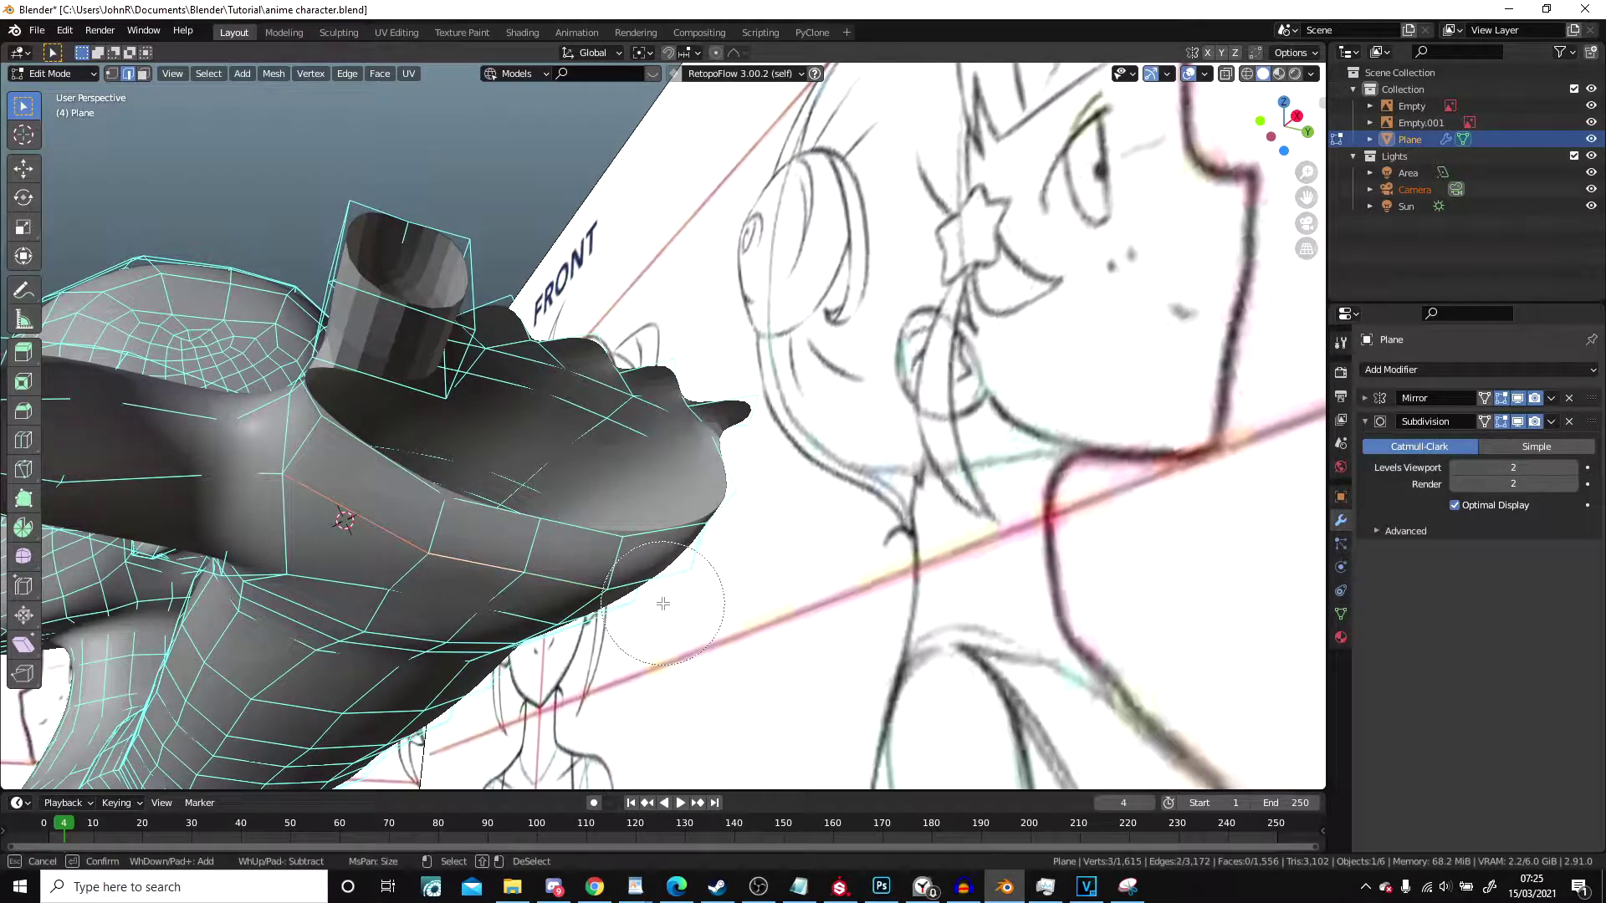
key(g)
key(z)
click(617, 642)
Step: Slide the selected row of edges across the palm along the surface with edge slide
middle_drag(617, 642, 660, 322)
key(g)
key(g)
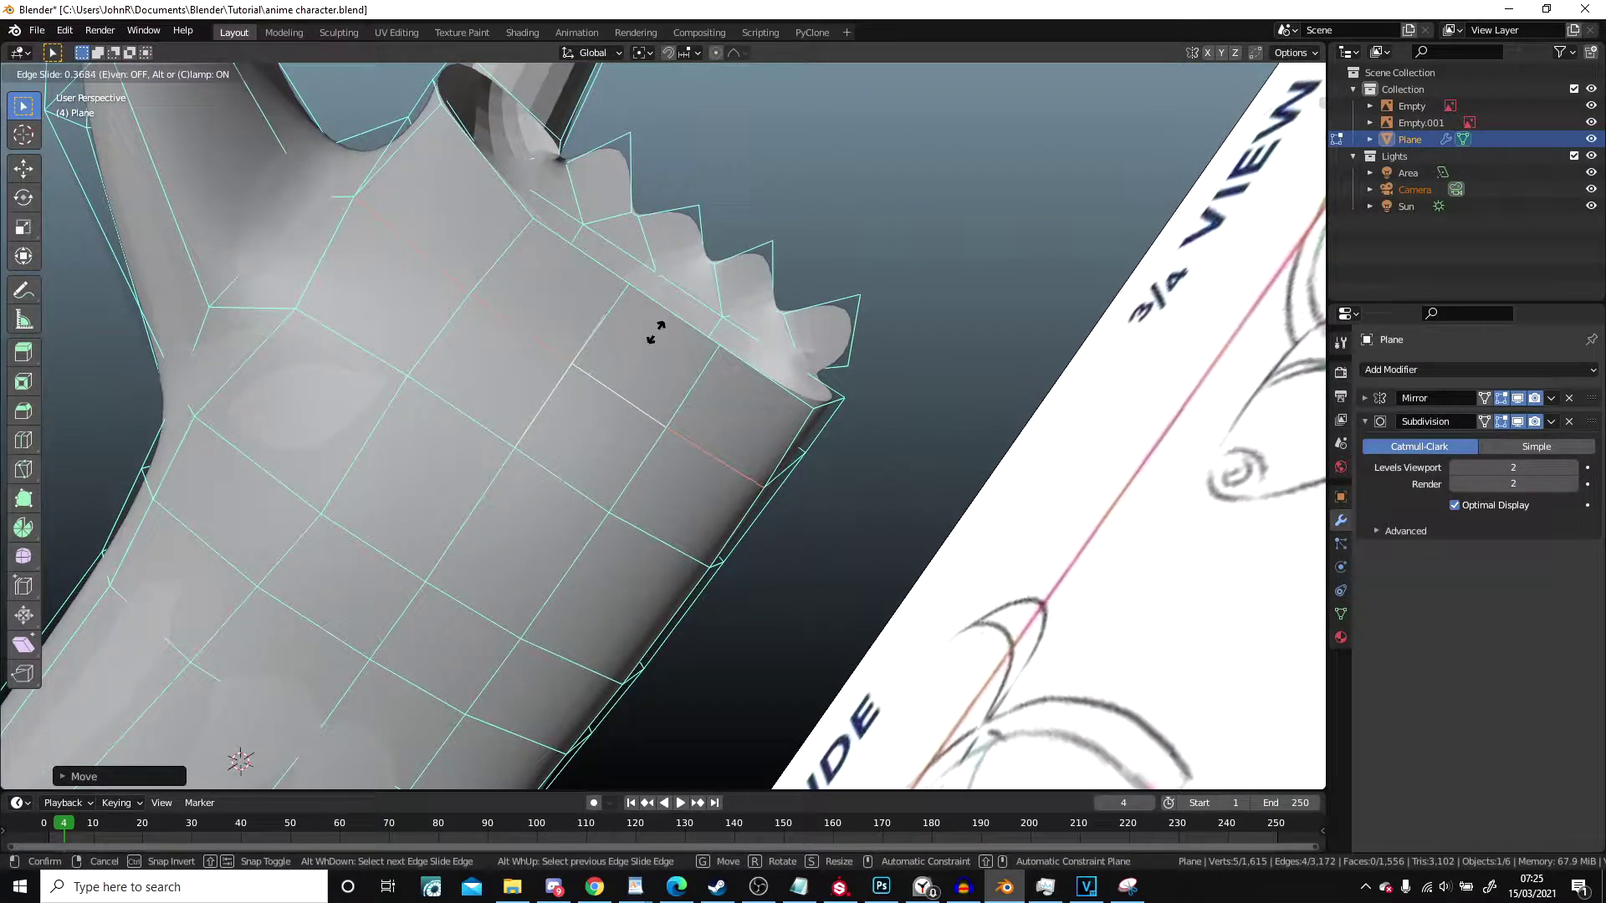
click(652, 333)
Step: Move the next row of palm edges toward the wrist along the global Z axis
mouse_move(653, 333)
middle_down()
mouse_move(724, 476)
mouse_move(461, 429)
middle_up()
key(g)
key(z)
click(722, 452)
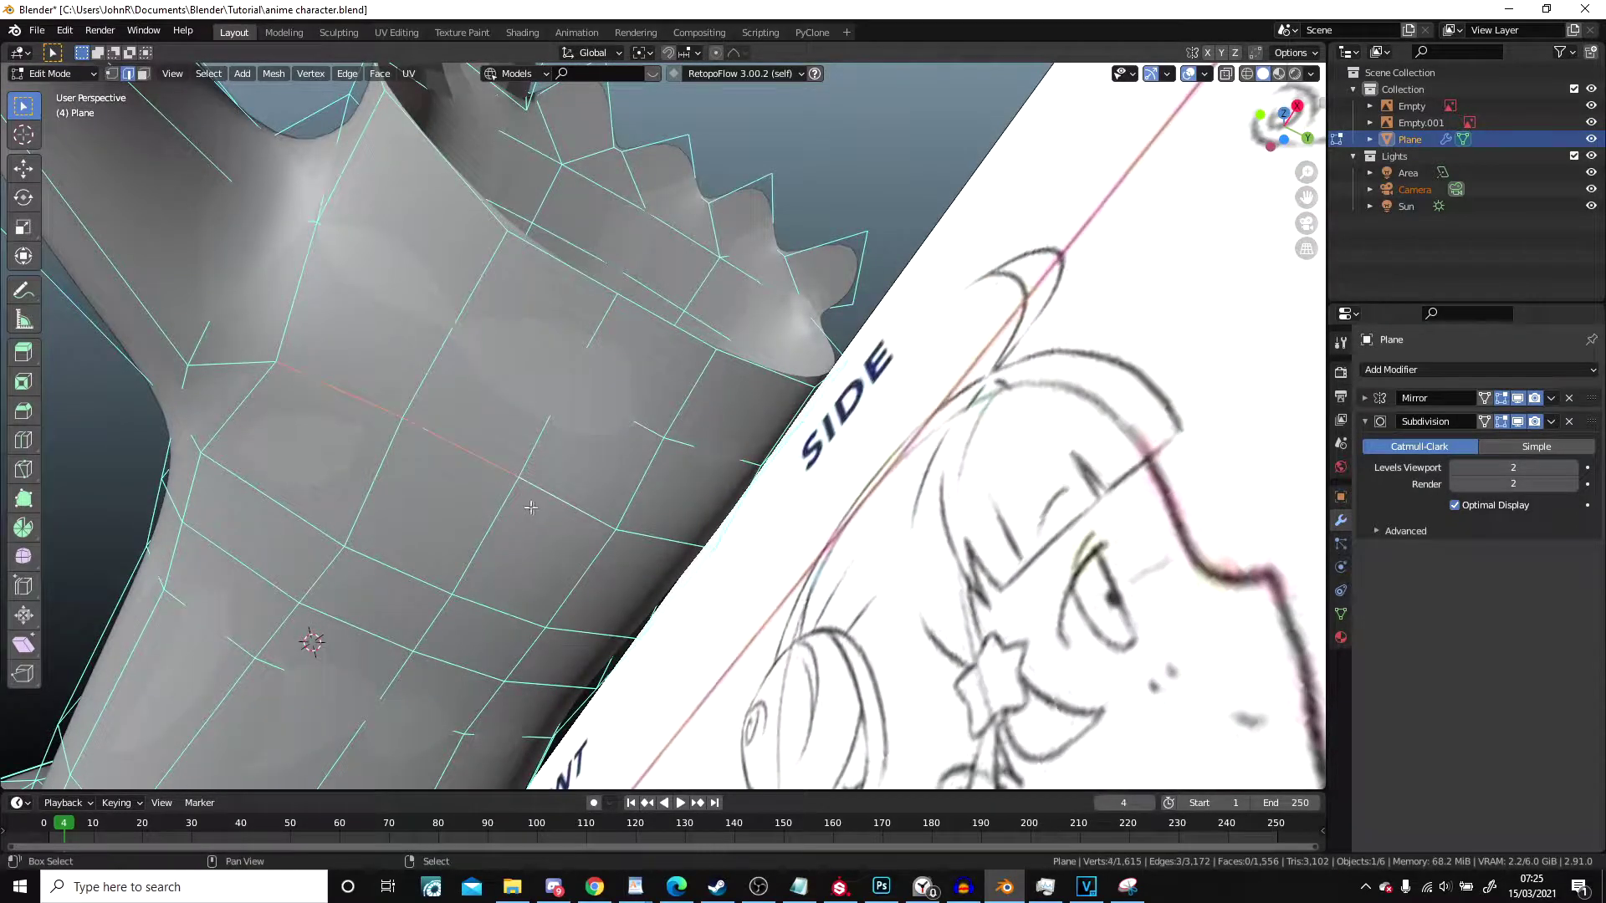
key(Tab)
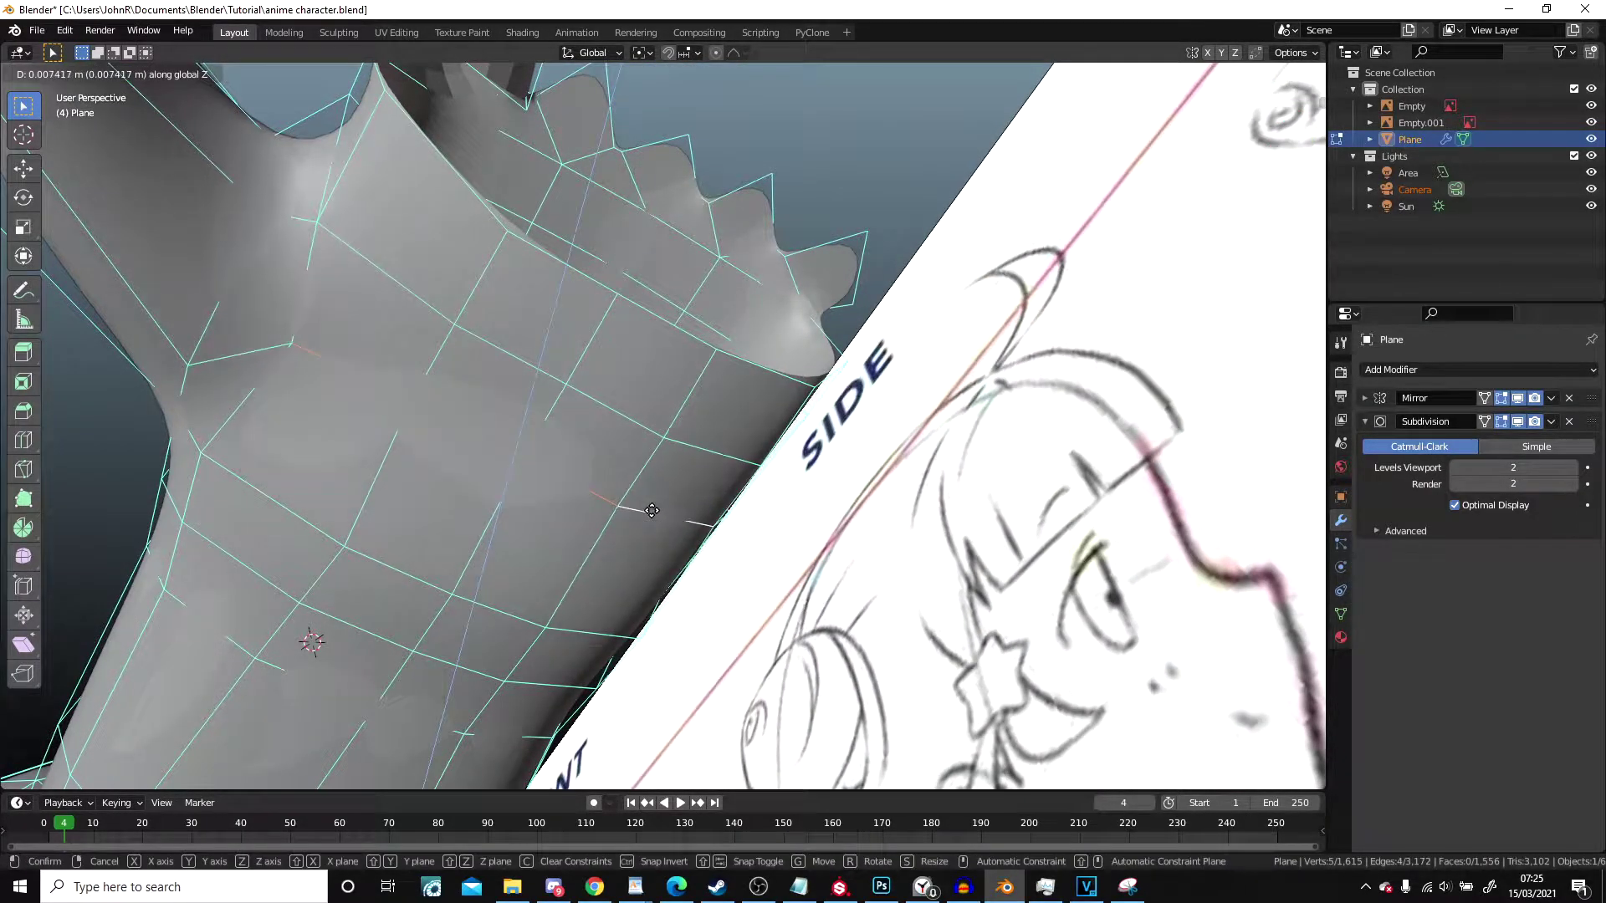
Step: Push the outer side of the hand opposite the thumb outward from one face, using proportional editing
mouse_move(658, 531)
middle_down()
mouse_move(655, 463)
mouse_move(792, 646)
mouse_move(746, 500)
middle_up()
scroll(792, 595, up, 12)
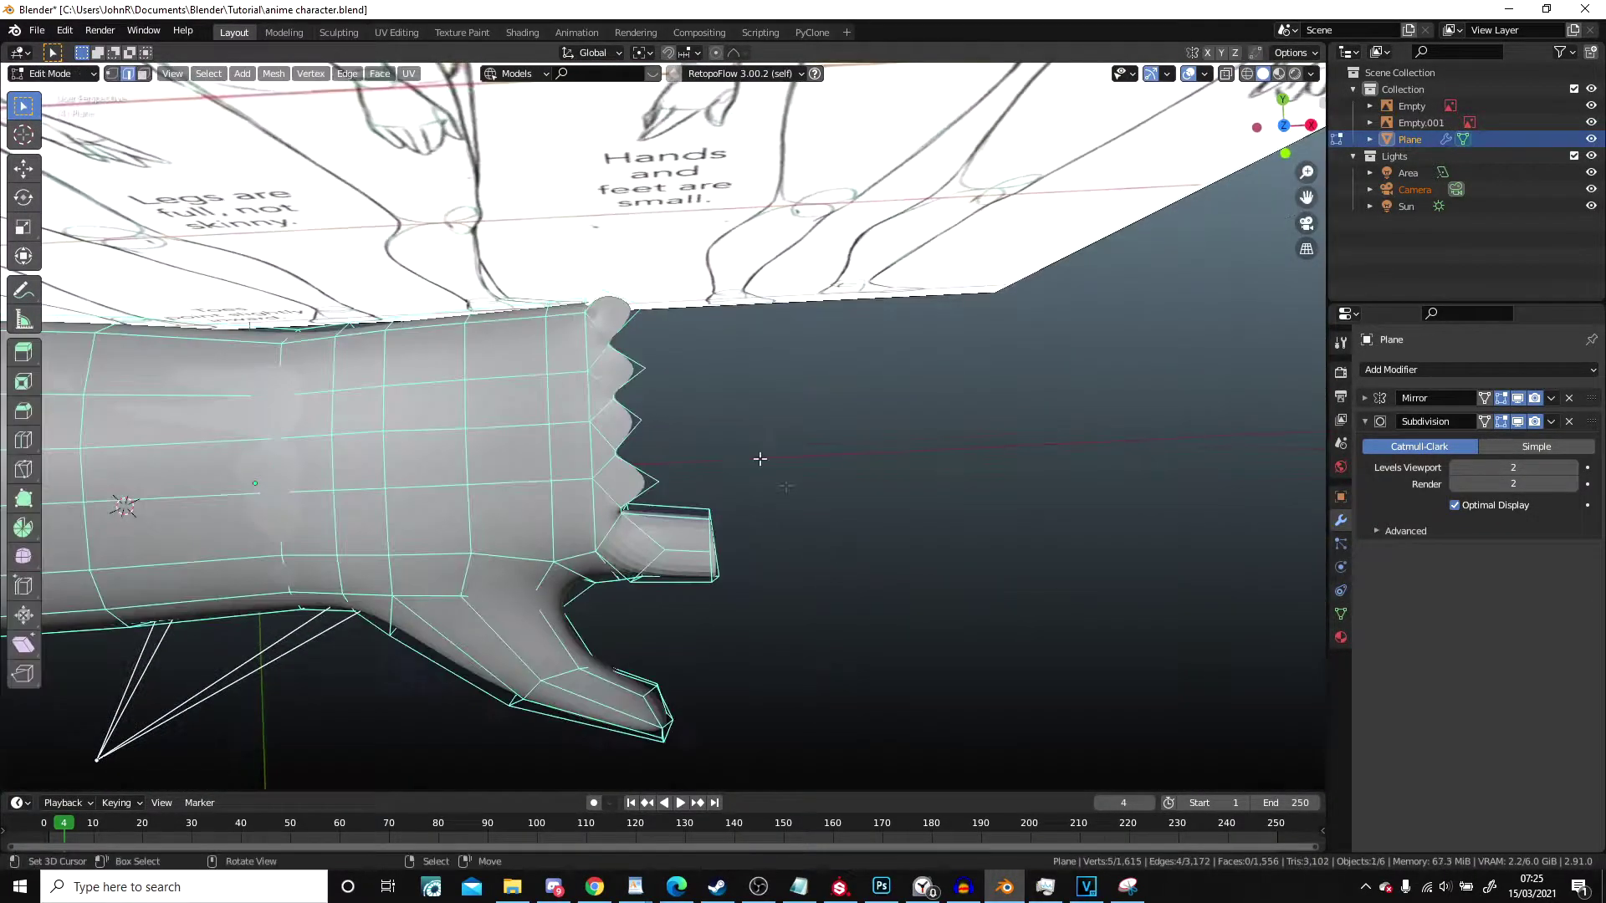
middle_drag(757, 455, 820, 390)
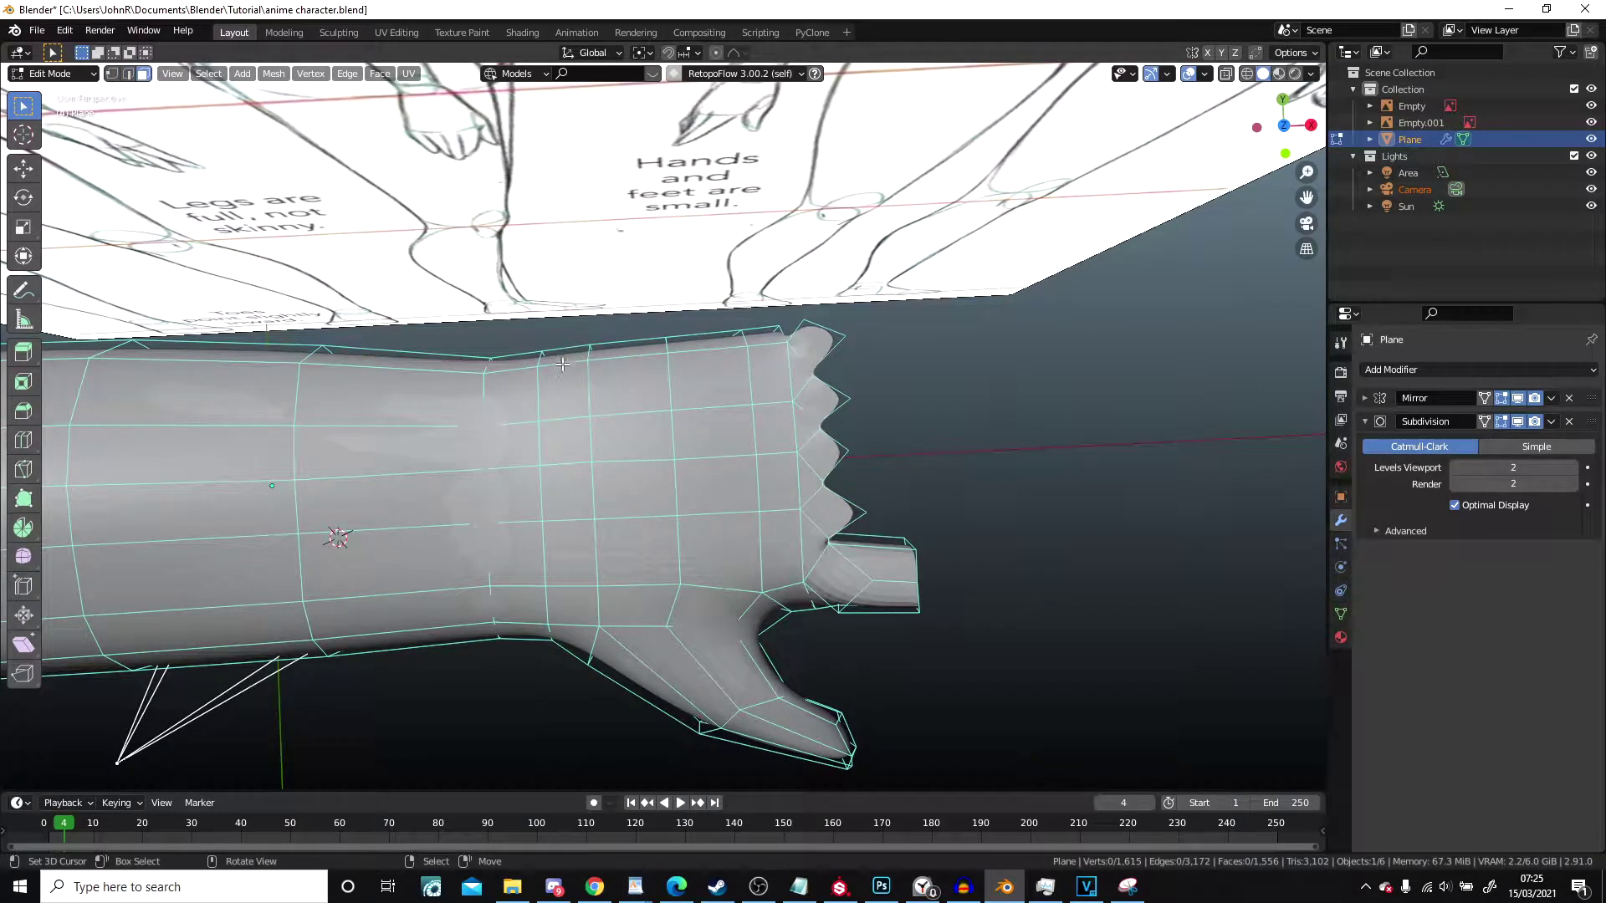
key(g)
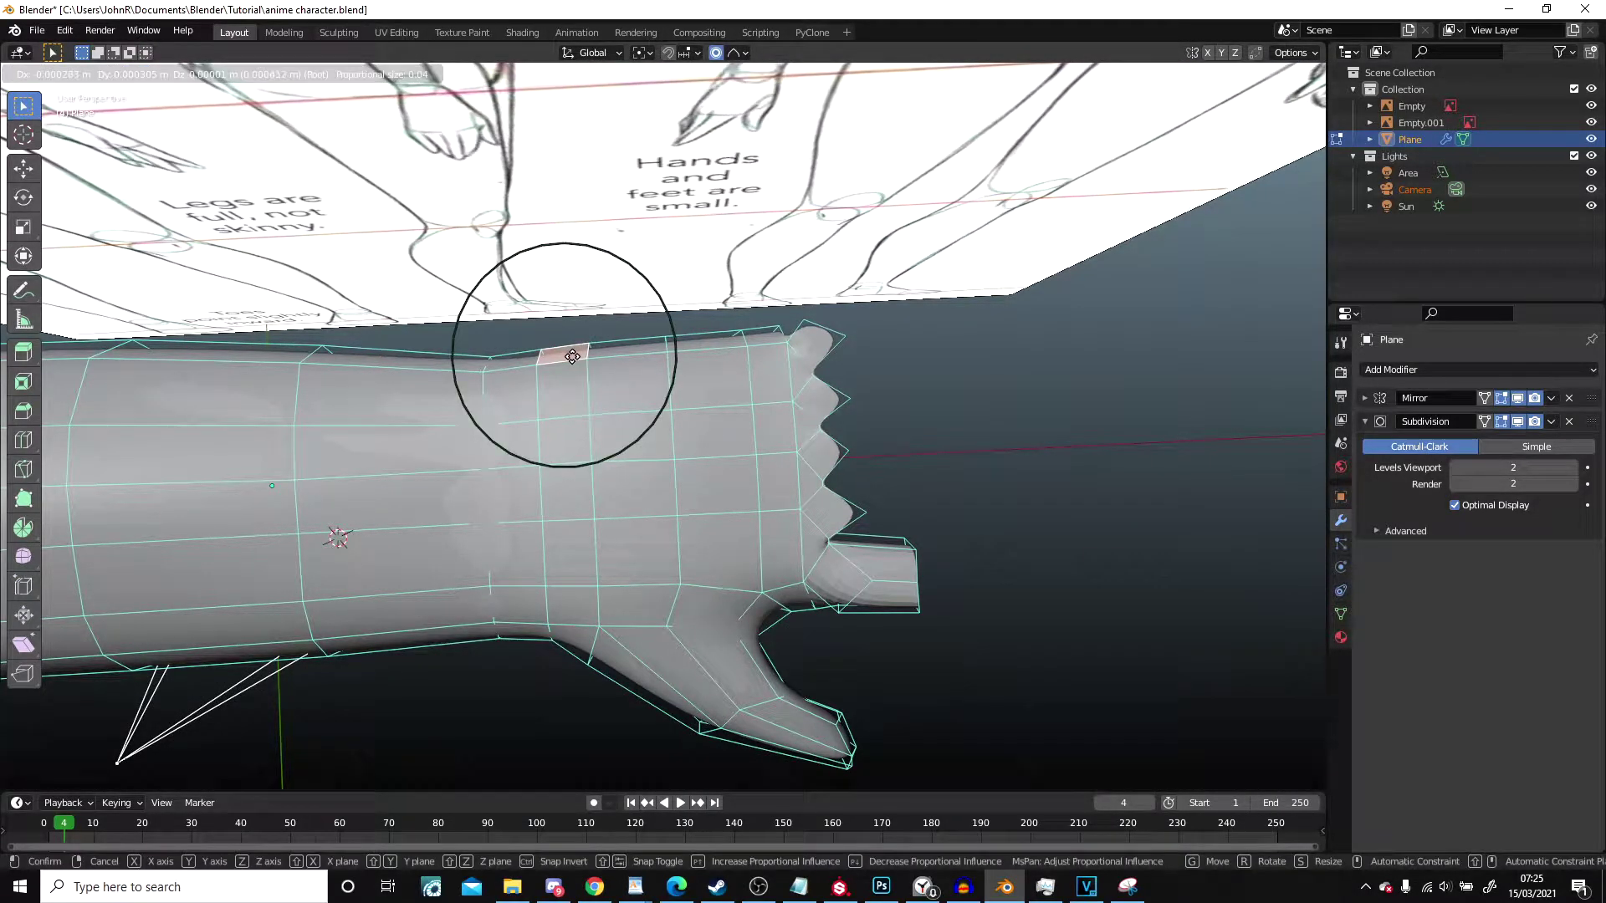
scroll(575, 335, down, 3)
click(576, 329)
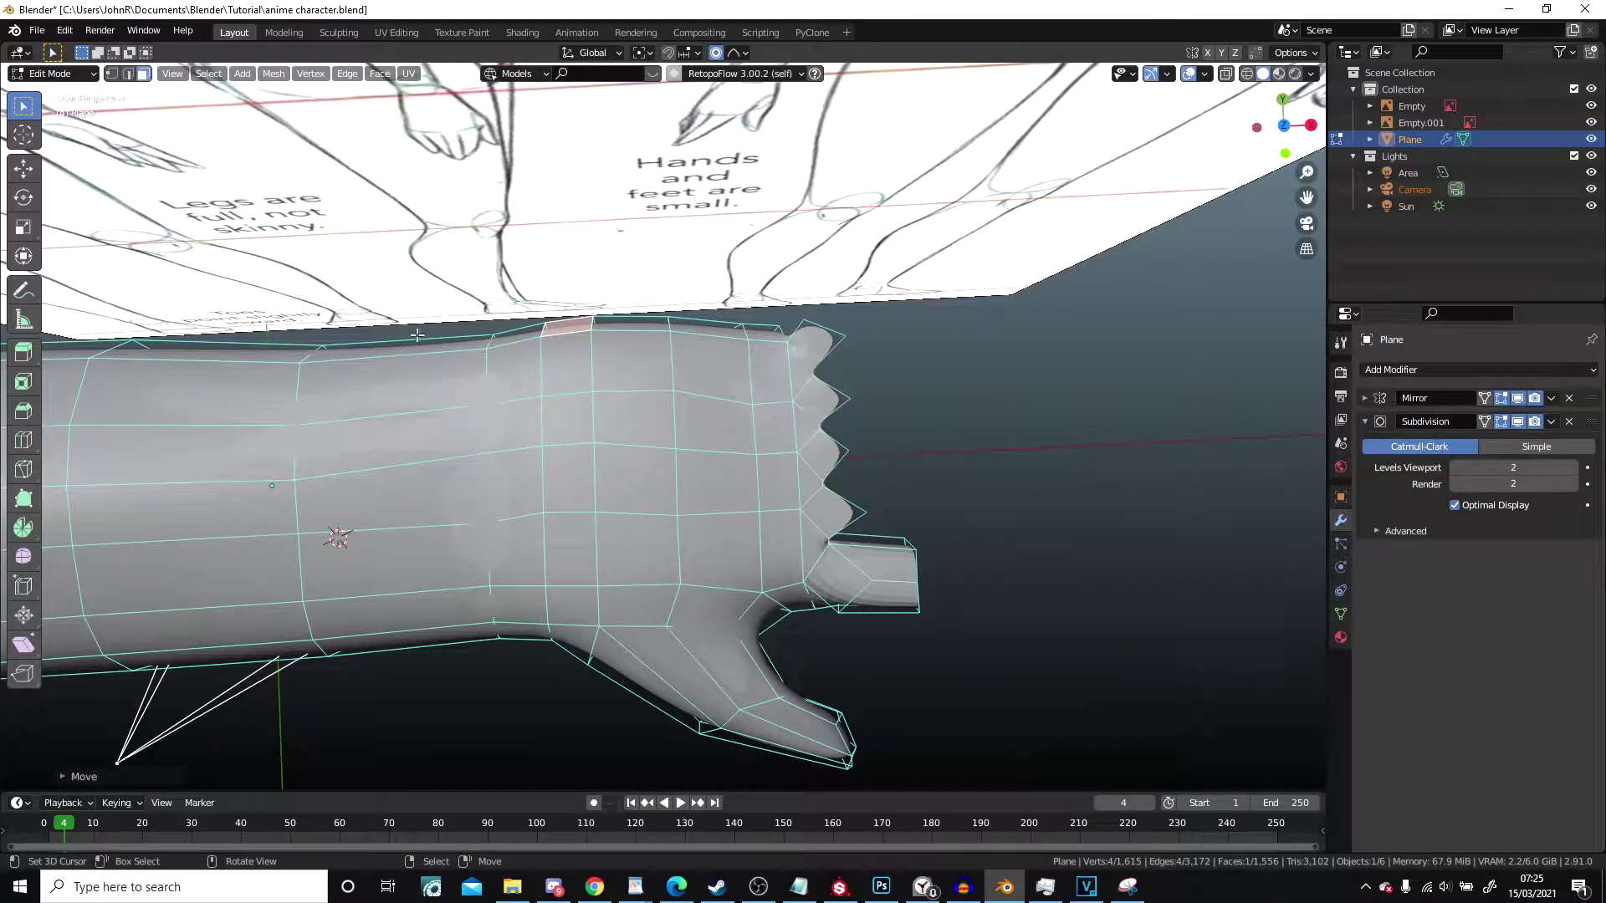
Step: Reshape the outer contour of the wrist and forearm by moving its side faces one by one with proportional editing
key(g)
click(470, 385)
middle_drag(469, 385, 682, 374)
key(g)
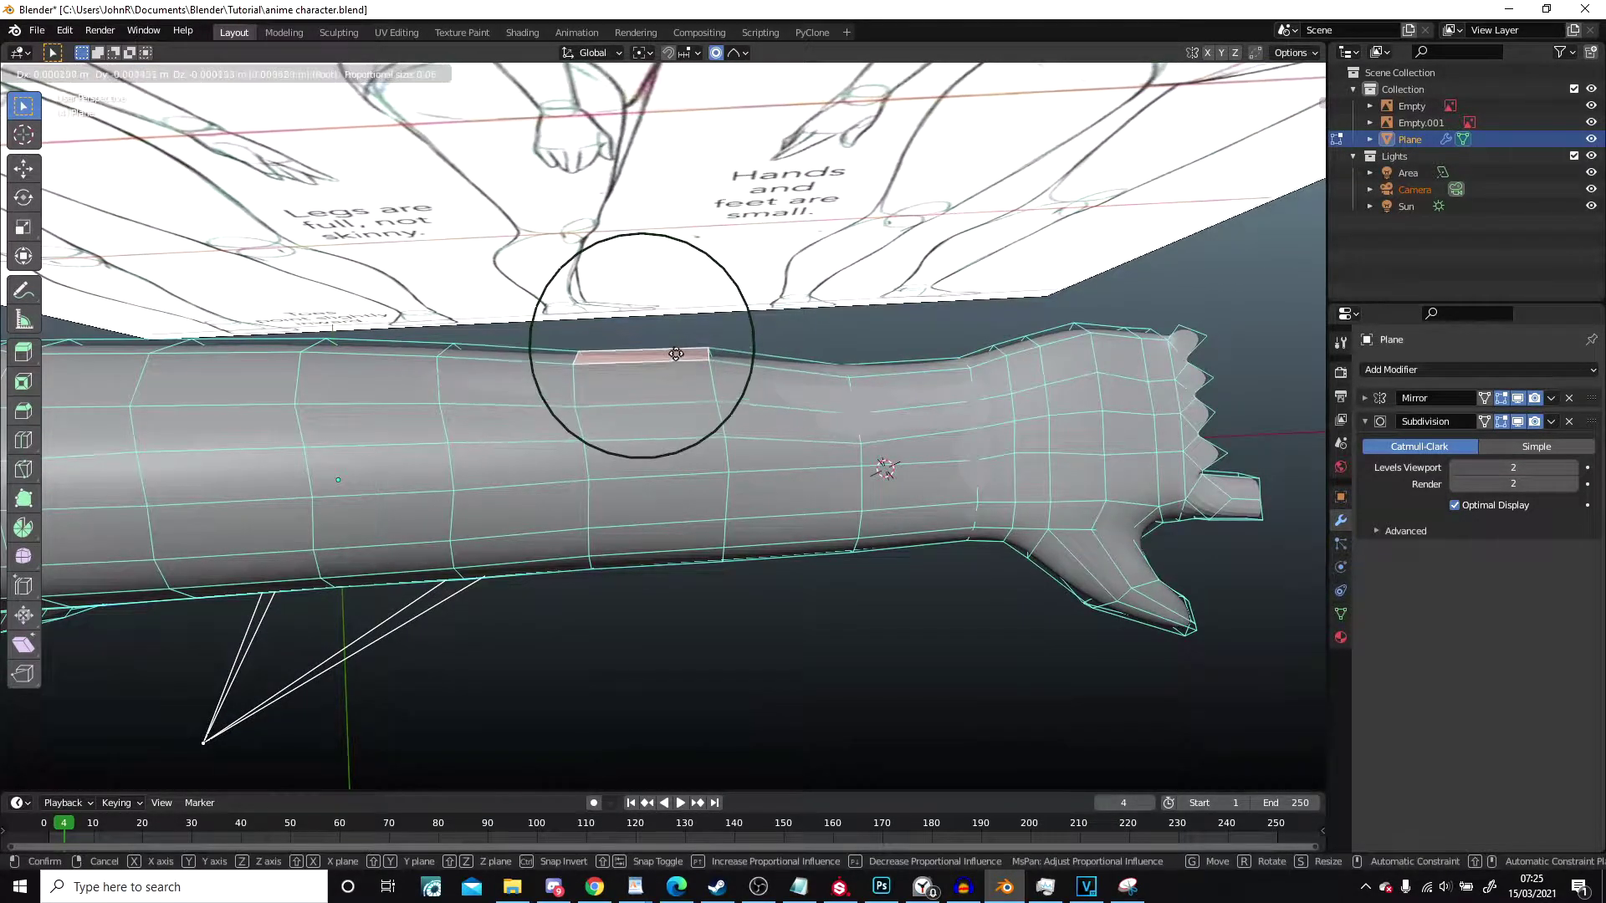
click(675, 360)
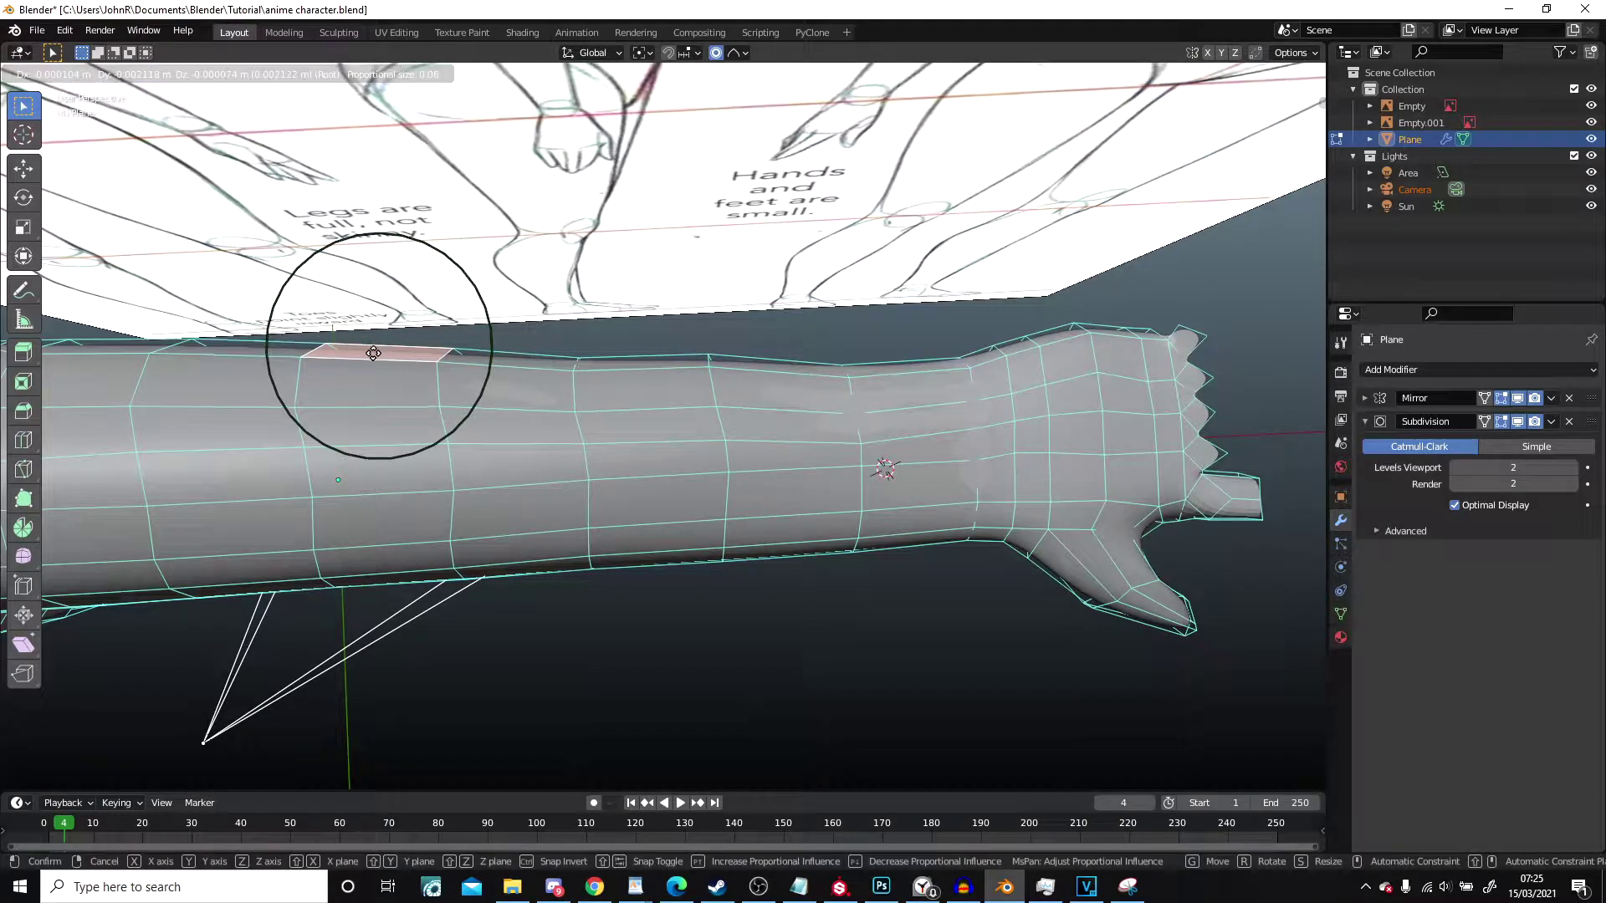
click(373, 354)
key(g)
click(154, 341)
scroll(172, 98, up, 2)
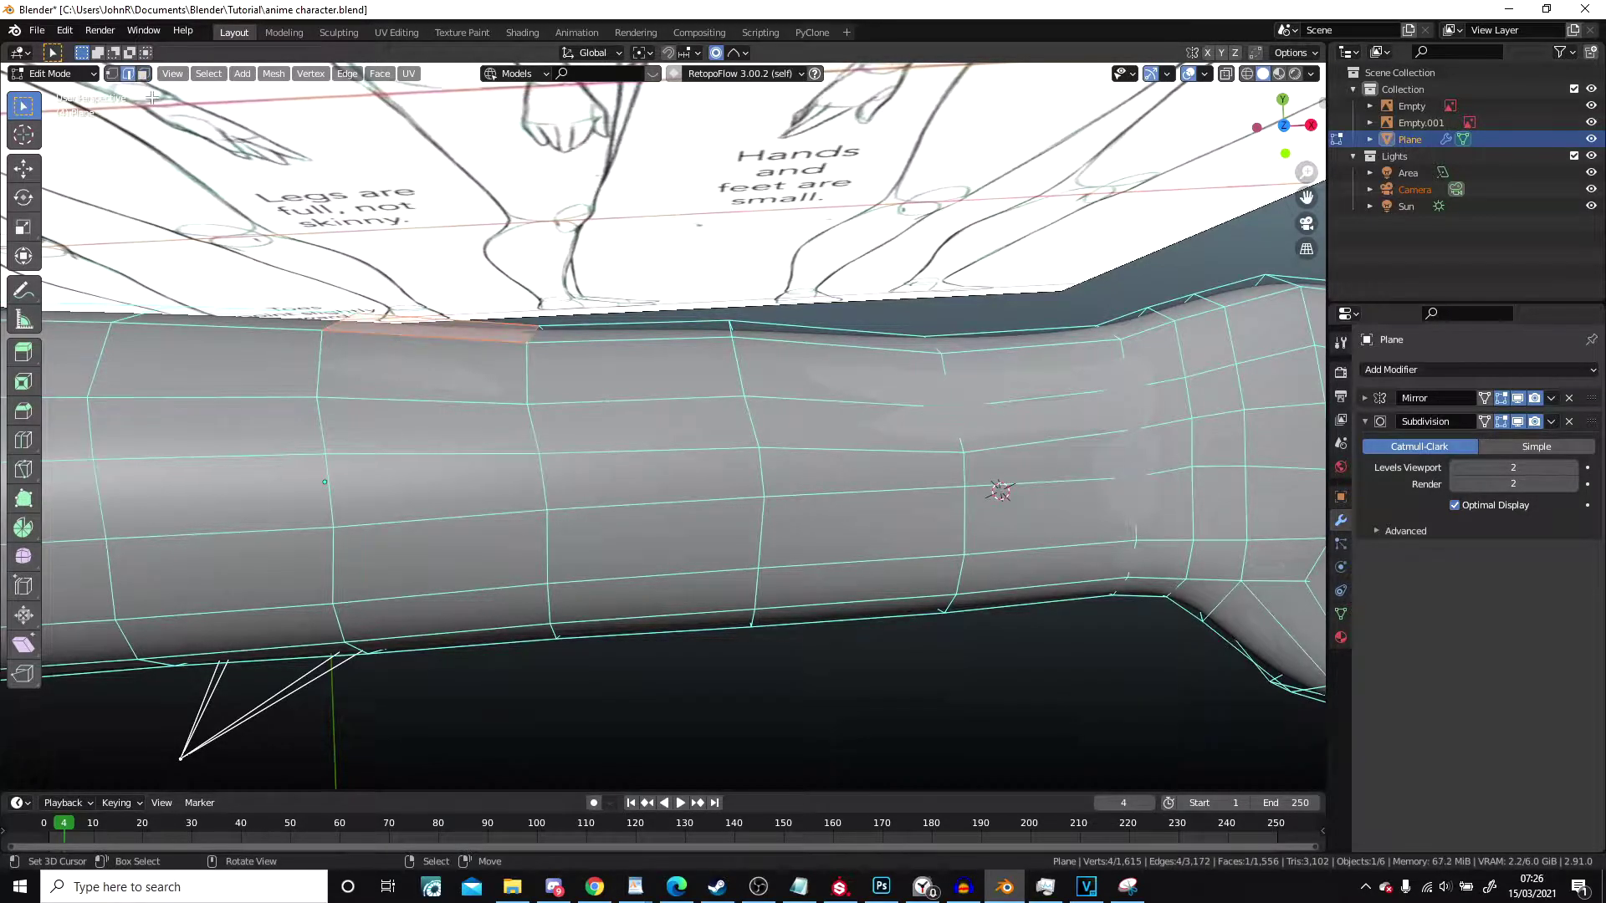
Step: Move a single edge on the forearm's side outward with proportional editing to even out its contour
drag(521, 337, 530, 341)
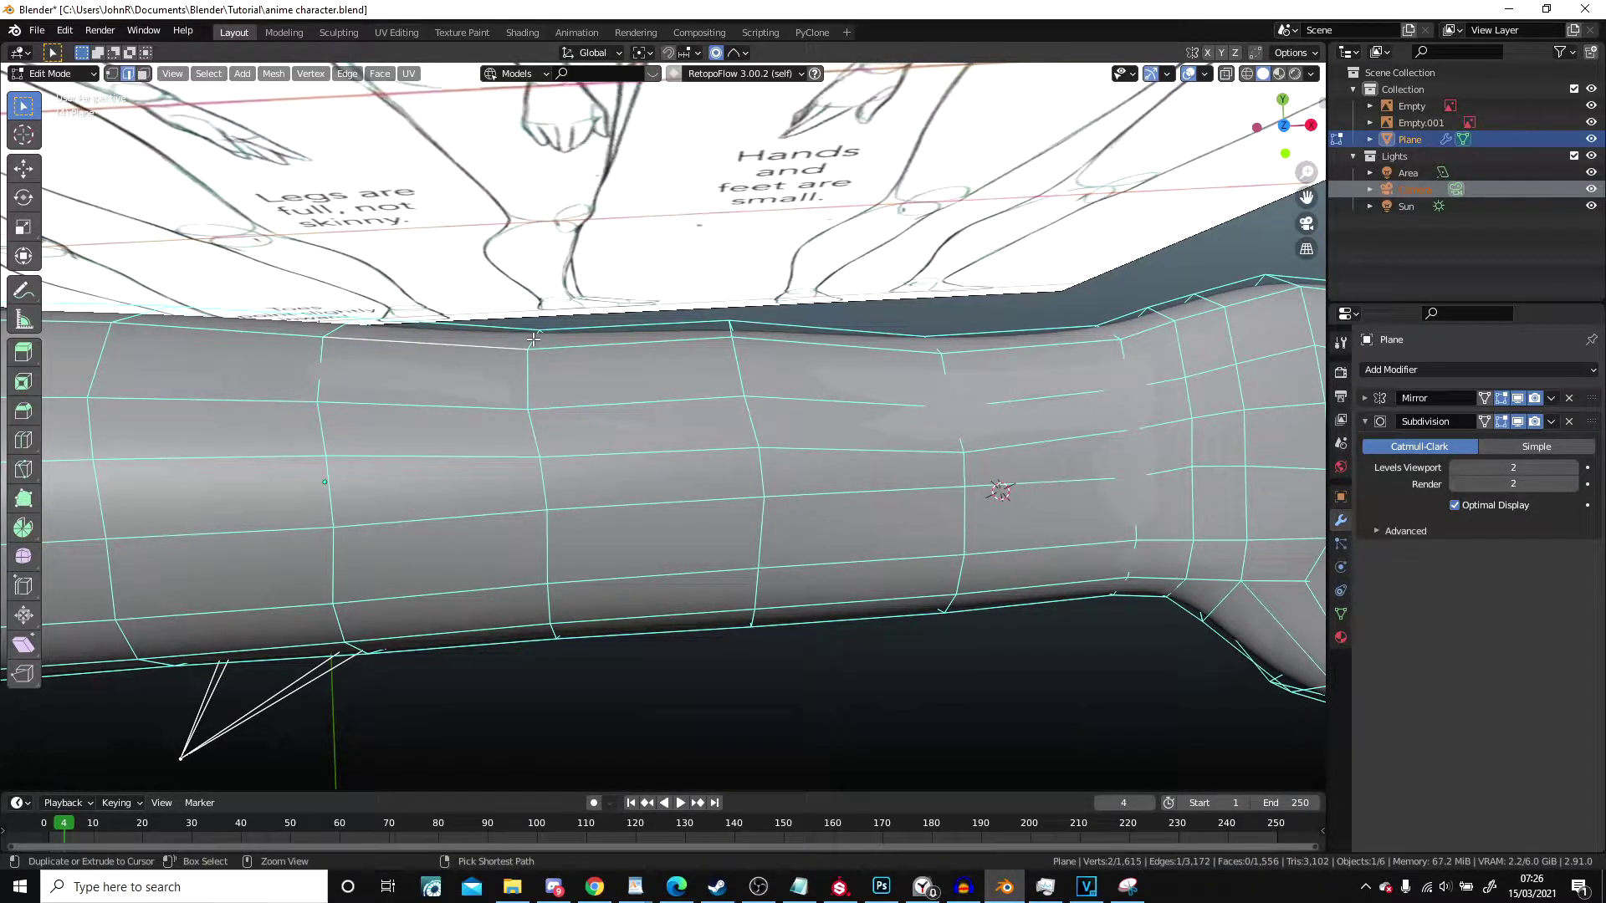
key(g)
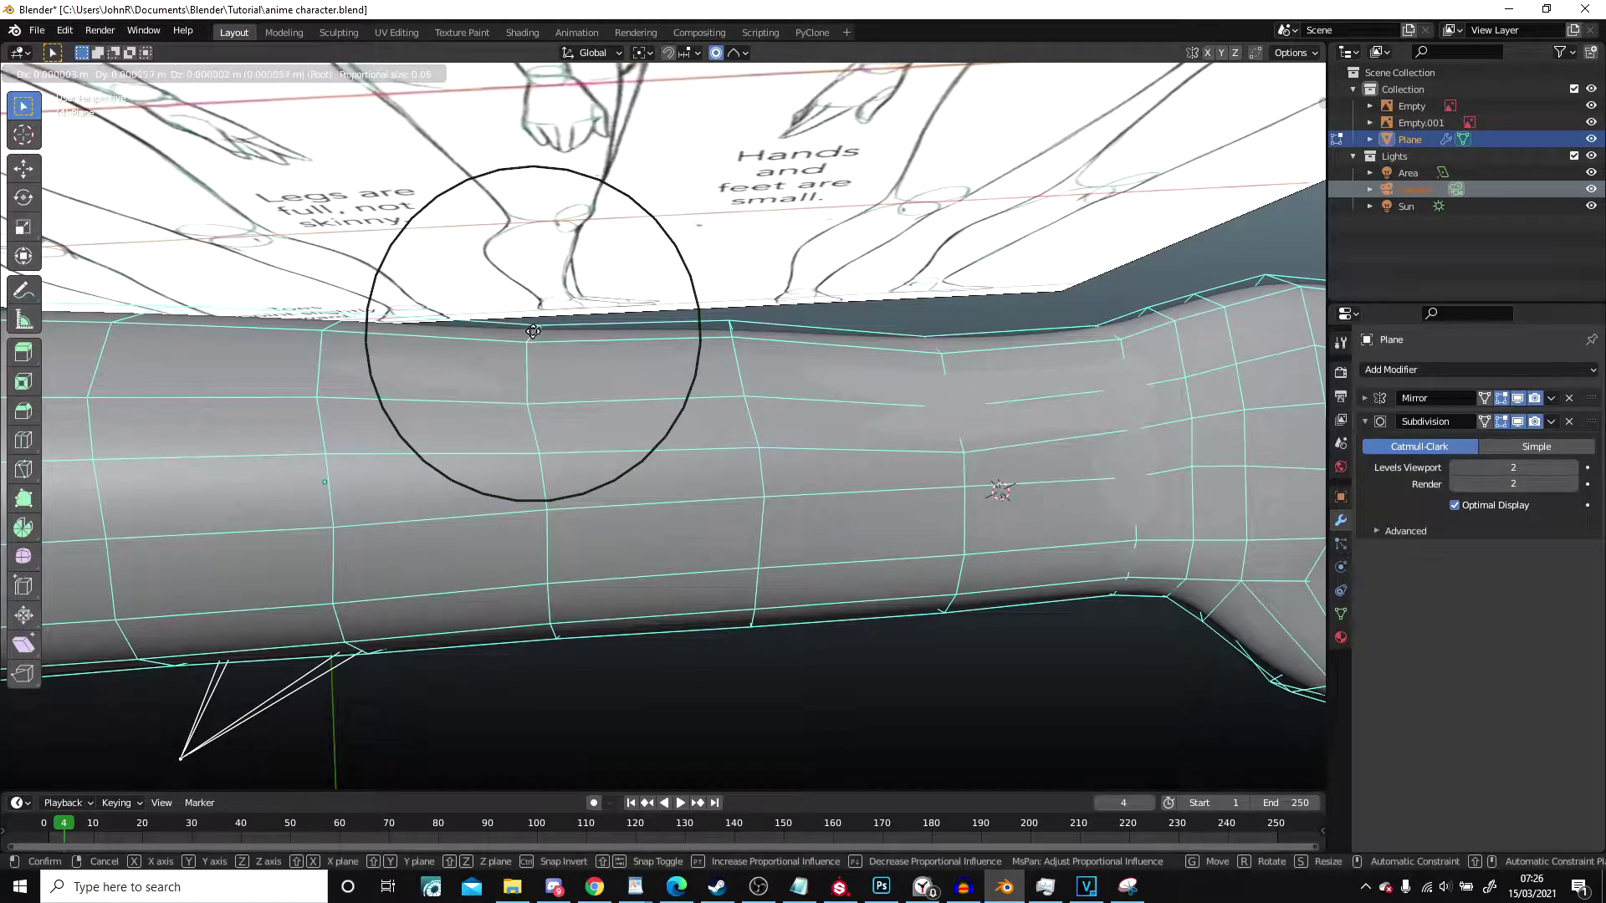
click(532, 312)
scroll(544, 326, down, 4)
key(Tab)
scroll(884, 470, down, 2)
middle_drag(883, 470, 781, 437)
key(KP_1)
scroll(728, 234, up, 5)
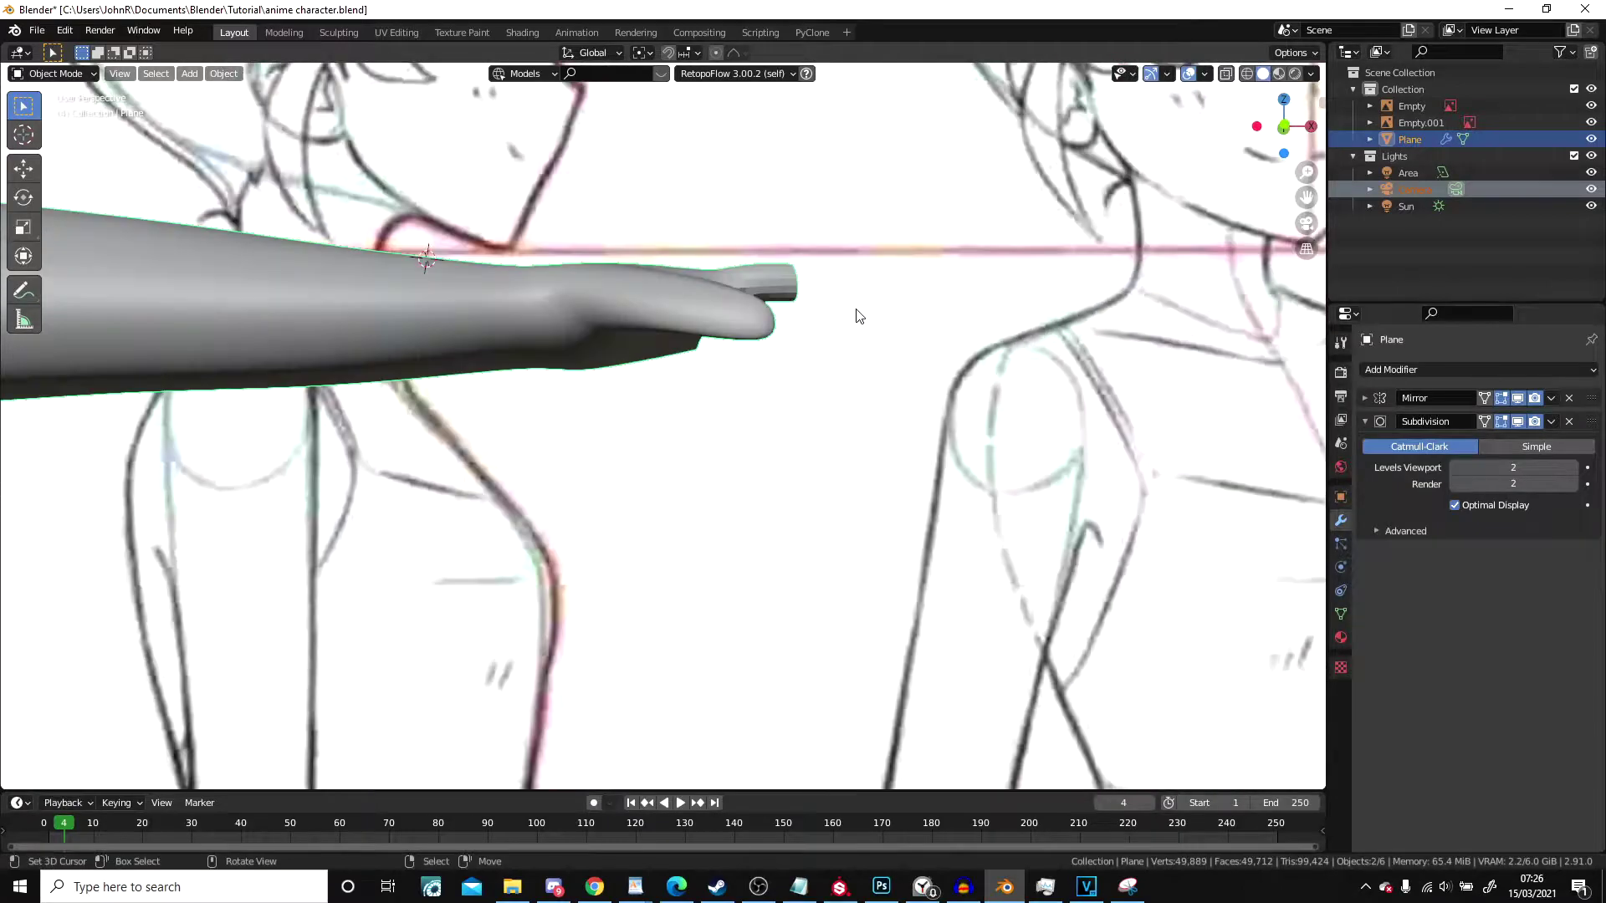
middle_drag(694, 425, 577, 351)
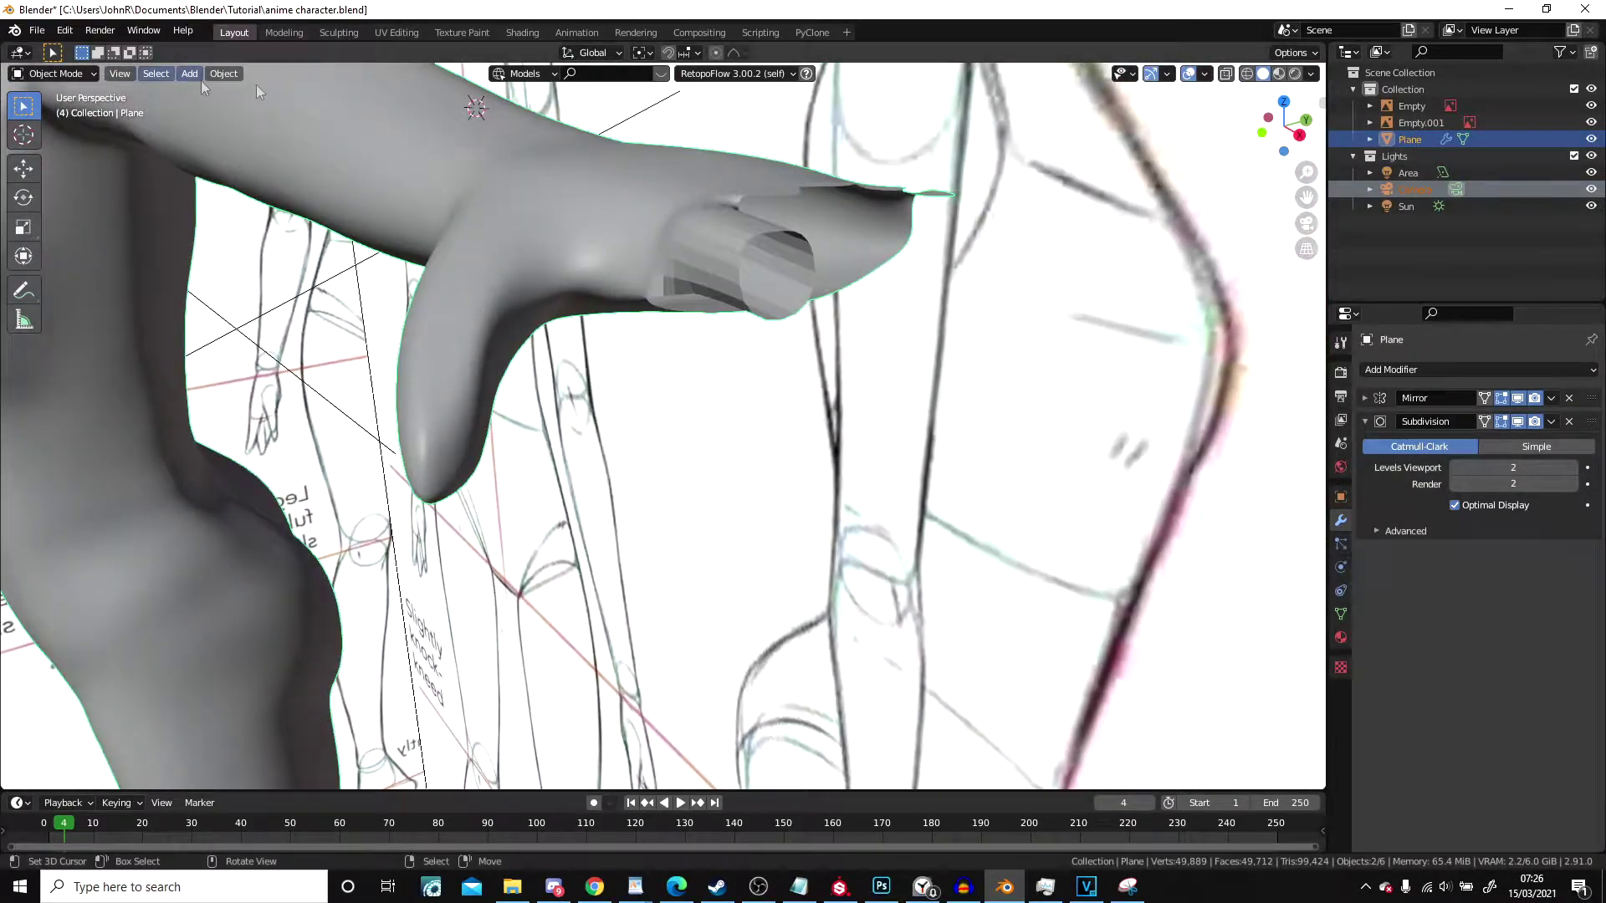
Step: Apply flat shading to the whole character mesh
click(223, 74)
click(215, 74)
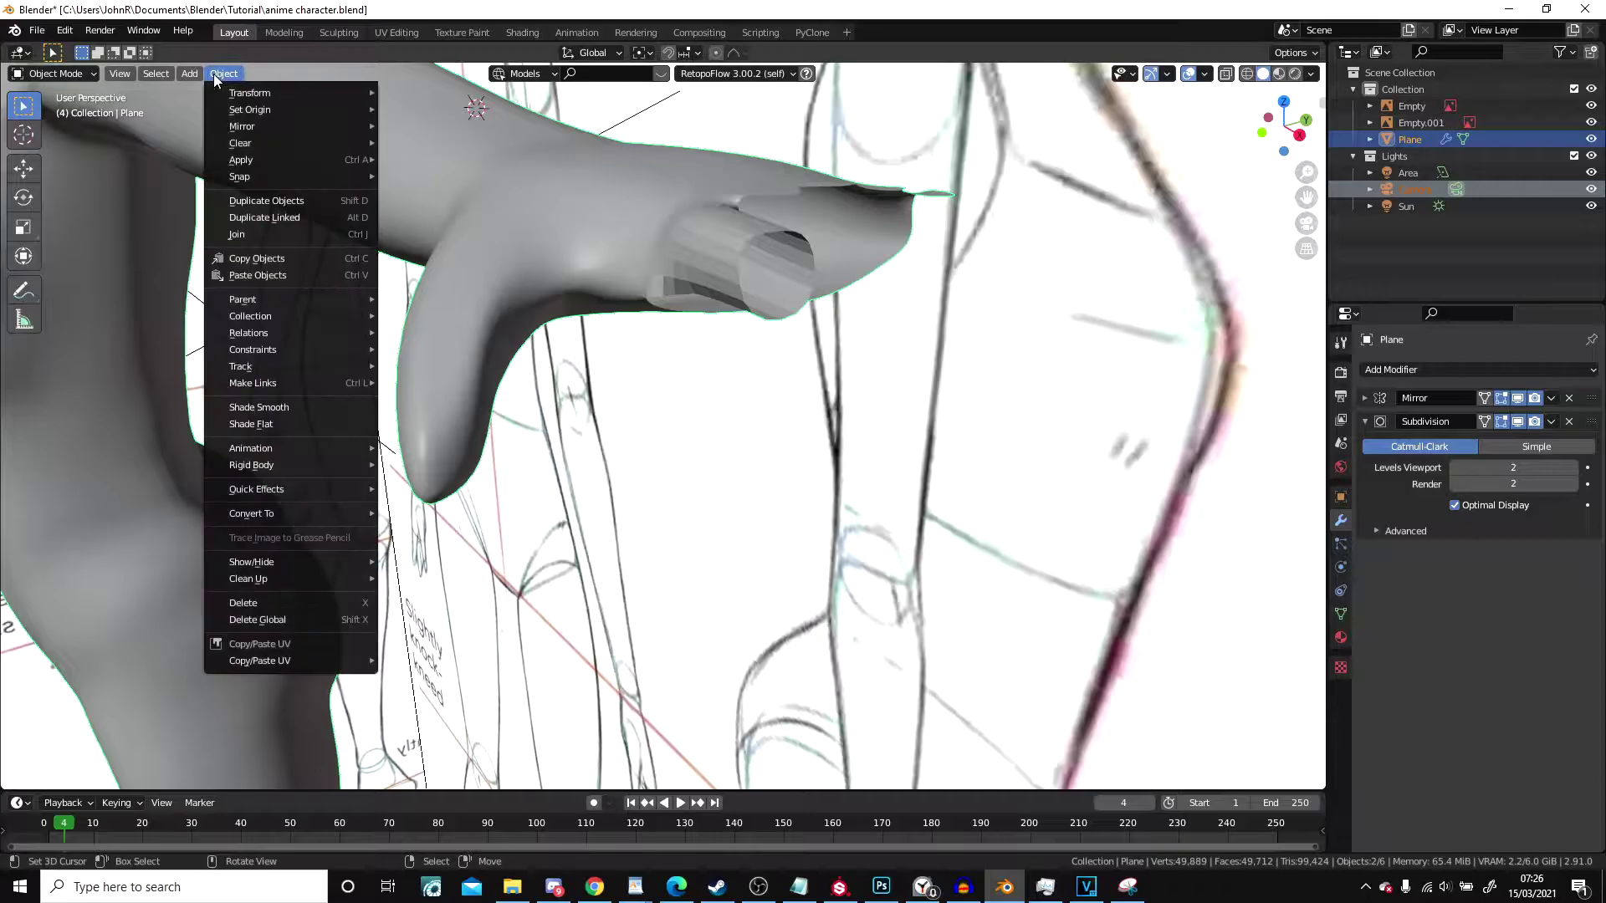
click(294, 421)
Step: Delete the selected face on the underside of the first finger's base
middle_drag(767, 310, 525, 226)
key(Tab)
scroll(657, 306, up, 2)
middle_drag(520, 314, 773, 339)
click(691, 244)
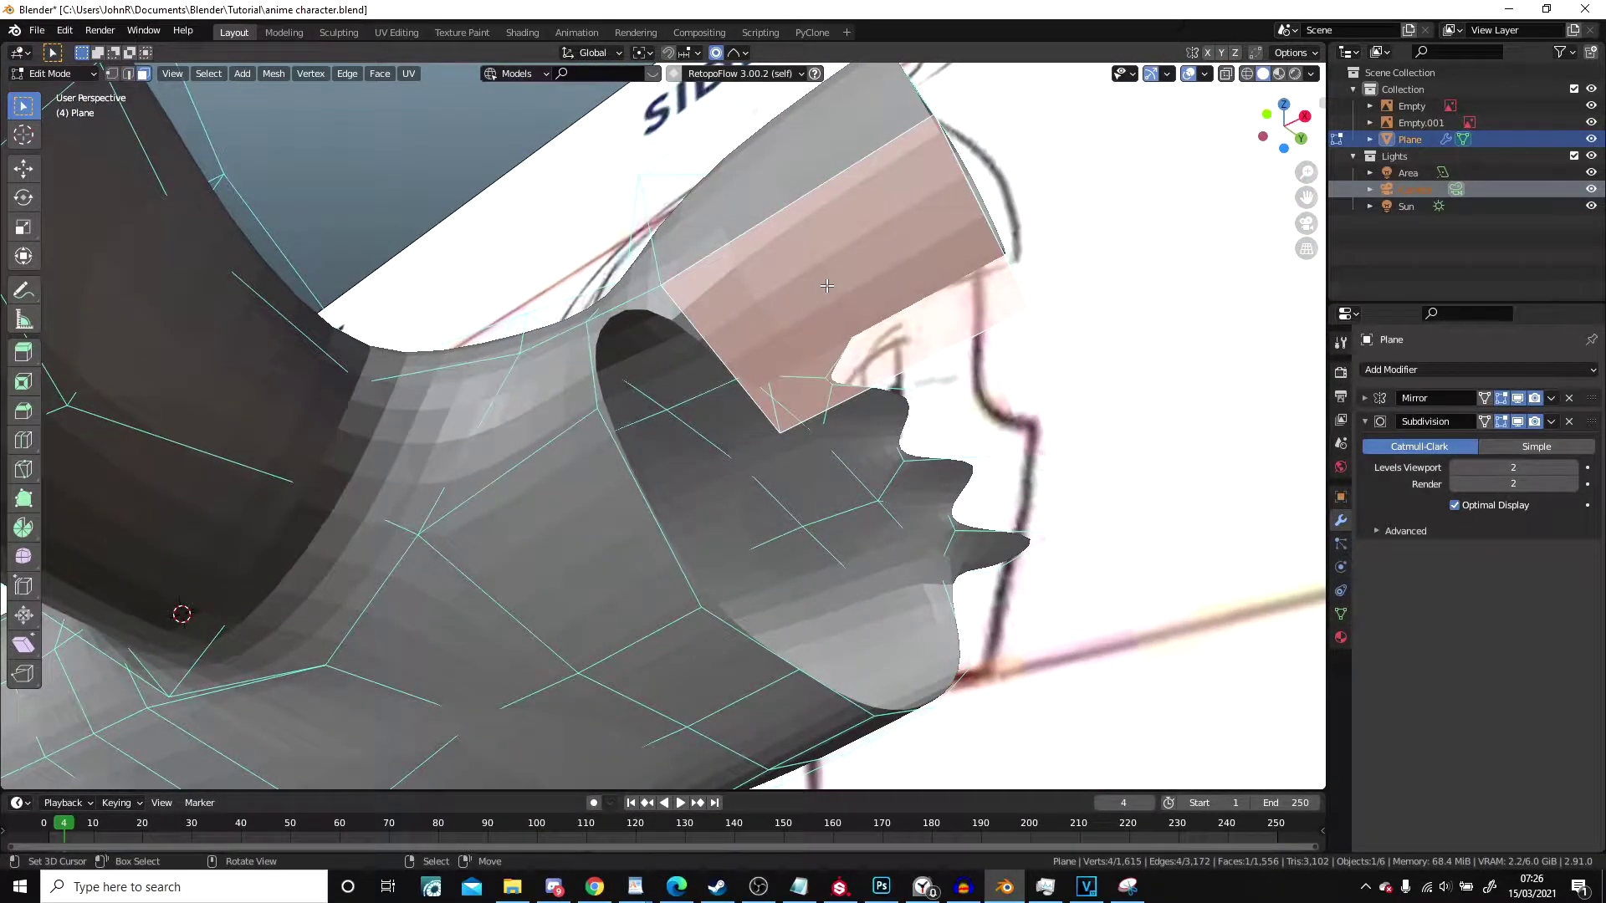
key(x)
click(811, 292)
middle_drag(812, 293, 493, 233)
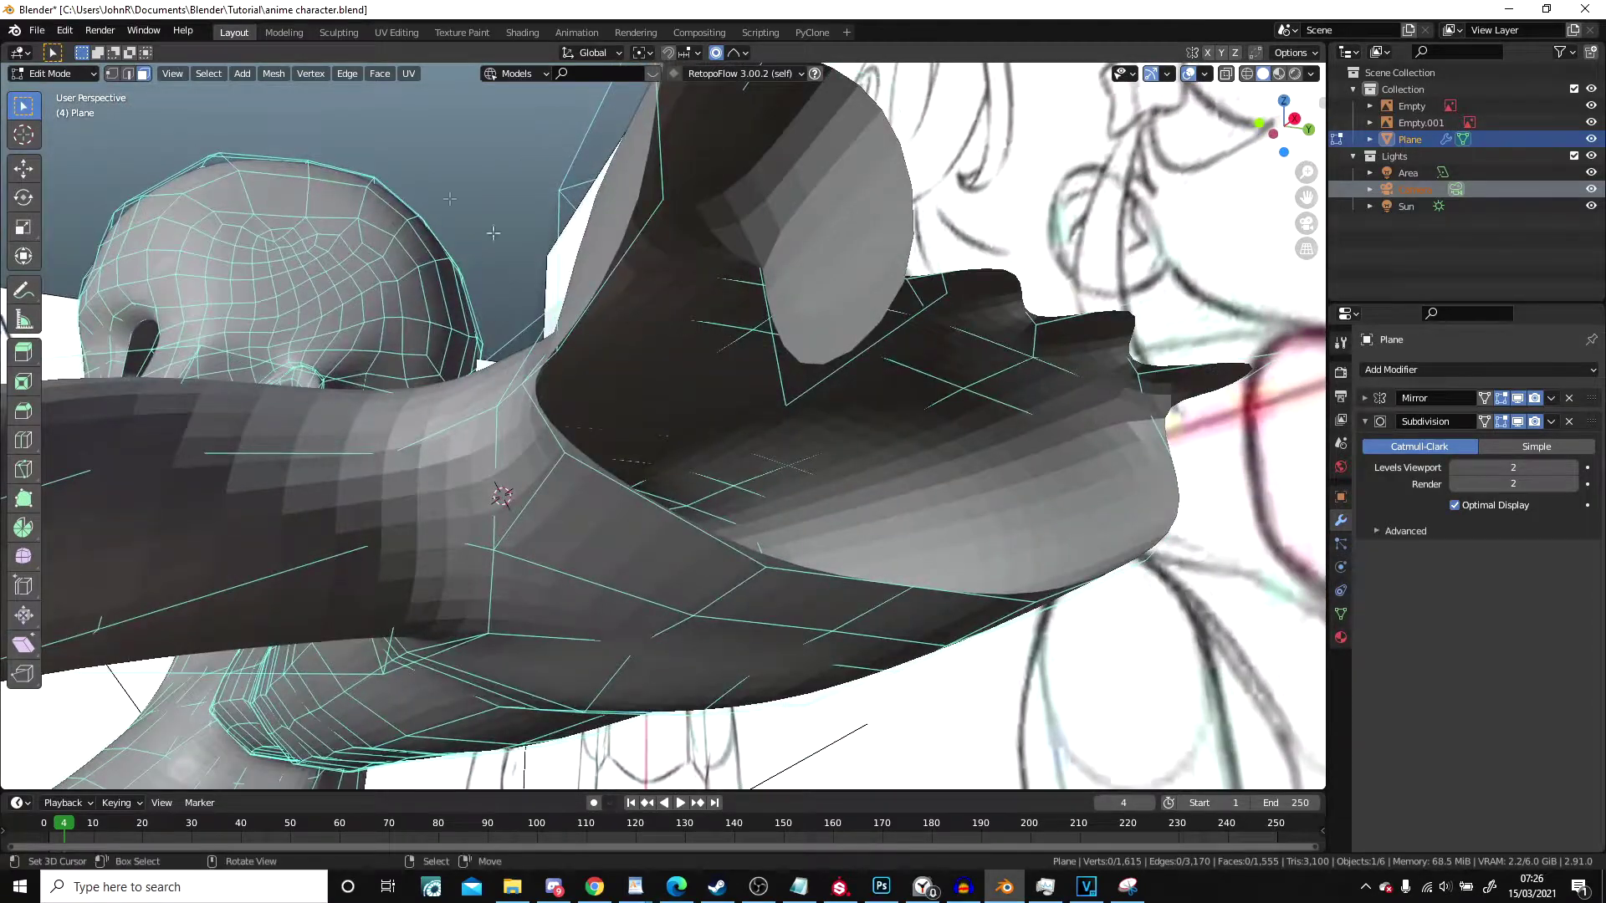
Step: Select the finger base's two open lower edges, turn off proportional editing, and move the edges along the global Z axis
key(e)
click(870, 357)
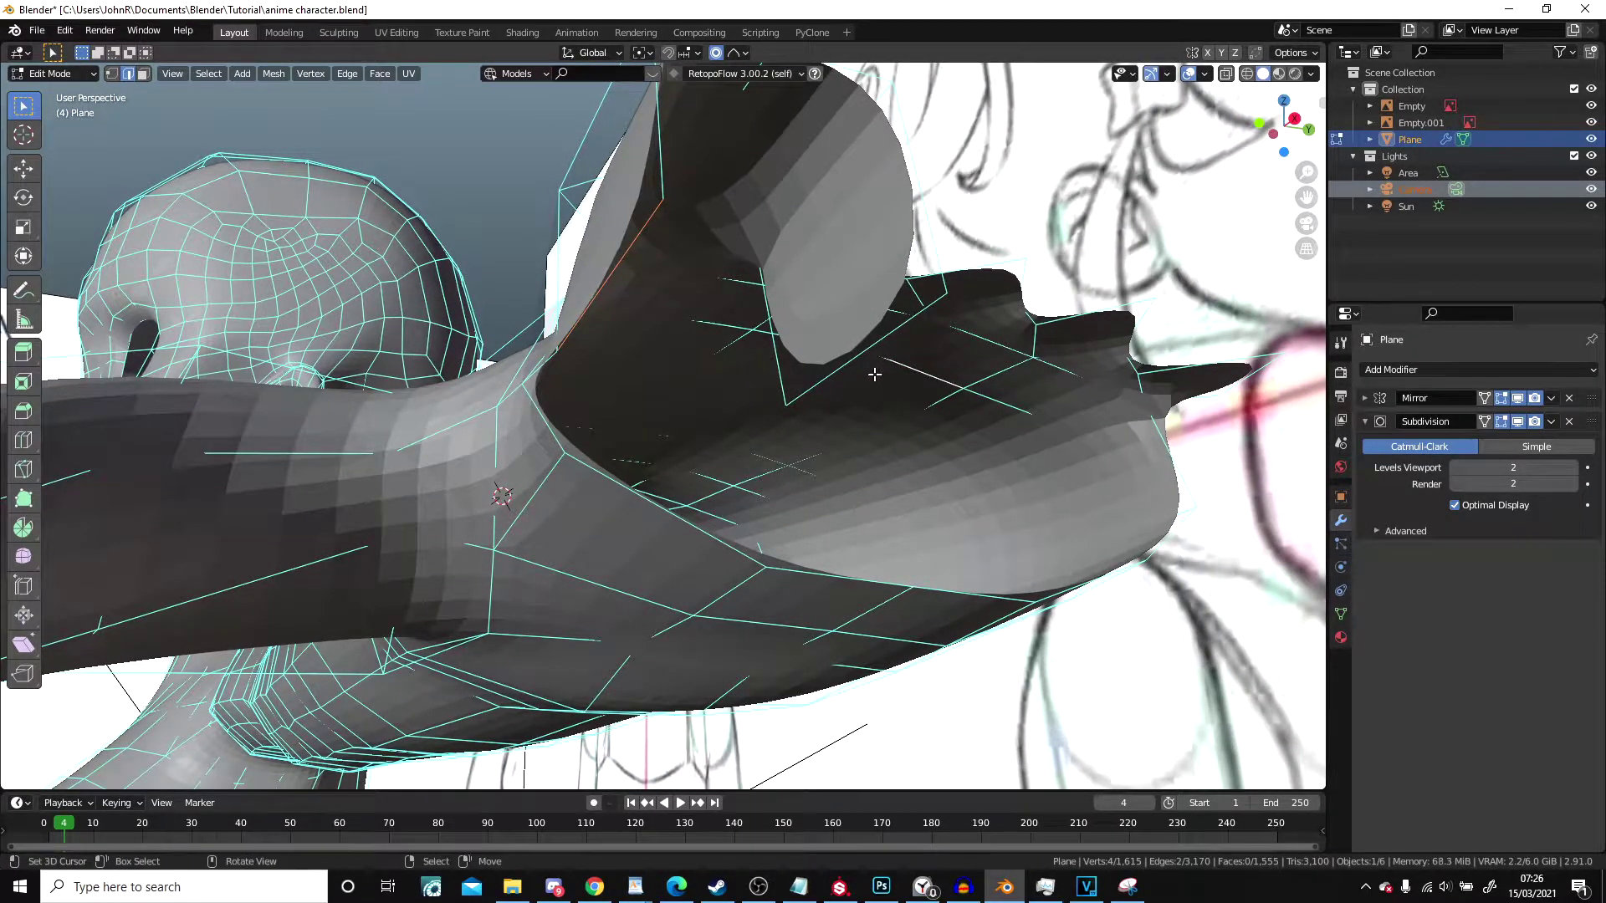
key(g)
right_click(859, 377)
key(c)
middle_click(935, 390)
right_click(936, 390)
key(g)
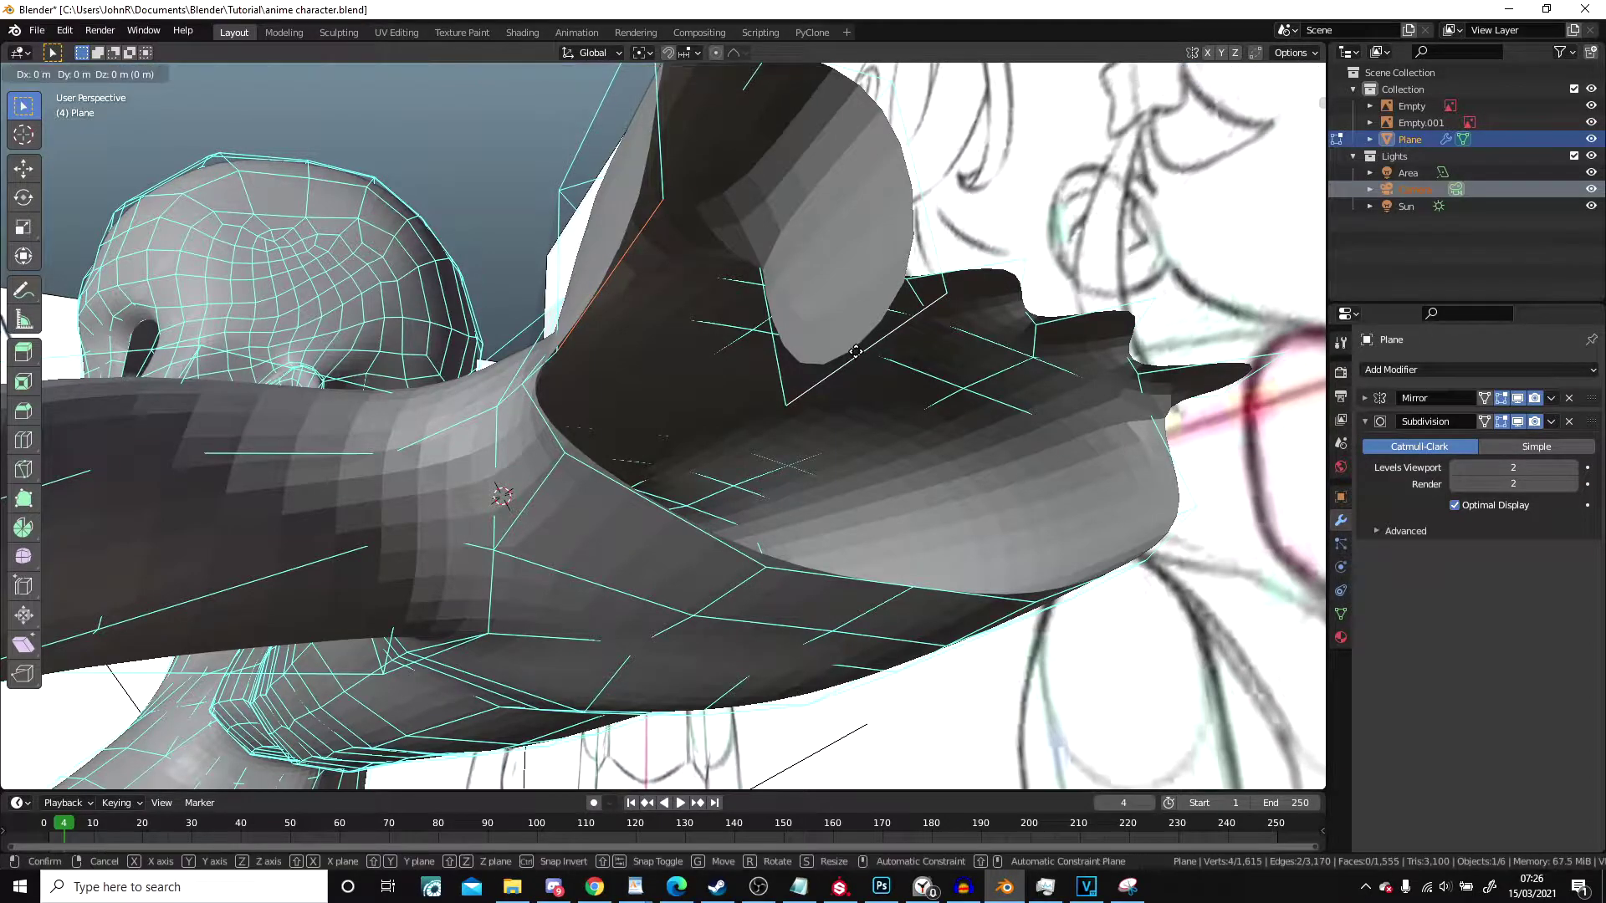
key(z)
click(871, 432)
Step: Nudge the finger's two lower edges into position and extrude them downward along the global Z axis
mouse_move(871, 432)
middle_down()
mouse_move(781, 434)
mouse_move(768, 368)
mouse_move(836, 326)
mouse_move(1068, 526)
mouse_move(1037, 502)
mouse_move(1104, 578)
mouse_move(1094, 606)
middle_up()
key(g)
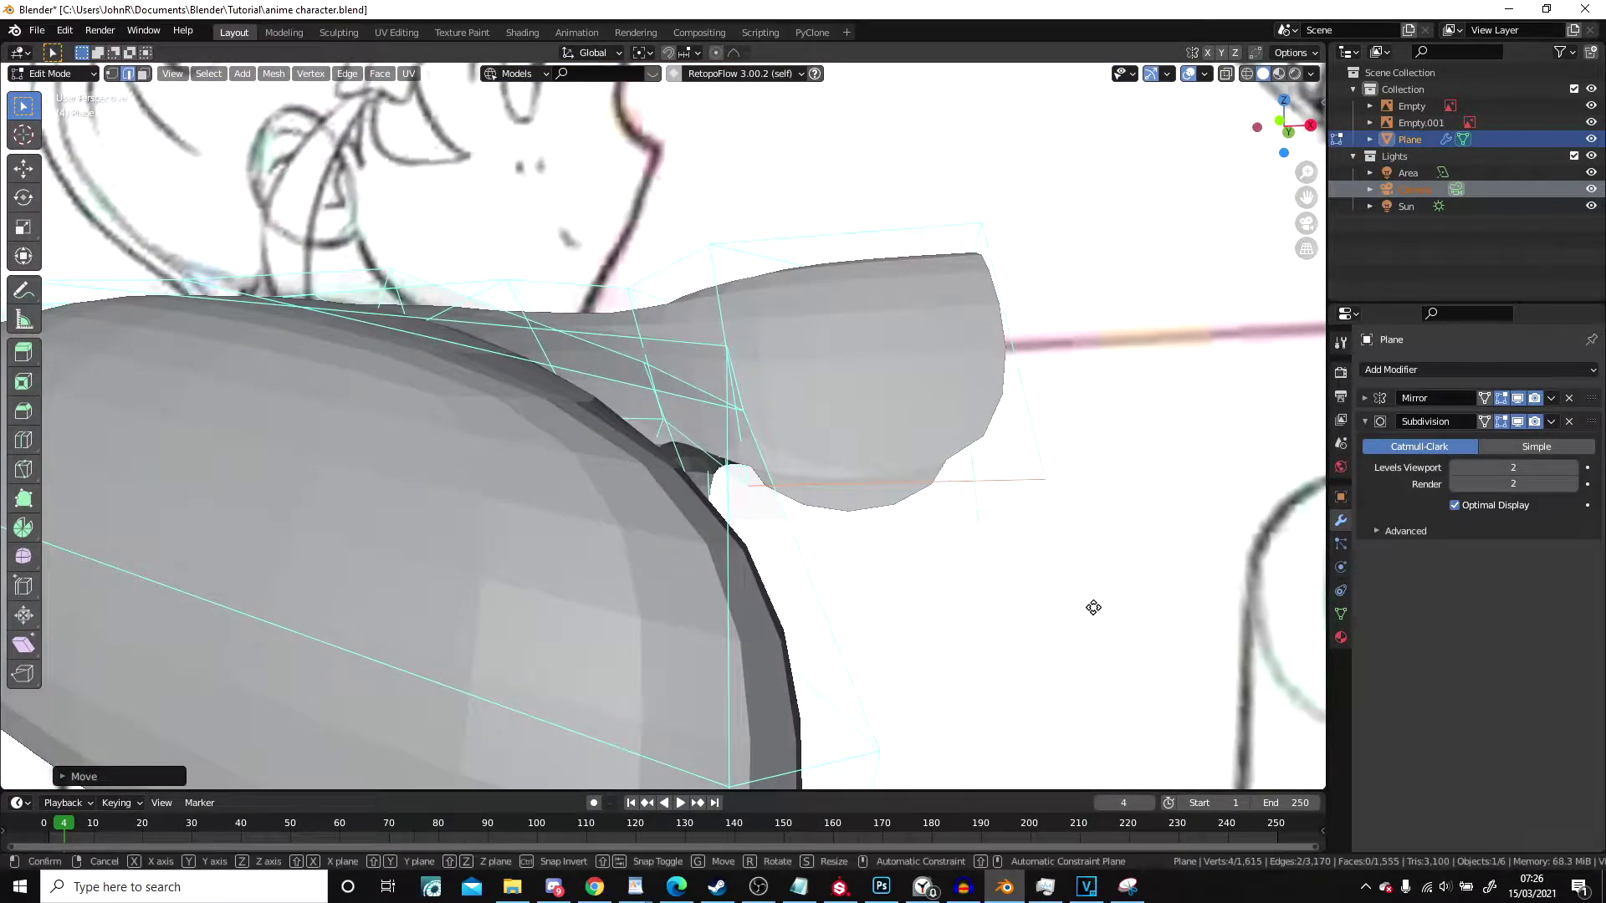
click(1076, 535)
middle_drag(1074, 535, 965, 520)
key(g)
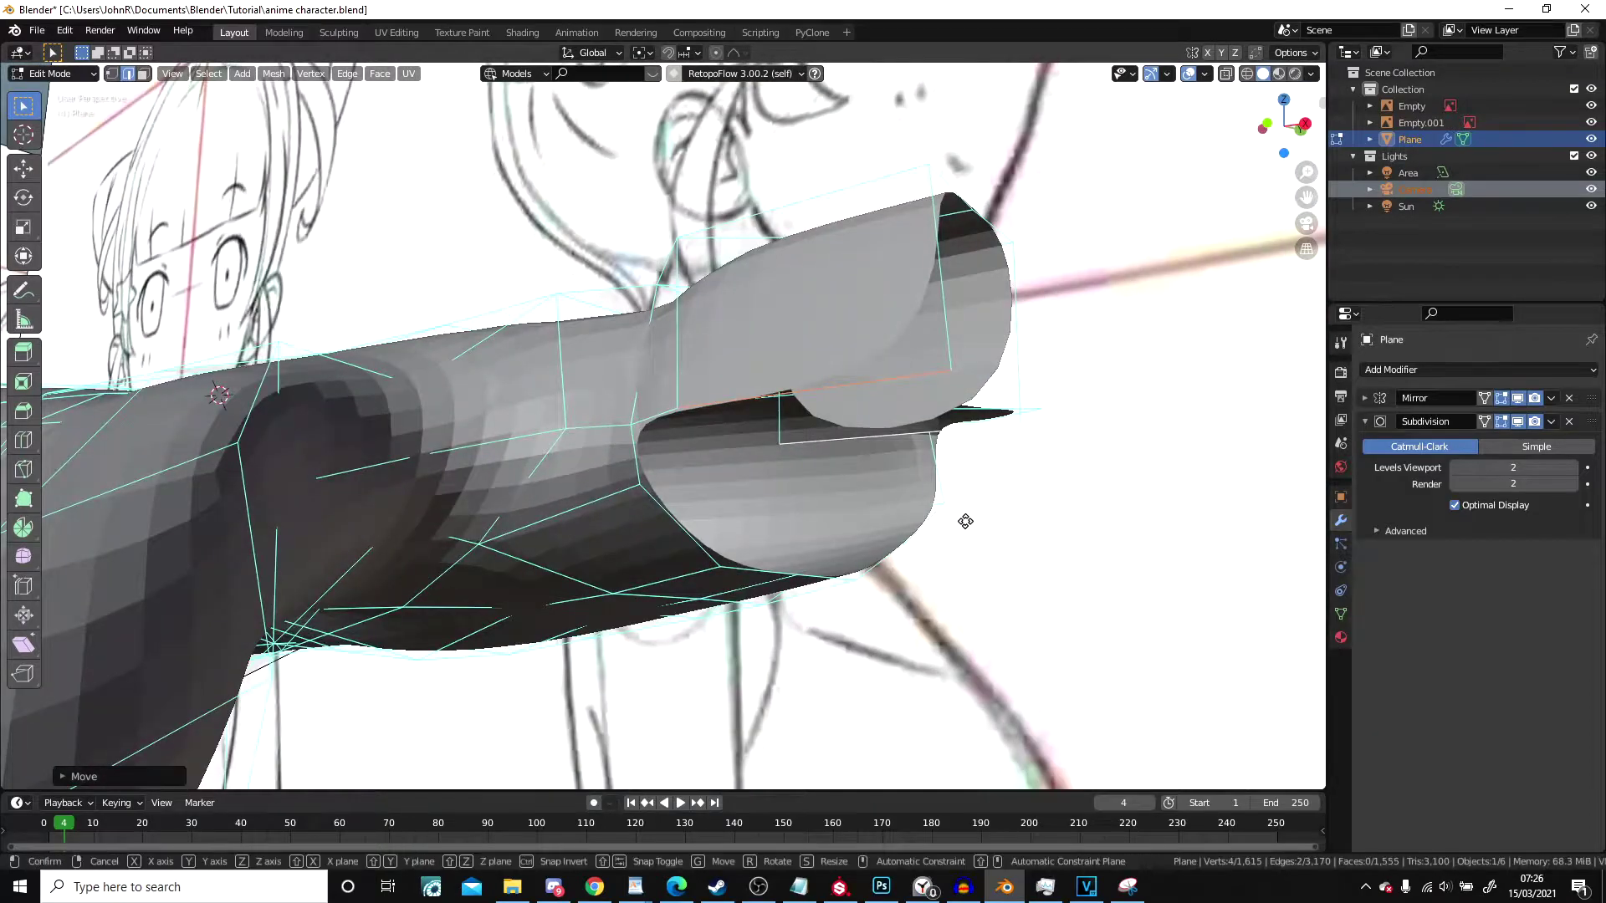
click(987, 533)
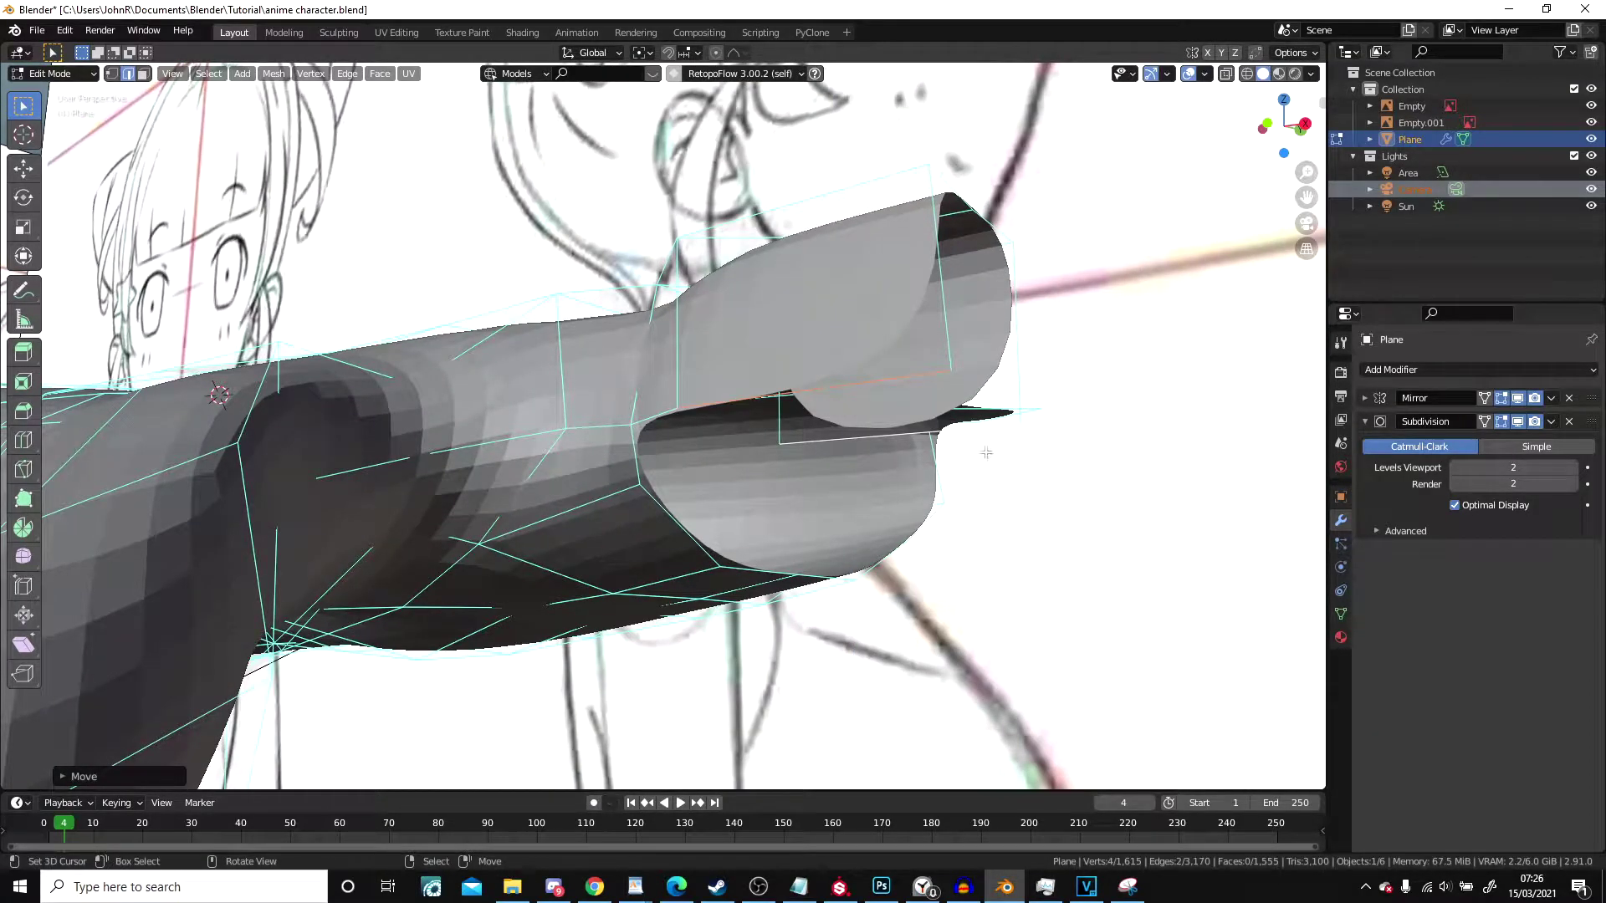
key(g)
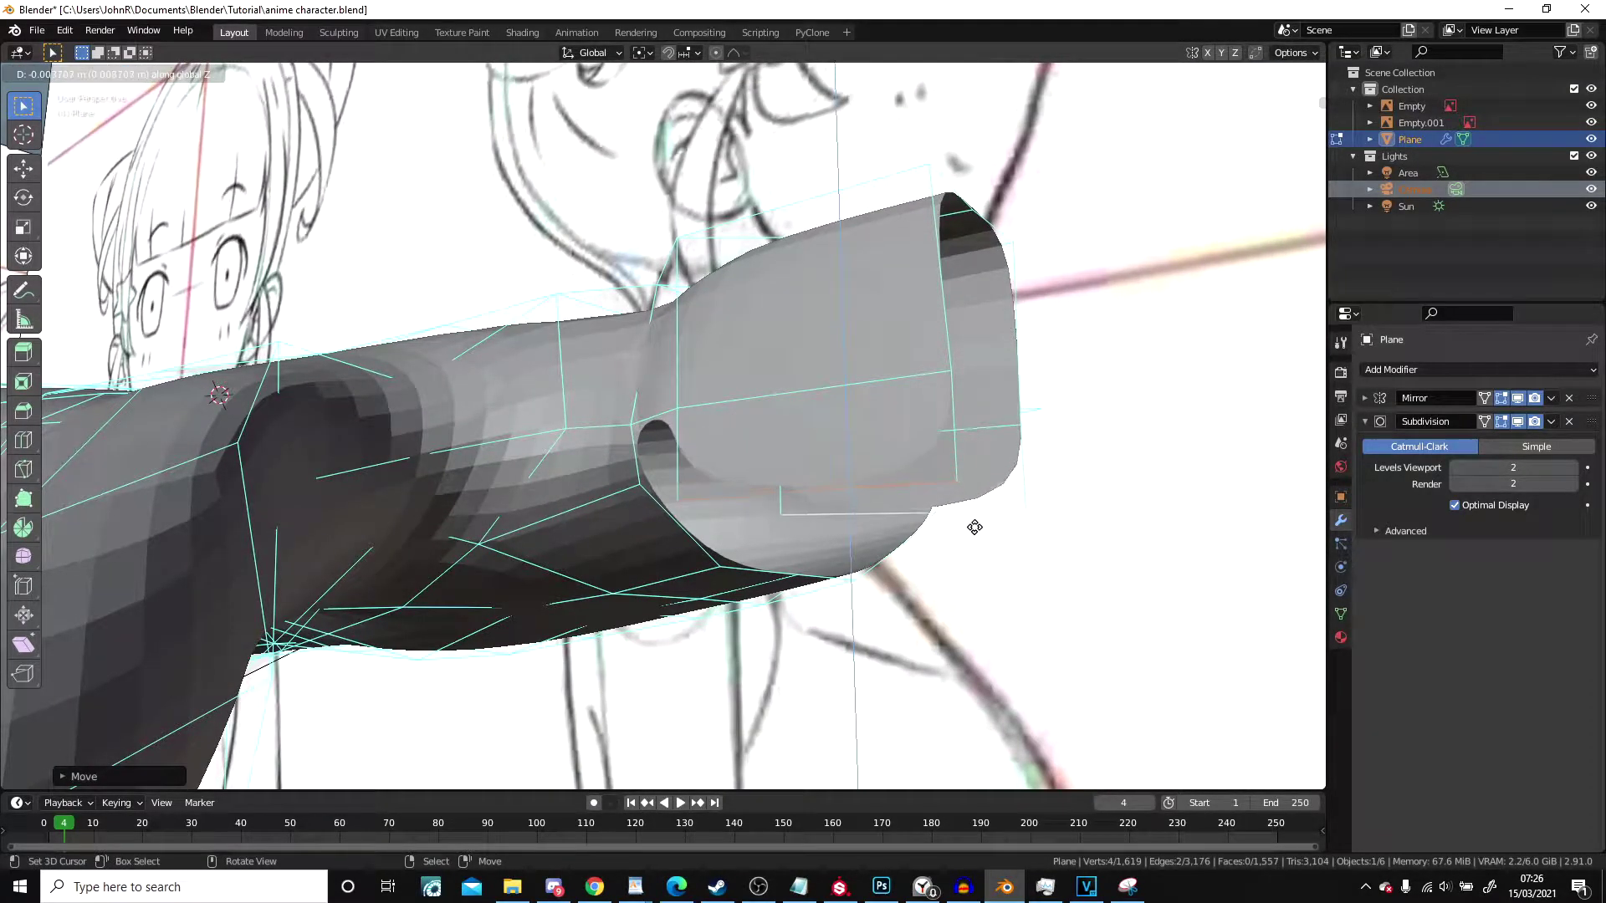
click(972, 511)
middle_drag(972, 511, 928, 382)
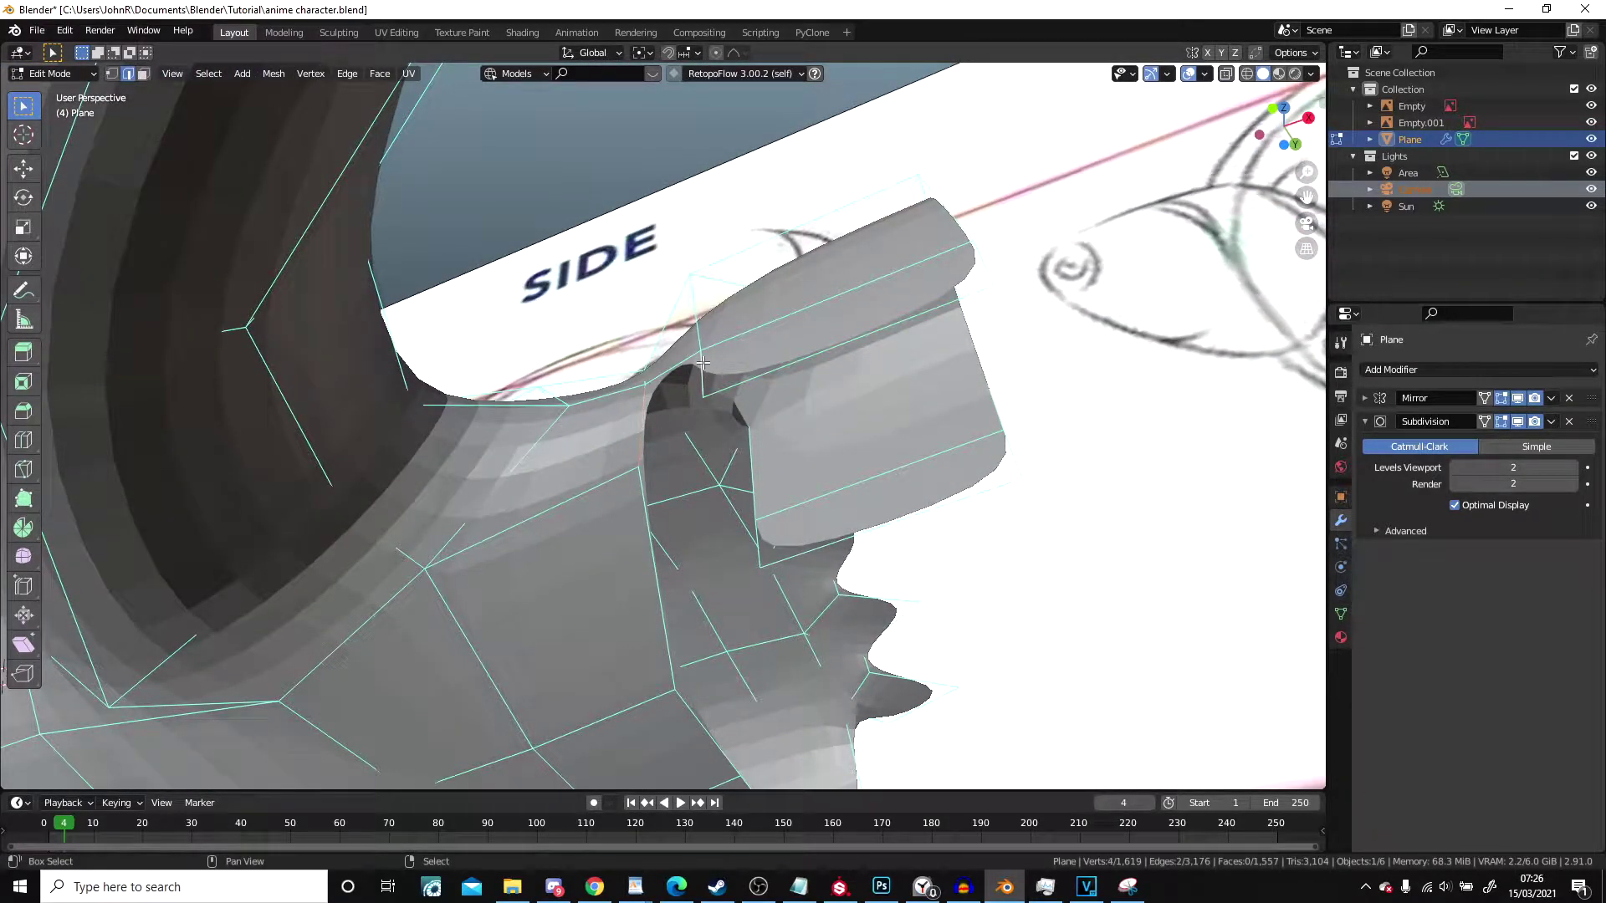
Step: Fill the gaps between the finger's extruded side walls and the palm with three faces
key(f)
middle_drag(709, 369, 534, 374)
middle_drag(583, 436, 689, 459)
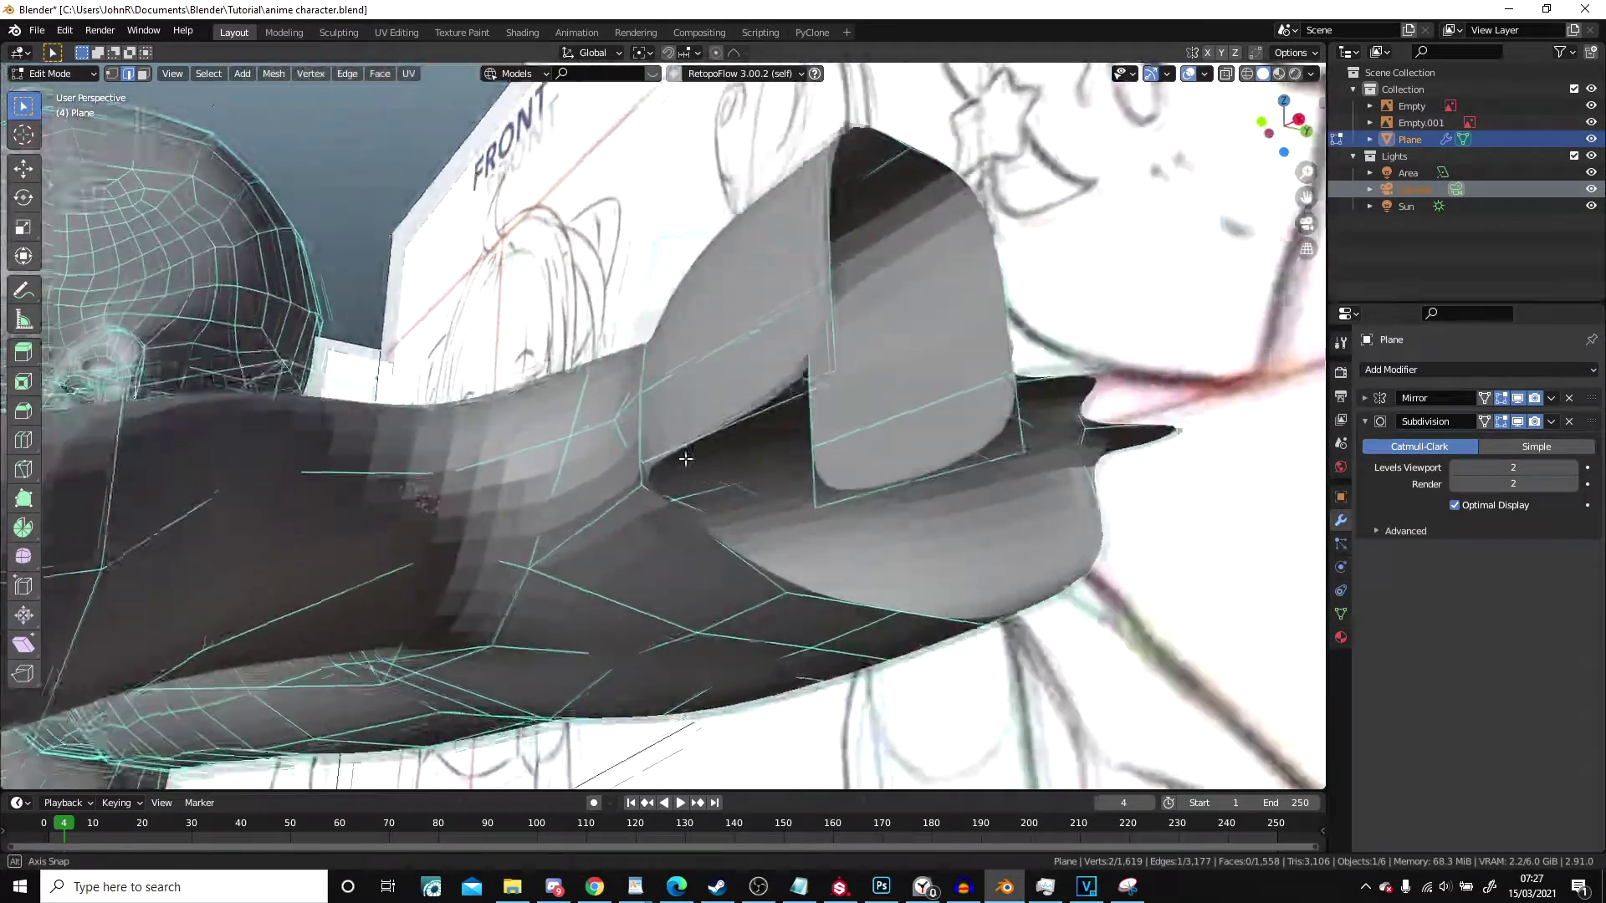
click(688, 455)
shift+click(907, 484)
key(f)
middle_drag(902, 489, 748, 494)
click(736, 454)
key(f)
middle_drag(637, 539, 626, 397)
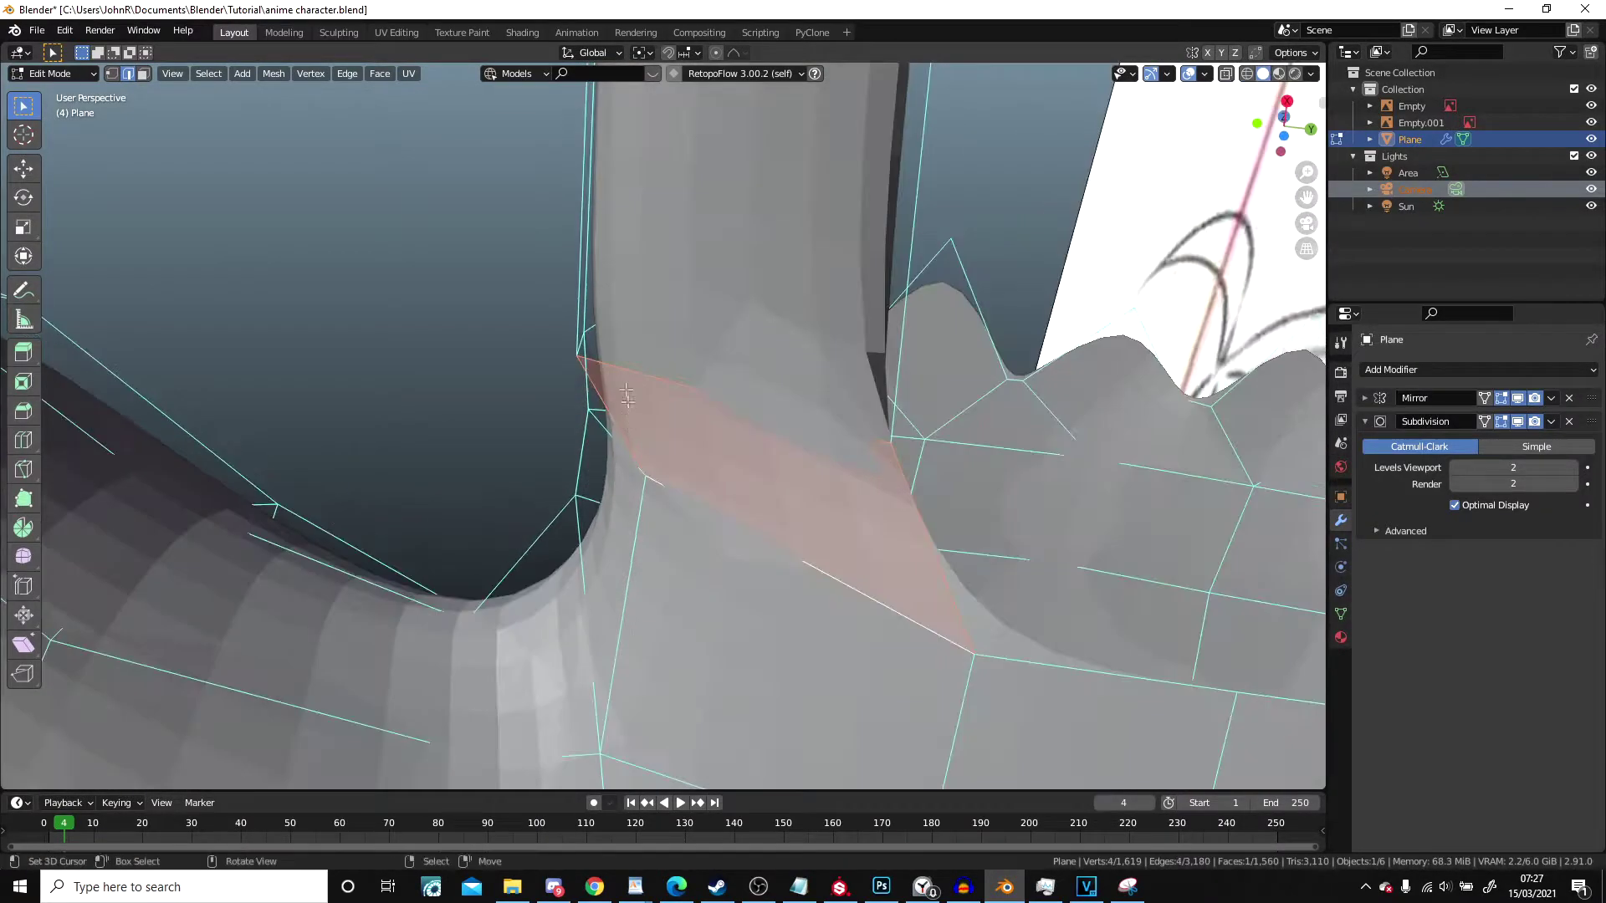
Step: Move the vertices where the finger's underside joins the palm one by one to smooth the transition toward the thumb
right_click(655, 481)
key(g)
click(643, 473)
scroll(640, 473, down, 3)
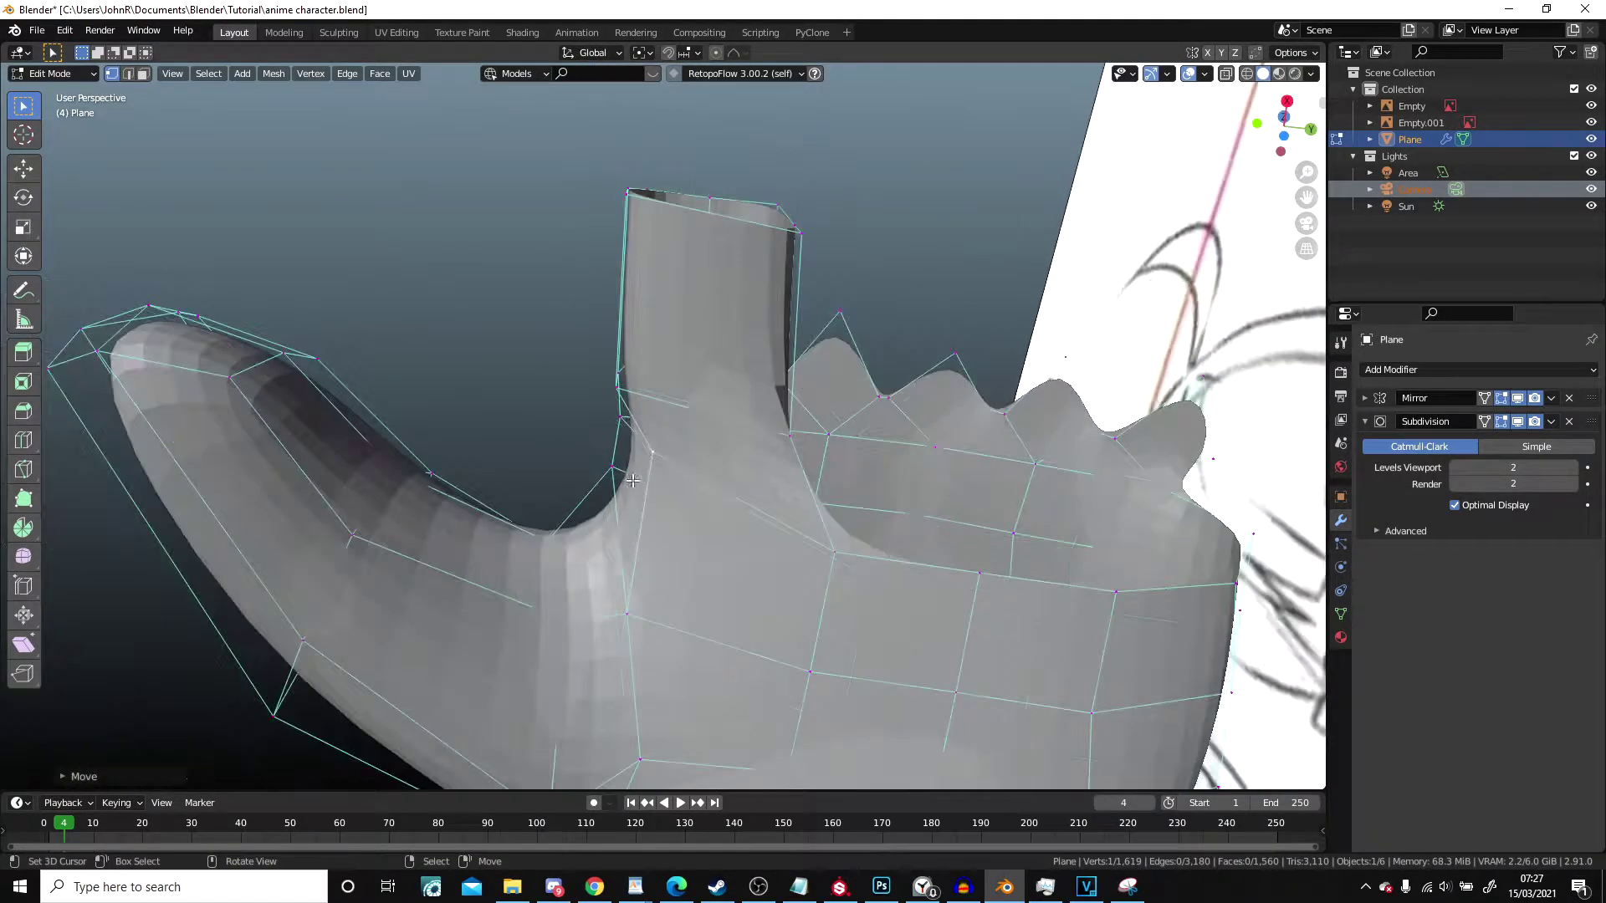
middle_drag(632, 471, 591, 469)
key(g)
click(576, 475)
key(g)
click(631, 395)
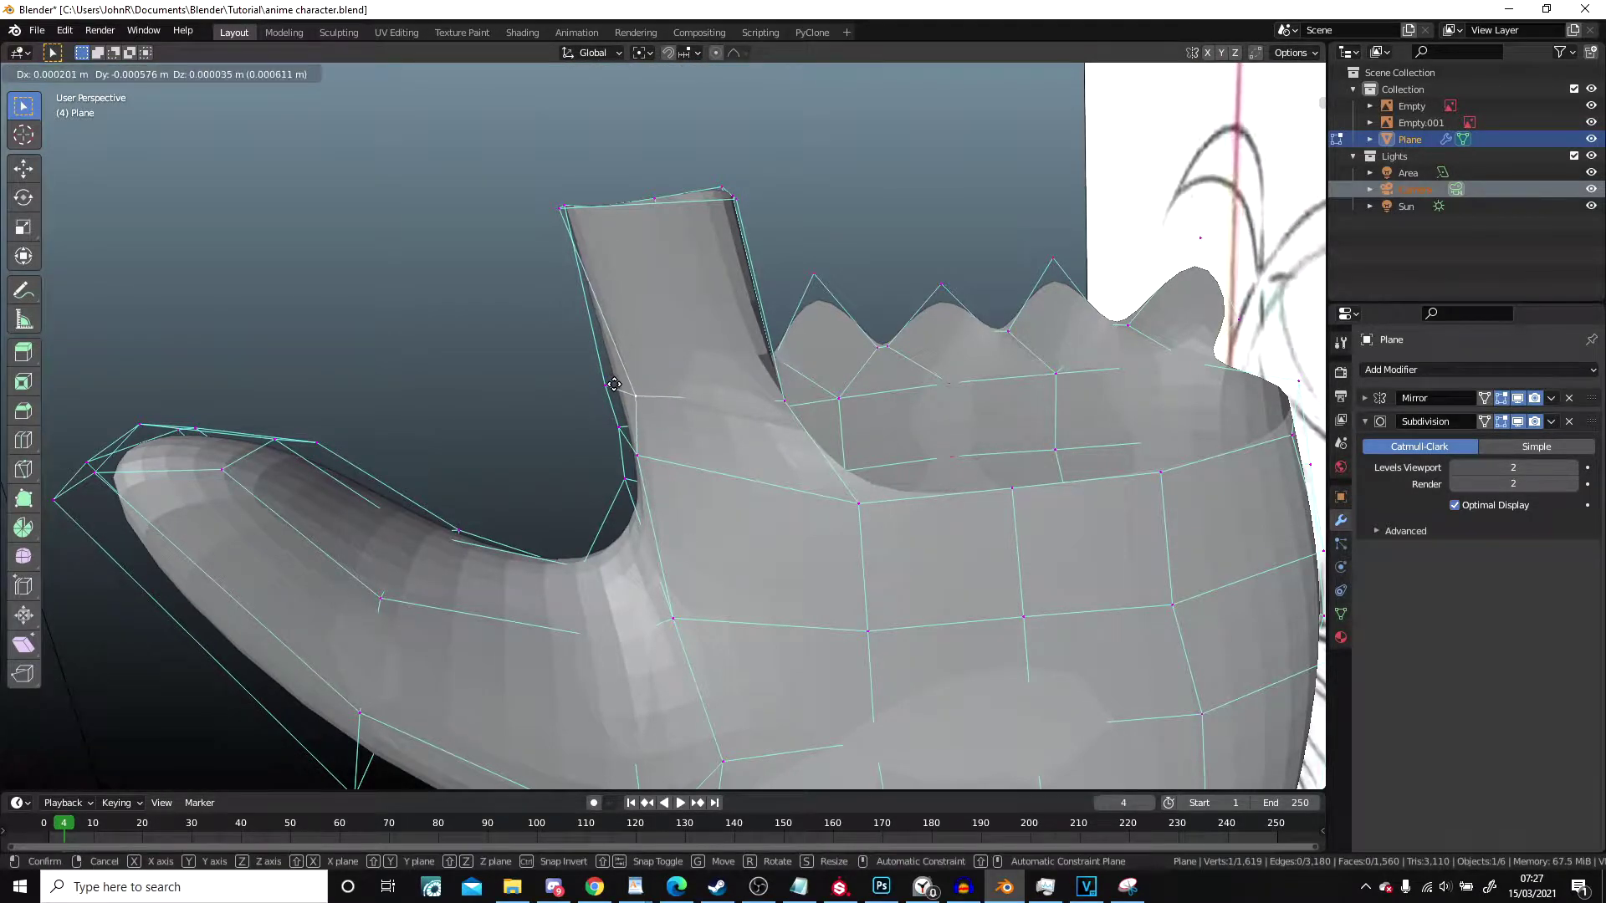
click(612, 383)
middle_drag(612, 383, 680, 723)
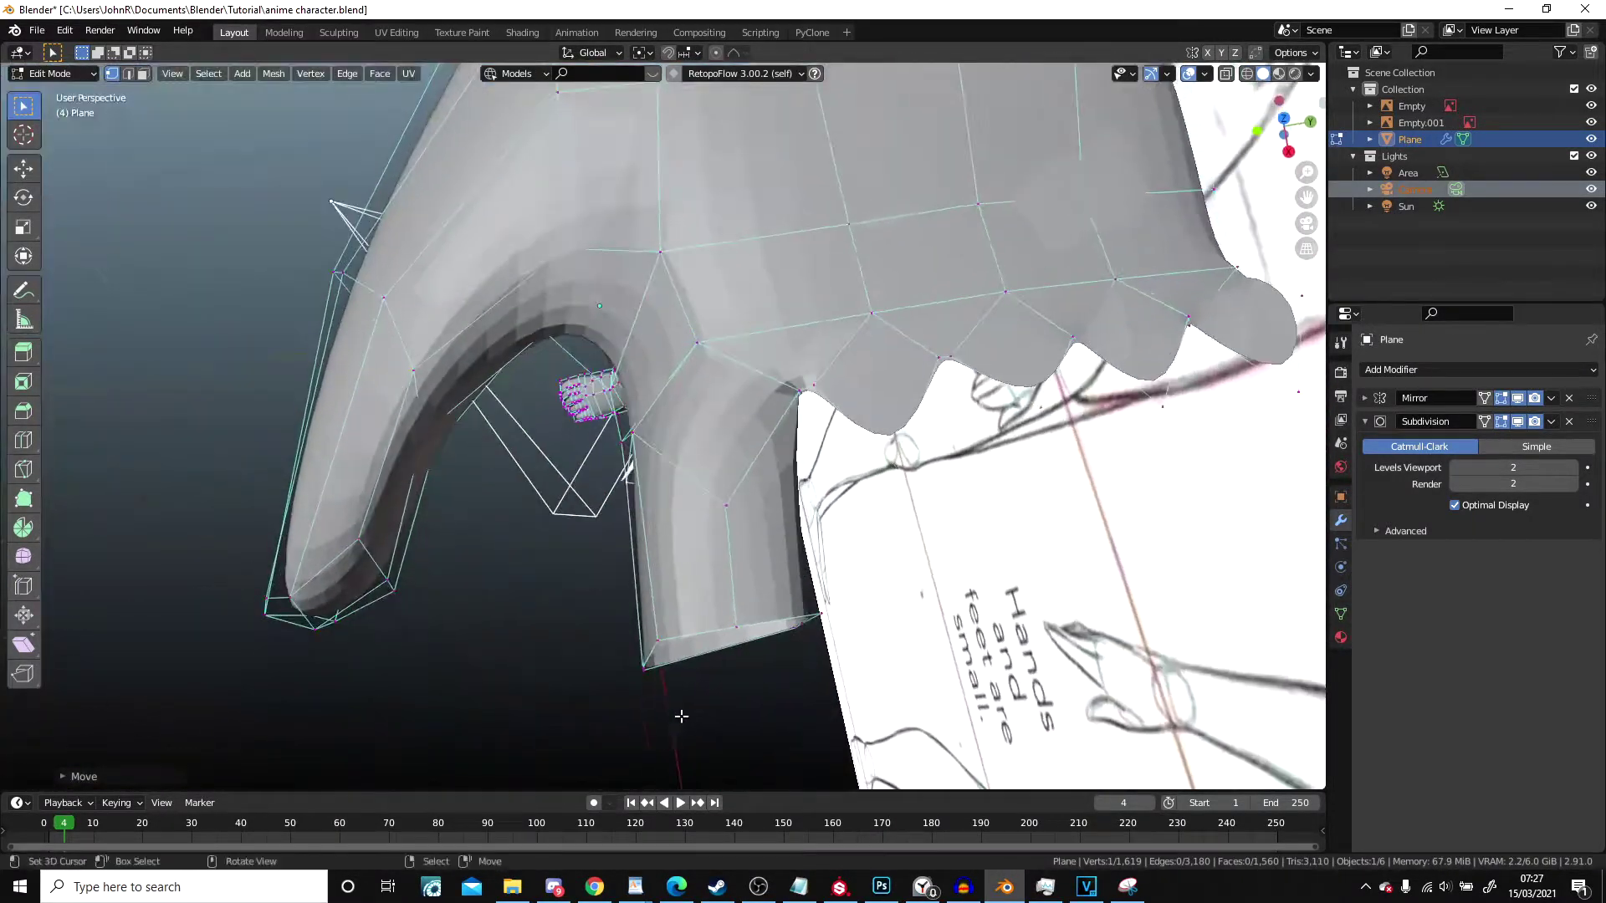
Step: Adjust individual vertices on the back of the hand between the first finger and the thumb
middle_drag(639, 452, 754, 437)
key(Tab)
scroll(724, 349, down, 3)
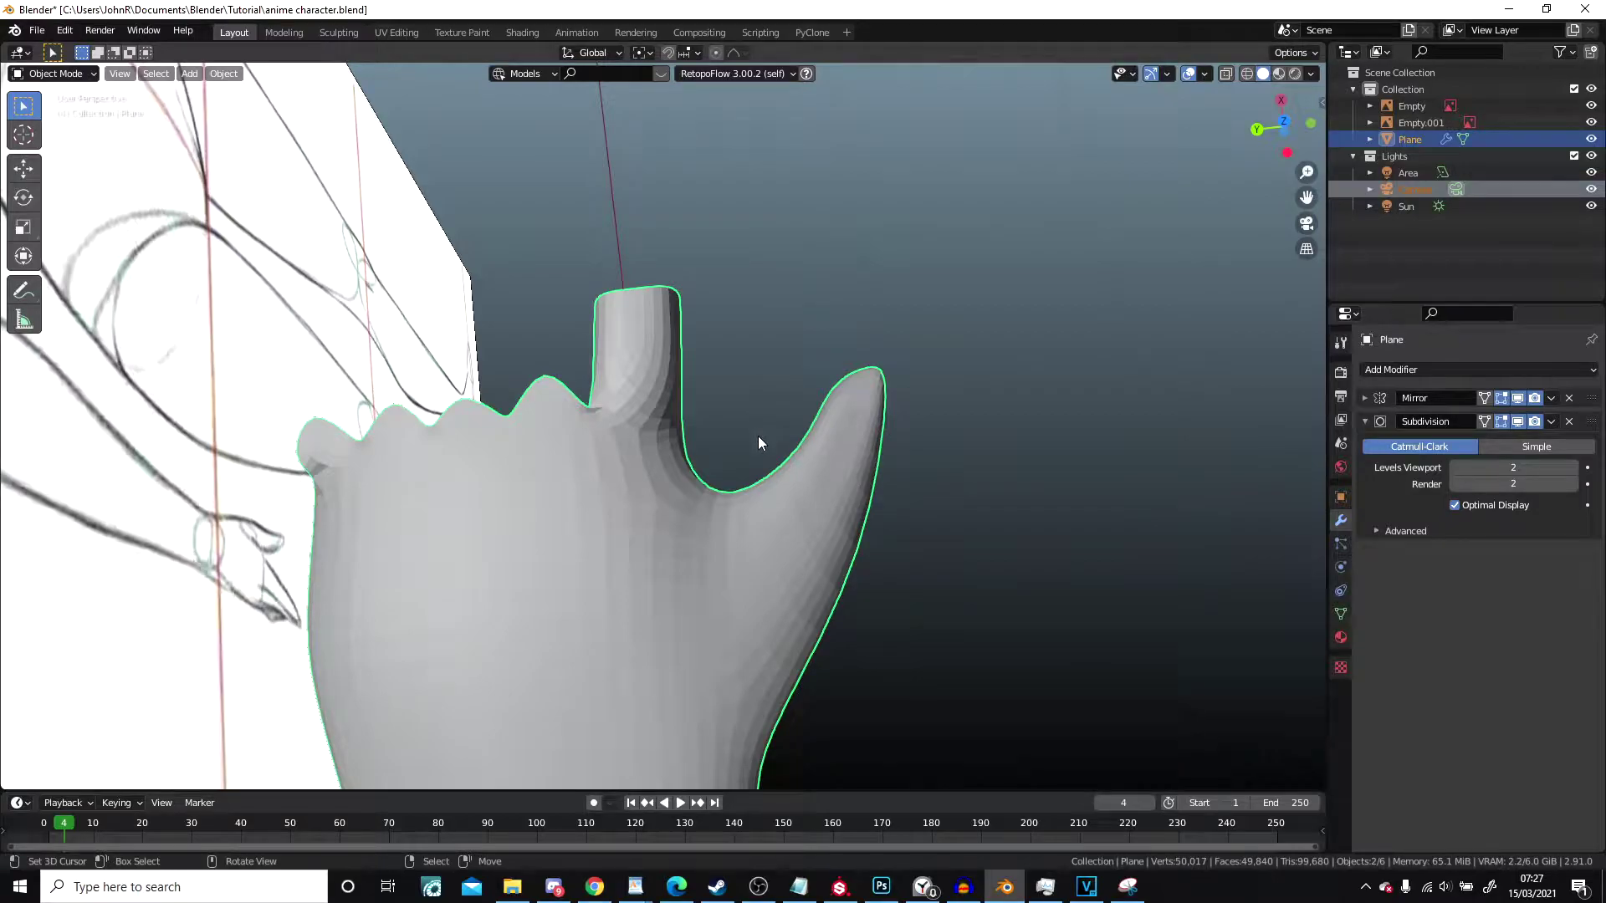
scroll(758, 437, up, 4)
key(Tab)
key(g)
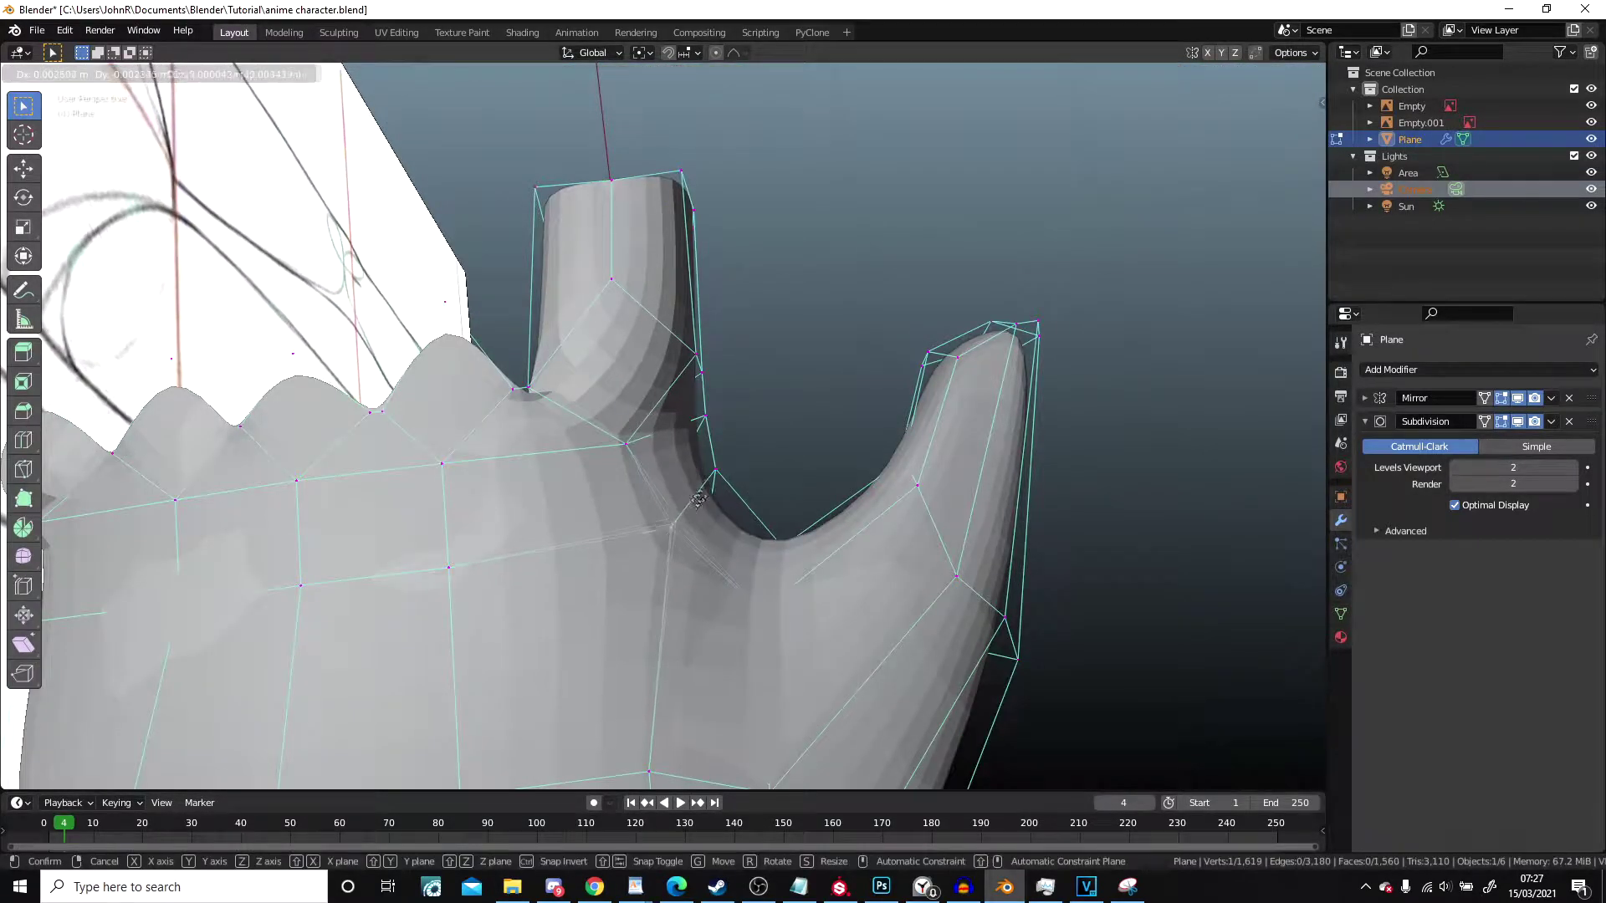
click(720, 489)
click(762, 610)
key(g)
click(757, 617)
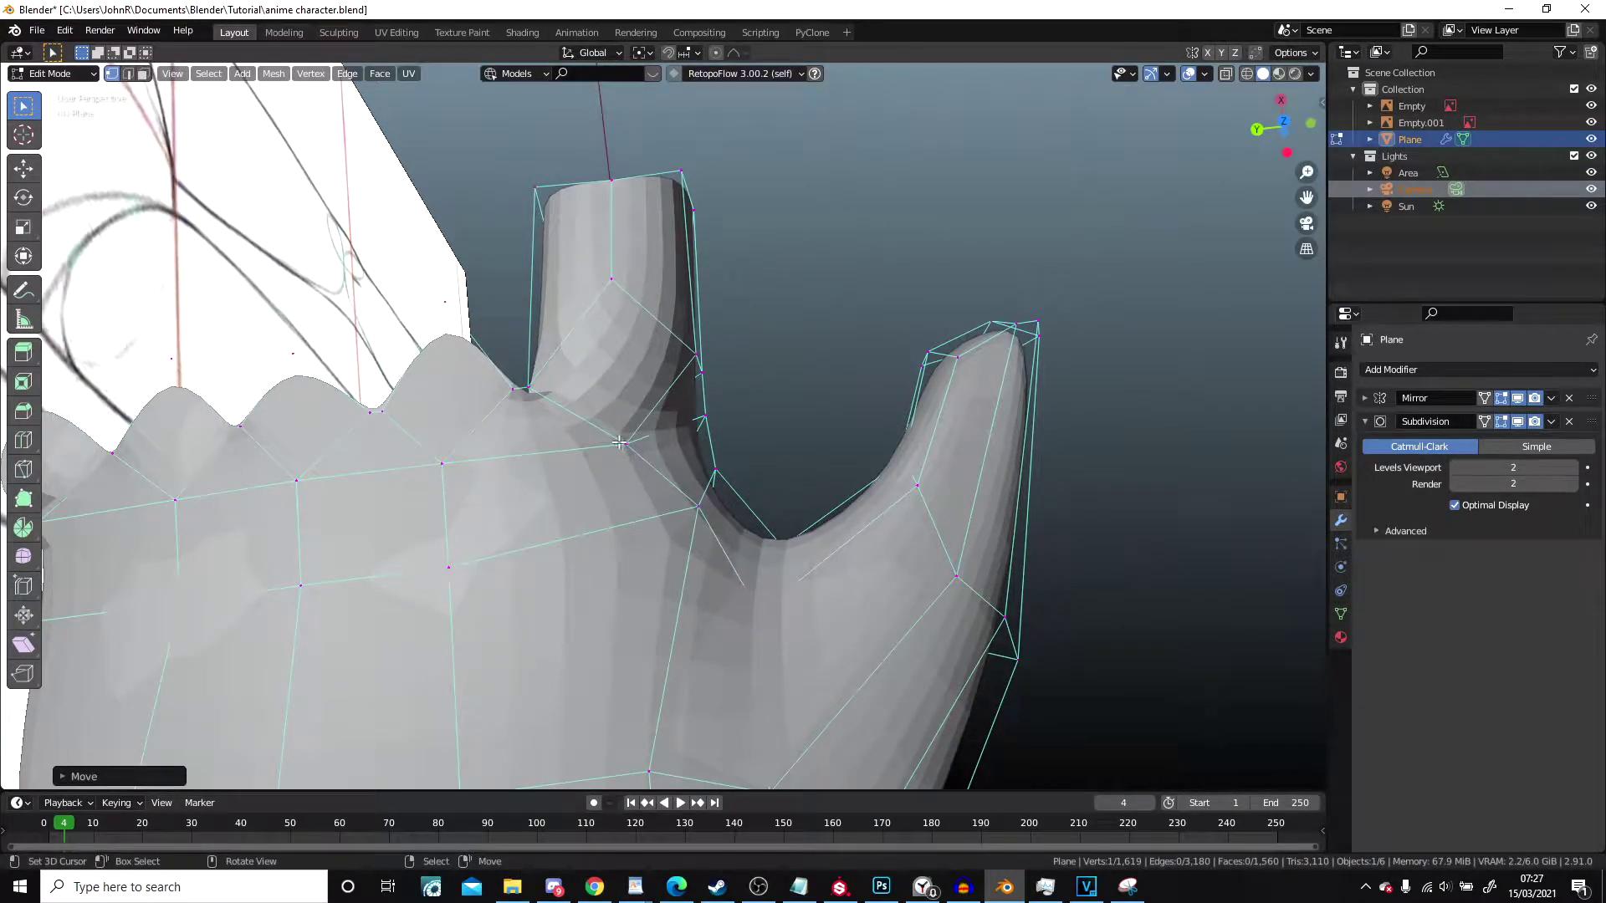
click(618, 436)
key(g)
click(615, 435)
middle_drag(615, 435, 694, 451)
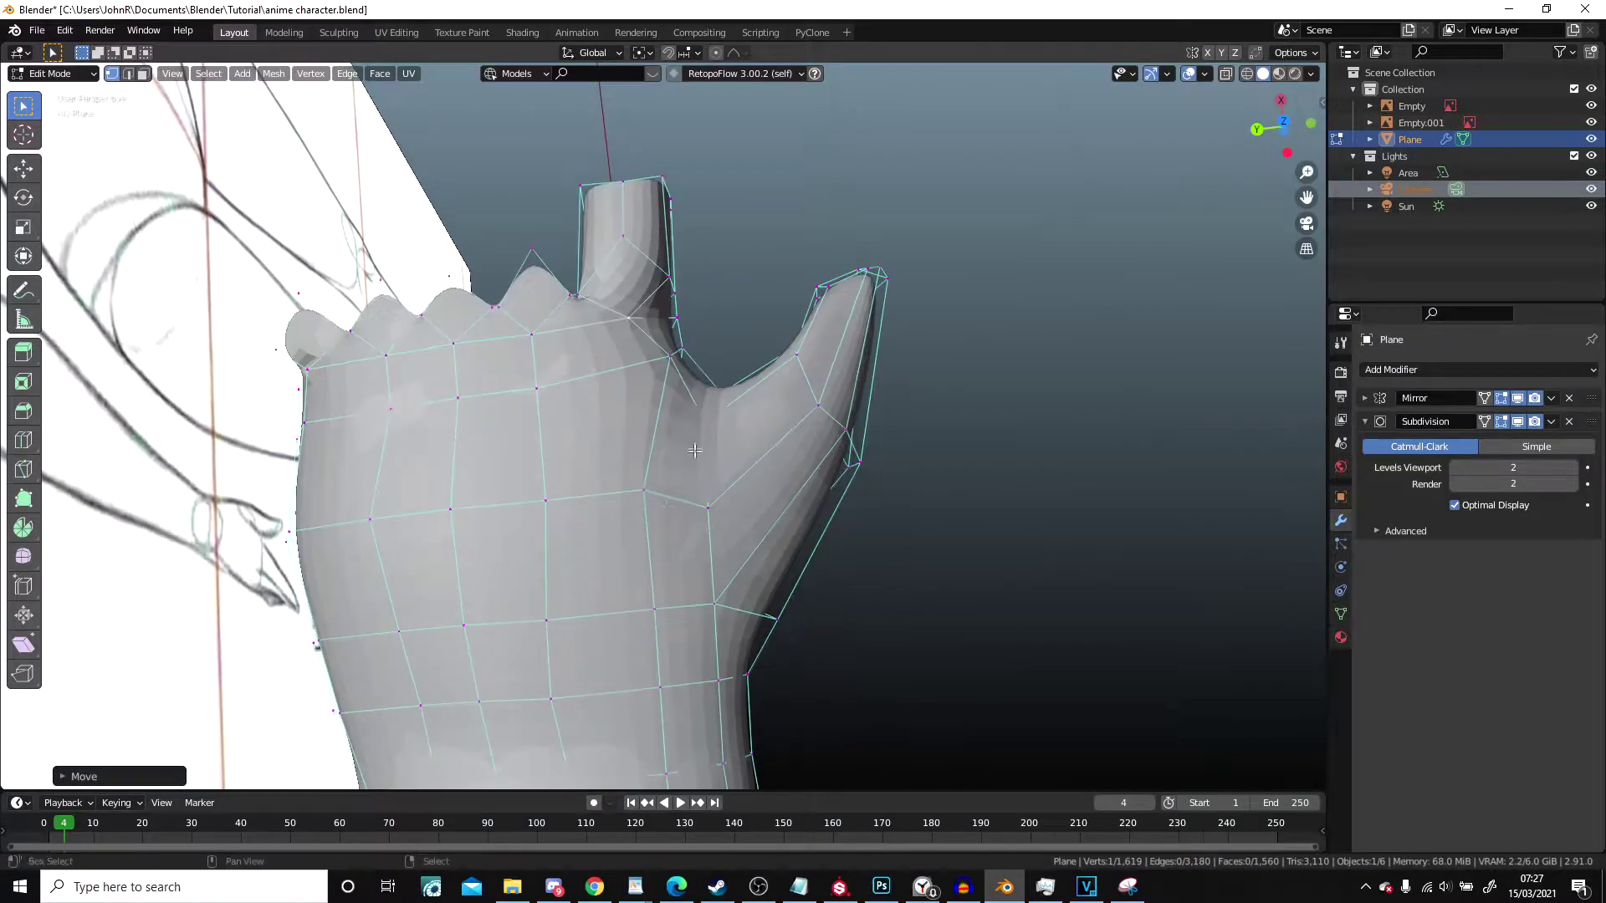
Step: Move another vertex on the back of the hand near the base of the fingers and review the shape
click(653, 499)
middle_drag(653, 499, 534, 299)
scroll(649, 398, up, 2)
key(g)
click(531, 283)
key(Tab)
scroll(795, 430, down, 5)
middle_drag(795, 430, 847, 452)
scroll(787, 444, up, 2)
Step: Slide the three vertices along the finger's thumb-facing side upward with vertex slide, from the base to the open end
key(Tab)
scroll(788, 444, up, 5)
click(850, 466)
key(g)
key(g)
click(851, 407)
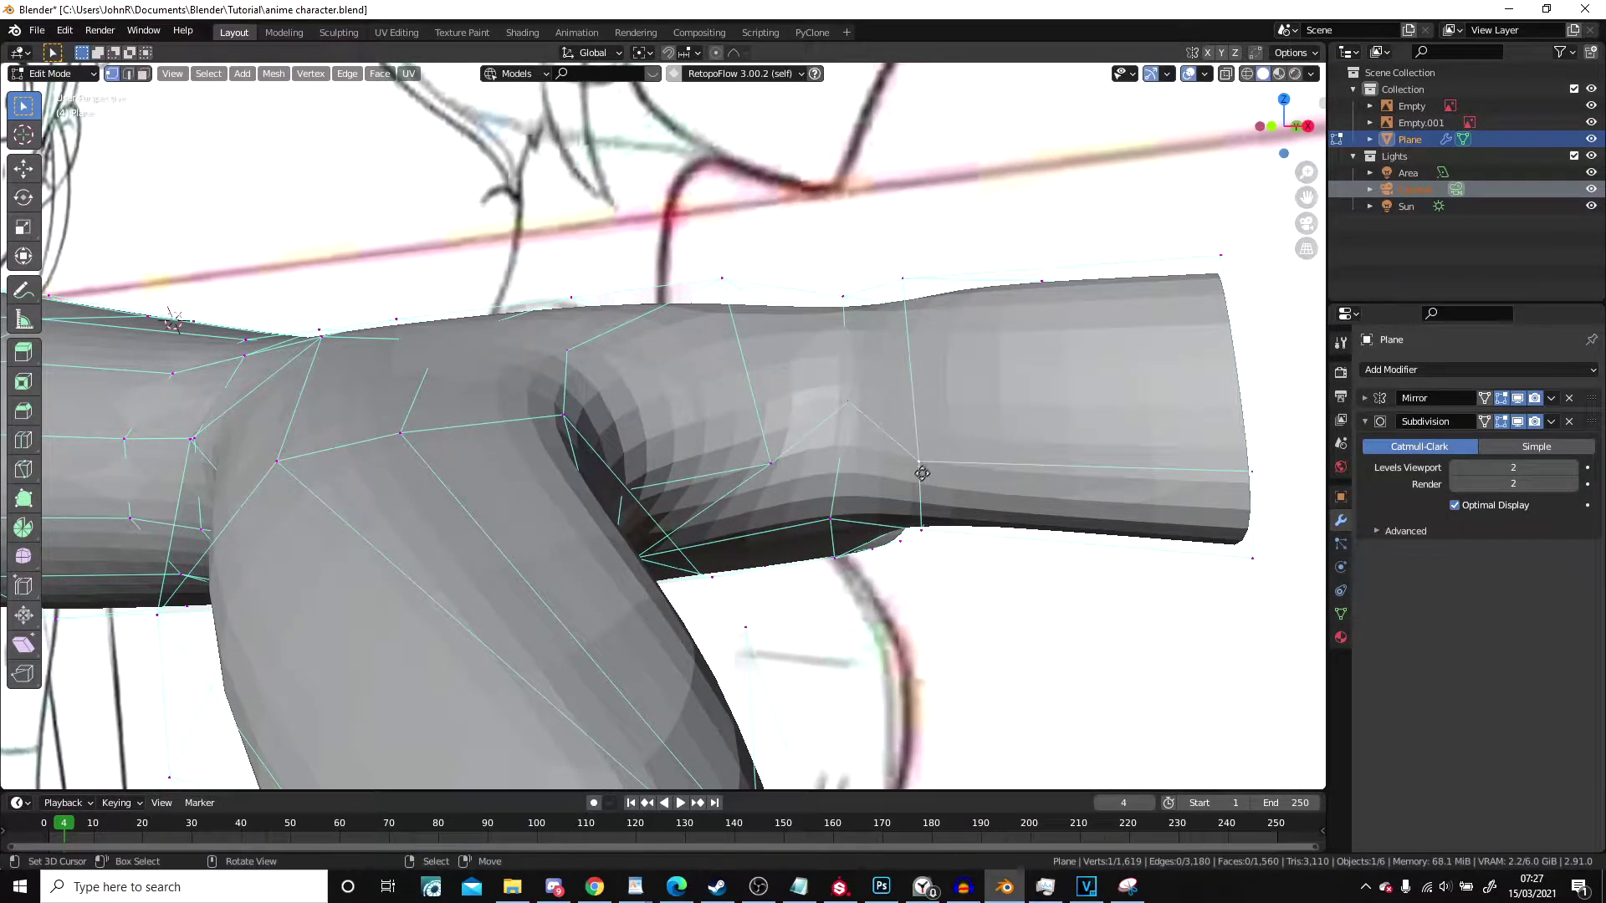
click(921, 469)
key(g)
key(g)
click(924, 418)
click(1242, 479)
key(g)
key(g)
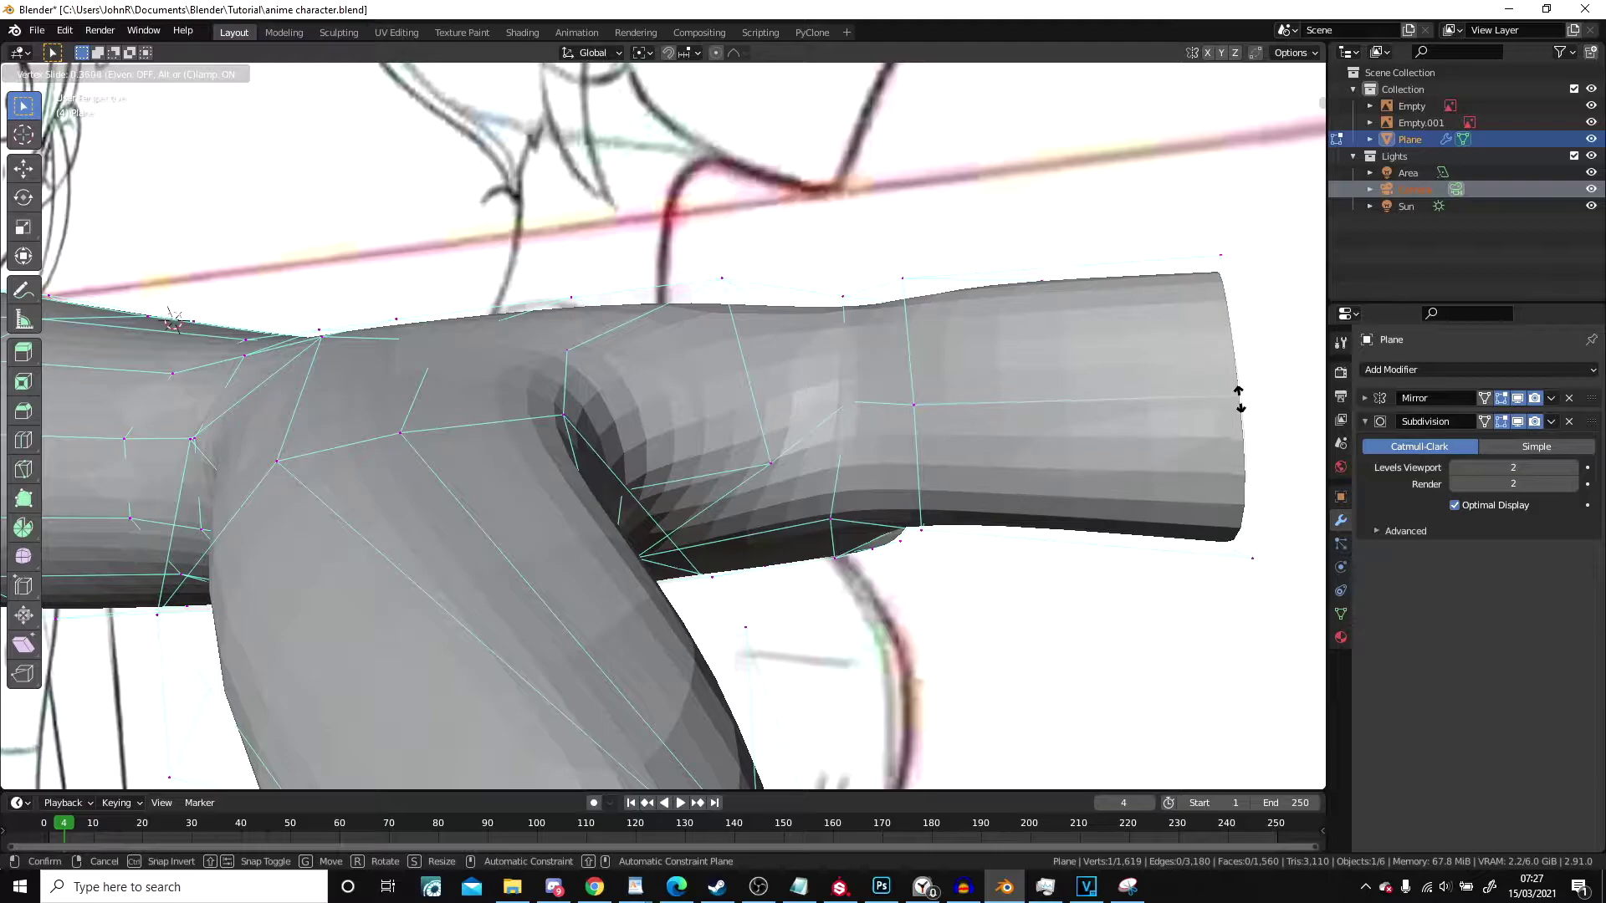
click(1240, 381)
Step: Move two vertices in the webbing between the thumb and the first finger's base
middle_drag(962, 403, 838, 400)
key(g)
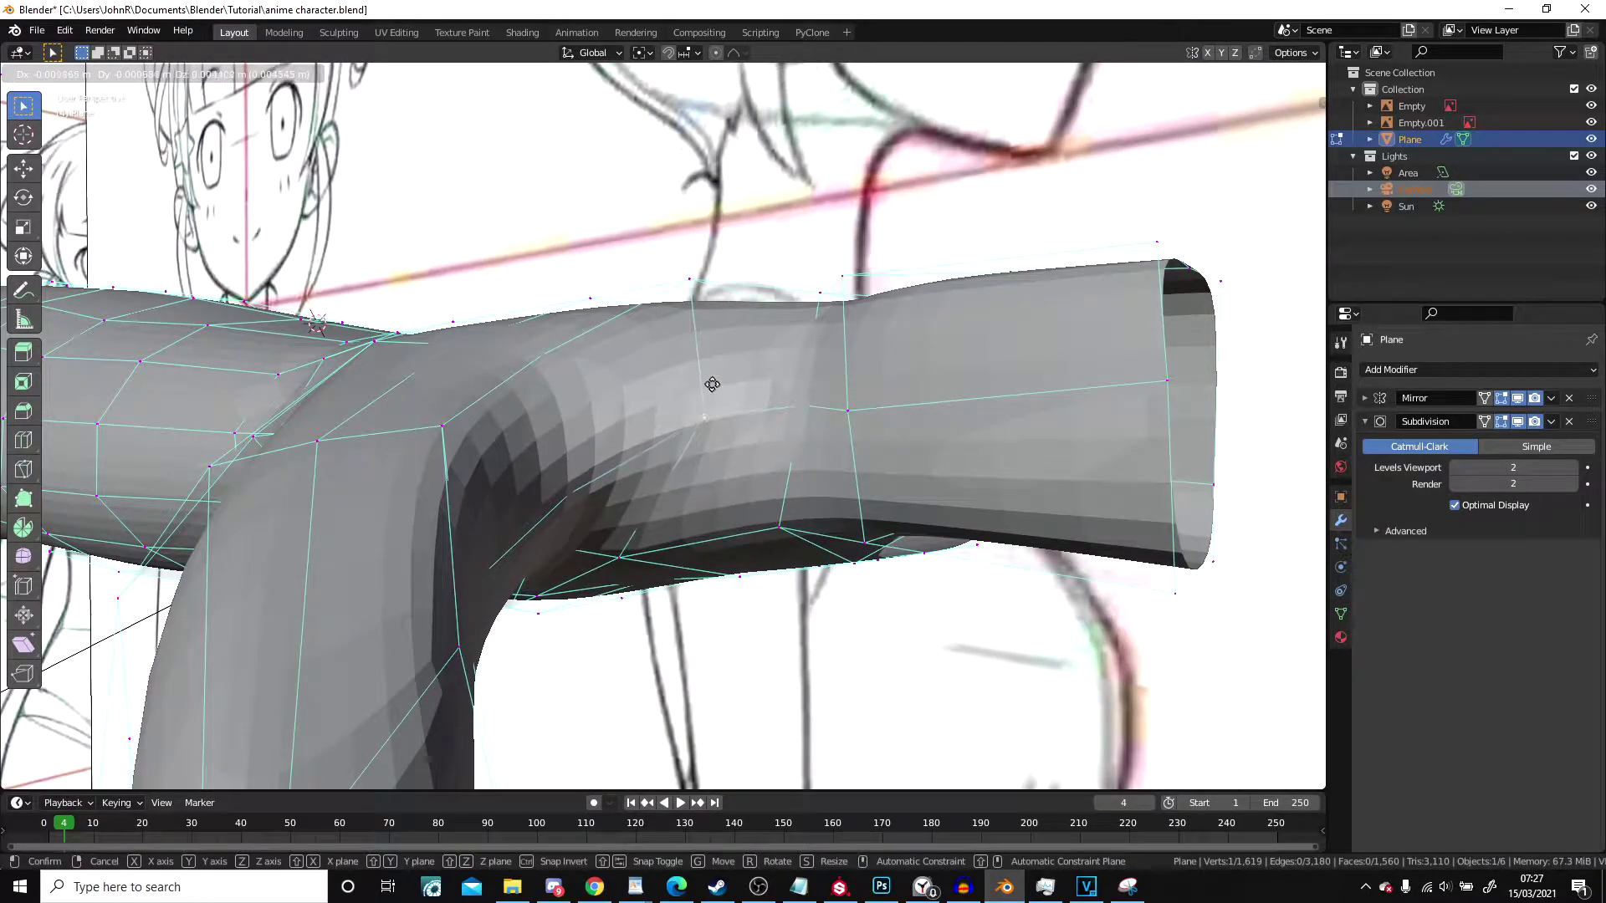
click(707, 378)
scroll(707, 380, down, 3)
middle_drag(707, 381, 758, 379)
key(g)
click(542, 414)
Step: Lower the vertex on the upper edge of the thumb where it meets the hand
key(Tab)
scroll(612, 421, up, 3)
key(Tab)
click(710, 350)
key(g)
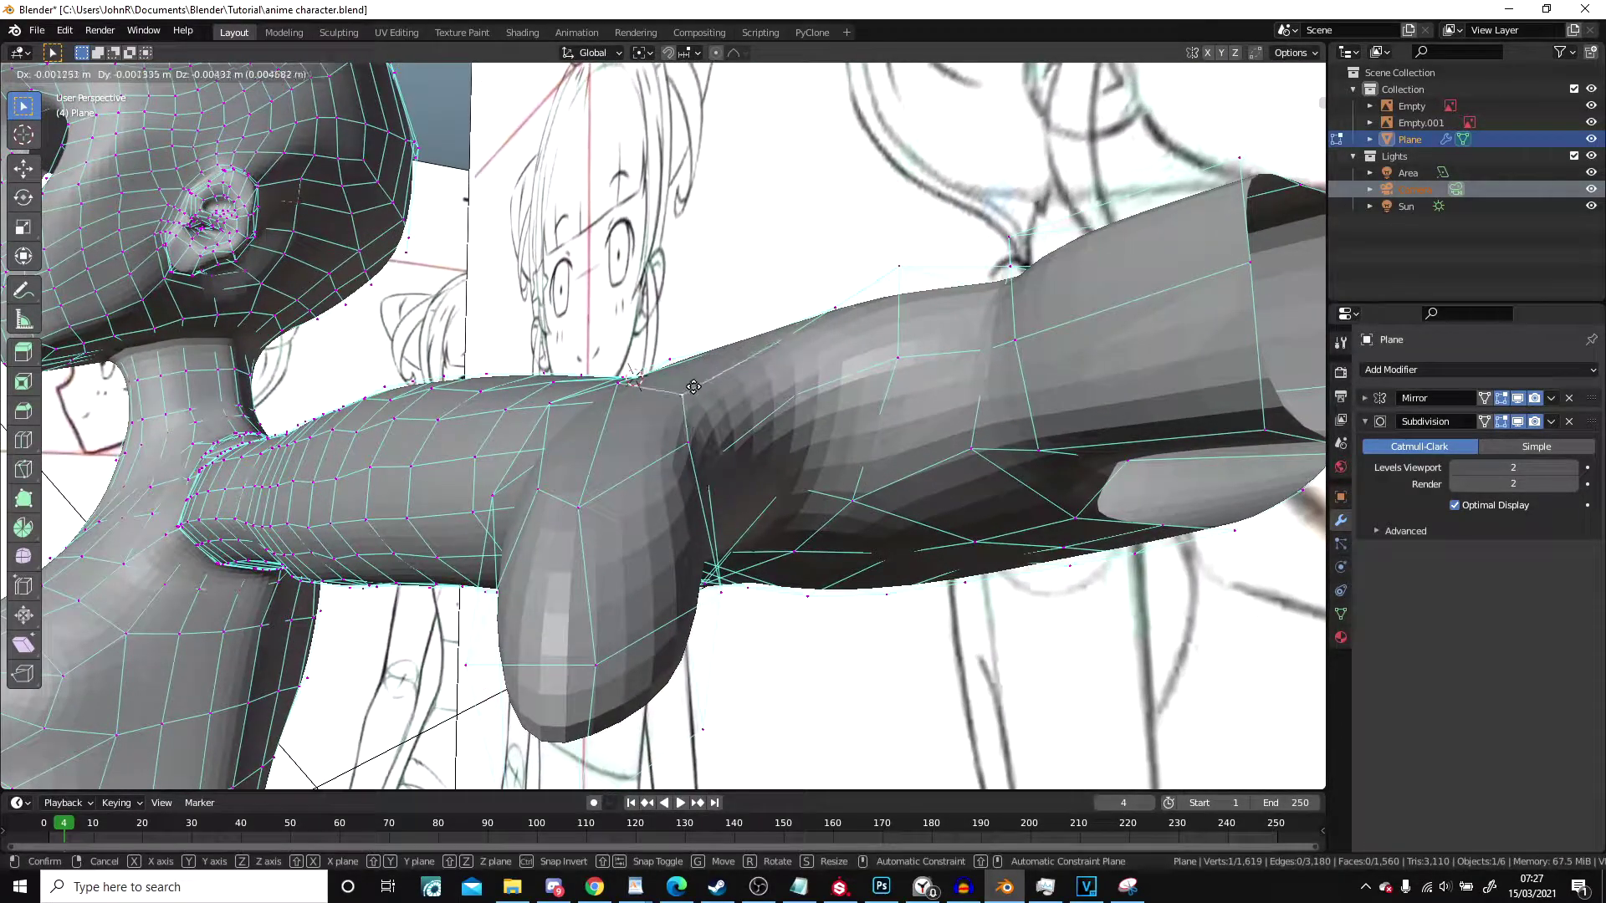
click(693, 386)
Step: Move the middle vertex on the thumb's underside to round its shape and check the hand from several angles
middle_drag(693, 387, 549, 535)
key(g)
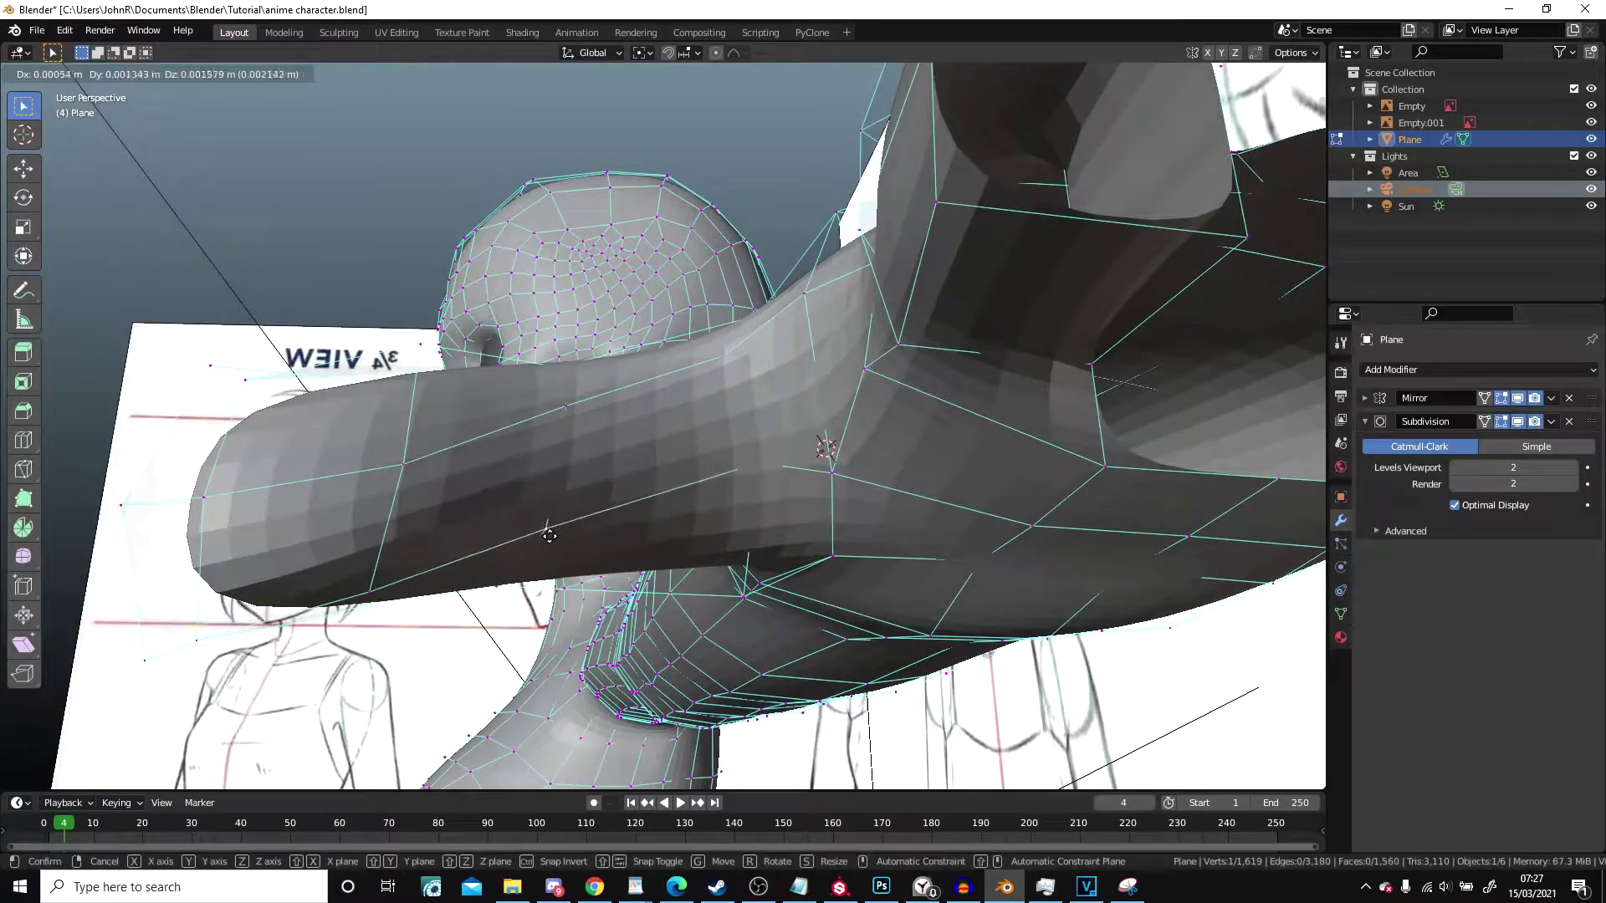
click(554, 531)
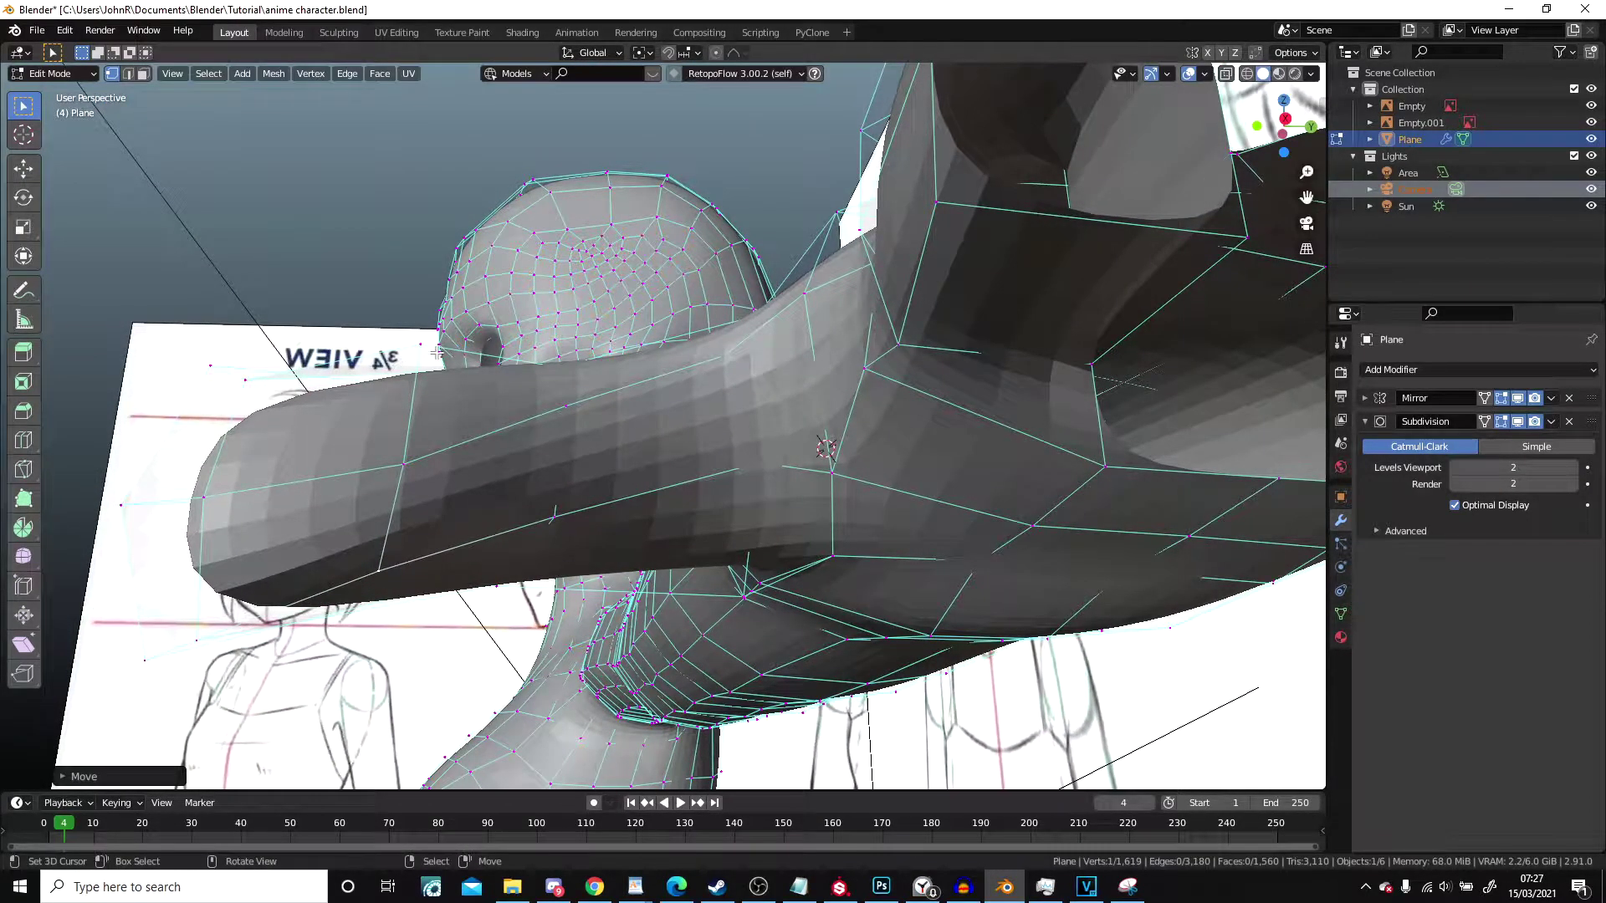
middle_drag(428, 360, 647, 547)
mouse_move(952, 484)
middle_down()
mouse_move(773, 455)
mouse_move(13, 462)
middle_up()
key(Tab)
scroll(773, 455, up, 2)
scroll(803, 455, down, 4)
scroll(666, 428, up, 4)
key(Tab)
Step: Slide a vertex near the finger base along its edge
shift+middle_drag(798, 447, 785, 341)
right_drag(775, 363, 753, 353)
key(shift+g)
key(g)
click(880, 274)
right_drag(737, 355, 719, 359)
right_drag(588, 424, 609, 391)
Step: Reposition two lower vertices on the finger's open end one at a time
middle_drag(707, 294, 552, 387)
middle_drag(651, 272, 696, 177)
middle_drag(739, 441, 452, 433)
right_click(570, 414)
key(g)
click(573, 404)
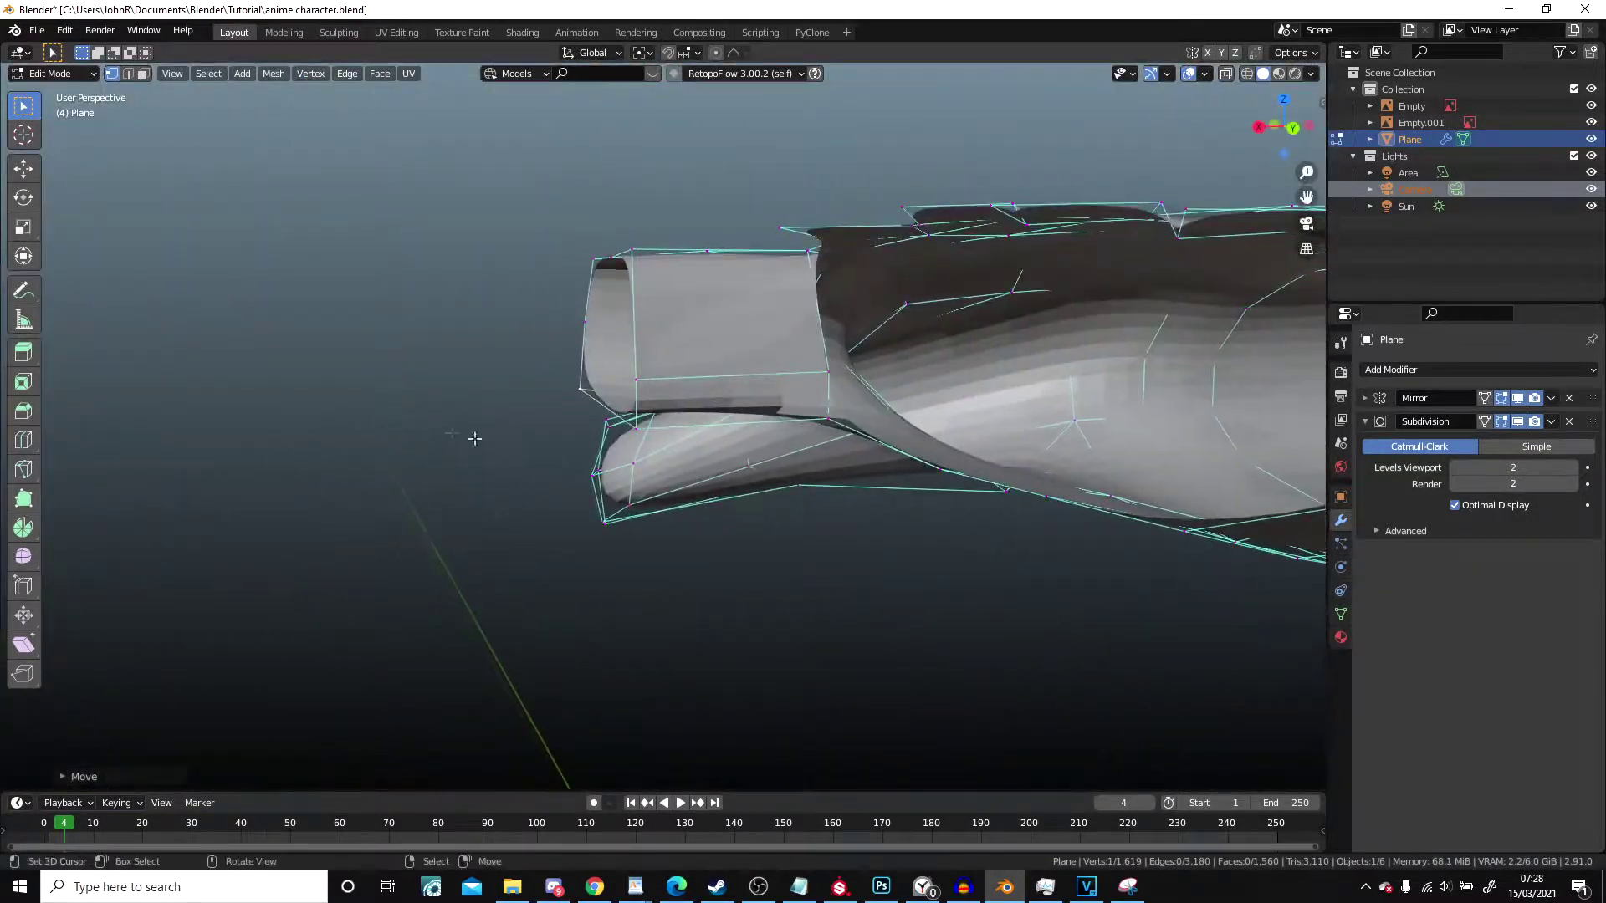
key(g)
click(639, 381)
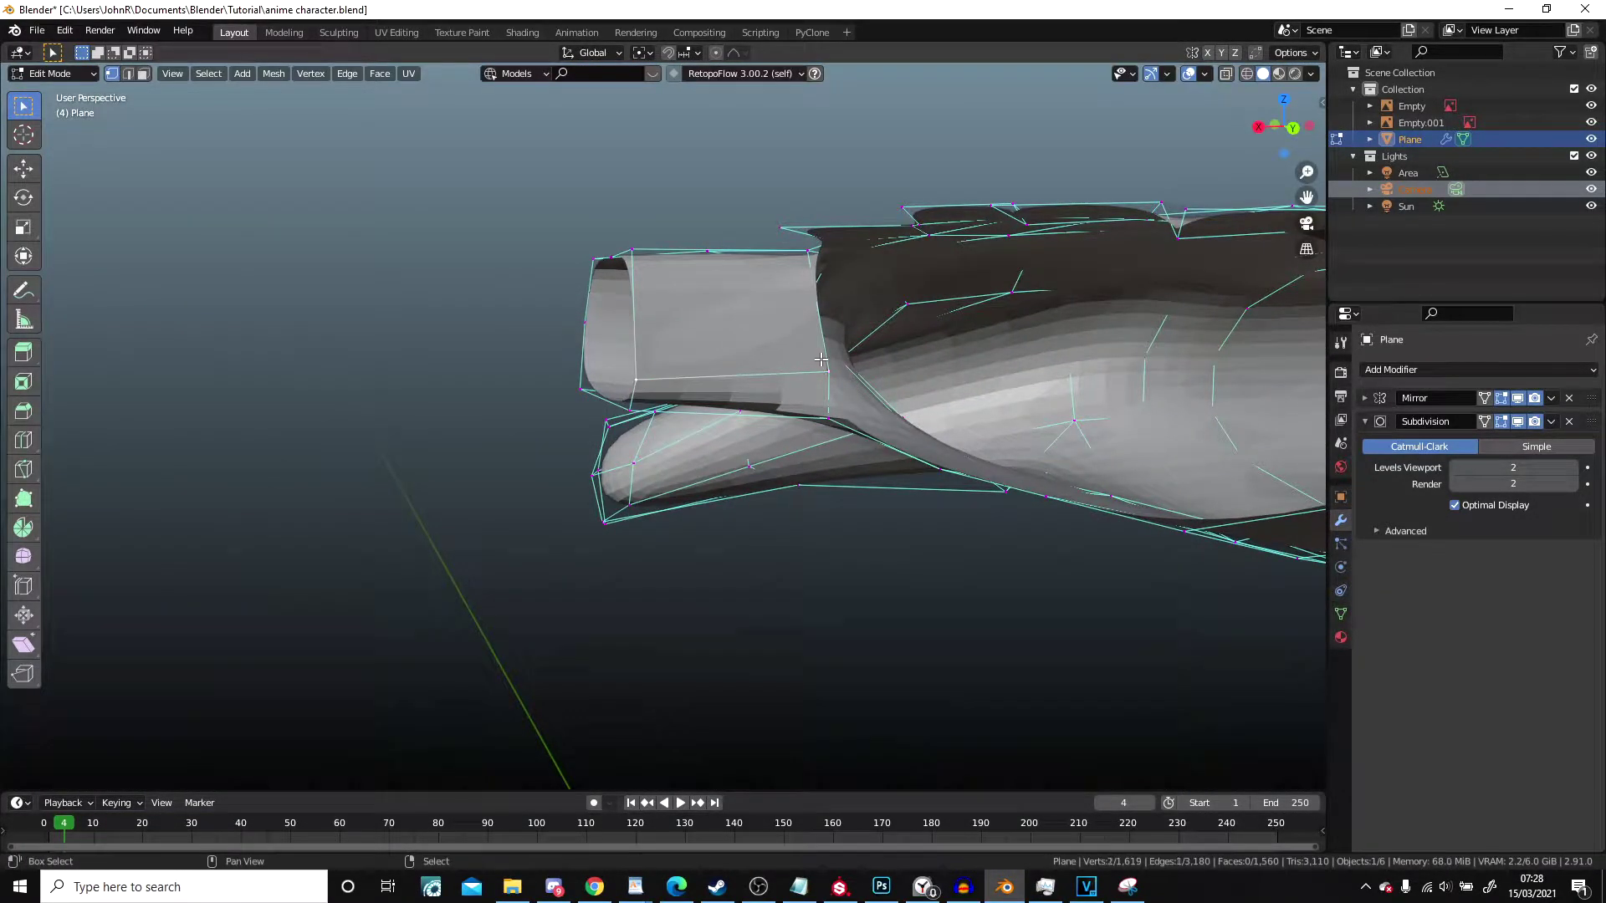
Step: Slide the lengthwise edge on the finger's inner side upward with edge slide
key(g)
key(g)
click(818, 331)
middle_drag(669, 313, 816, 280)
middle_drag(714, 260, 672, 331)
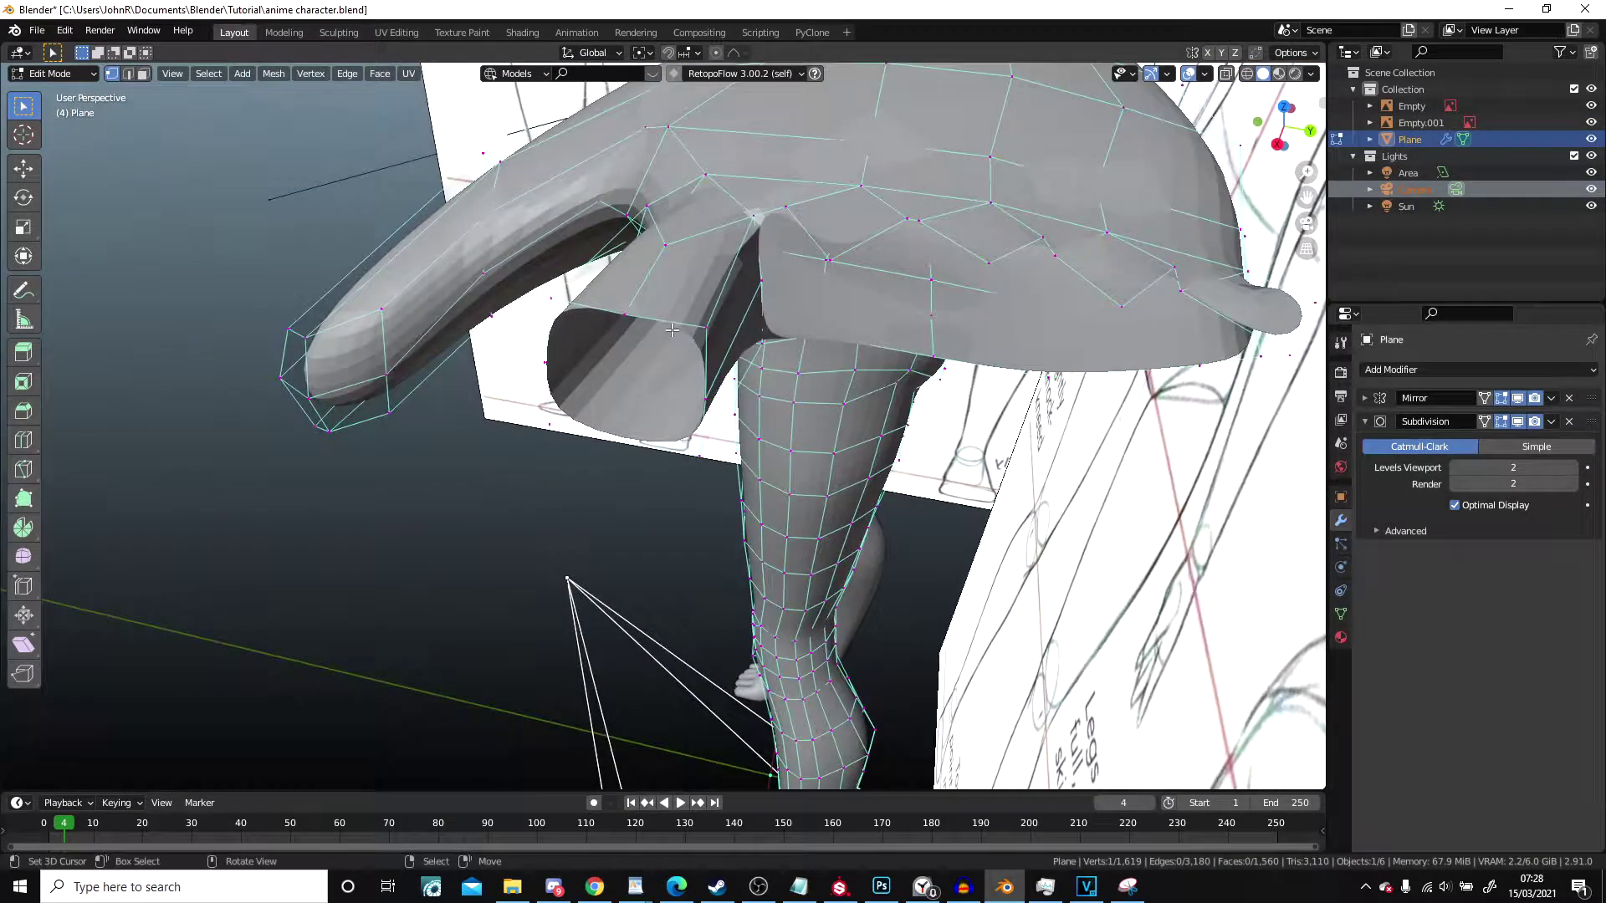
Step: Move one finger vertex along the global Z axis and shift another on the side facing the neighbouring finger
middle_drag(568, 296, 674, 303)
key(g)
key(z)
click(619, 232)
key(g)
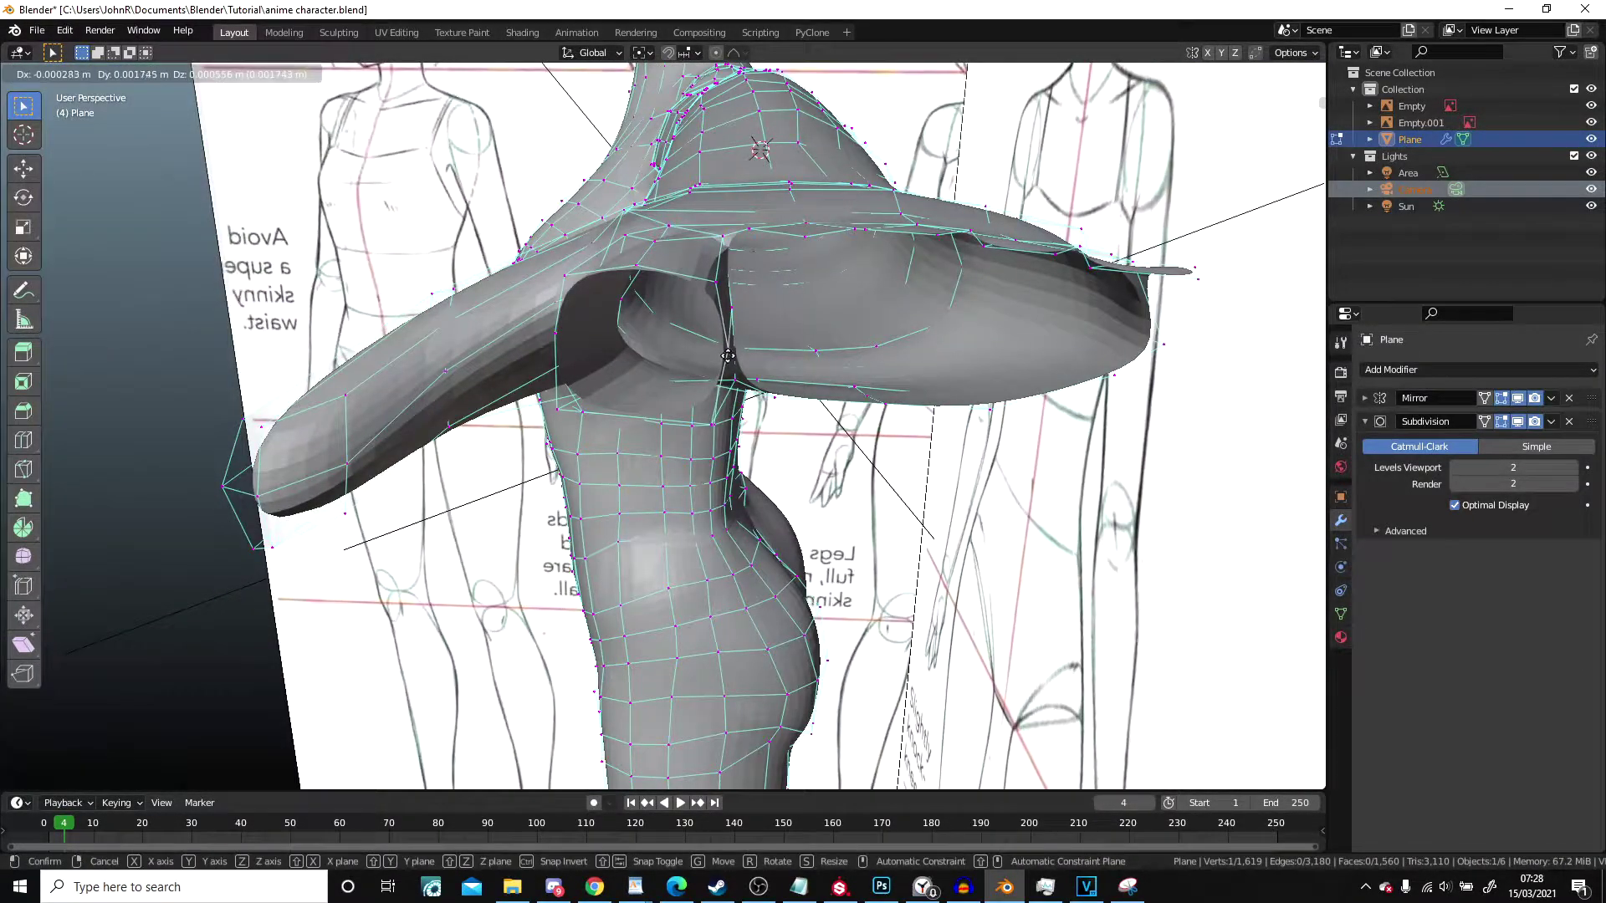
click(729, 354)
Step: Select the edge loop around the finger's open end and move it outward along the global X axis
middle_drag(731, 356, 832, 360)
alt+right_click(686, 429)
scroll(686, 429, down, 4)
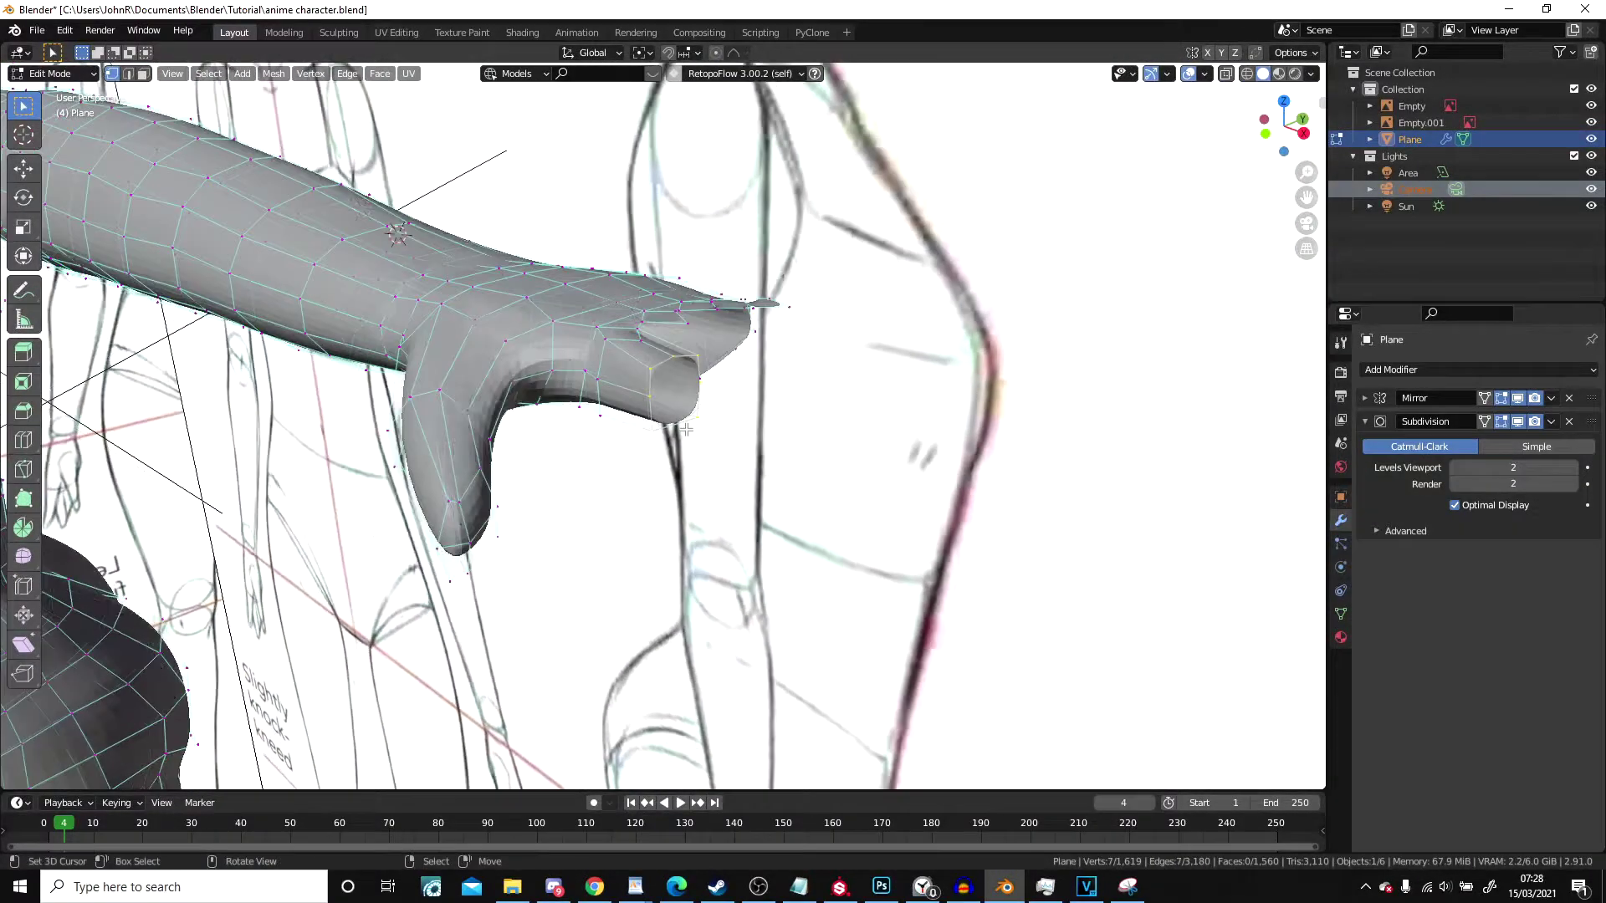
key(KP_7)
scroll(708, 448, up, 3)
key(g)
key(x)
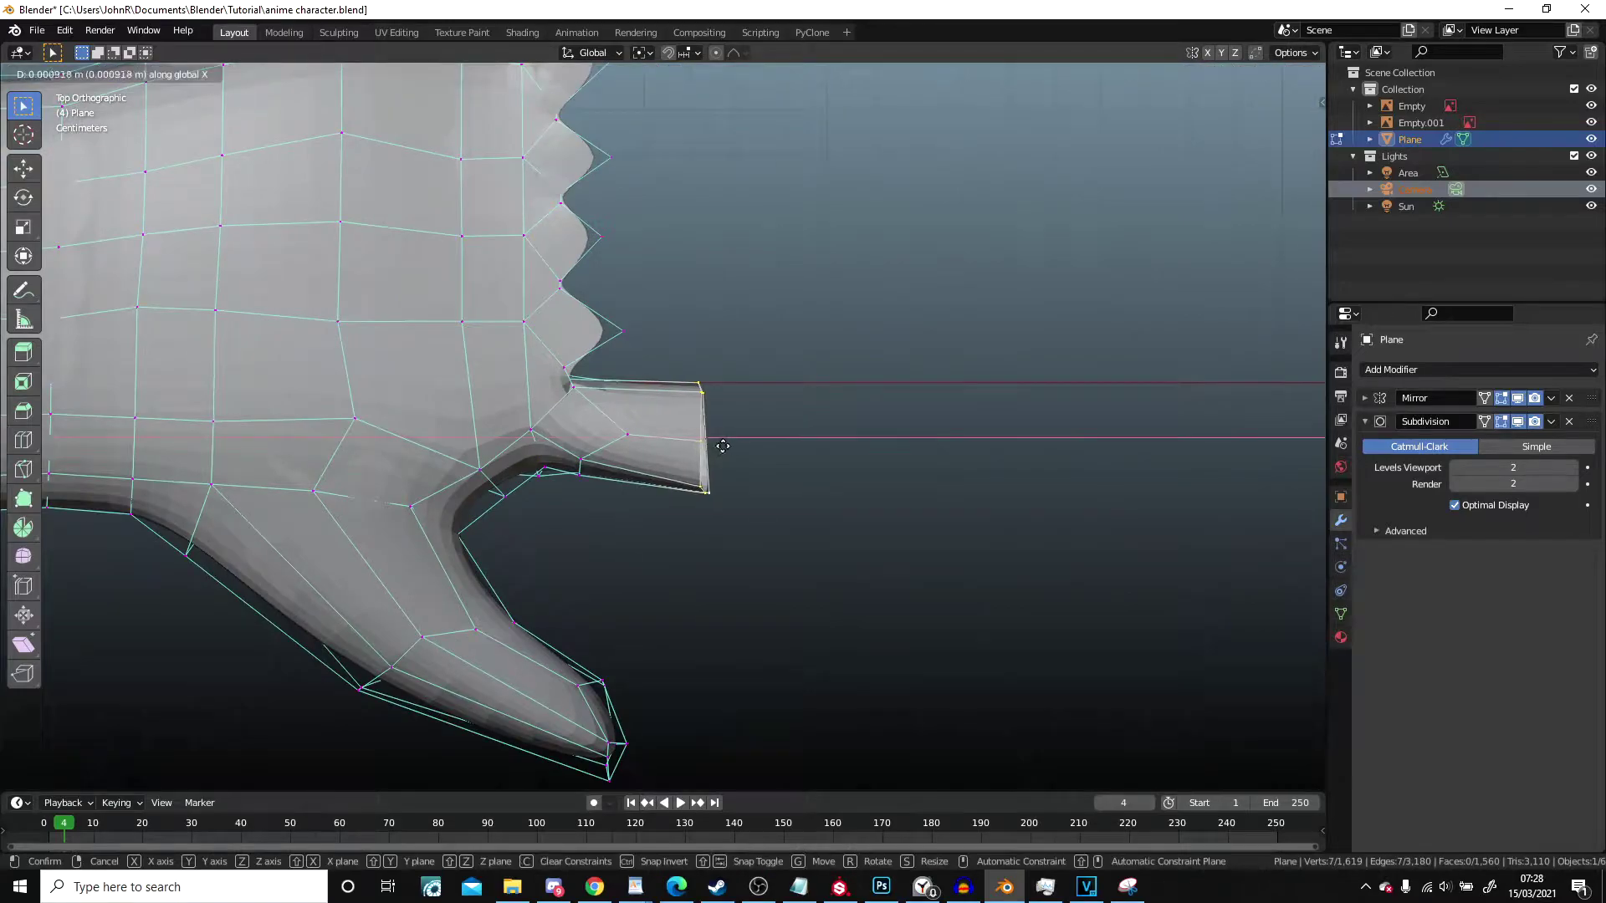
click(746, 447)
Step: Extrude the finger's open end loop outward by one segment in the top view
scroll(769, 464, down, 3)
shift+middle_drag(792, 481, 676, 444)
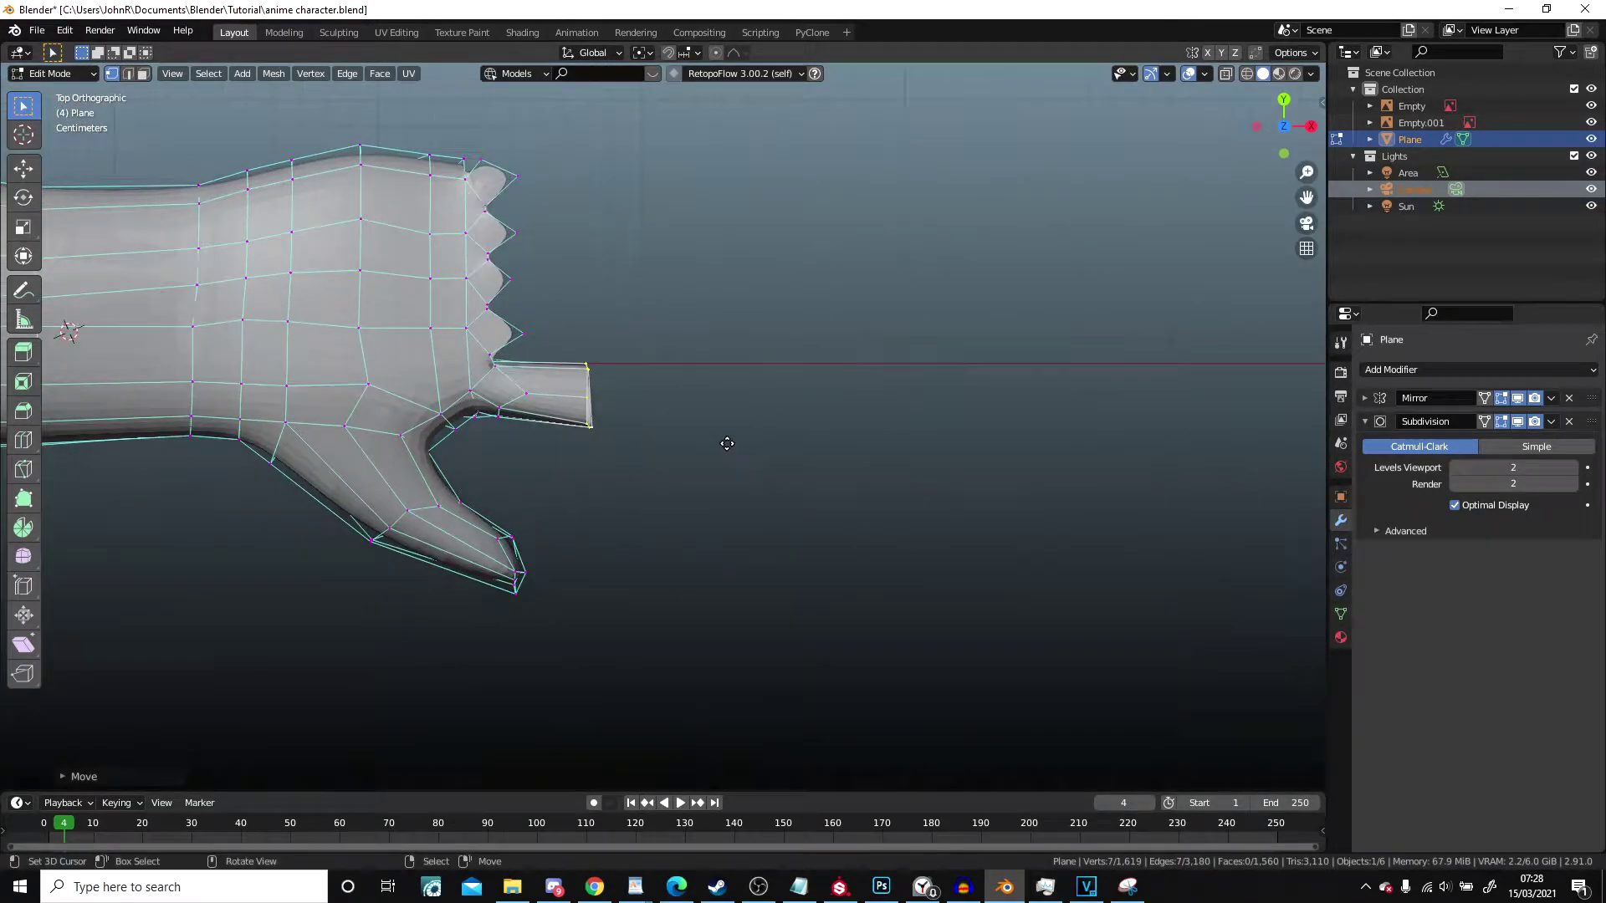
key(e)
click(780, 444)
key(e)
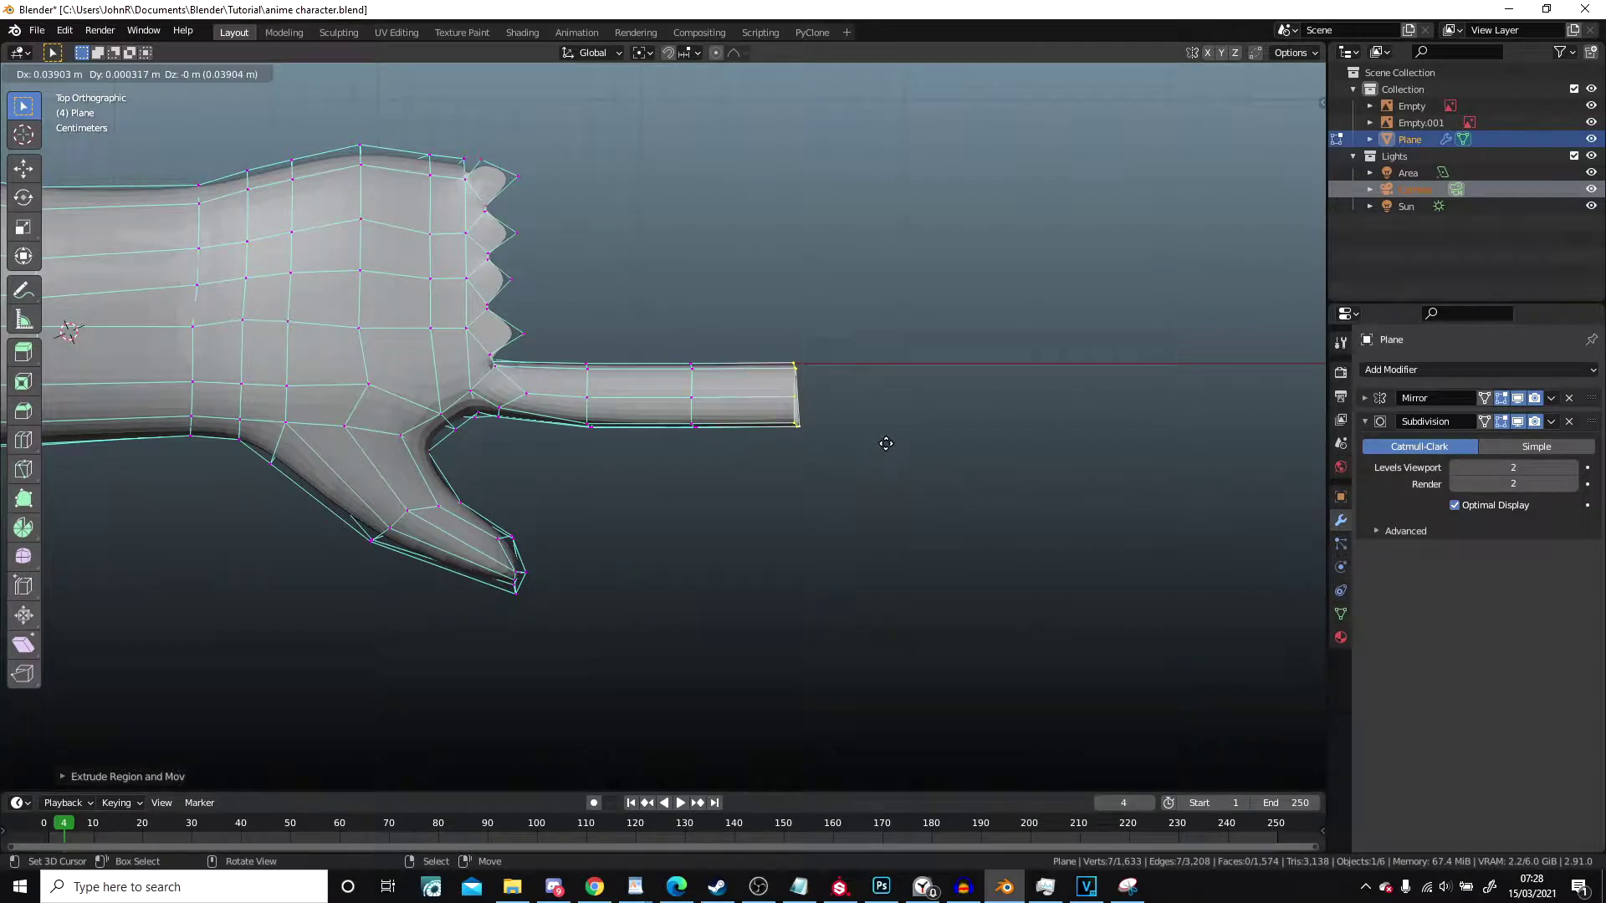
right_click(886, 444)
key(x)
click(861, 404)
Step: Edge-slide the finger's end loop back toward the hand and shift the loop behind it slightly in the same direction
scroll(700, 424, up, 2)
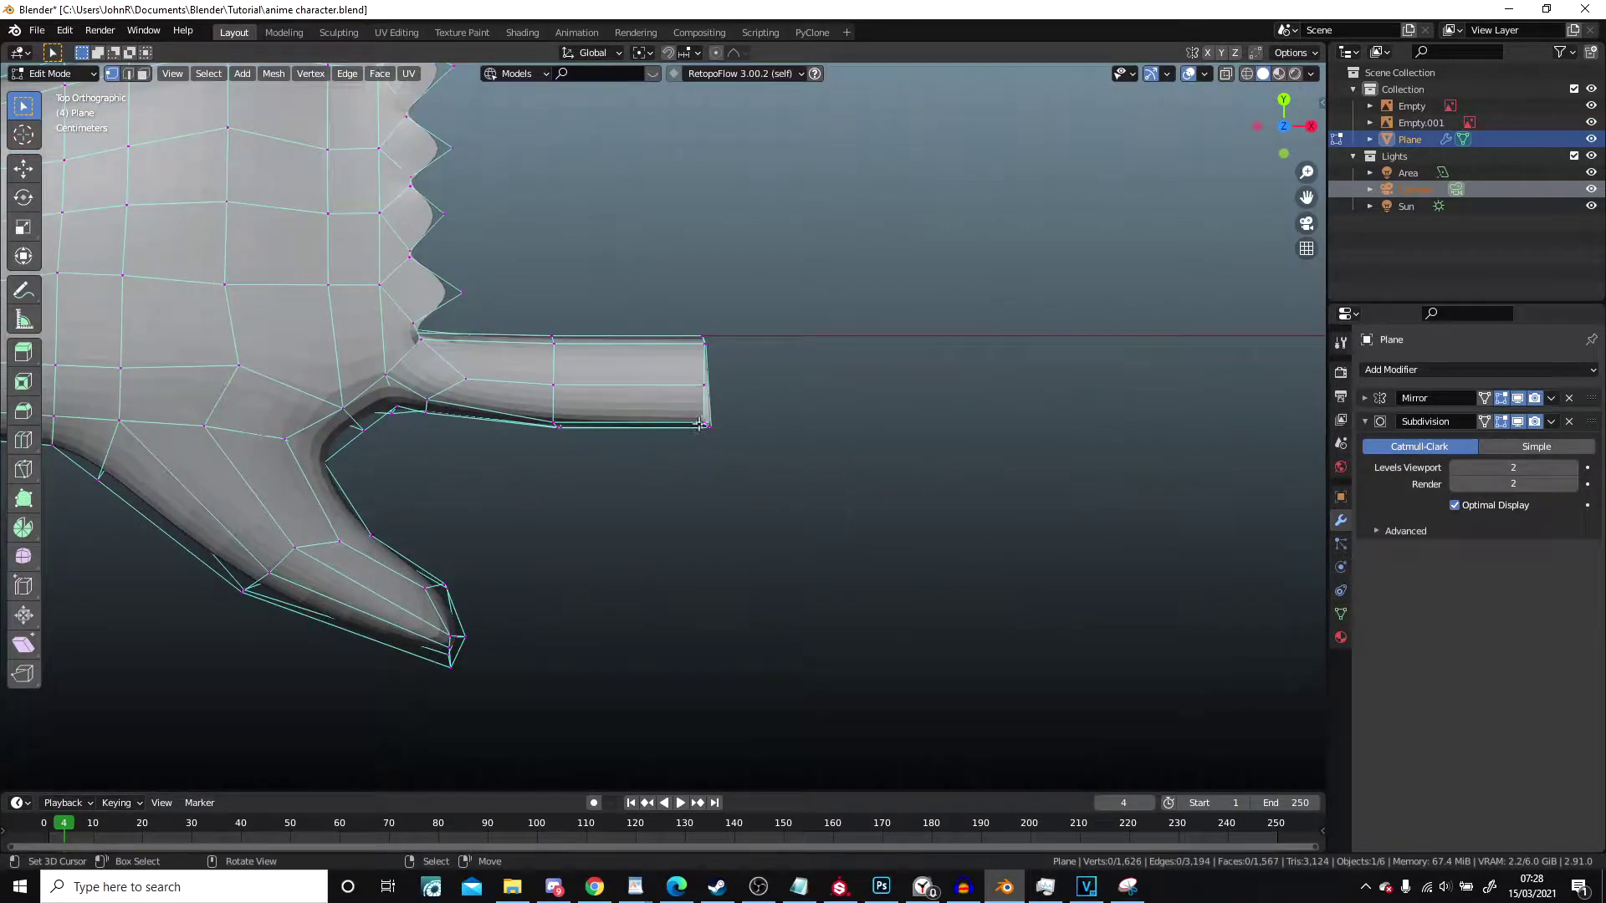
key(g)
key(g)
click(824, 470)
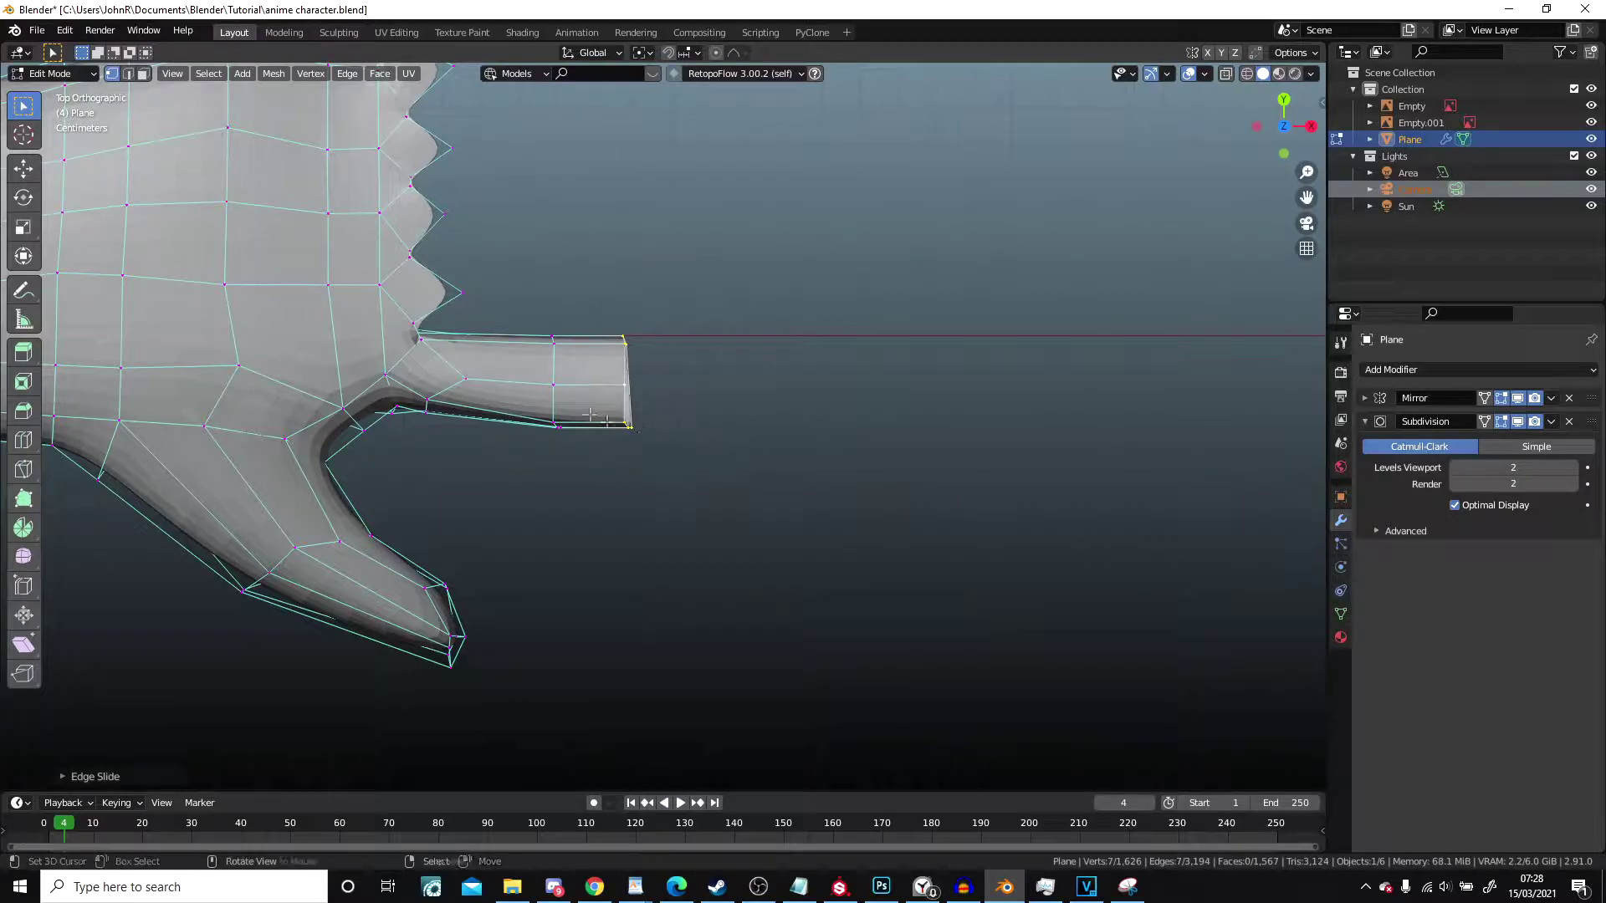
click(552, 401)
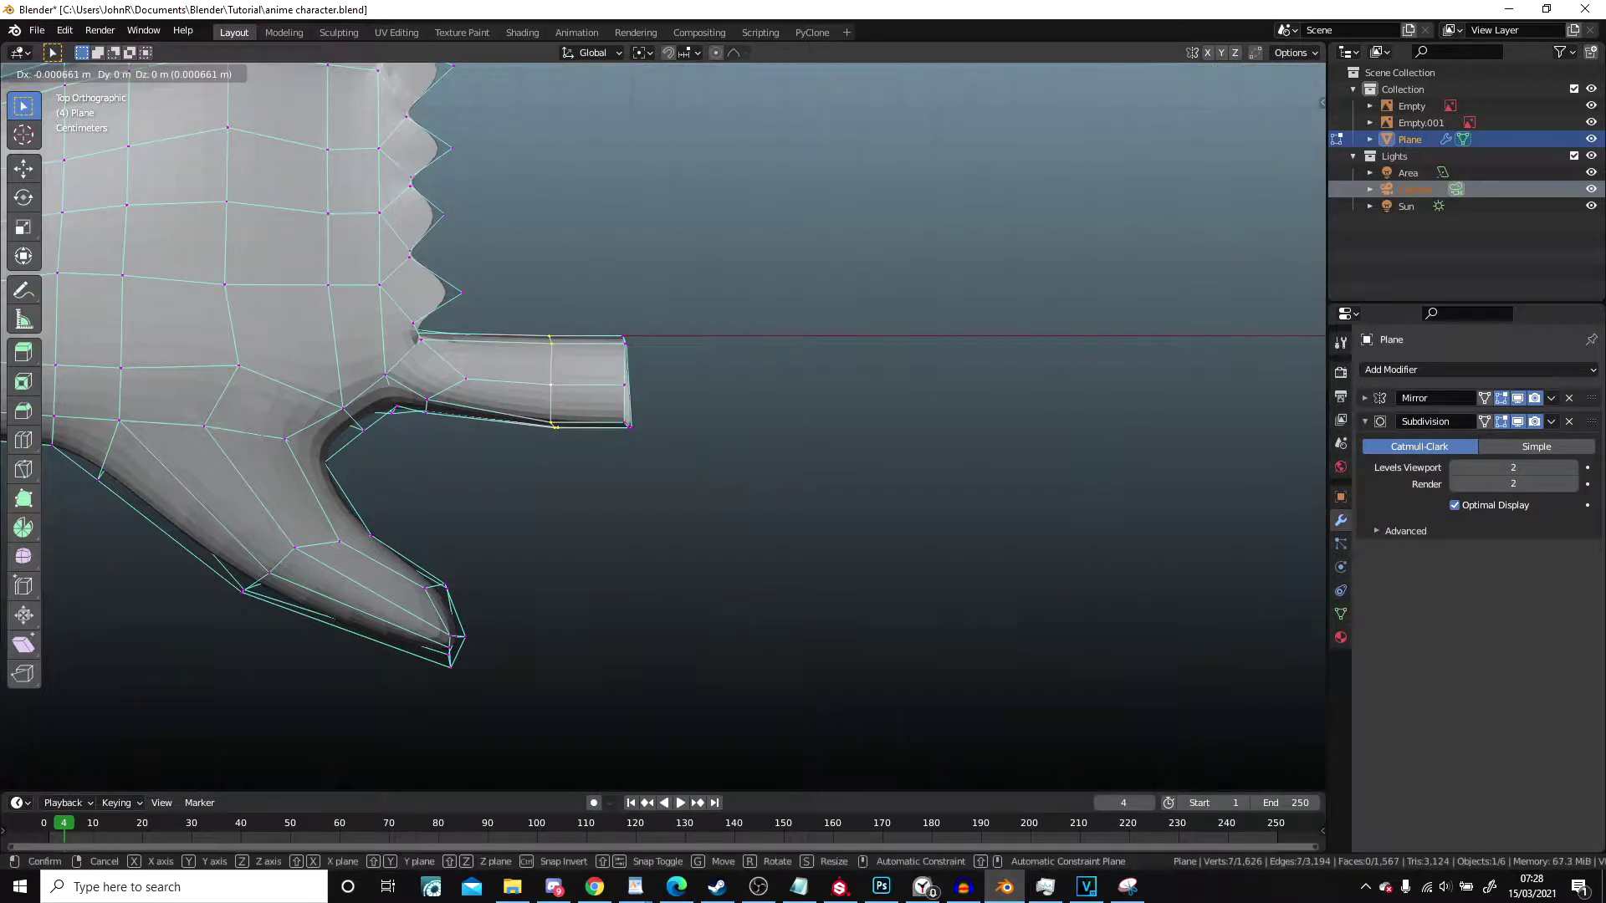
click(688, 464)
Step: Try an extra edge loop through the finger base and palm, and dissolve its edges
shift+middle_drag(395, 401, 608, 409)
click(581, 402)
click(583, 405)
scroll(586, 408, up, 3)
right_click(578, 404)
middle_drag(578, 403, 675, 607)
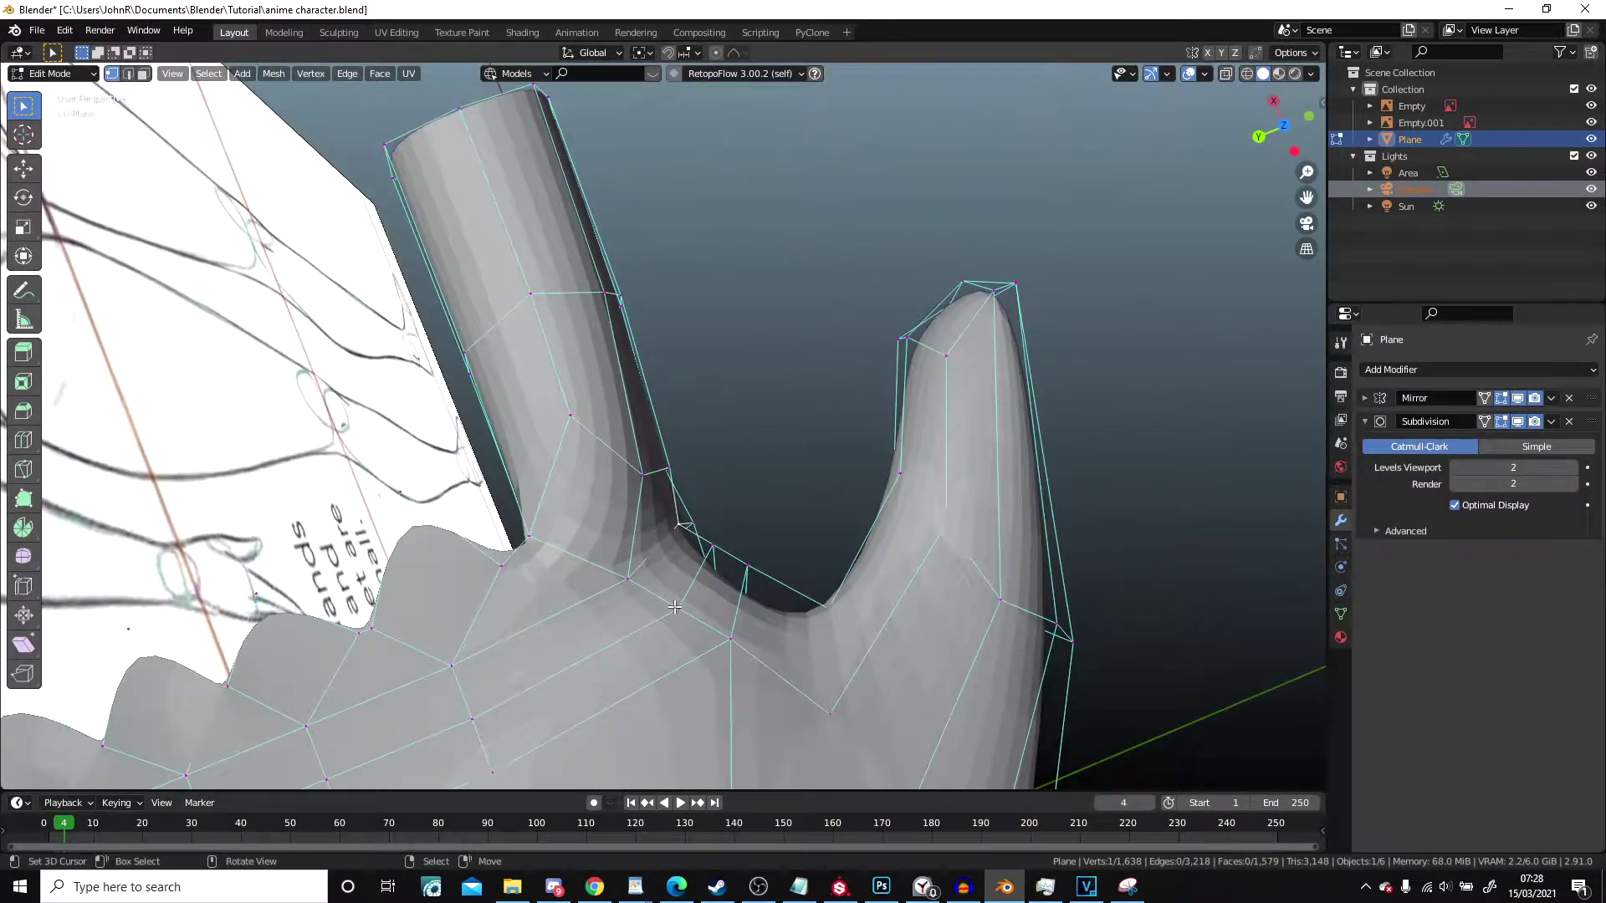
key(x)
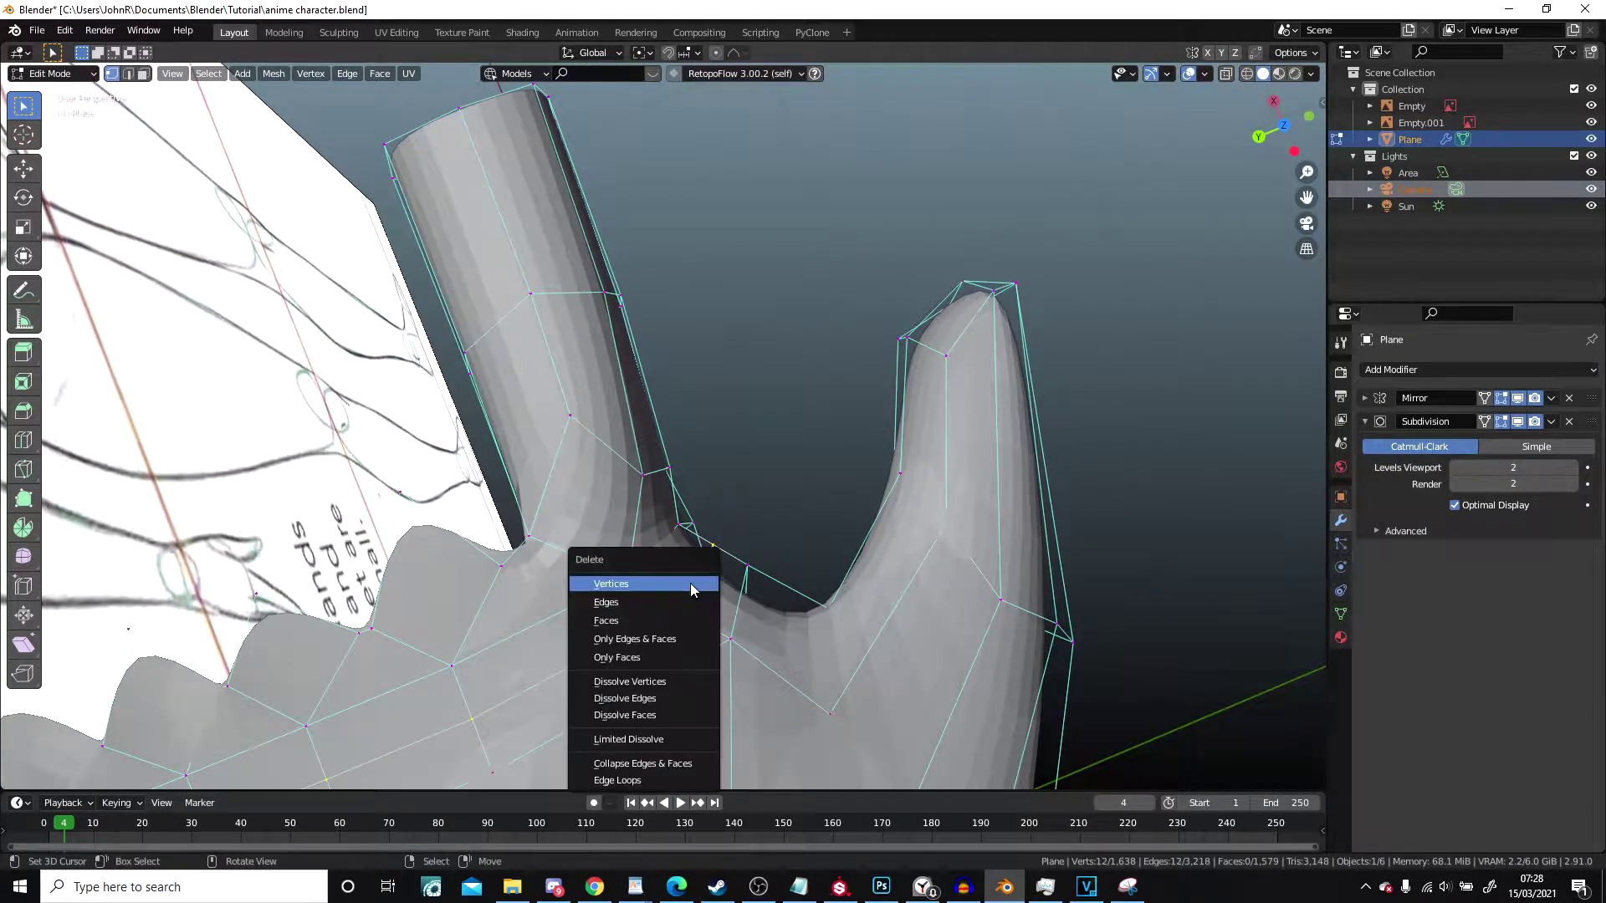
click(659, 699)
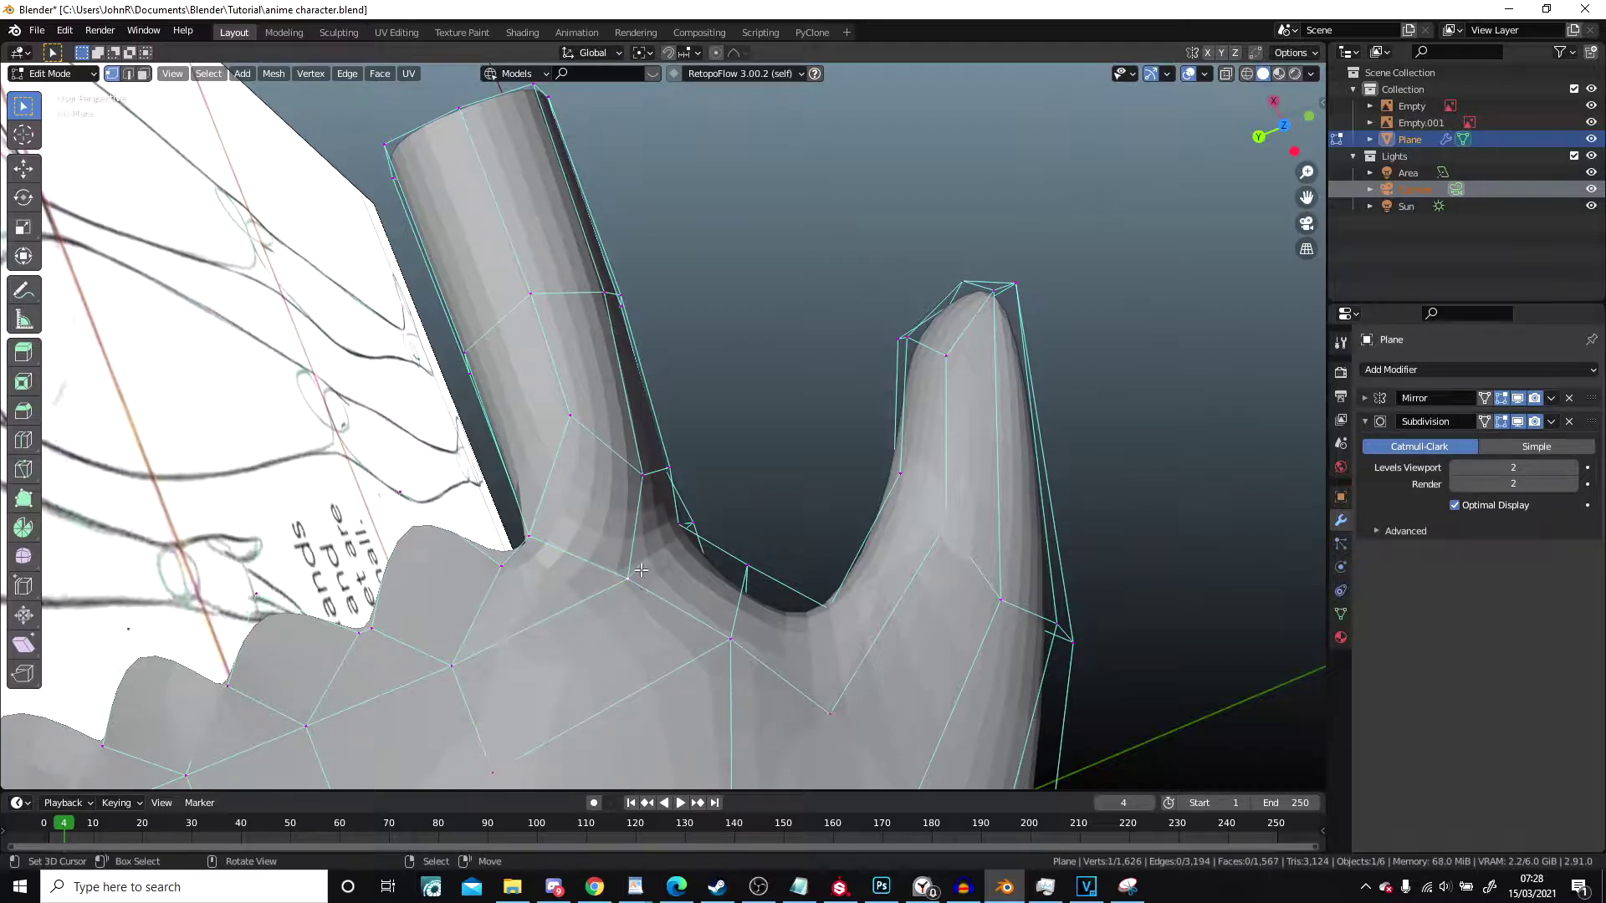
Step: Move the vertices where the finger base meets the thumb webbing outward to smooth the curve
key(g)
click(689, 532)
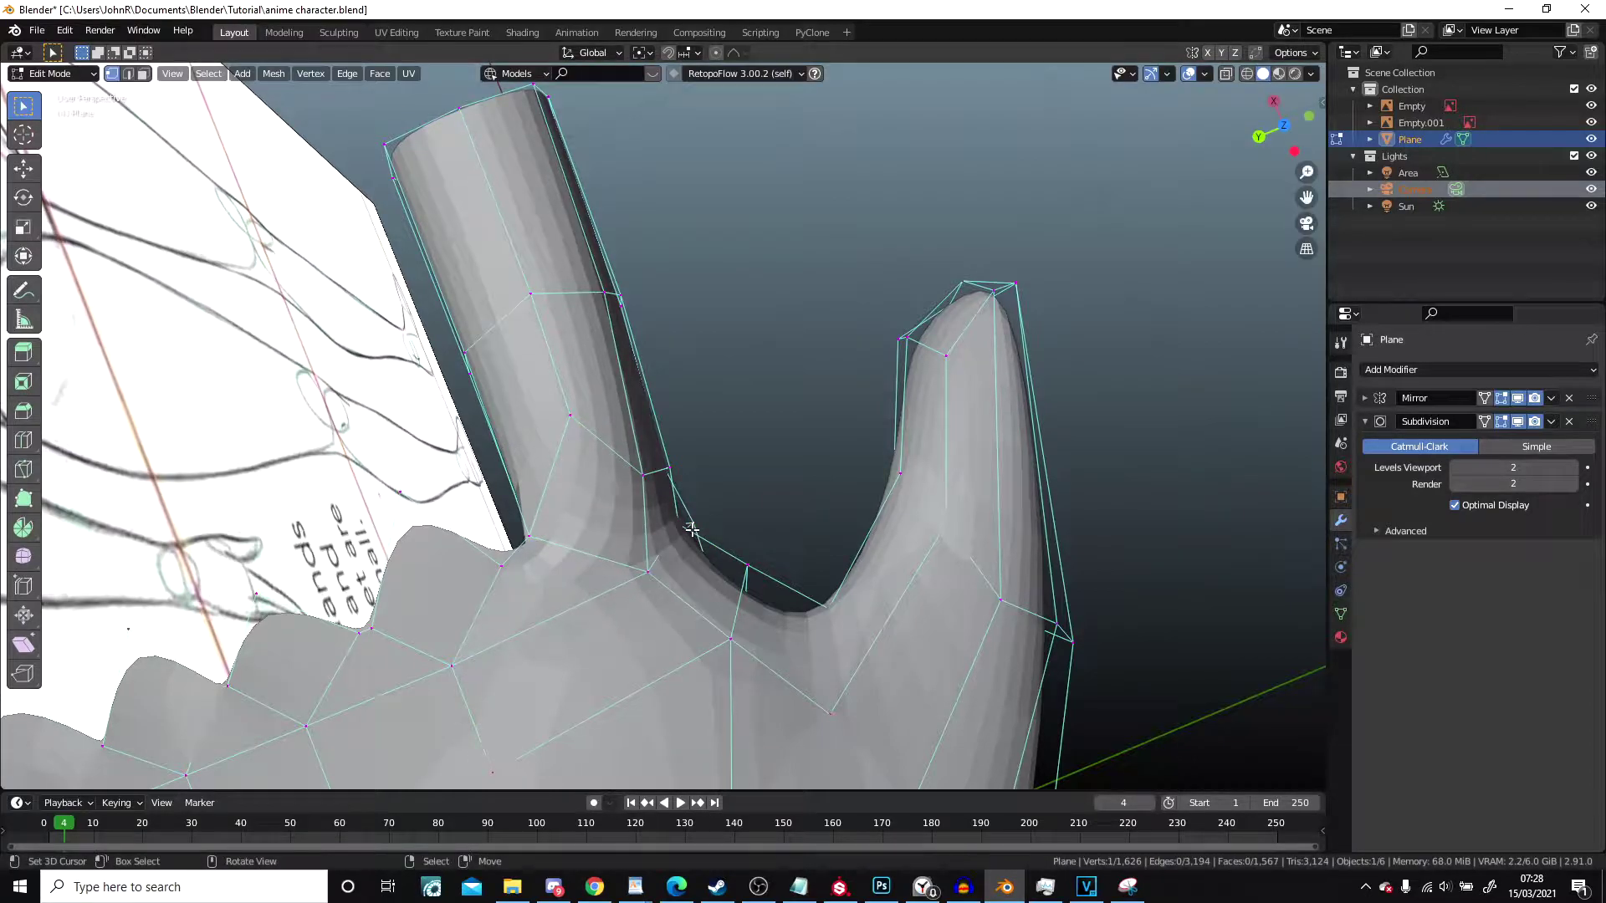
key(z)
click(612, 539)
key(z)
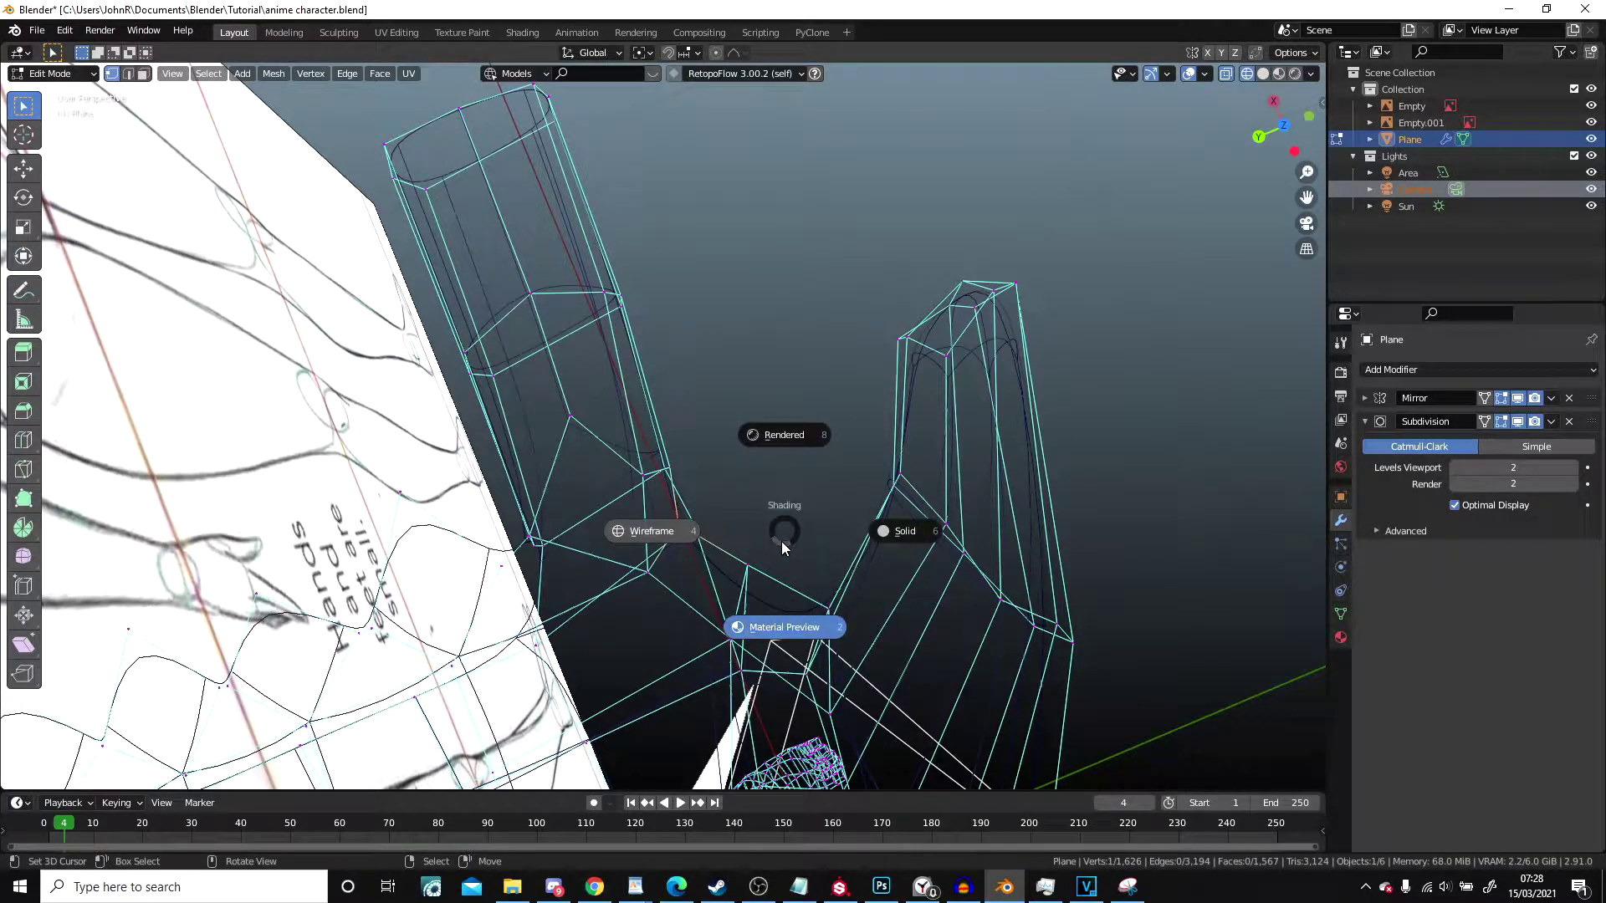
click(922, 522)
key(g)
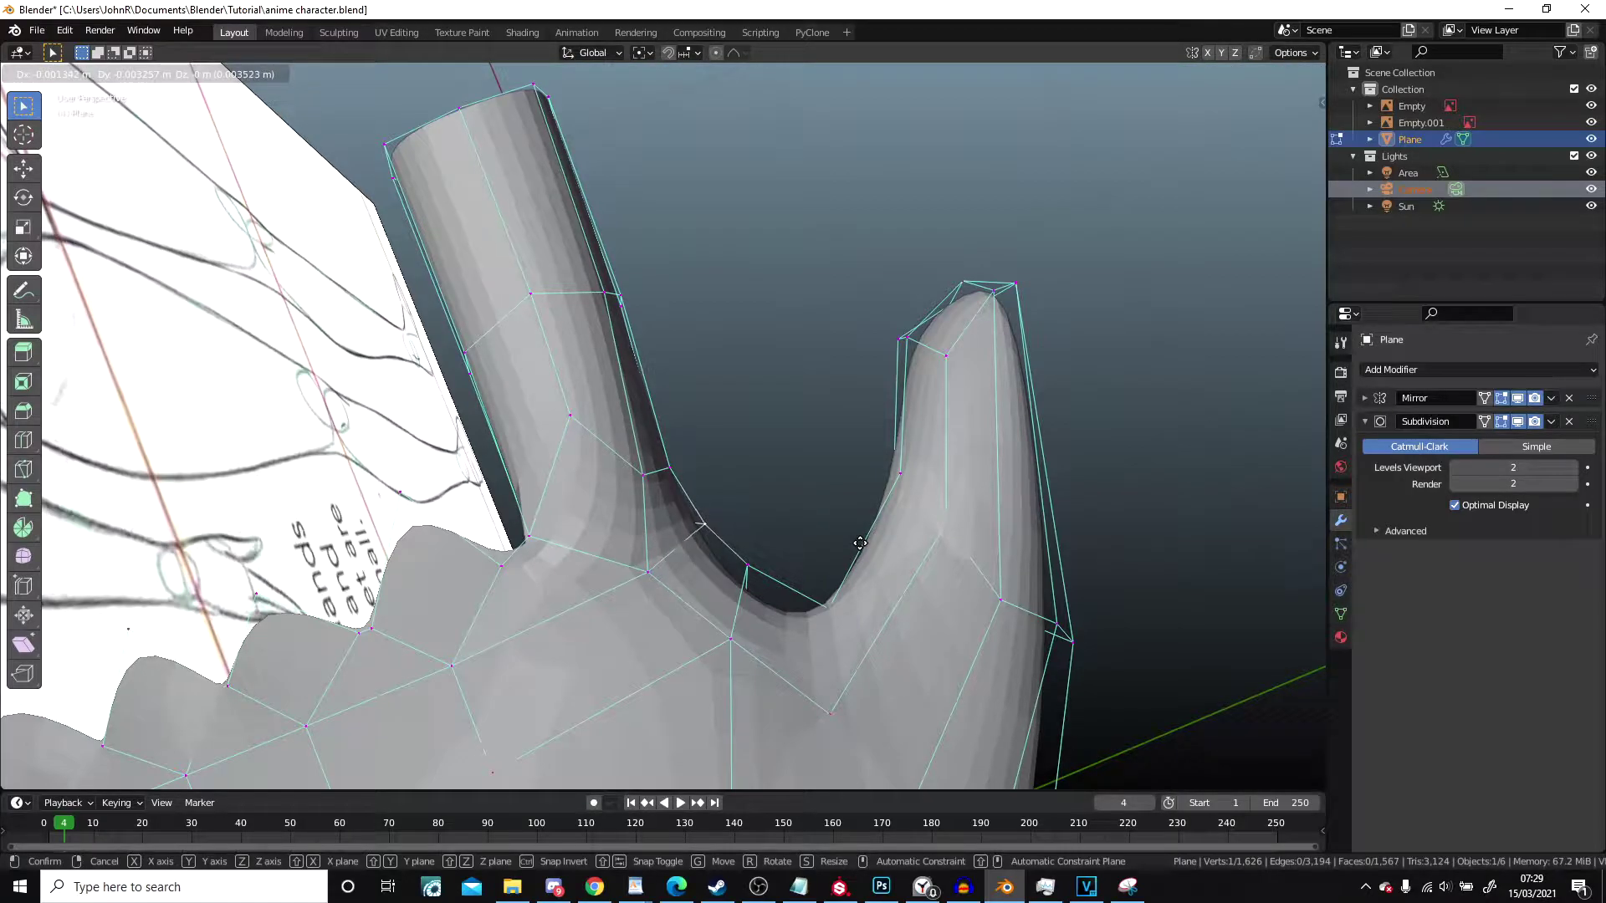
click(860, 544)
Step: Check the smoothed hand in Object Mode and reposition a vertex near the base of the finger in Edit Mode
key(Tab)
scroll(857, 530, down, 5)
middle_drag(856, 530, 685, 385)
key(Tab)
scroll(586, 401, up, 3)
shift+middle_drag(577, 401, 760, 523)
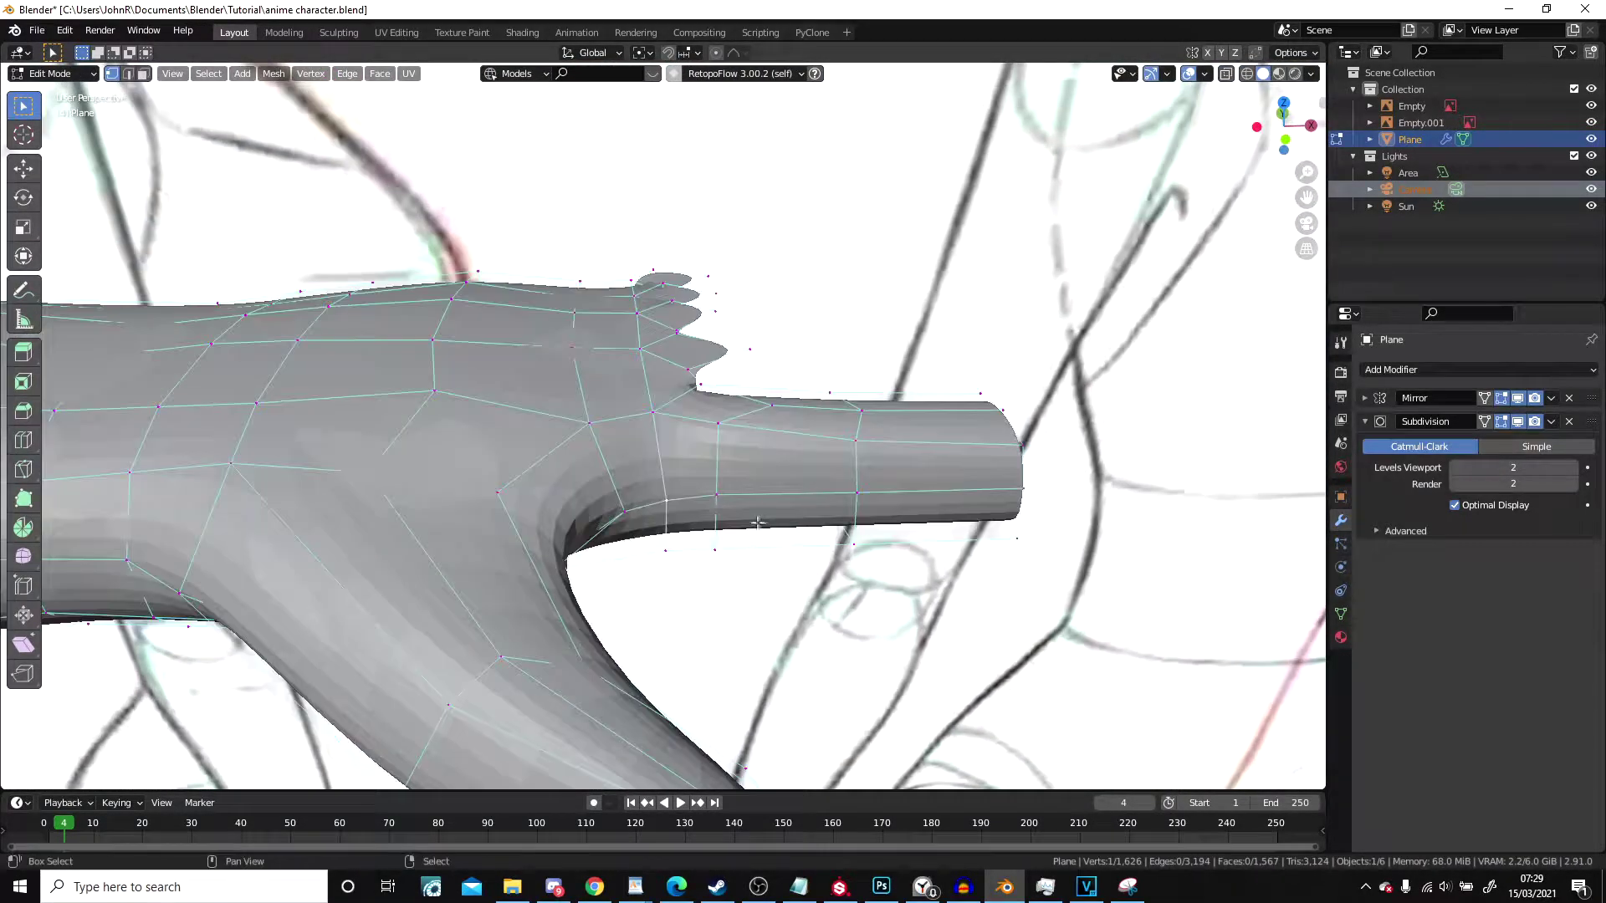
scroll(759, 523, up, 2)
right_click(754, 393)
middle_drag(755, 393, 753, 459)
key(g)
click(689, 365)
scroll(689, 365, down, 4)
scroll(702, 352, up, 4)
scroll(720, 344, down, 8)
scroll(770, 487, up, 3)
scroll(742, 478, down, 3)
scroll(745, 456, up, 7)
Step: Extrude the finger's open edge loop about 0.025 m outward in the top view and scale the new end loop
click(128, 75)
shift+middle_drag(456, 326, 689, 321)
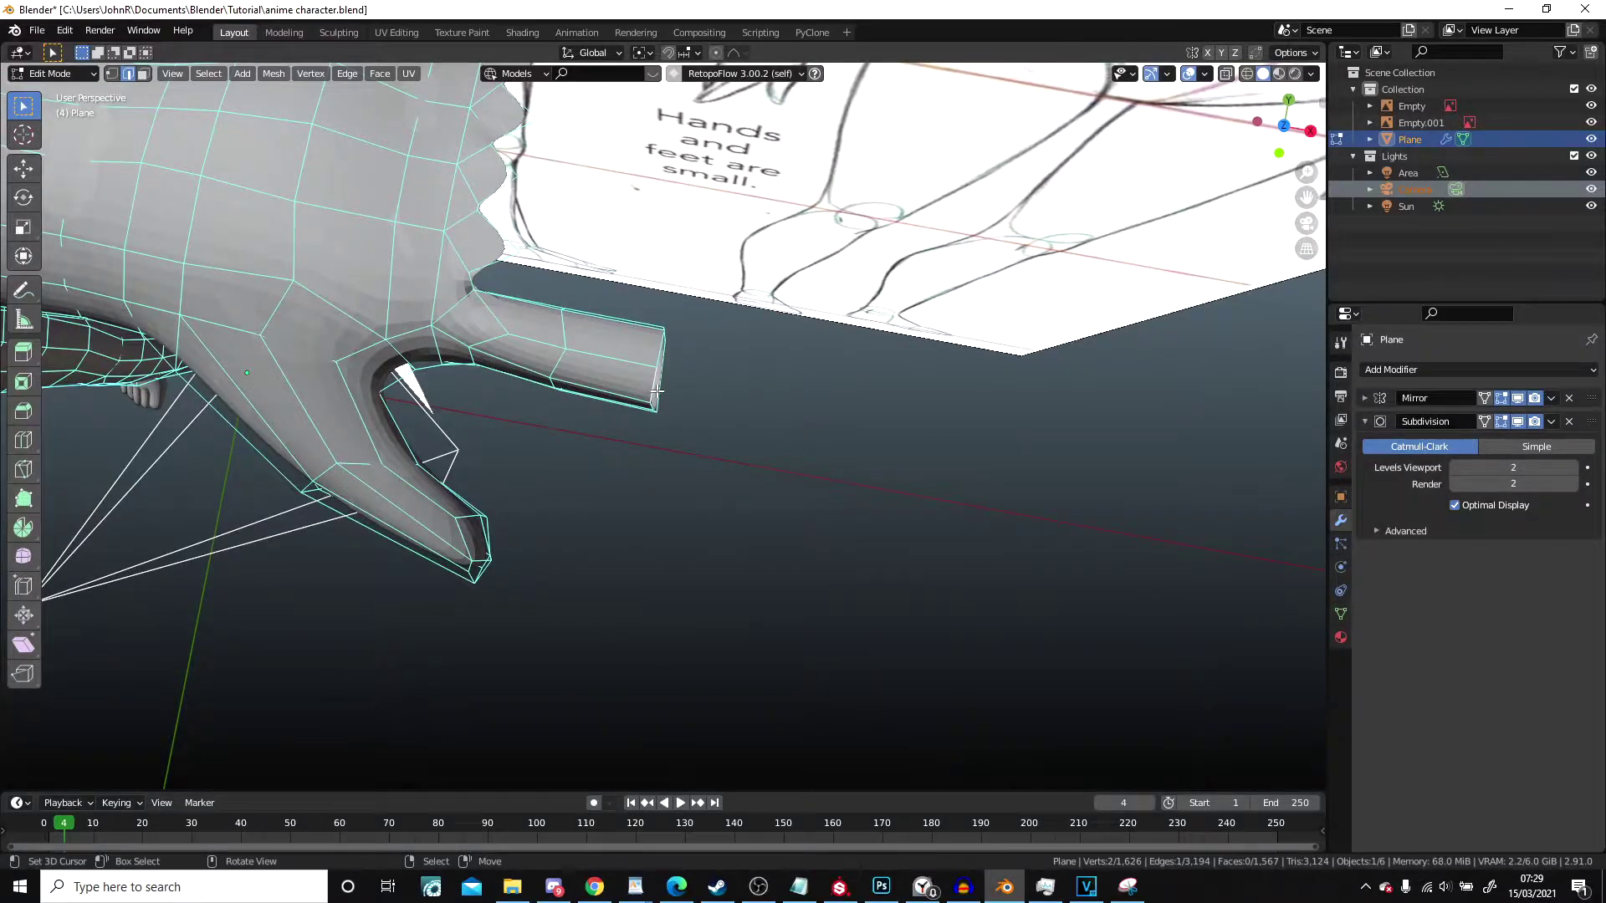
key(KP_7)
scroll(658, 378, up, 4)
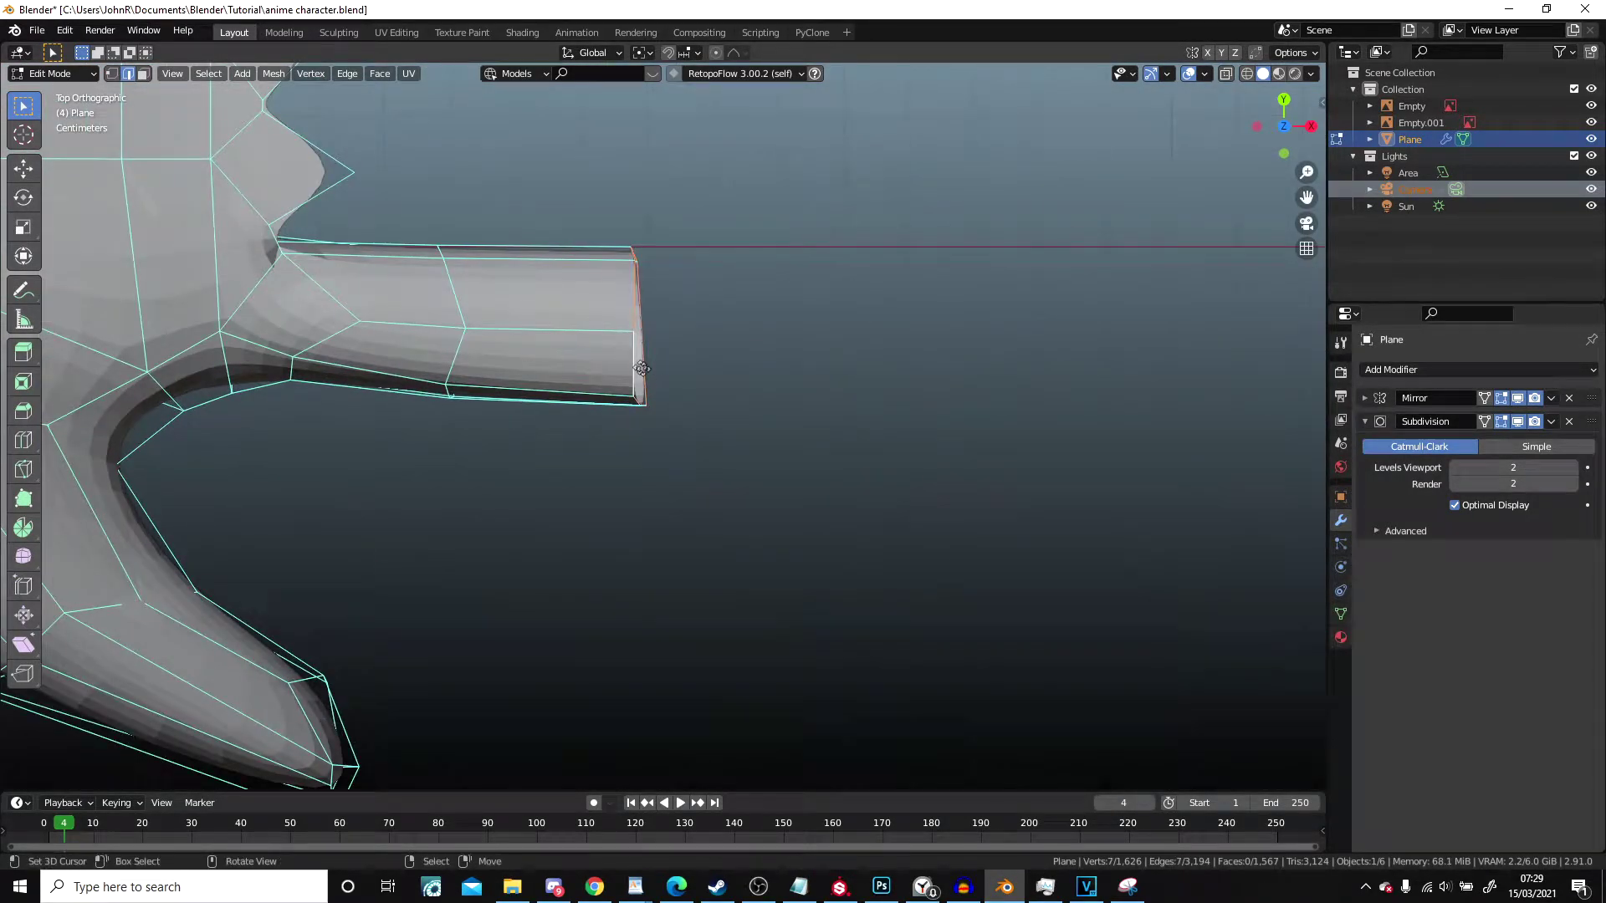
key(e)
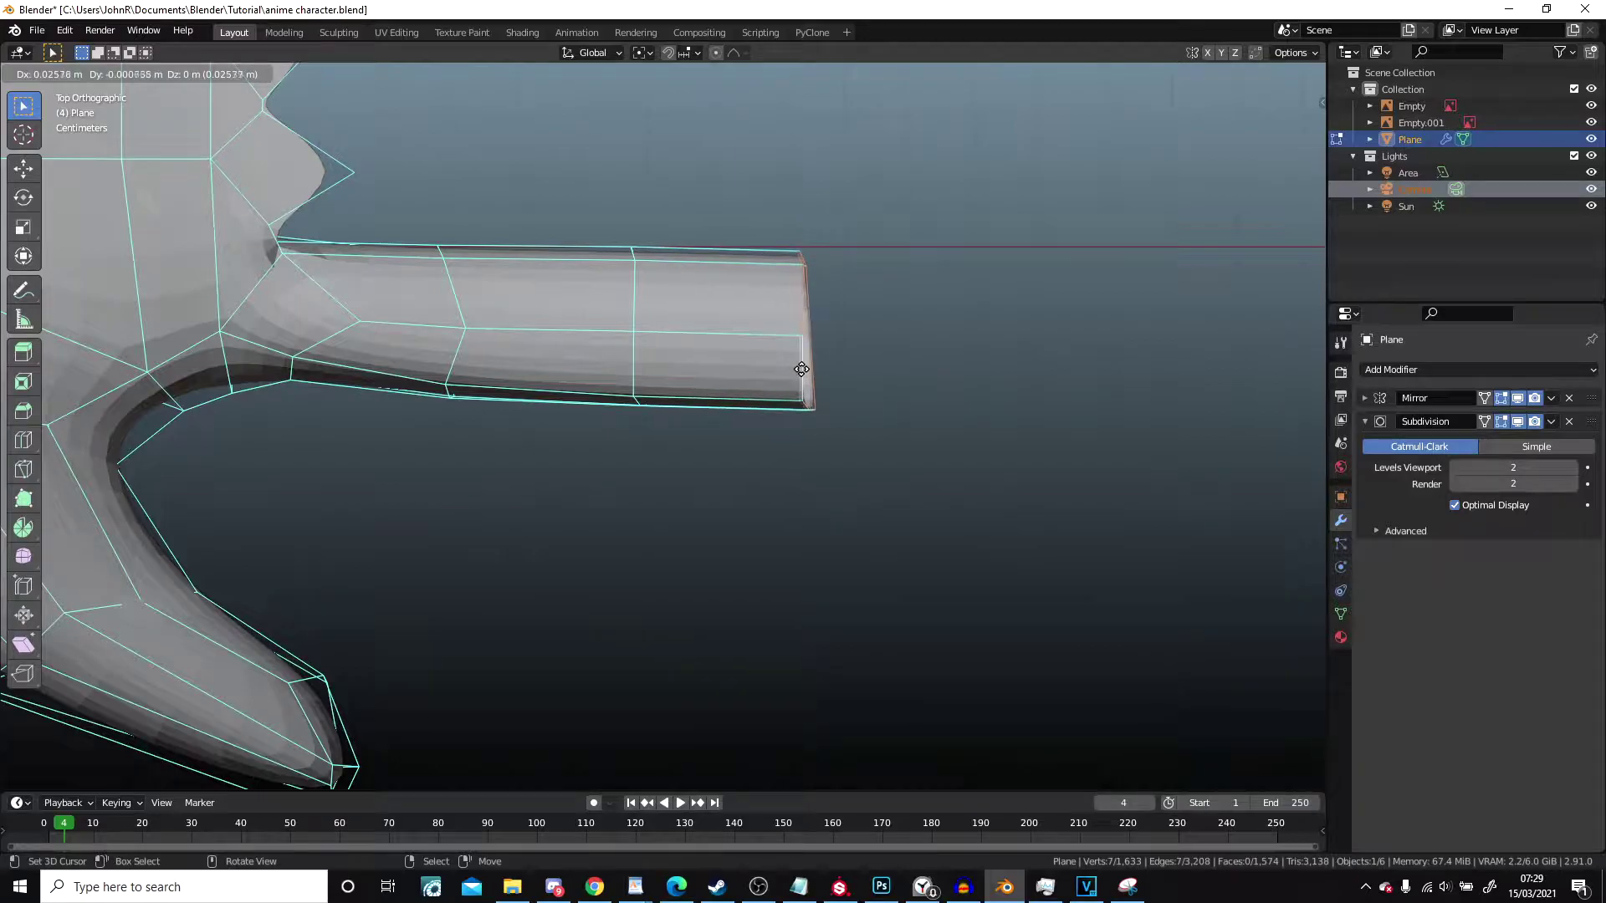
click(807, 370)
key(s)
click(1046, 417)
Step: Try to close the finger's open end with Grid Fill
middle_drag(1046, 416, 731, 243)
key(F3)
text(gri)
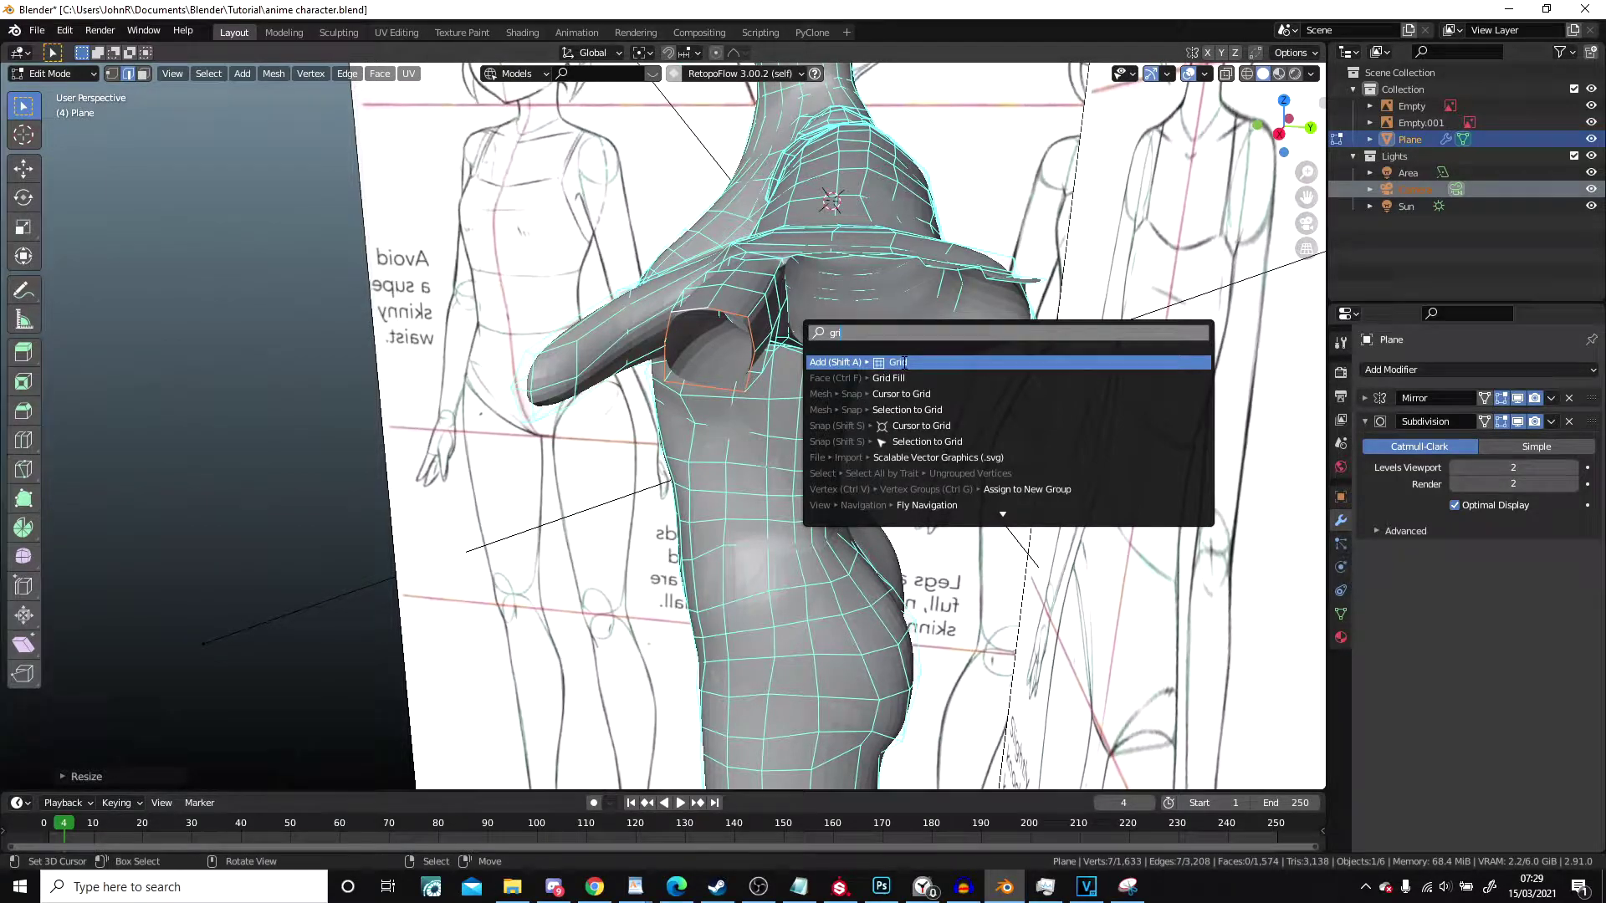
click(899, 378)
middle_drag(850, 376, 878, 418)
scroll(811, 488, up, 5)
middle_drag(811, 487, 749, 477)
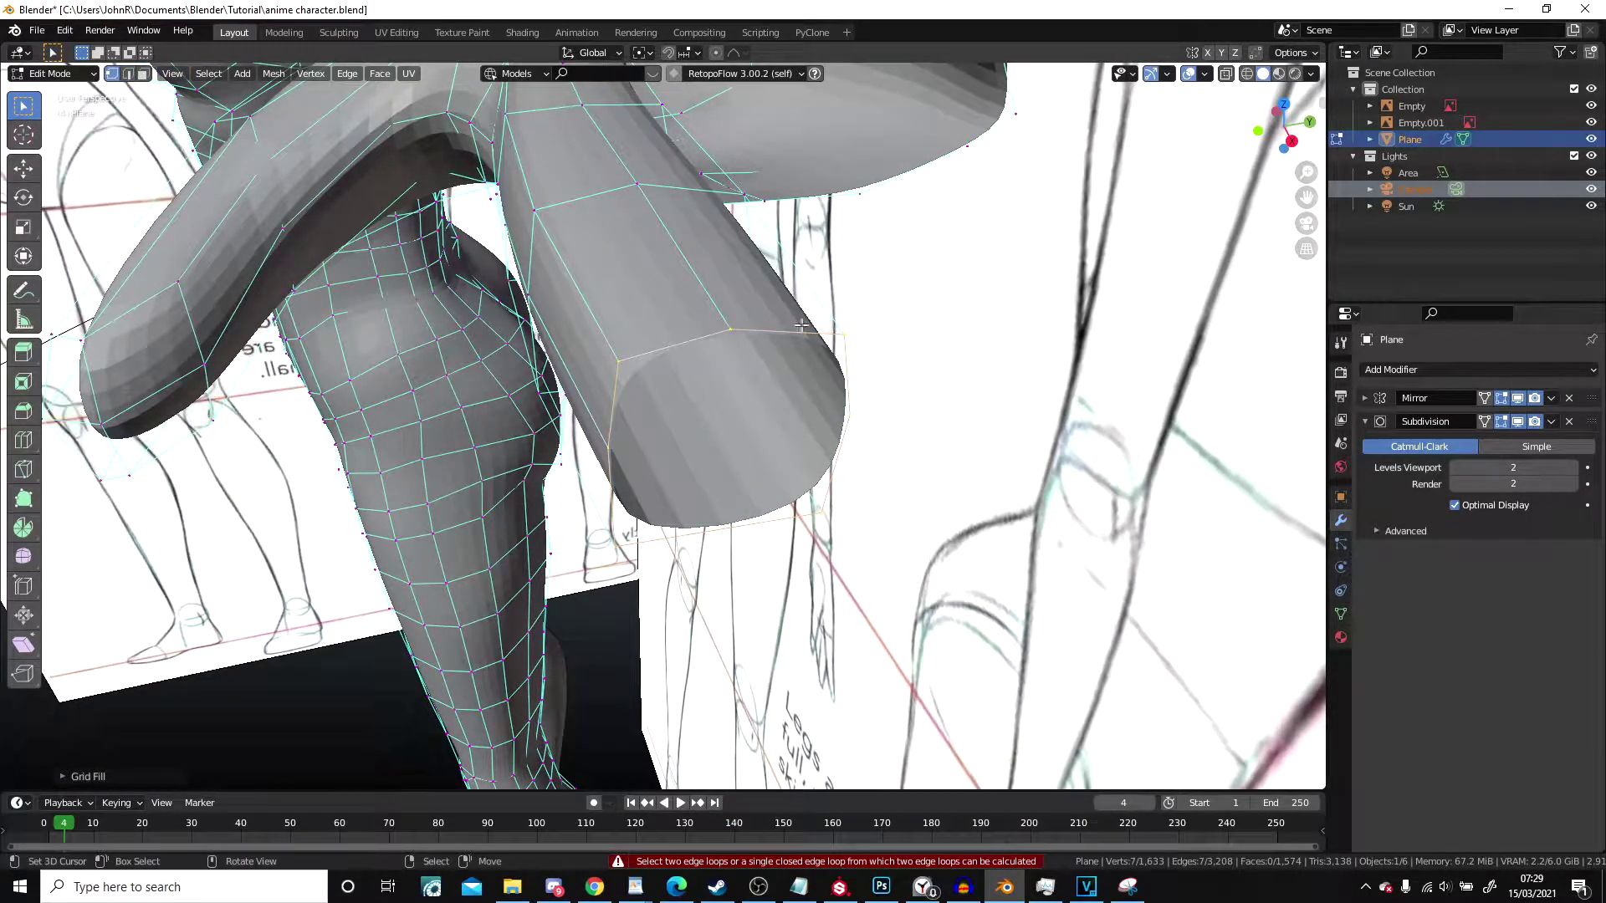
Step: Try to cap the fingertip by extruding a rim vertex along Z and filling faces, and undo the last fill
middle_drag(728, 334, 789, 366)
key(e)
key(z)
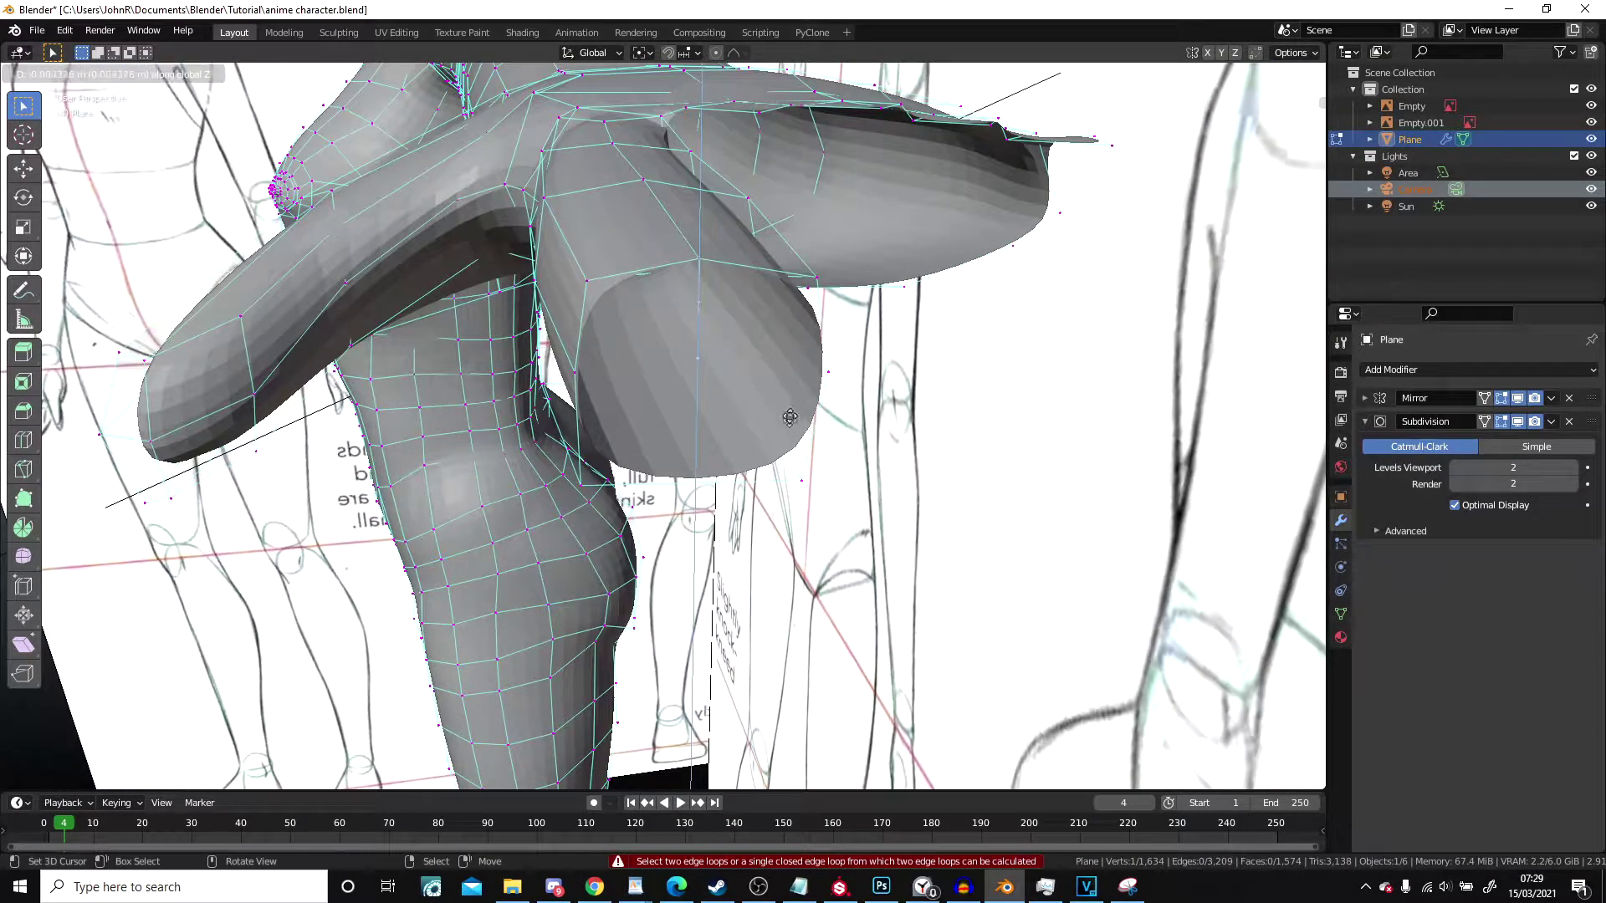
click(757, 425)
shift+right_click(694, 271)
key(f)
right_click(696, 271)
shift+right_click(809, 289)
key(f)
key(f)
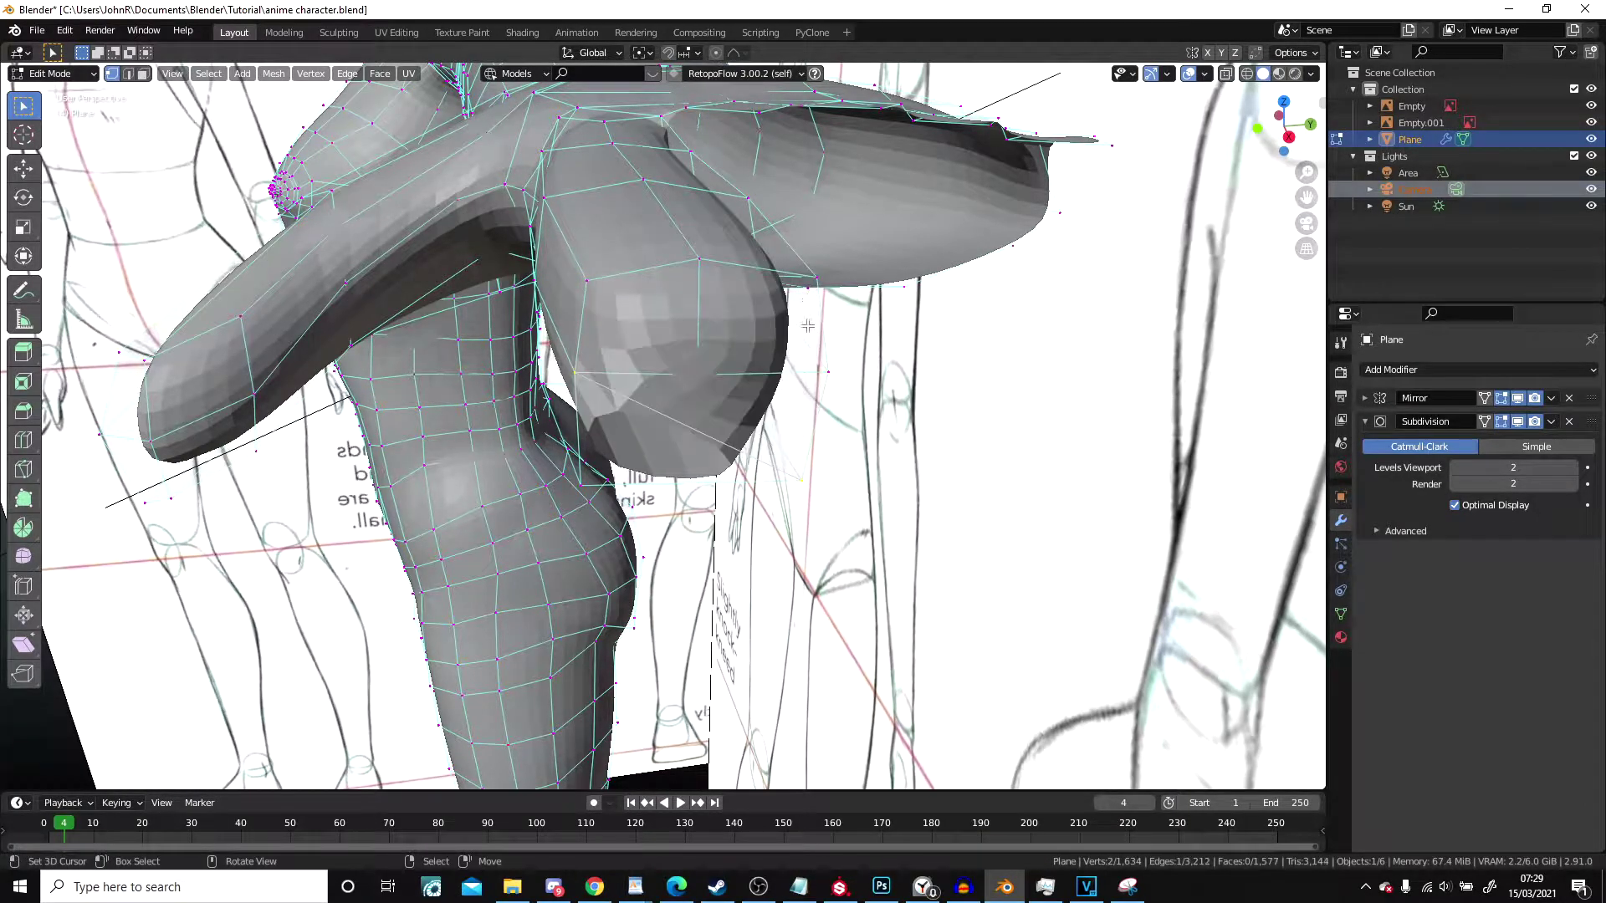
key(ctrl+z)
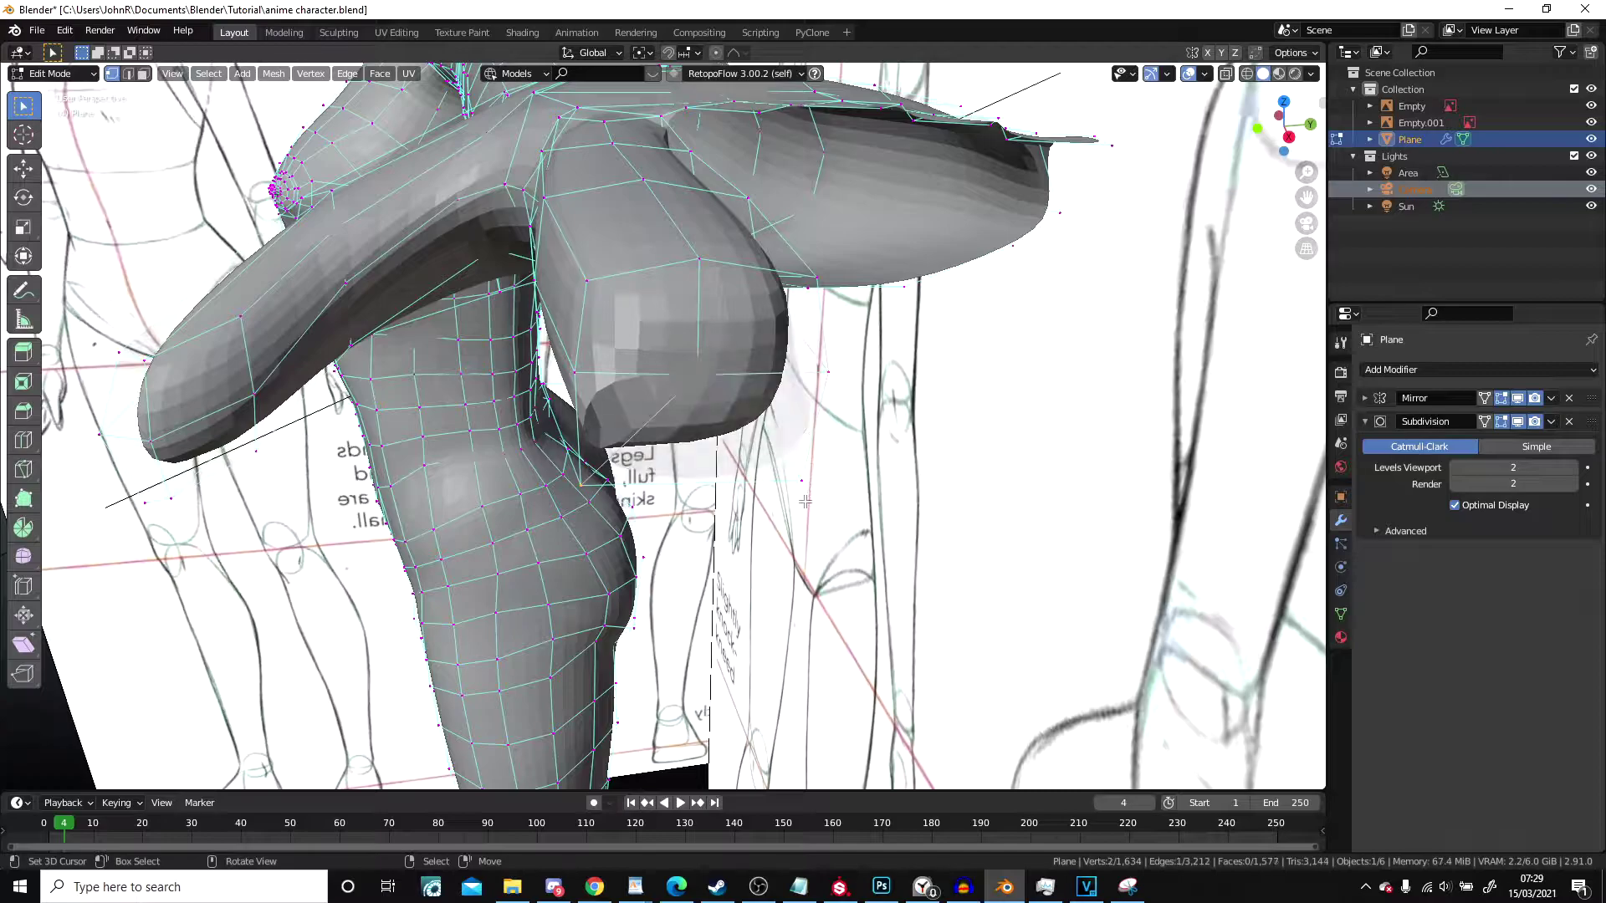
Step: Delete the two cap faces at the fingertip so the end is open again
mouse_move(804, 501)
middle_down()
mouse_move(753, 378)
mouse_move(730, 500)
mouse_move(685, 480)
mouse_move(401, 462)
middle_up()
scroll(730, 500, down, 3)
scroll(728, 502, up, 6)
scroll(684, 480, down, 3)
scroll(585, 440, up, 5)
scroll(624, 434, down, 2)
middle_drag(623, 434, 587, 477)
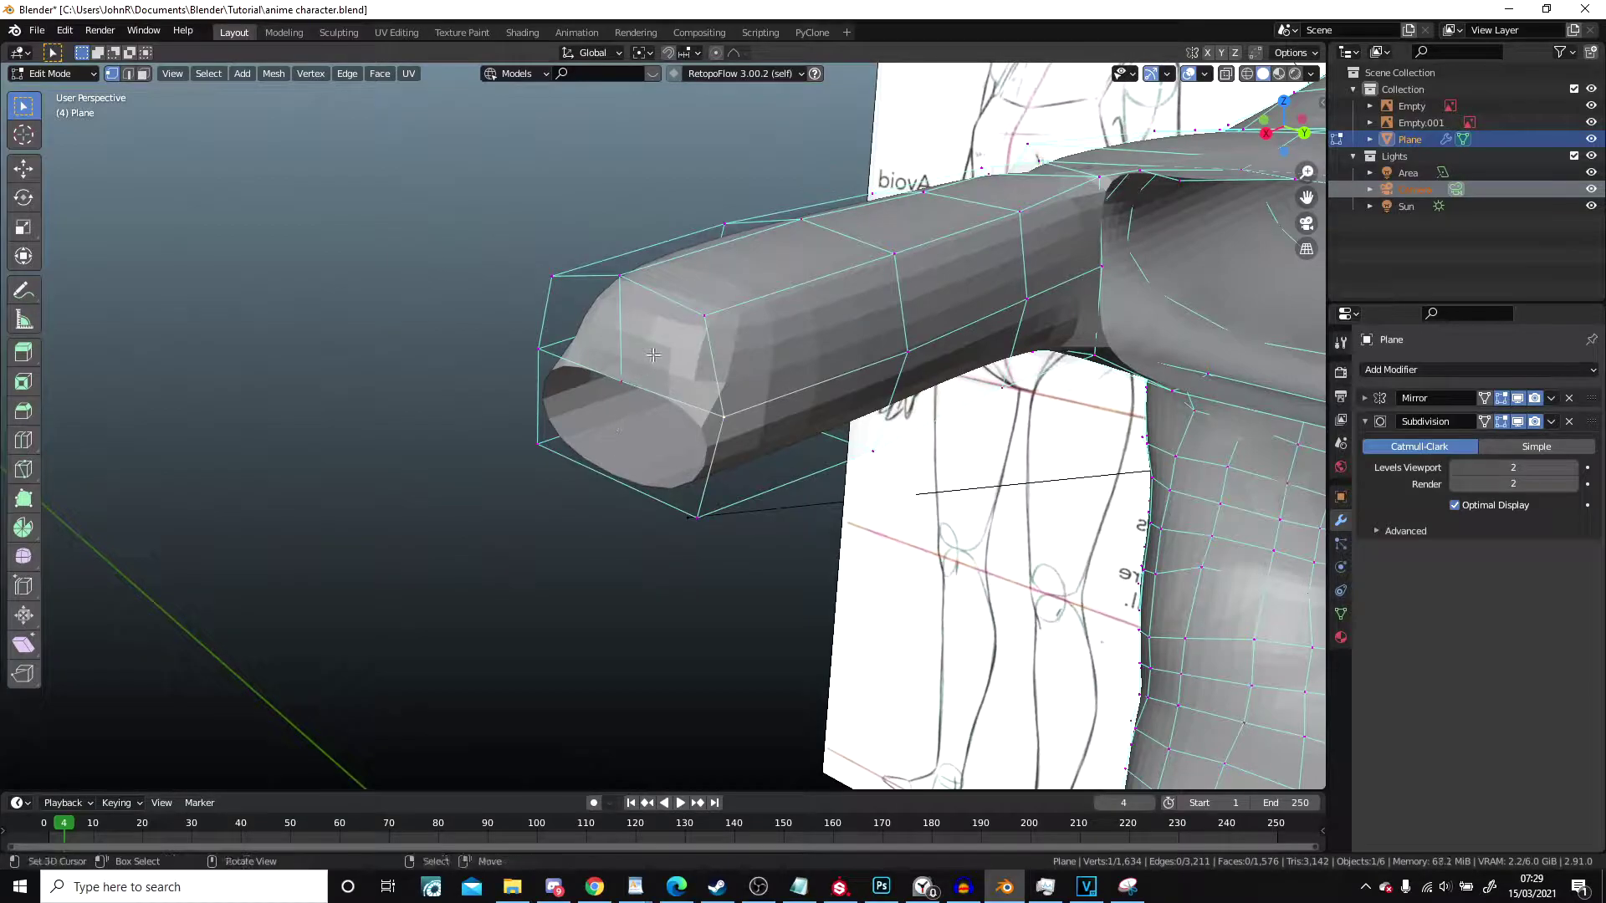
right_click(575, 303)
shift+right_click(680, 350)
key(x)
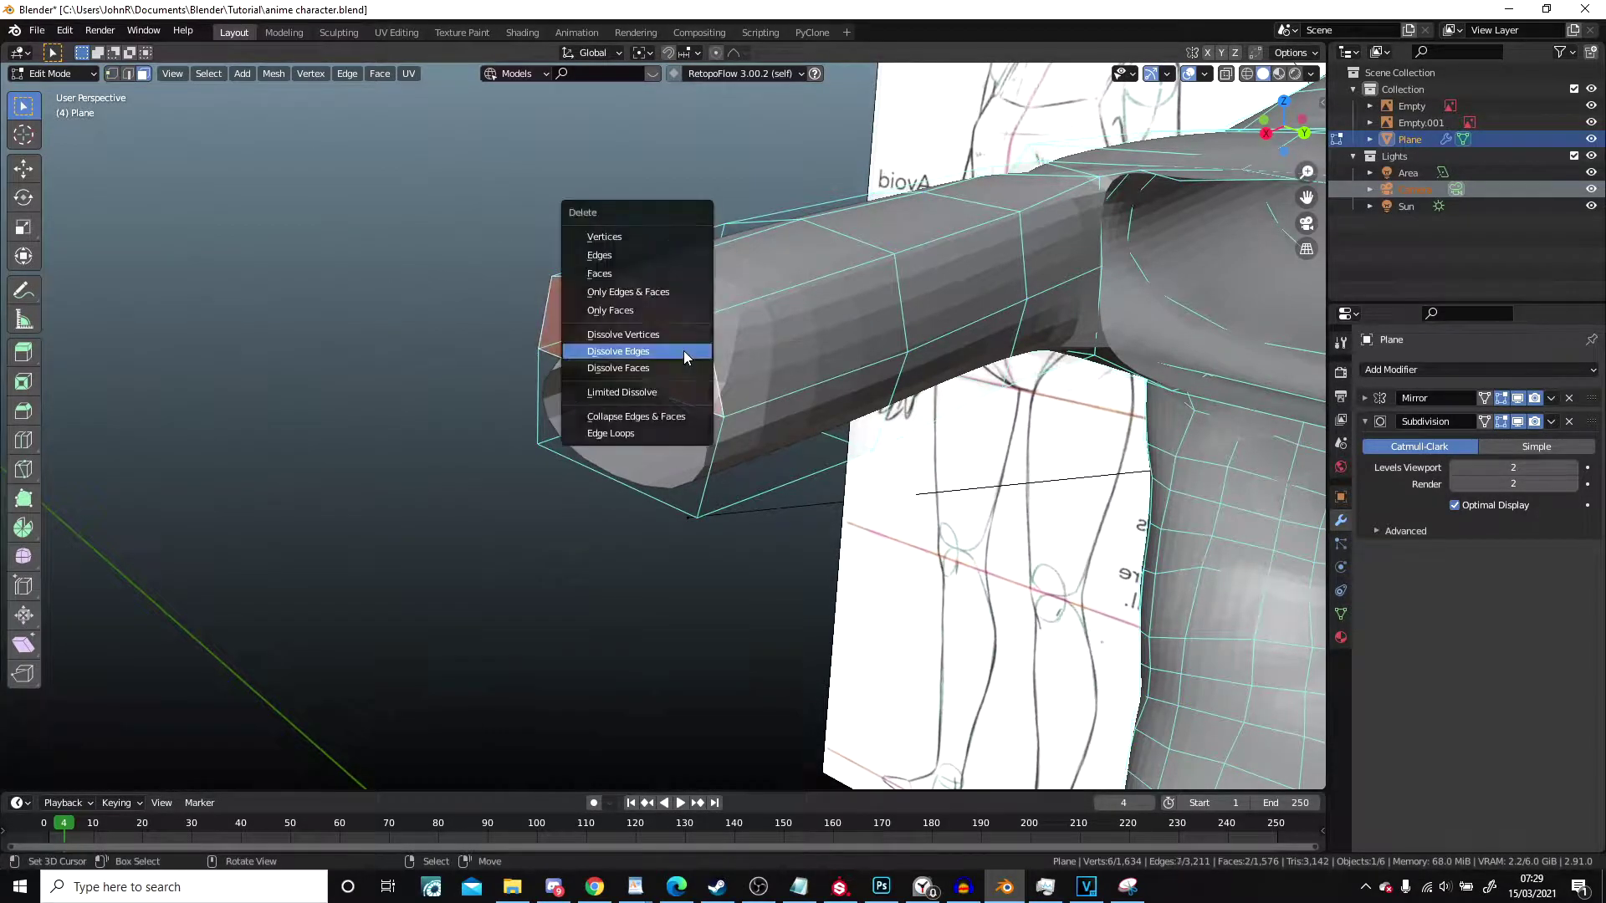
click(639, 273)
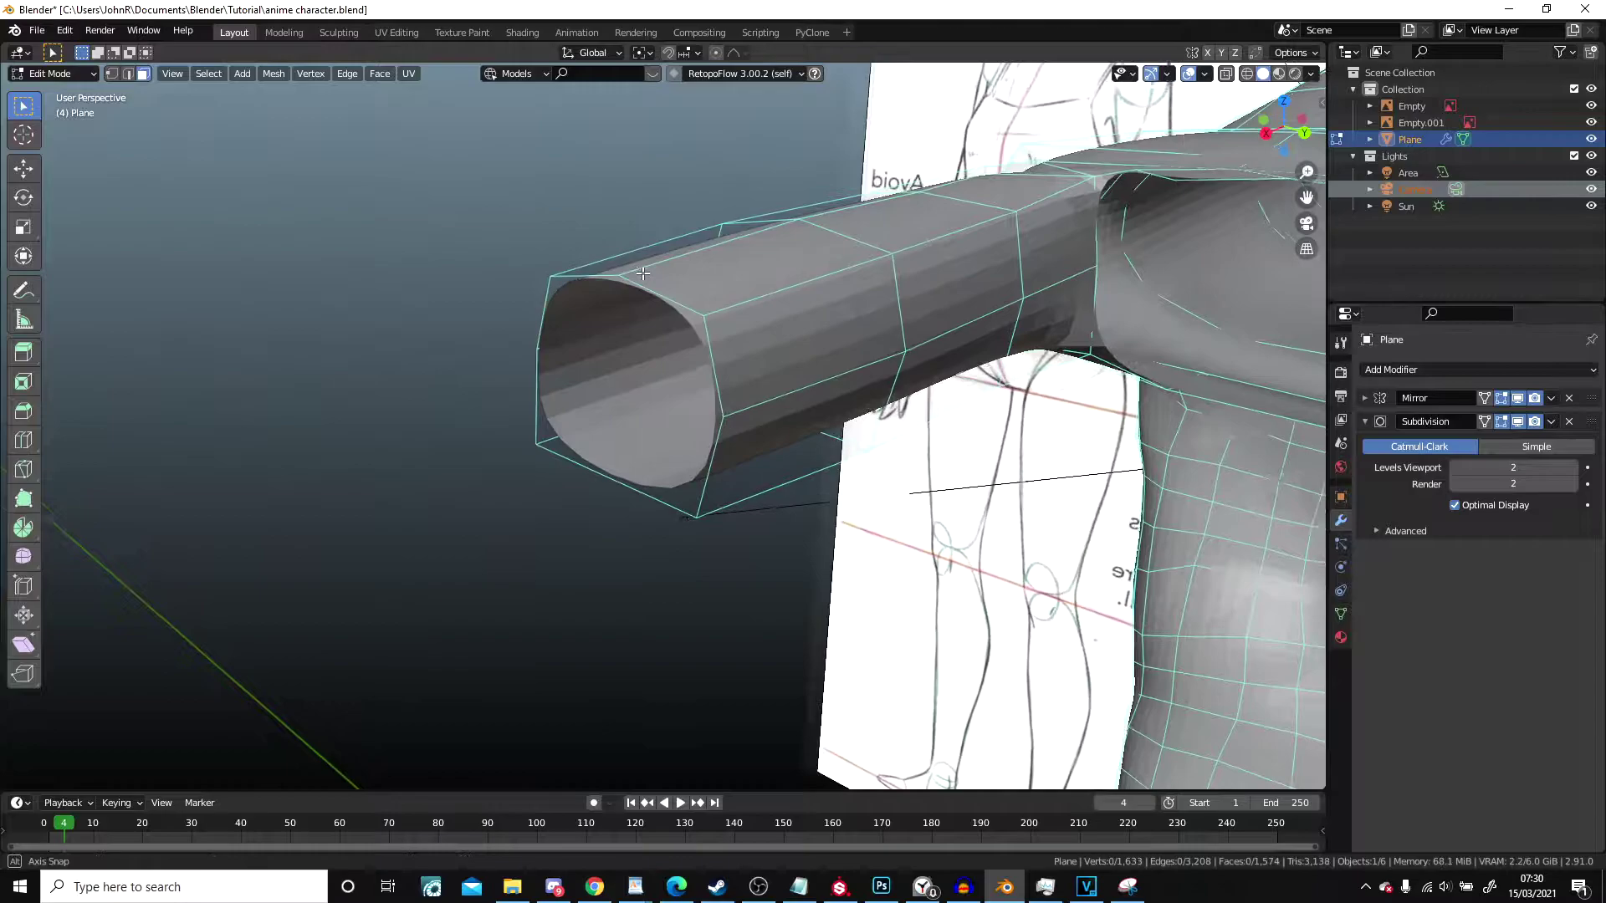
Step: Examine the open finger and the rest of the hand from several angles
middle_drag(639, 273, 628, 313)
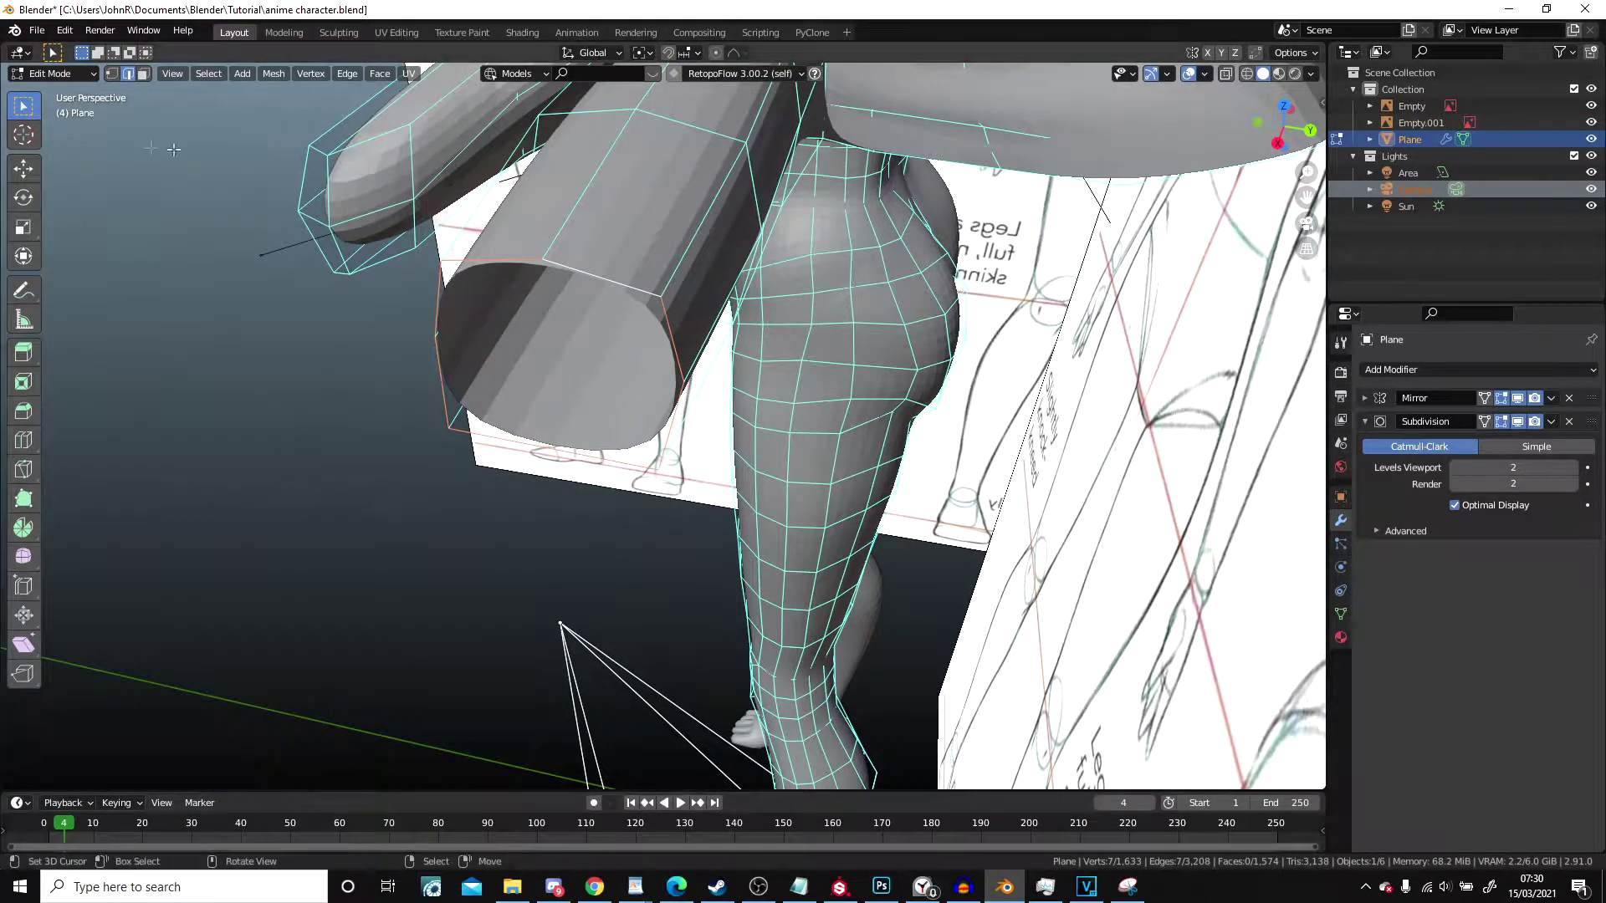
click(112, 75)
scroll(695, 385, down, 4)
key(alt+a)
key(z)
mouse_move(701, 502)
middle_down()
mouse_move(707, 457)
mouse_move(746, 520)
middle_up()
scroll(751, 376, up, 4)
middle_drag(753, 373, 773, 322)
scroll(771, 360, down, 3)
mouse_move(769, 414)
middle_down()
mouse_move(764, 370)
mouse_move(755, 508)
mouse_move(879, 596)
mouse_move(758, 657)
mouse_move(752, 425)
middle_up()
middle_drag(721, 357, 636, 307)
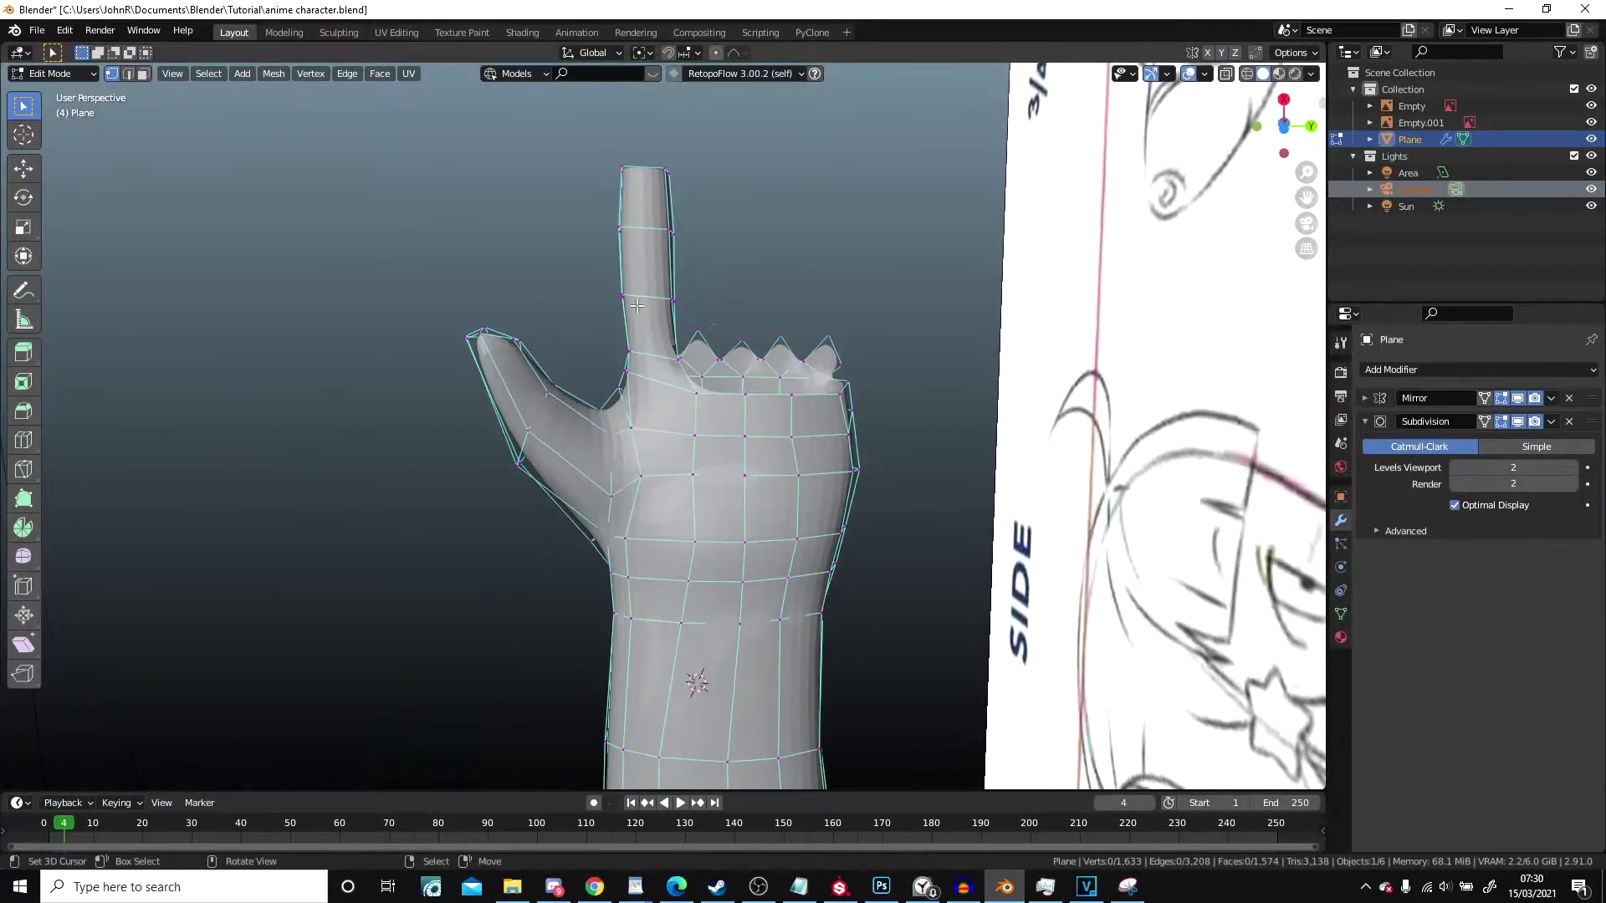
Step: Select all faces of the finger with circle select in X-ray view and try to rip them from the hand
key(alt+z)
key(c)
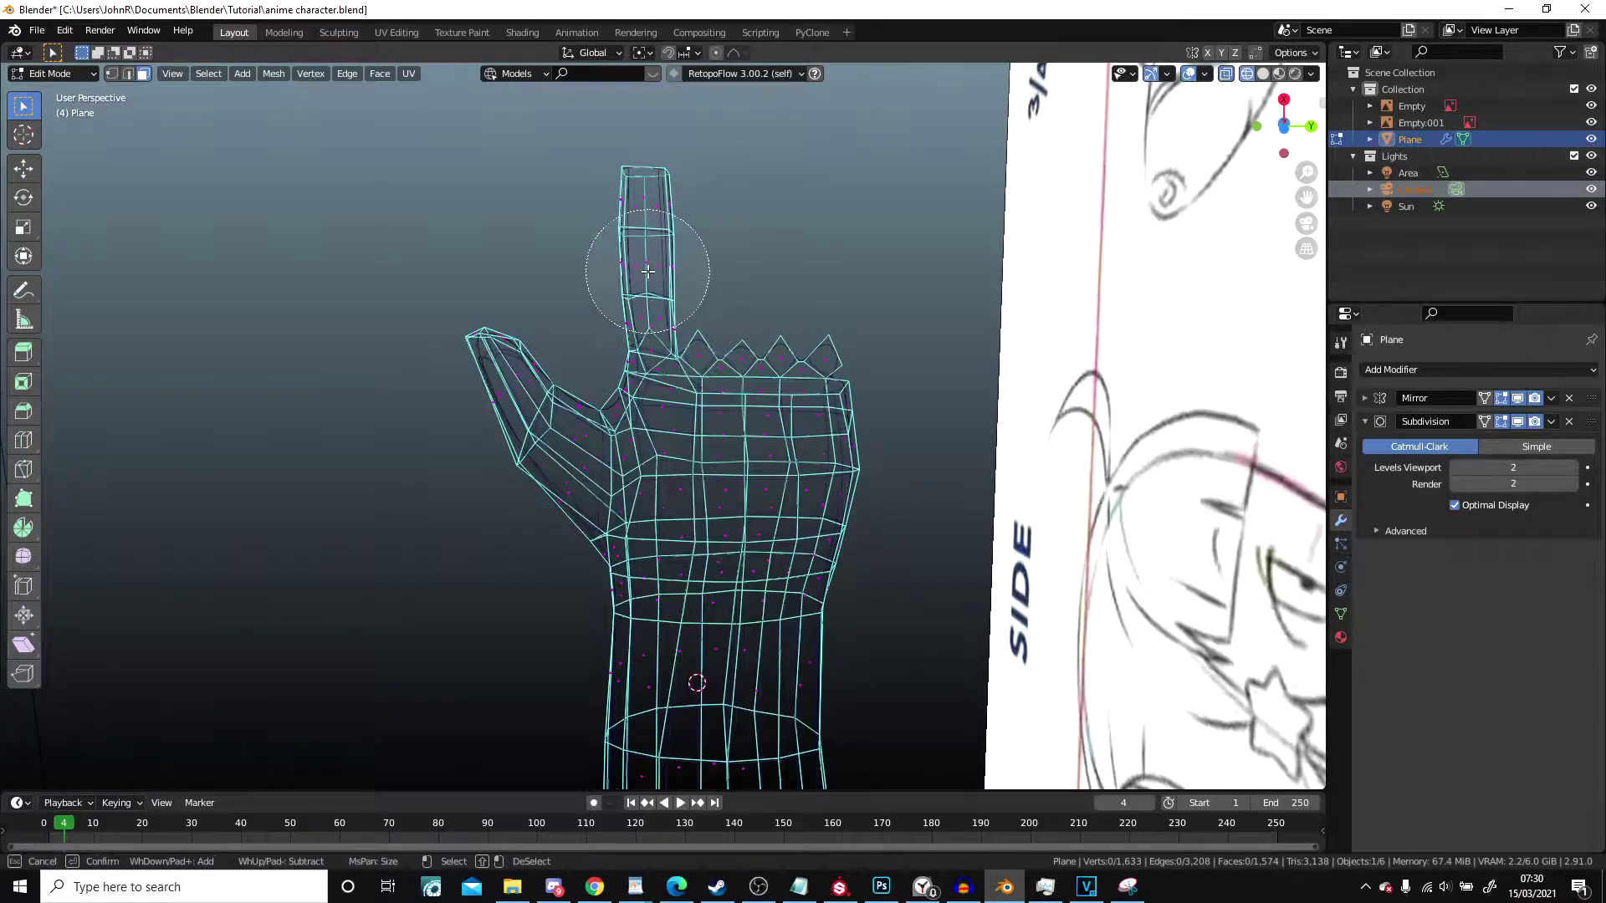
drag(649, 259, 647, 181)
key(Escape)
scroll(598, 224, up, 4)
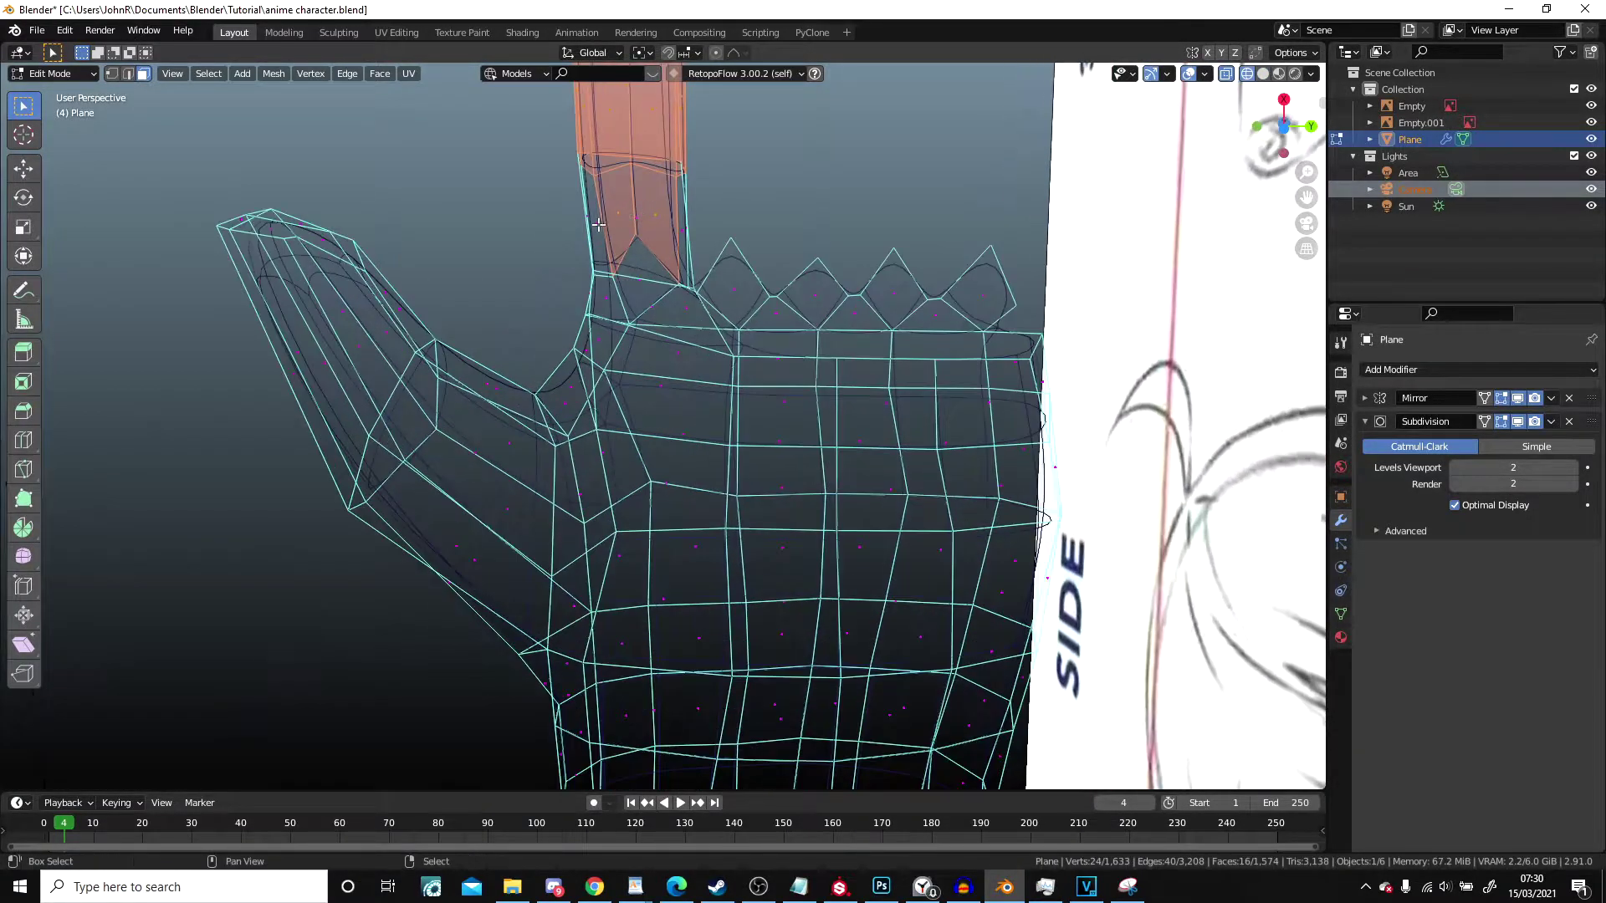
key(c)
click(561, 188)
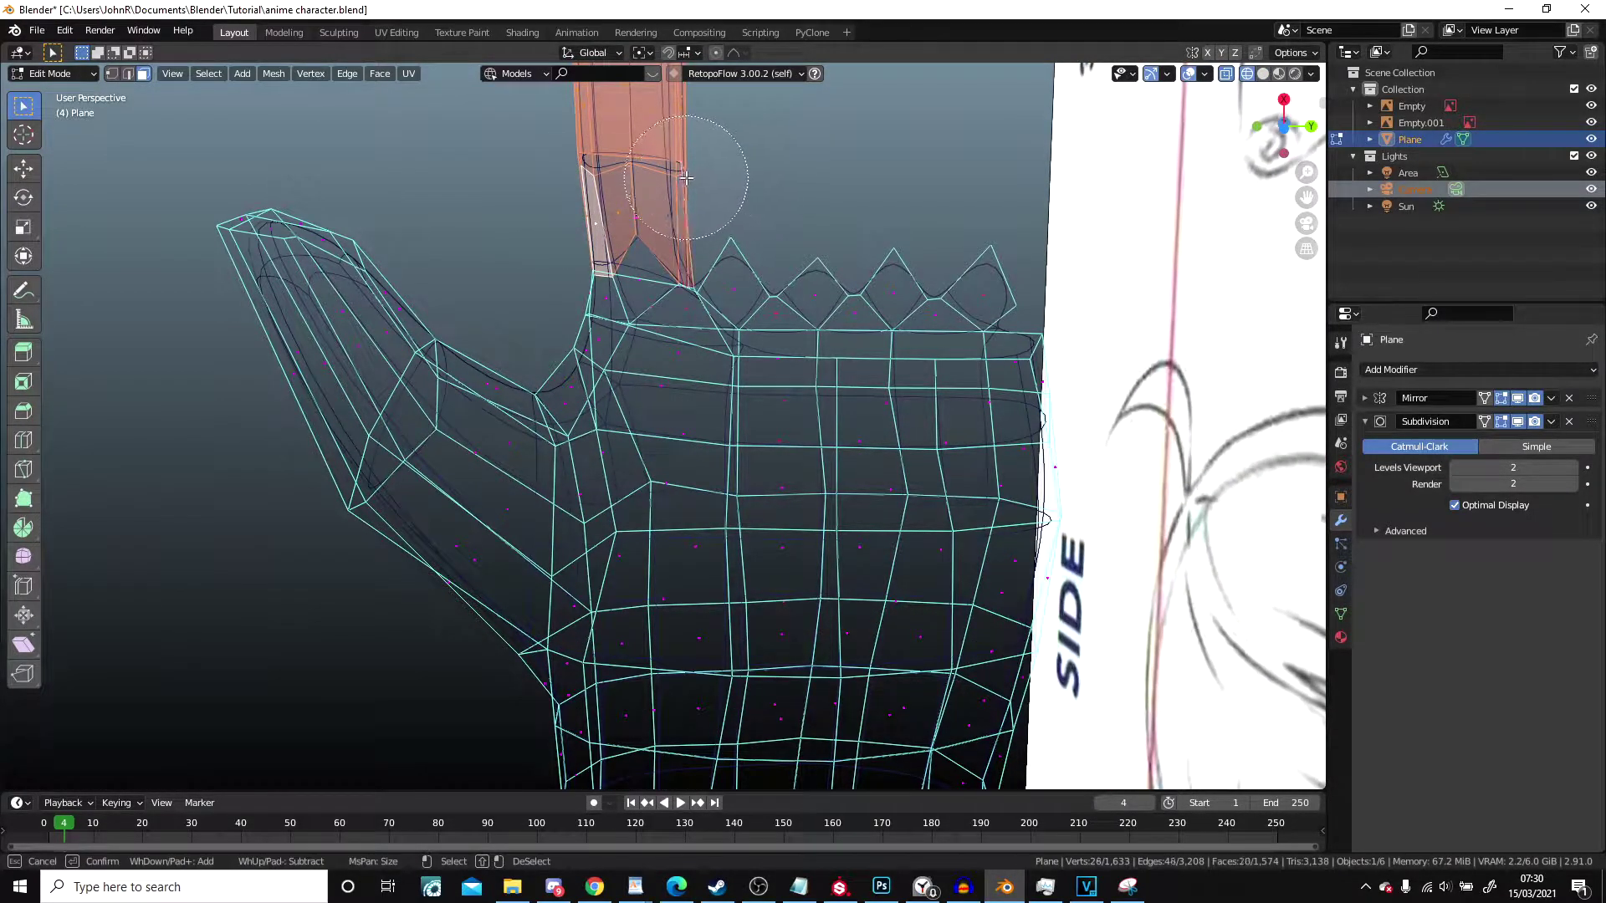
key(Escape)
scroll(719, 221, down, 4)
key(v)
key(v)
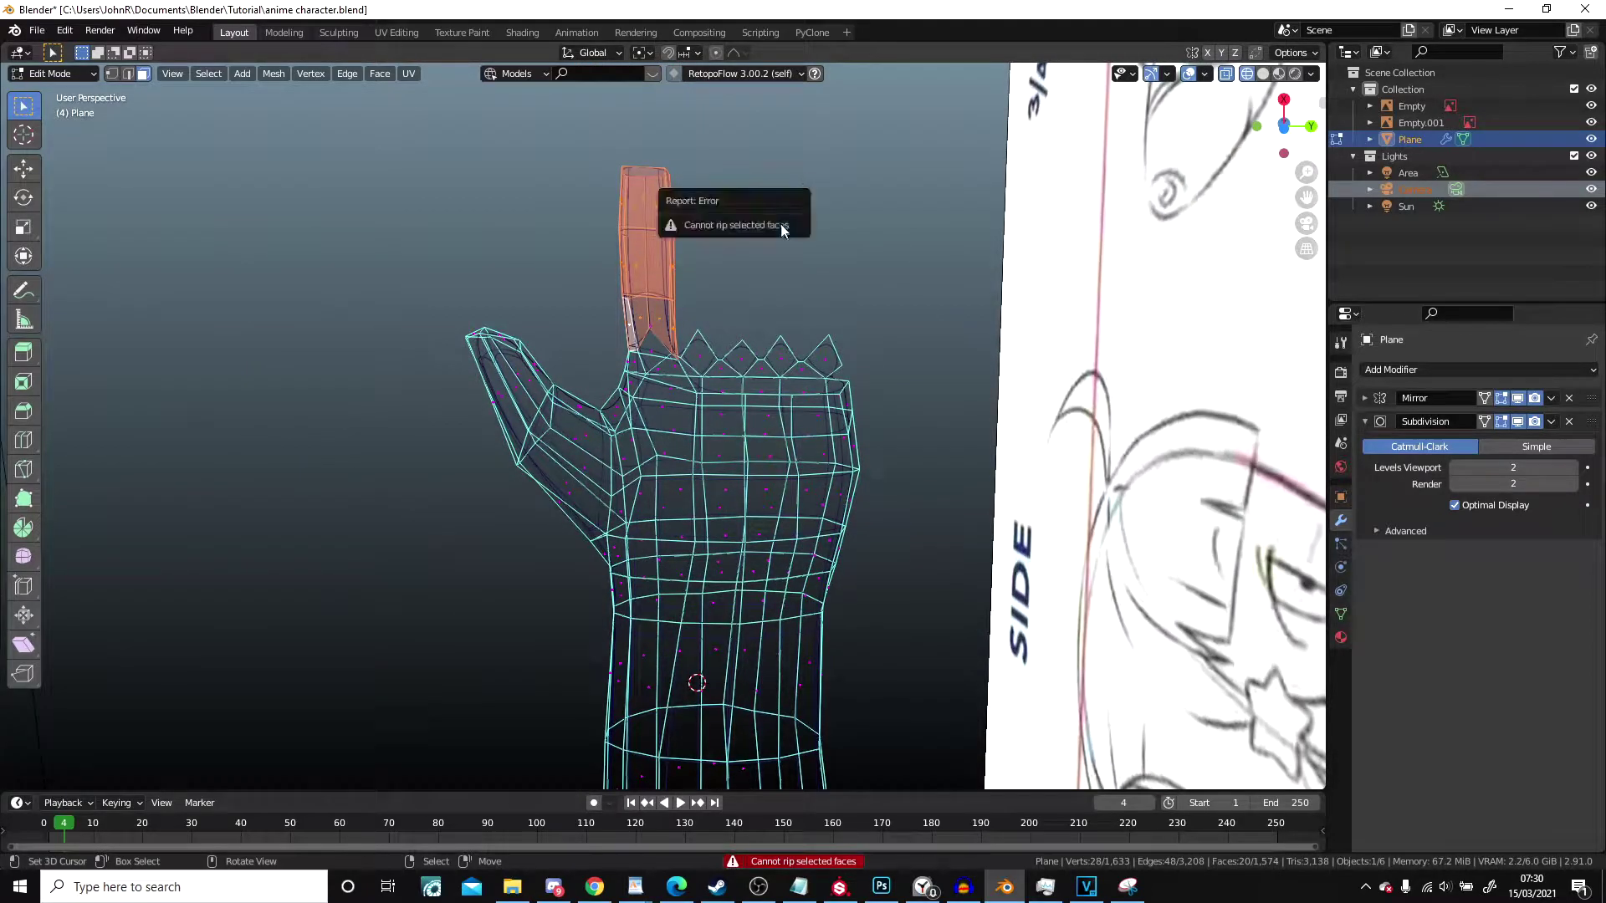
click(113, 75)
key(z)
click(729, 170)
mouse_move(736, 184)
middle_down()
mouse_move(954, 360)
mouse_move(846, 464)
middle_up()
scroll(846, 464, up, 2)
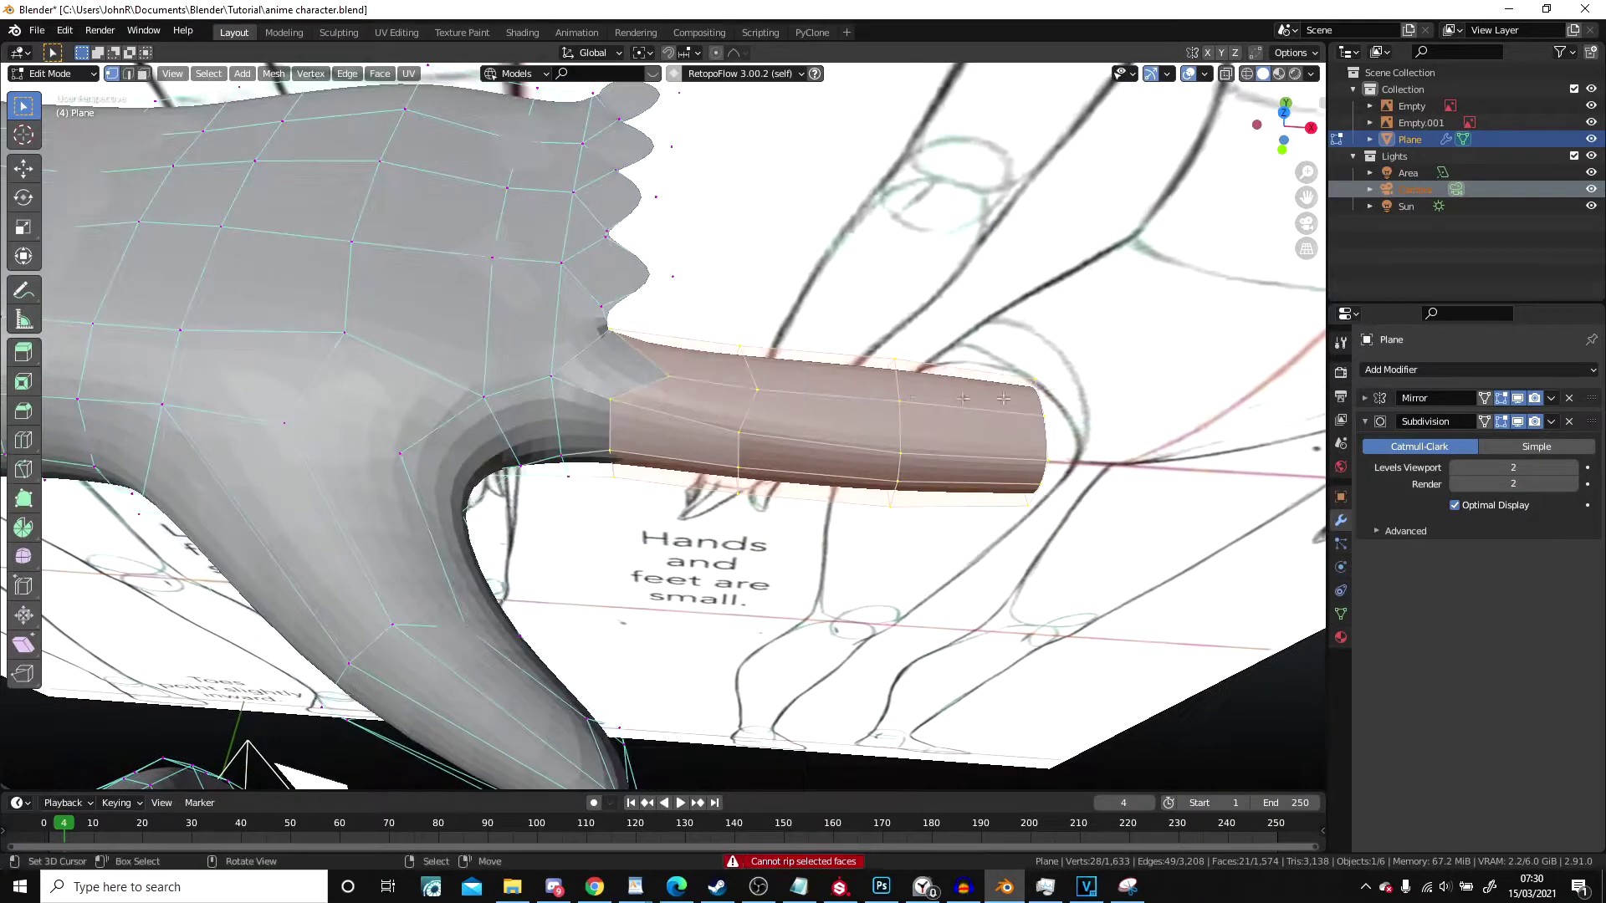
key(g)
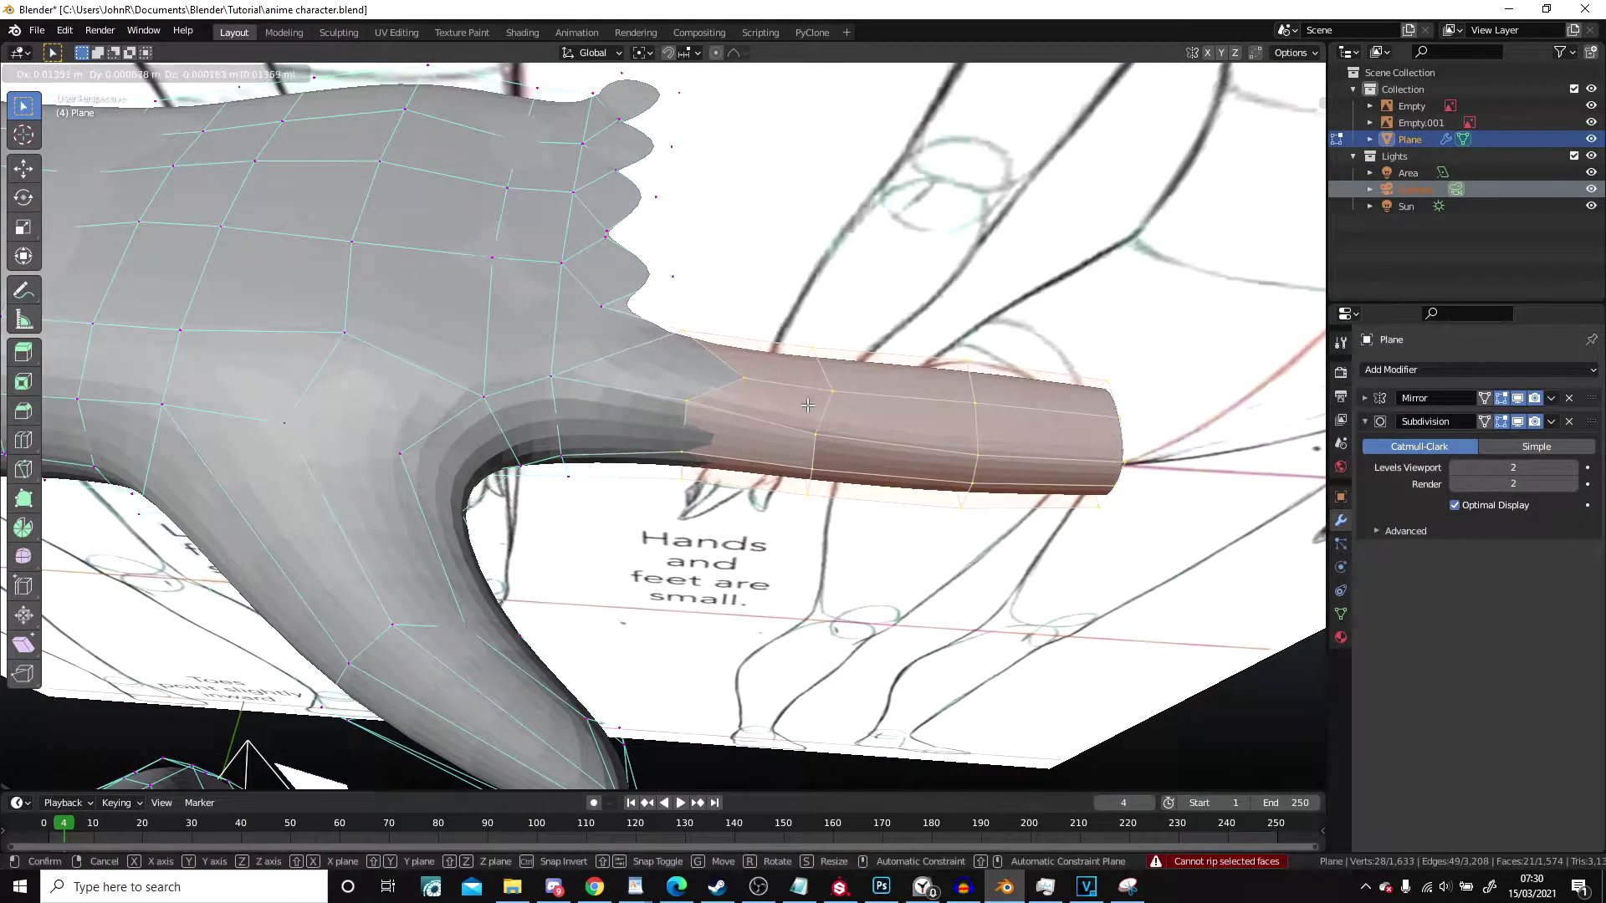
right_click(807, 405)
Step: Rip the finger loose along the edge loop at its base and move the linked finger mesh away from the hand
scroll(688, 397, up, 3)
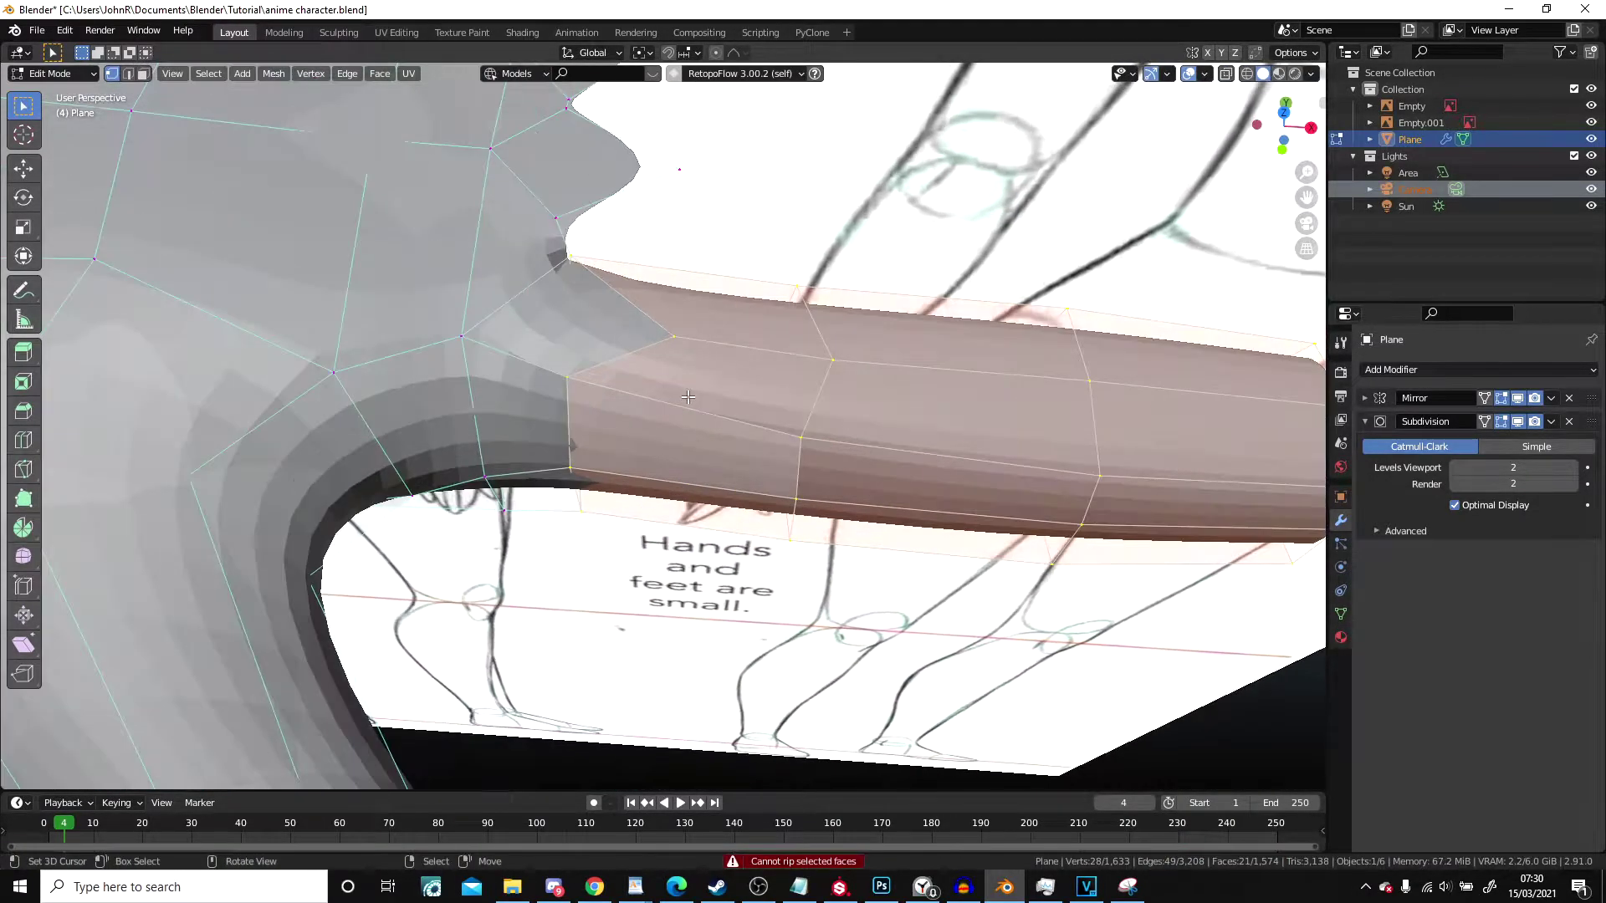
alt+click(558, 424)
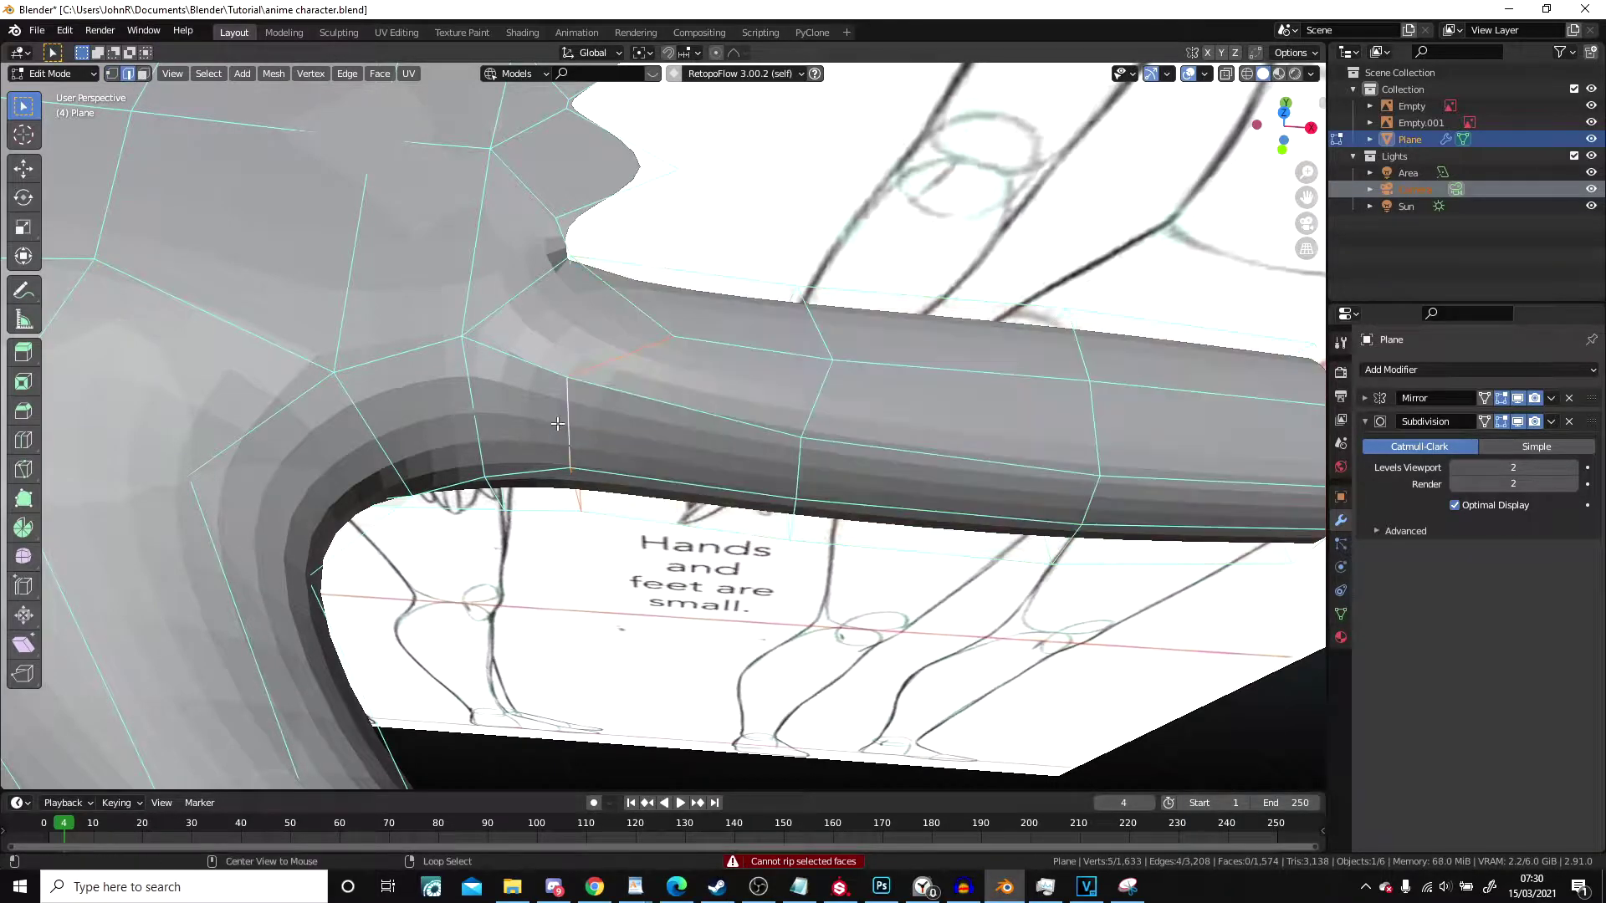
mouse_move(633, 307)
middle_down()
mouse_move(636, 165)
mouse_move(728, 268)
mouse_move(920, 566)
middle_up()
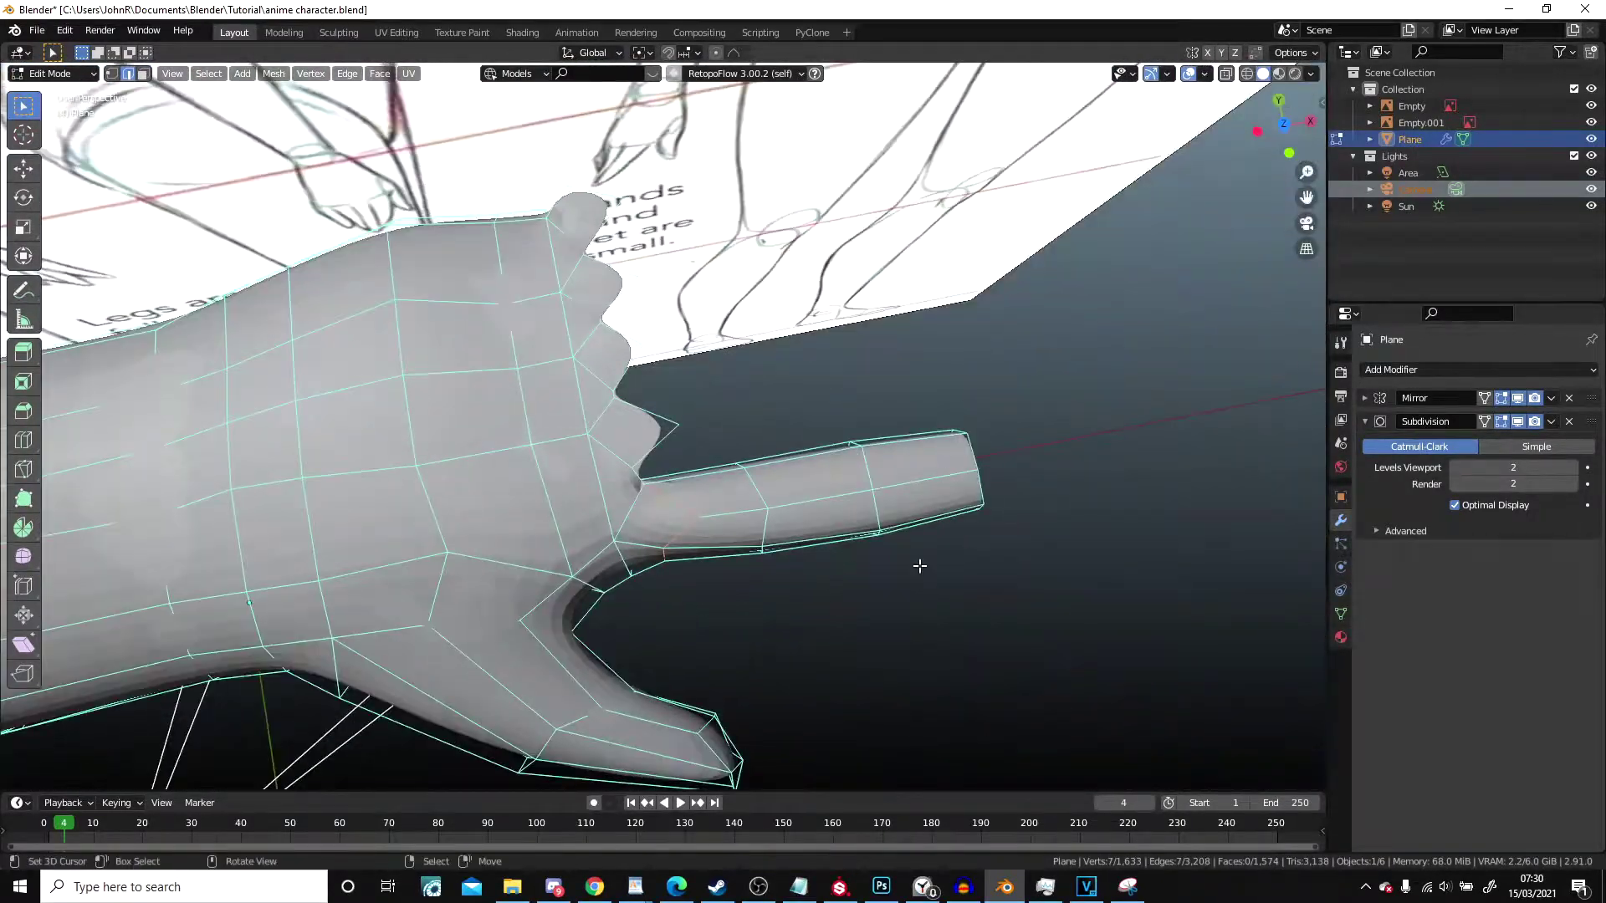
key(v)
right_click(977, 555)
key(l)
key(g)
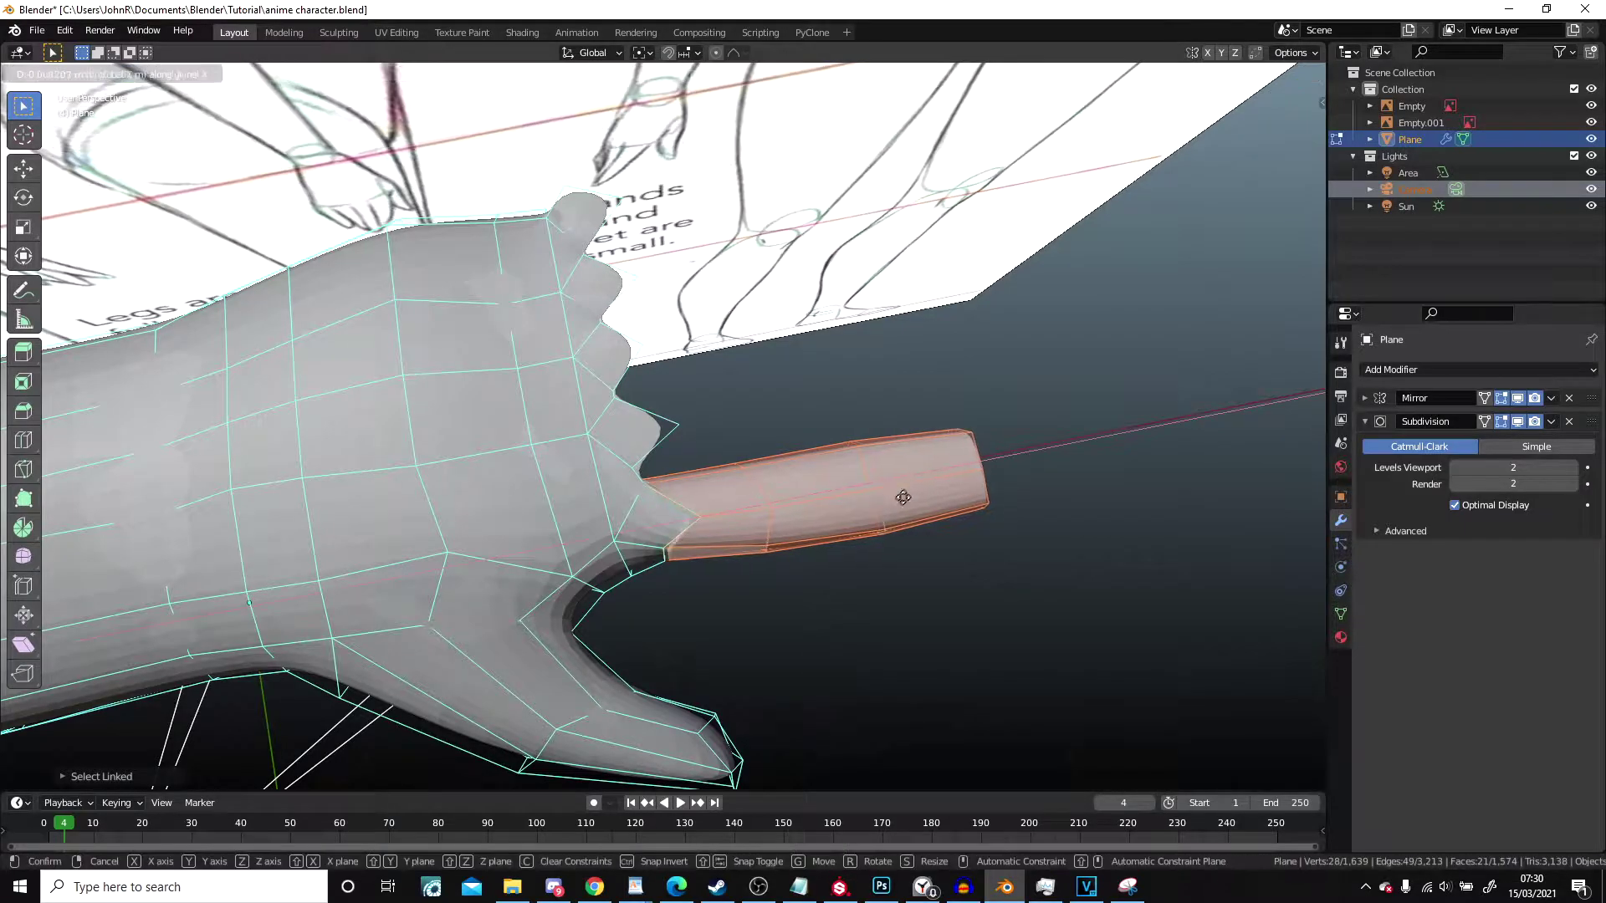
click(954, 477)
Step: Add a loop cut across the palm-side faces near the finger bases and hide the detached finger
middle_drag(953, 477, 736, 292)
click(598, 155)
right_click(599, 155)
scroll(761, 351, up, 4)
scroll(777, 486, up, 2)
shift+middle_drag(815, 590, 726, 384)
scroll(755, 461, down, 3)
scroll(726, 384, down, 5)
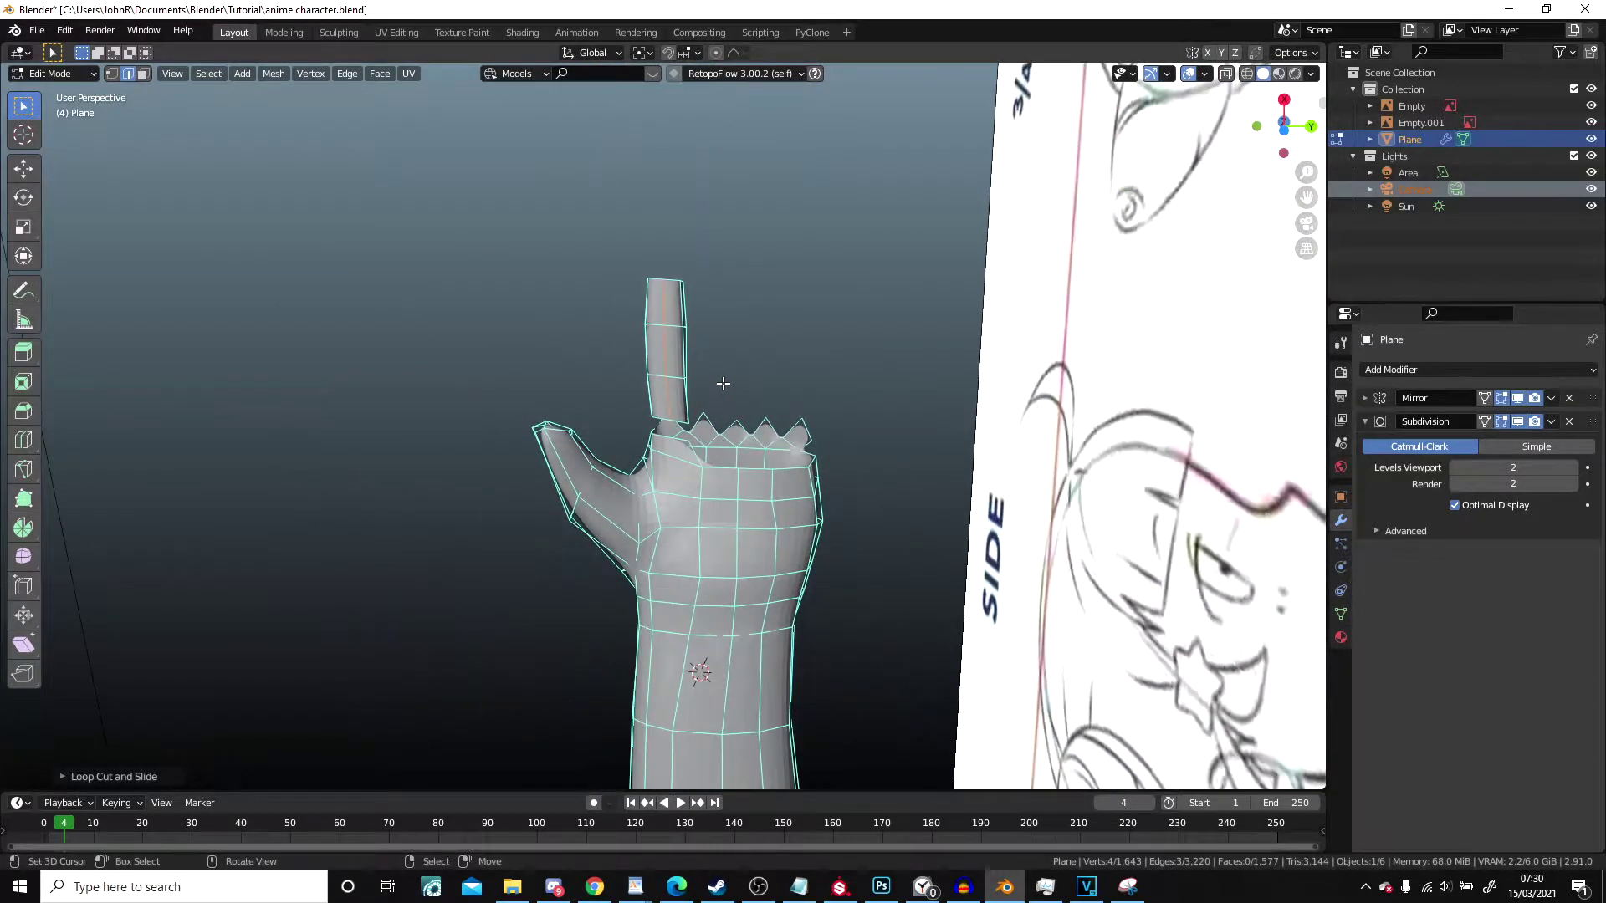
key(h)
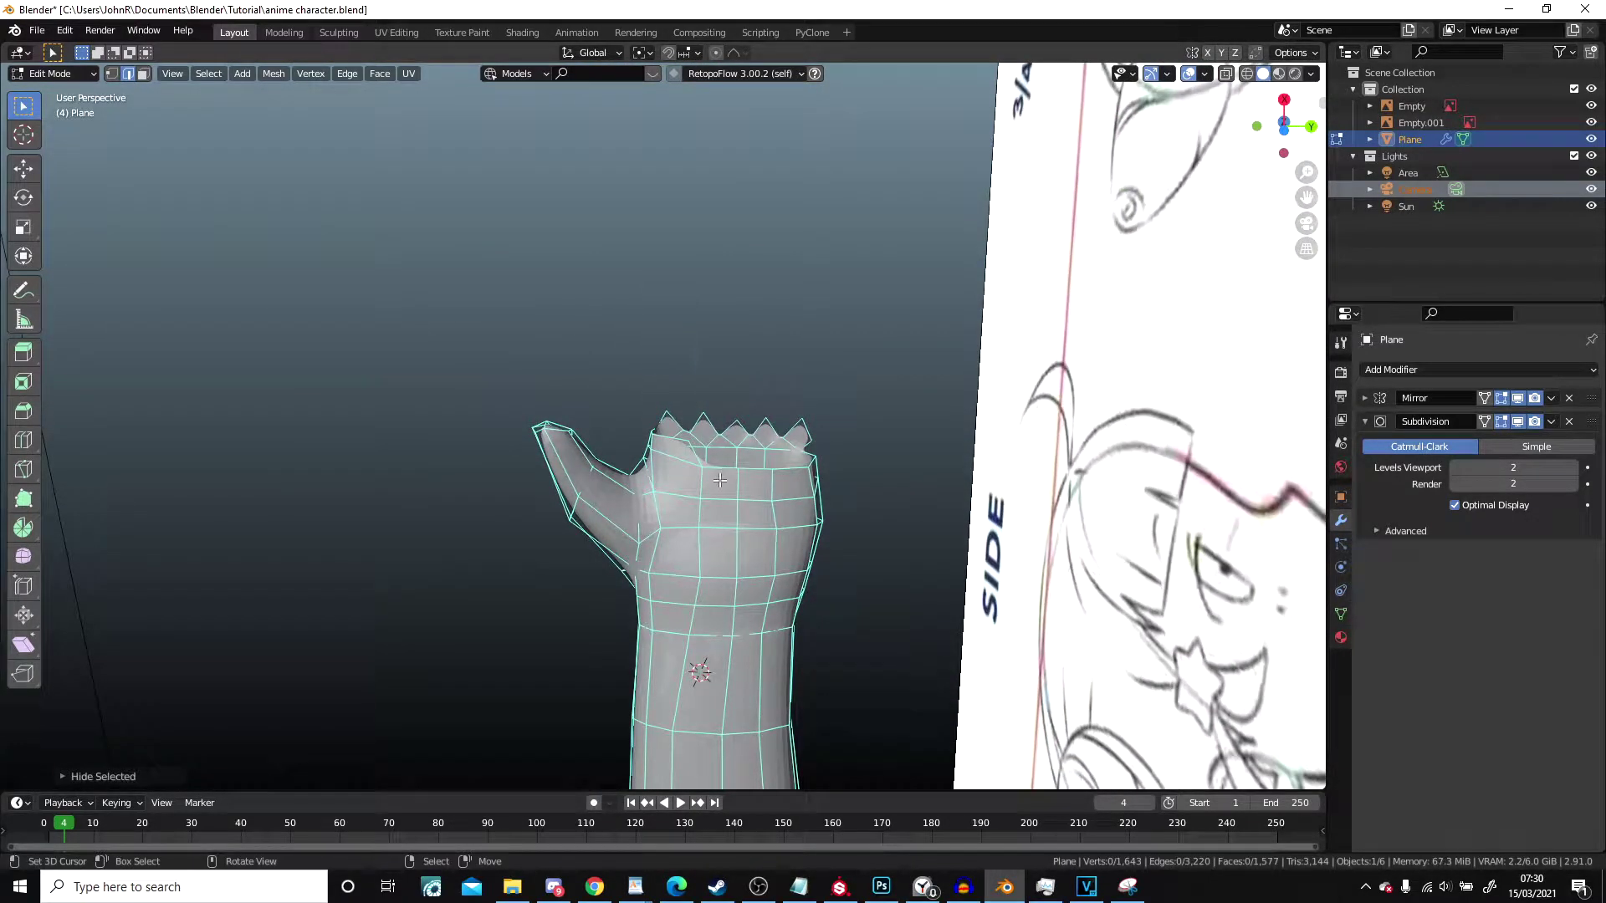
Step: Examine the finger end of the hand from the palm side, the back and the thumb side
scroll(719, 477, up, 4)
scroll(377, 285, down, 4)
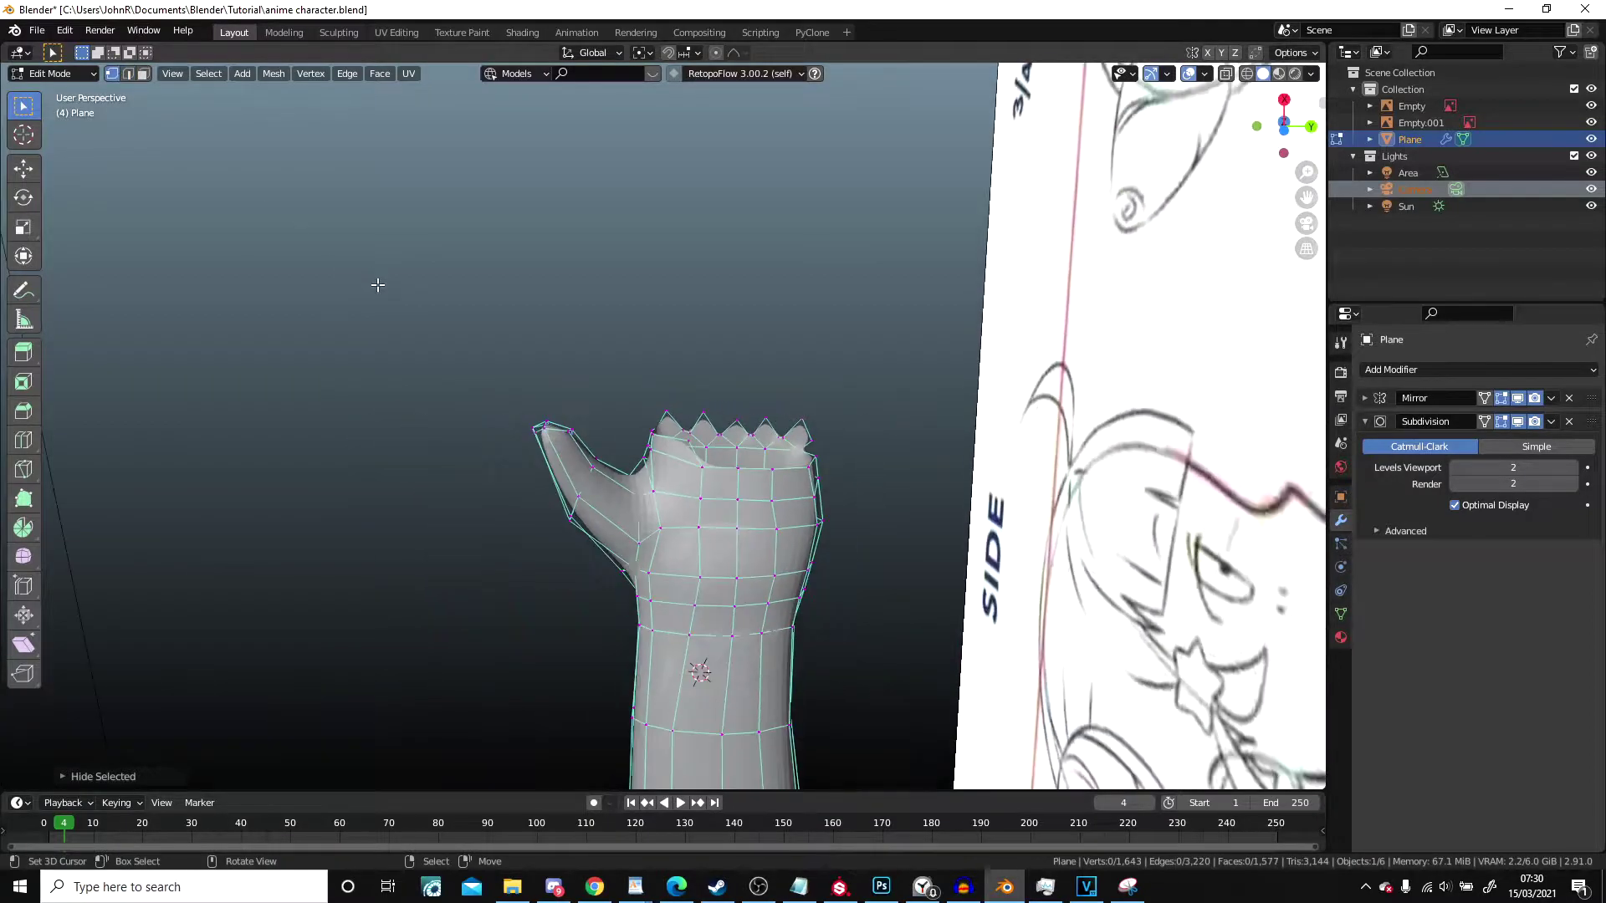
scroll(589, 395, down, 2)
middle_drag(594, 399, 691, 326)
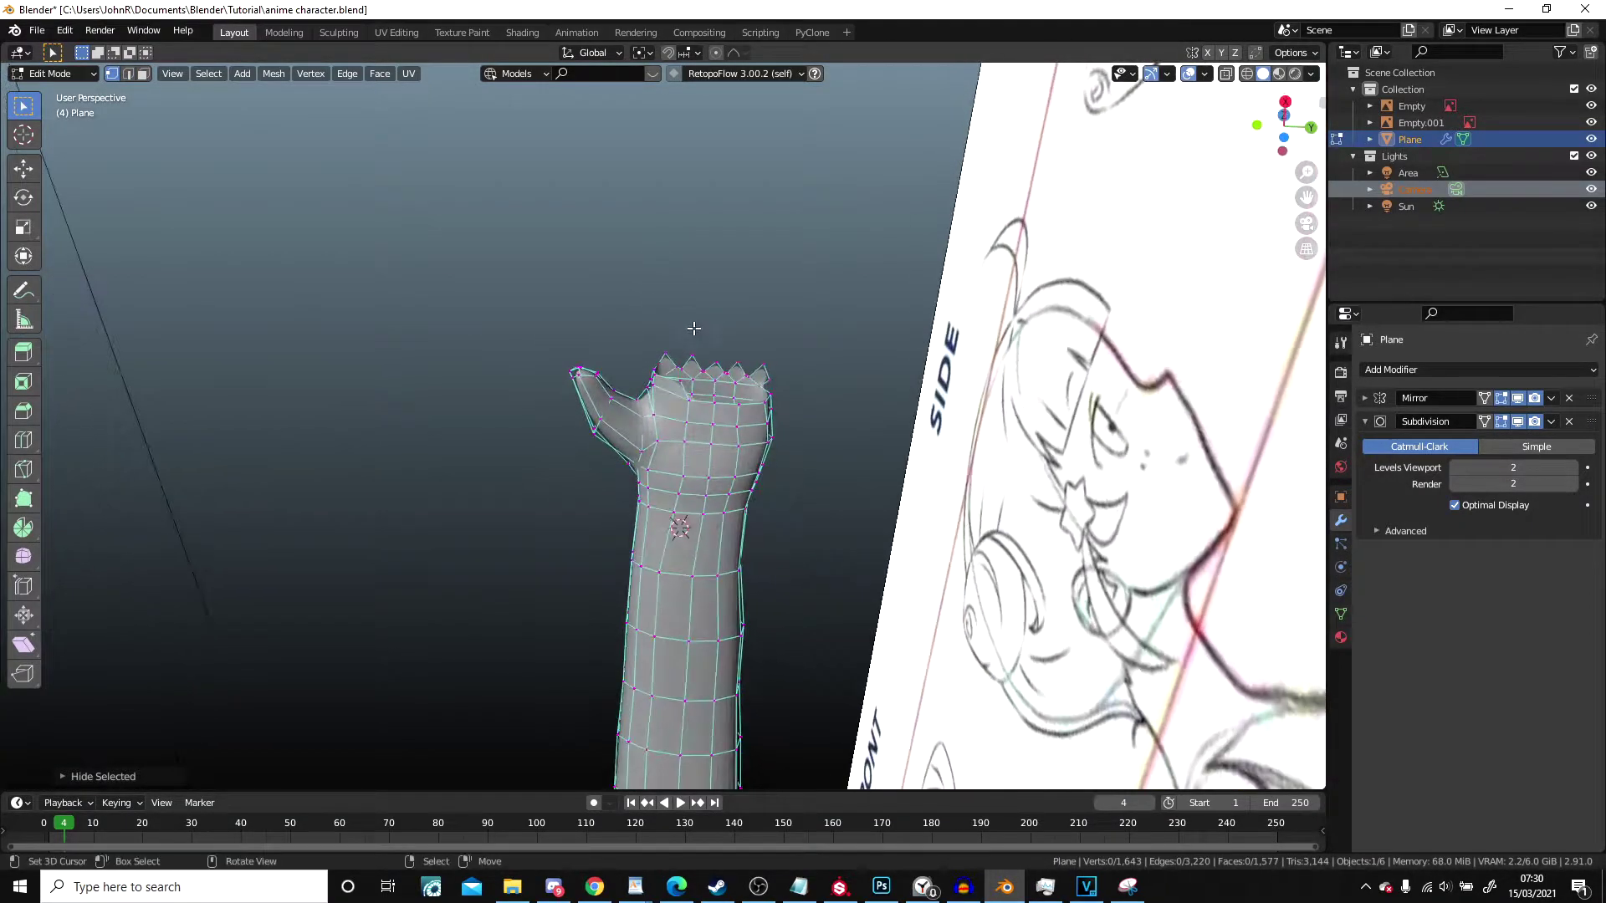
scroll(710, 460, up, 4)
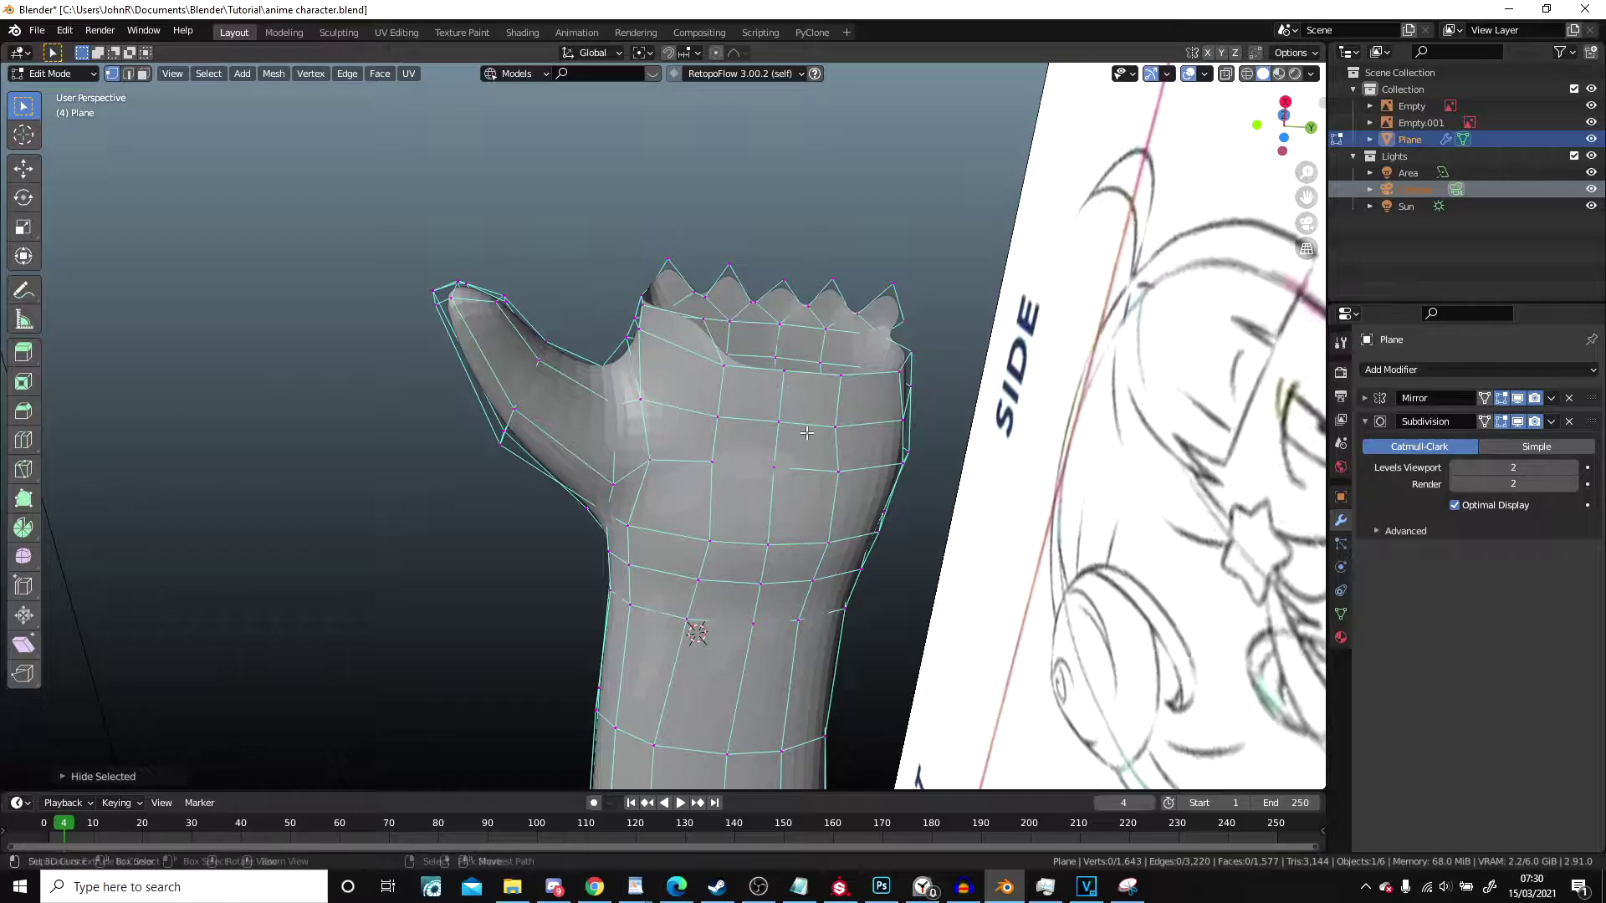
key(ctrl+KP_7)
click(676, 437)
scroll(719, 430, up, 3)
mouse_move(778, 409)
shift+middle_down()
mouse_move(743, 336)
mouse_move(693, 329)
shift+middle_up()
key(z)
click(849, 335)
mouse_move(827, 286)
middle_down()
mouse_move(724, 309)
mouse_move(427, 152)
middle_up()
middle_drag(666, 378, 701, 567)
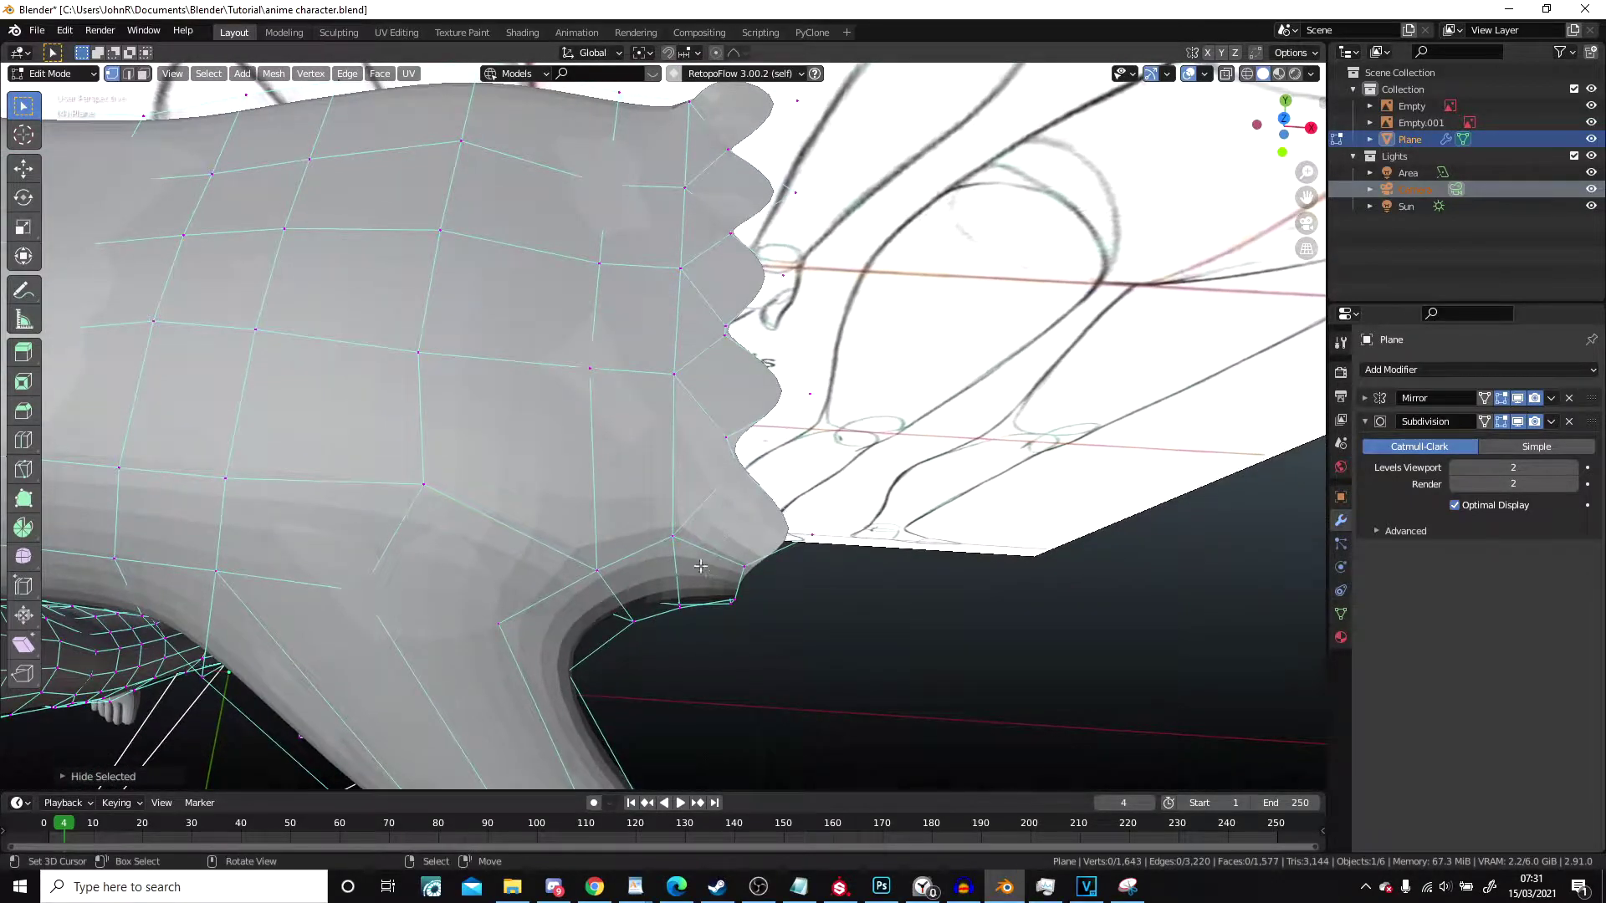
middle_drag(716, 608, 585, 310)
middle_drag(636, 424, 617, 397)
Step: Delete the excess faces at the index finger's base to leave a clean palm-side rim
click(617, 397)
middle_drag(621, 469, 616, 290)
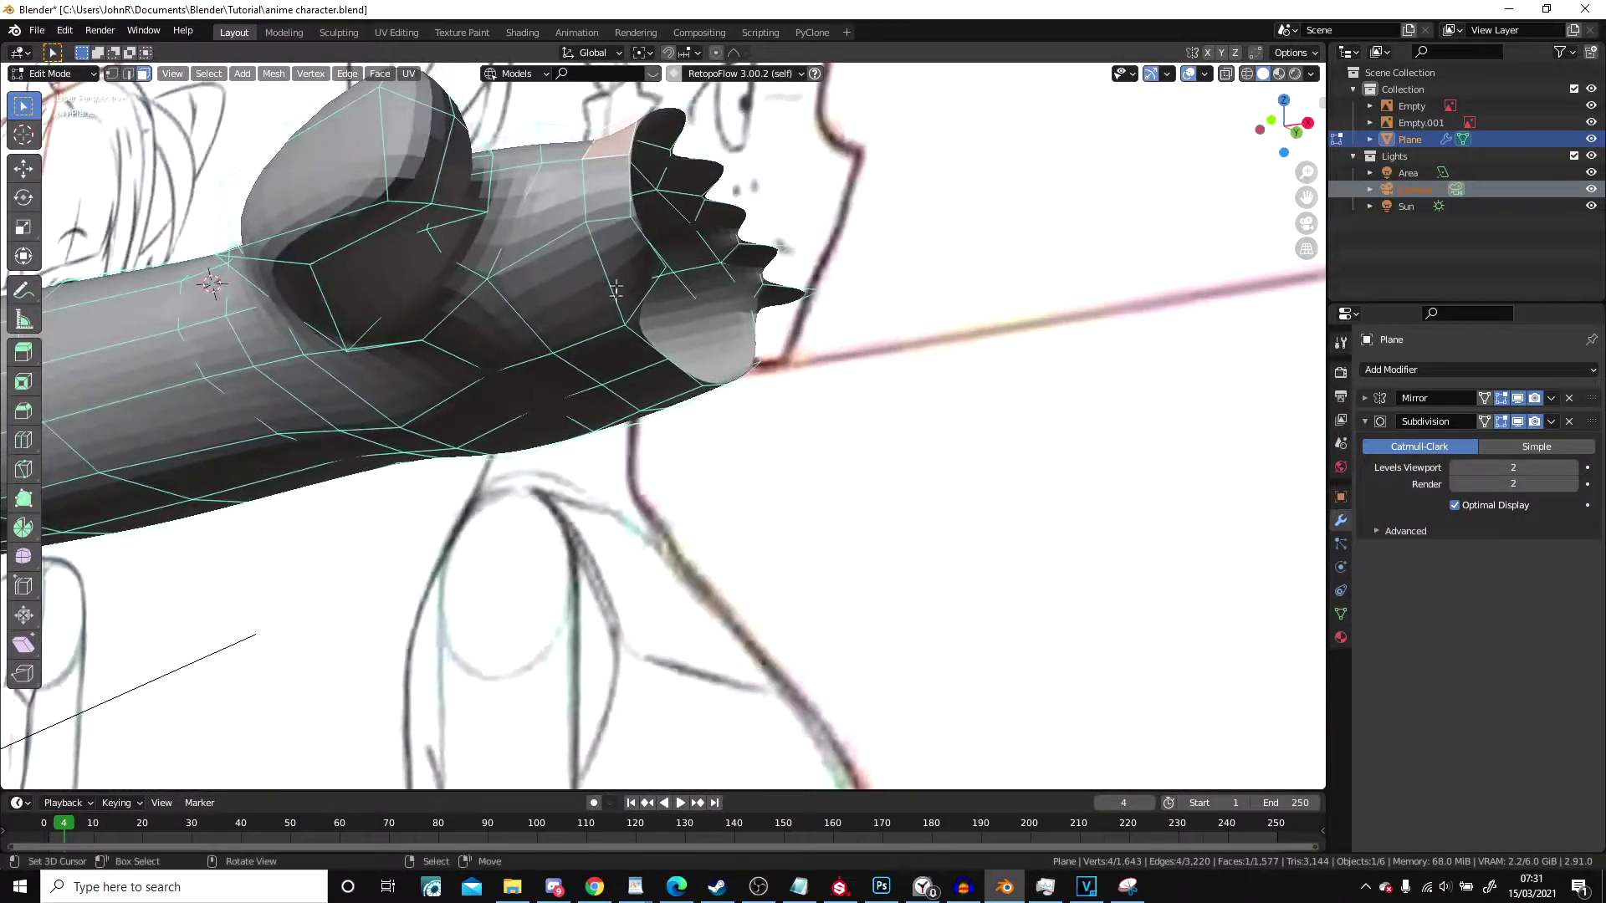
shift+click(616, 228)
key(x)
click(616, 227)
middle_drag(616, 228, 583, 116)
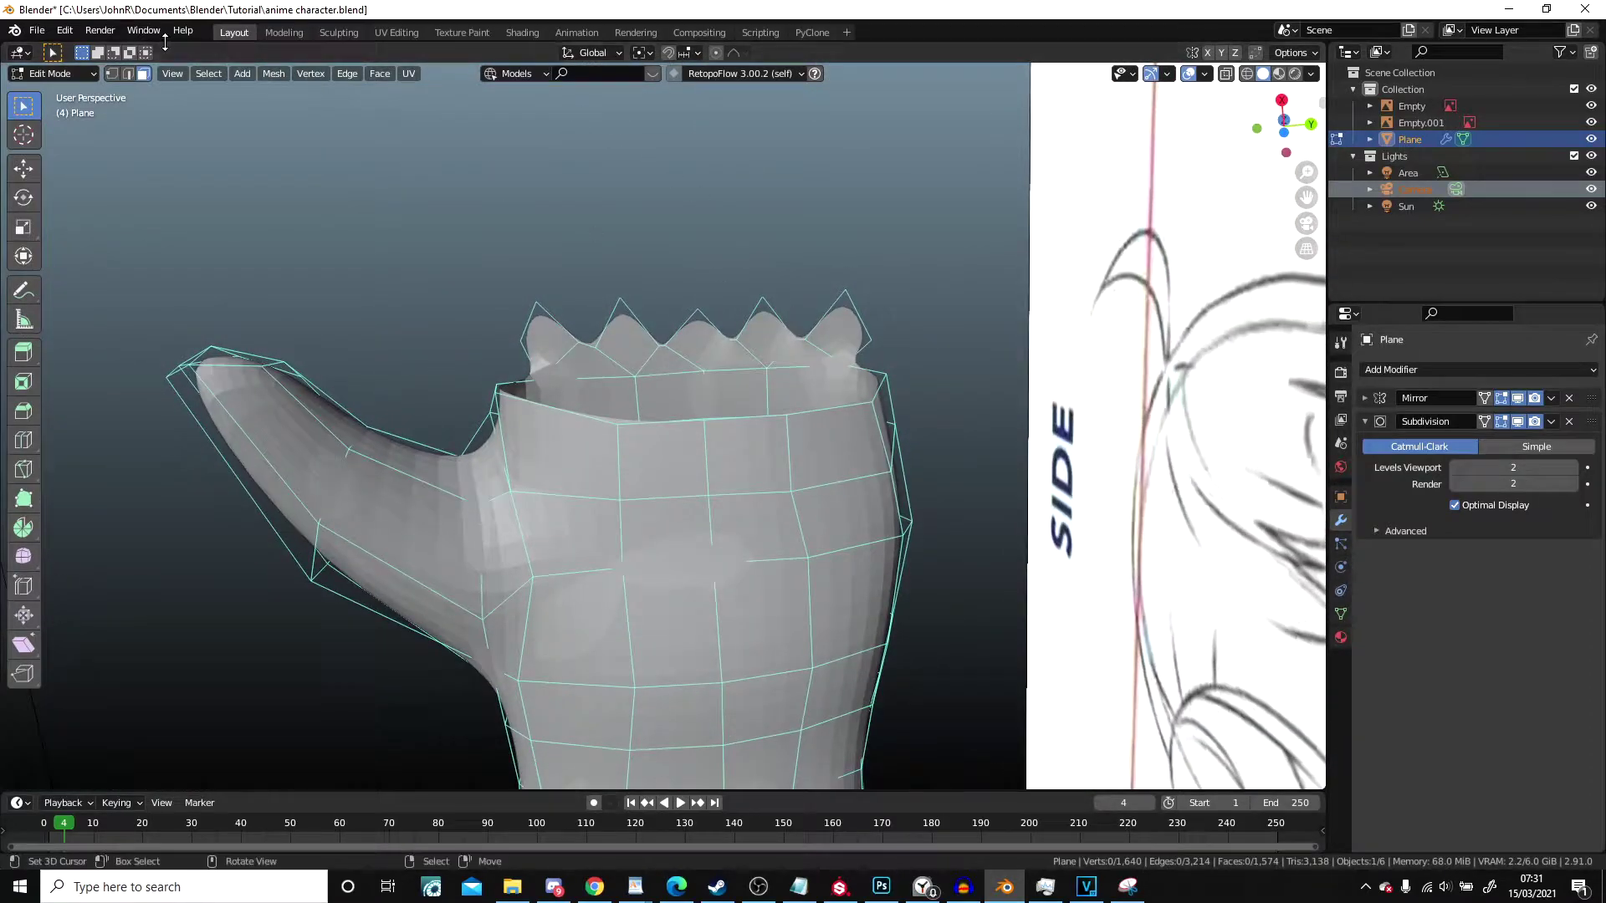
Step: Adjust the corner vertex on the little-finger side and extrude four edges outward from the palm-side rim vertices
scroll(685, 212, up, 4)
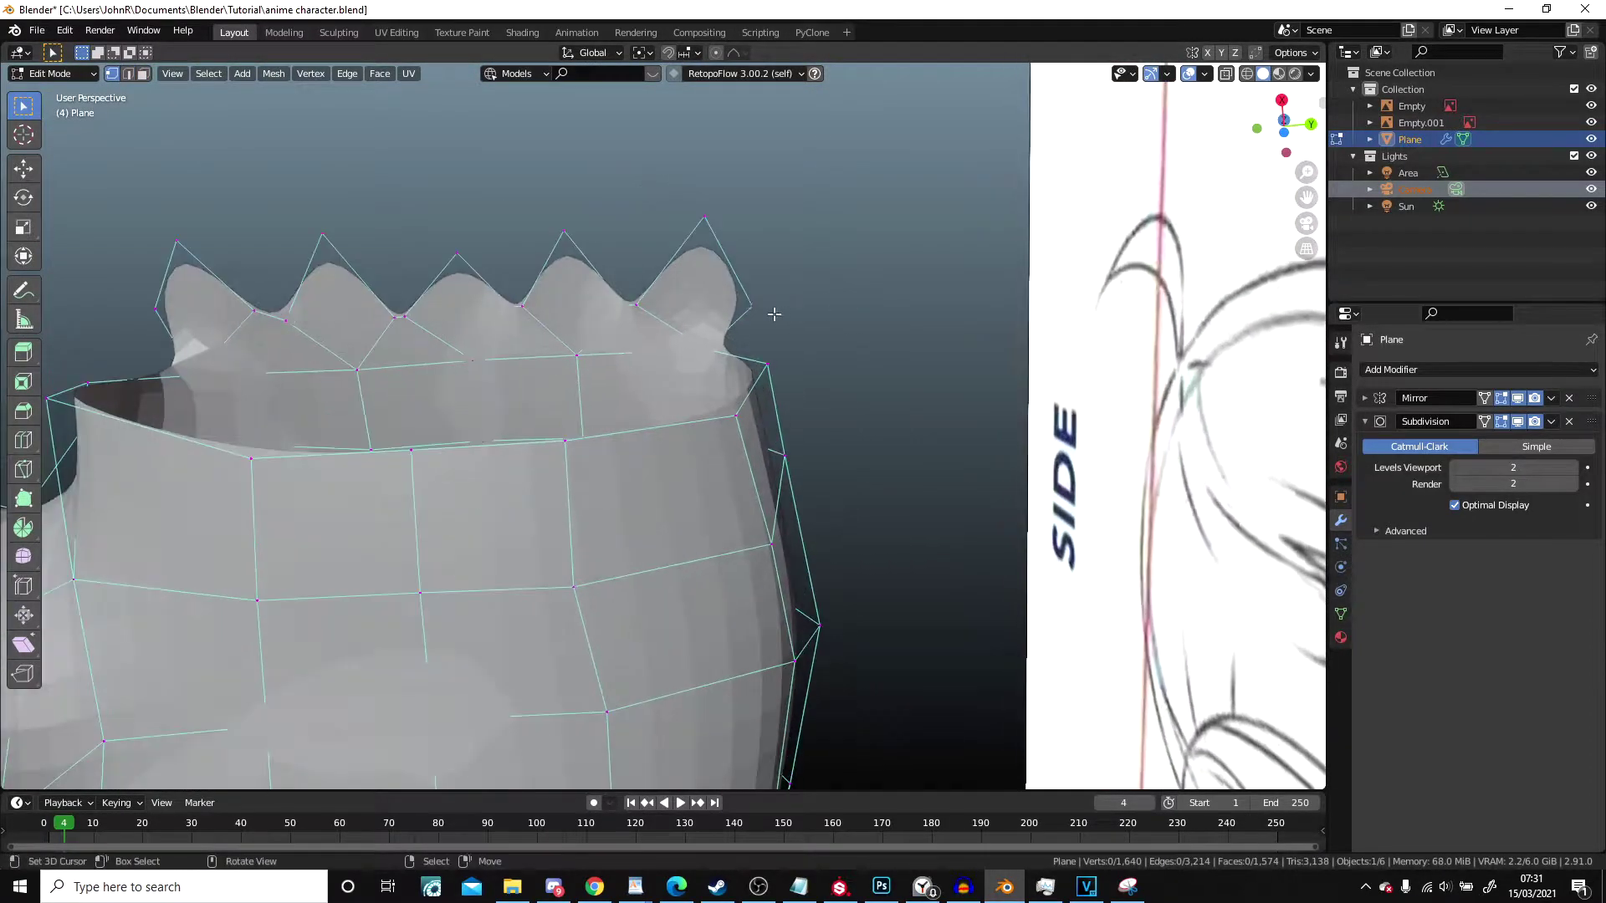
click(770, 310)
key(g)
click(774, 300)
scroll(769, 308, down, 2)
shift+middle_drag(729, 424, 768, 341)
key(e)
click(701, 280)
key(e)
click(709, 349)
key(e)
click(630, 305)
key(e)
click(689, 312)
Step: Move the palm-side rim vertices near the middle finger, sliding one of them along its edge
middle_drag(569, 378, 609, 341)
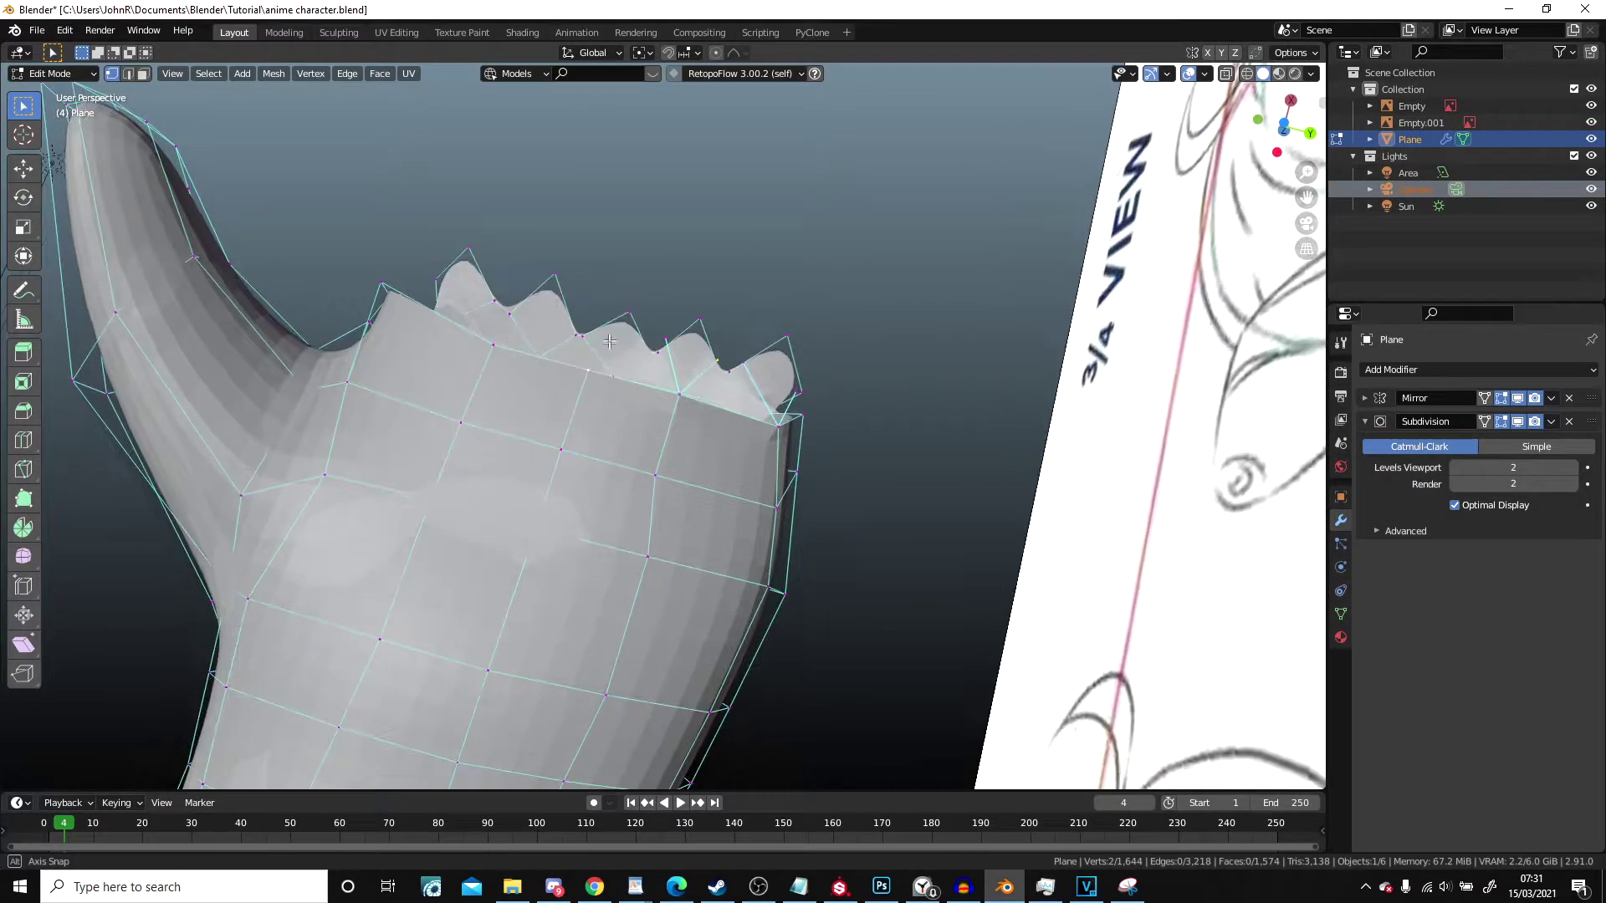
key(g)
click(590, 435)
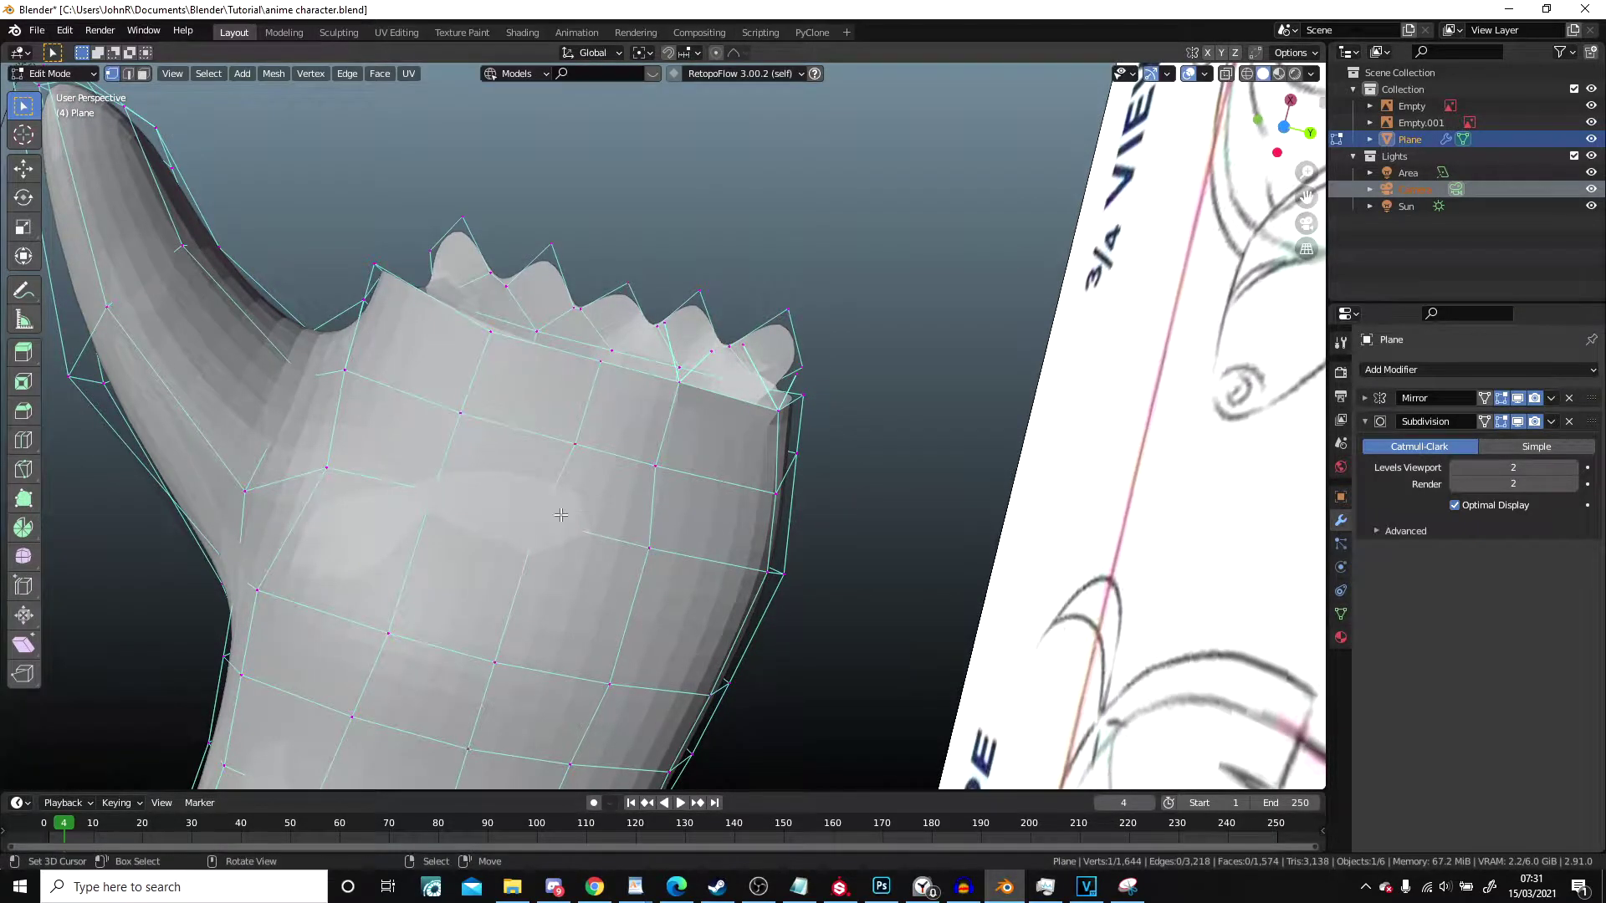
key(g)
key(g)
click(573, 522)
Step: Extrude two edges from the middle palm-side rim vertex toward the fingers
right_click(600, 362)
key(e)
click(584, 310)
right_click(600, 362)
key(e)
click(655, 324)
Step: Slide another palm vertex along its edge and extrude two more edges from the neighbouring rim vertex
middle_drag(655, 324, 752, 370)
shift+right_click(565, 527)
key(g)
key(g)
click(586, 522)
key(e)
click(611, 332)
key(e)
click(615, 396)
Step: Reposition the palm-side rim vertices near the index finger and thumb webbing
middle_drag(614, 396, 603, 479)
middle_drag(584, 235, 577, 277)
right_click(570, 261)
key(g)
key(g)
click(584, 308)
right_click(540, 192)
key(g)
click(538, 196)
middle_drag(539, 197, 688, 445)
key(g)
click(556, 257)
Step: Extrude two edges from the rim vertex at the index finger's base and adjust the positions of their ends
key(e)
click(687, 445)
key(e)
click(681, 481)
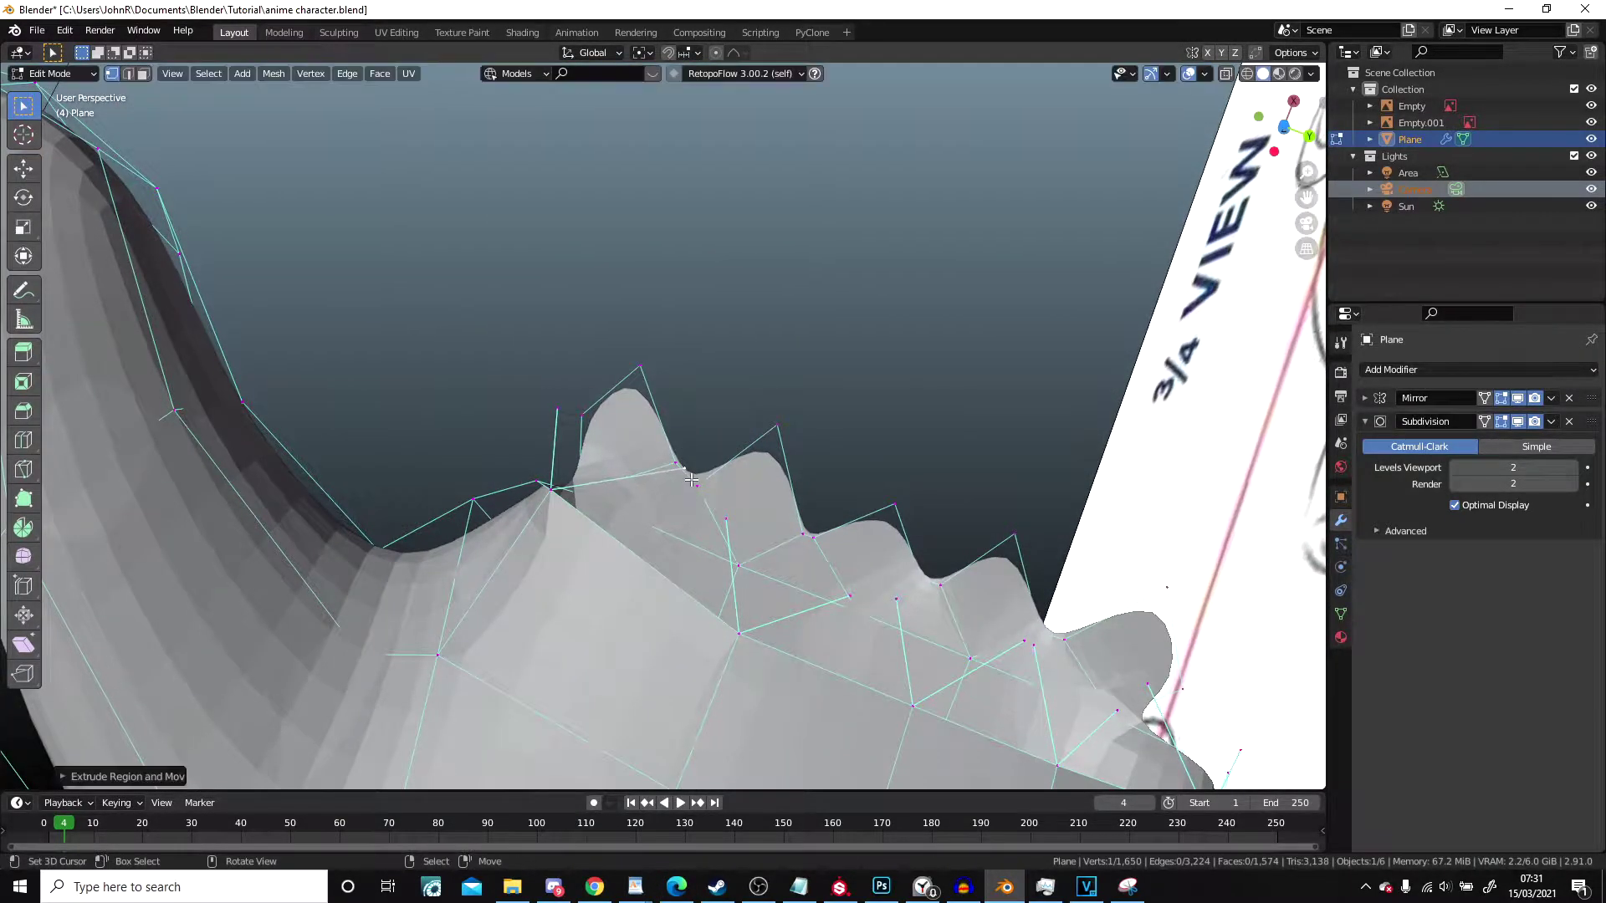
middle_drag(681, 481, 596, 542)
key(g)
click(588, 556)
key(g)
click(620, 482)
scroll(615, 485, down, 3)
middle_drag(598, 490, 536, 431)
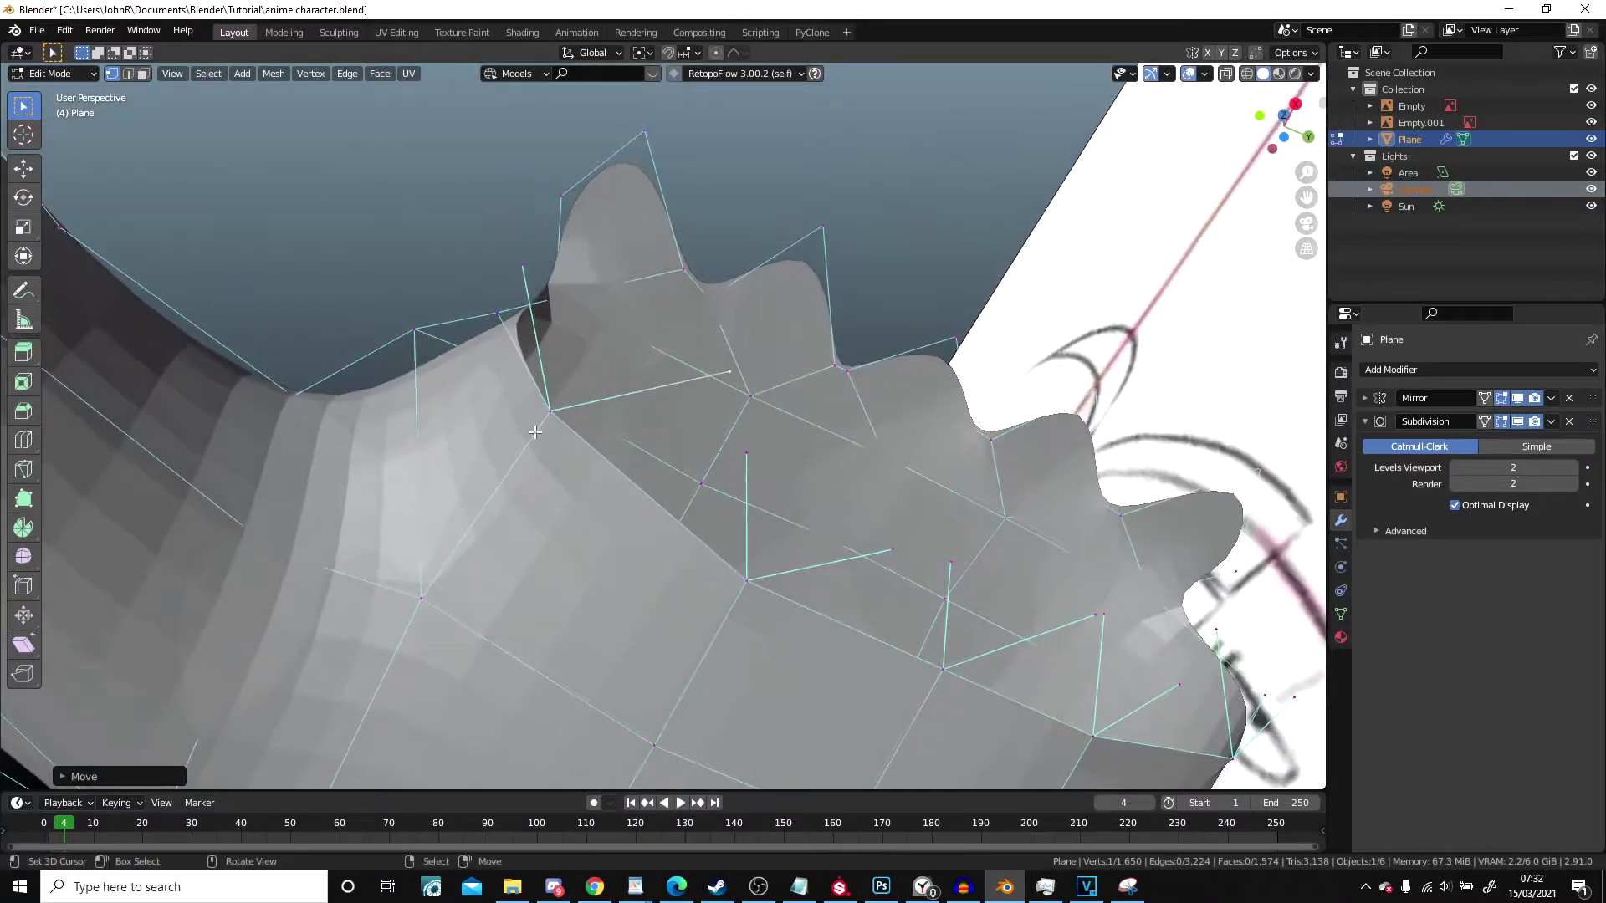
Step: Fill the palm-side face between the first two rim vertices, and extrude and fill the pointed face beside the index finger
key(f)
middle_drag(759, 606, 440, 319)
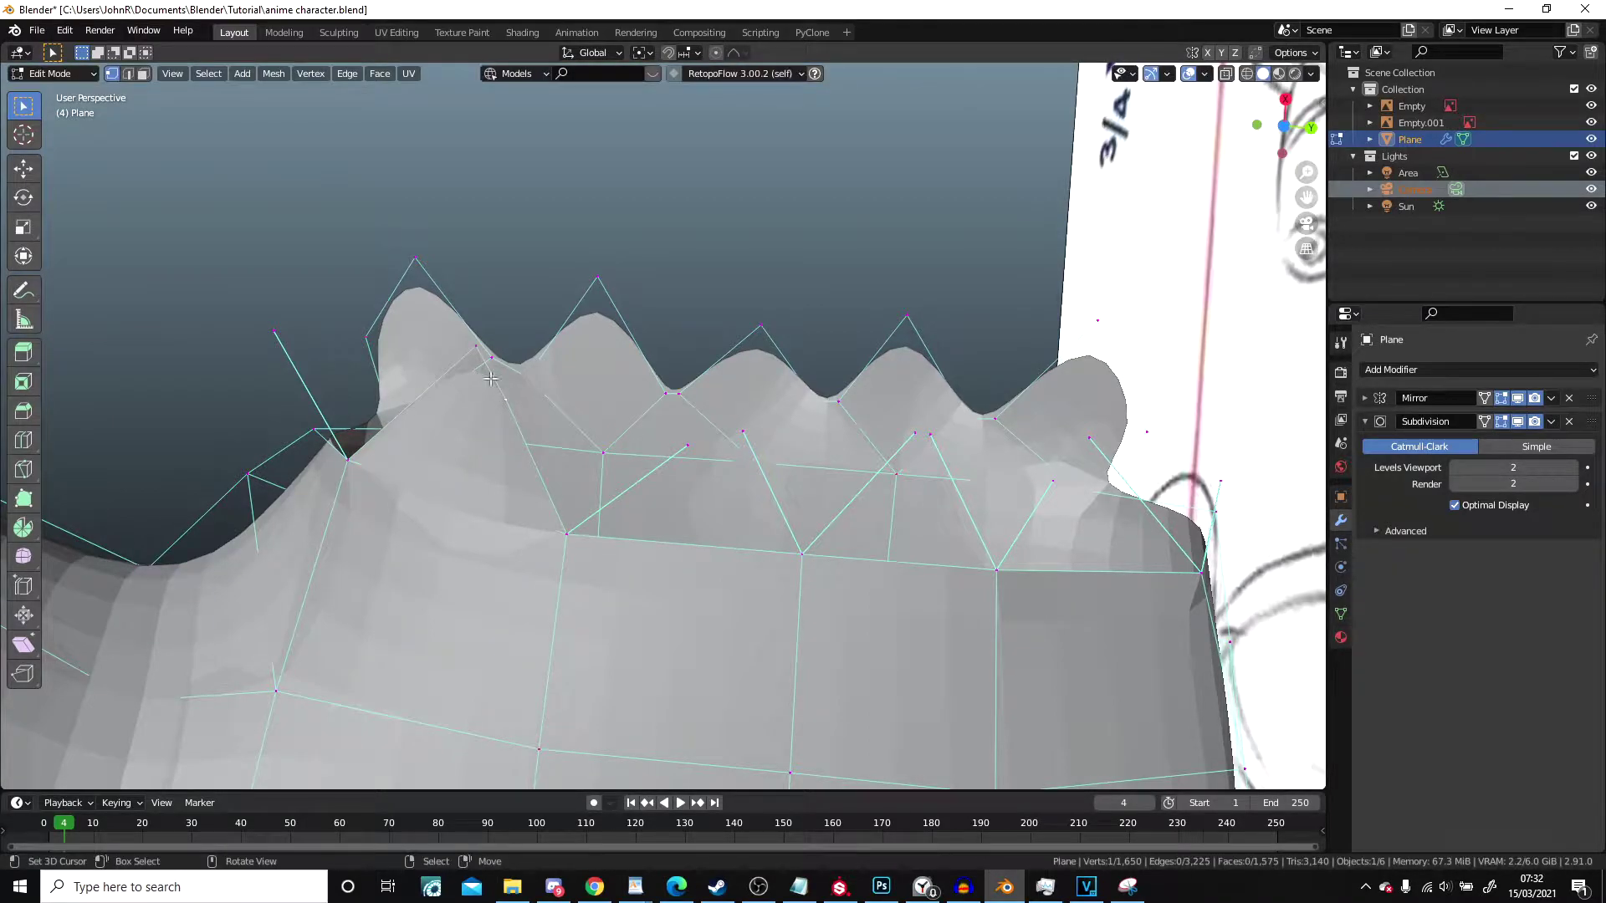
drag(469, 353, 434, 399)
middle_drag(434, 399, 528, 377)
key(e)
click(583, 291)
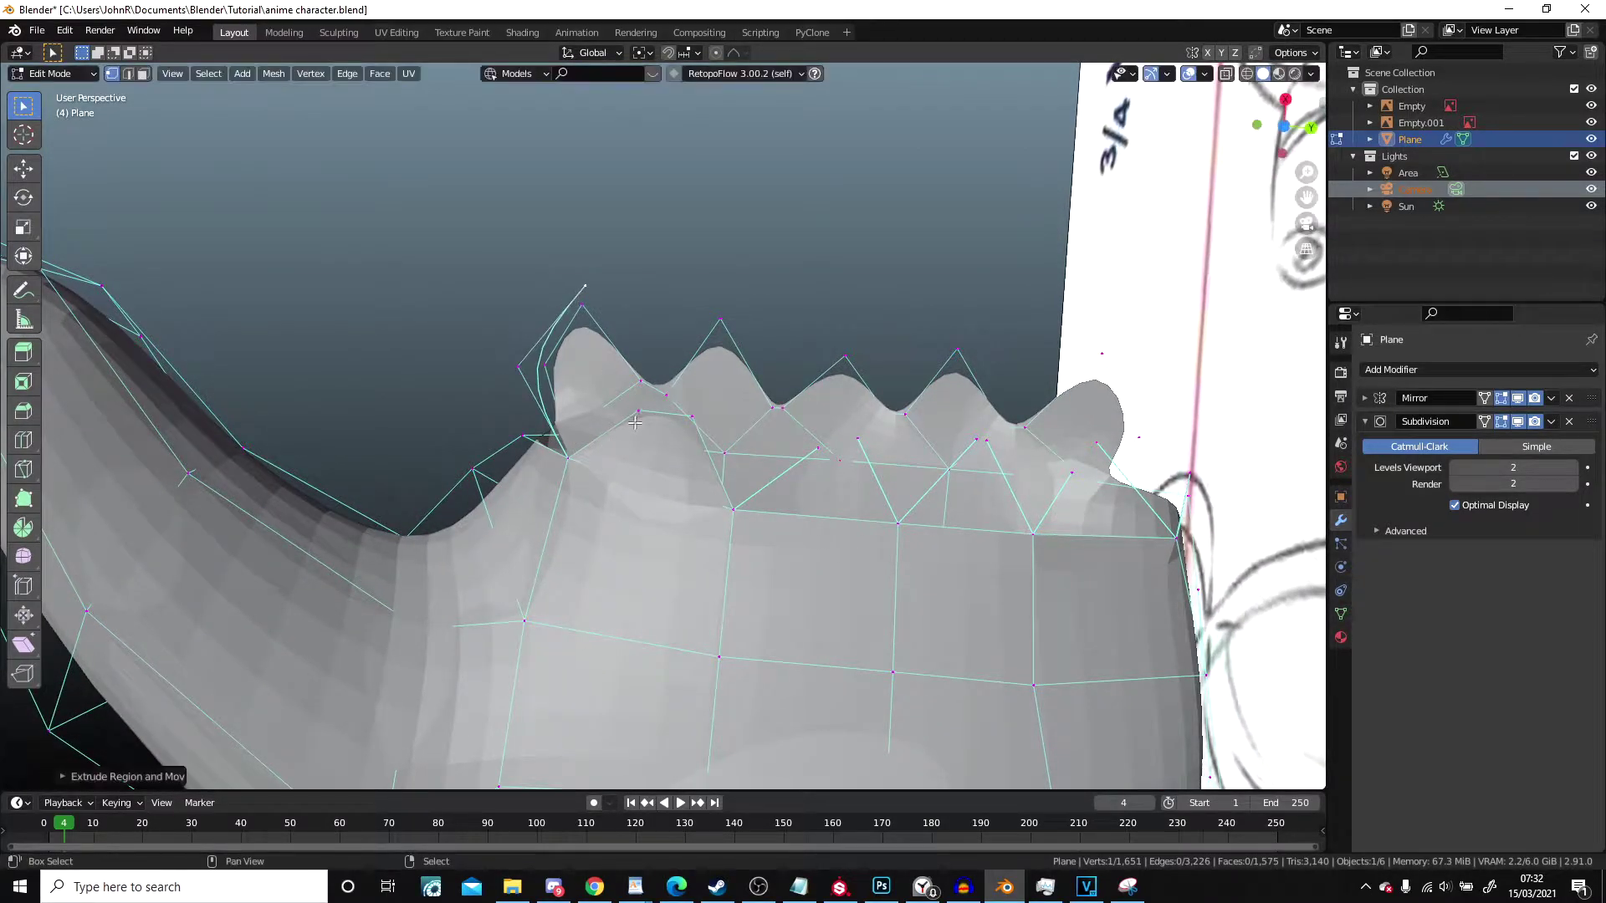
key(f)
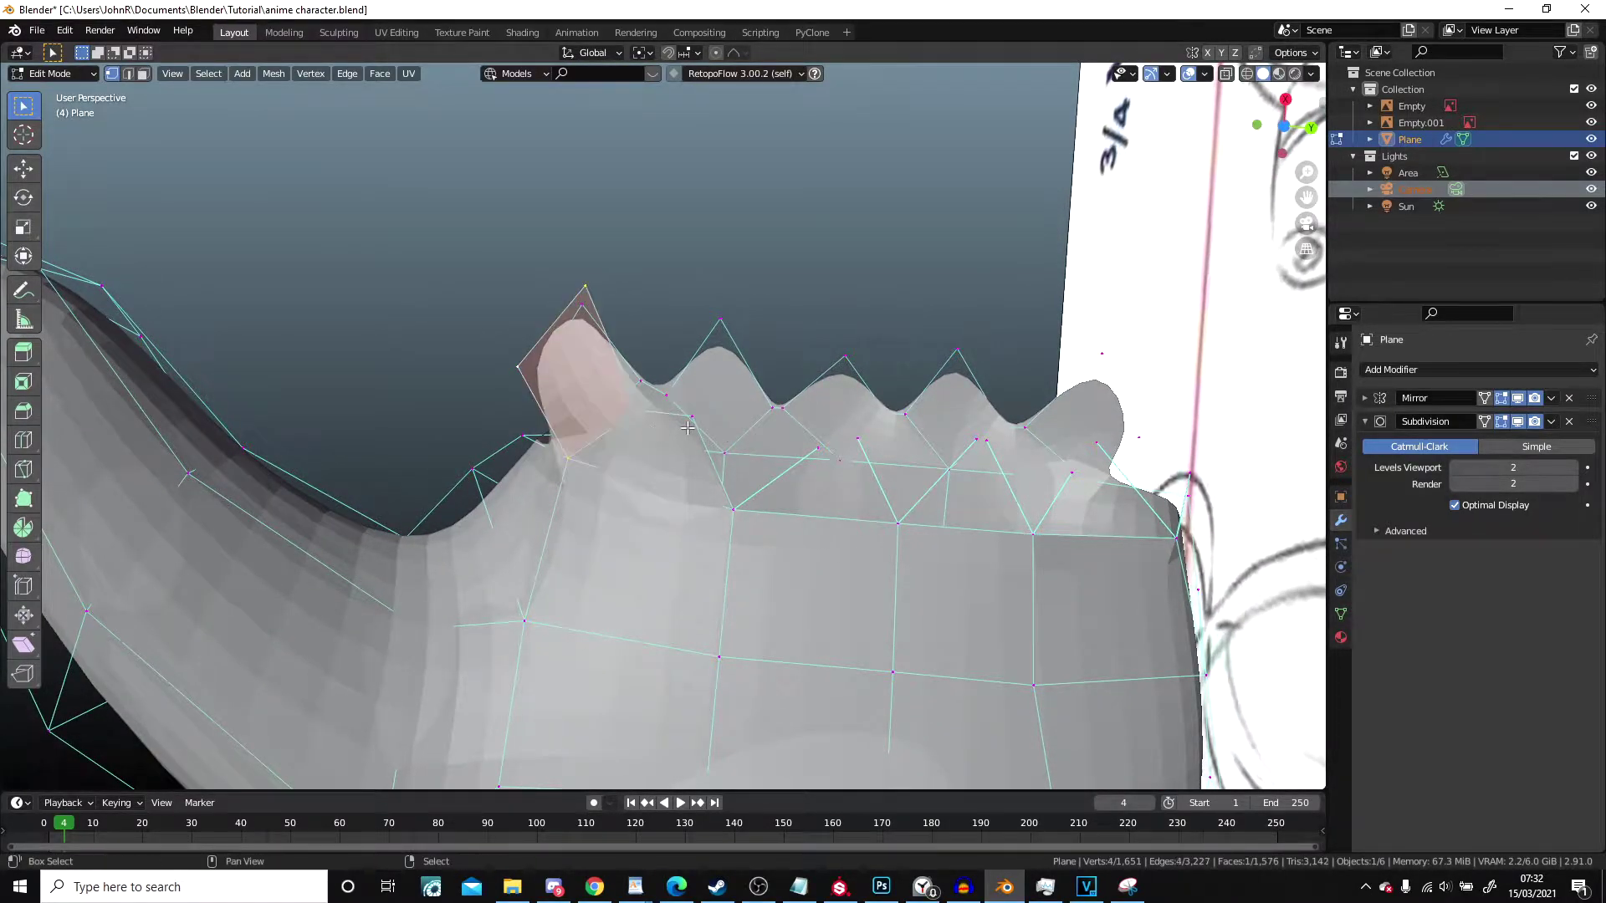
Step: Extrude tip vertices for the next two palm-side points and fill the faces beneath them
shift+middle_drag(686, 429, 560, 415)
key(e)
click(638, 340)
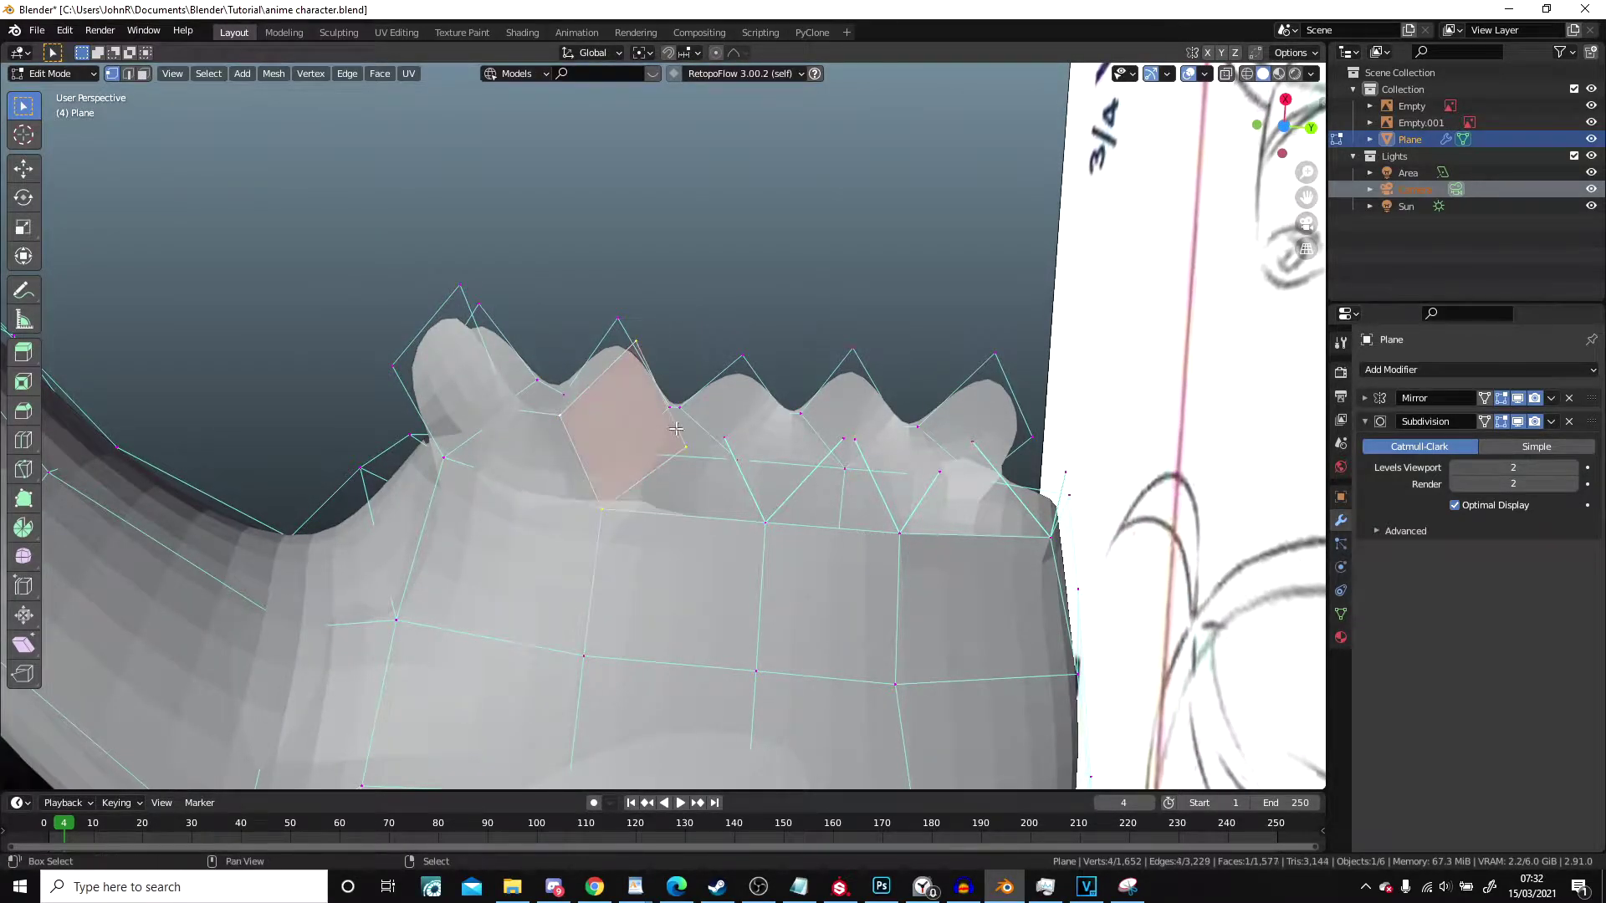
shift+middle_drag(676, 428, 605, 433)
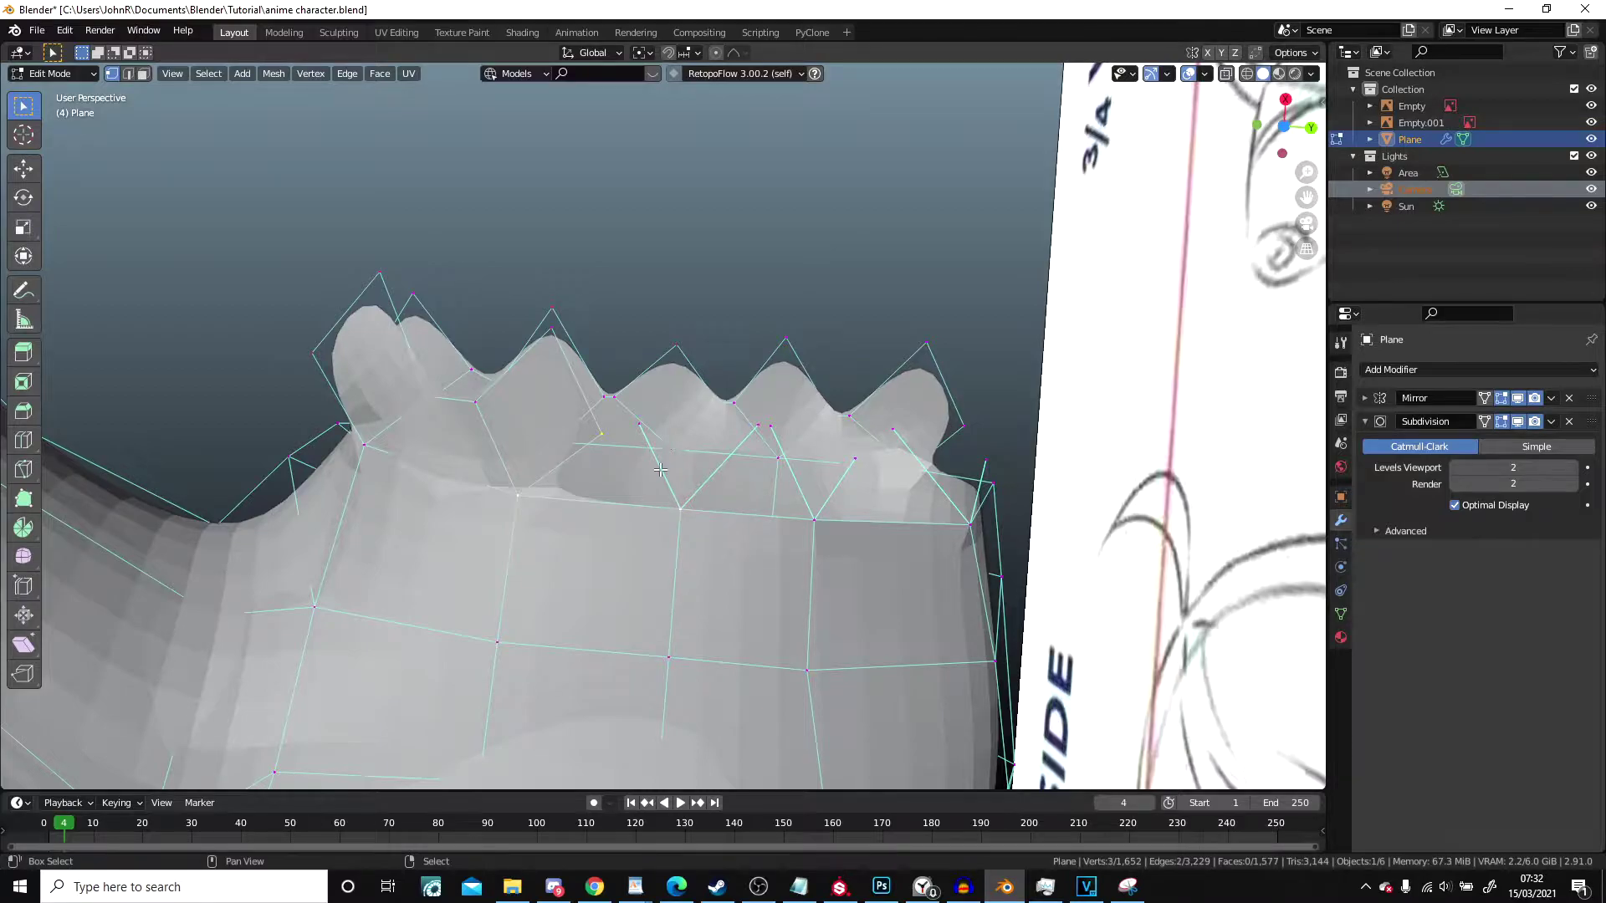
key(f)
key(e)
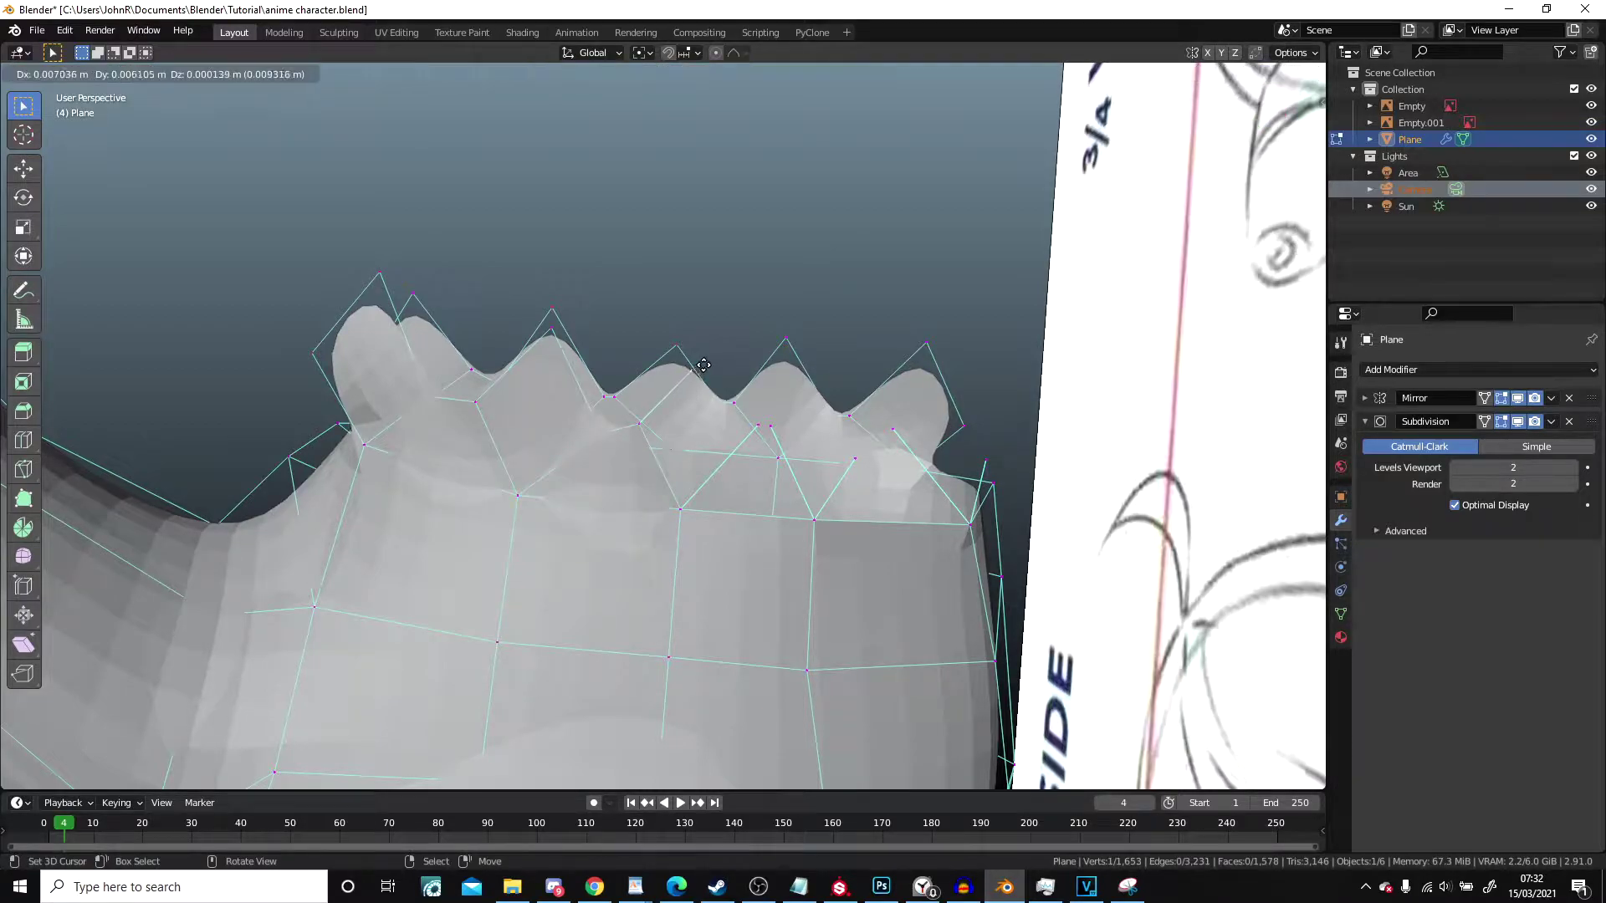
click(712, 344)
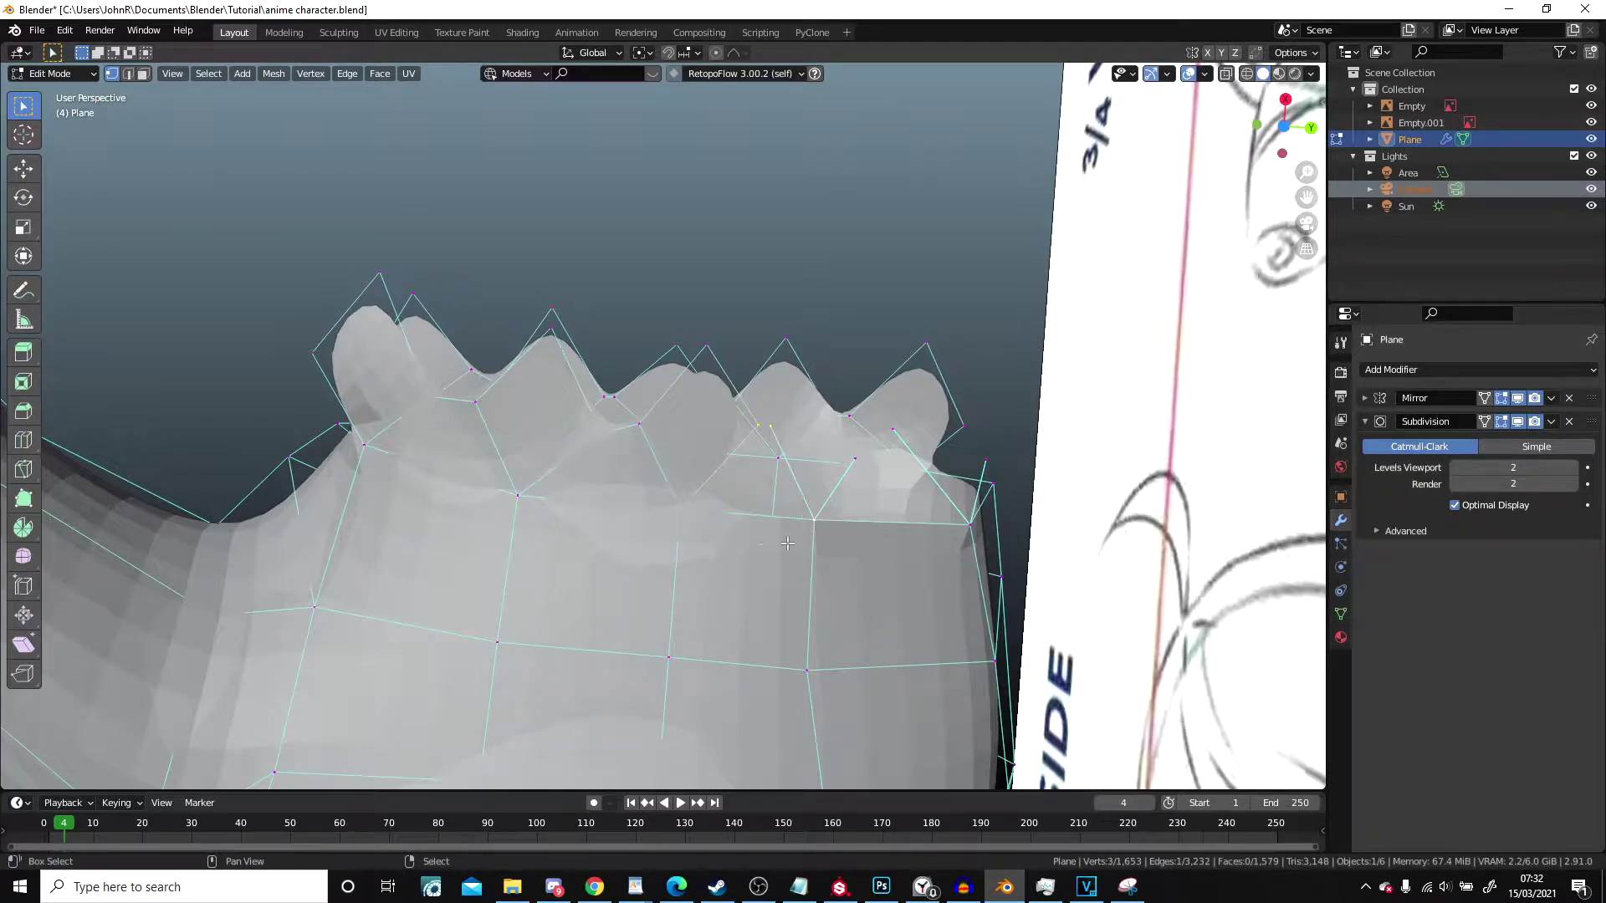
Step: Extrude the next tip vertex, fill its pointed face, and reposition the adjacent vertex to fill the last rim segment
shift+middle_drag(771, 519, 475, 424)
key(e)
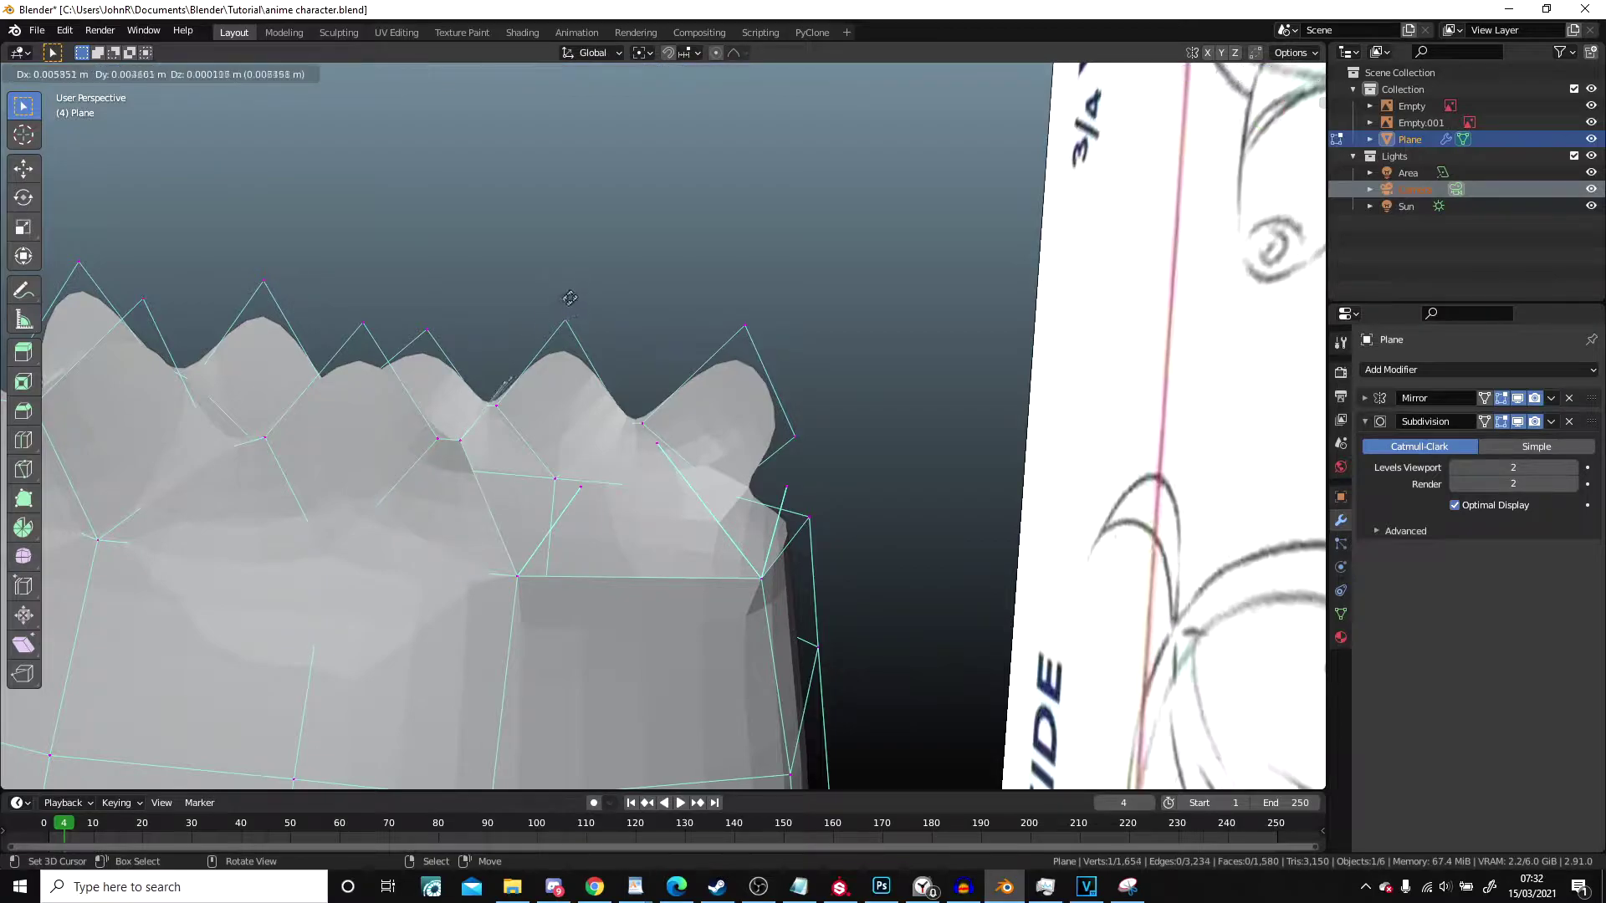
click(599, 276)
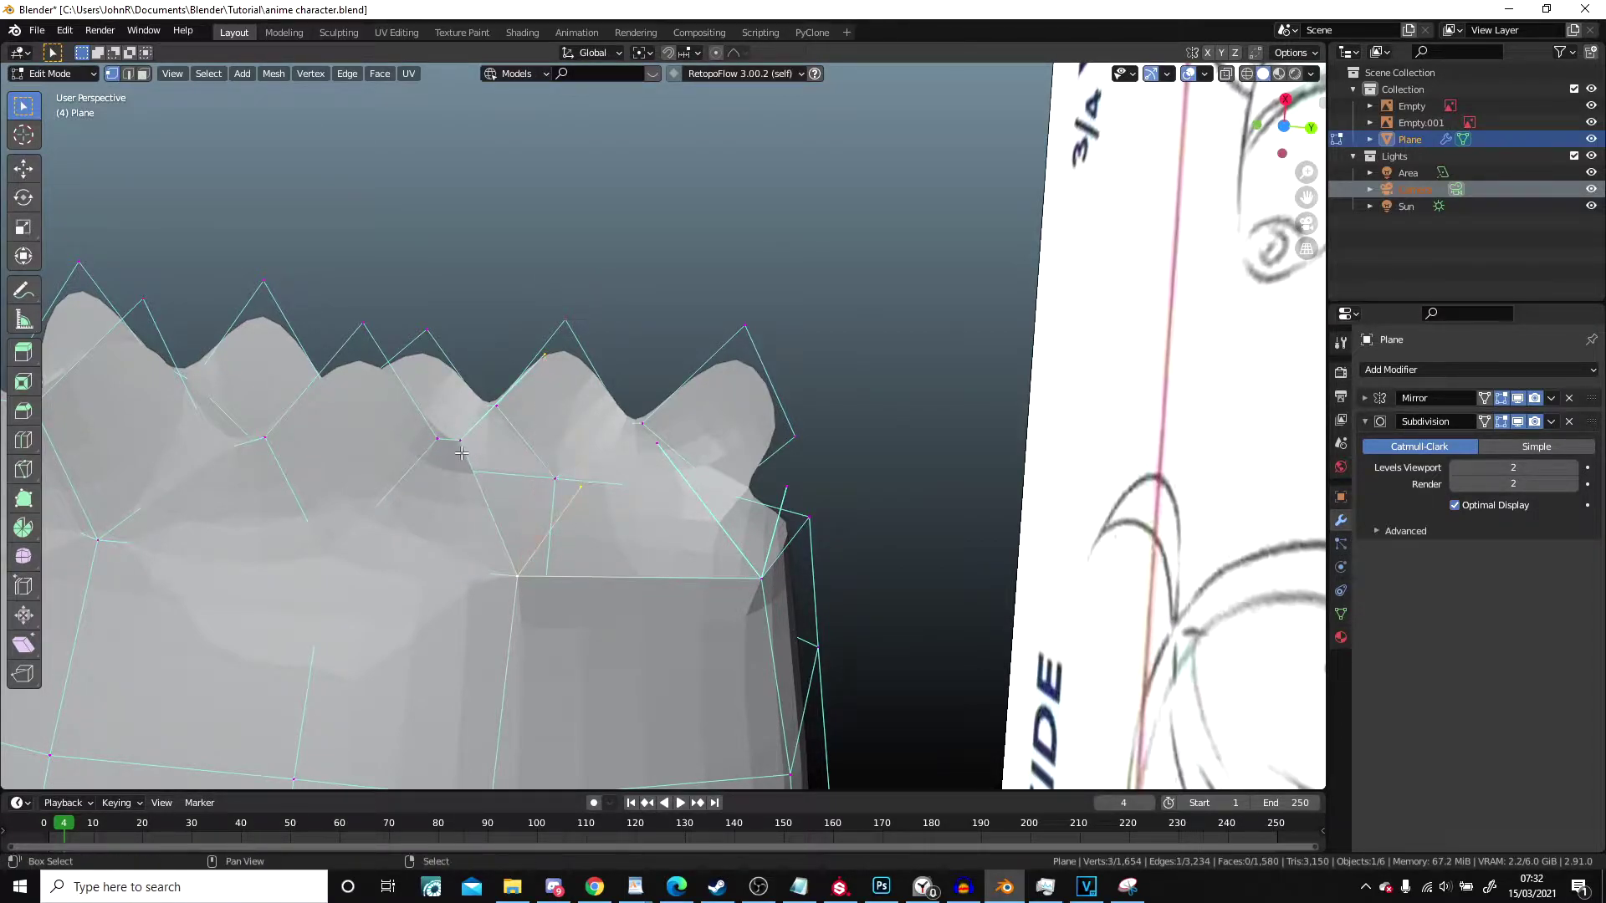
key(f)
right_click(582, 489)
key(g)
click(603, 450)
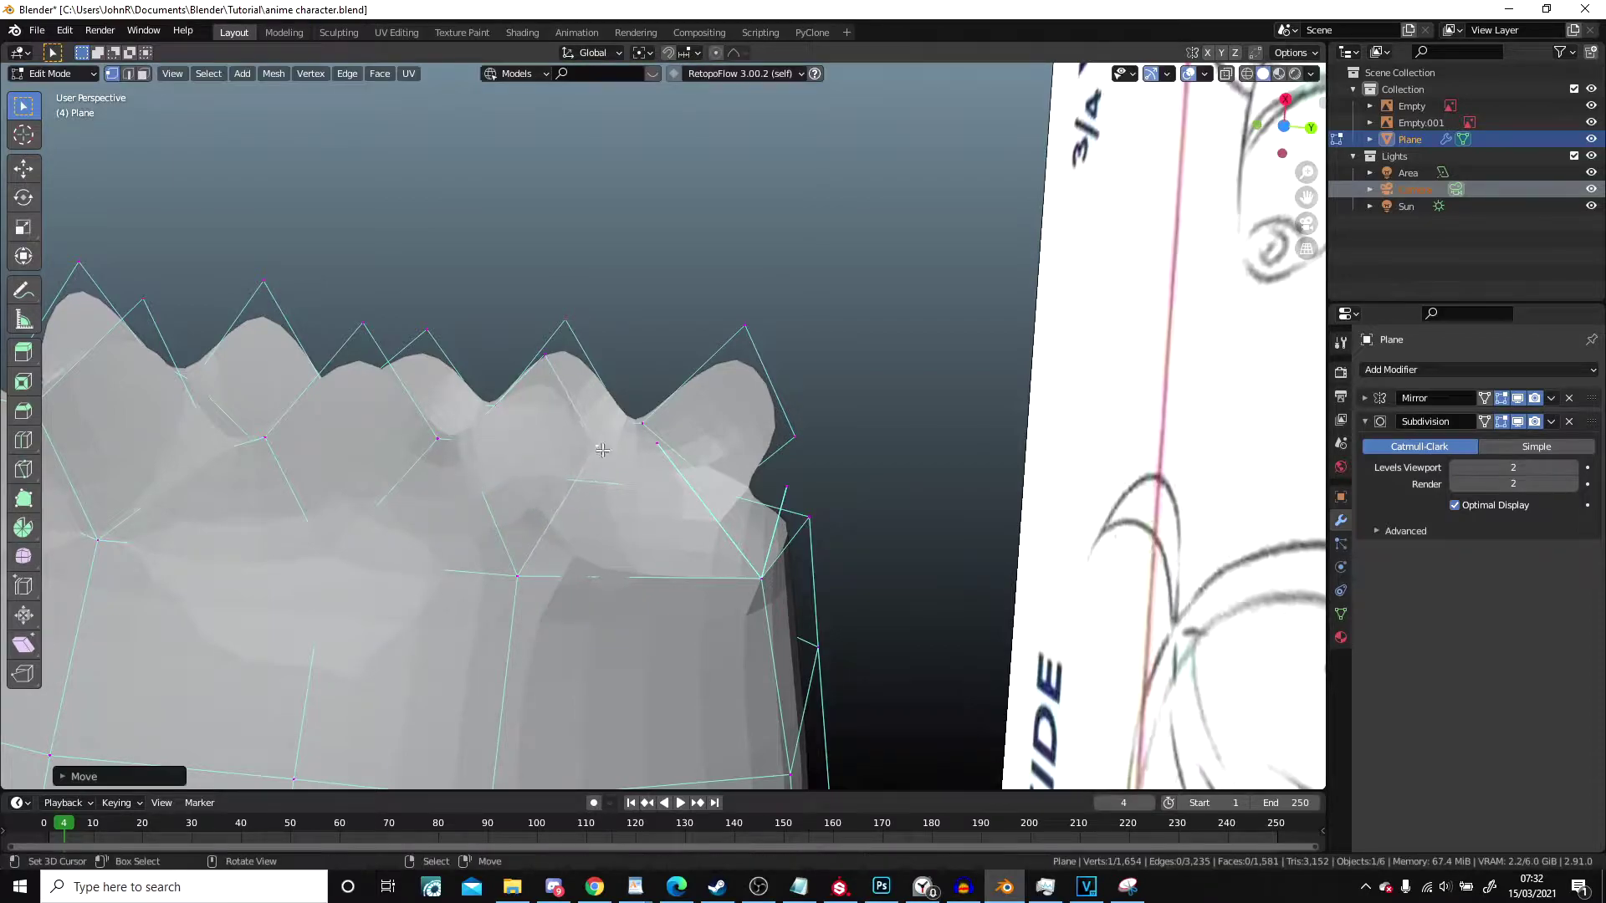
key(f)
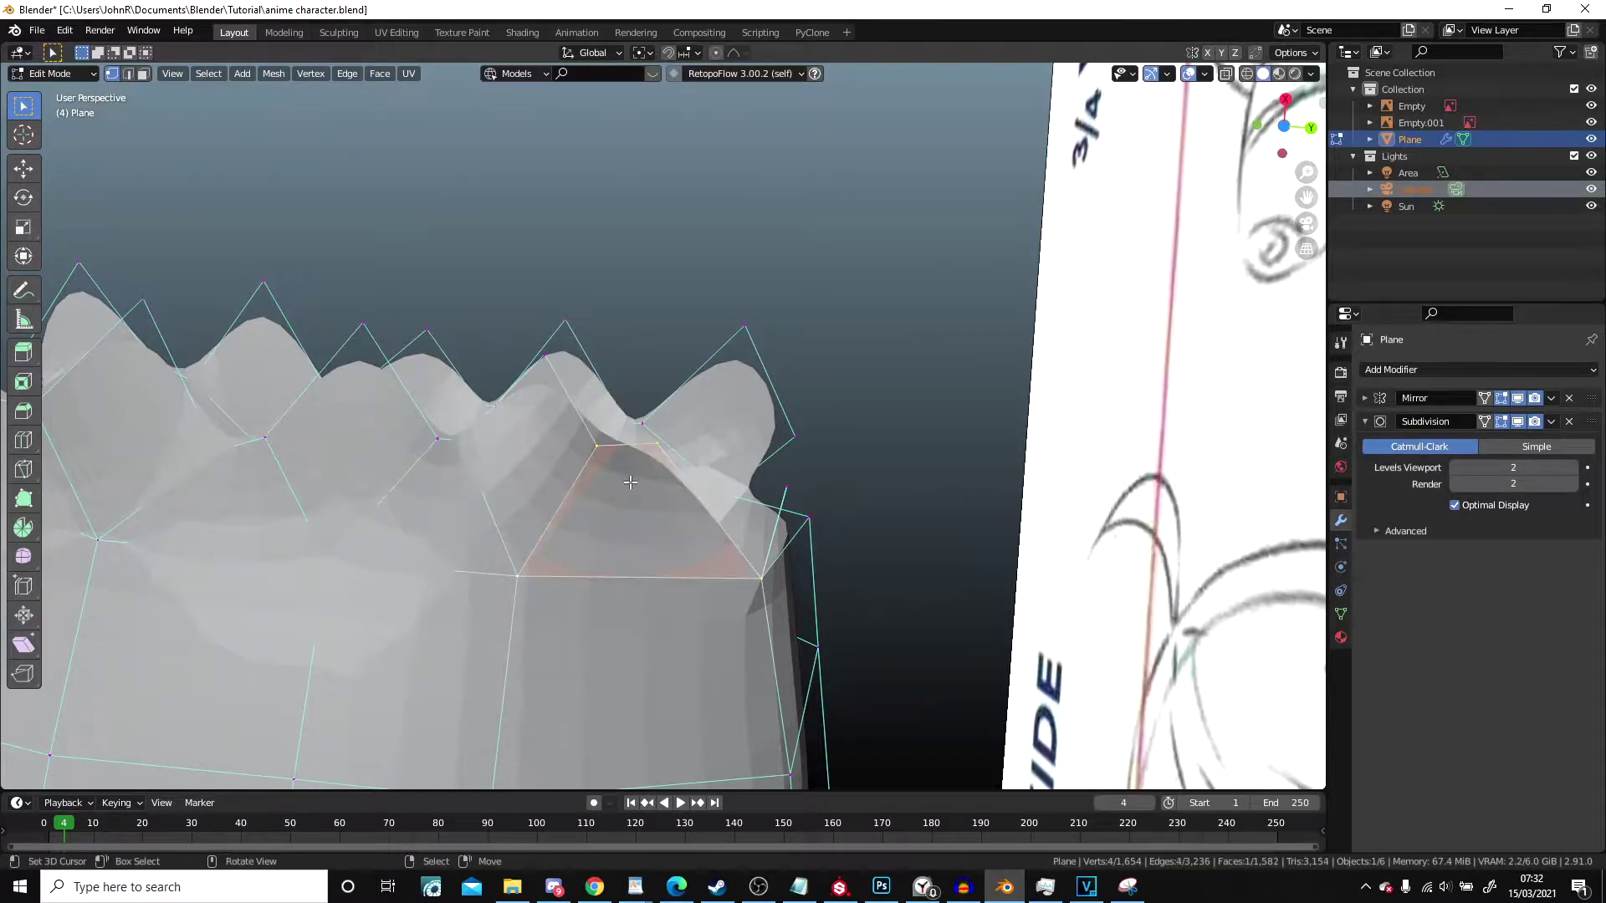
Step: Extrude a tip vertex for the little finger's palm-side point and delete the duplicate vertex
shift+middle_drag(662, 451, 605, 451)
key(e)
click(723, 309)
key(e)
right_click(737, 361)
key(x)
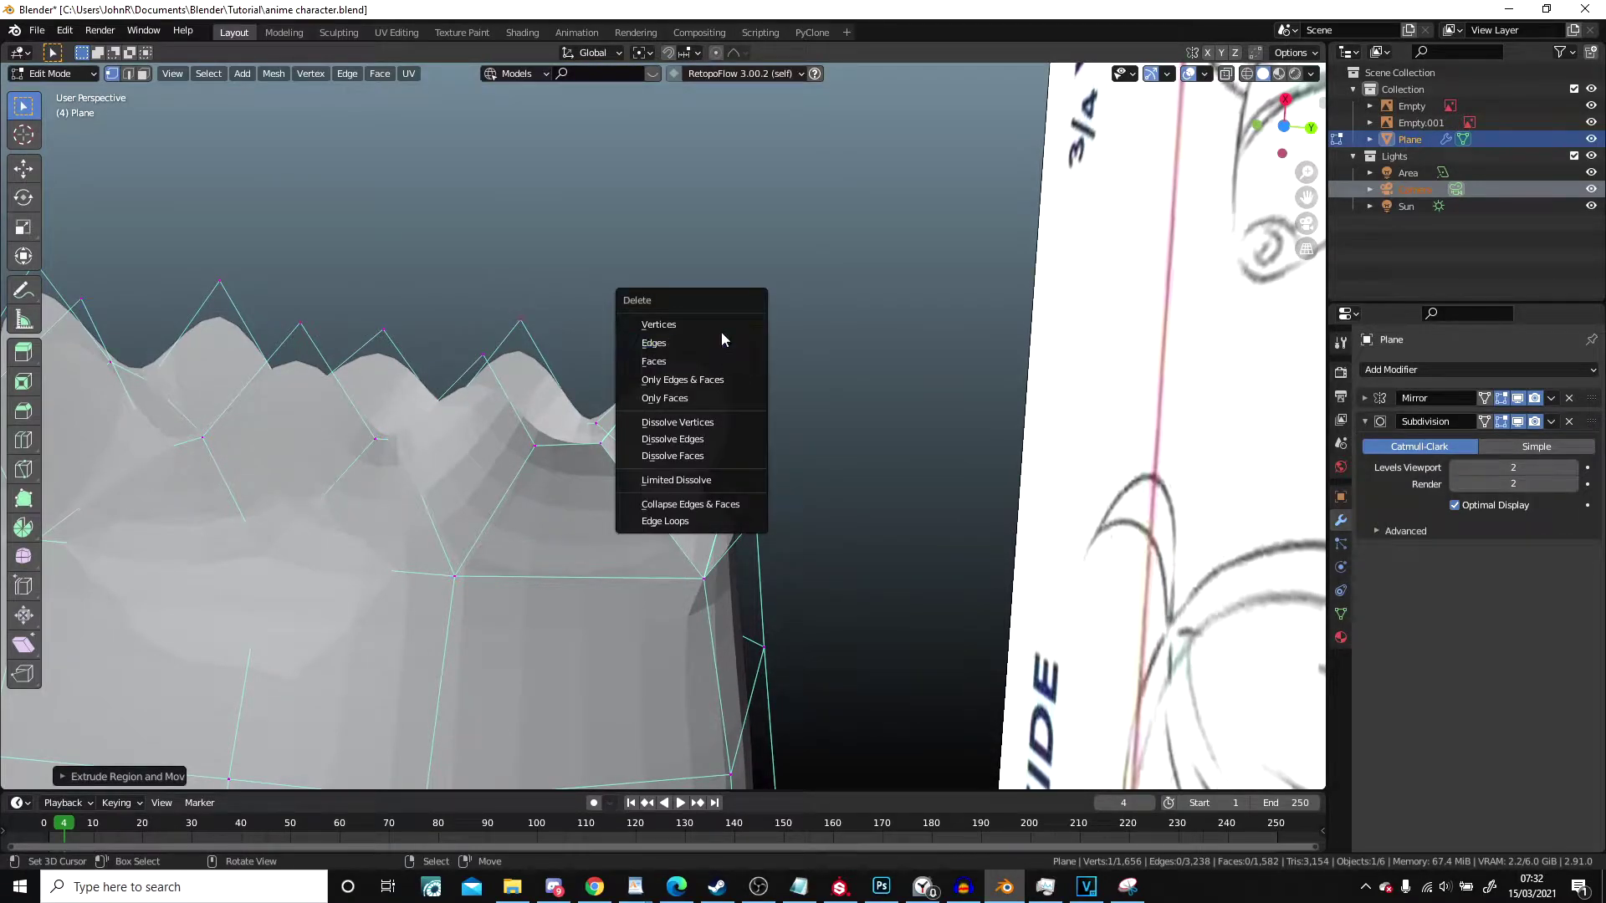
click(720, 329)
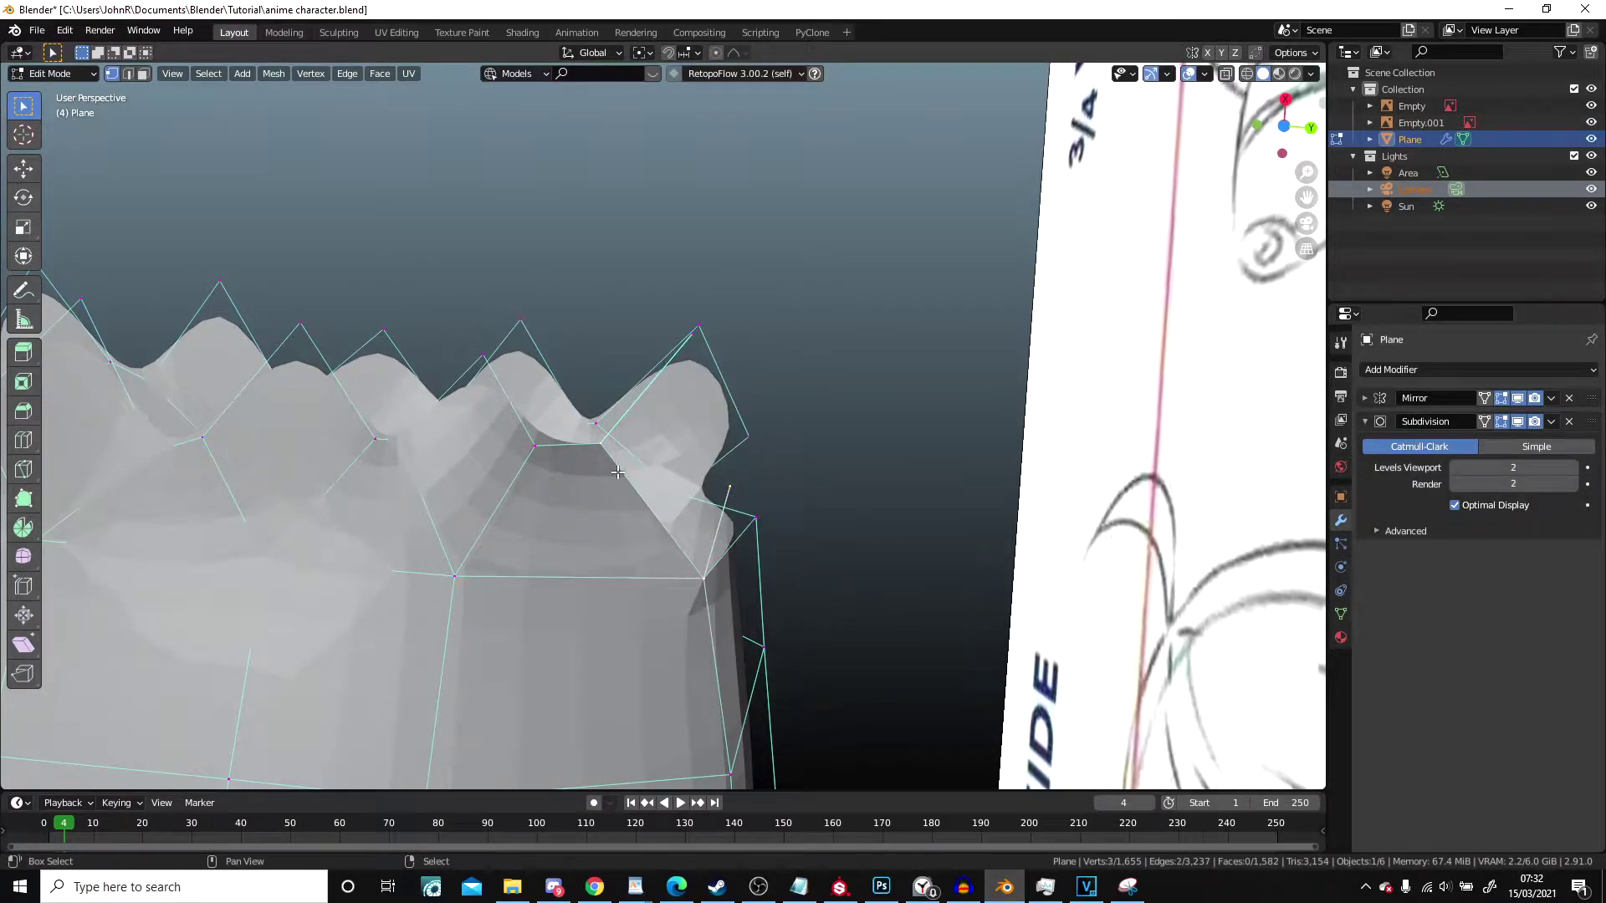
Step: Fill the pointed palm-side face at the little finger's base
scroll(618, 472, down, 4)
scroll(690, 443, up, 4)
middle_drag(690, 443, 618, 404)
shift+right_click(645, 303)
key(f)
right_click(619, 404)
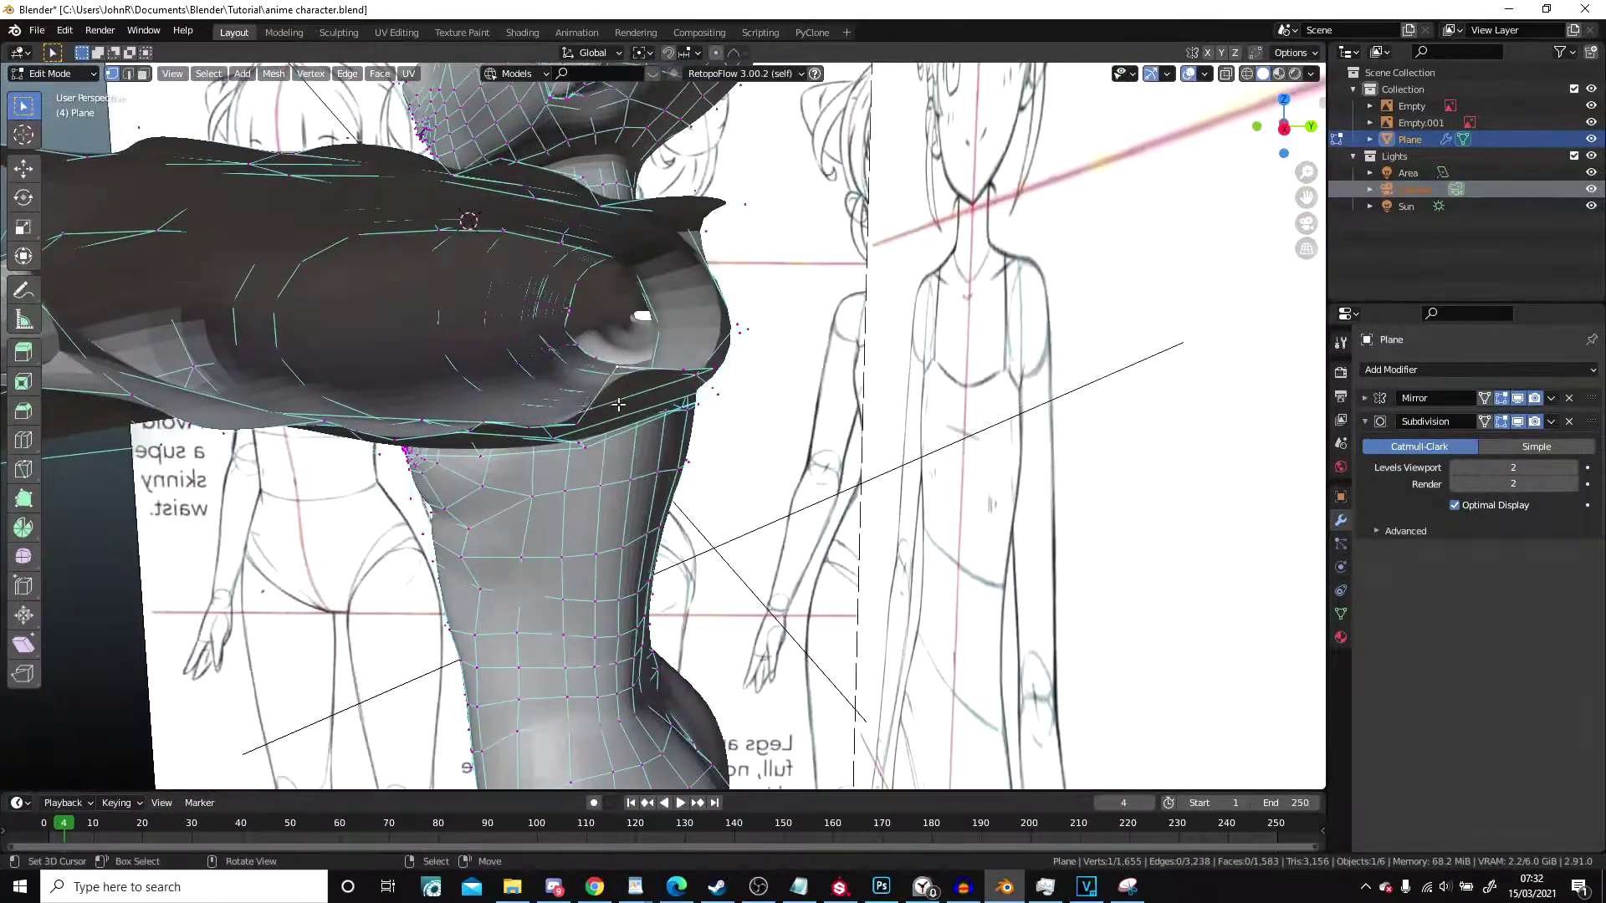
Step: Reposition the palm-side vertices at the finger openings while viewing the hand end-on
scroll(619, 405, up, 1)
key(g)
click(695, 396)
key(g)
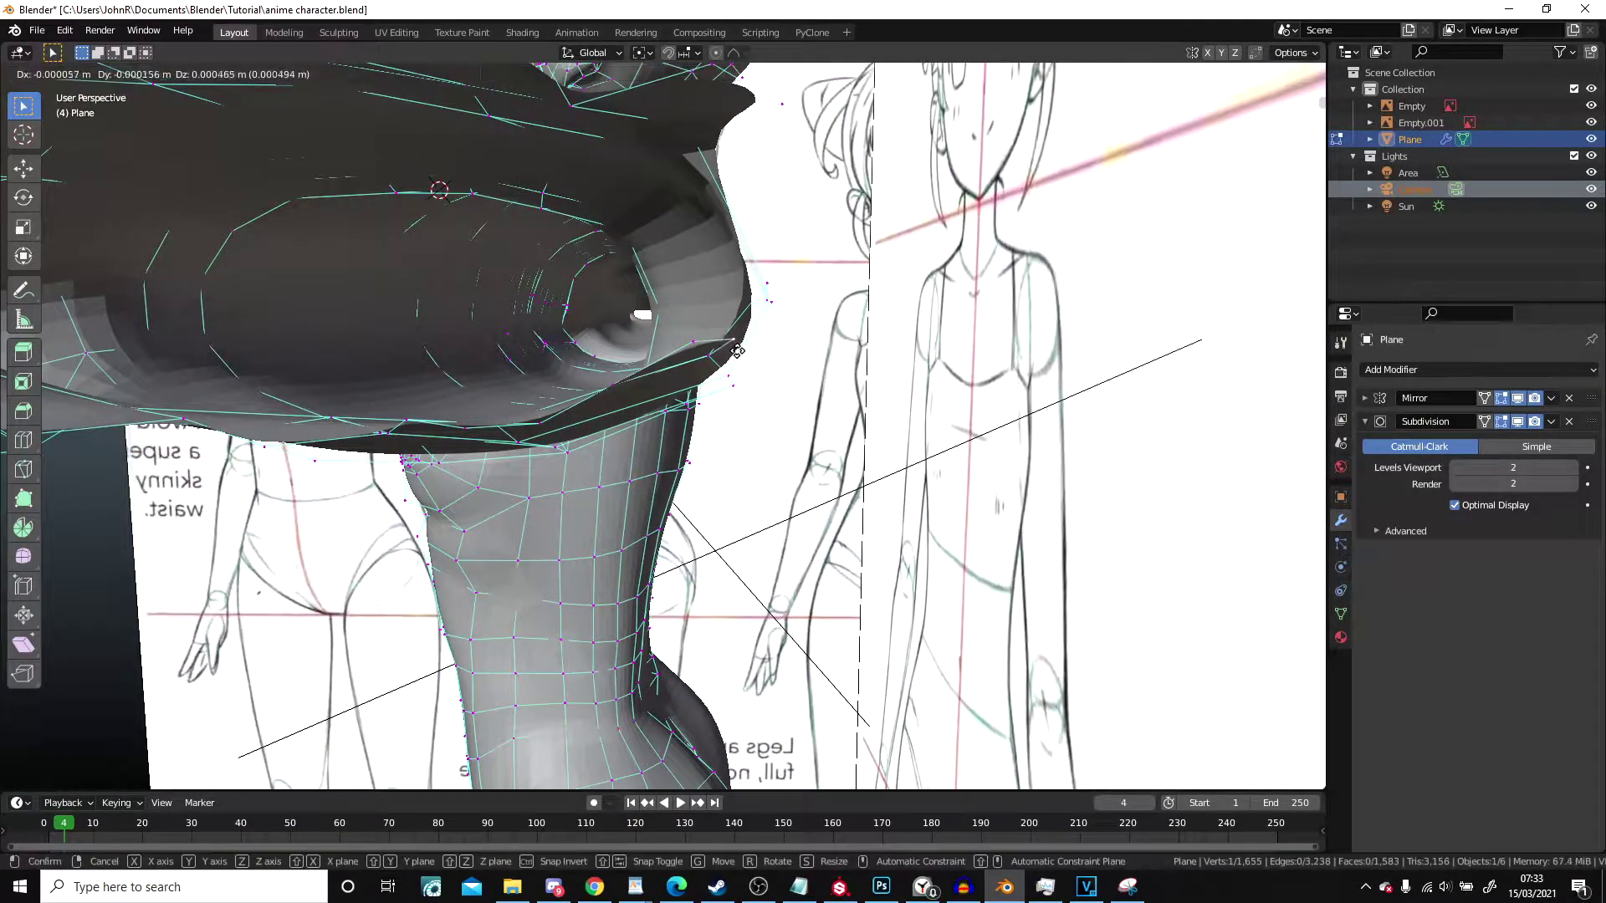
click(720, 337)
middle_drag(720, 337, 735, 151)
key(g)
click(748, 362)
Step: Move two neighbouring palm-side vertices to even out the rim at the finger openings
middle_drag(749, 362, 758, 357)
right_click(725, 392)
key(g)
click(688, 394)
right_click(679, 391)
key(g)
click(680, 387)
Step: Move the vertex on the outer edge of the finger openings to even out the rim
scroll(765, 414, up, 3)
shift+middle_drag(680, 387, 775, 569)
right_click(768, 438)
key(g)
click(763, 456)
Step: Reposition two vertices in the valleys between the pointed finger bases on the palm side
middle_drag(491, 435, 629, 361)
right_click(562, 378)
key(g)
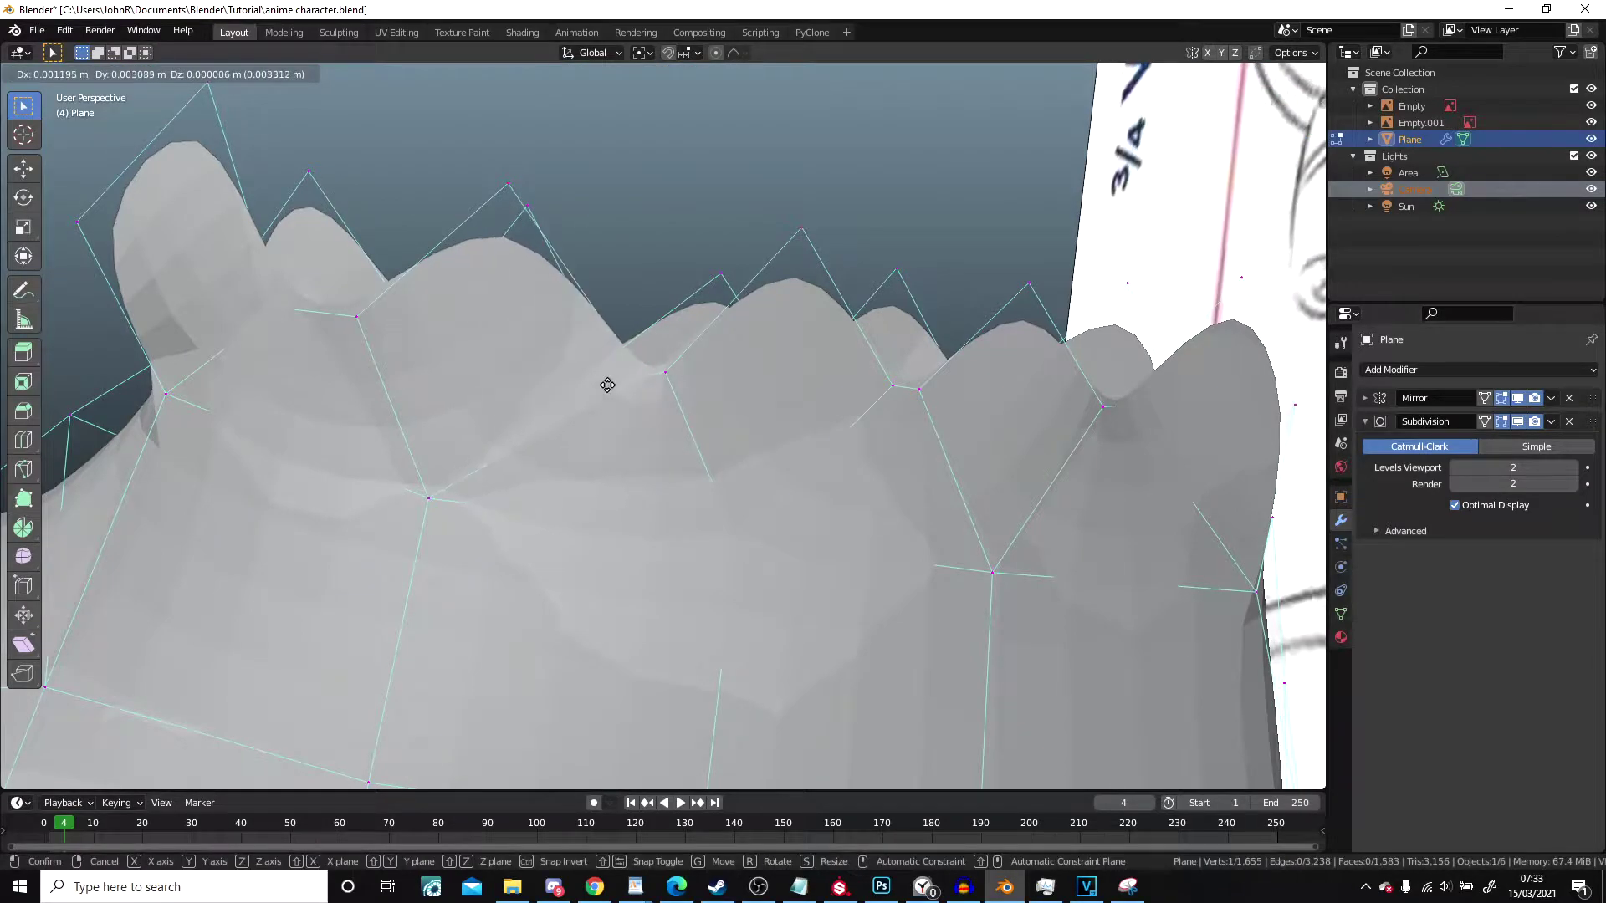
click(603, 380)
right_click(667, 374)
key(g)
click(681, 393)
Step: Move further vertices along the finger-base rim to even the spacing between the points
middle_drag(675, 397, 784, 558)
key(g)
click(659, 536)
key(g)
click(589, 530)
middle_drag(590, 530, 538, 524)
right_click(553, 534)
Step: Unhide the detached first finger and move it along the X axis to meet its base on the hand
scroll(553, 534, down, 5)
scroll(811, 441, down, 2)
middle_drag(817, 441, 876, 507)
key(alt+h)
scroll(846, 634, up, 2)
scroll(861, 504, up, 2)
scroll(876, 507, down, 2)
key(g)
key(x)
click(853, 466)
scroll(853, 467, up, 2)
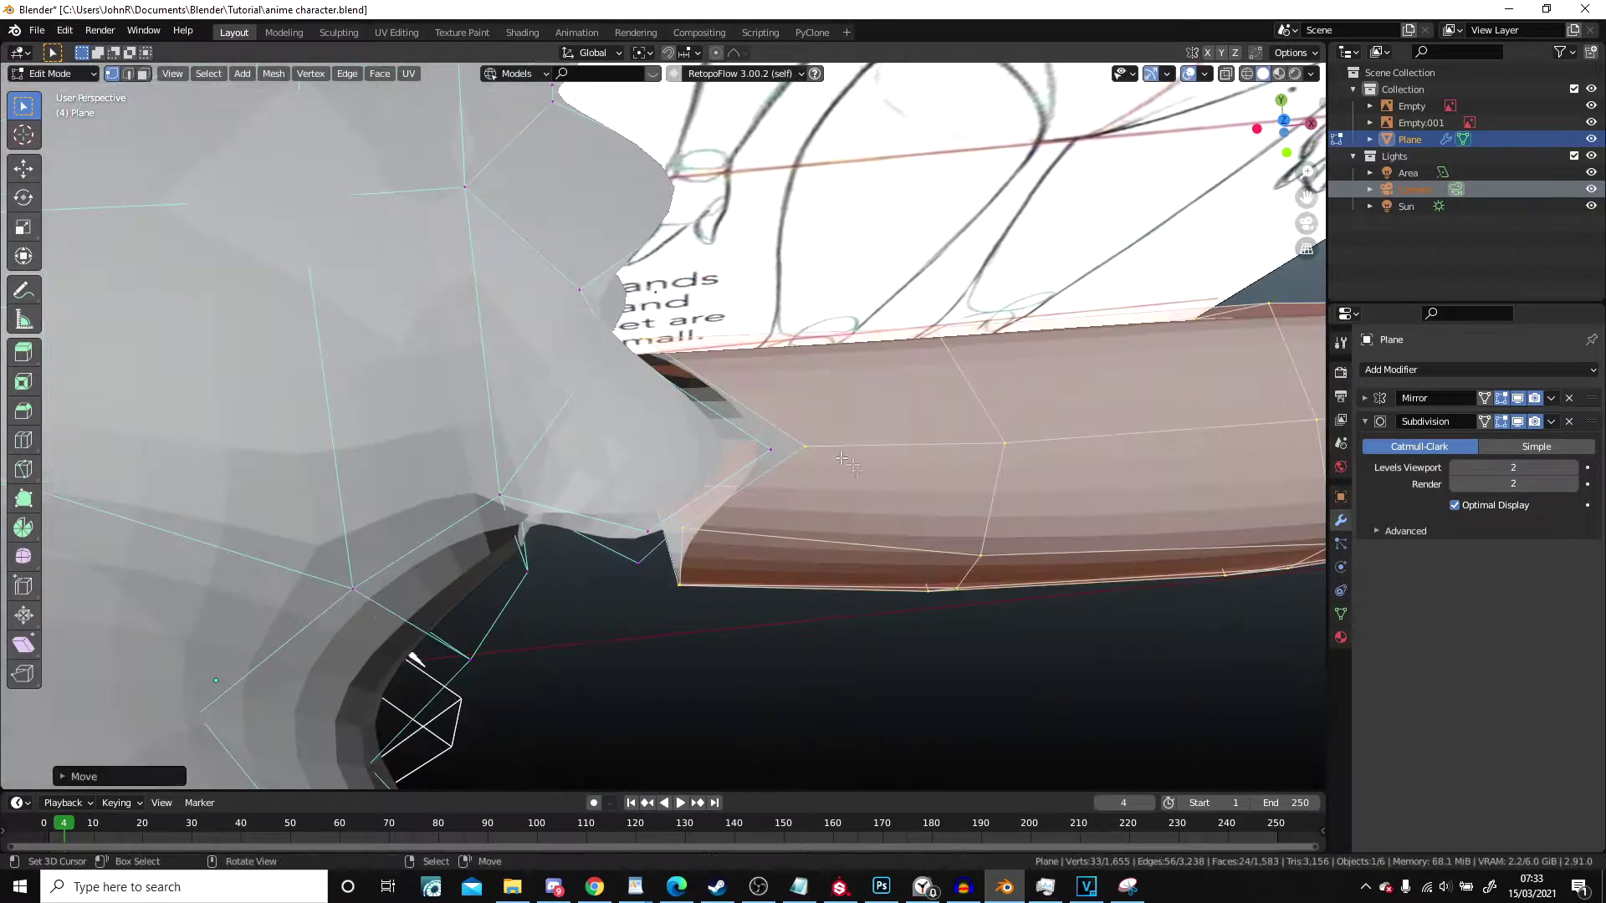
Step: Merge the finger's pointed base vertex with the matching tip vertex on the hand using At Last
click(793, 450)
right_click(763, 454)
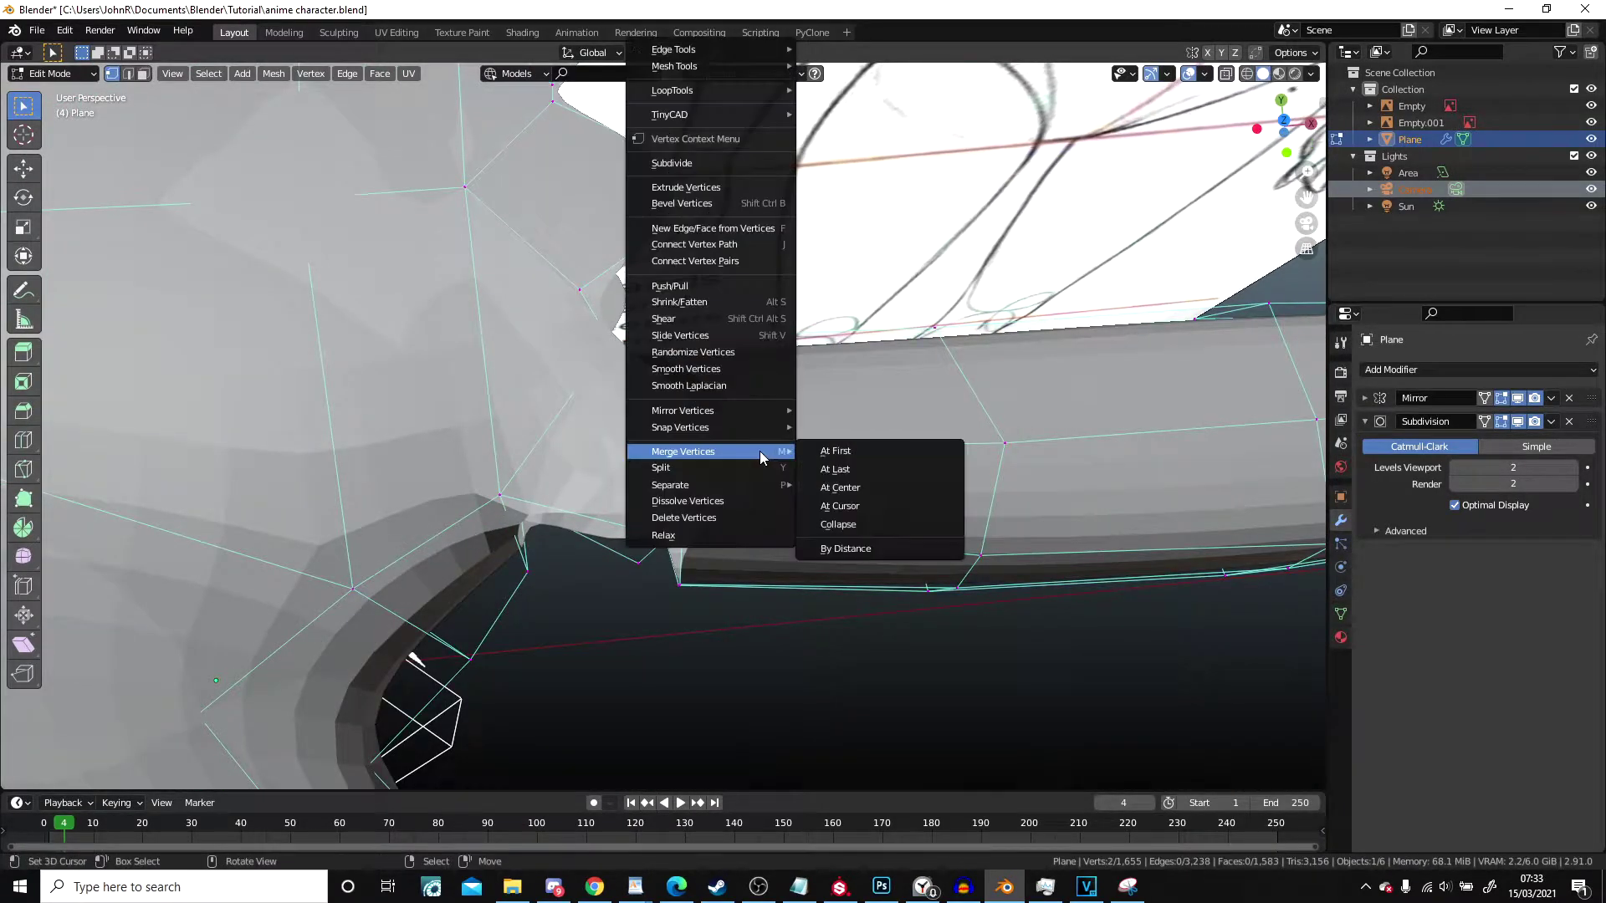
click(833, 489)
key(ctrl+z)
right_click(819, 404)
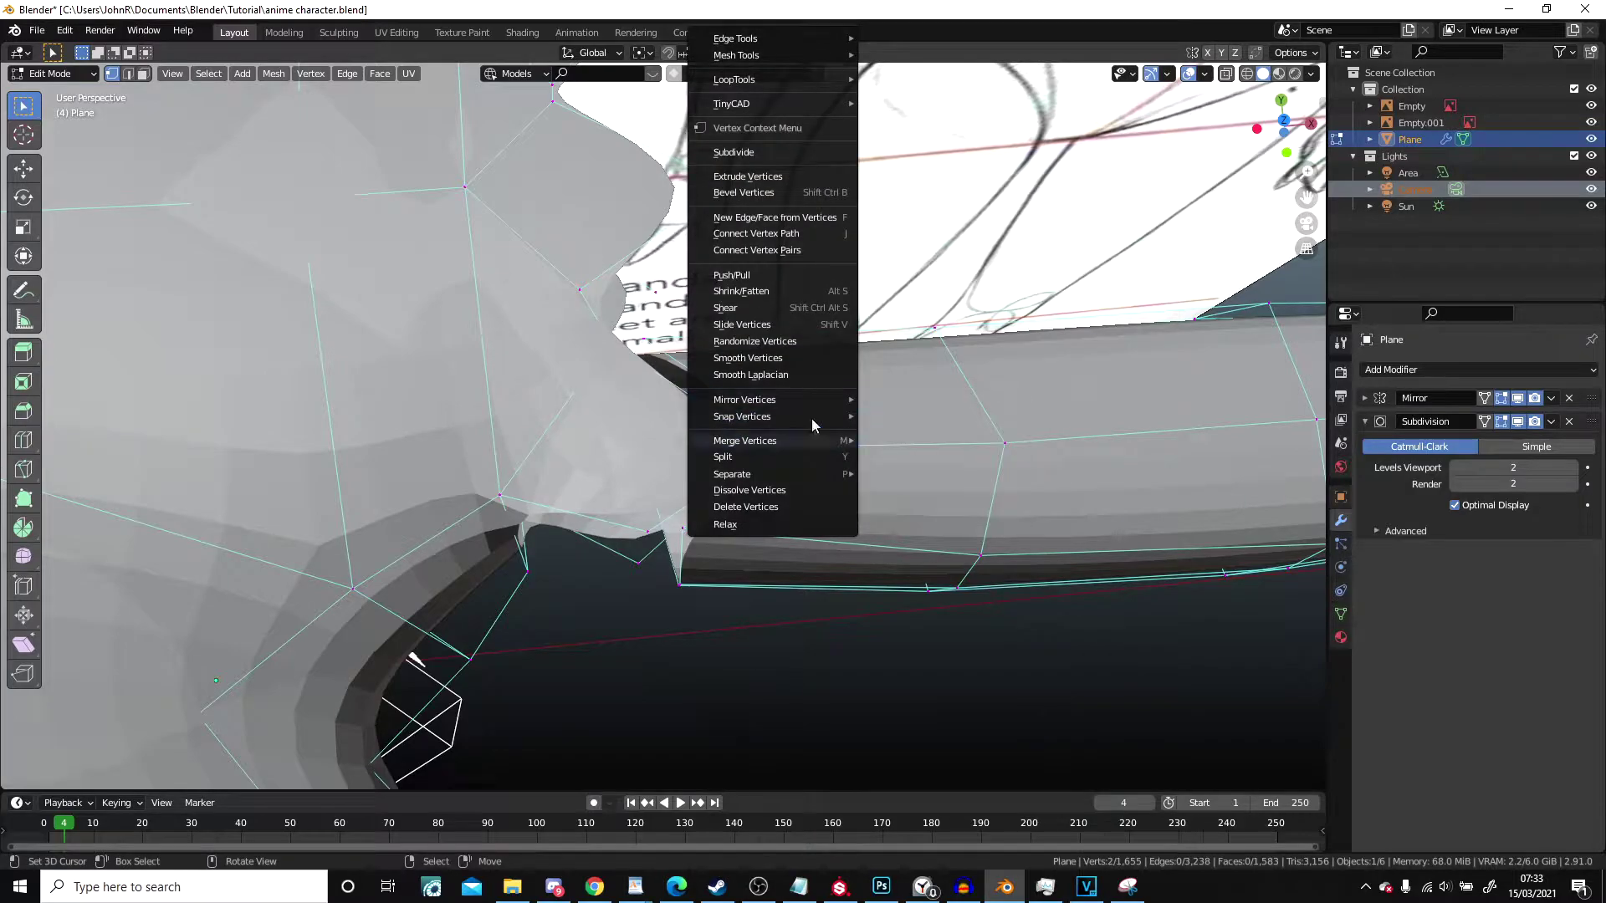
mouse_move(805, 441)
click(875, 460)
Step: Merge the next finger base vertex with its matching vertex in the valley on the hand using At Last
middle_drag(656, 372, 652, 433)
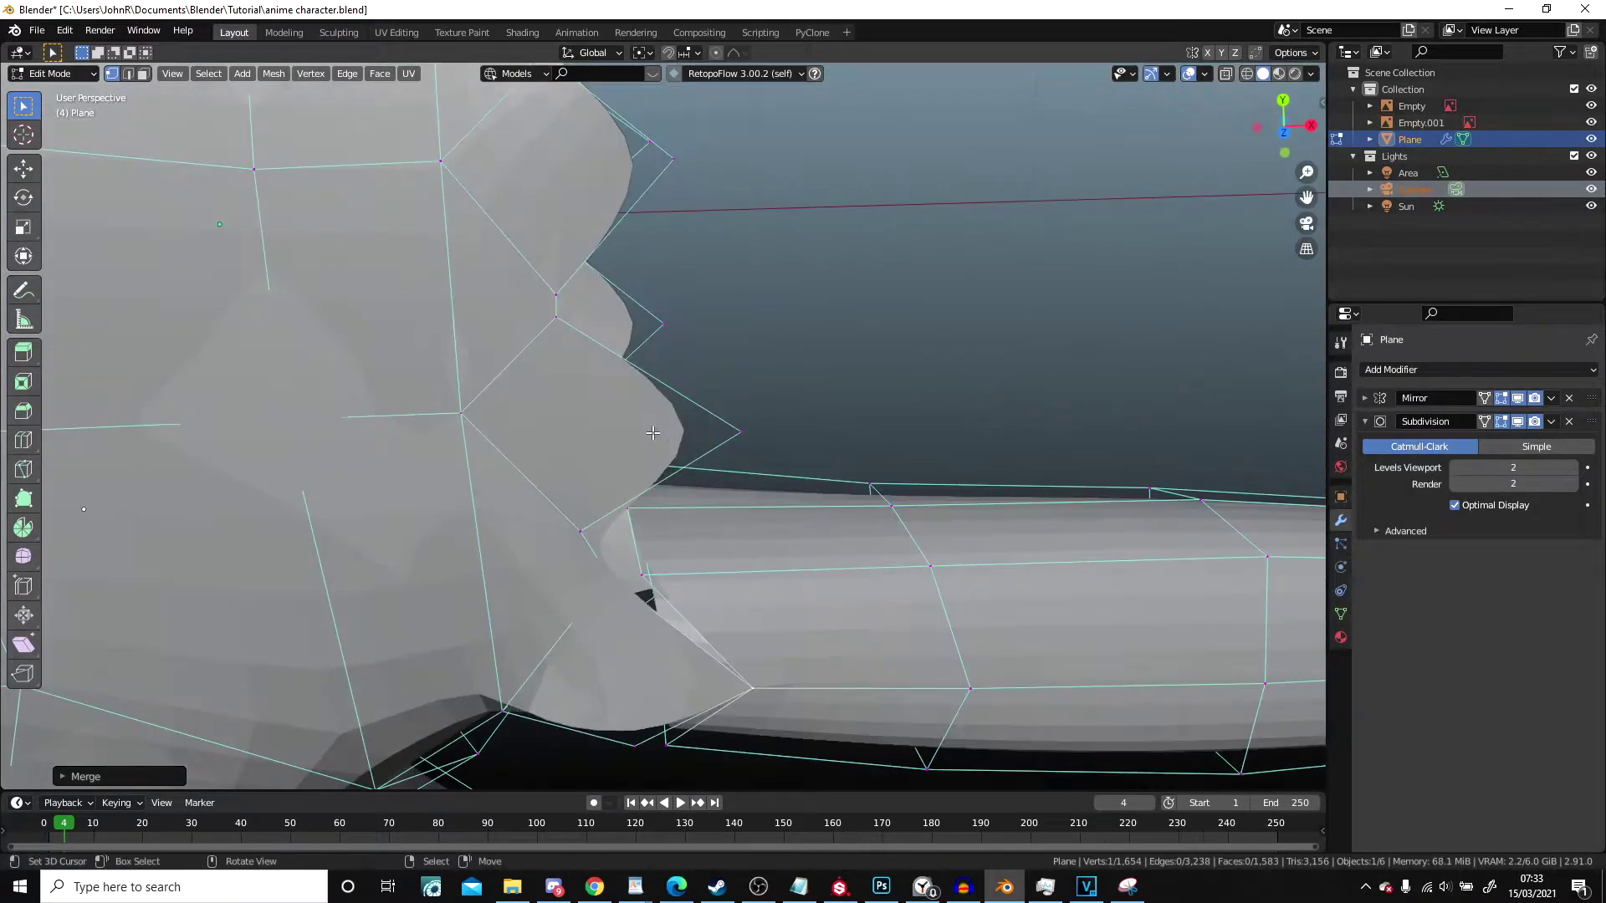
shift+right_click(592, 592)
key(w)
mouse_move(595, 593)
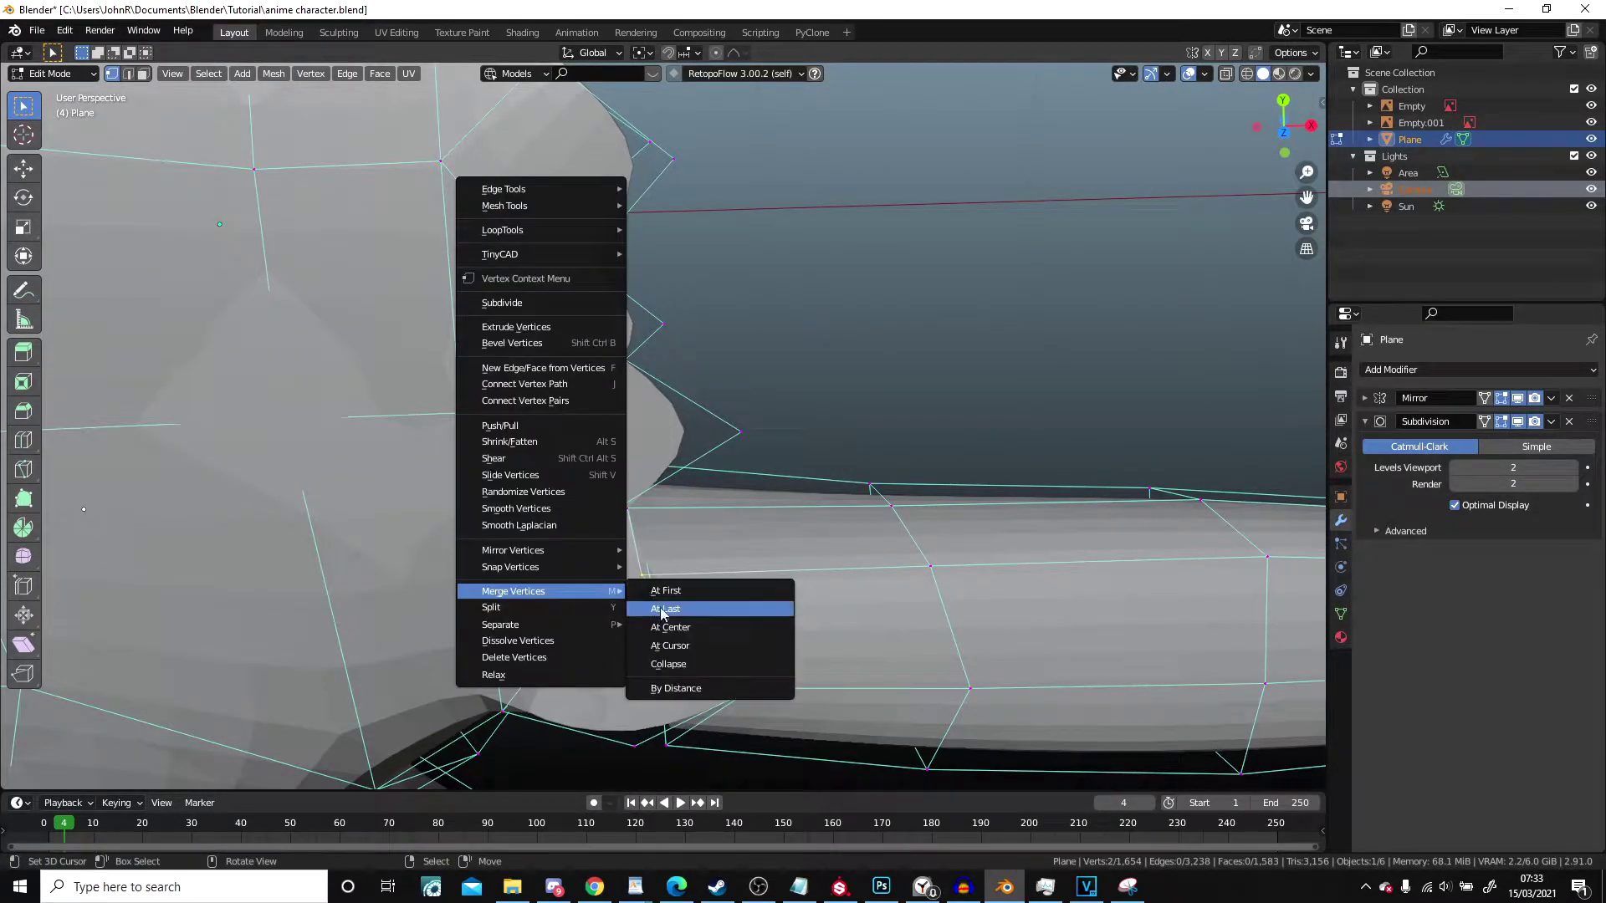
click(672, 617)
Step: Merge the finger's base vertex on the opposite side of the hand with its matching pointed tip using At Last
middle_drag(673, 617, 146, 407)
middle_drag(577, 536, 746, 380)
scroll(652, 373, up, 1)
key(shift+z)
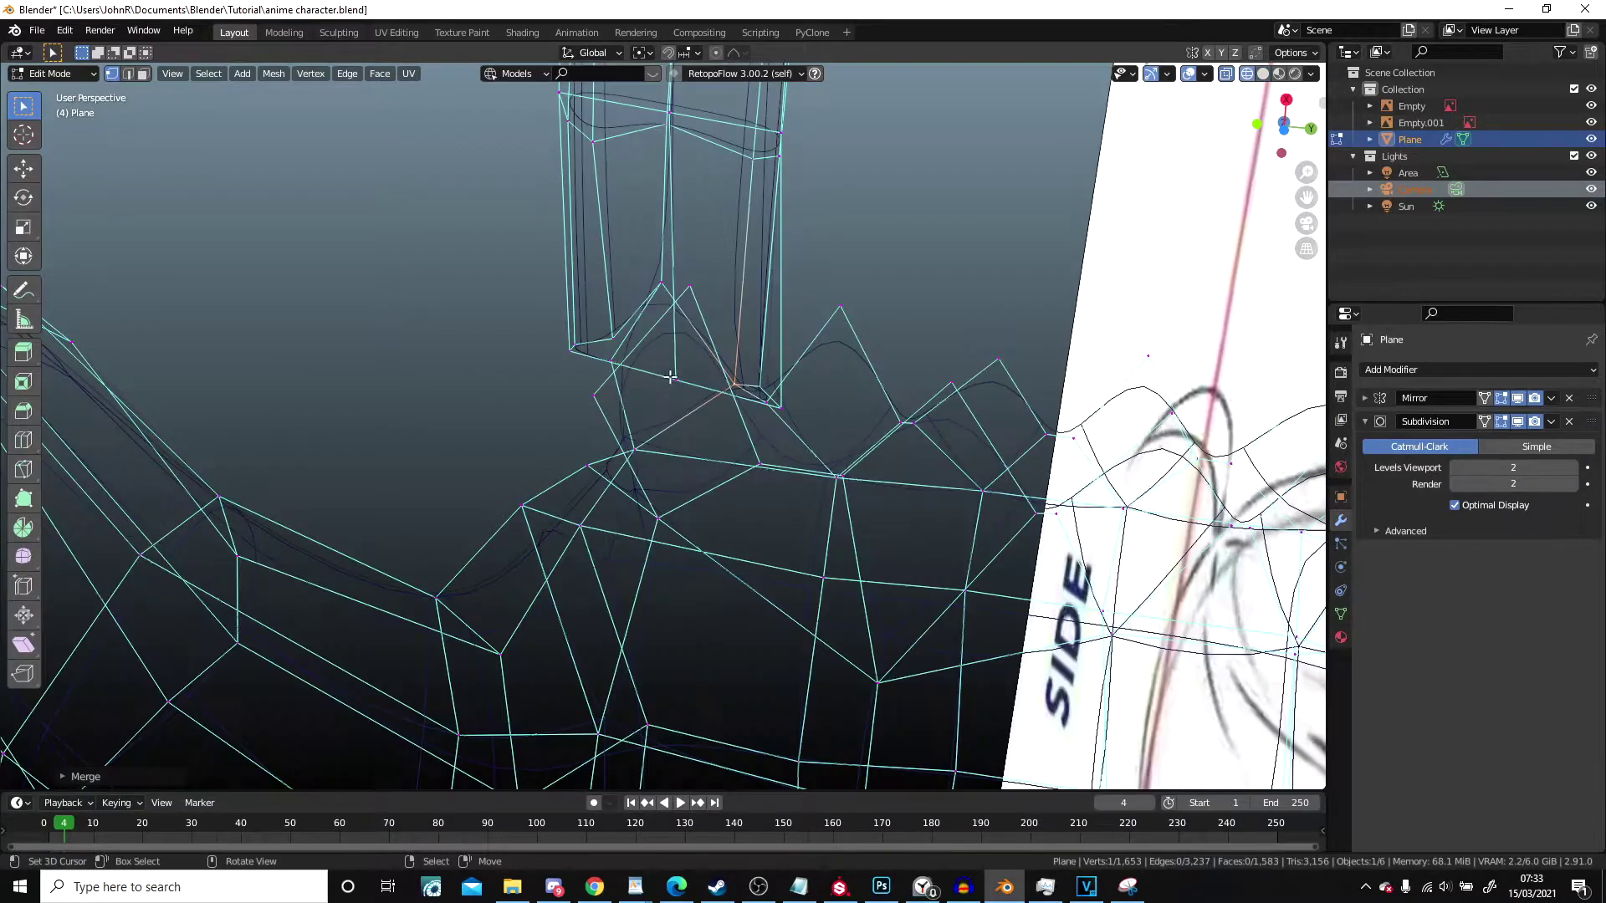
click(795, 382)
shift+right_click(691, 287)
key(w)
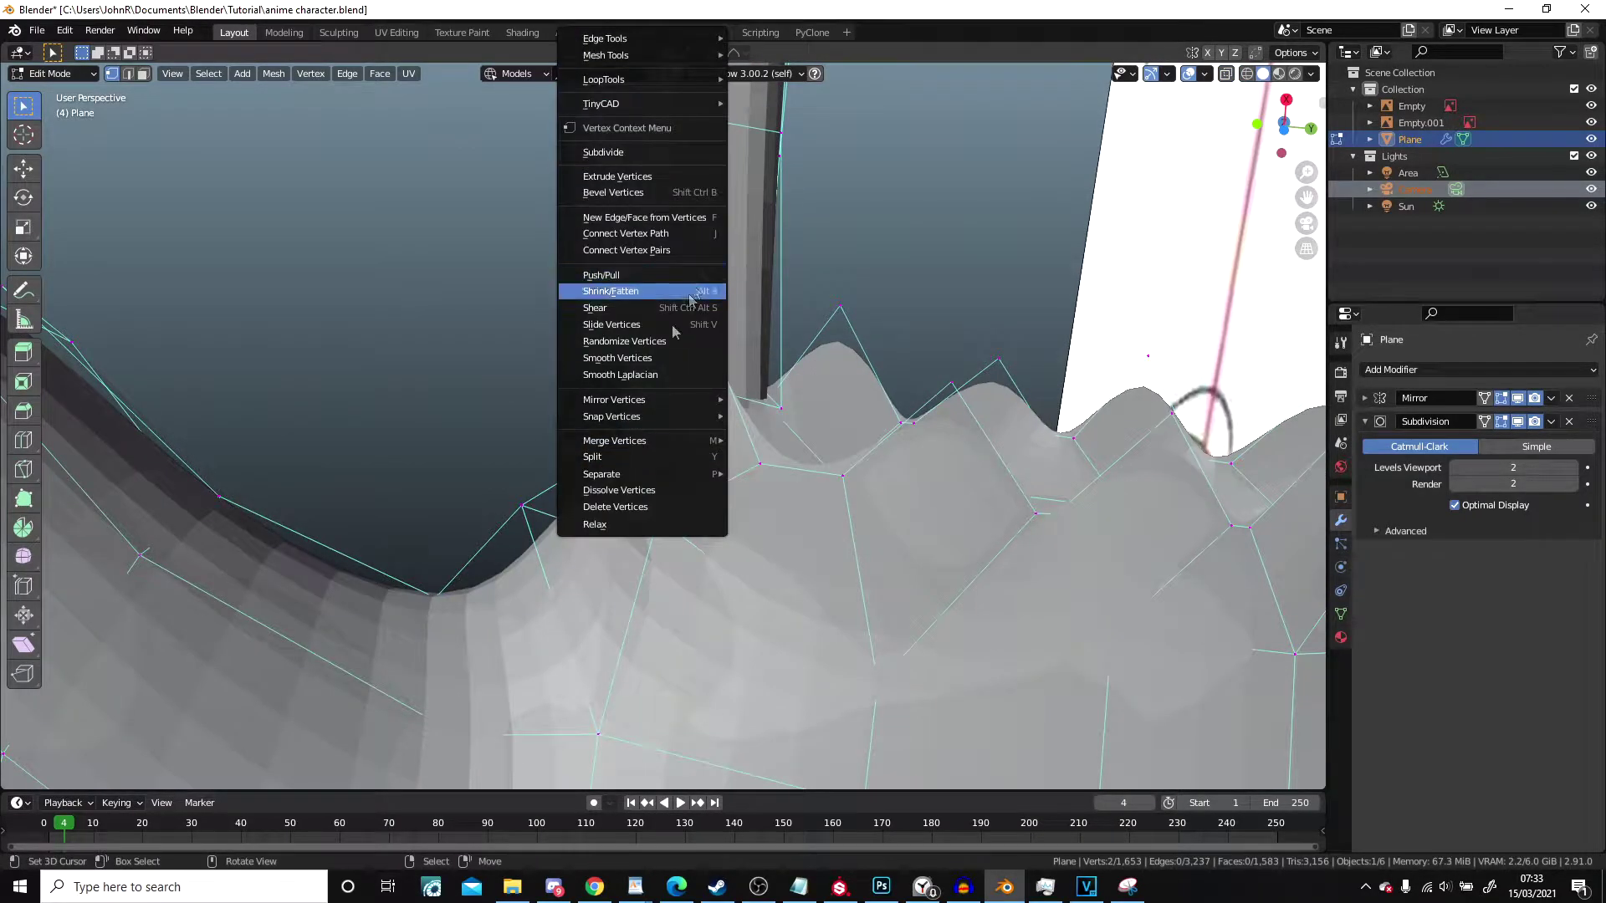
mouse_move(633, 448)
click(768, 458)
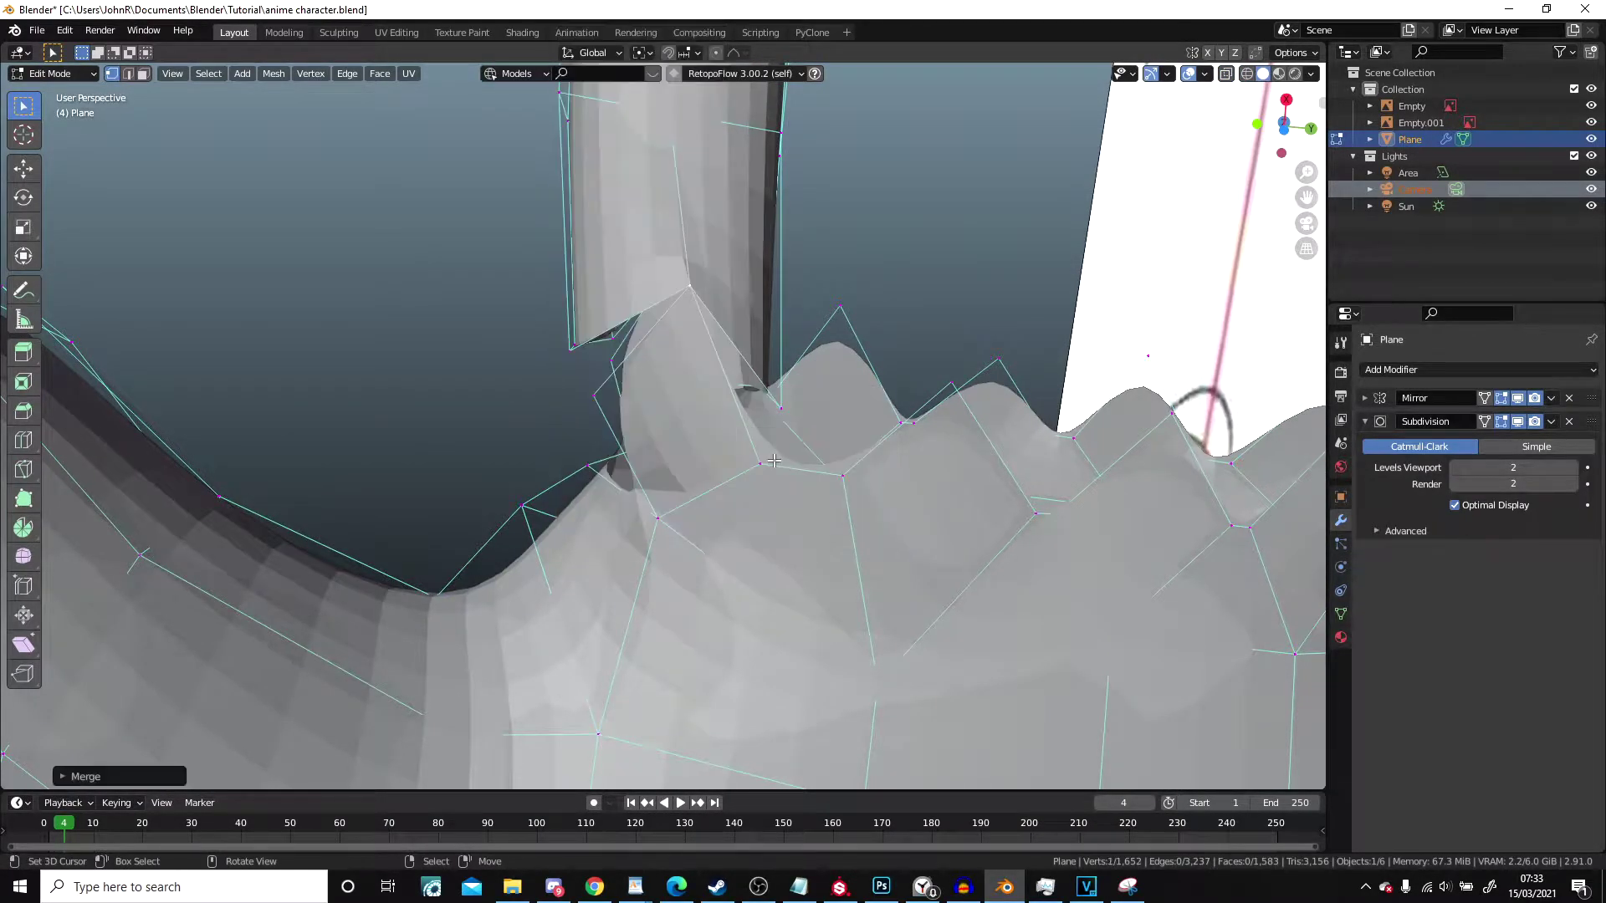
Step: Merge the next two pairs of finger and hand vertices around the finger's base using At Last
shift+right_click(762, 463)
key(w)
mouse_move(768, 466)
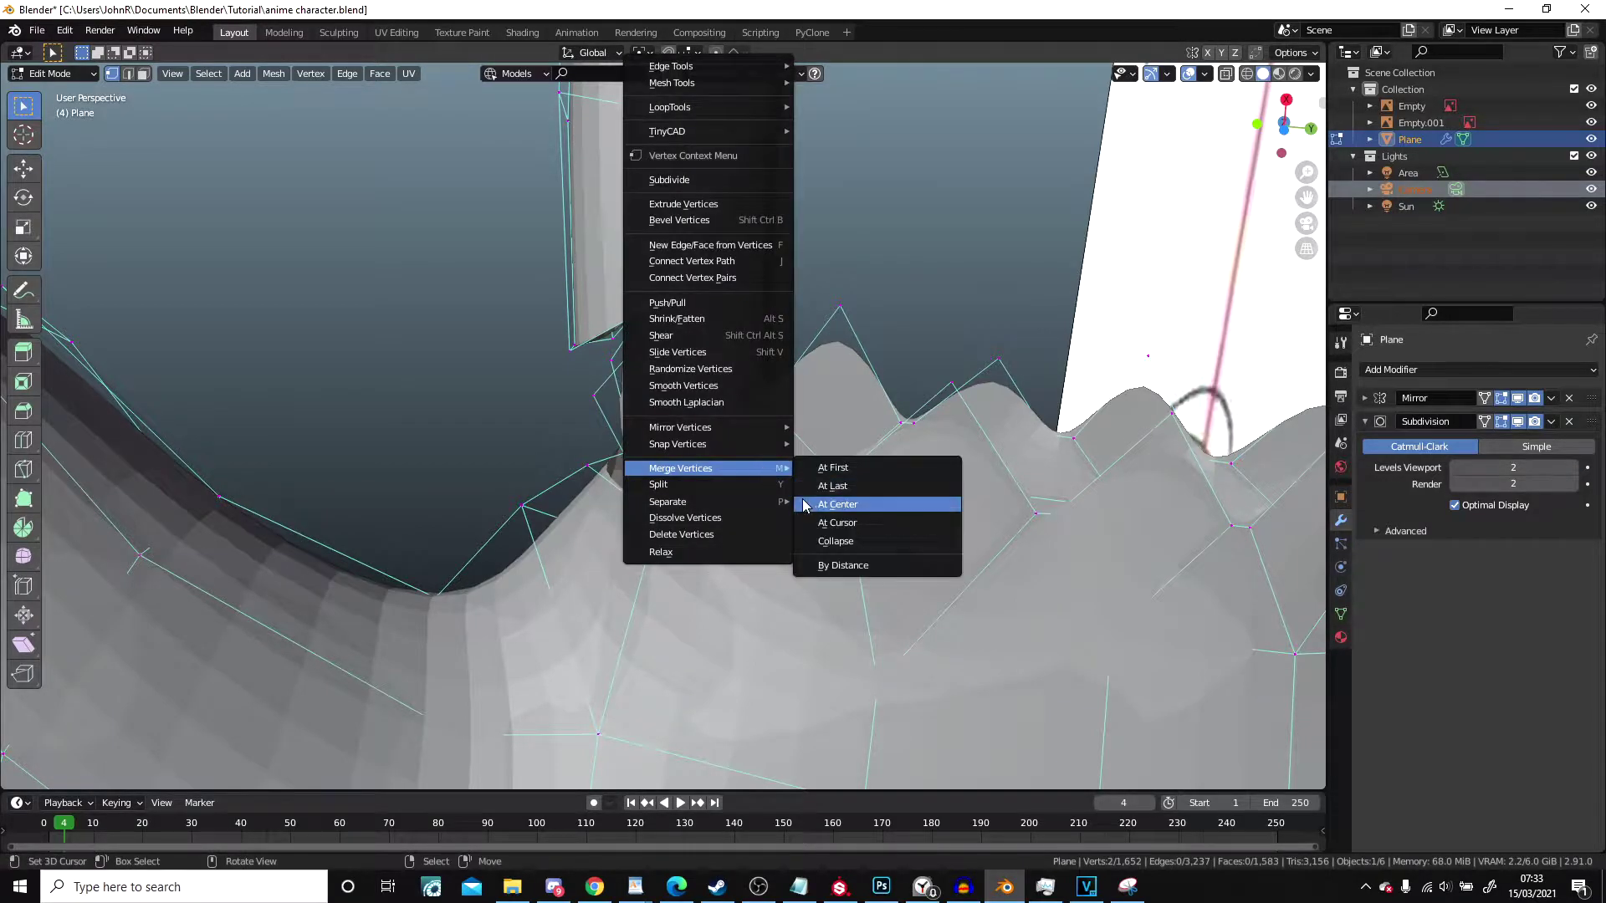
click(820, 494)
middle_drag(789, 441, 828, 389)
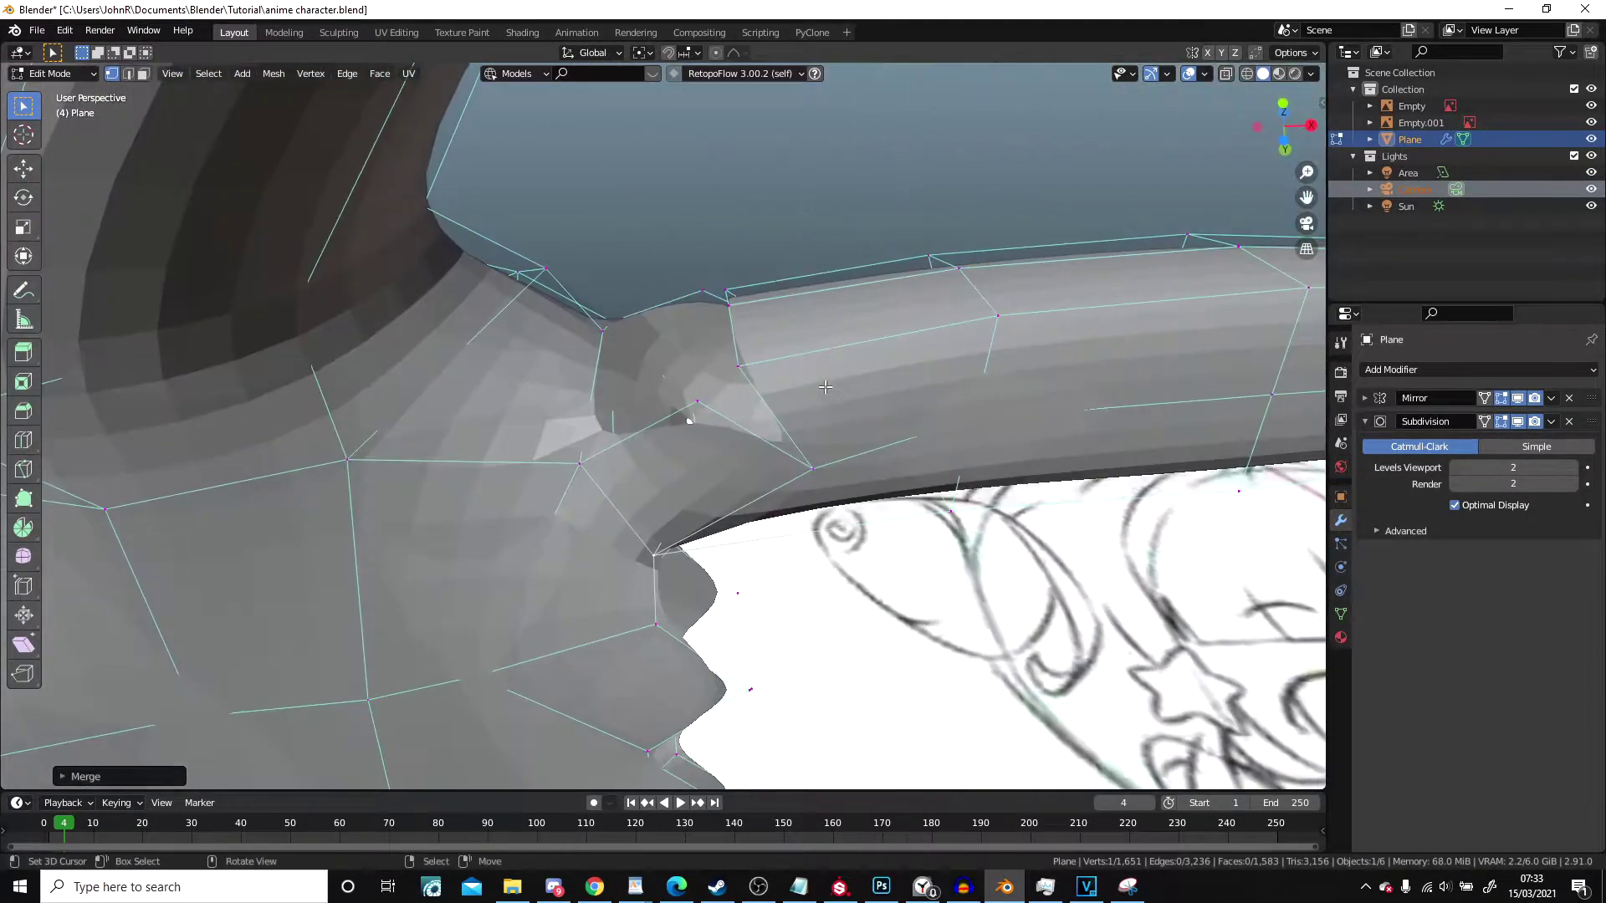
key(w)
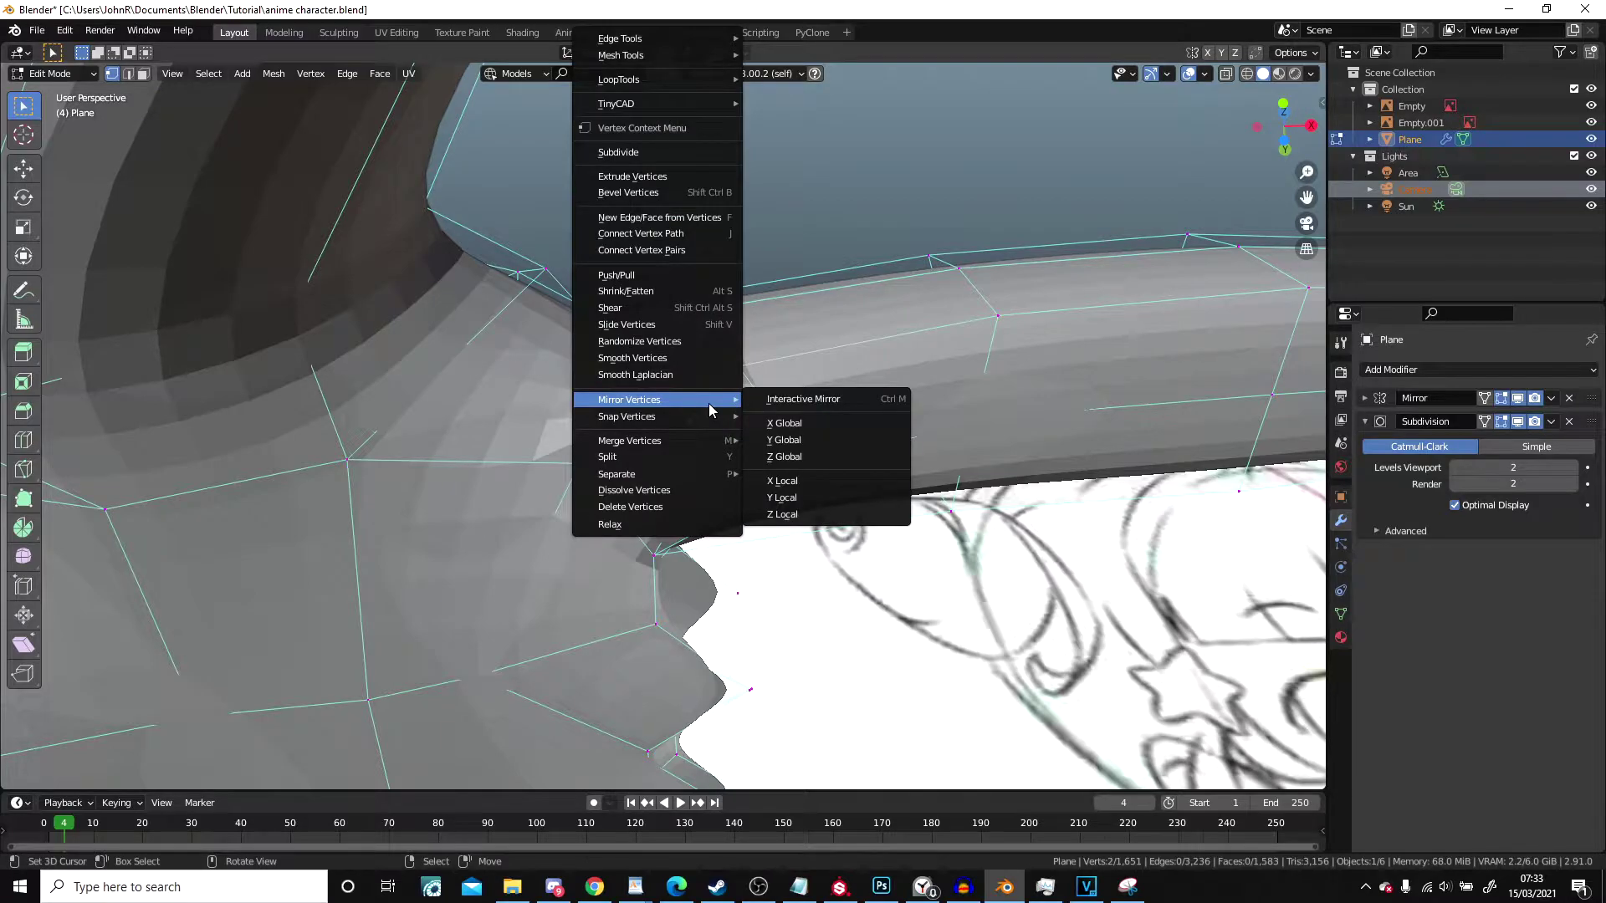
mouse_move(679, 440)
click(787, 466)
Step: Fill a face between the finger and hand on the thumb side, and merge the adjacent vertex pair using At Last
middle_drag(745, 410, 718, 443)
key(f)
middle_drag(604, 483, 803, 473)
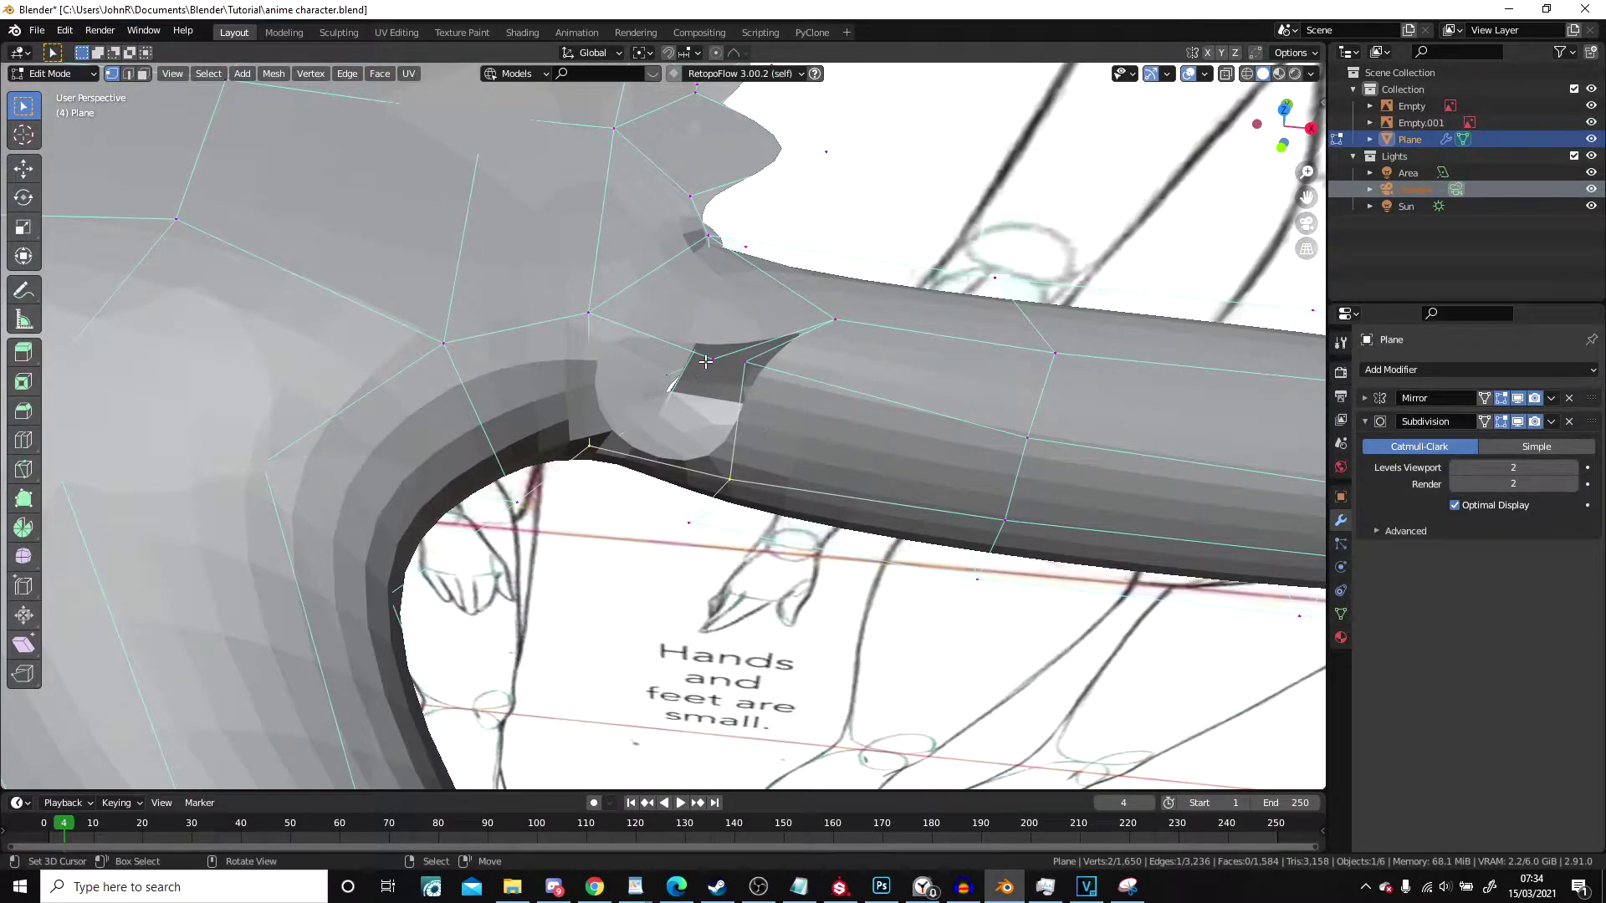
key(w)
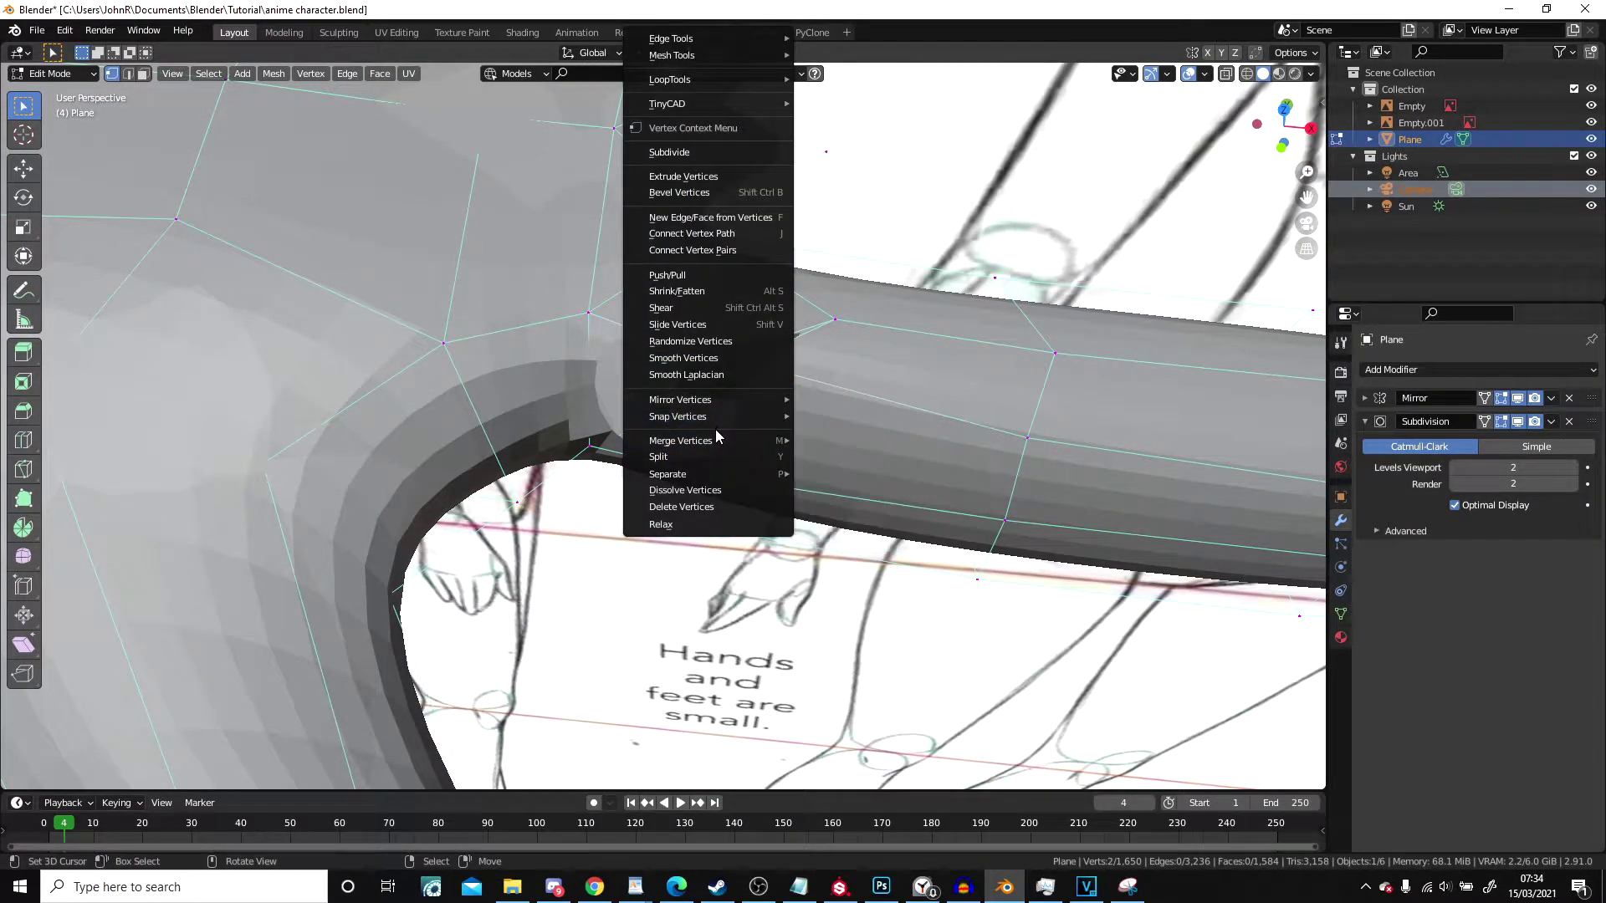
mouse_move(715, 440)
click(817, 459)
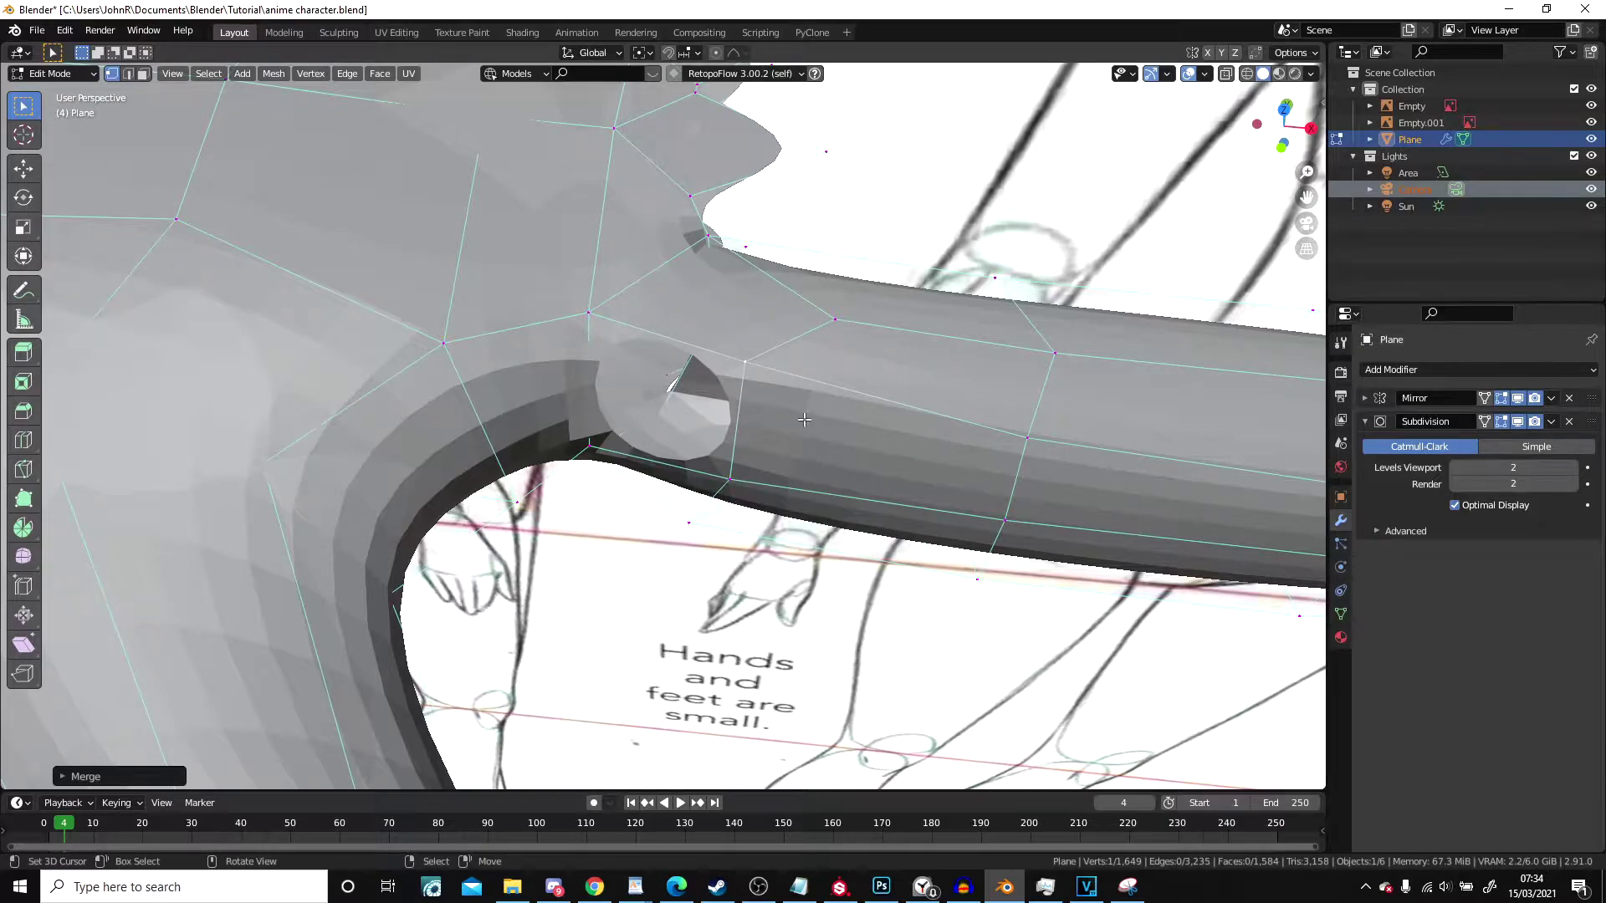
Step: Move the merged vertex towards the hand, fill the remaining gap at the finger's base, and check the joint in Object Mode
key(g)
click(777, 414)
right_click(749, 457)
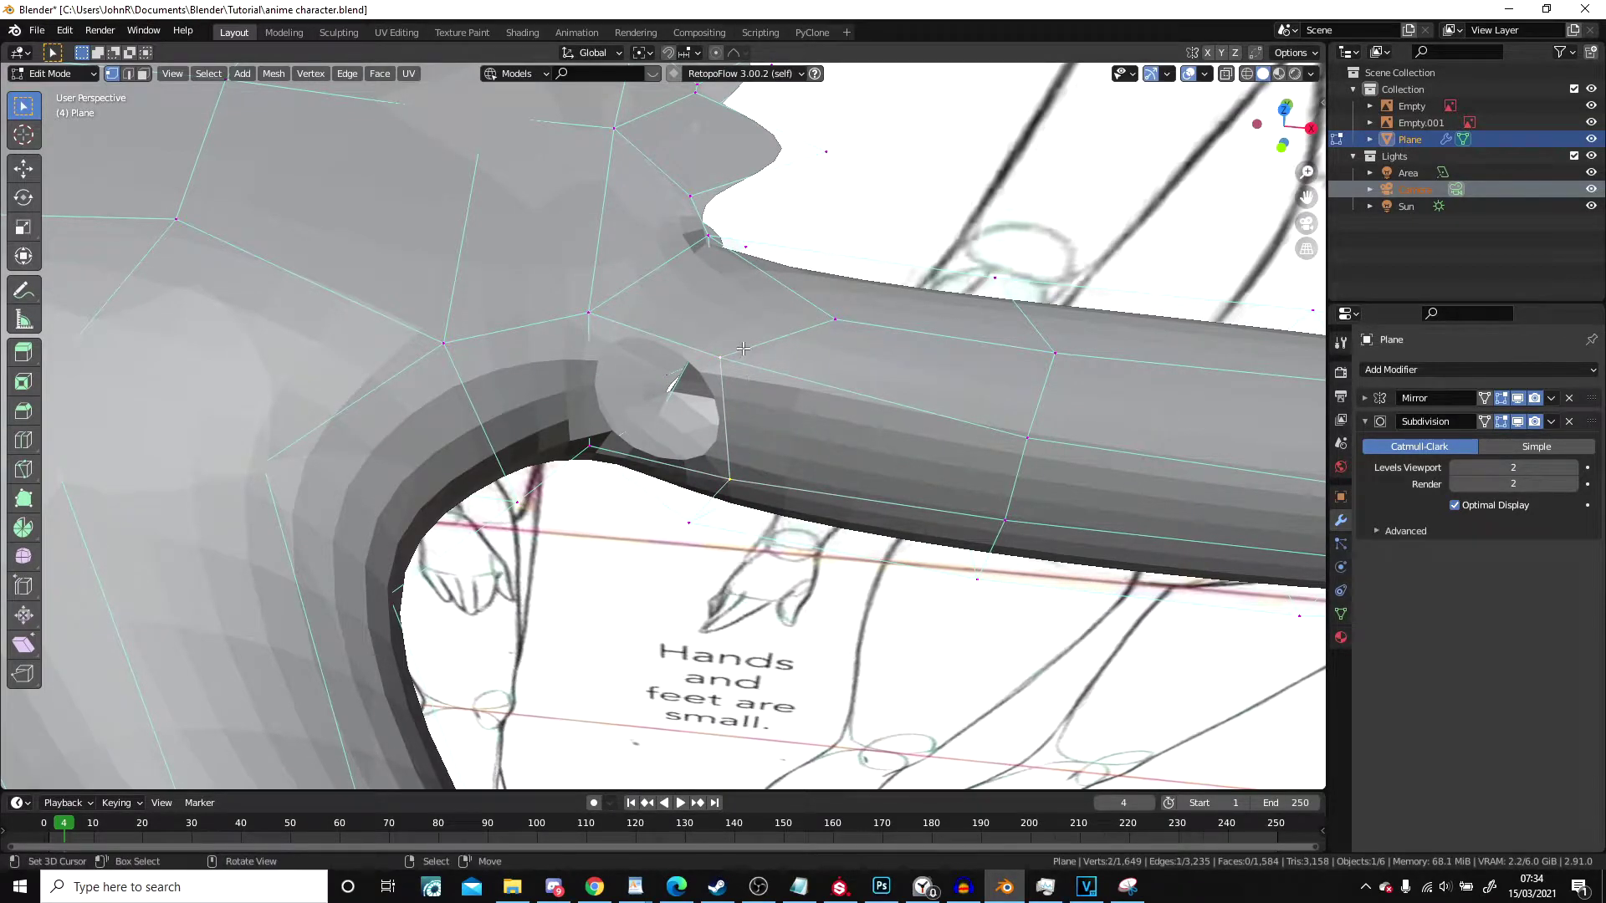
key(f)
key(Tab)
scroll(761, 393, down, 5)
middle_drag(771, 414, 781, 759)
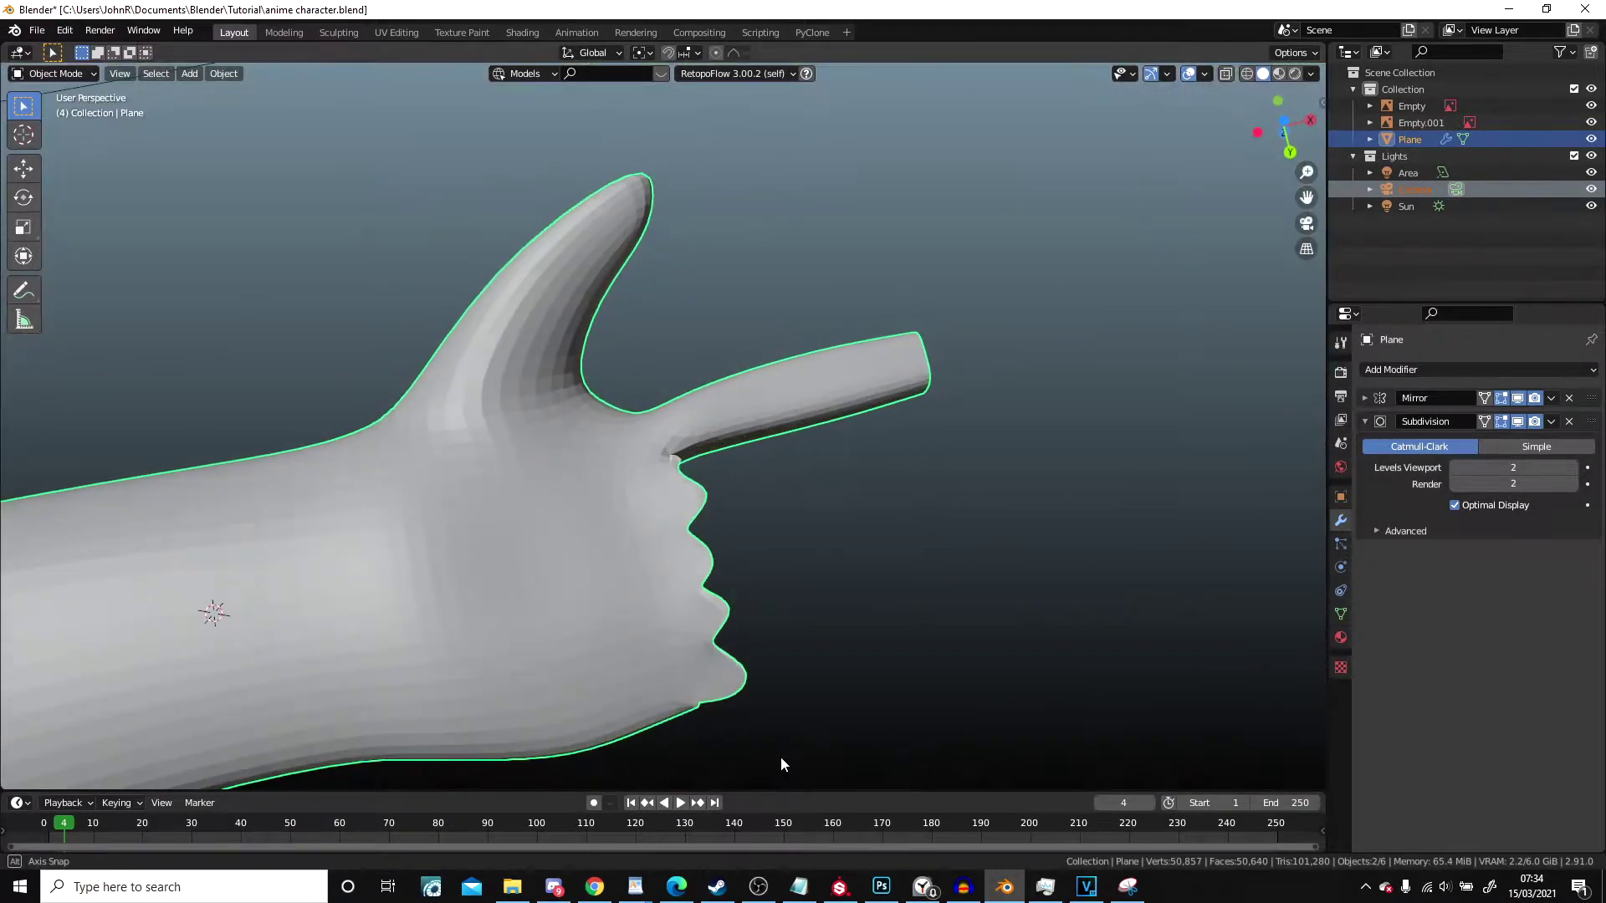
scroll(808, 703, up, 2)
middle_drag(820, 680, 278, 658)
Step: Close the open fingertip with Grid Fill and check the smoothed result in Object Mode
key(Tab)
middle_drag(336, 453, 462, 448)
key(F3)
text(grid)
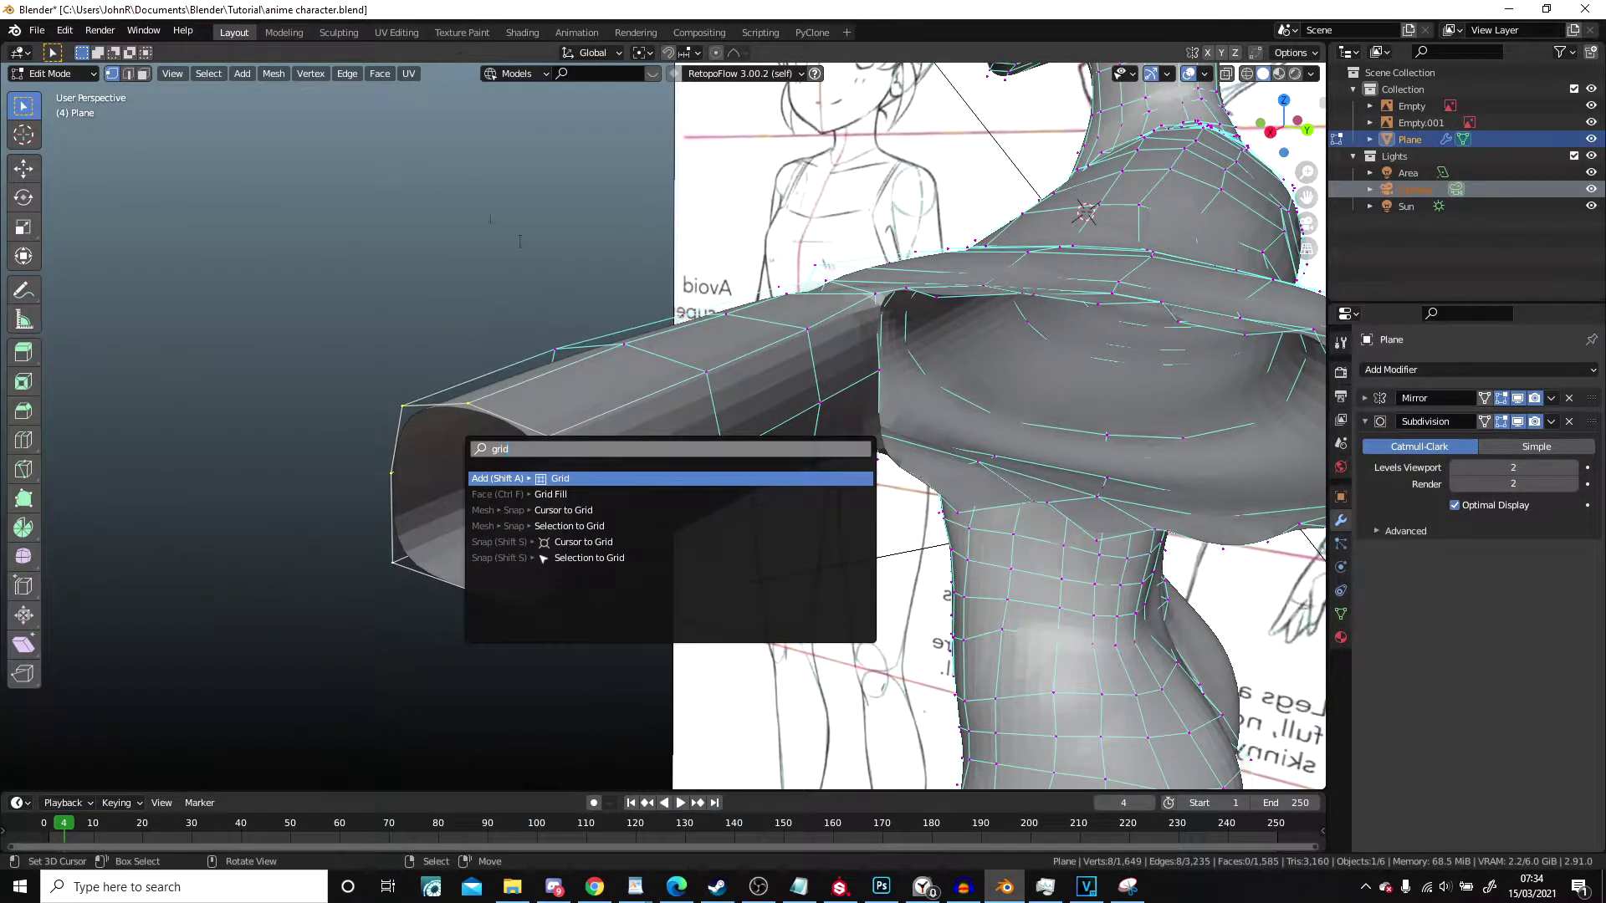
click(544, 498)
middle_drag(606, 492, 703, 487)
scroll(702, 488, down, 1)
key(Tab)
middle_drag(704, 401, 615, 403)
key(Tab)
Step: Move the knuckle vertex at the first finger's base towards the thumb side
scroll(631, 351, up, 3)
scroll(736, 376, up, 2)
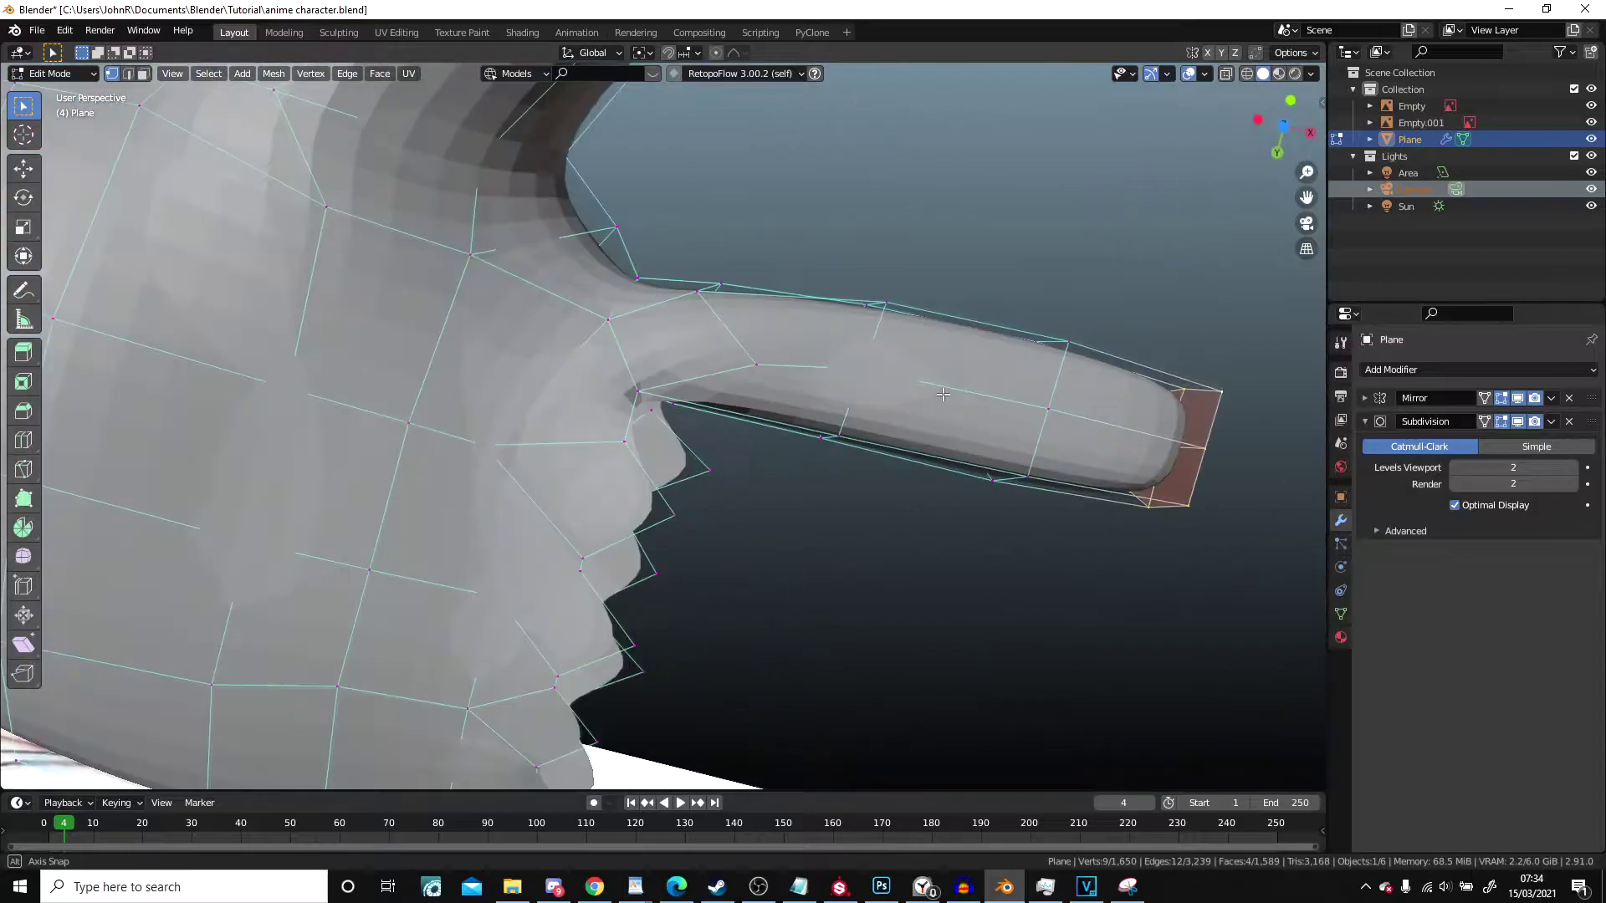
scroll(615, 404, up, 3)
click(615, 403)
key(g)
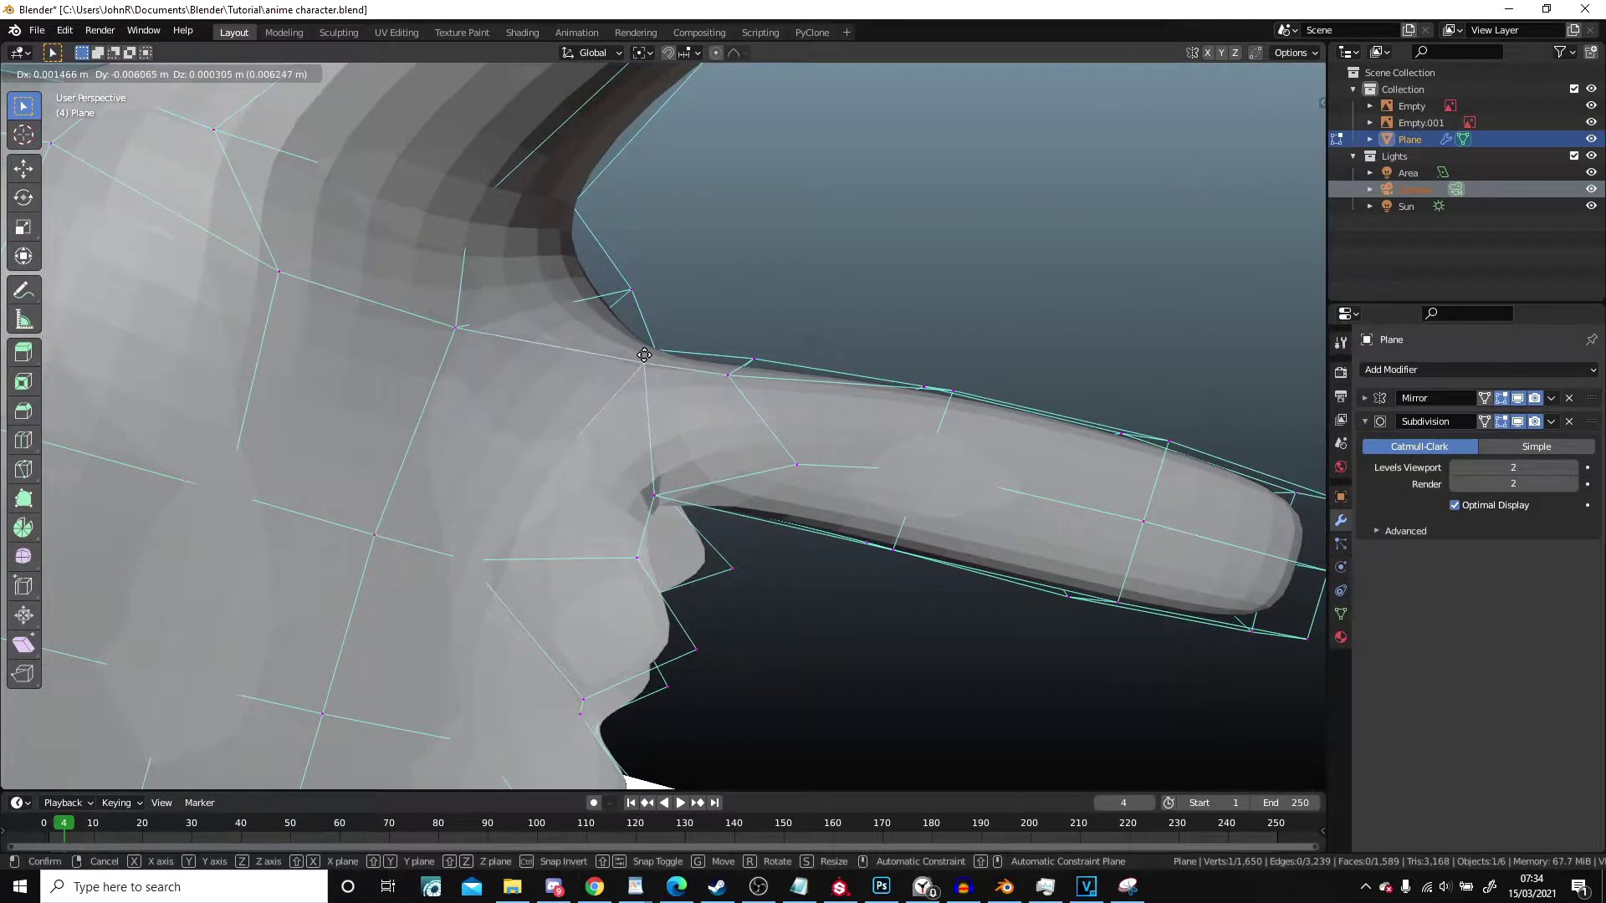
click(644, 355)
Step: Reposition two vertices in the valley between the first finger and the neighbouring finger opening
middle_drag(644, 355, 669, 287)
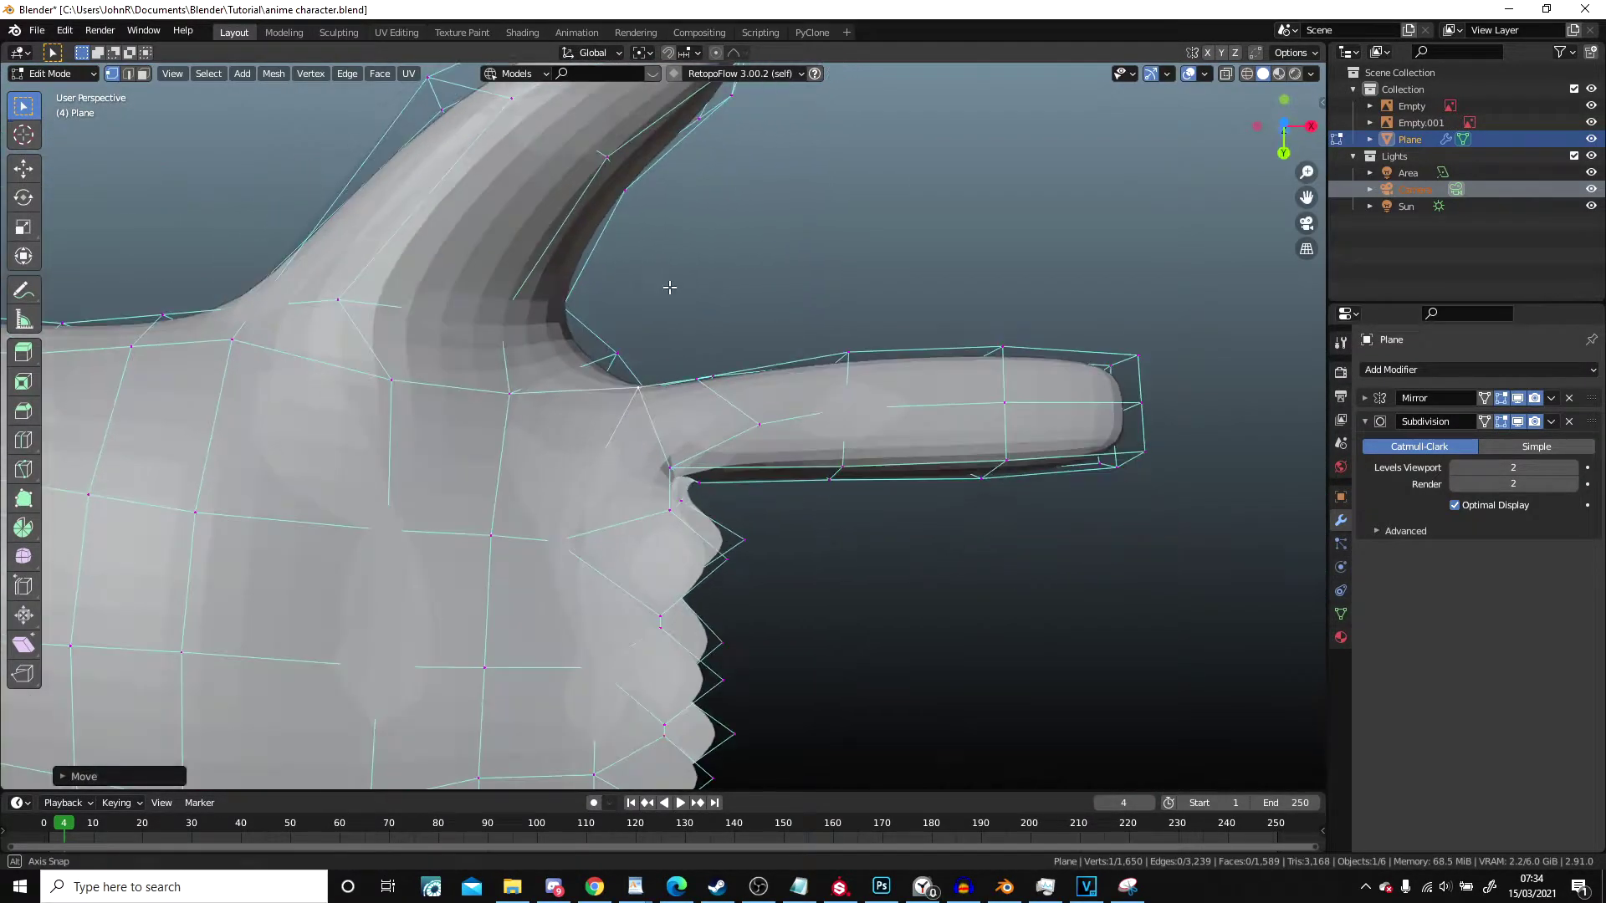
middle_drag(742, 409, 663, 518)
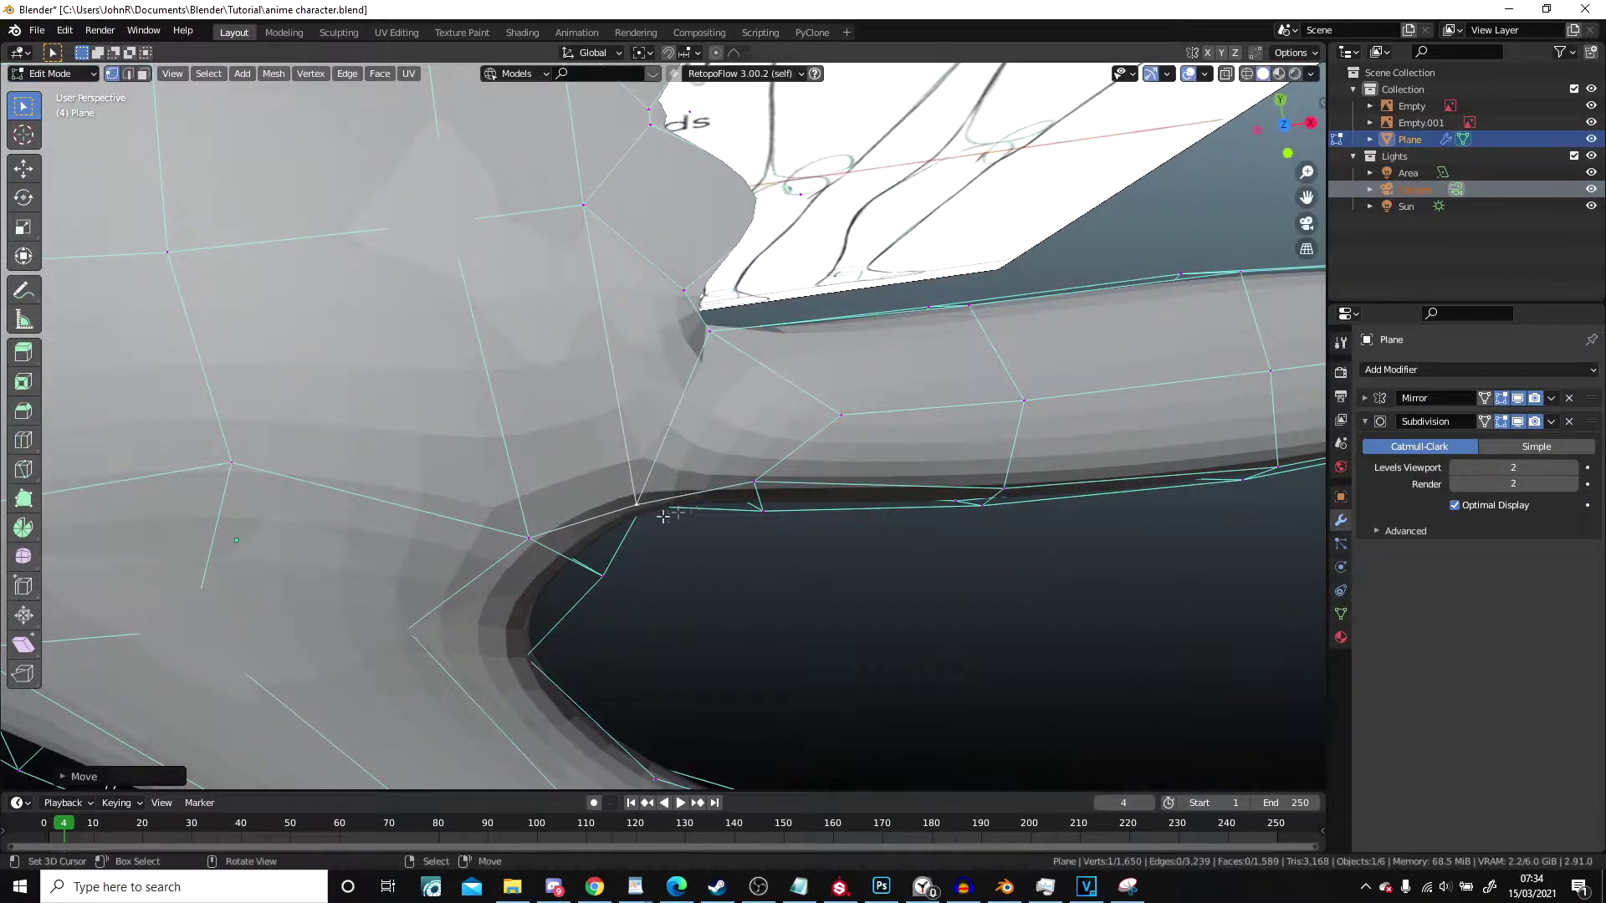
key(g)
click(697, 333)
shift+right_click(696, 292)
key(g)
click(709, 299)
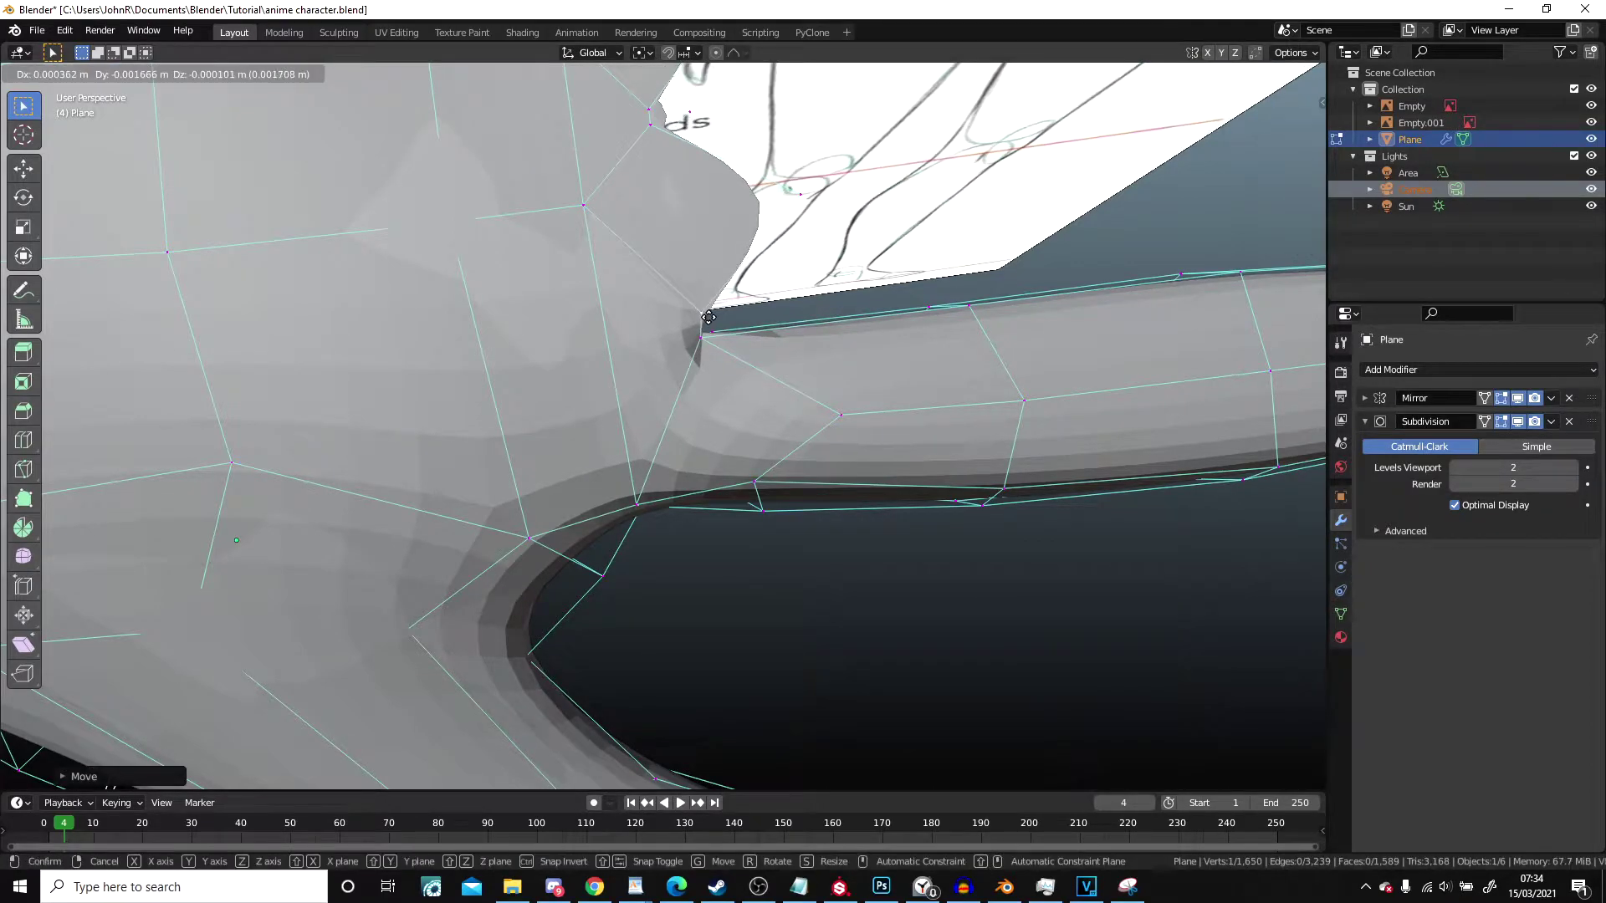
mouse_move(700, 302)
middle_down()
mouse_move(663, 381)
mouse_move(677, 308)
middle_up()
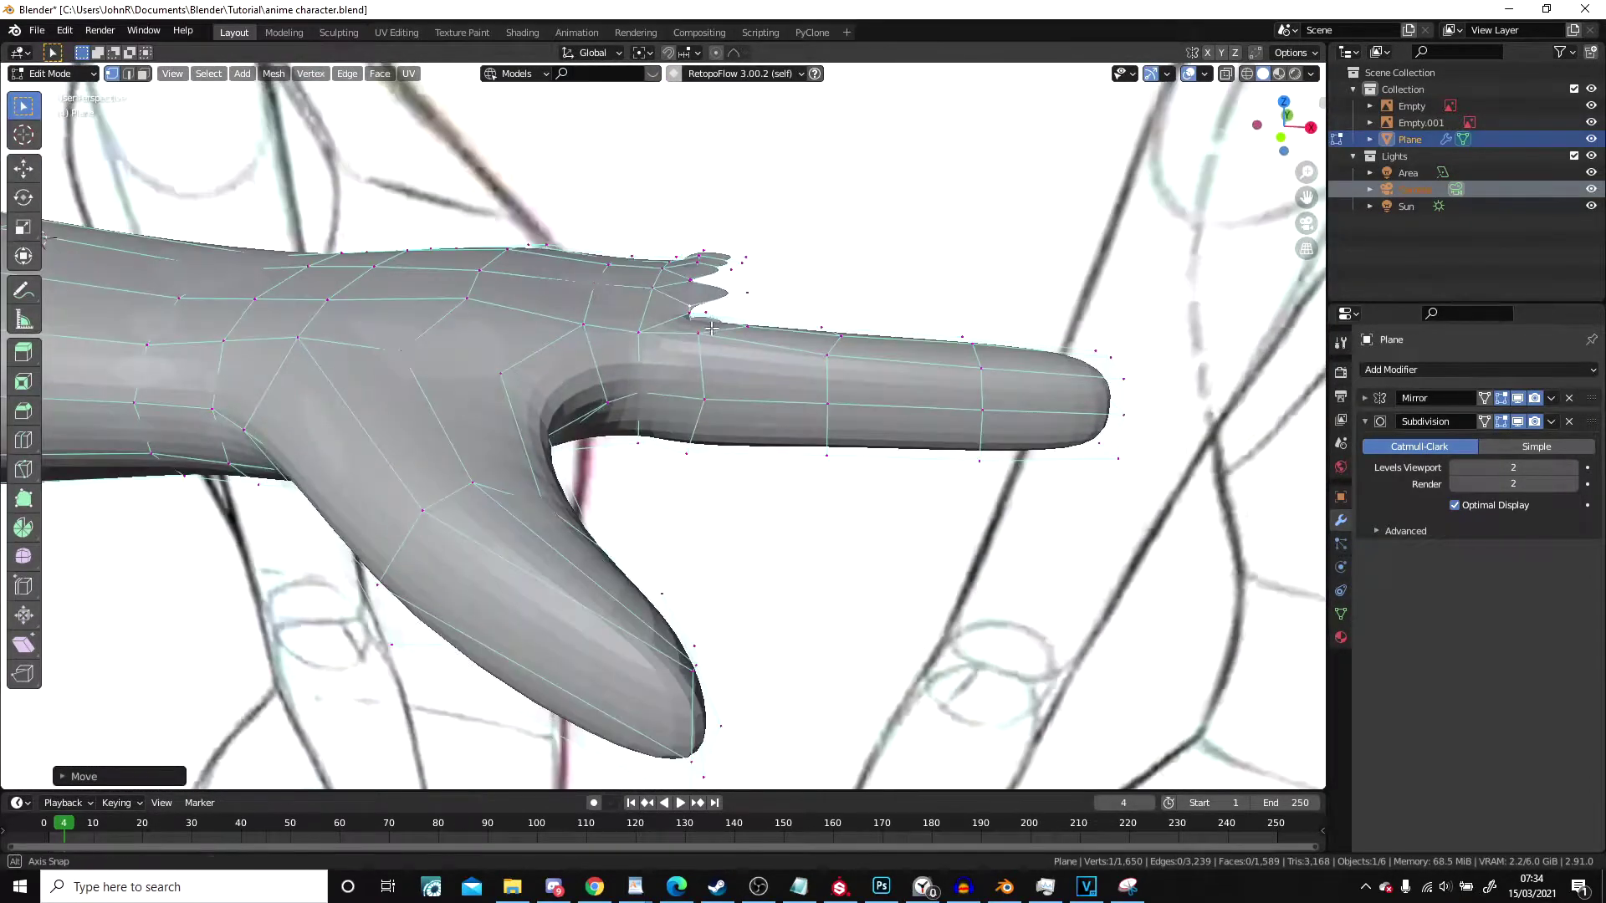
Step: Adjust the vertex where the first finger's side meets the hand from two viewing angles
scroll(682, 335, up, 3)
middle_drag(753, 410, 625, 434)
key(g)
click(629, 414)
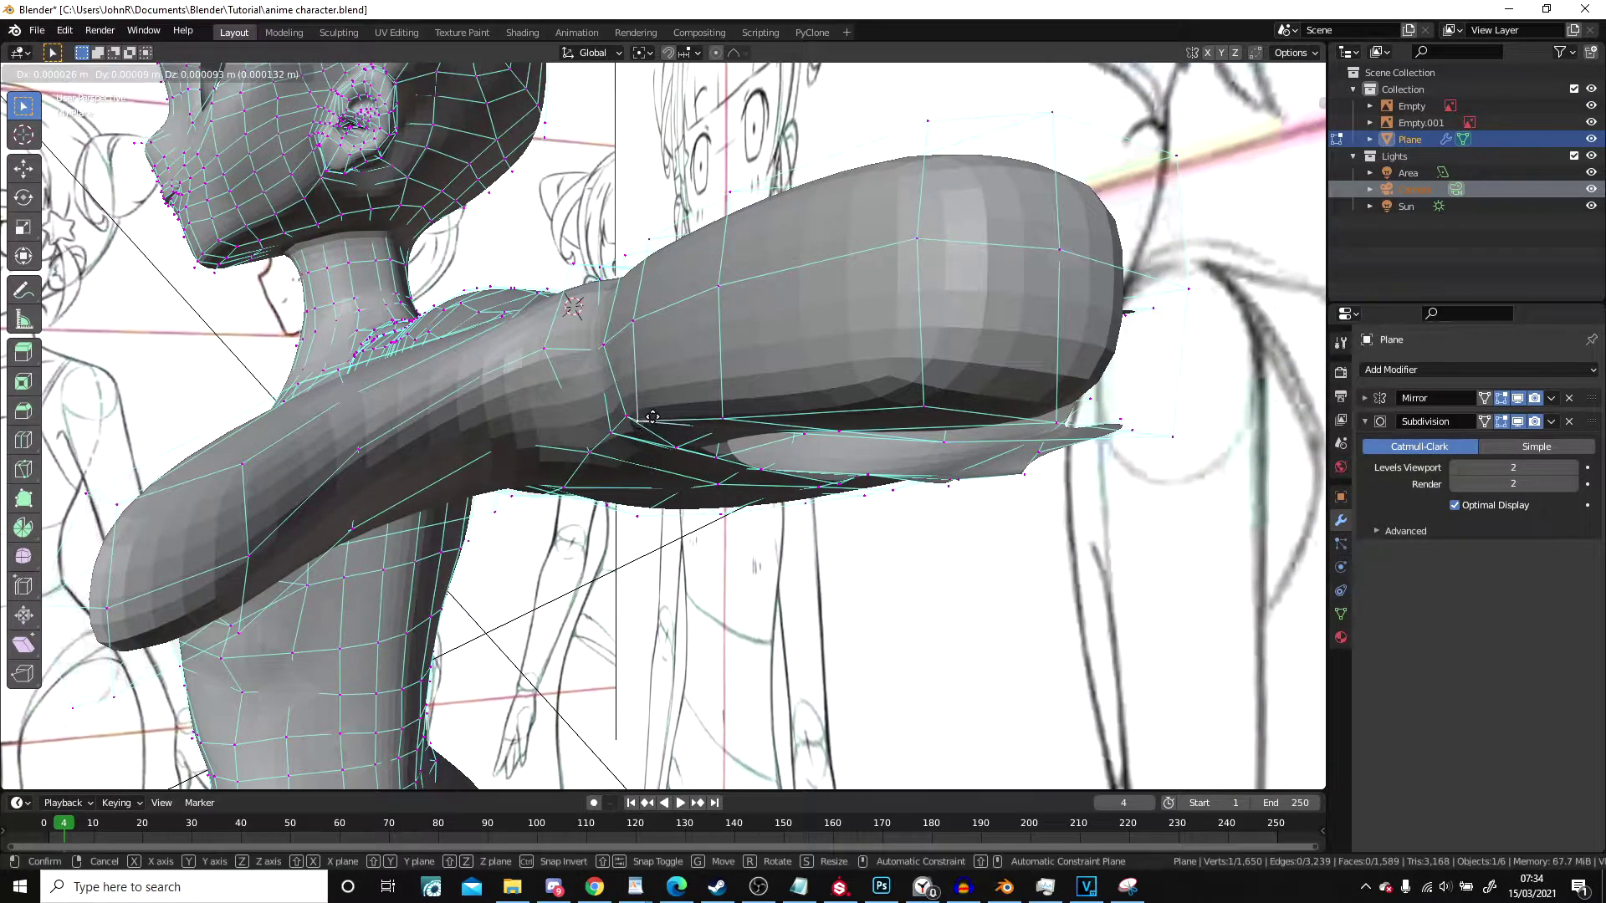
middle_drag(641, 407, 686, 439)
key(g)
click(682, 434)
Step: Refine the position of the vertex at the finger joint and check the whole hand in Object Mode
middle_drag(682, 434, 652, 386)
middle_drag(641, 322, 721, 286)
key(g)
click(721, 286)
key(Tab)
scroll(724, 279, down, 5)
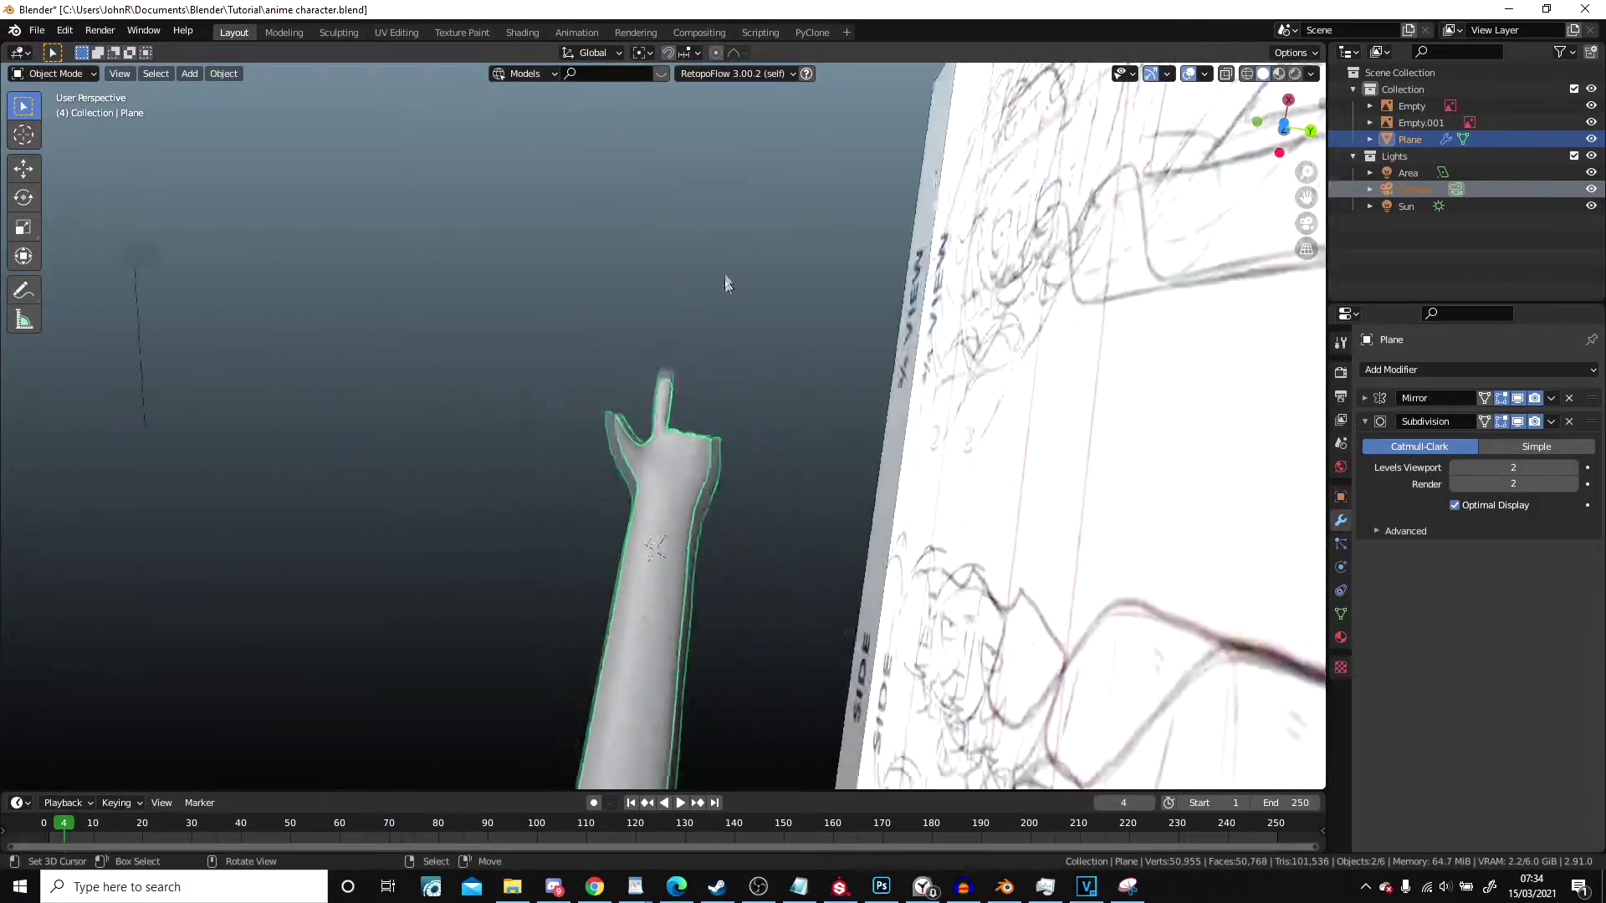
middle_drag(725, 279, 903, 519)
Step: Select all faces of the first finger with circle select in wireframe face mode
key(Tab)
scroll(857, 637, up, 5)
scroll(717, 447, up, 3)
middle_drag(717, 447, 794, 489)
click(649, 546)
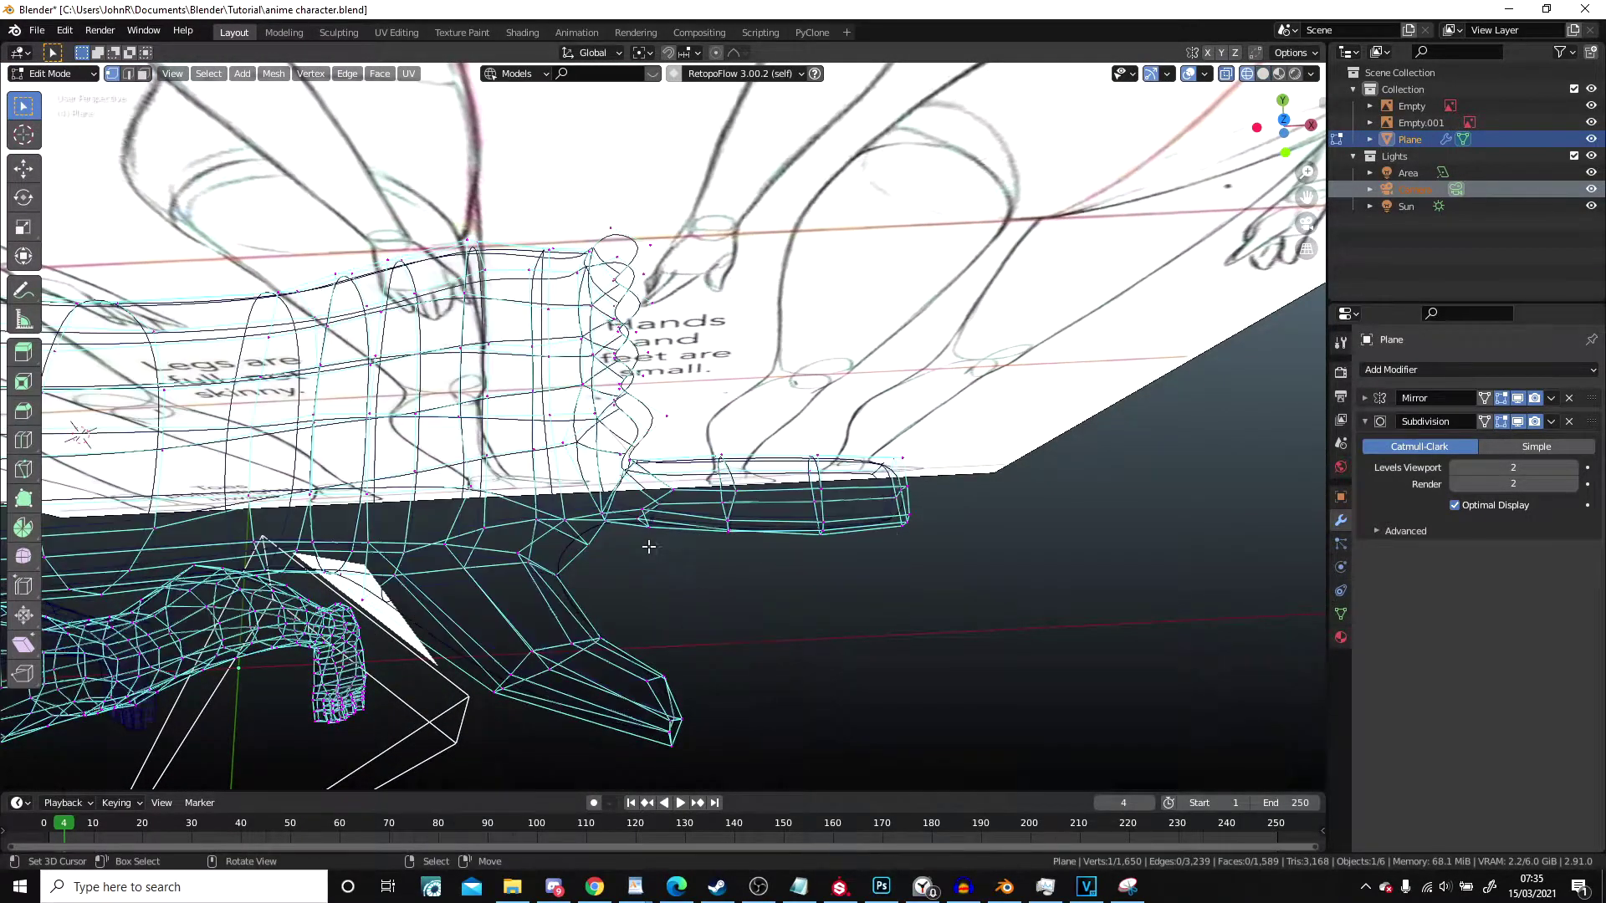
middle_drag(796, 573, 695, 579)
key(c)
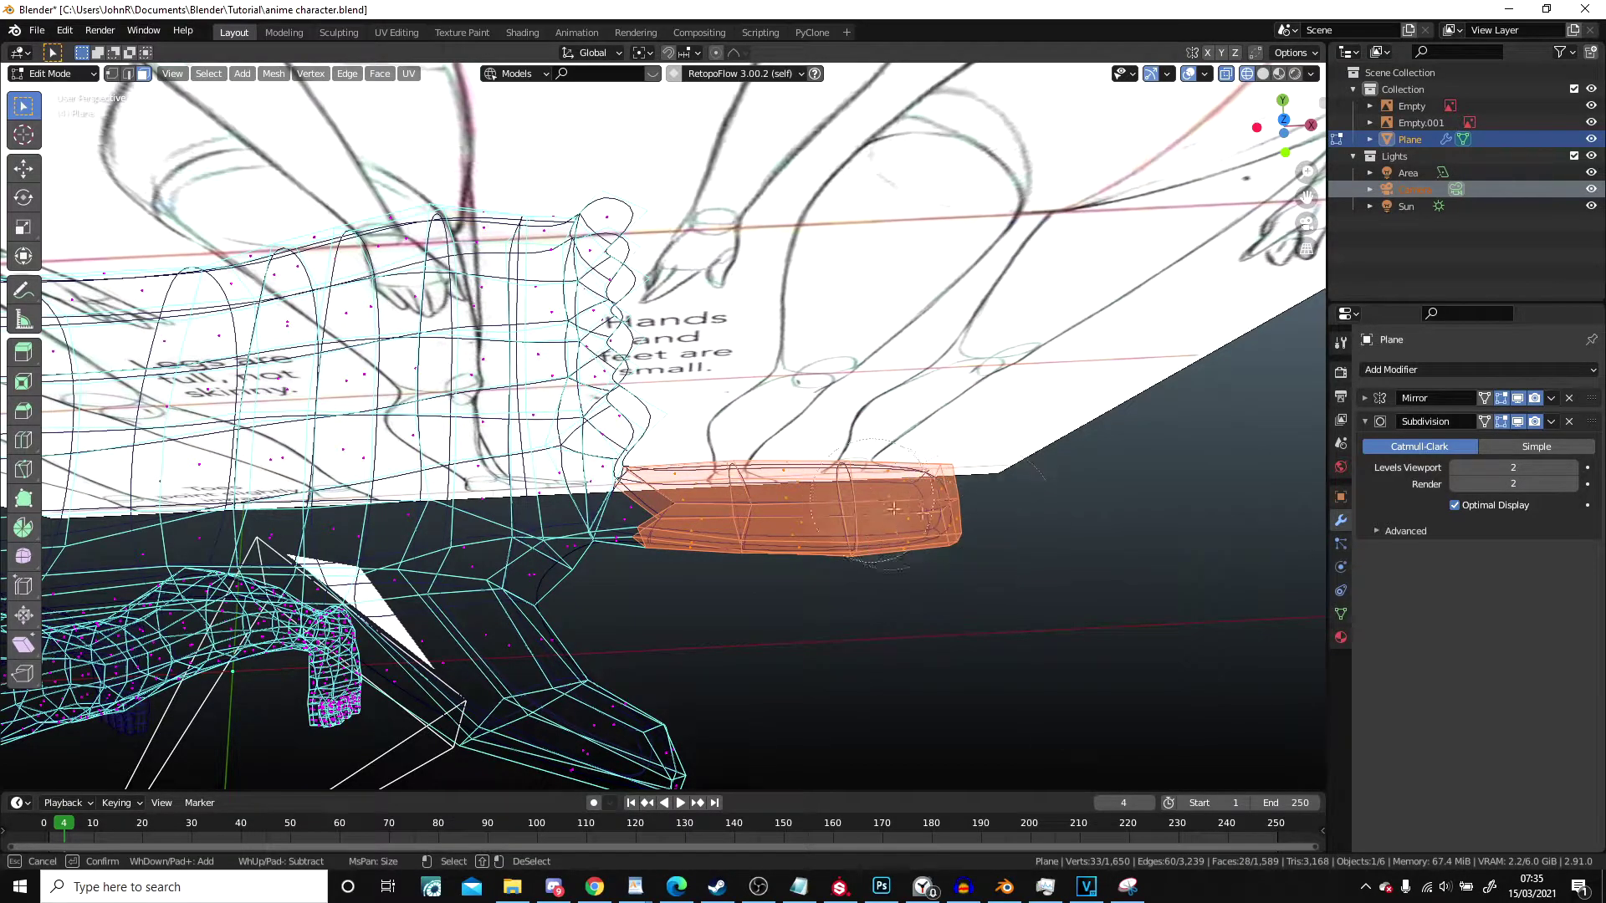
click(1204, 520)
mouse_move(1204, 520)
middle_down()
mouse_move(871, 563)
mouse_move(636, 401)
mouse_move(513, 387)
mouse_move(667, 570)
middle_up()
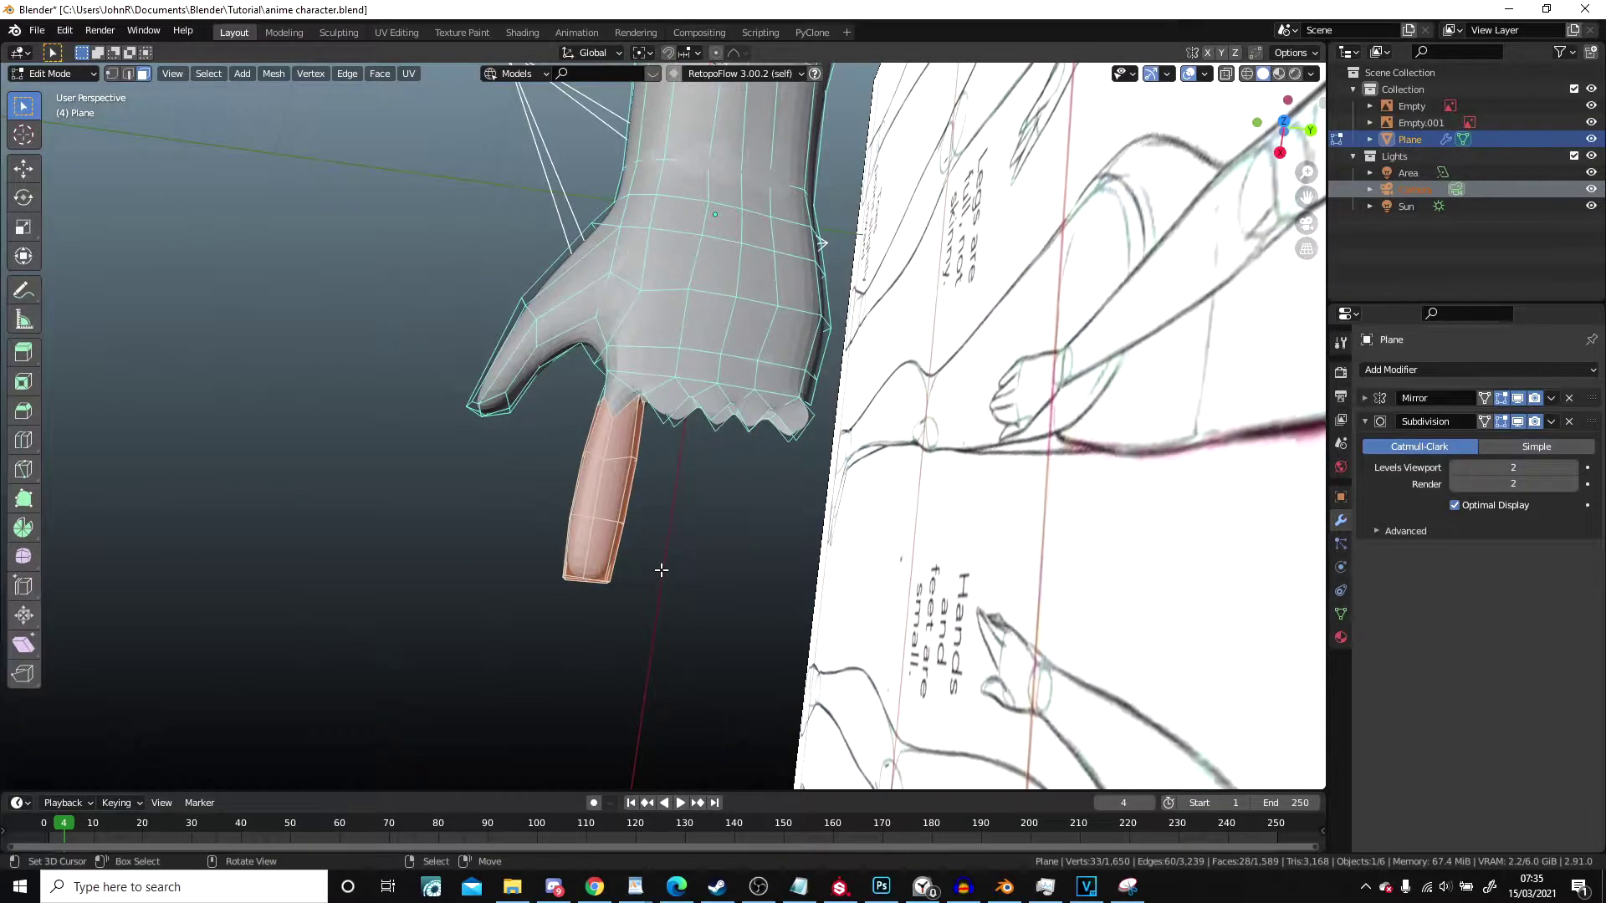
Step: Duplicate the first finger from the top view and place the copy beside it at the second finger opening
key(KP_7)
scroll(657, 568, up, 4)
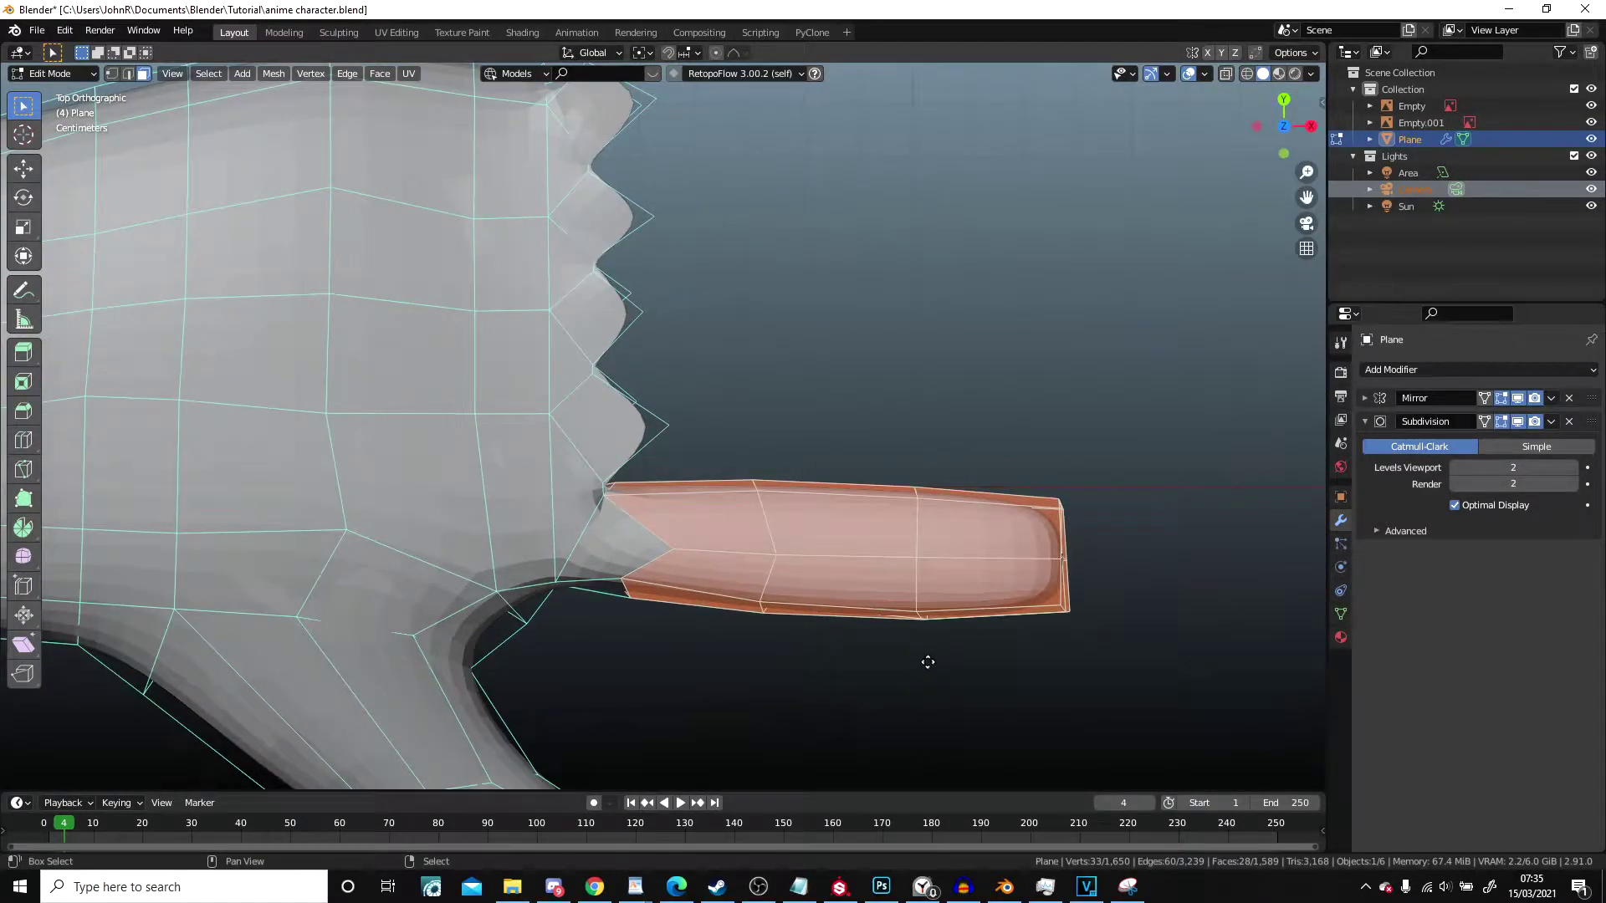
key(shift+d)
middle_drag(850, 502, 659, 440)
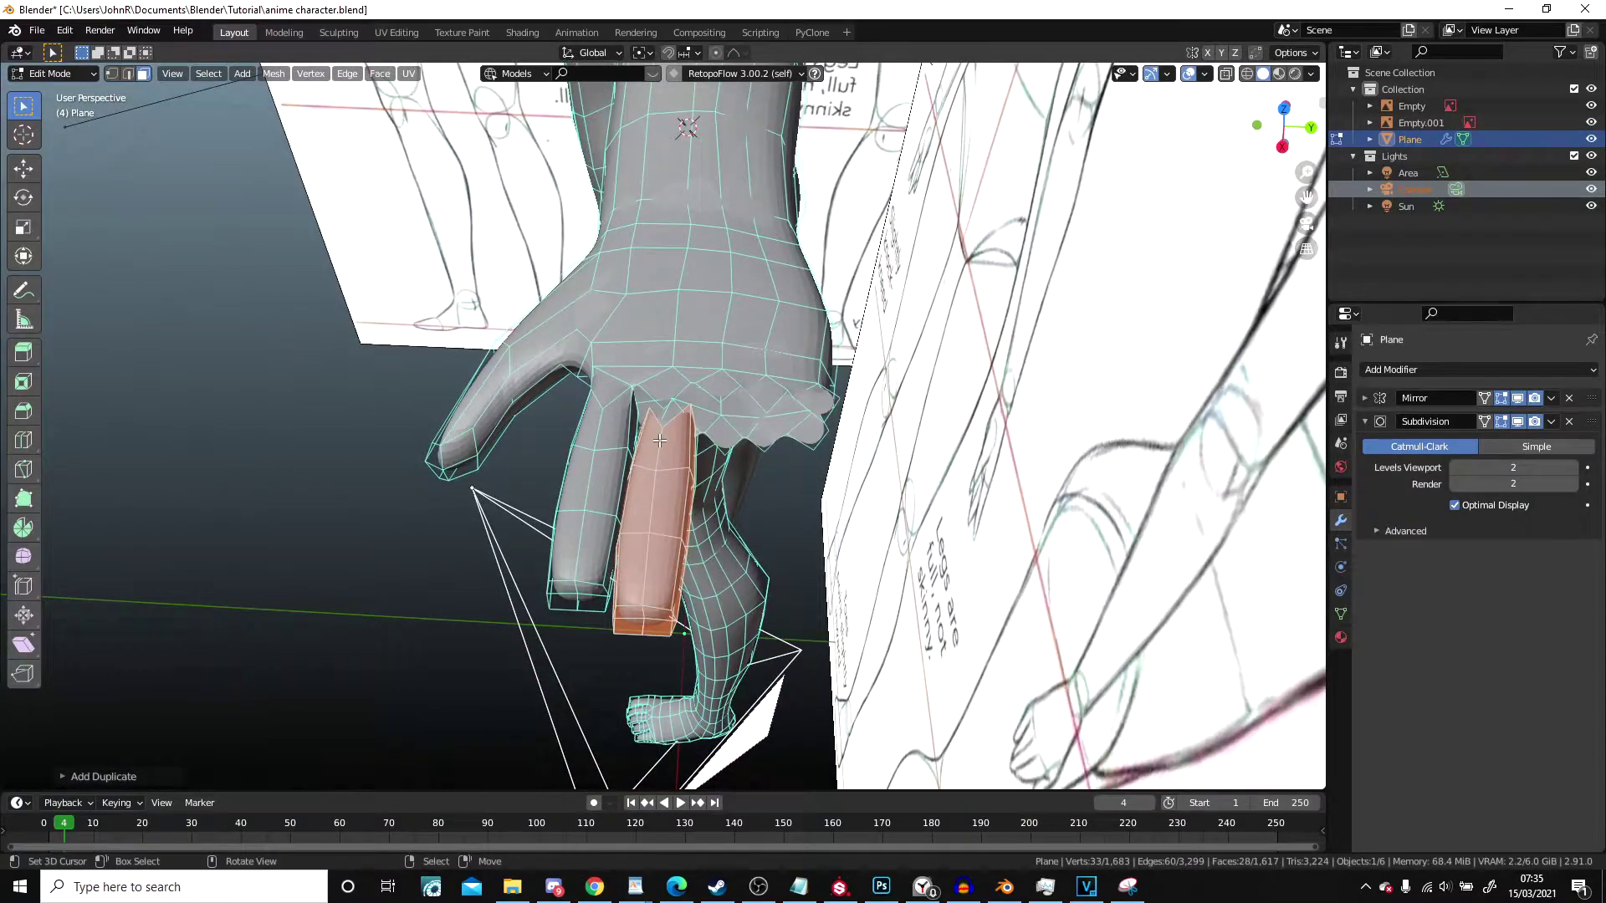
Step: Rotate the duplicated finger slightly in the top view and move it closer to the second finger opening
key(KP_7)
scroll(1018, 505, up, 2)
key(r)
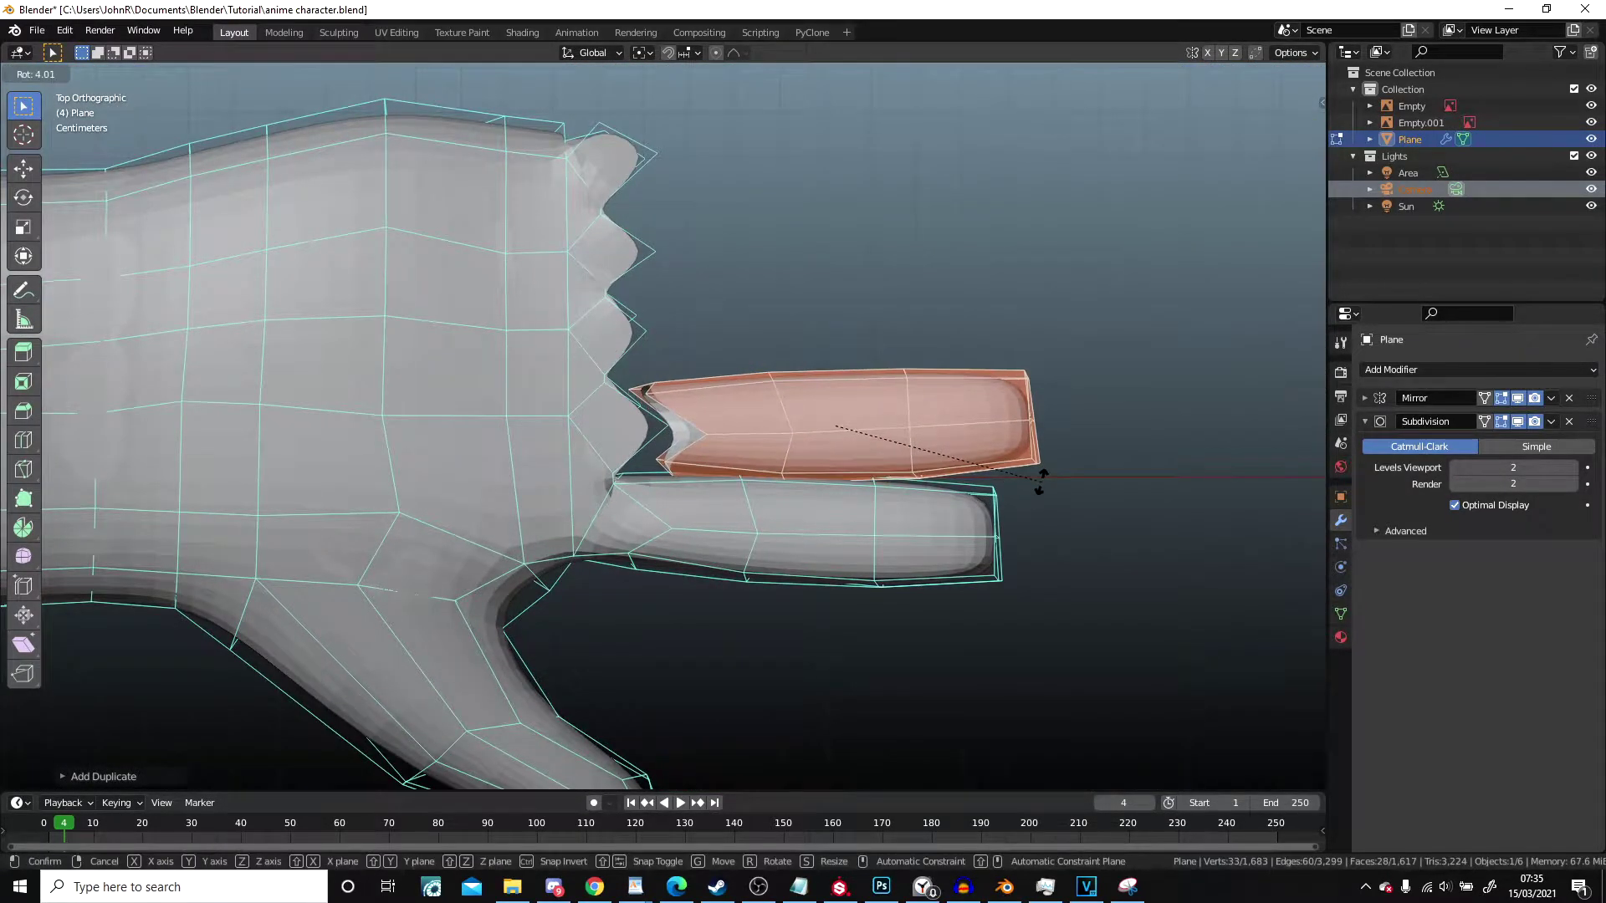
key(Escape)
key(r)
click(1108, 395)
key(g)
click(1115, 391)
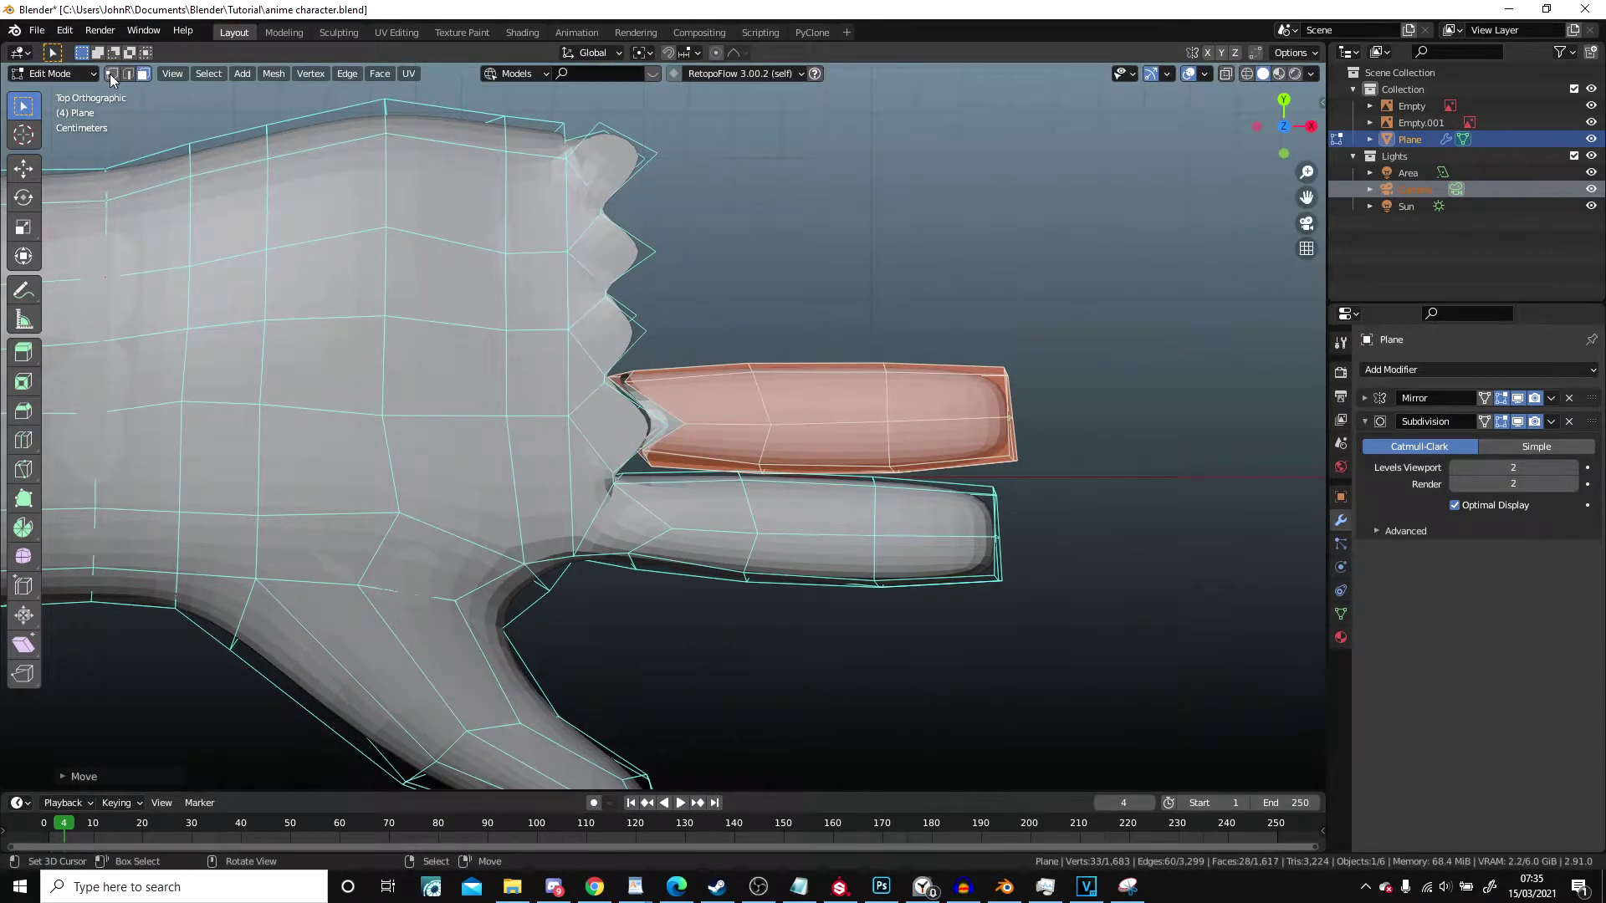
Step: Merge the second finger's upper middle base vertex with the matching knuckle vertex using At Last
click(113, 78)
scroll(694, 422, up, 5)
right_click(713, 422)
shift+right_click(652, 430)
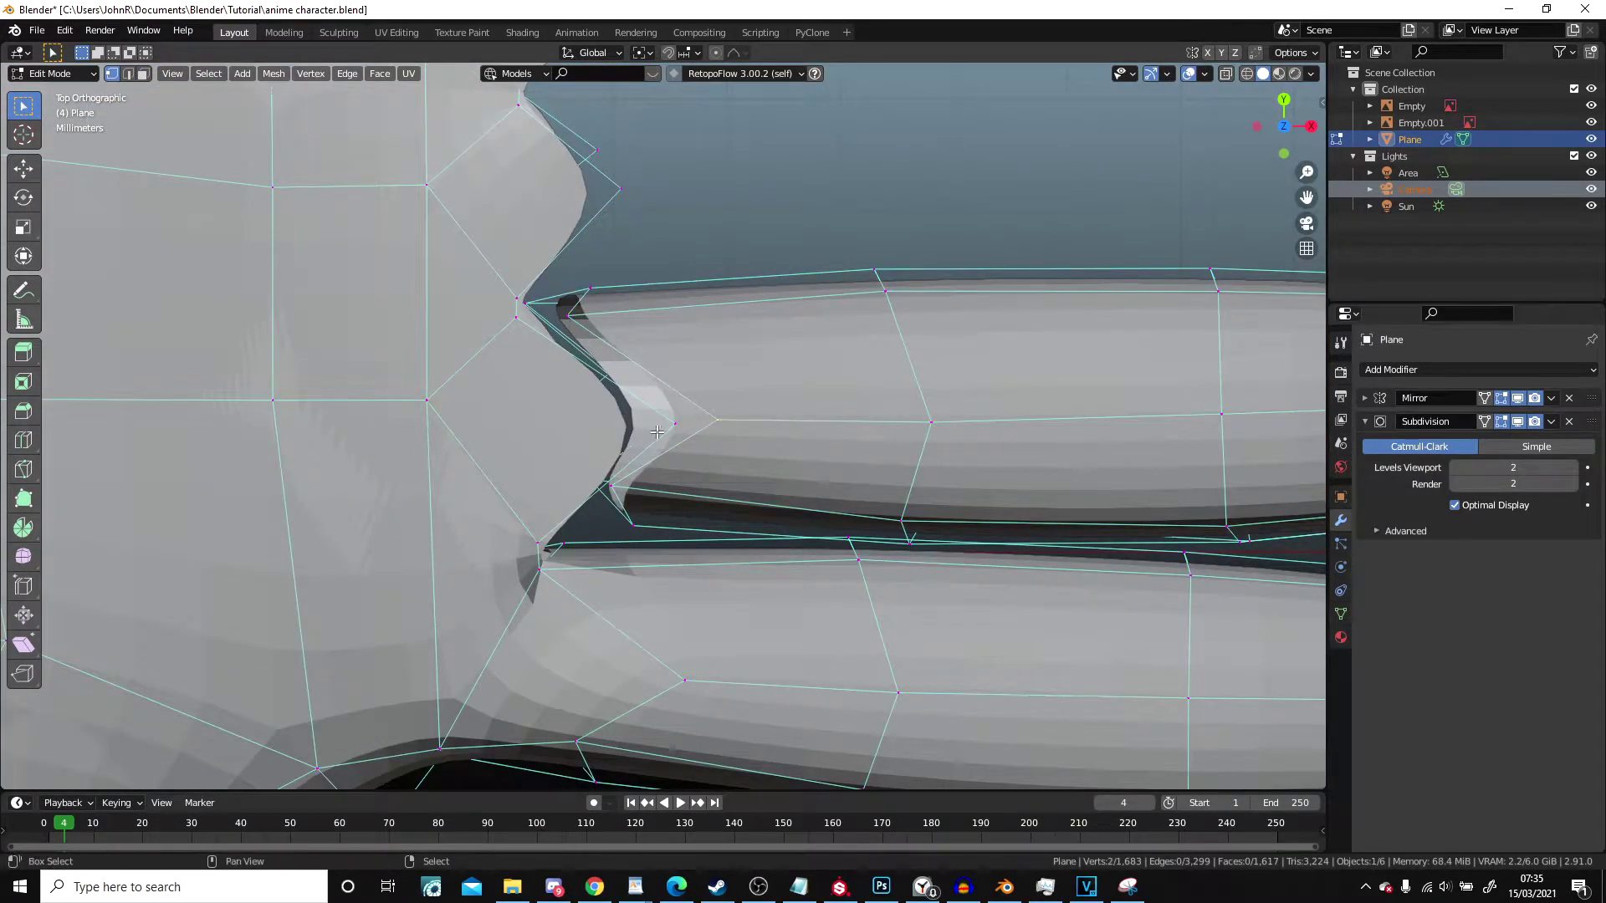
key(shift+z)
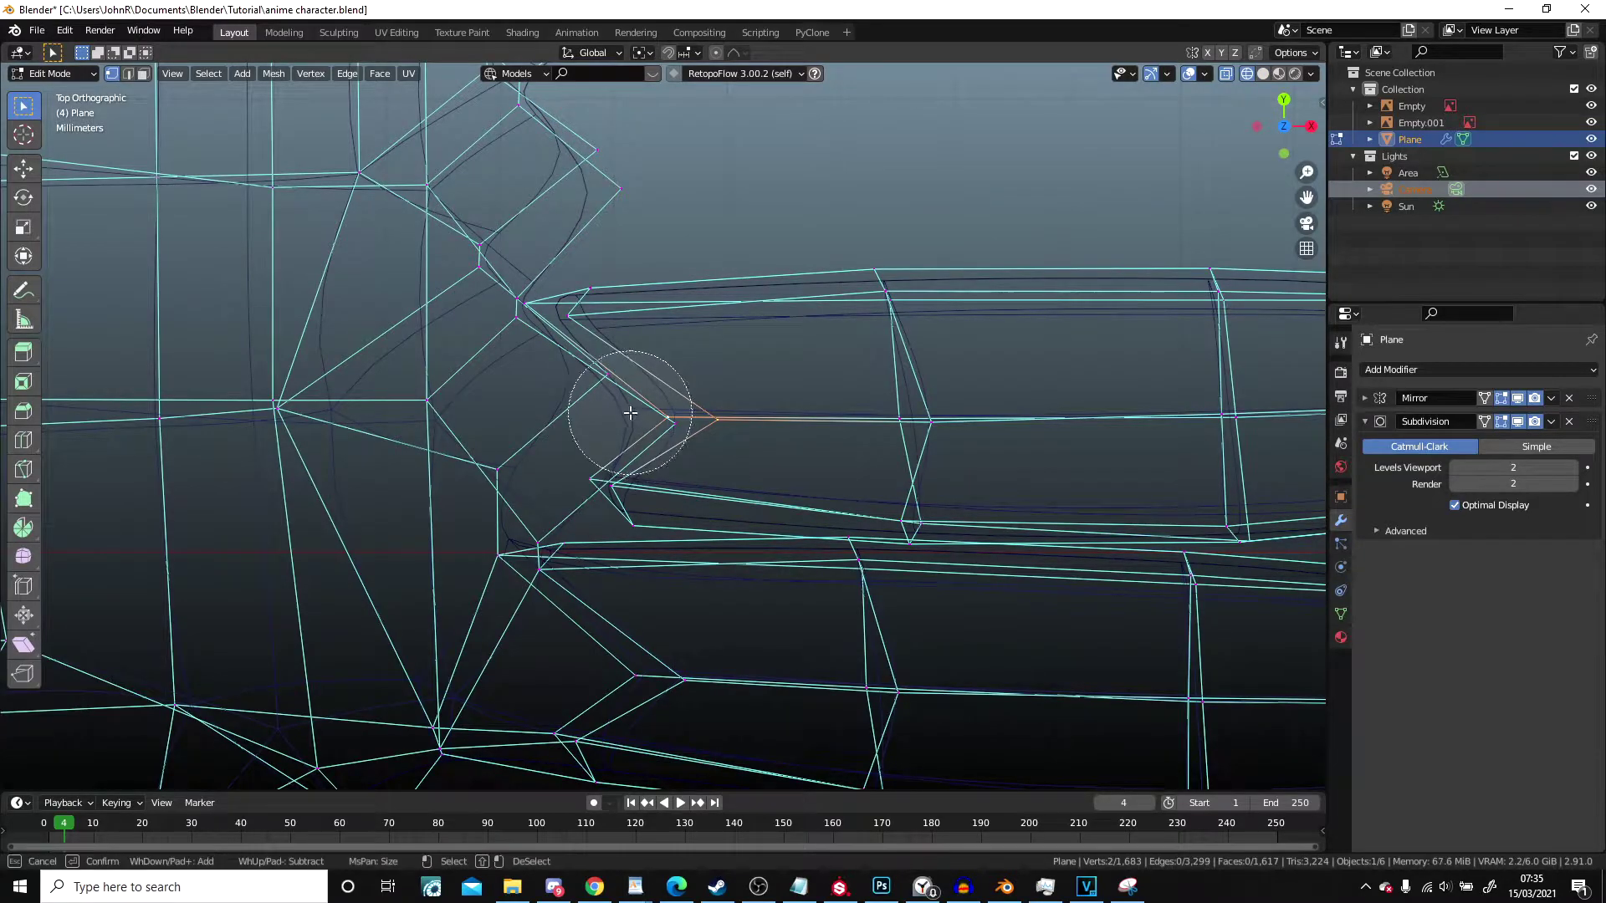
key(w)
mouse_move(679, 429)
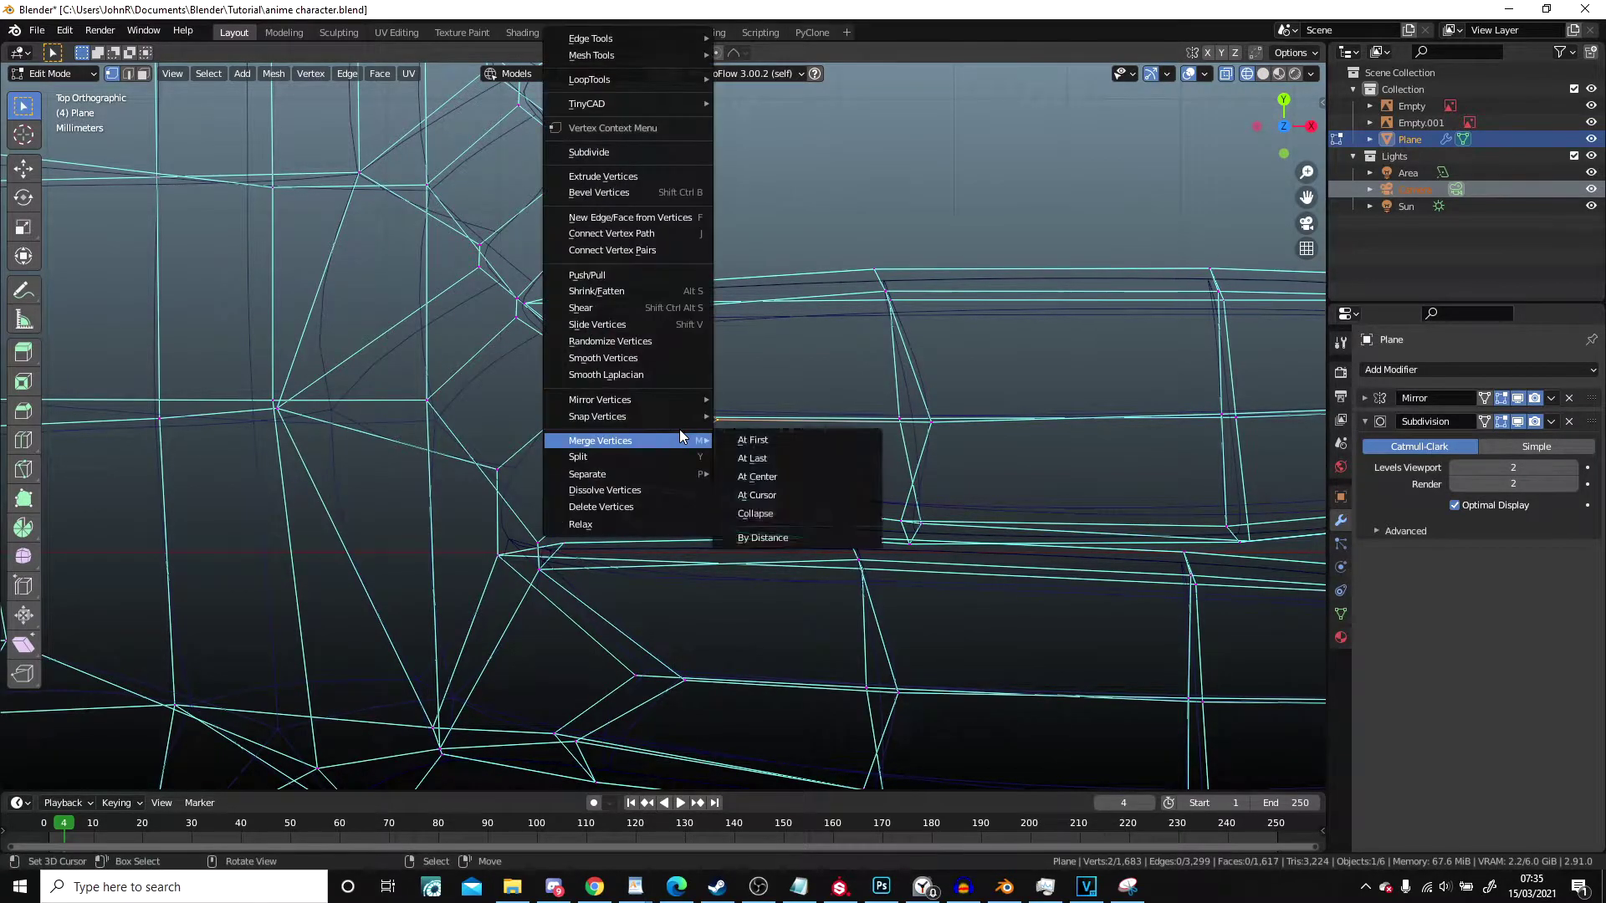
click(760, 459)
key(z)
click(808, 460)
Step: Merge the two upper side vertices of the second finger's base into the adjoining knuckle vertices using At Last
shift+middle_drag(585, 315, 695, 413)
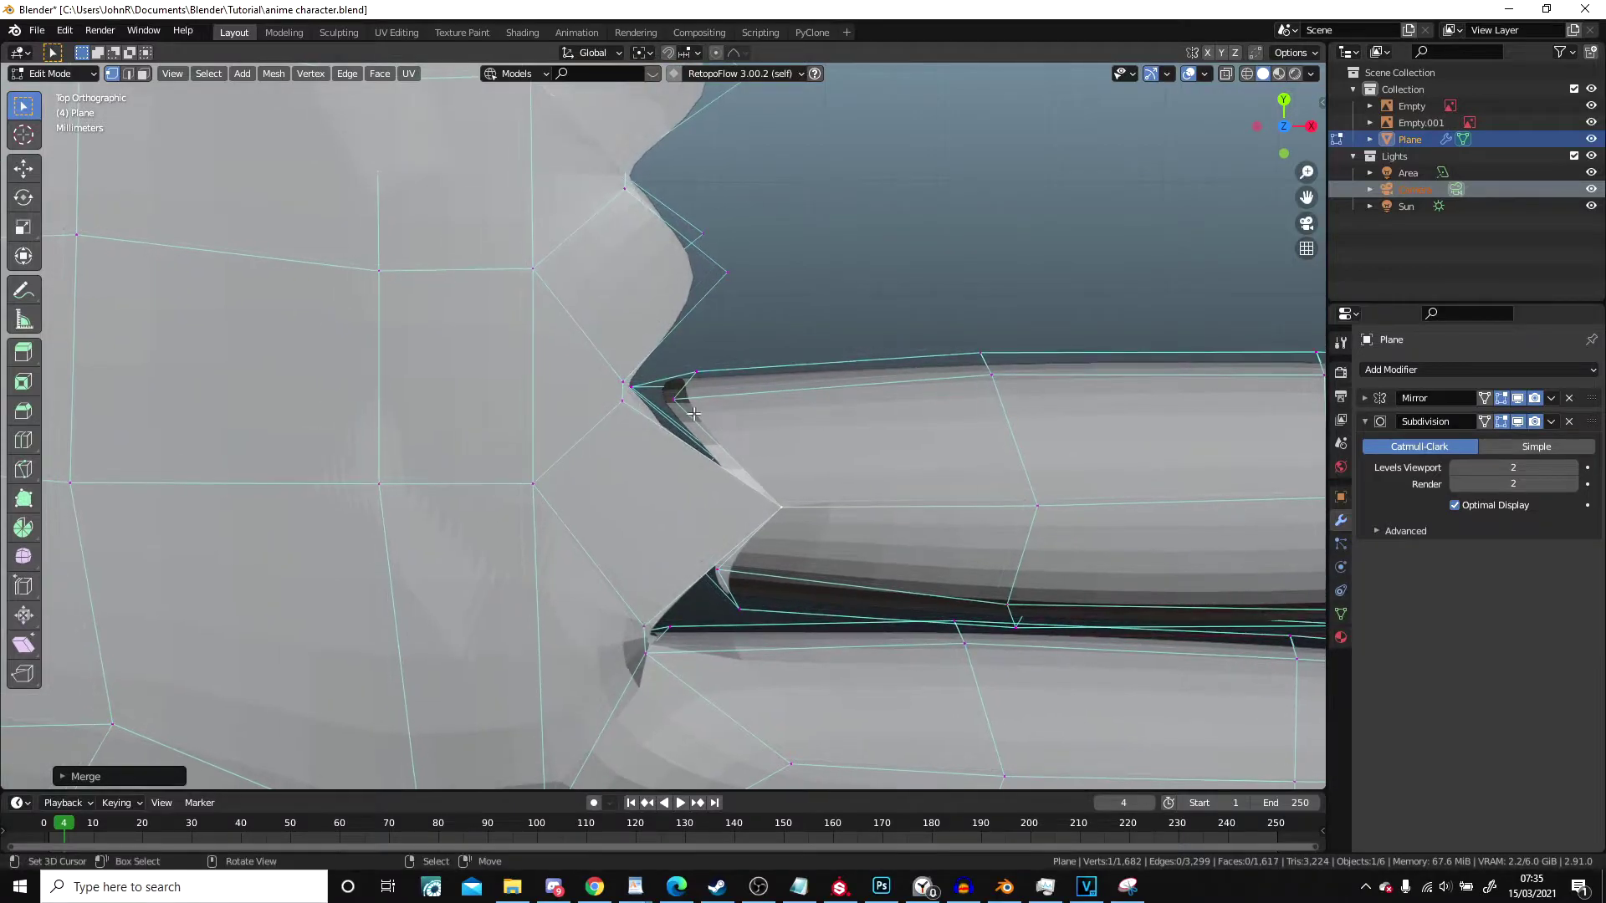
shift+click(623, 402)
key(w)
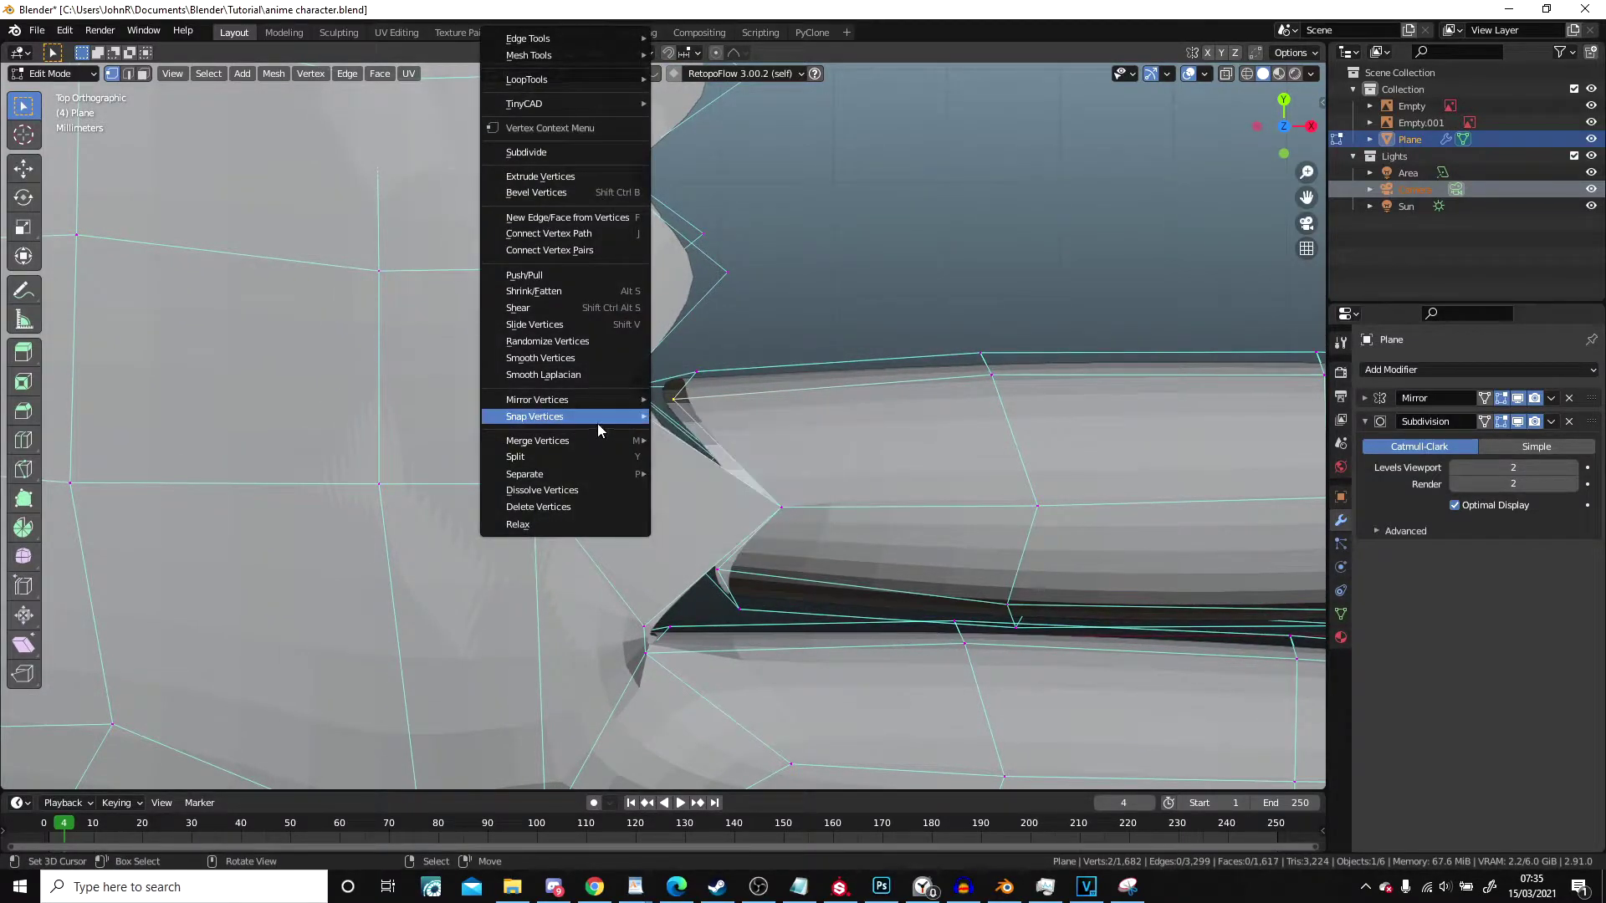
mouse_move(572, 441)
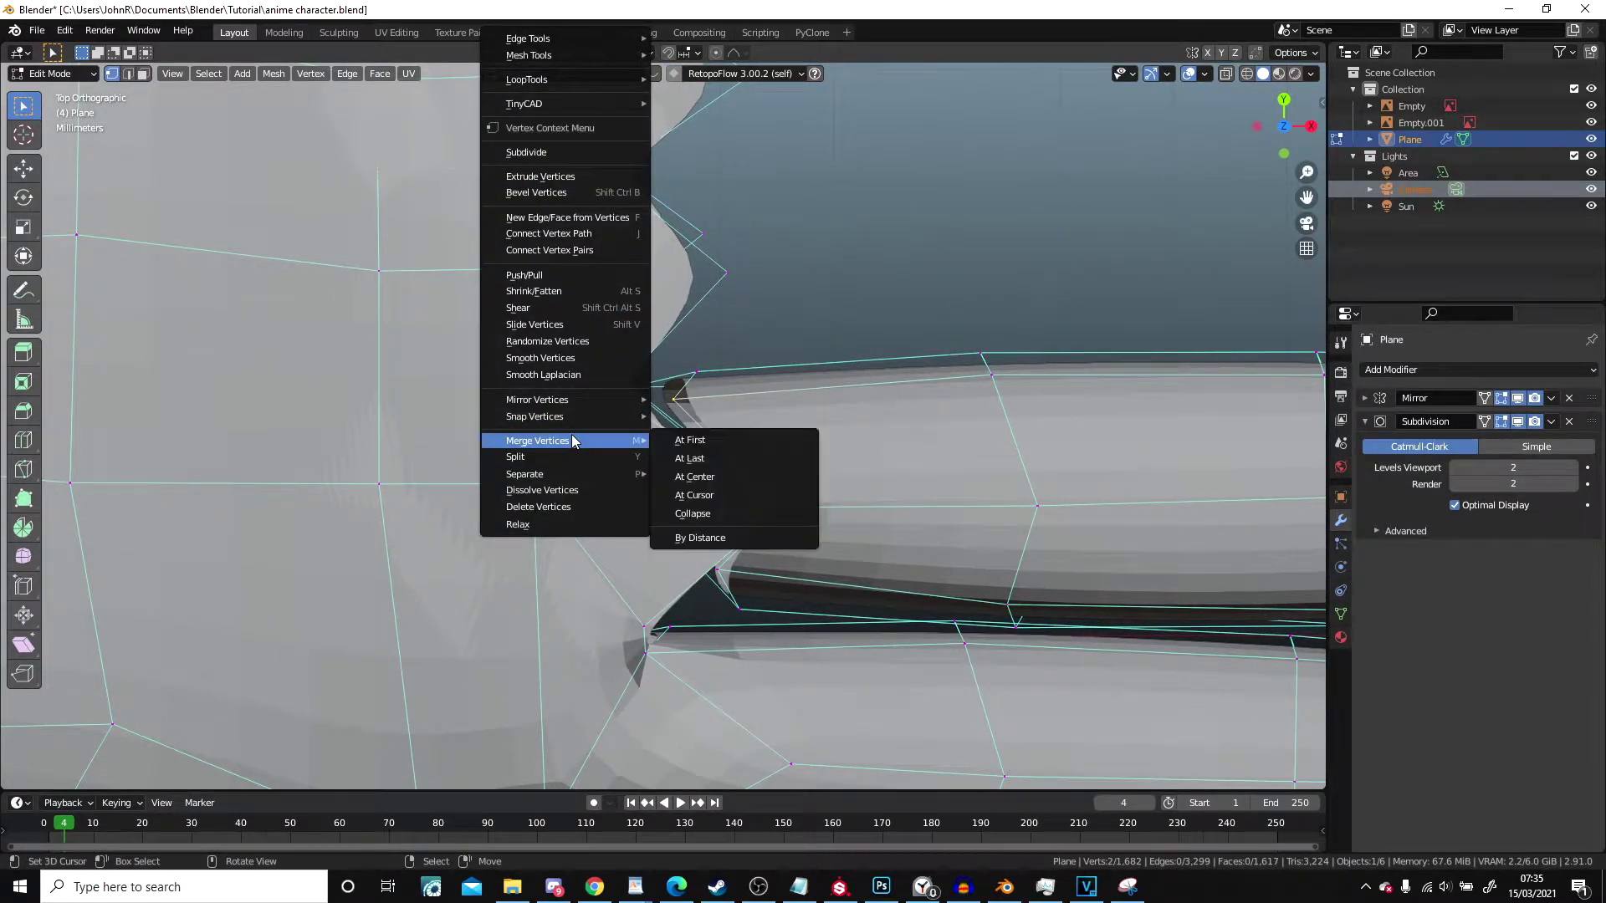
click(705, 468)
scroll(685, 427, down, 4)
scroll(661, 389, up, 4)
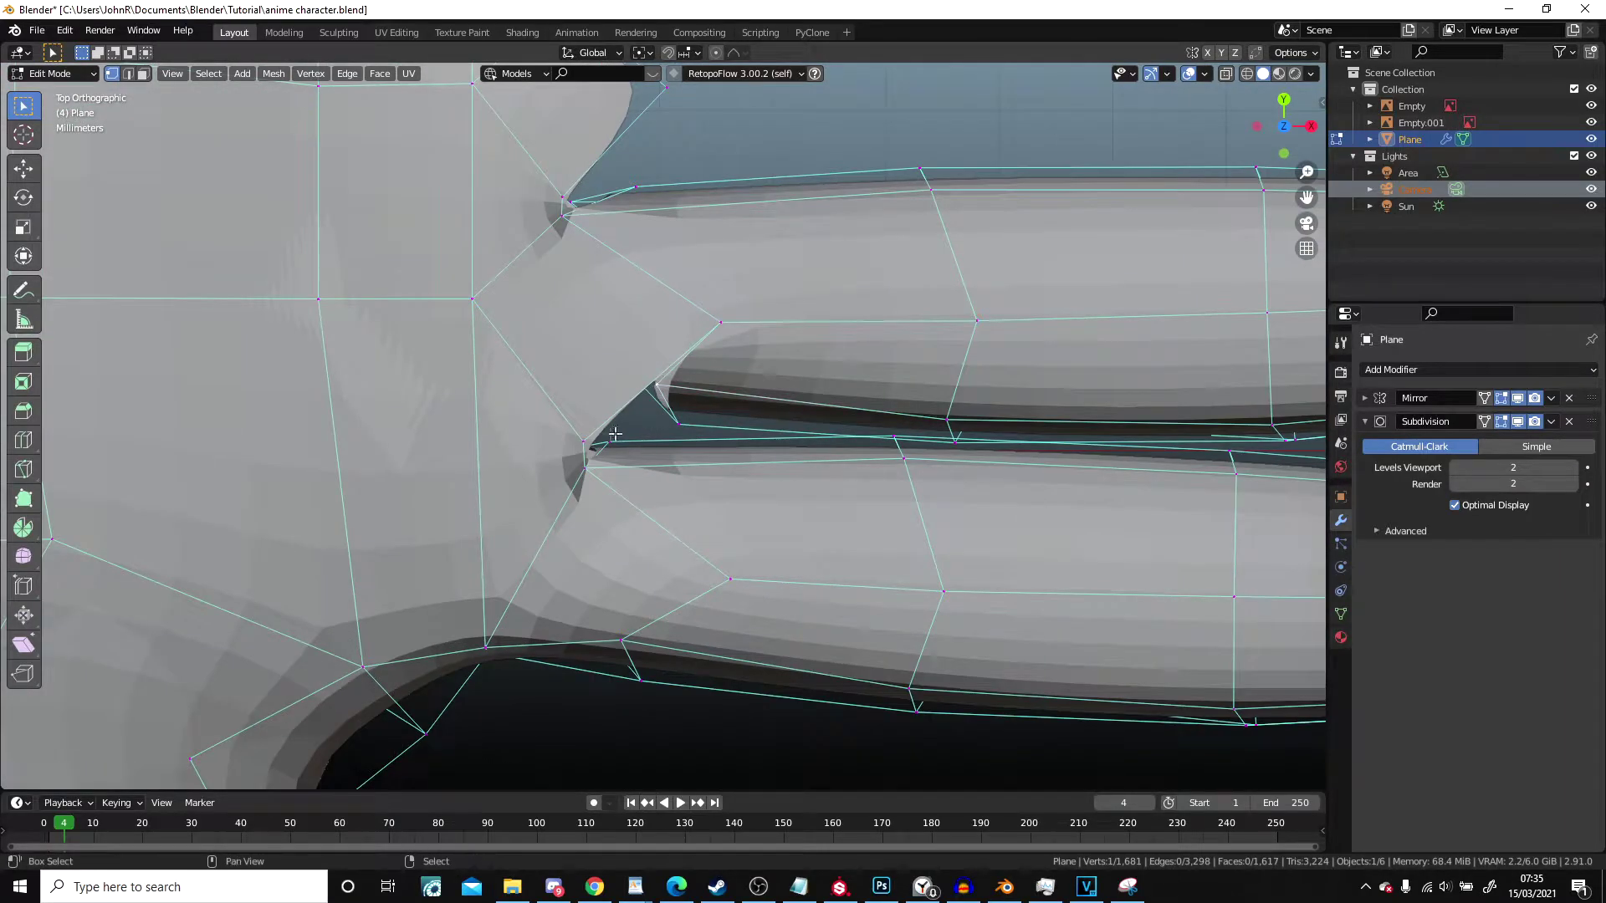
key(w)
mouse_move(583, 440)
click(698, 458)
Step: Merge the second finger's underside base vertex nearest the first finger into the palm using At Last and reposition it
middle_drag(698, 465, 518, 122)
shift+middle_drag(762, 442, 658, 343)
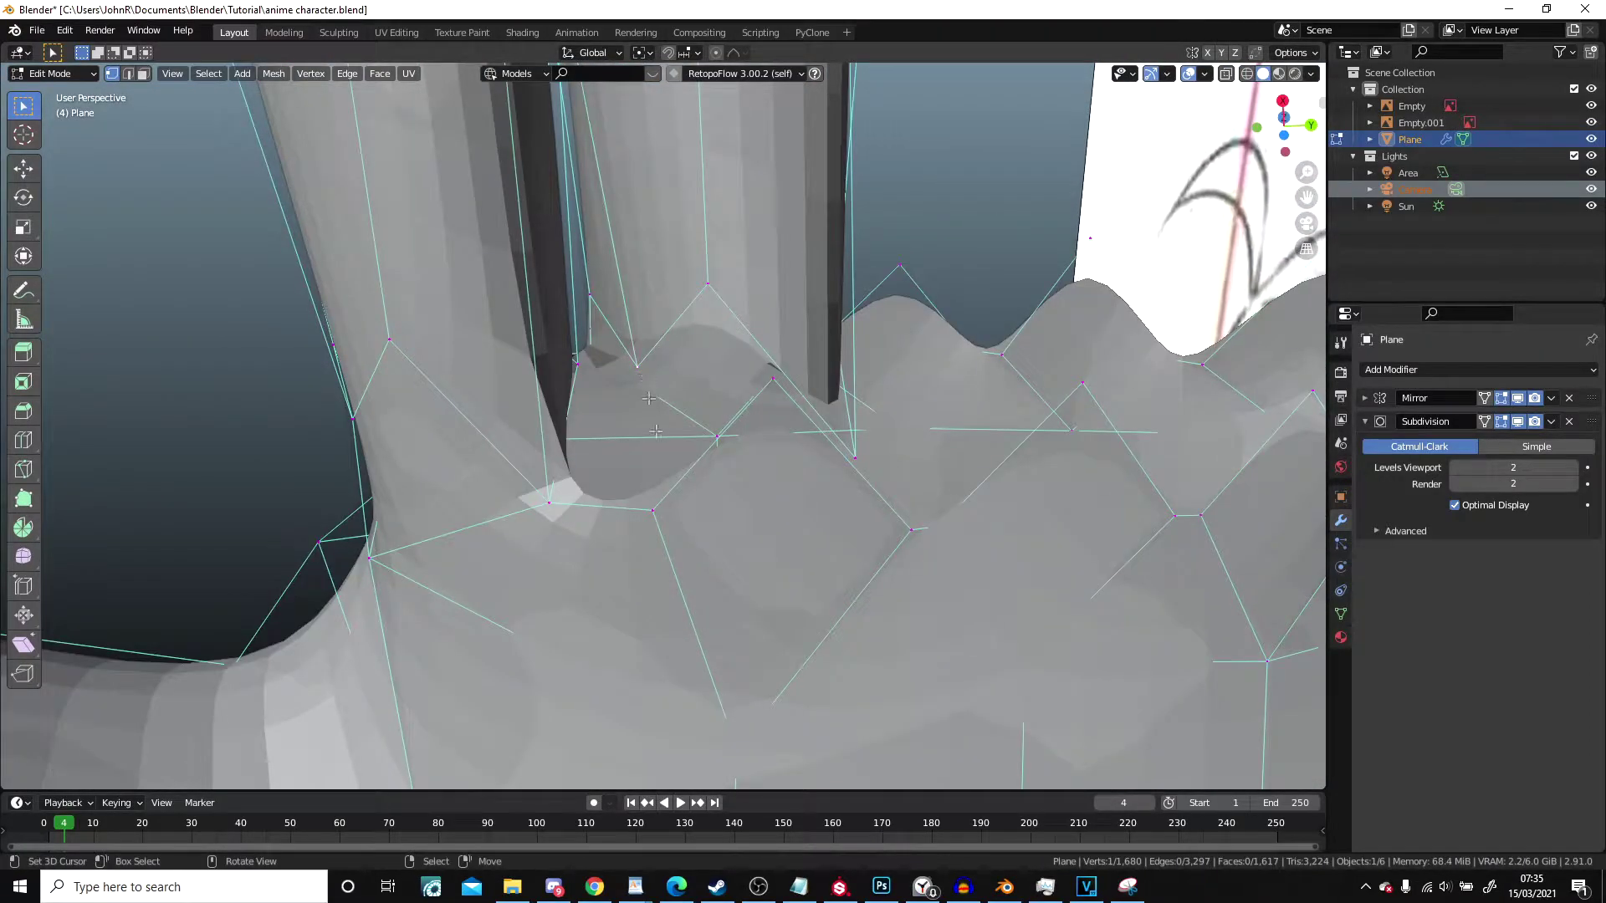
right_click(660, 520)
mouse_move(665, 524)
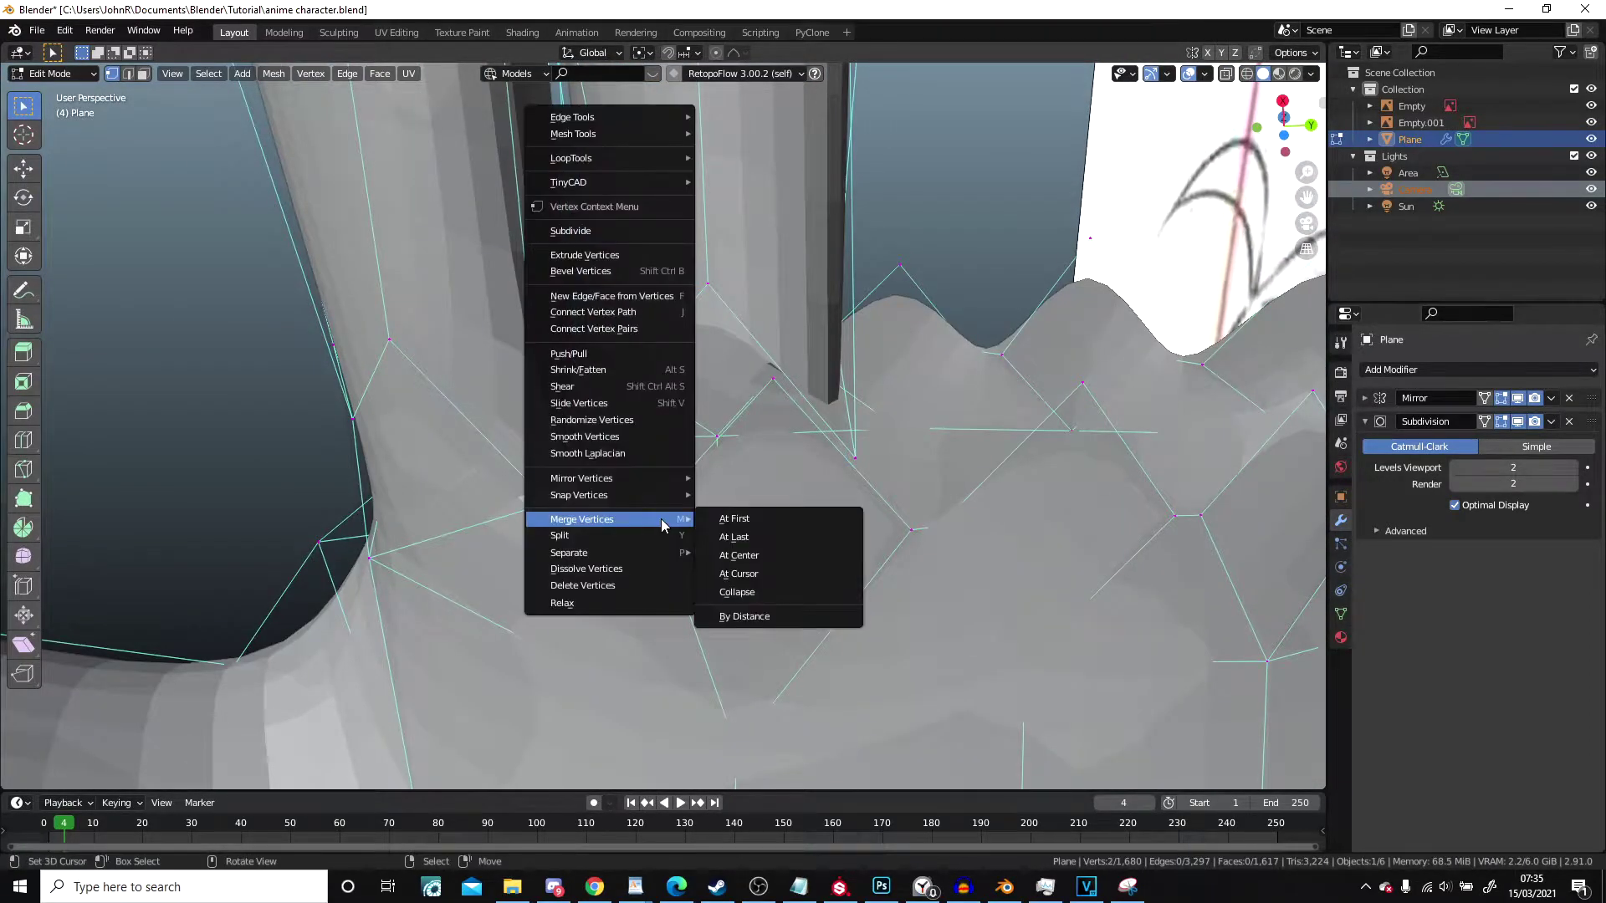
click(742, 542)
key(g)
click(608, 467)
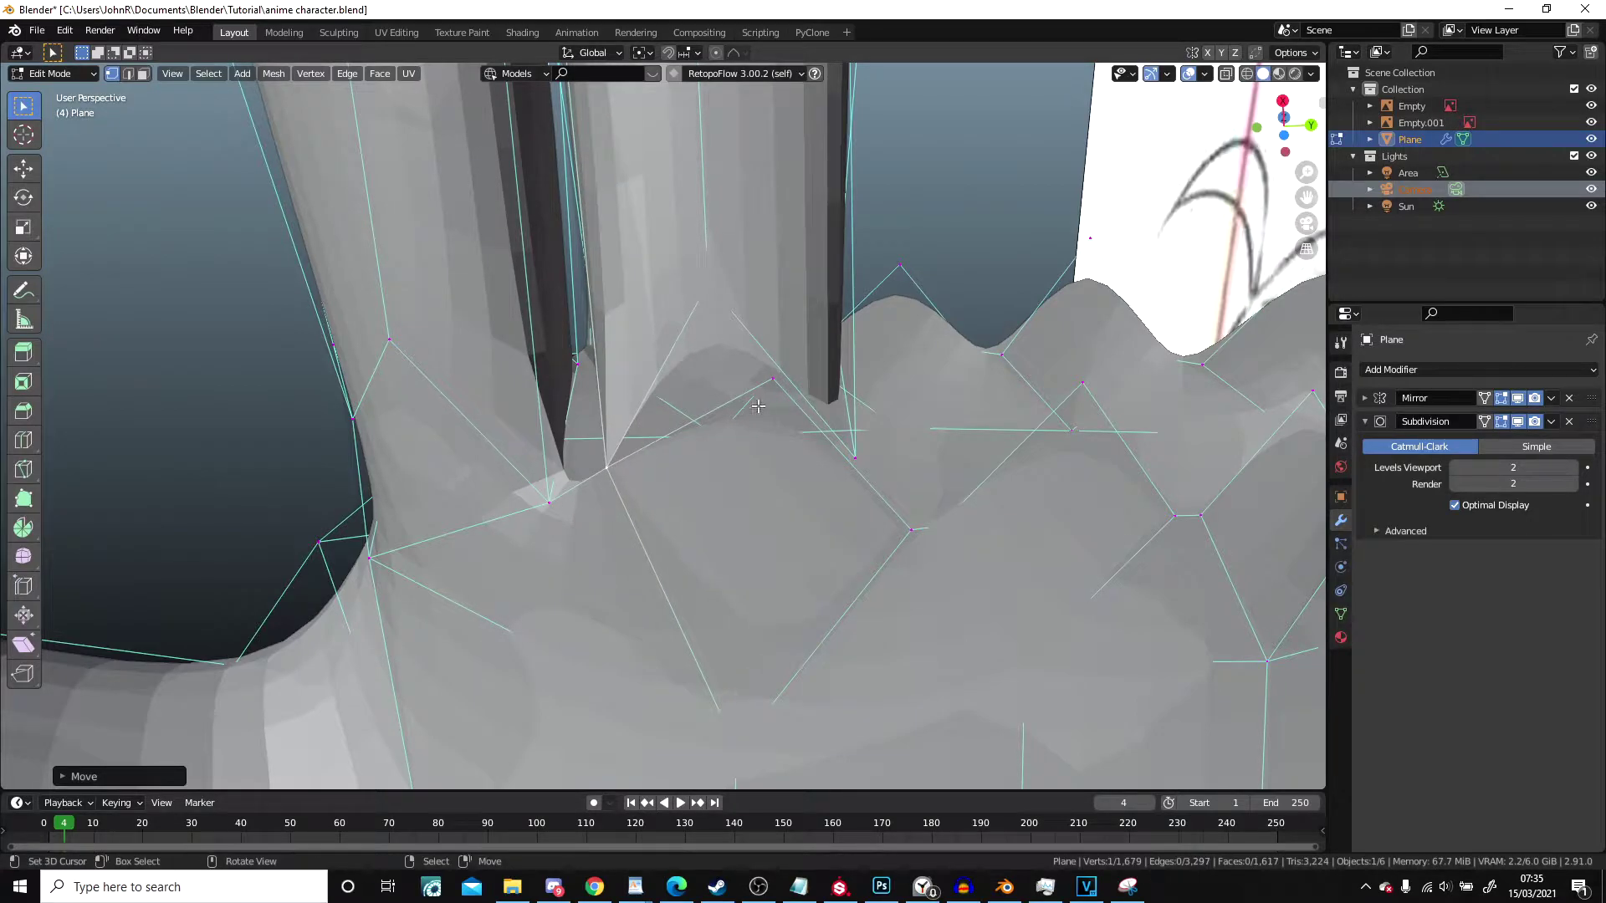
Step: Merge the middle vertex on the underside of the second finger's base using At Last and adjust its position
right_click(714, 364)
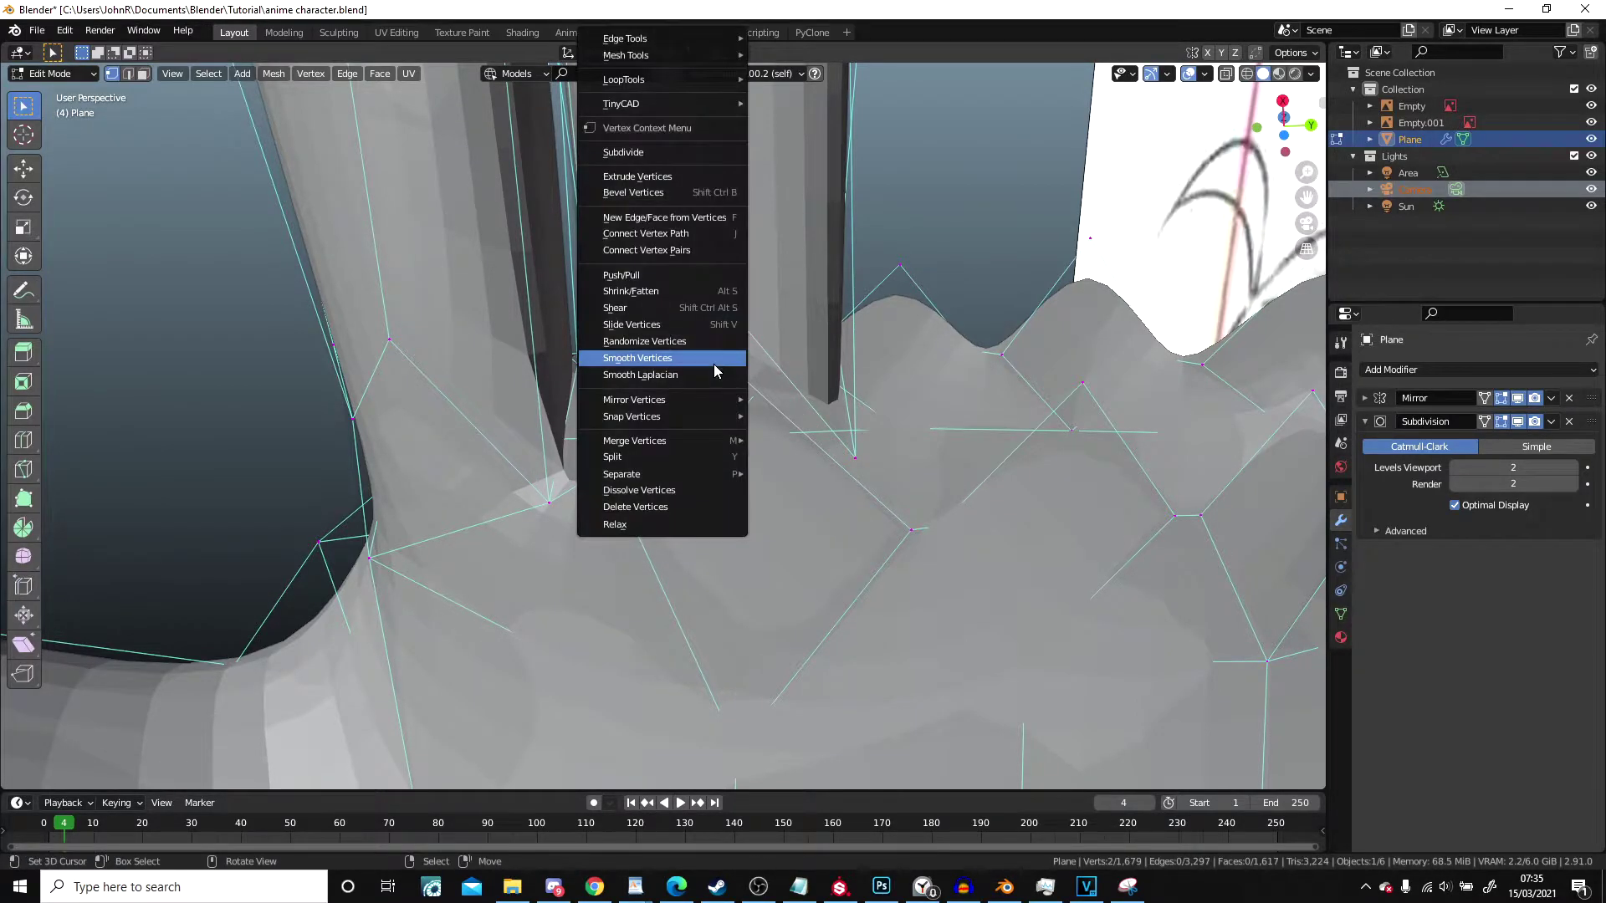
mouse_move(694, 440)
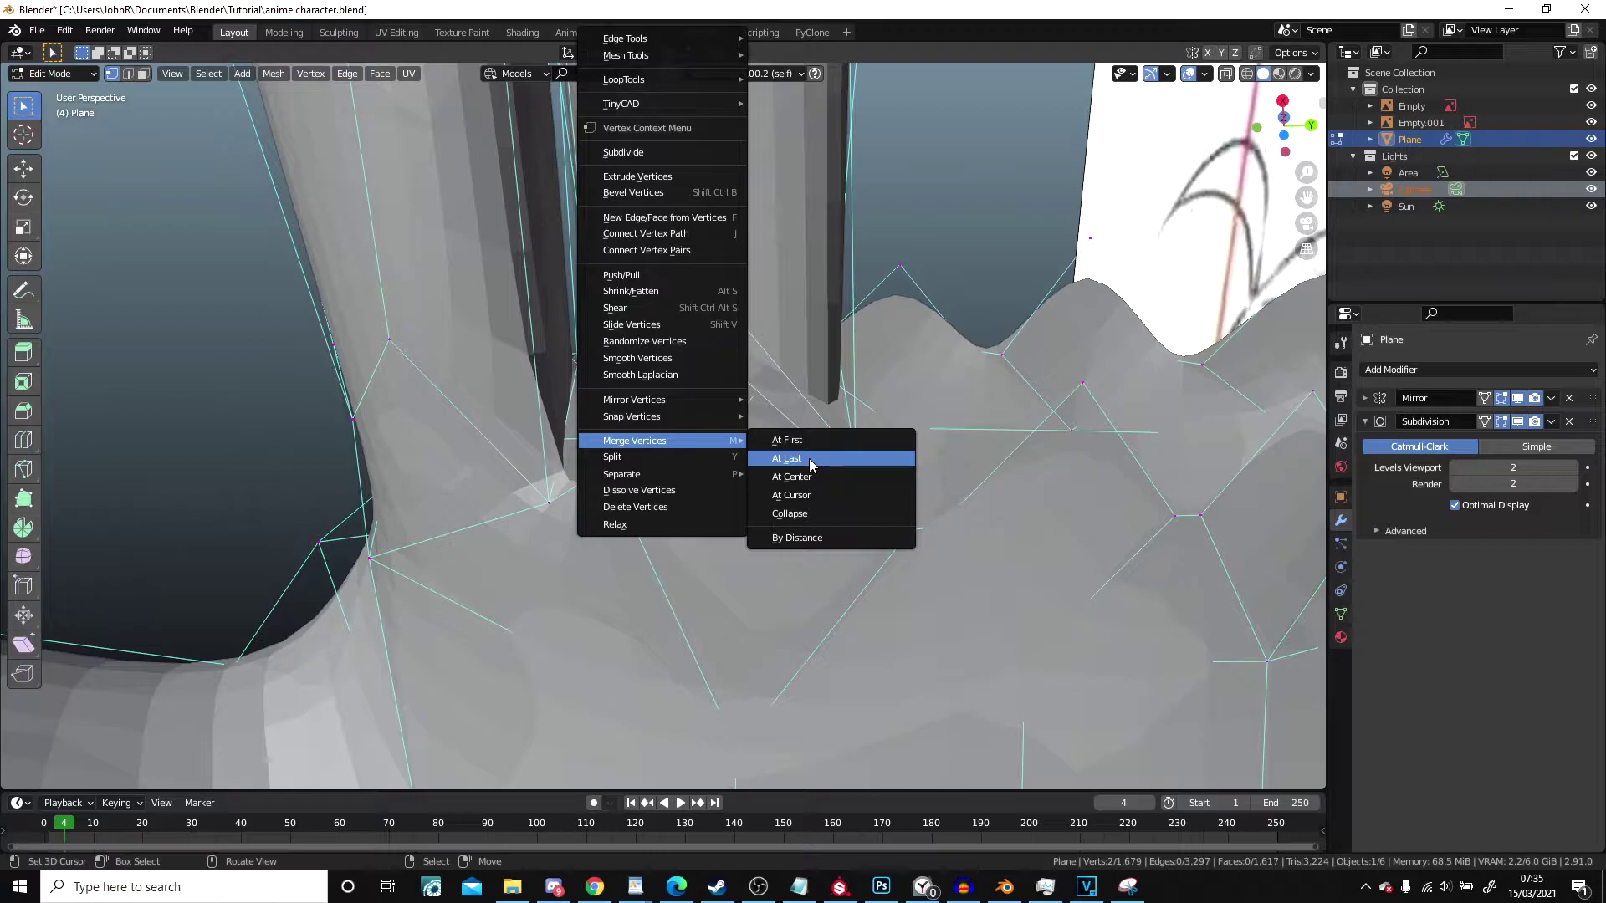
click(810, 465)
key(g)
click(843, 471)
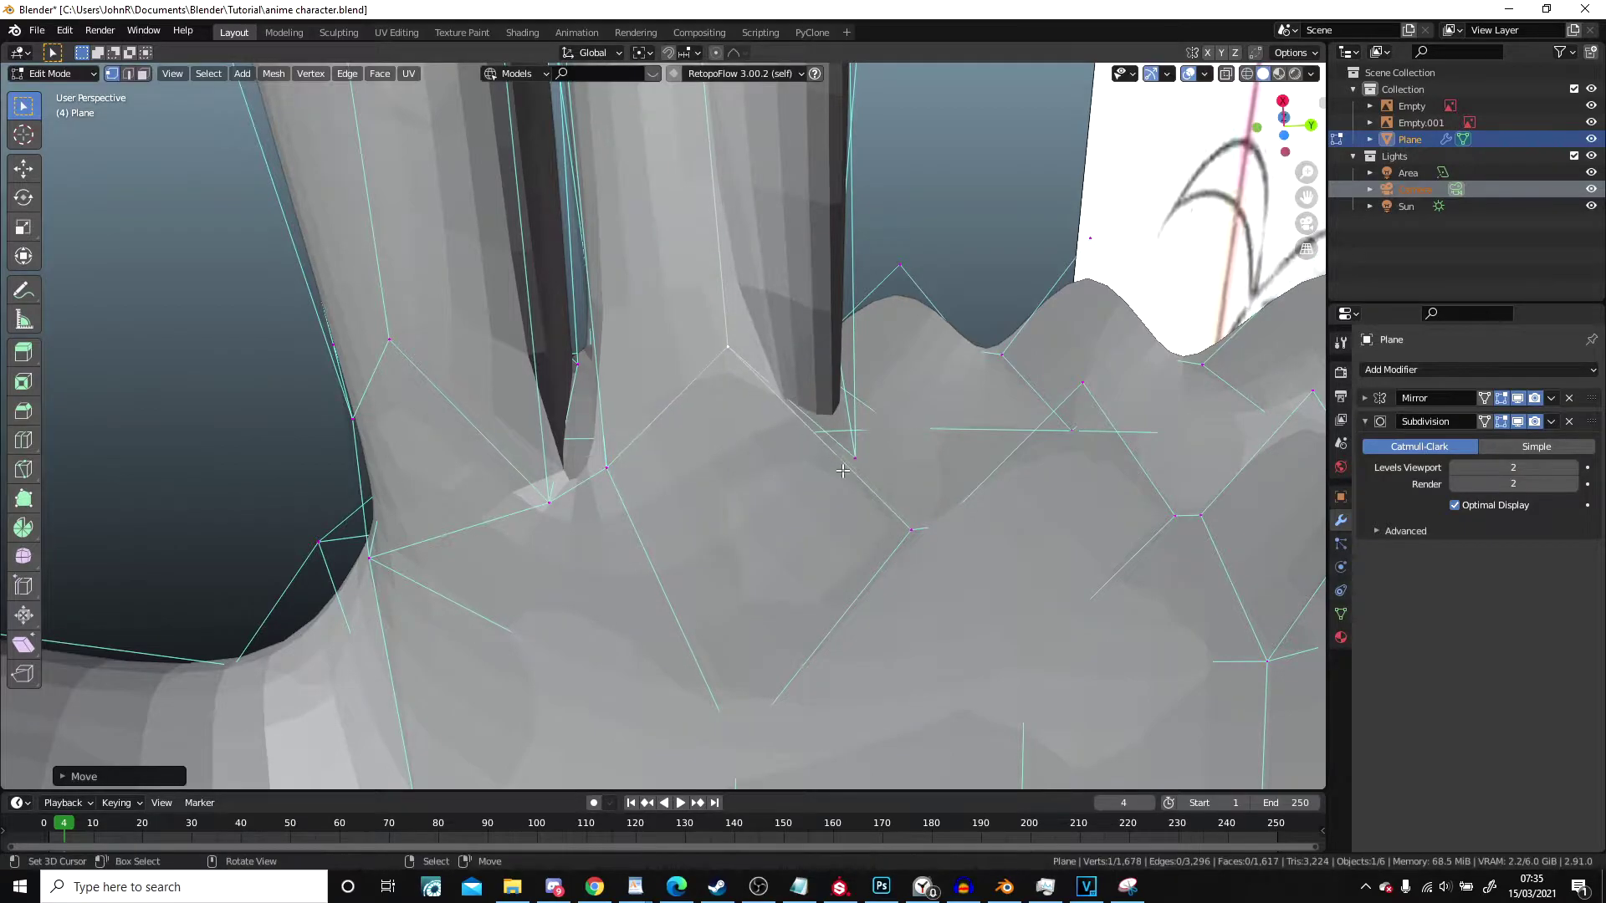
Step: Merge the remaining underside vertex of the second finger's base into the palm and adjust the vertices beside the finger
shift+click(909, 552)
right_click(904, 554)
click(976, 567)
key(g)
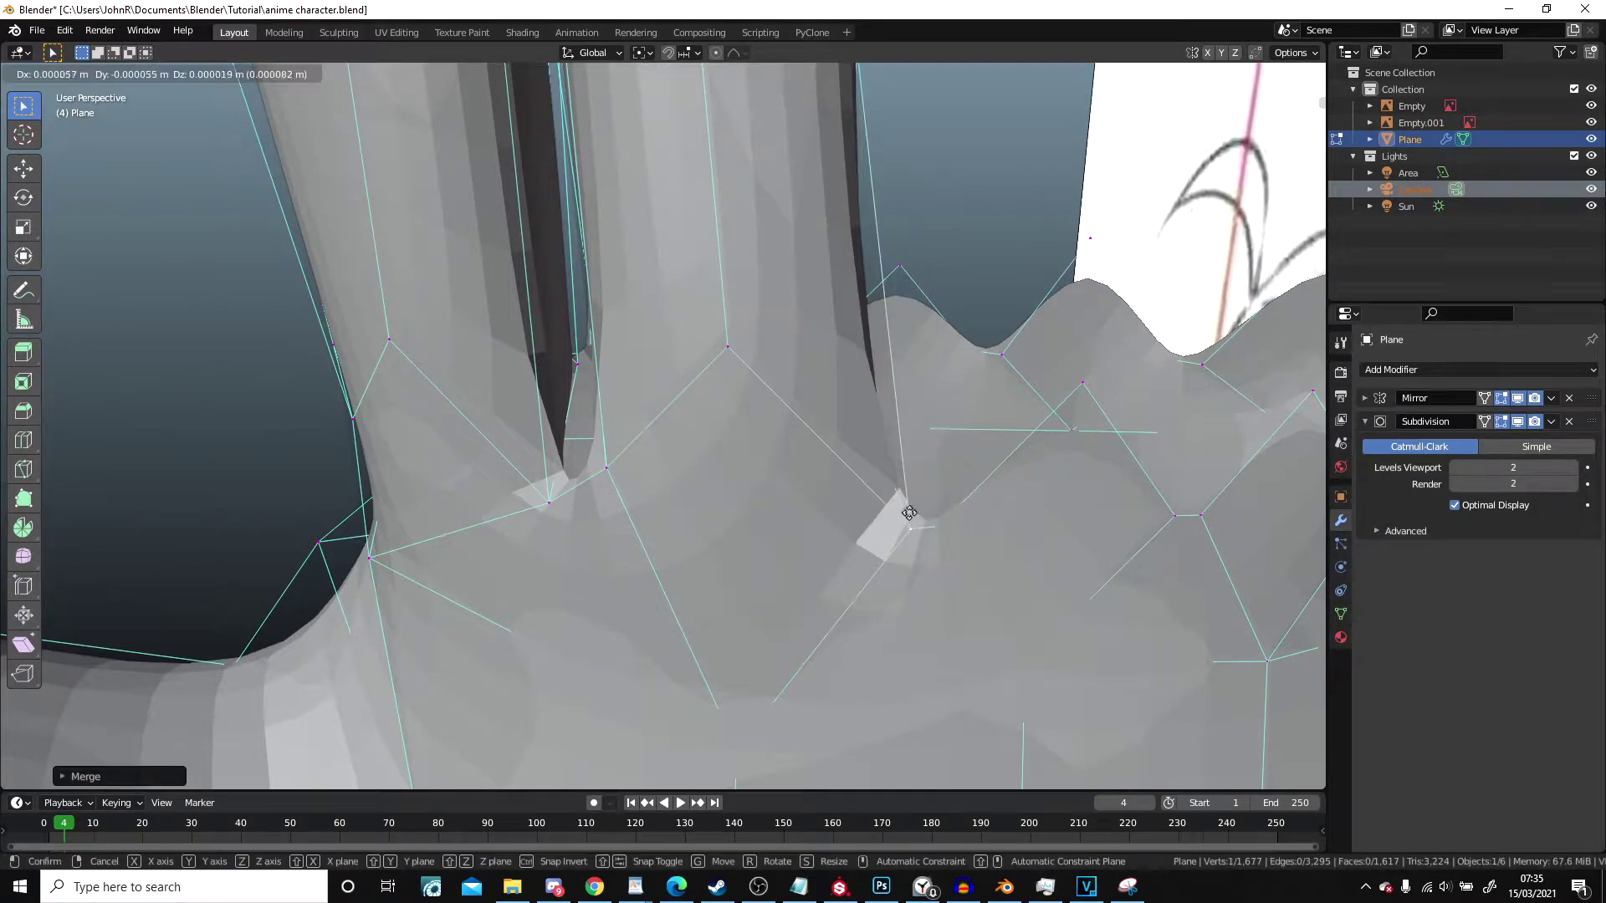
right_drag(901, 483, 902, 470)
right_drag(633, 479, 634, 513)
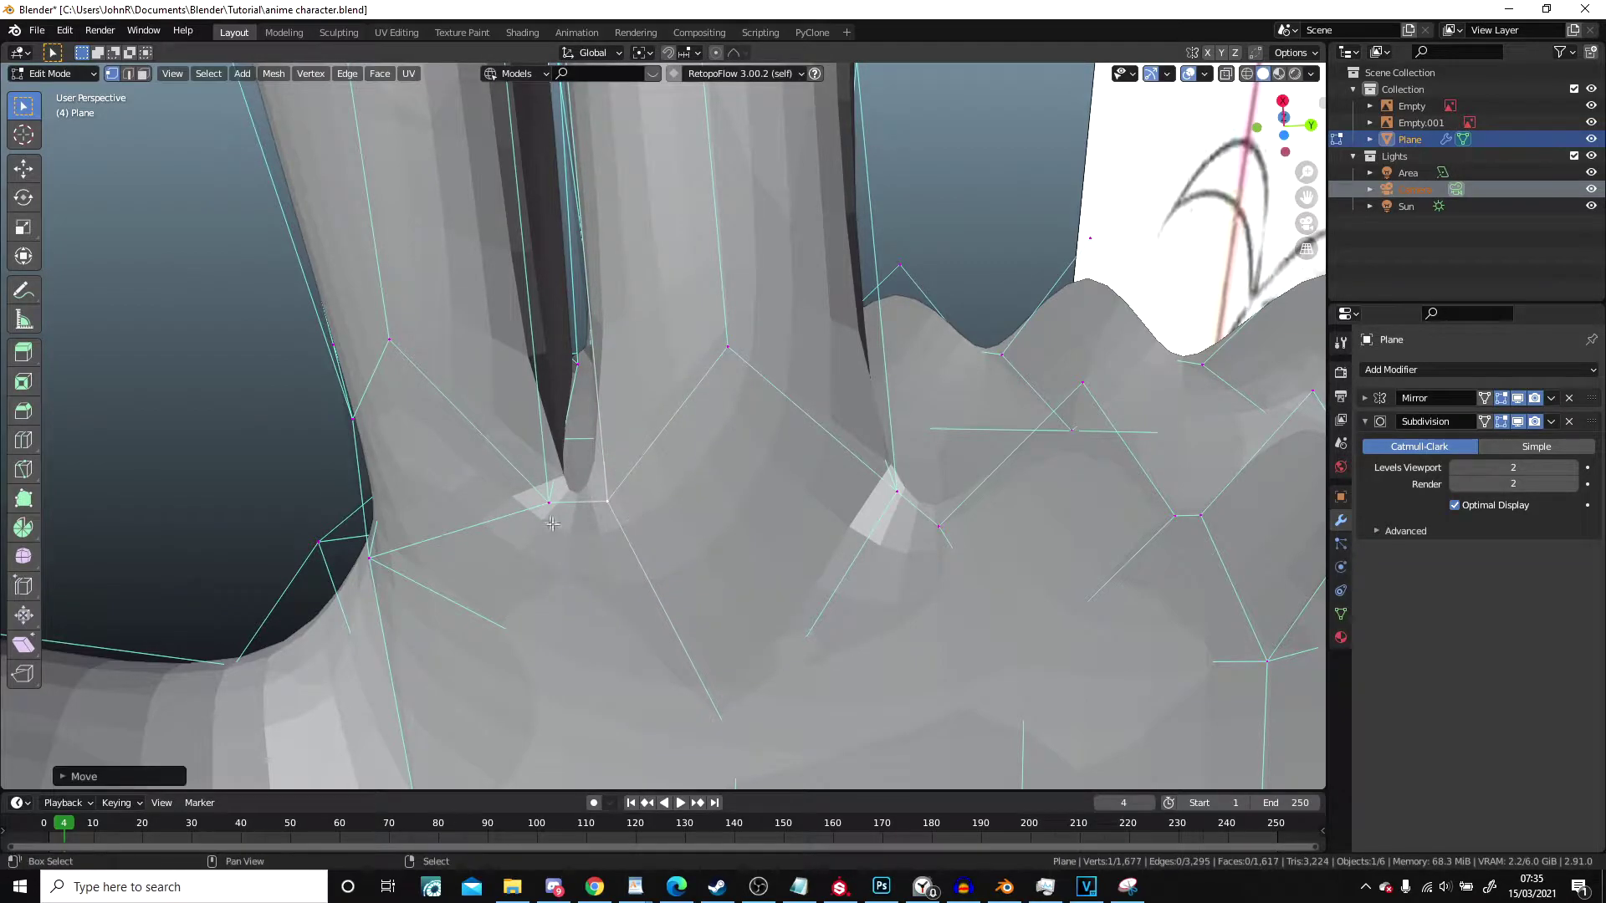
Step: Fill the gaps between the bases of the first two fingers and check the hand in Object Mode
key(f)
middle_drag(615, 410, 635, 600)
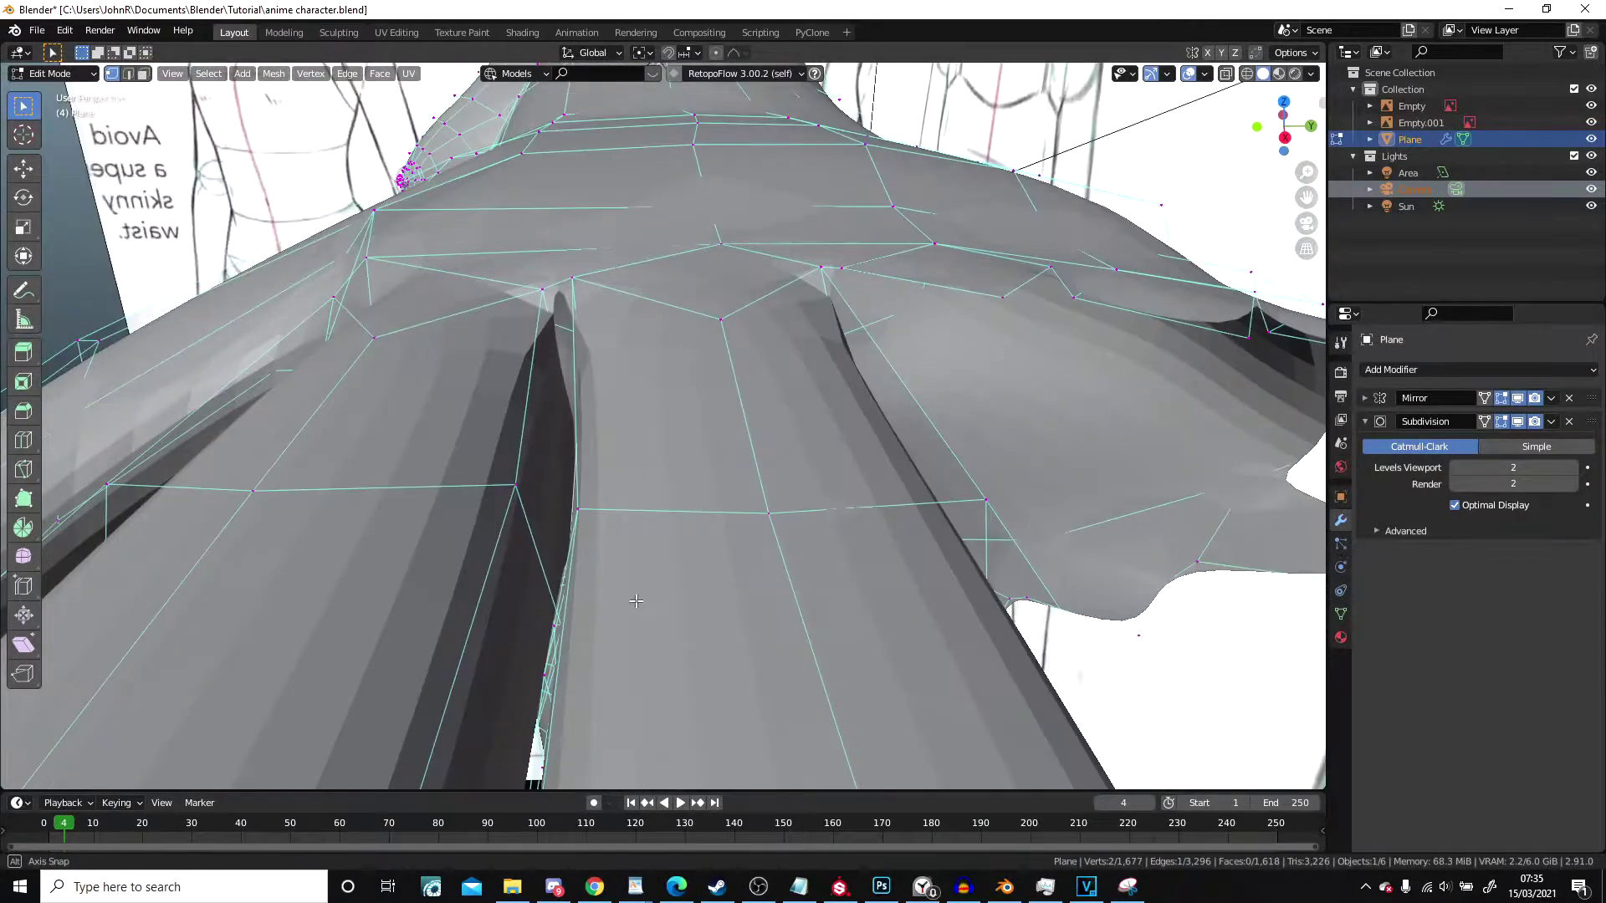
middle_drag(646, 450, 763, 616)
scroll(701, 520, down, 6)
key(Tab)
scroll(711, 518, down, 4)
scroll(726, 494, up, 4)
key(Tab)
middle_drag(728, 495, 785, 524)
scroll(807, 418, up, 5)
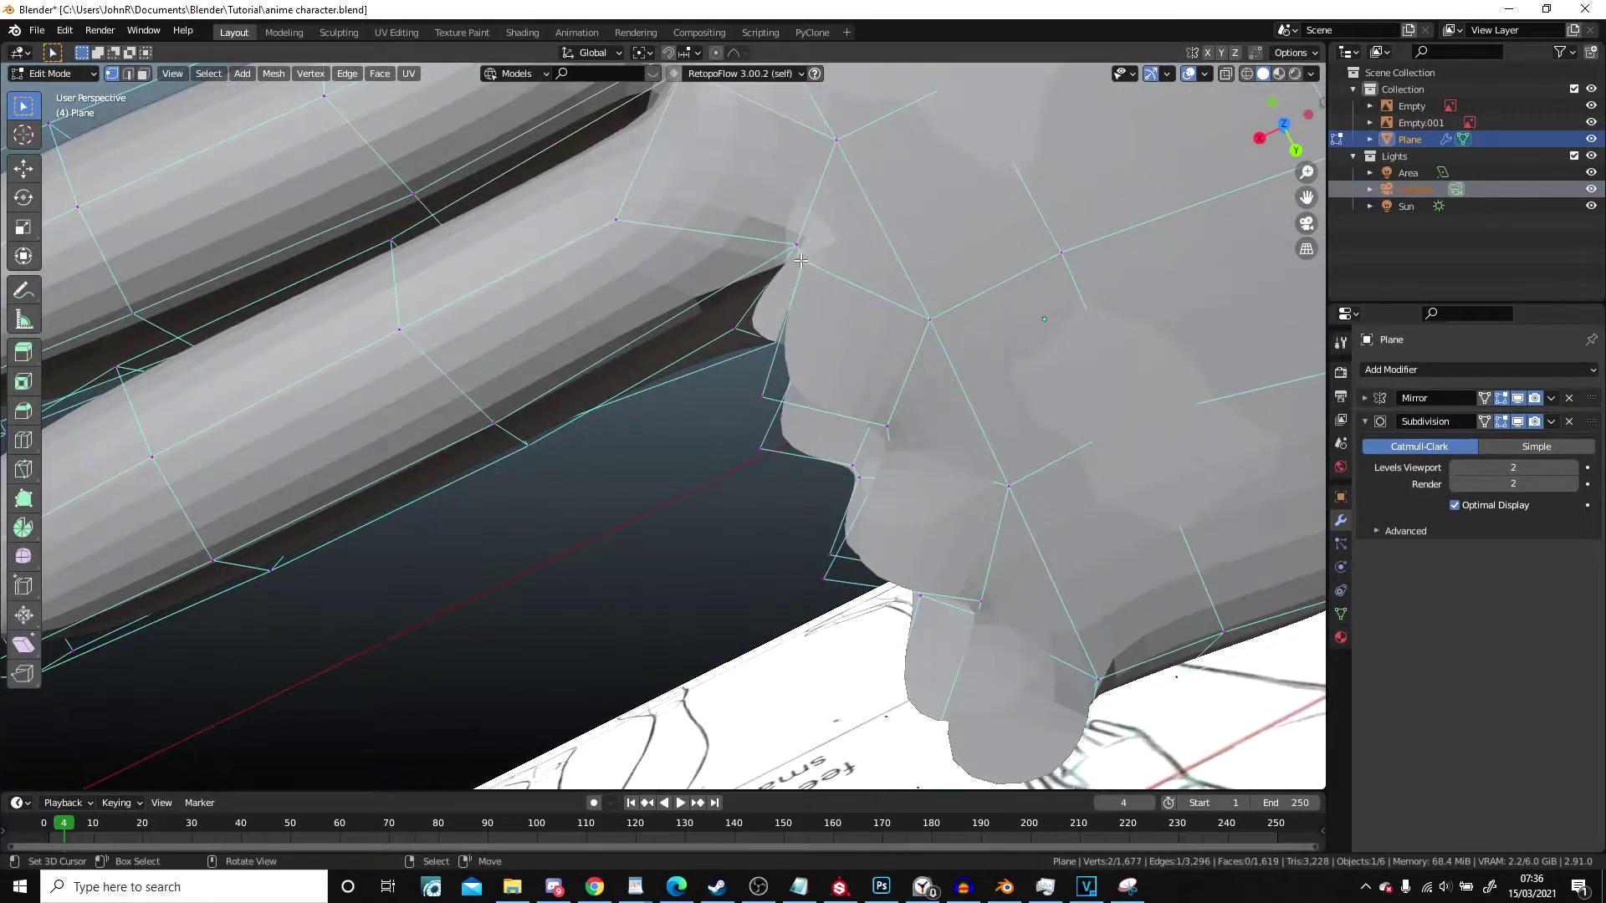
Step: Select all faces of the second finger with circle select in wireframe face mode
scroll(691, 394, down, 2)
middle_drag(692, 394, 780, 683)
right_click(718, 339)
mouse_move(743, 329)
middle_down()
mouse_move(928, 376)
mouse_move(958, 364)
mouse_move(943, 319)
middle_up()
key(z)
click(881, 332)
shift+middle_drag(852, 369, 947, 370)
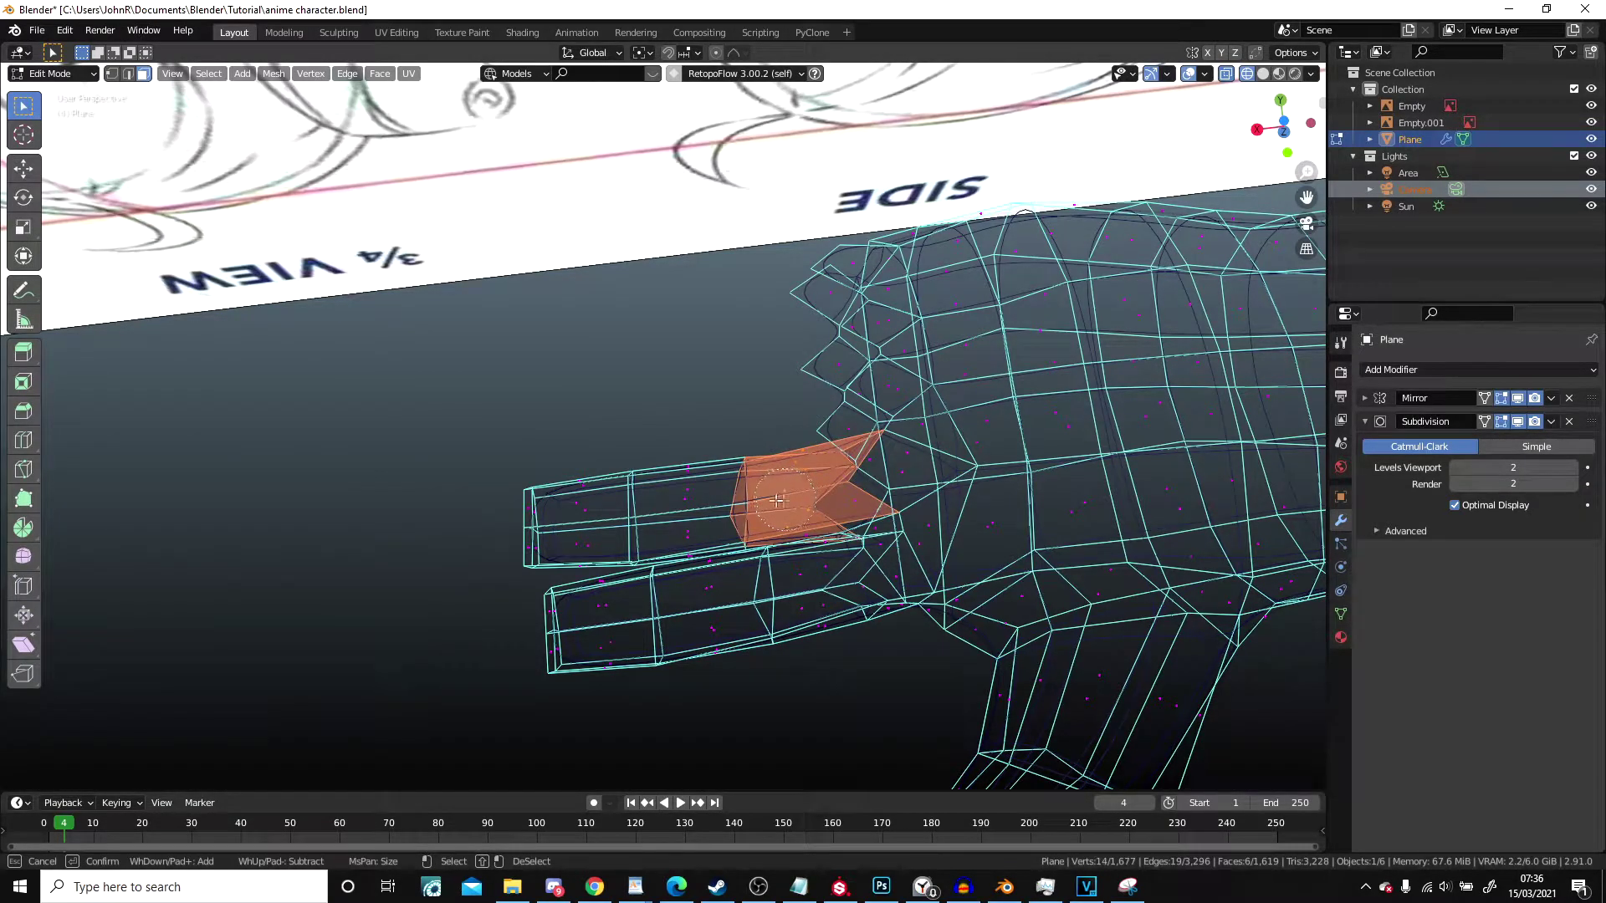
mouse_move(516, 551)
middle_down()
mouse_move(577, 476)
mouse_move(556, 445)
middle_up()
key(z)
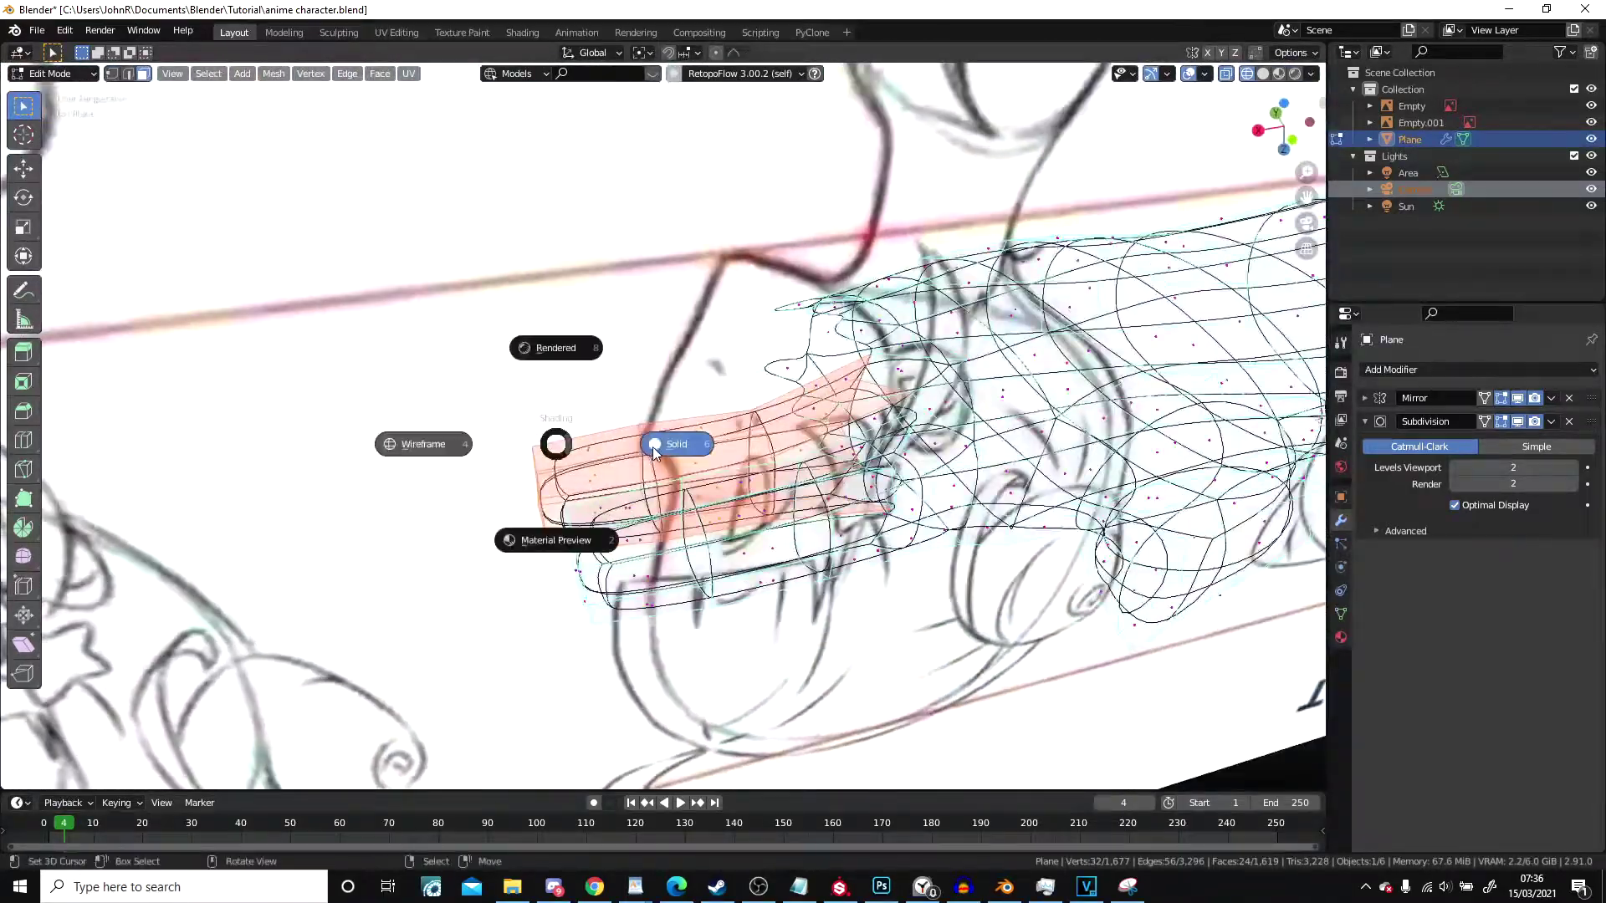
click(665, 450)
mouse_move(656, 467)
middle_down()
mouse_move(749, 305)
mouse_move(709, 290)
middle_up()
shift+middle_drag(910, 418, 826, 418)
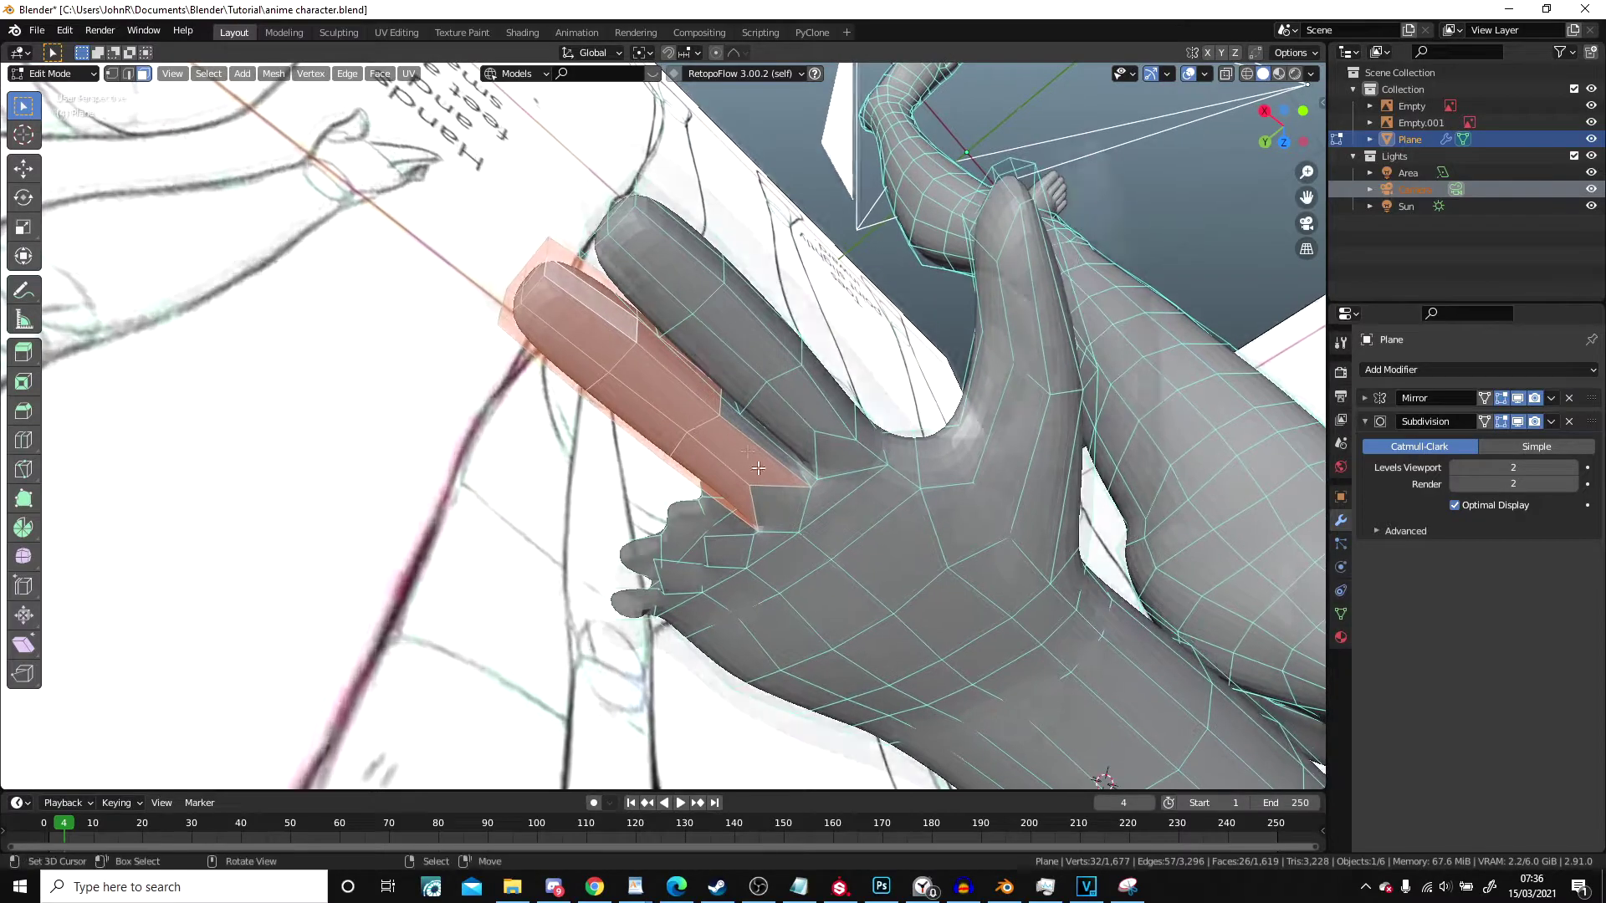
scroll(827, 419, up, 5)
middle_drag(828, 353, 1012, 493)
Step: Turn off the Subdivision modifier's viewport display and check the selected finger on the low-poly hand
scroll(829, 445, down, 5)
click(1517, 421)
middle_drag(803, 352, 802, 154)
scroll(793, 300, down, 5)
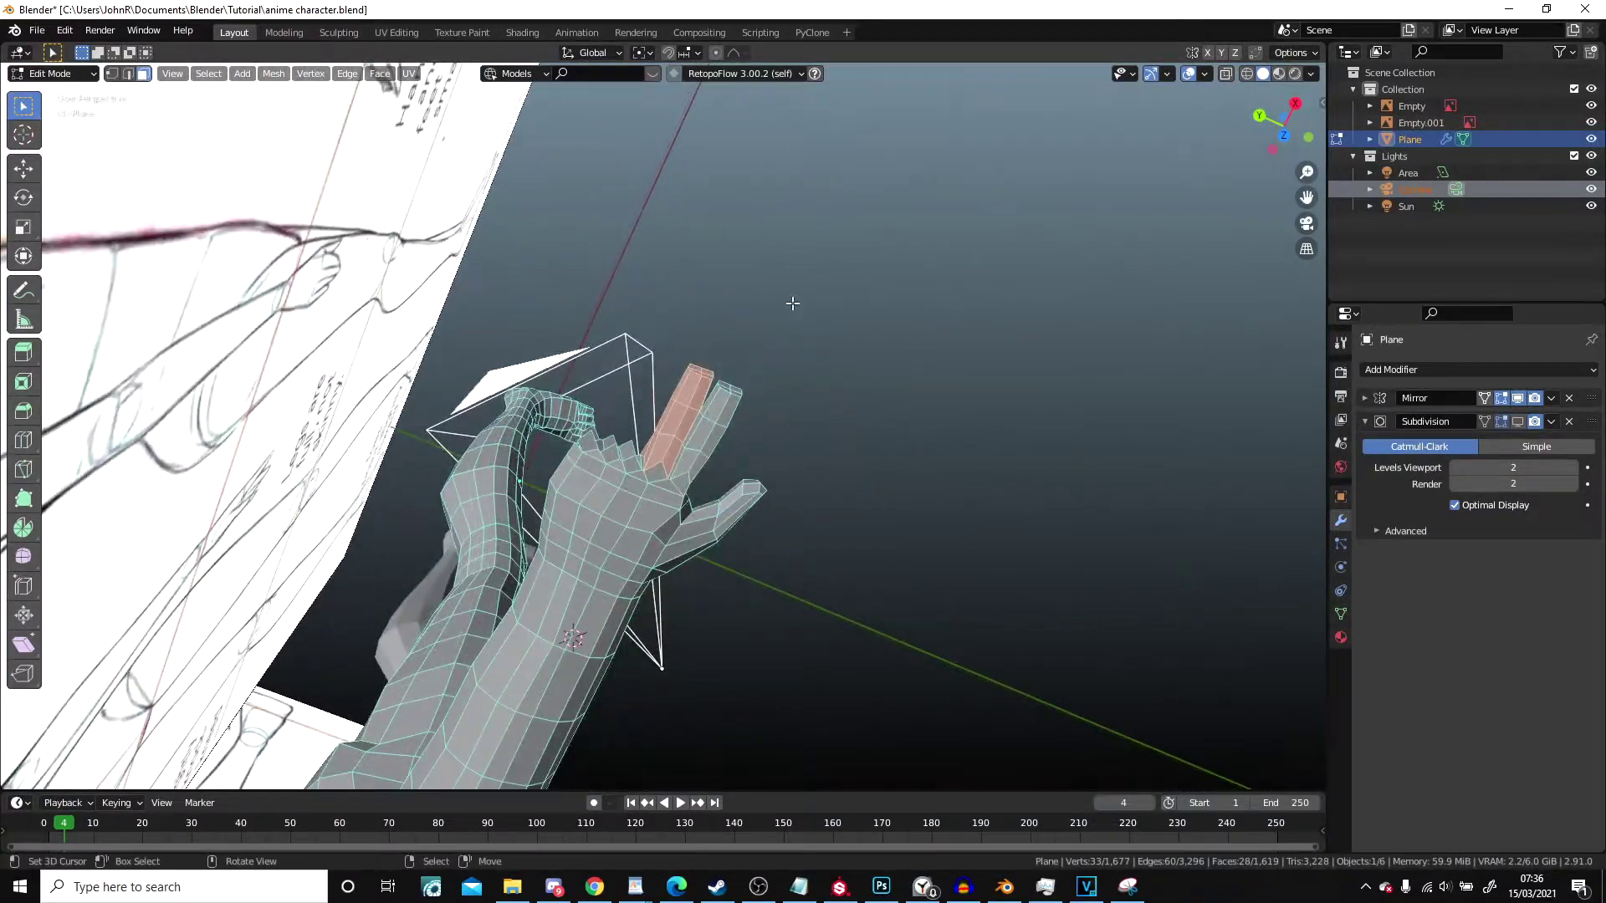
Step: Duplicate the second finger from the top view and scale the copy down slightly beside it
key(KP_7)
scroll(793, 303, up, 5)
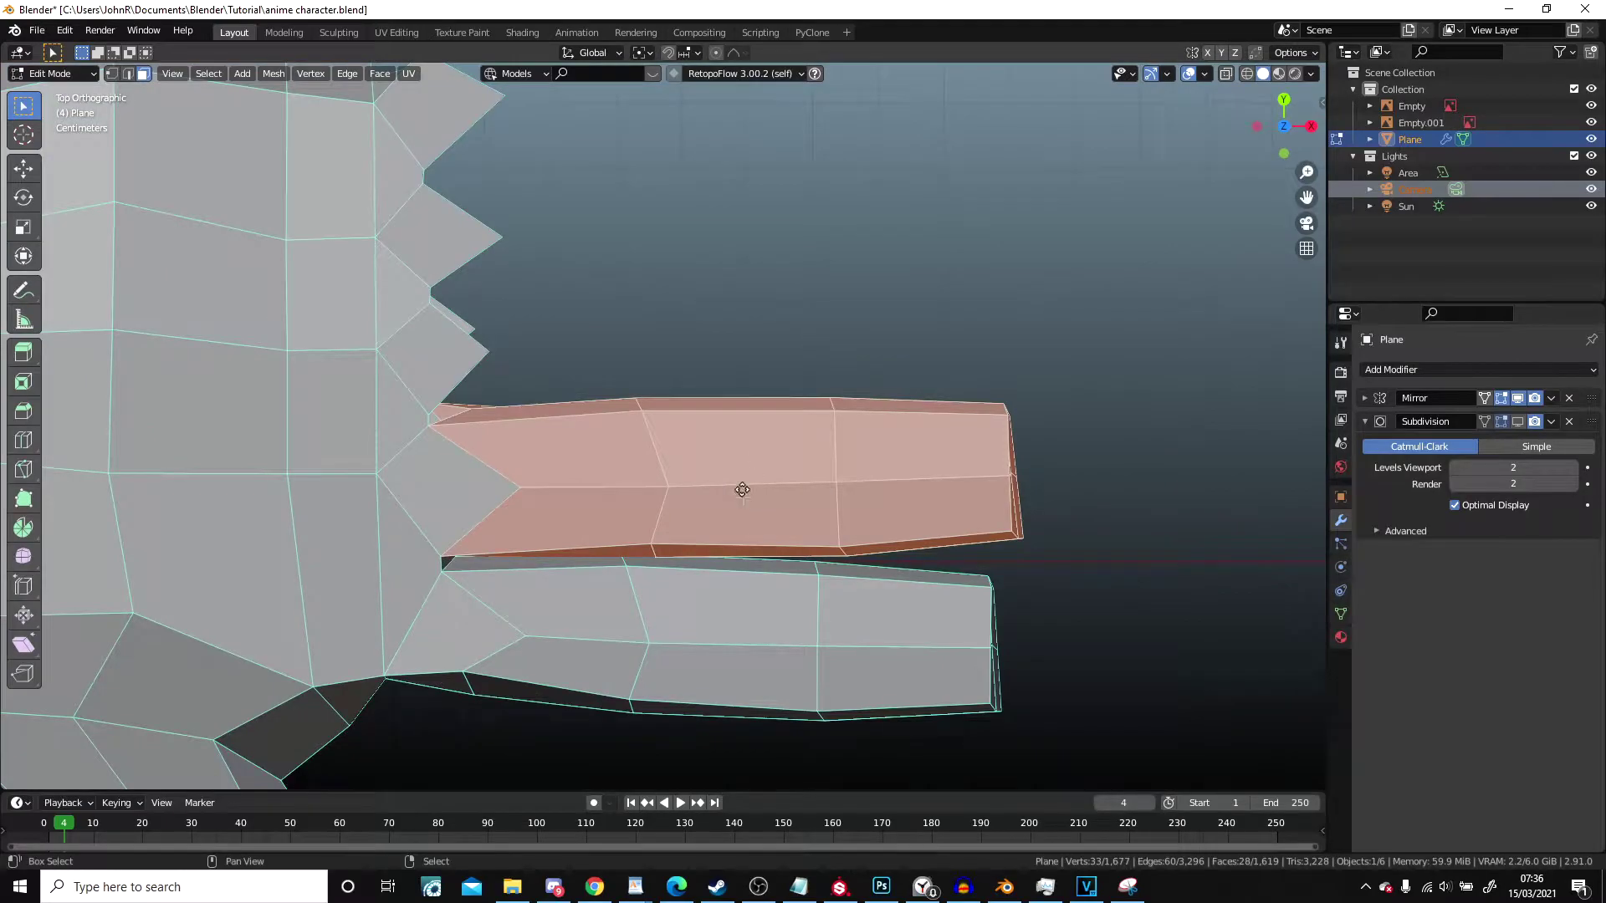
key(g)
key(s)
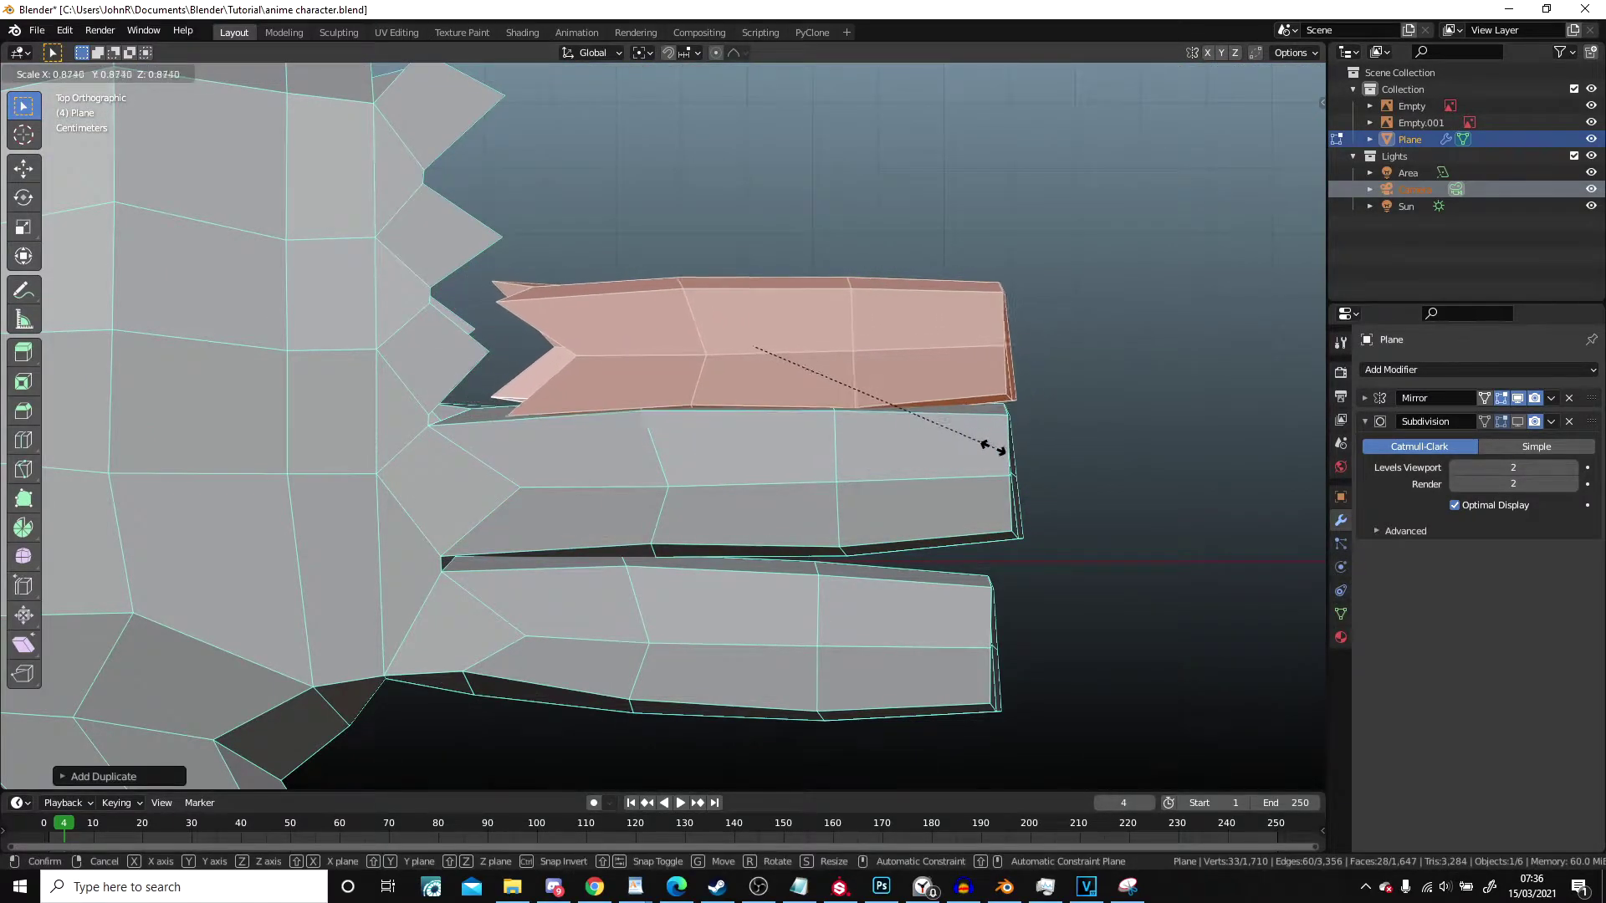
click(956, 442)
Step: Move the scaled finger copy up against the third finger opening in the top view
shift+middle_drag(771, 265, 948, 328)
scroll(903, 401, up, 2)
key(g)
click(848, 429)
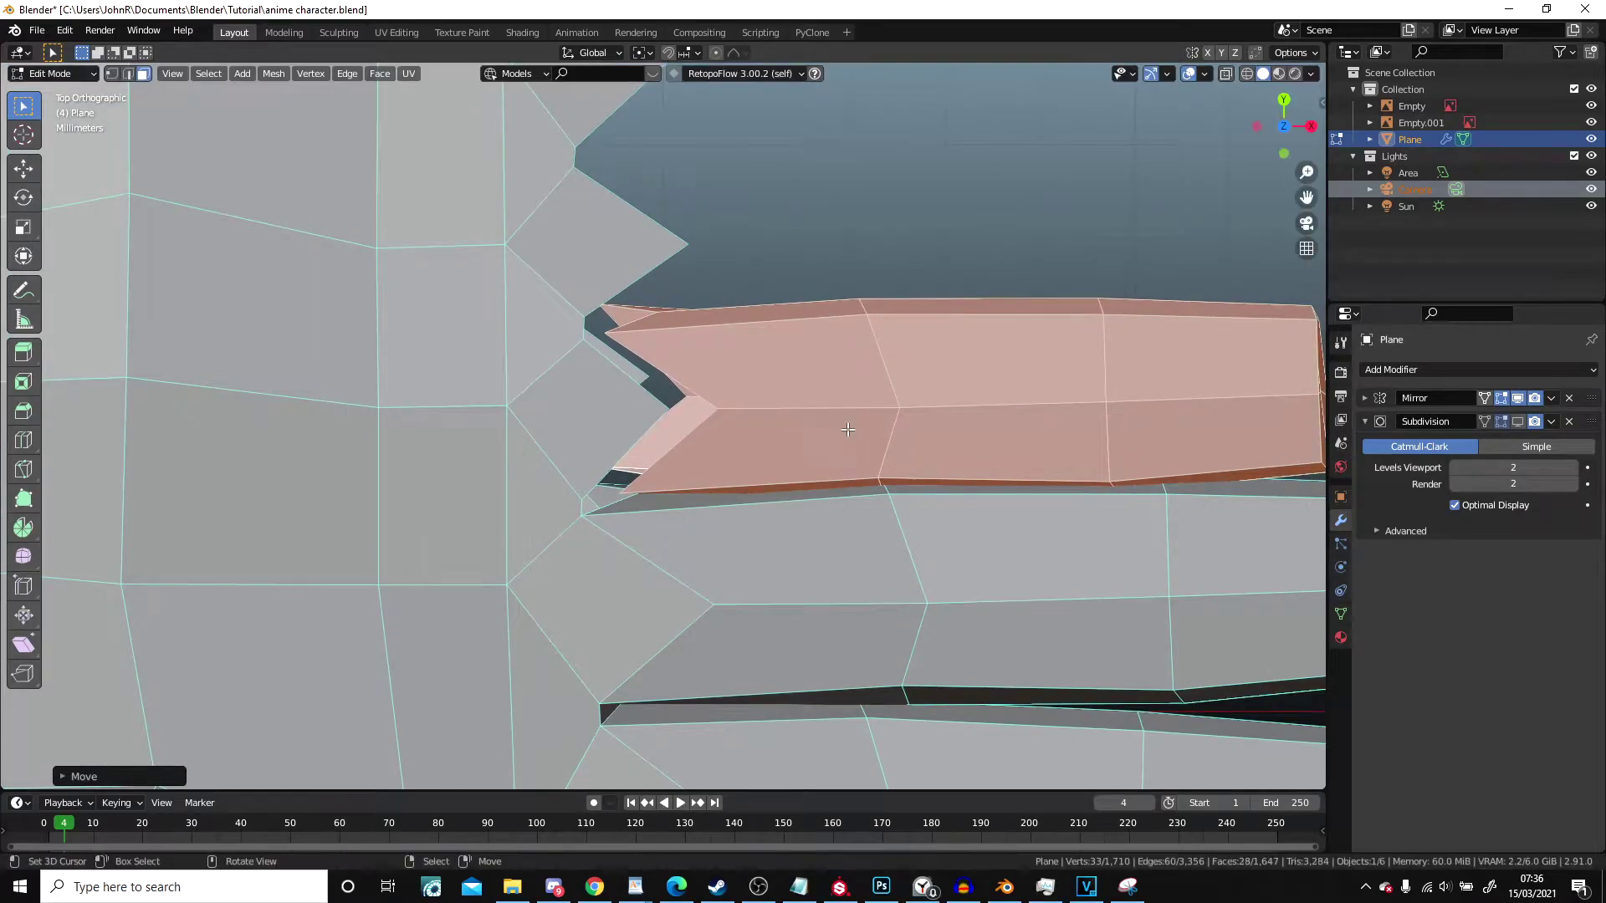
Step: Switch to vertex selection and merge the third finger's upper base vertices with the matching knuckle vertices
scroll(848, 429, down, 4)
middle_drag(845, 427, 909, 592)
scroll(715, 402, down, 5)
scroll(716, 401, down, 4)
scroll(713, 472, up, 5)
scroll(856, 641, up, 3)
scroll(909, 593, up, 3)
scroll(825, 413, up, 2)
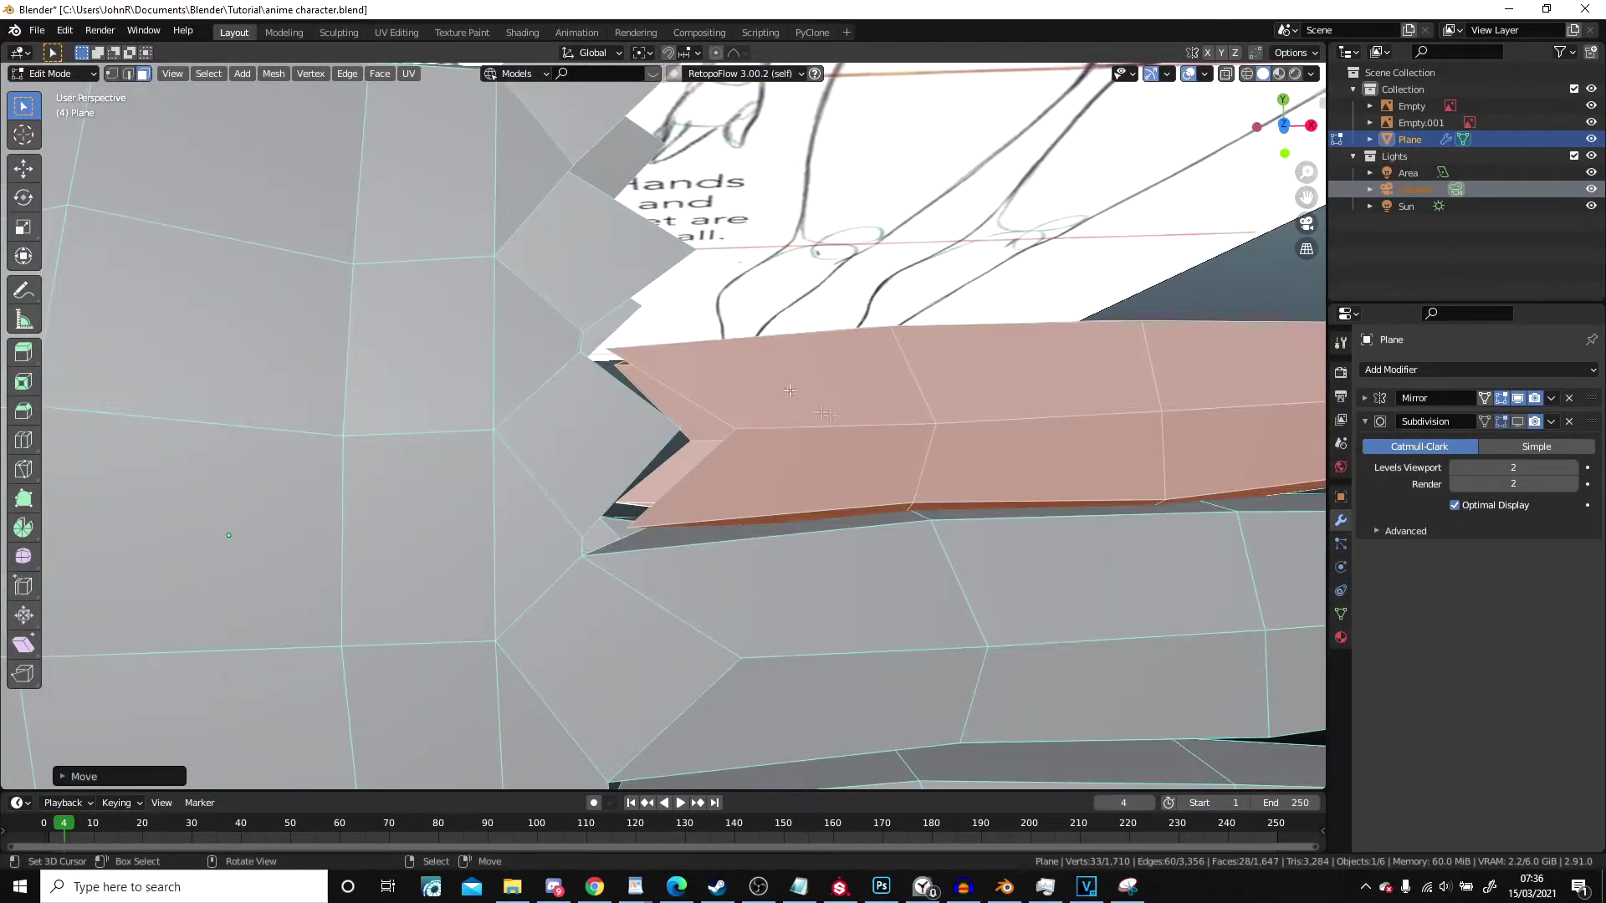
scroll(394, 246, up, 2)
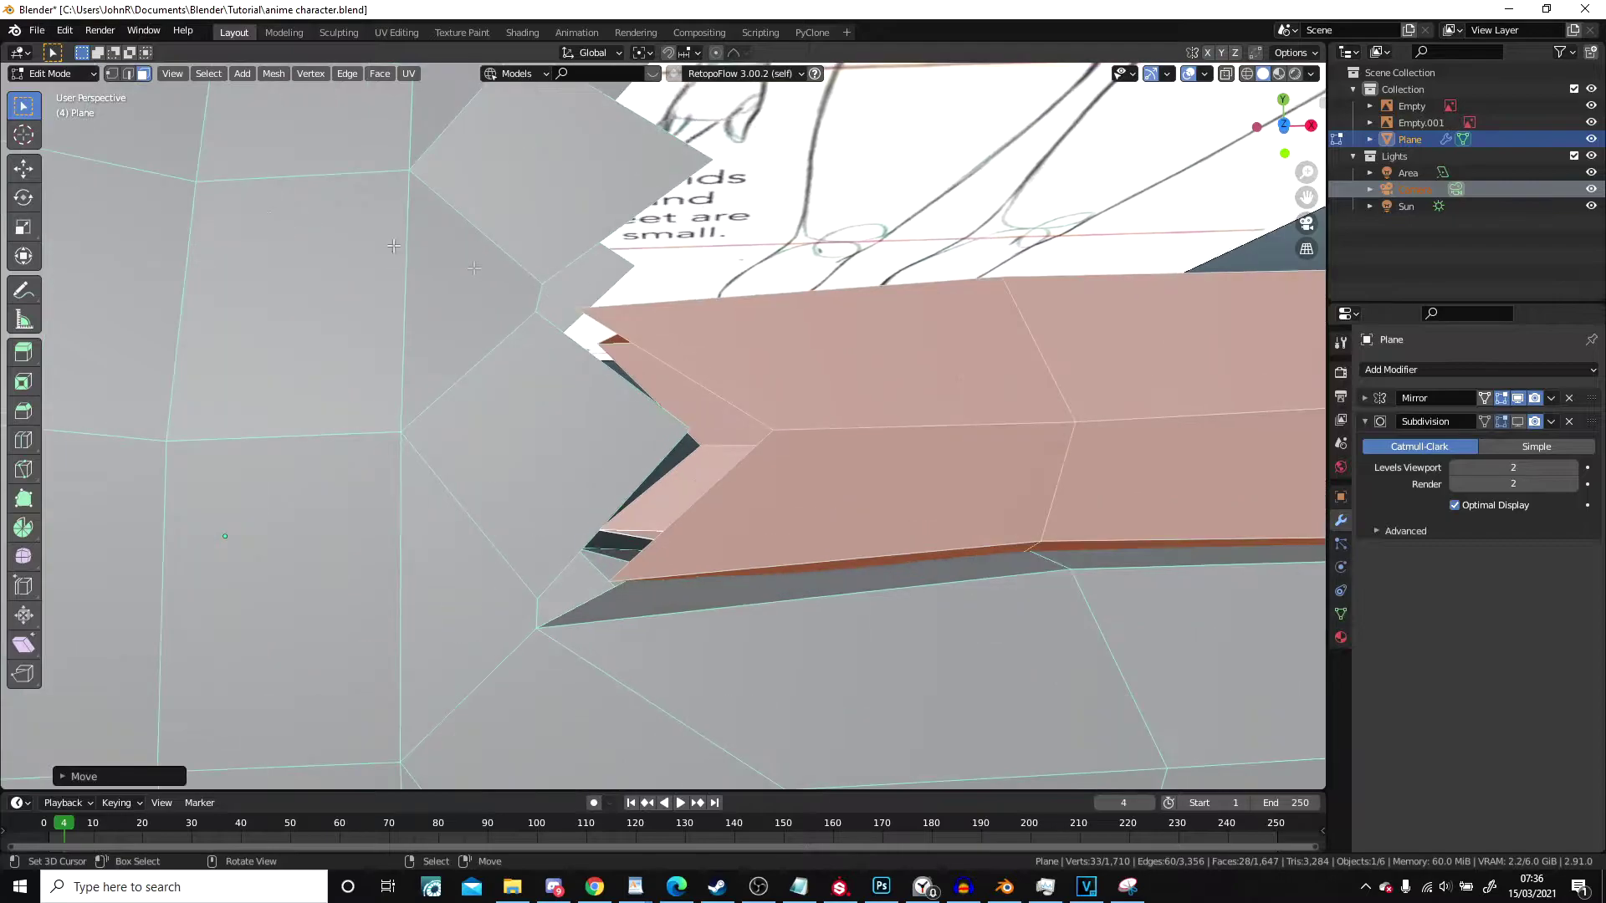
click(116, 75)
scroll(818, 398, up, 1)
scroll(778, 431, down, 3)
scroll(768, 435, up, 1)
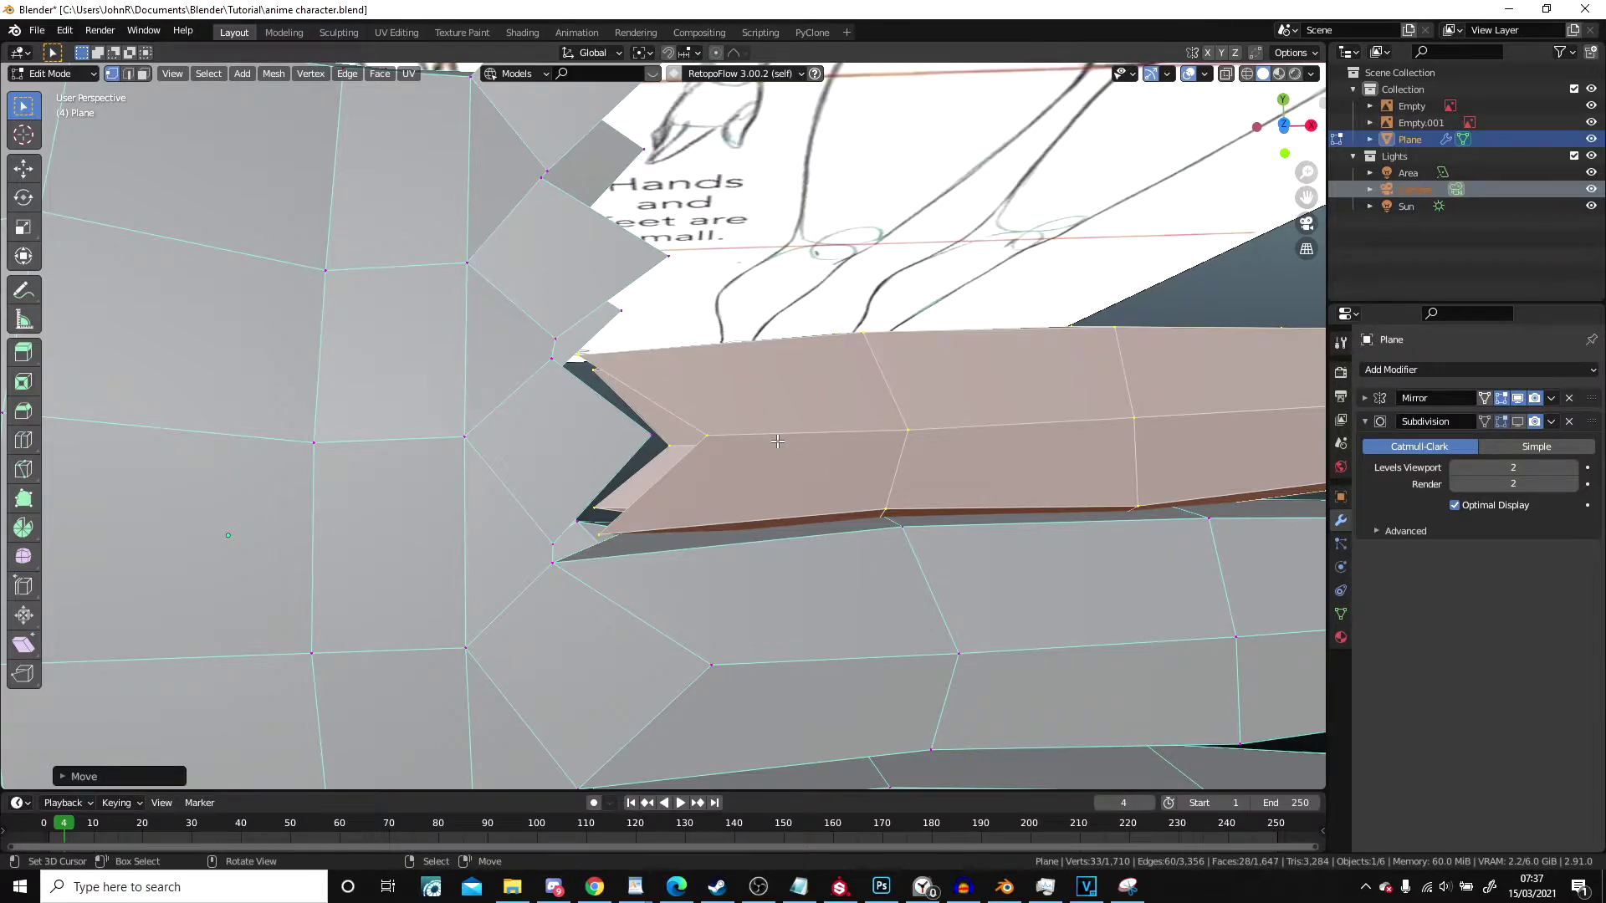
scroll(752, 489, up, 2)
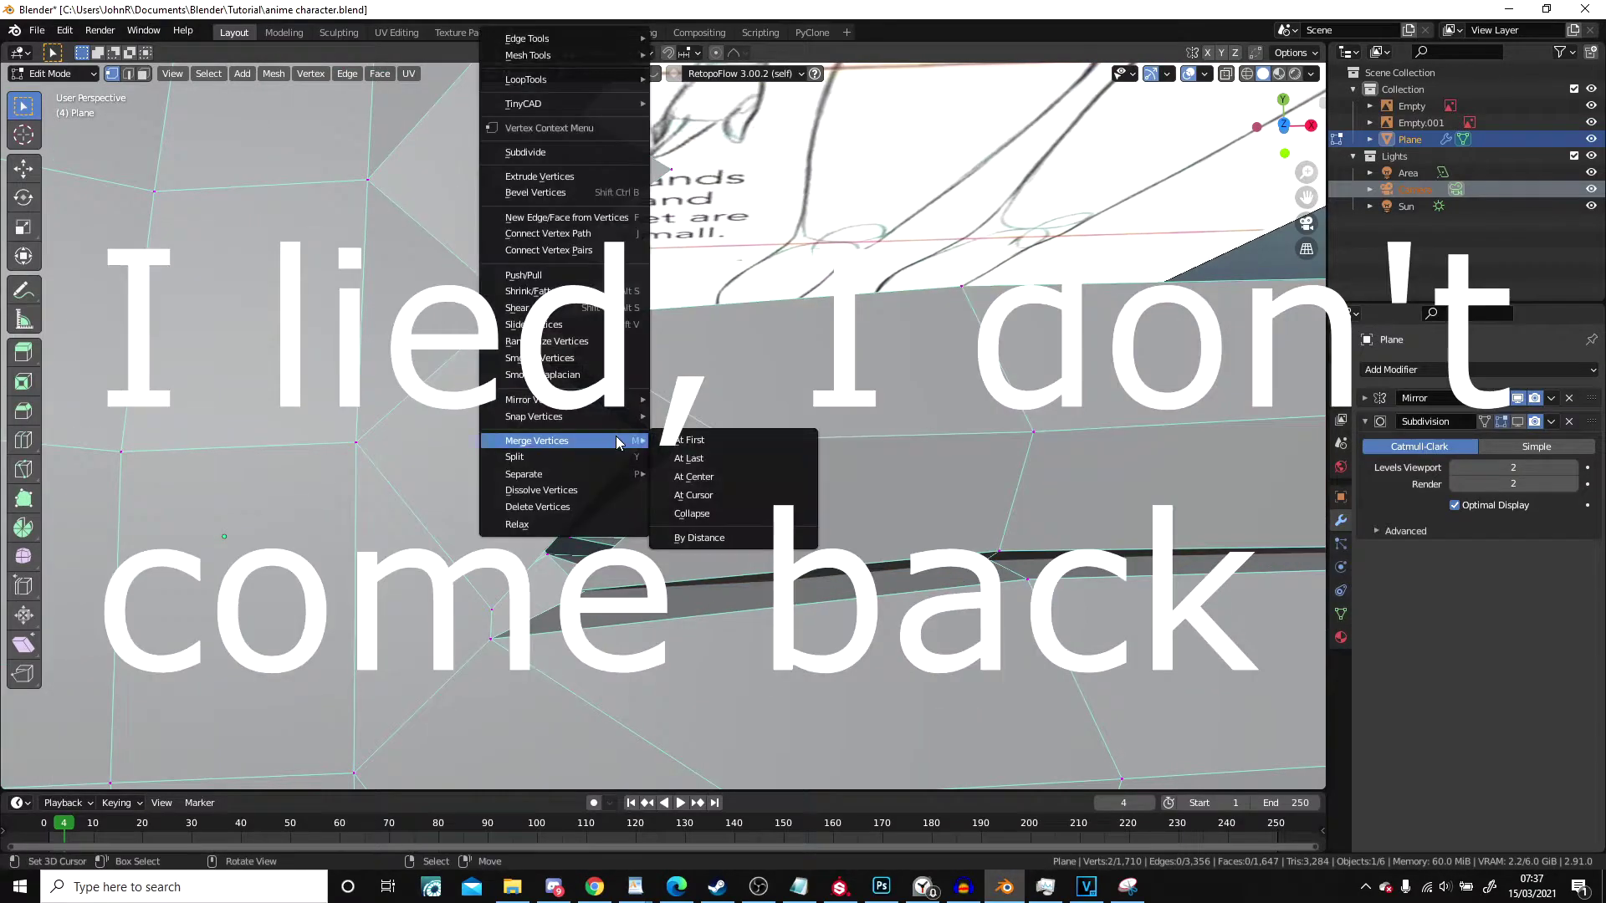
click(666, 476)
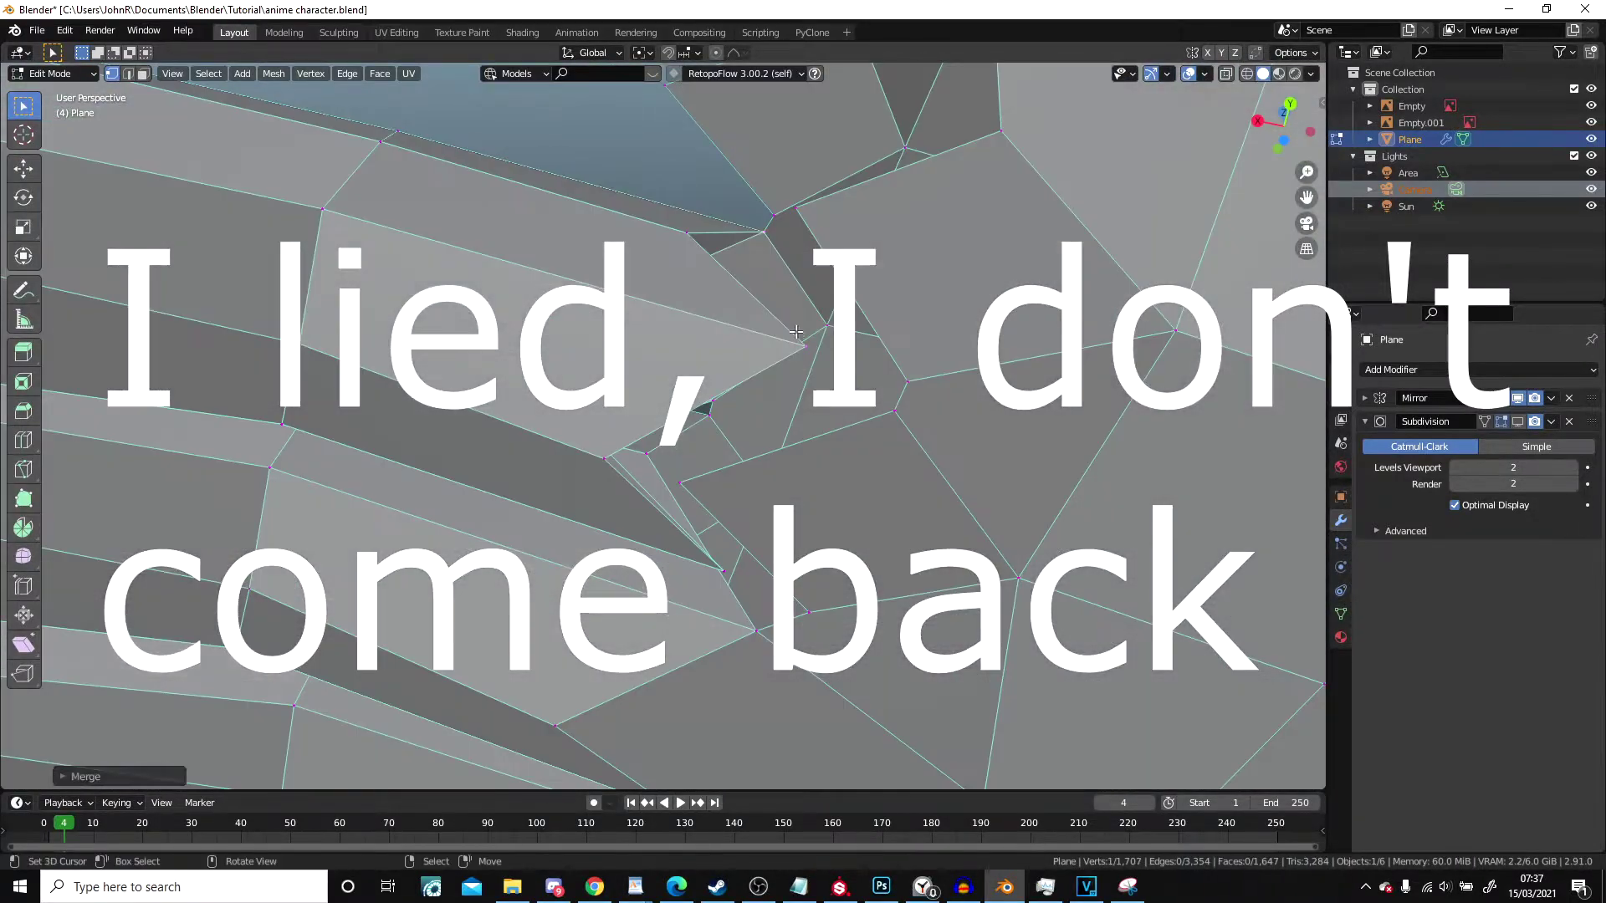
Step: Merge the third finger's underside base vertices into the palm and adjust the position of a joint vertex
right_click(803, 435)
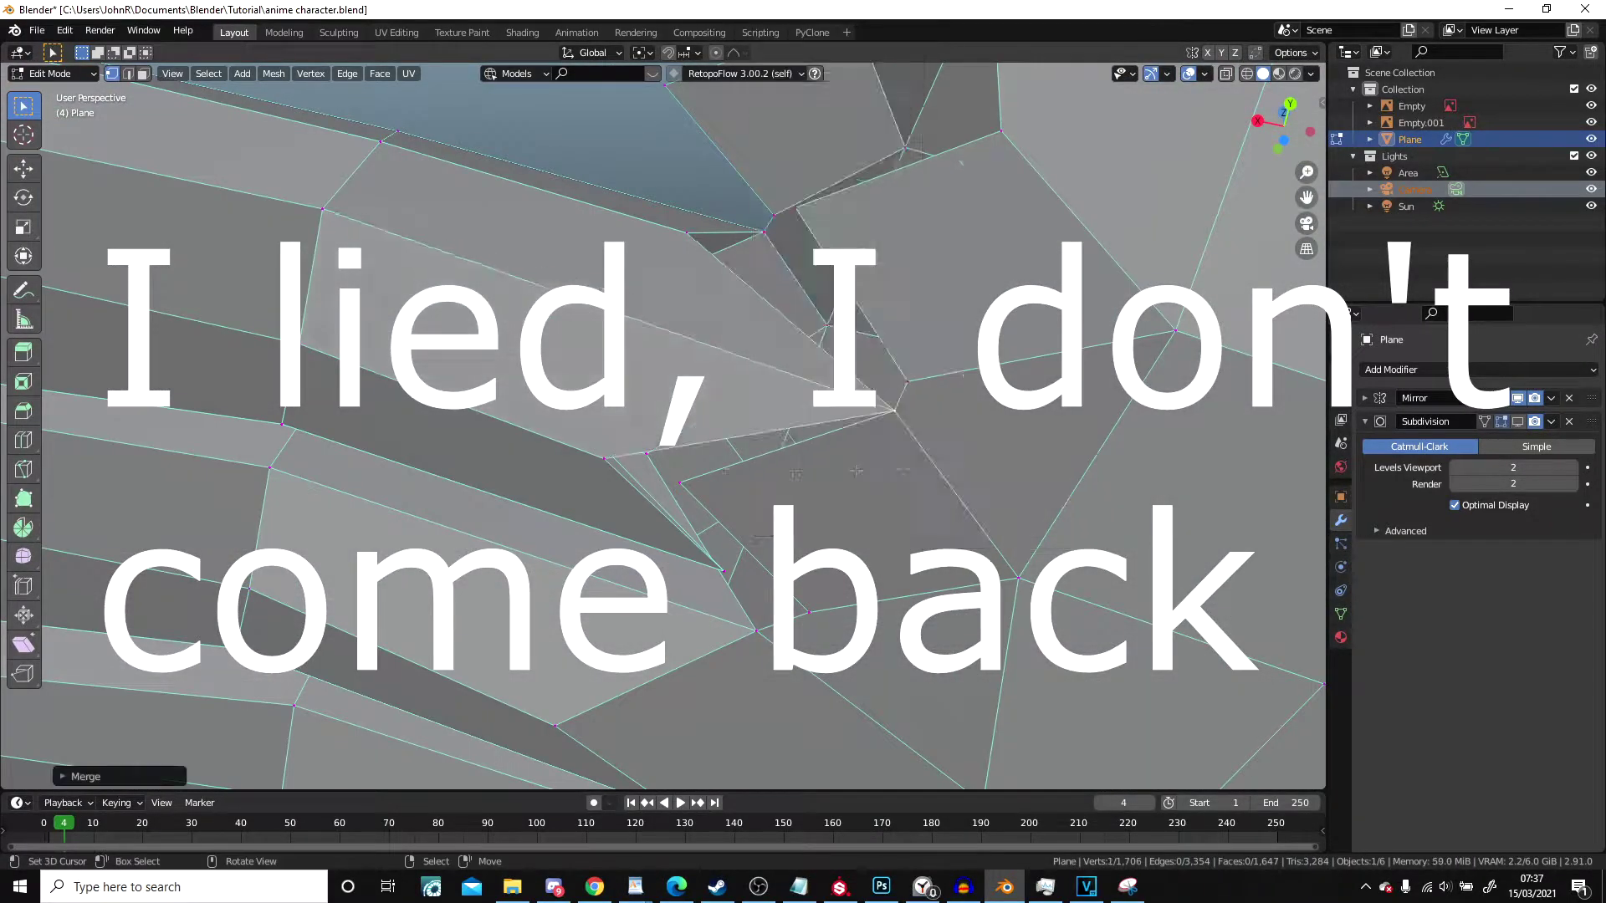
click(774, 539)
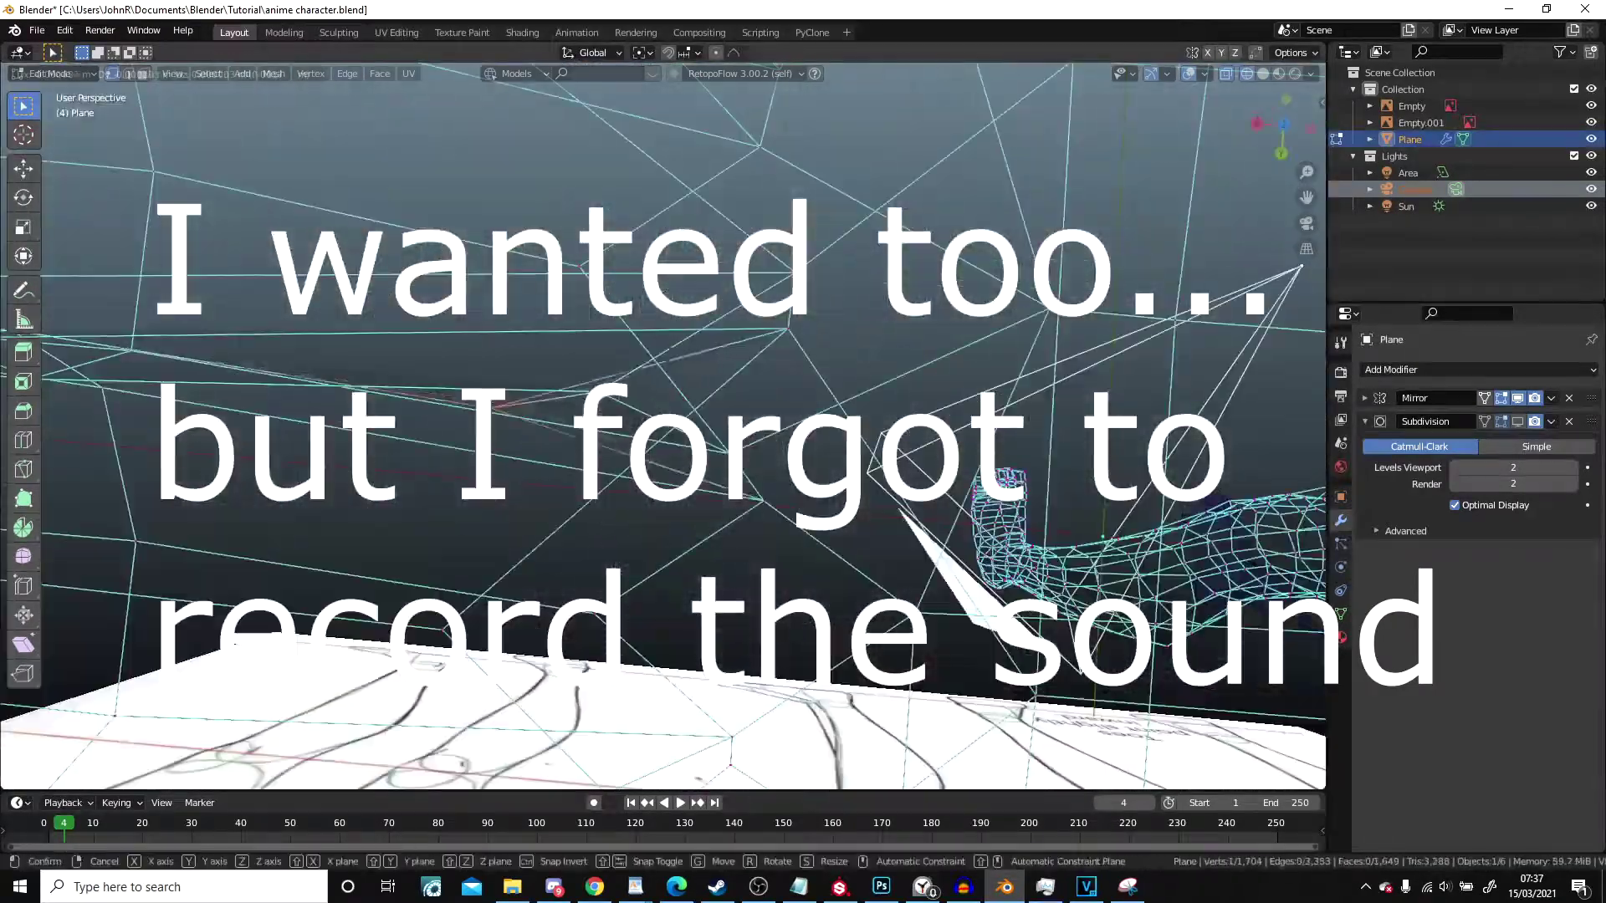
key(g)
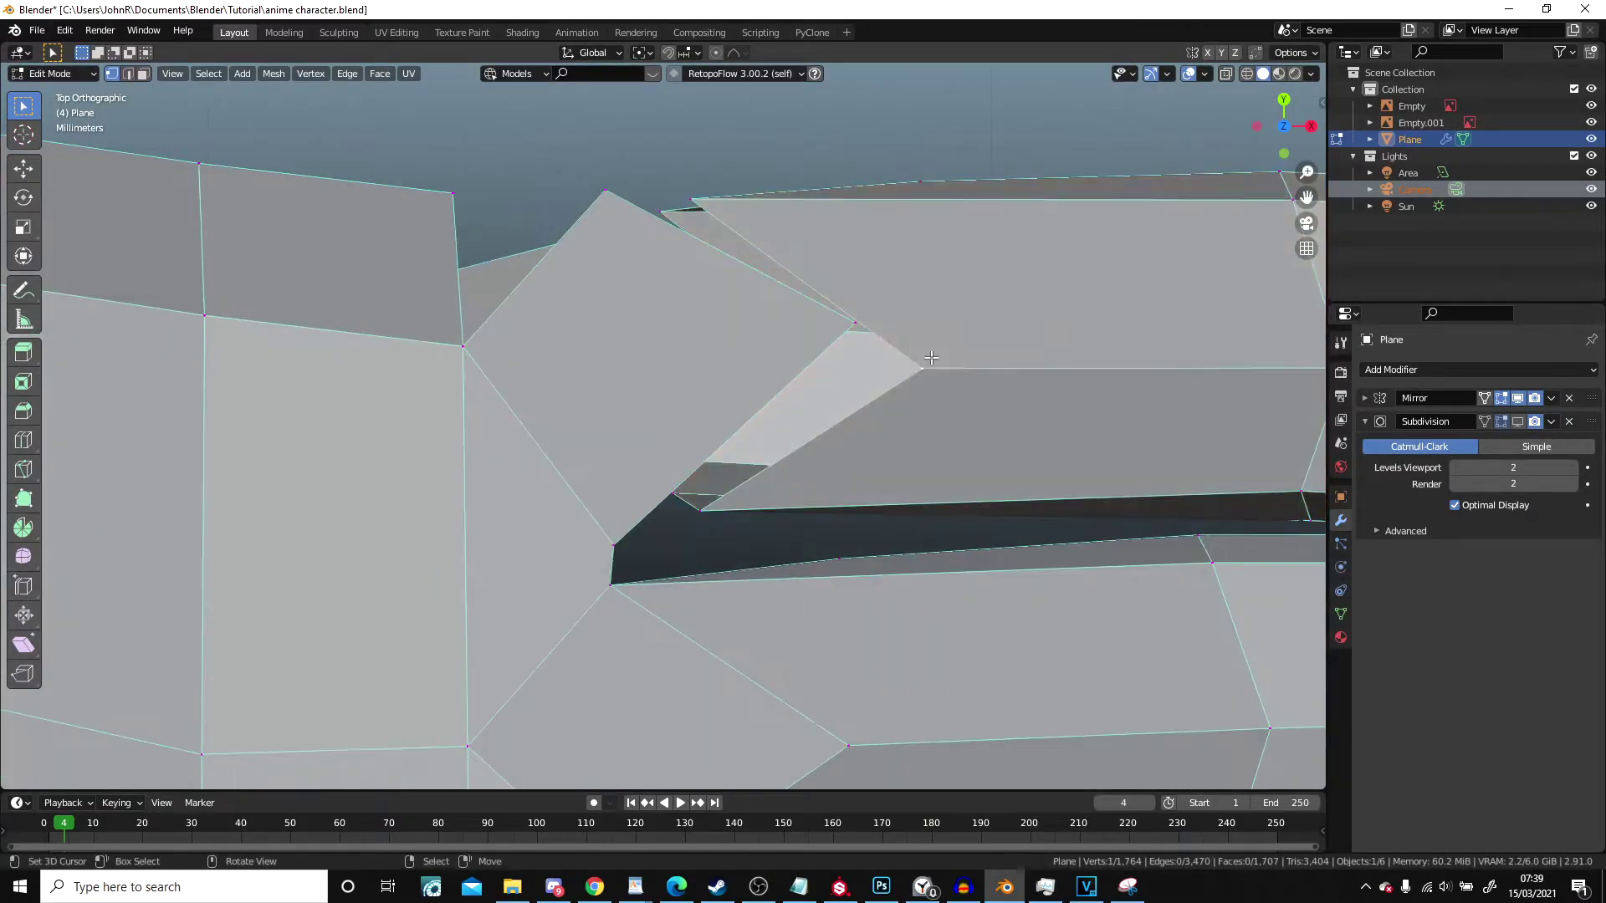
Step: Merge the remaining base vertices of the finger copies with the matching hand vertices, using At Last and At Center
right_click(931, 358)
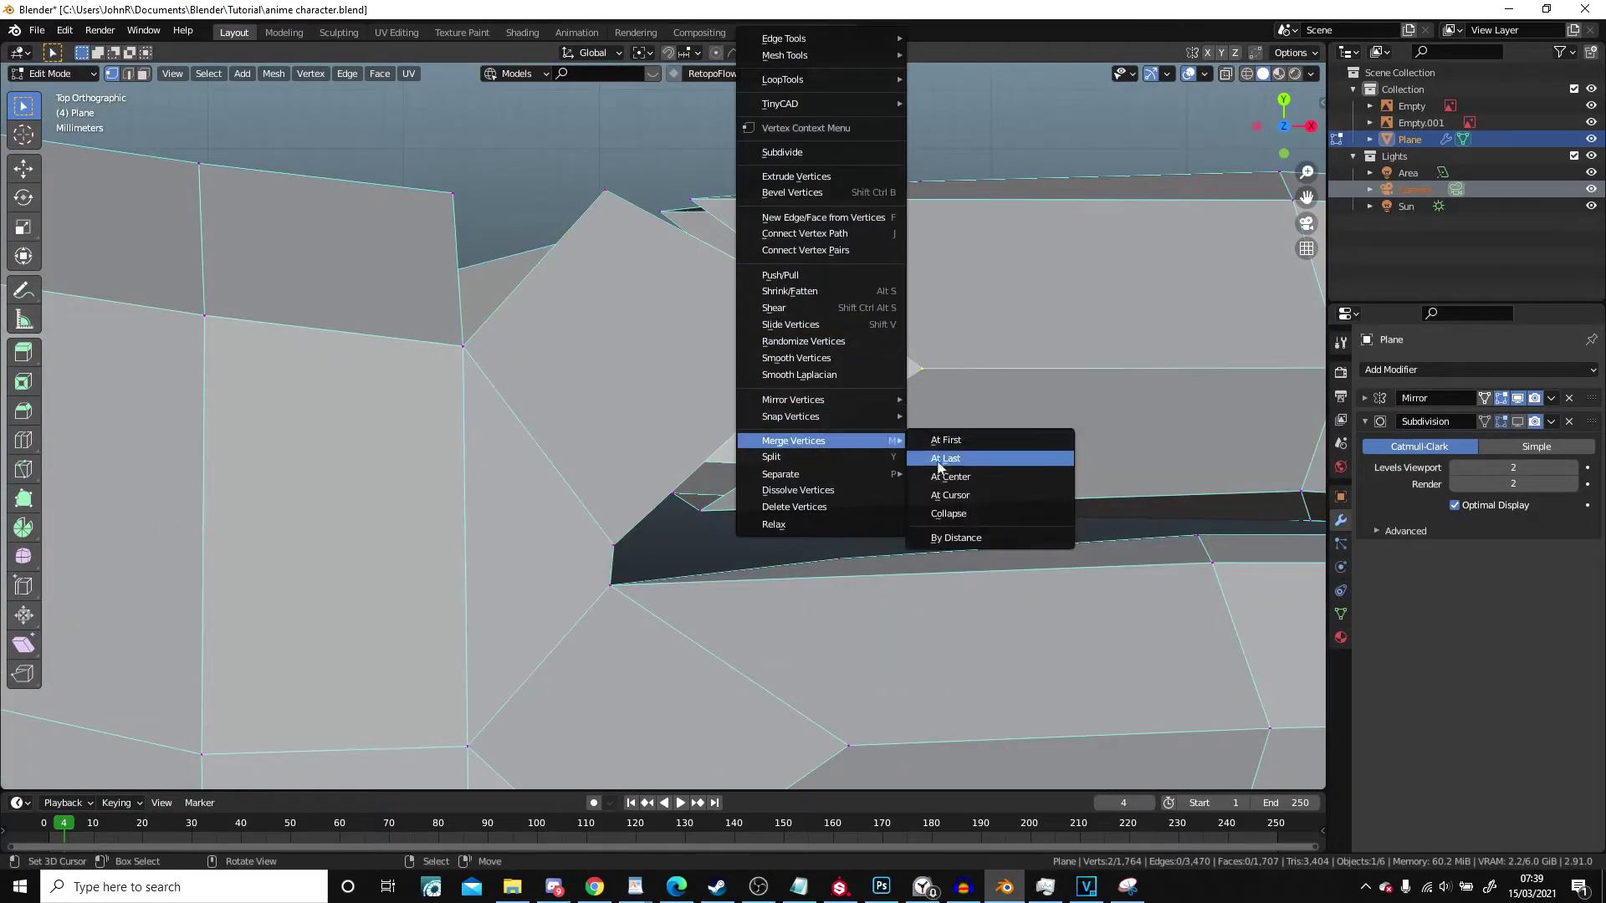
click(651, 458)
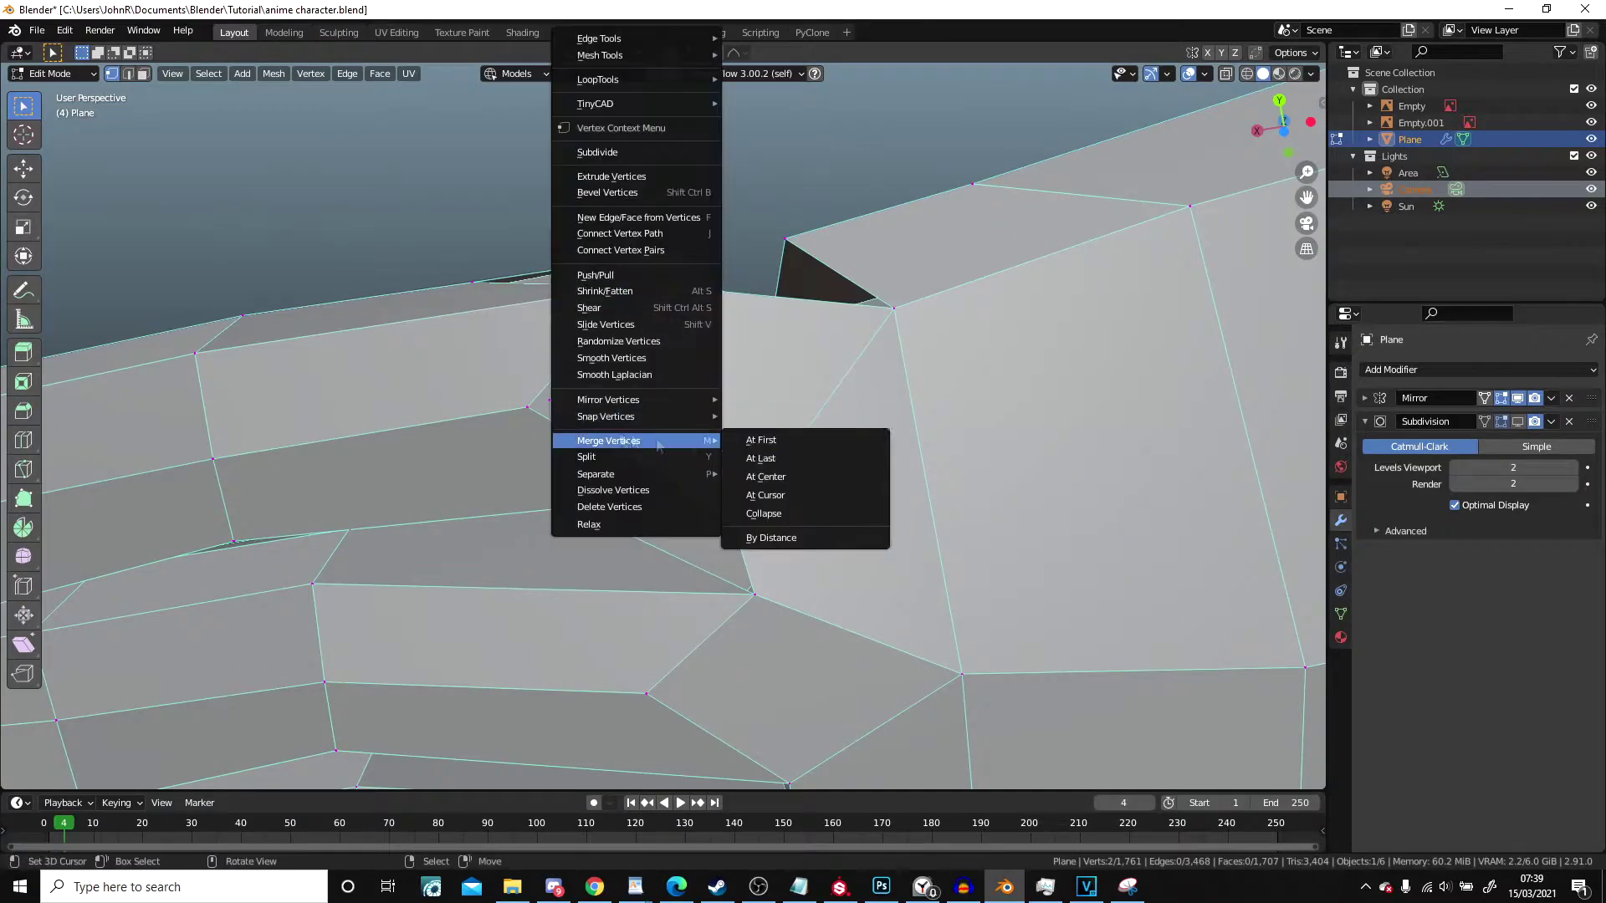
click(751, 477)
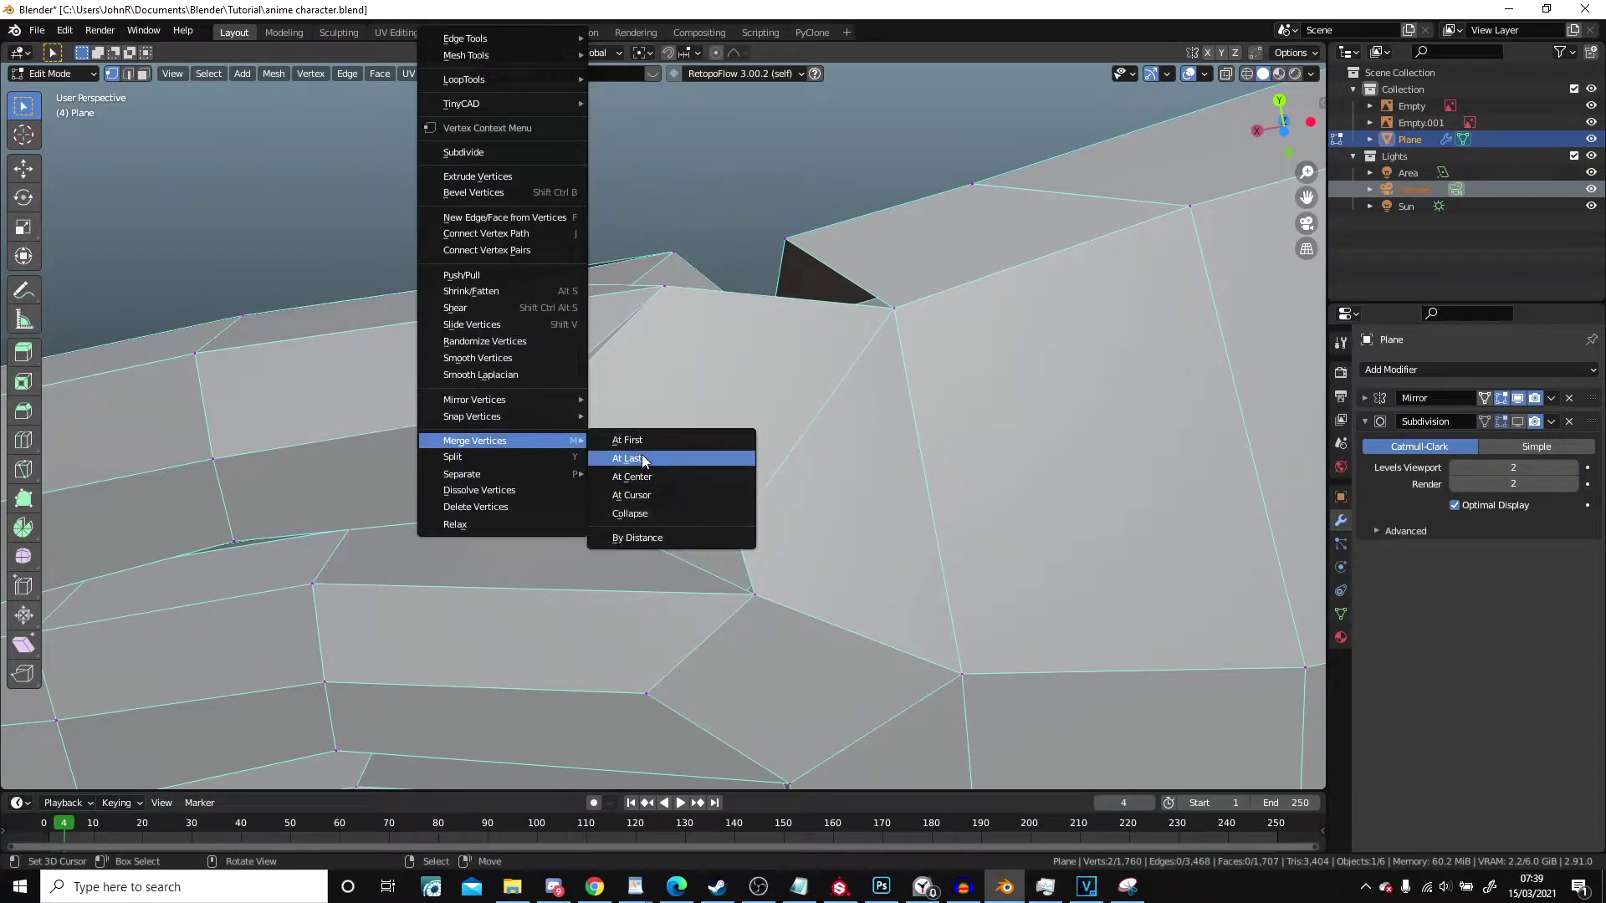
click(643, 458)
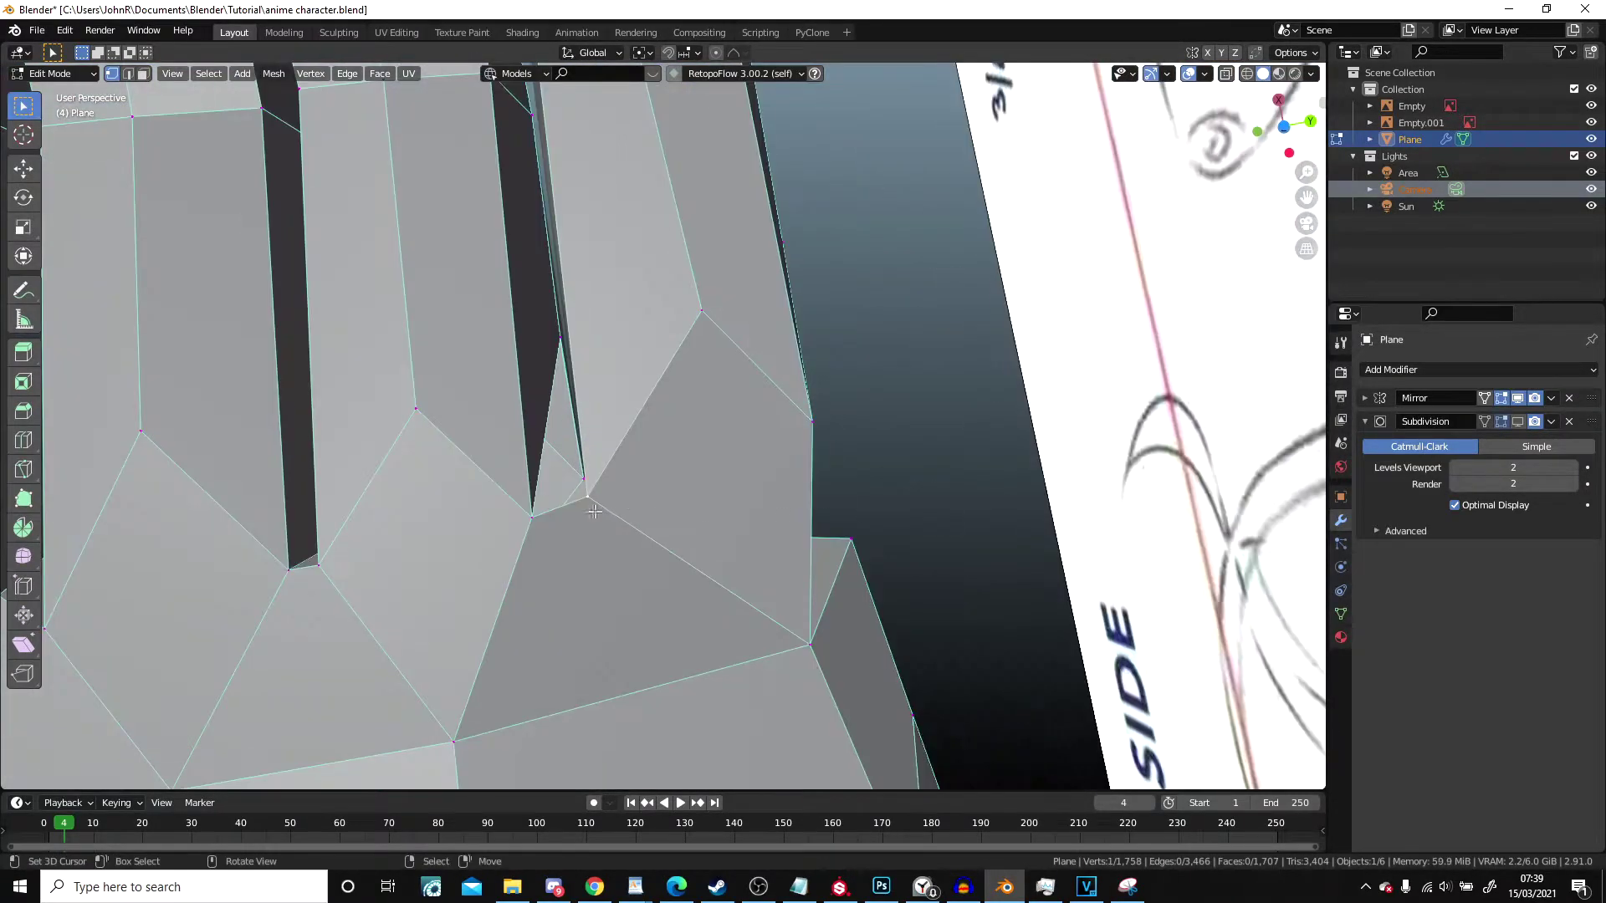
middle_drag(669, 443, 652, 644)
drag(613, 528, 611, 533)
Step: Select the vertices around the gap beside the finger base and fill it with a face
right_drag(617, 224, 638, 205)
key(shift+z)
middle_drag(638, 334, 368, 260)
right_click(504, 425)
shift+right_click(679, 356)
shift+right_click(755, 506)
key(f)
middle_drag(756, 506, 900, 447)
right_drag(900, 446, 907, 428)
scroll(939, 294, down, 4)
shift+middle_drag(939, 293, 1154, 329)
Step: Display the Subdivision smoothing on the hand and turn on proportional editing
key(Tab)
click(1518, 422)
middle_drag(1255, 376, 878, 377)
click(736, 53)
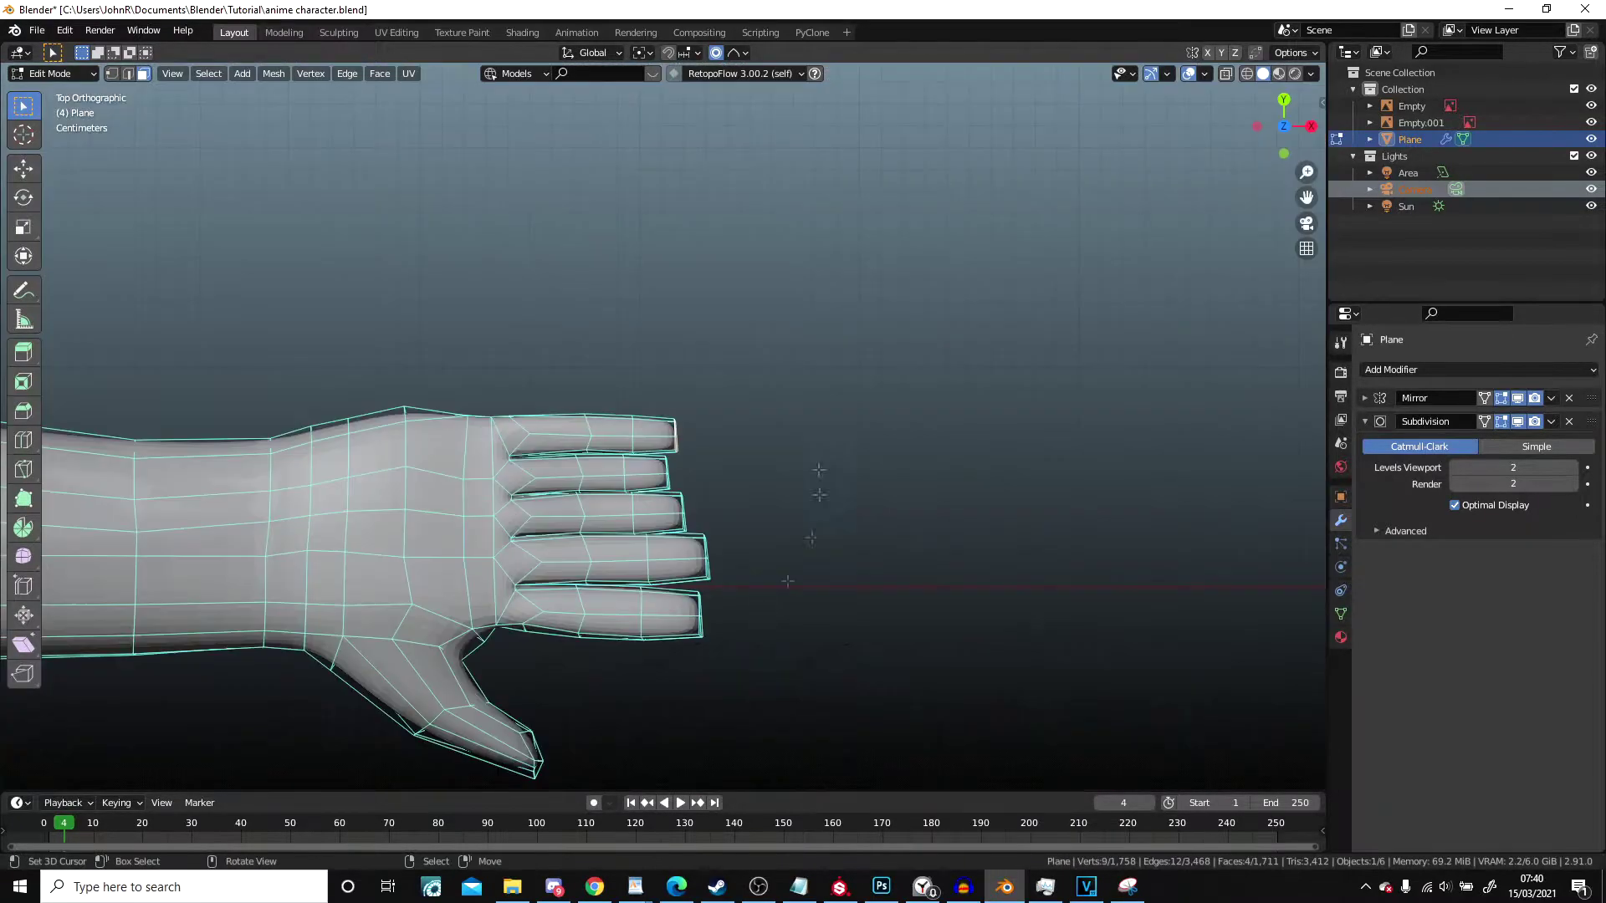
Step: Move and rotate the end faces of the fingers with proportional editing in the top view to vary their lengths
key(g)
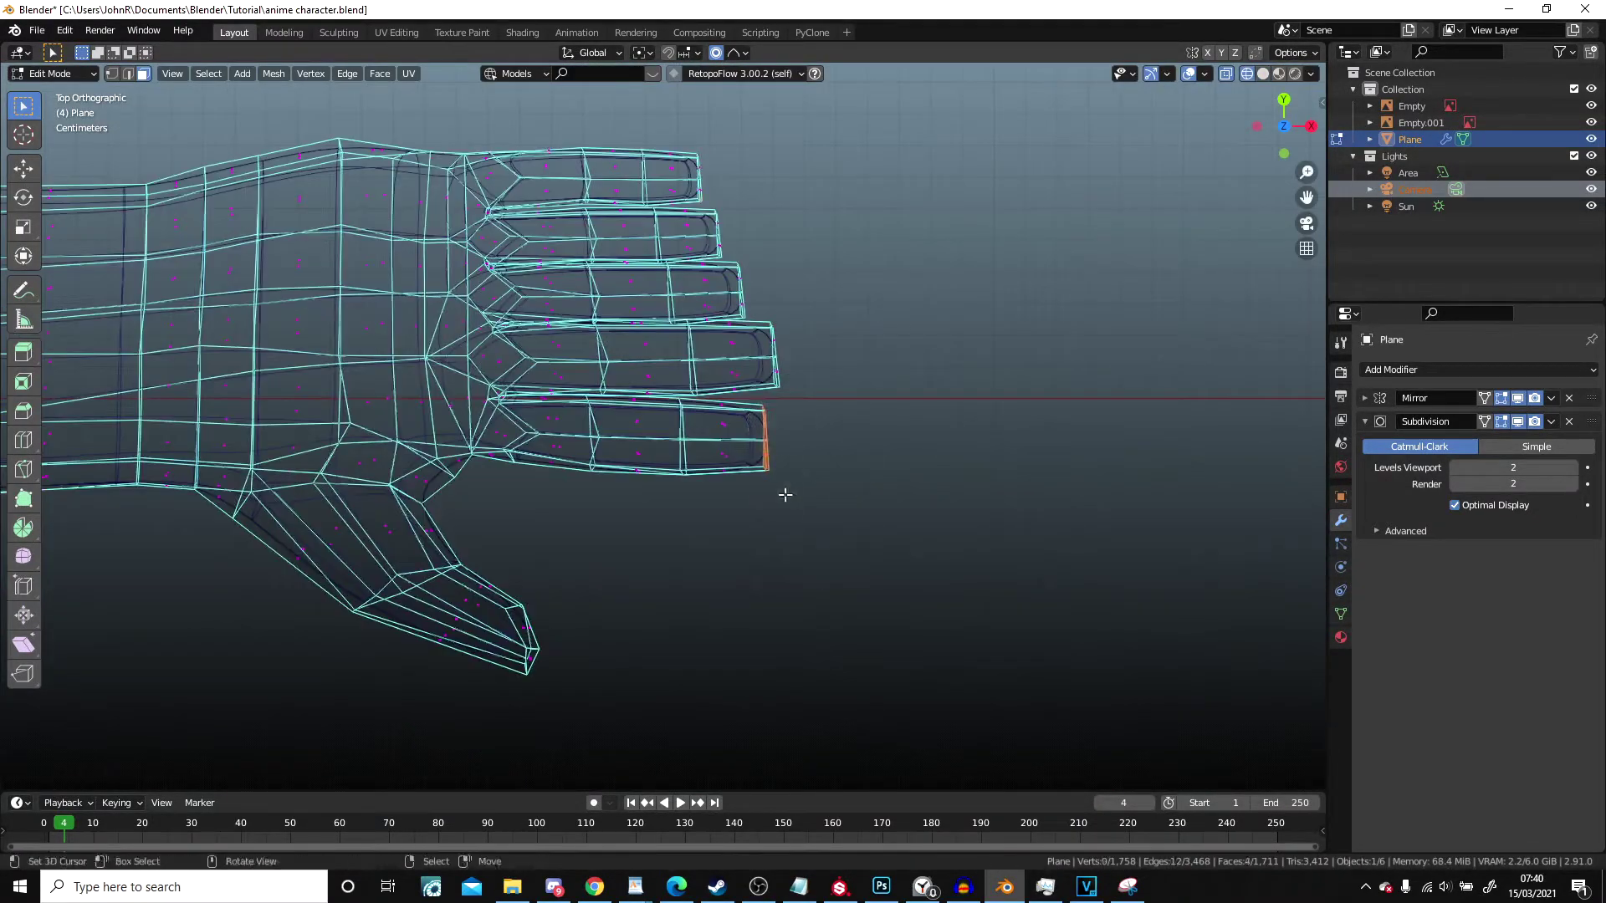
scroll(836, 418, up, 3)
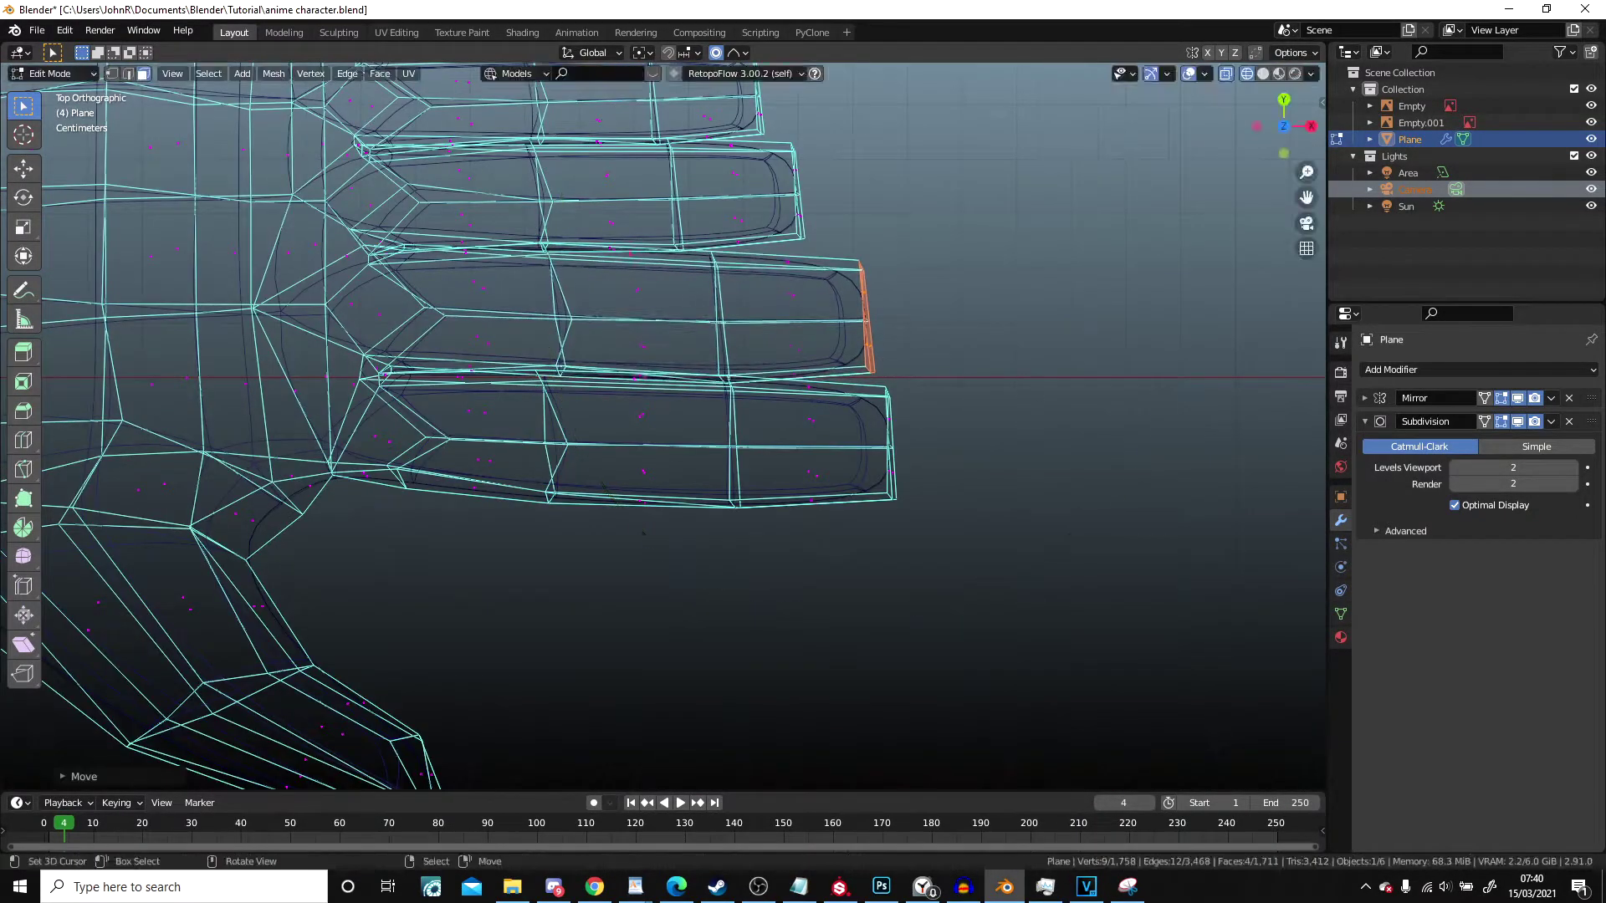
key(r)
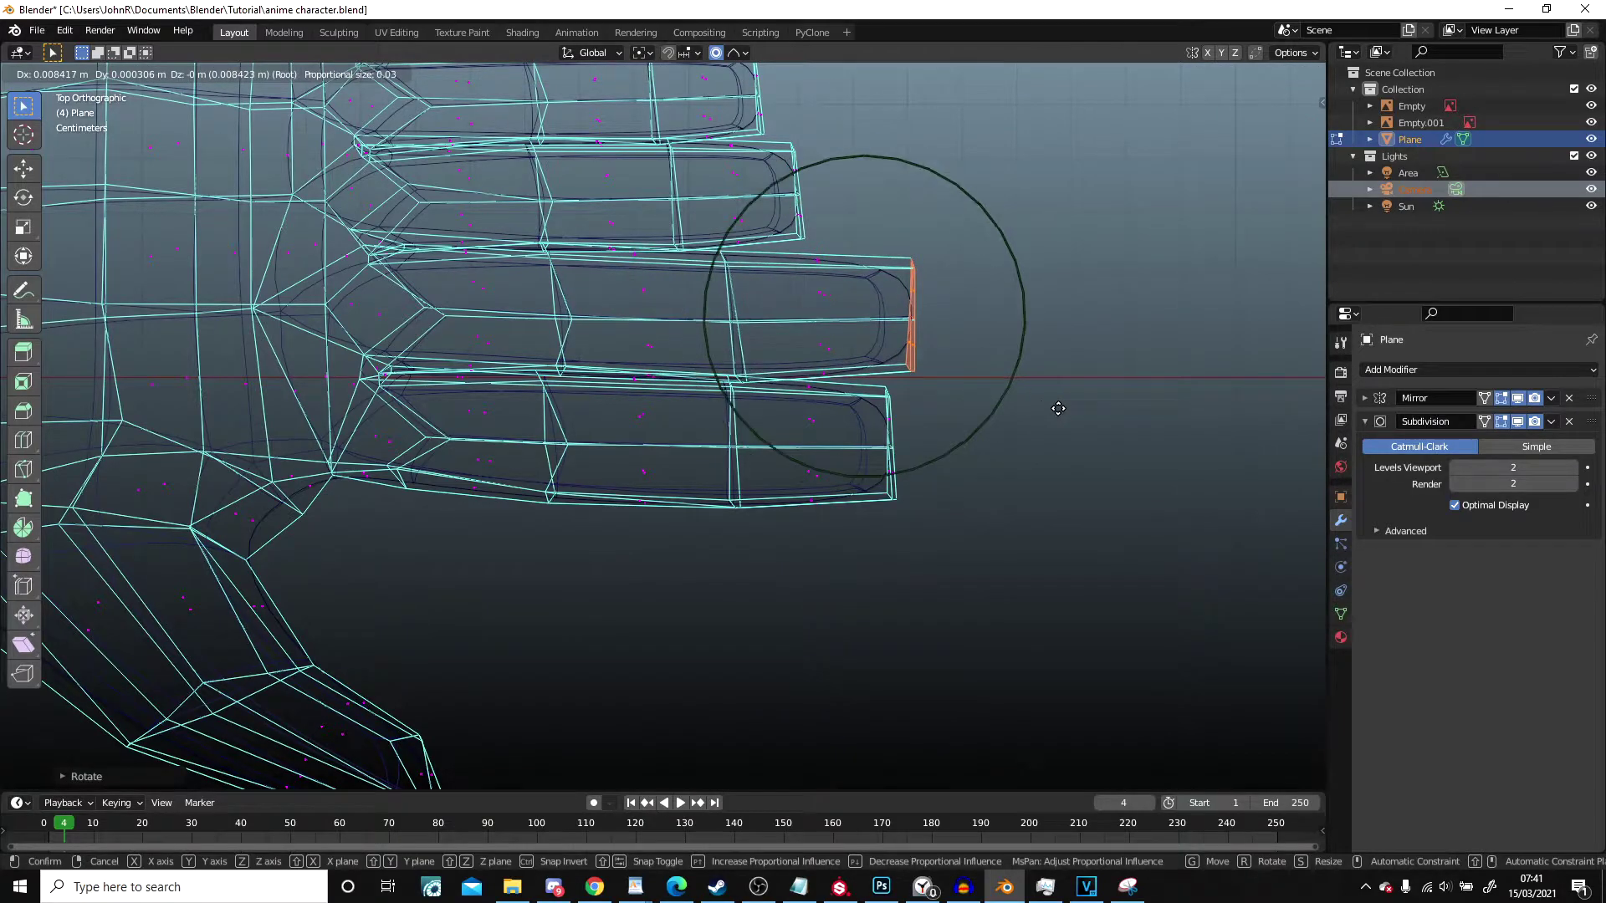
key(c)
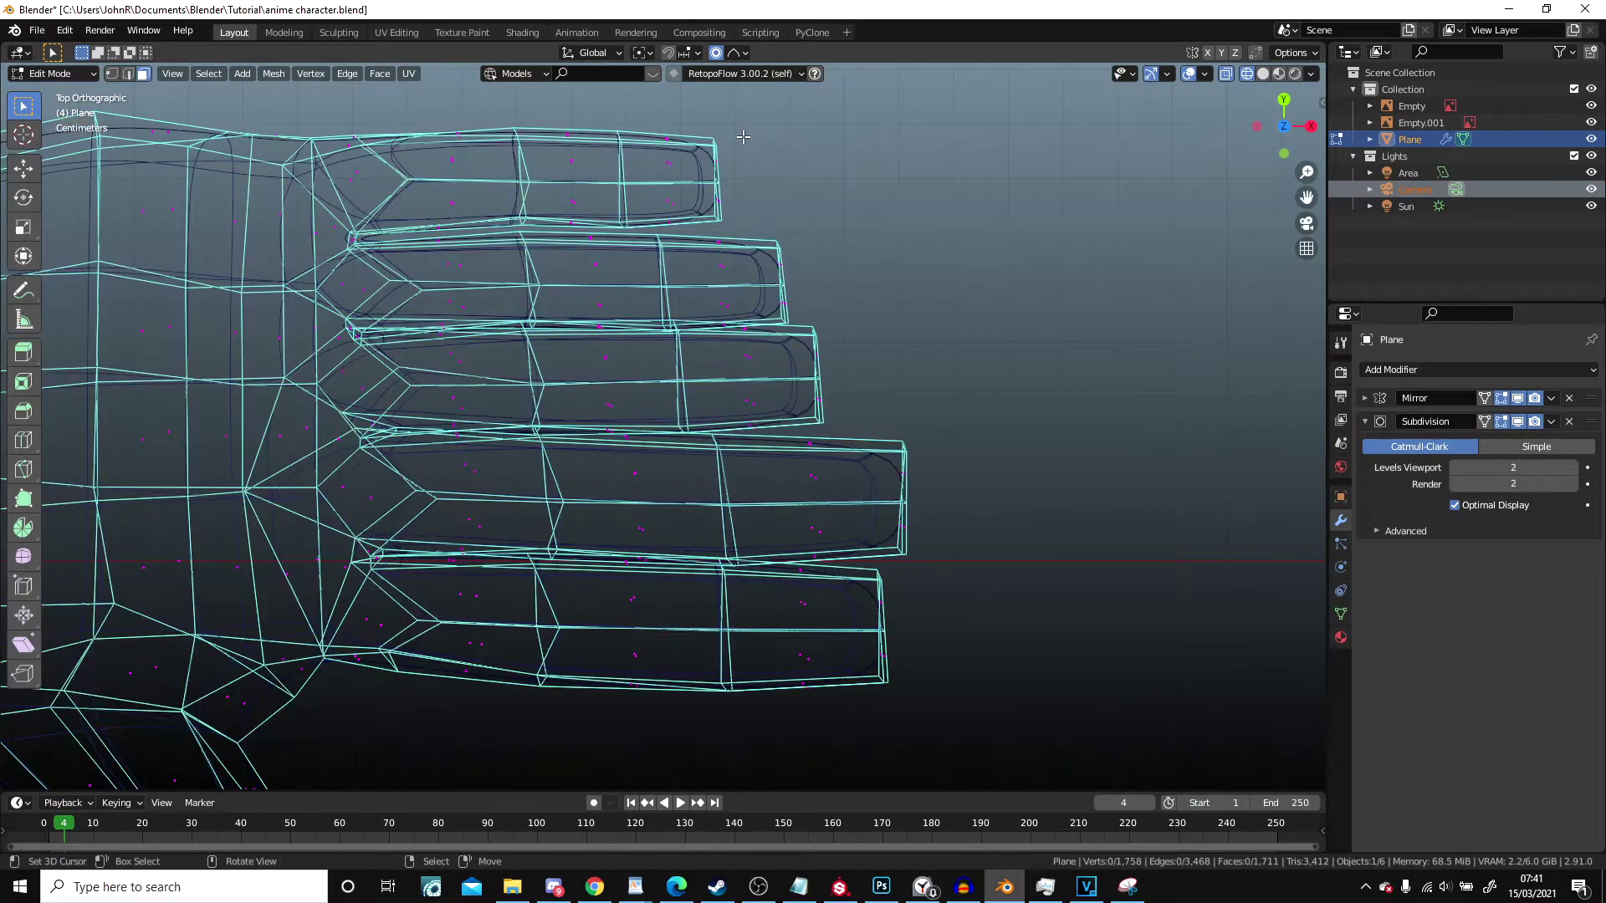
click(724, 218)
key(g)
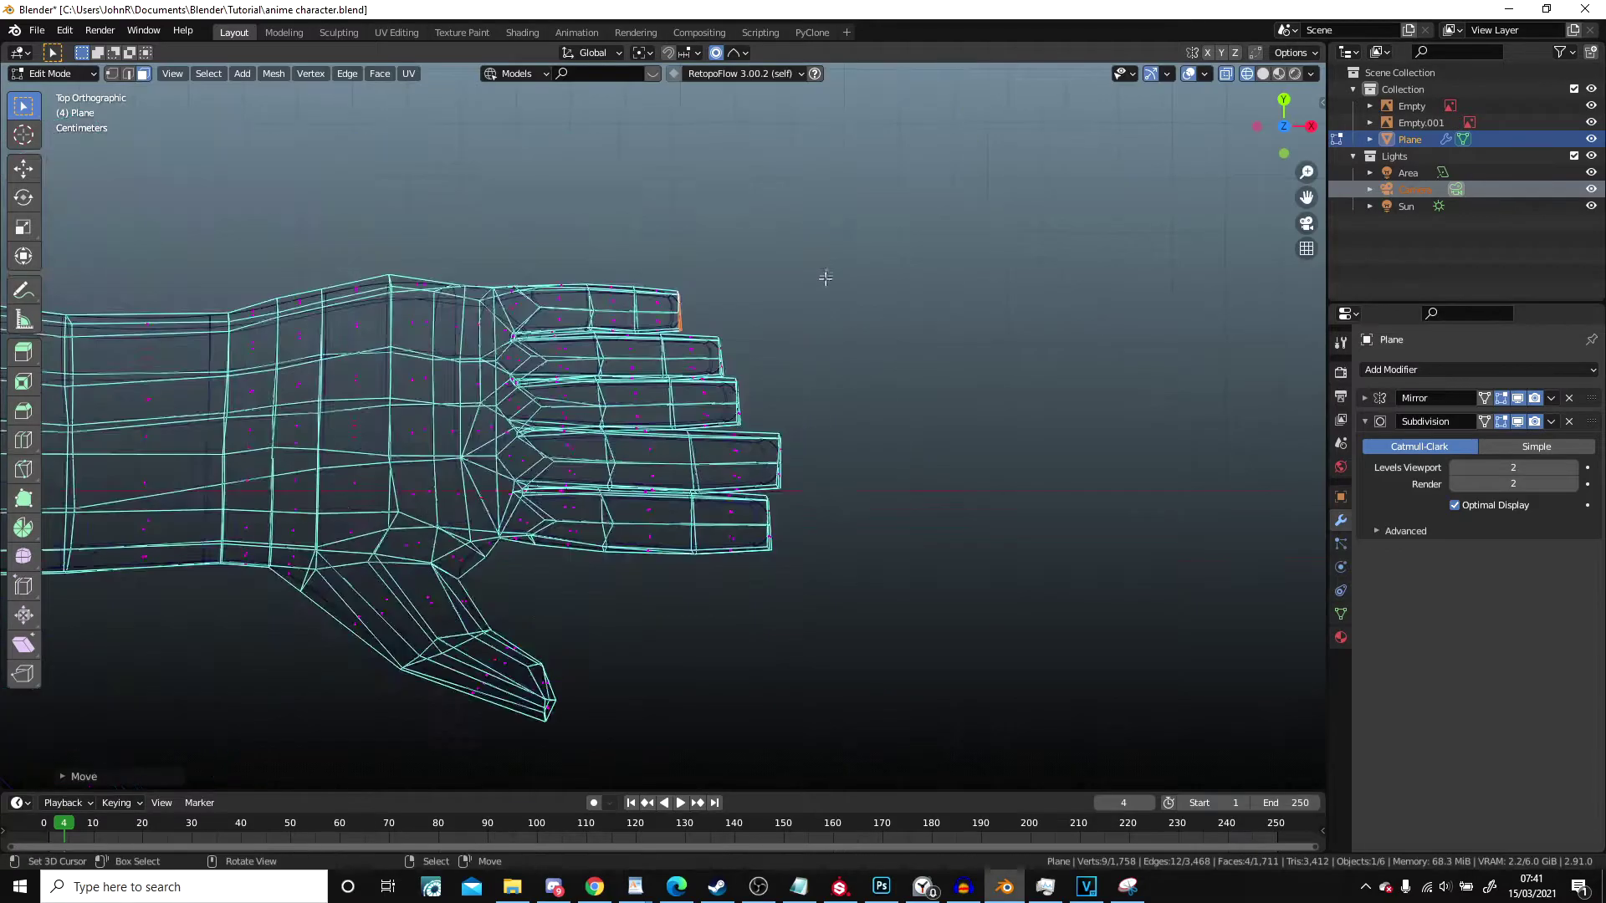
Step: Select several fingertip parts together and shift them along the Z axis
key(Tab)
mouse_move(724, 341)
middle_down()
mouse_move(771, 228)
mouse_move(699, 340)
middle_up()
key(Tab)
click(674, 296)
scroll(699, 341, up, 3)
shift+click(679, 472)
shift+click(719, 544)
key(g)
key(z)
middle_drag(725, 562, 581, 329)
Step: Offset further finger vertices along the Z axis to stagger the fingers' heights
key(g)
key(z)
click(711, 519)
key(Tab)
key(Tab)
right_click(691, 364)
key(g)
key(z)
click(720, 190)
Step: Slide the vertex in the gap between two finger bases along its edge to shape the webbing
right_click(580, 328)
shift+right_click(711, 288)
shift+right_click(849, 286)
shift+right_click(987, 291)
middle_drag(987, 291, 653, 307)
scroll(653, 307, up, 2)
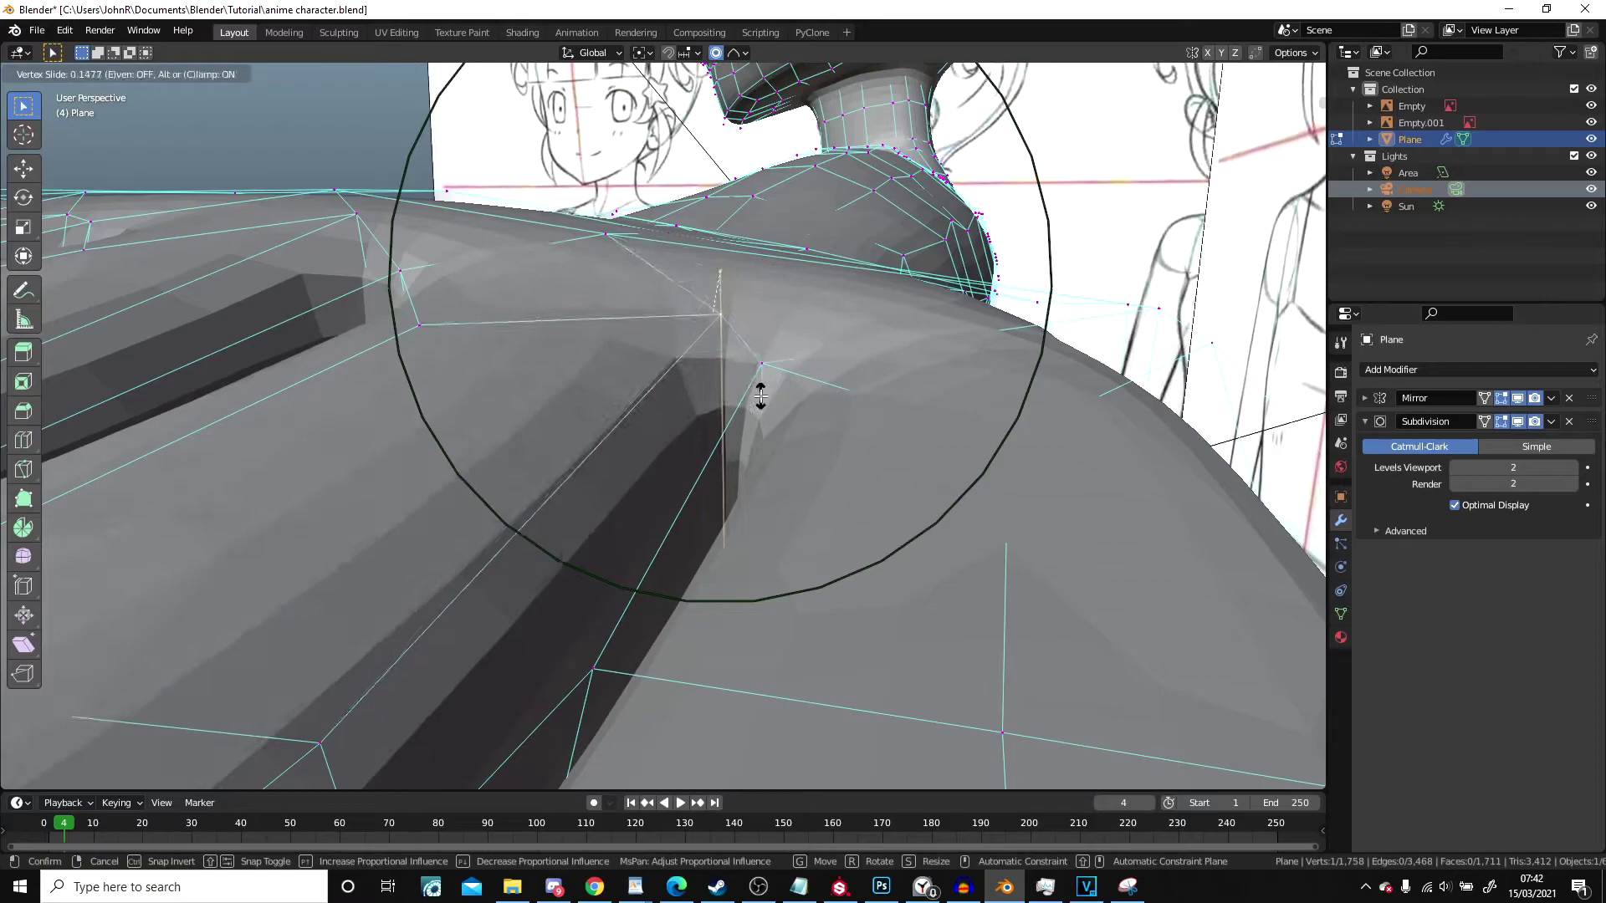
shift+middle_drag(544, 338, 700, 264)
middle_drag(728, 323, 798, 269)
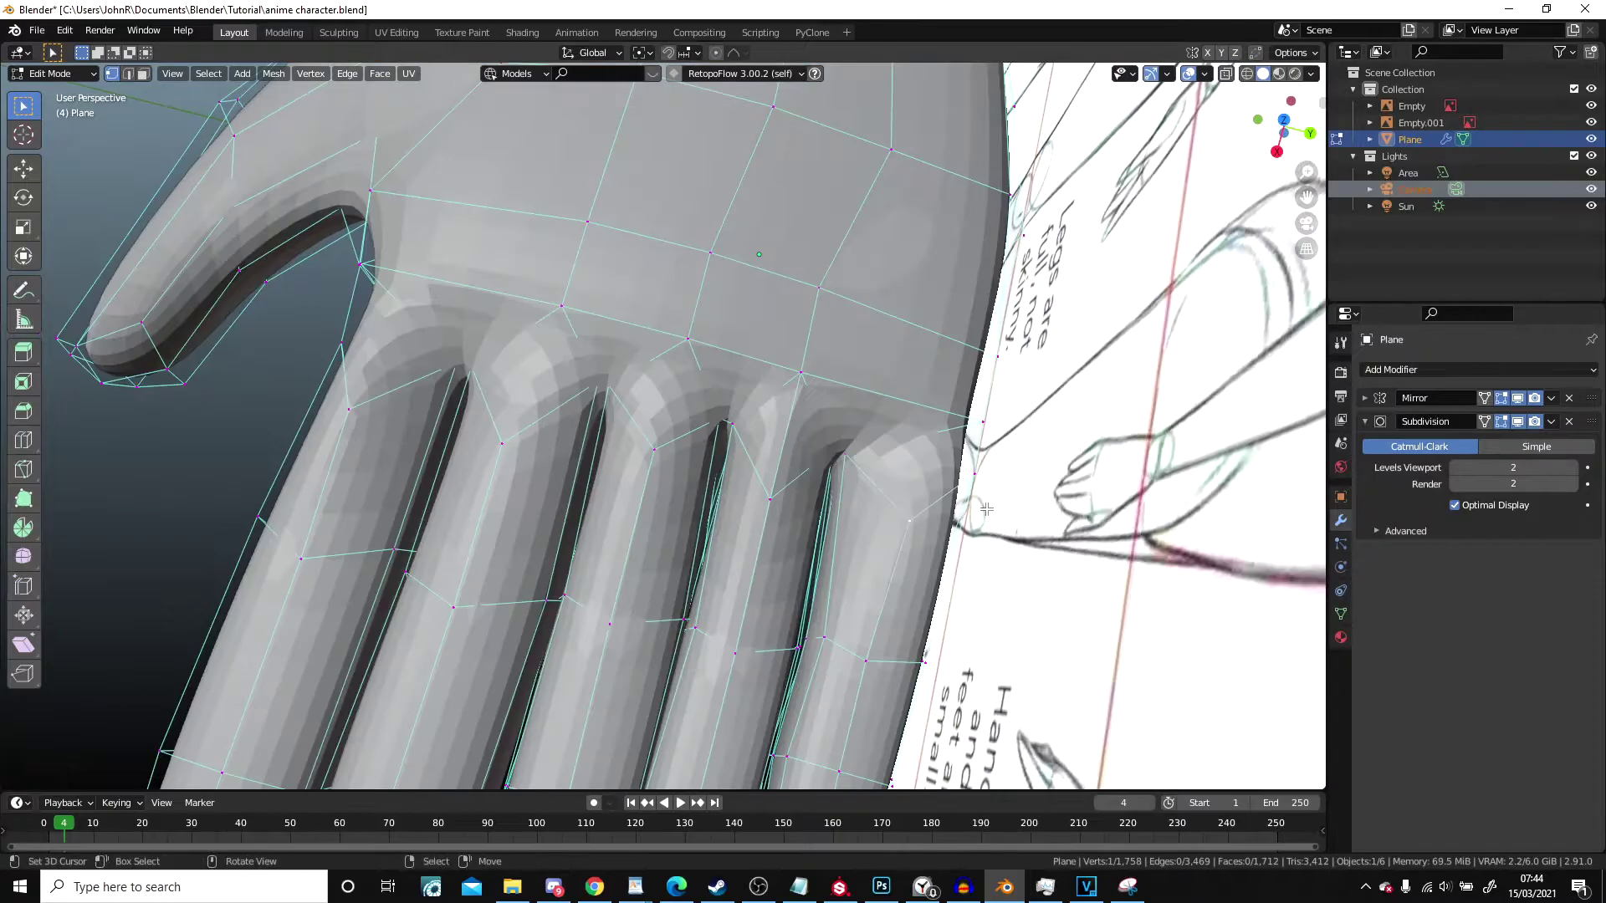
Step: Reposition a vertex at the finger bases on the palm side of the hand
middle_drag(987, 509, 808, 368)
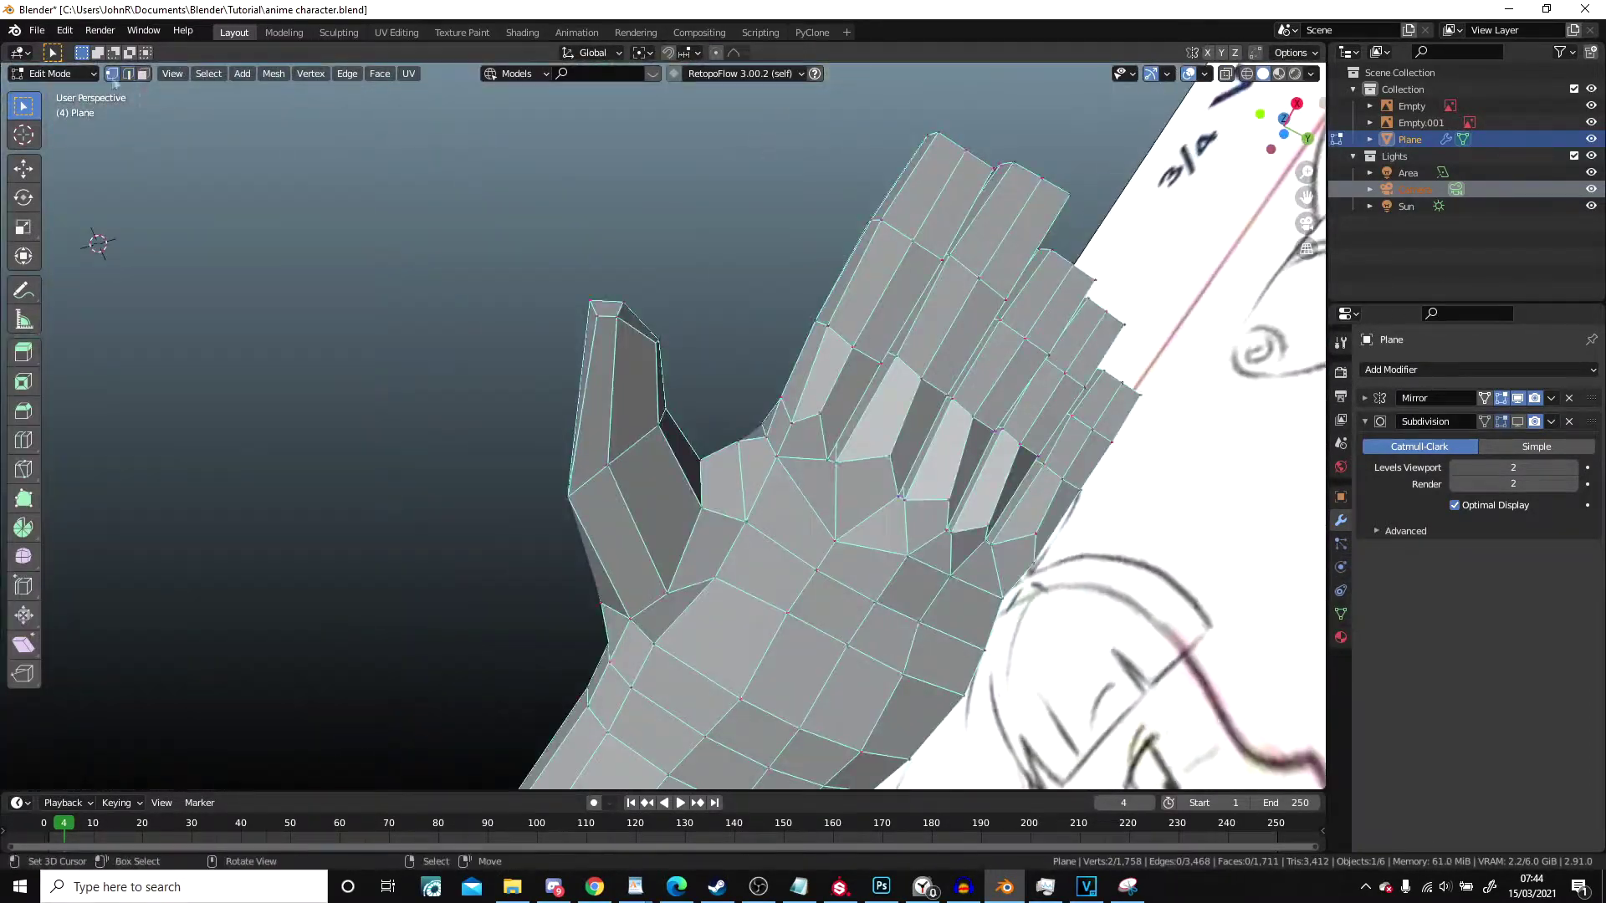
scroll(803, 452, up, 4)
right_click(817, 470)
key(g)
middle_drag(753, 418, 683, 534)
click(820, 474)
scroll(683, 533, up, 3)
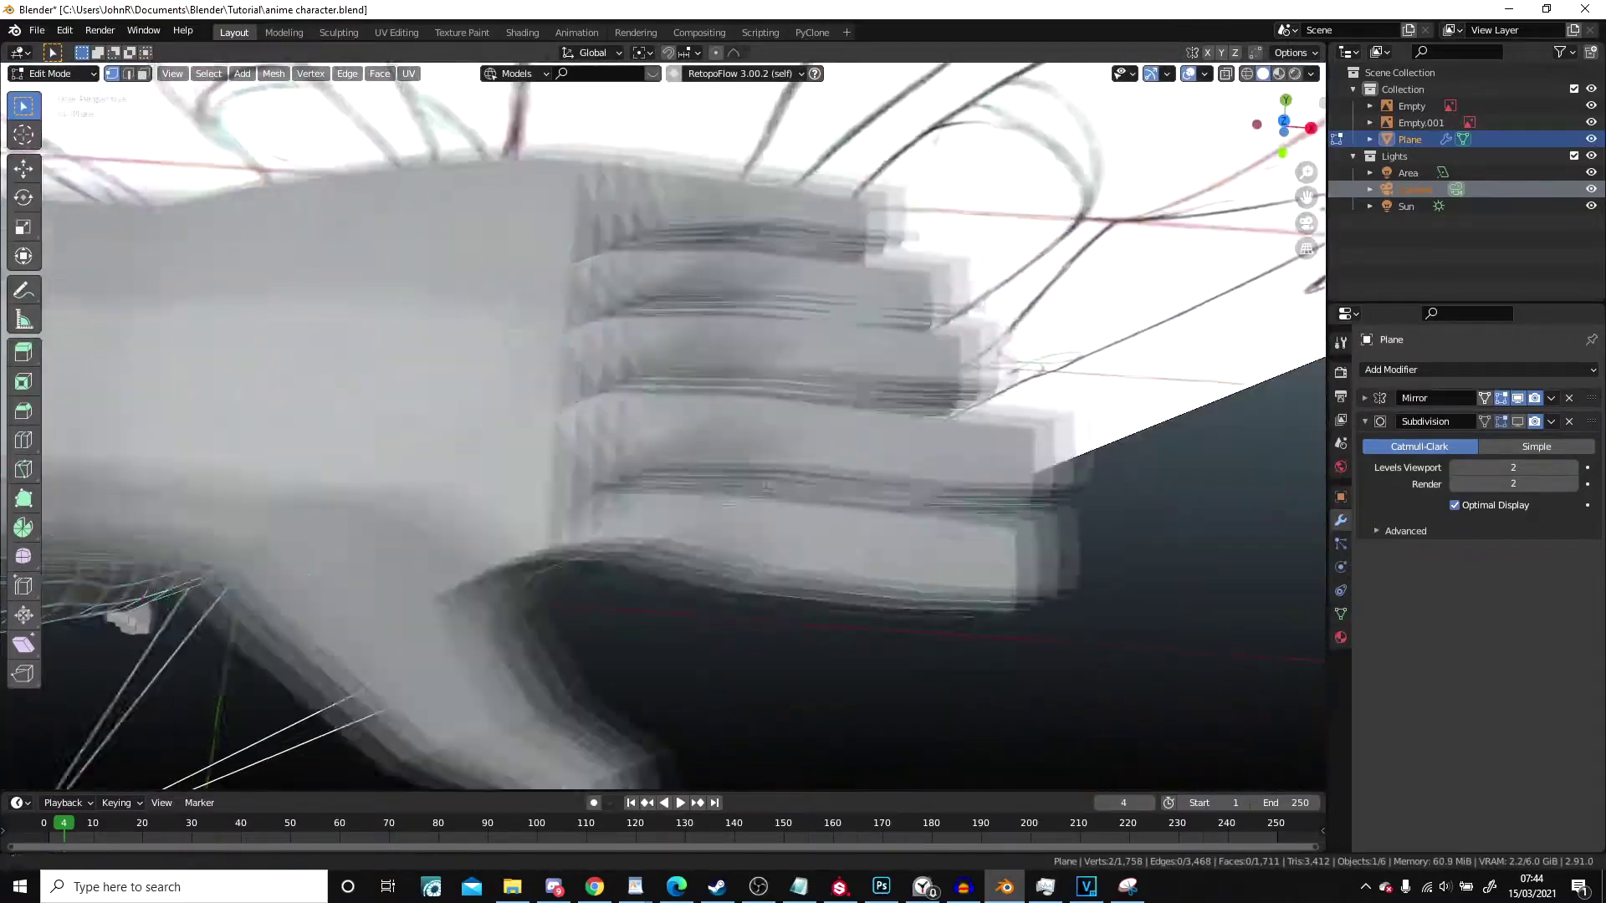
Step: Select vertices near the finger joints and move them along the Z axis
click(890, 452)
middle_drag(891, 452, 886, 410)
shift+right_click(911, 411)
key(g)
key(z)
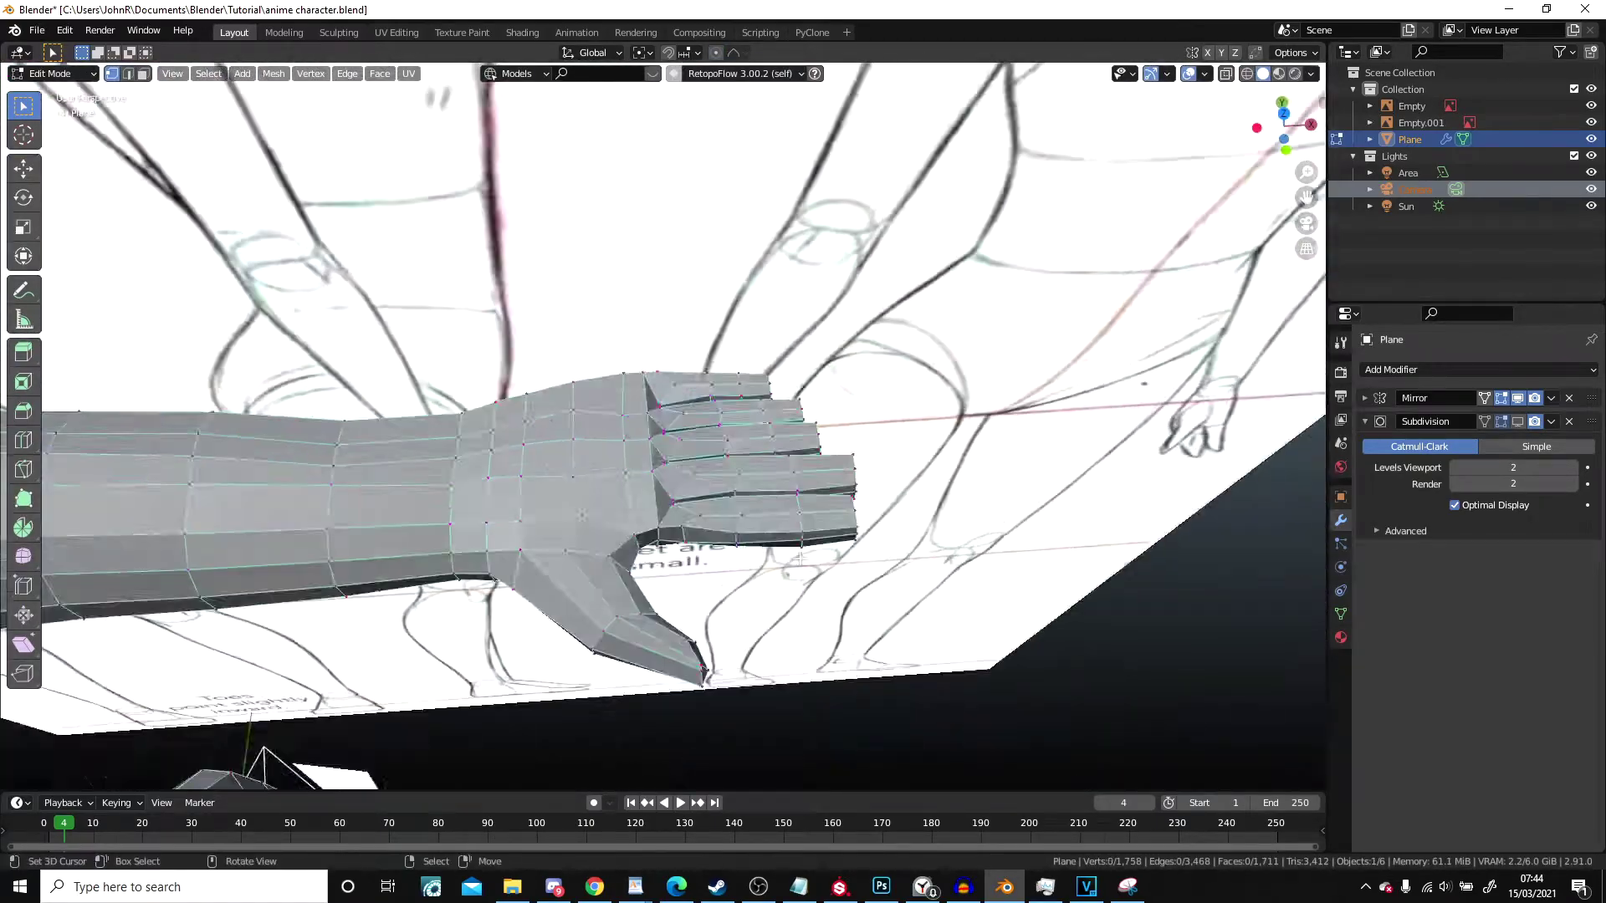
middle_drag(585, 376, 562, 345)
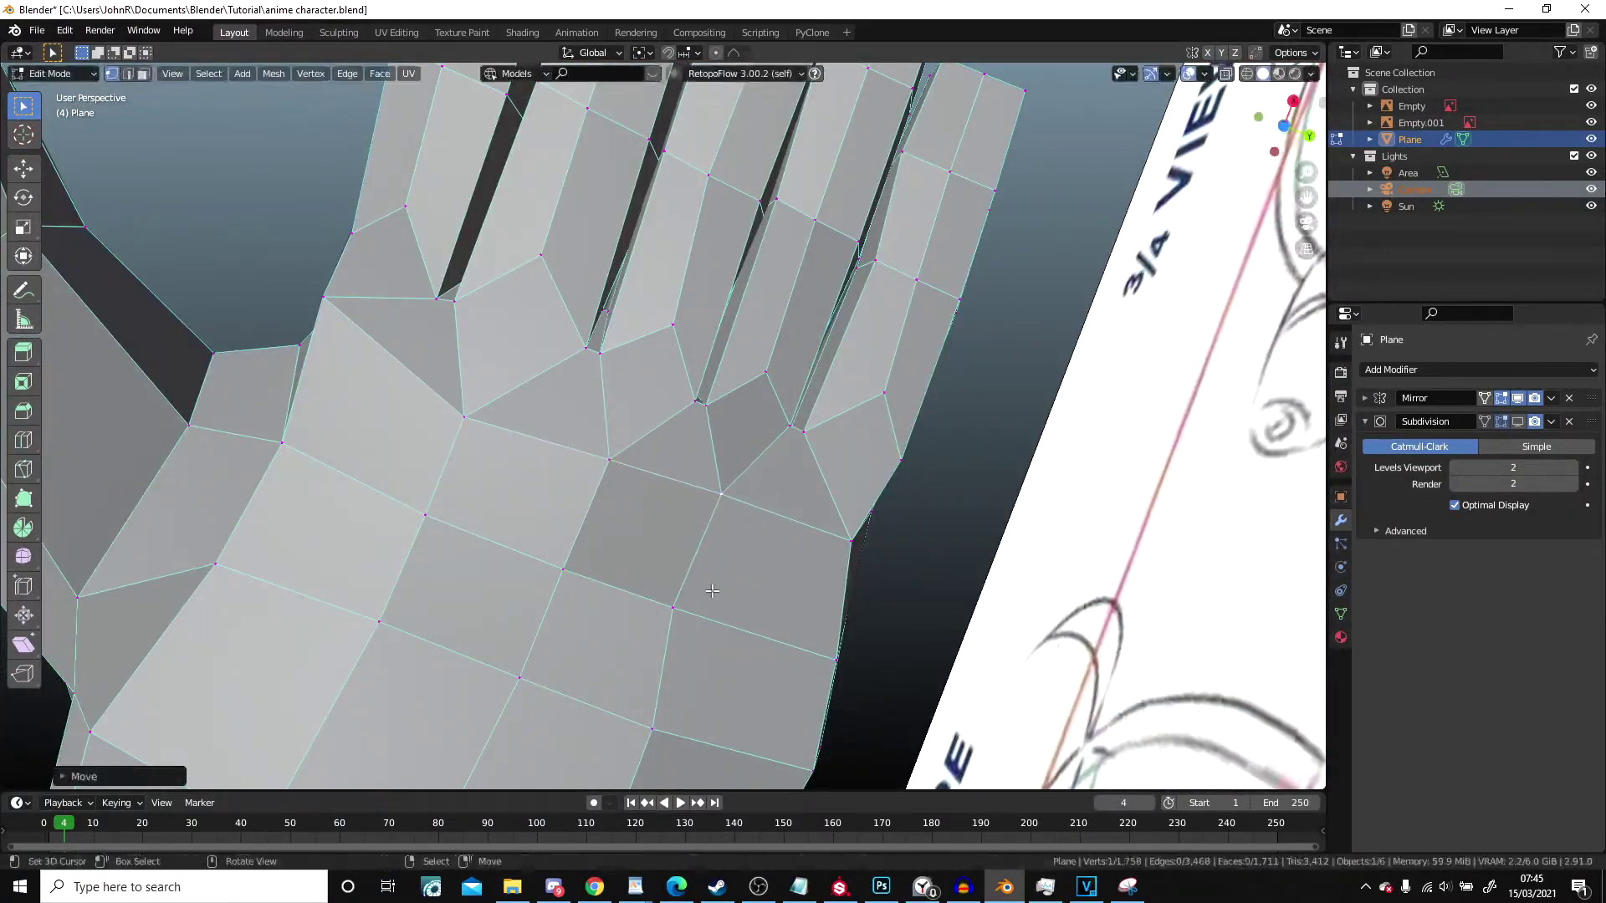
scroll(711, 591, down, 3)
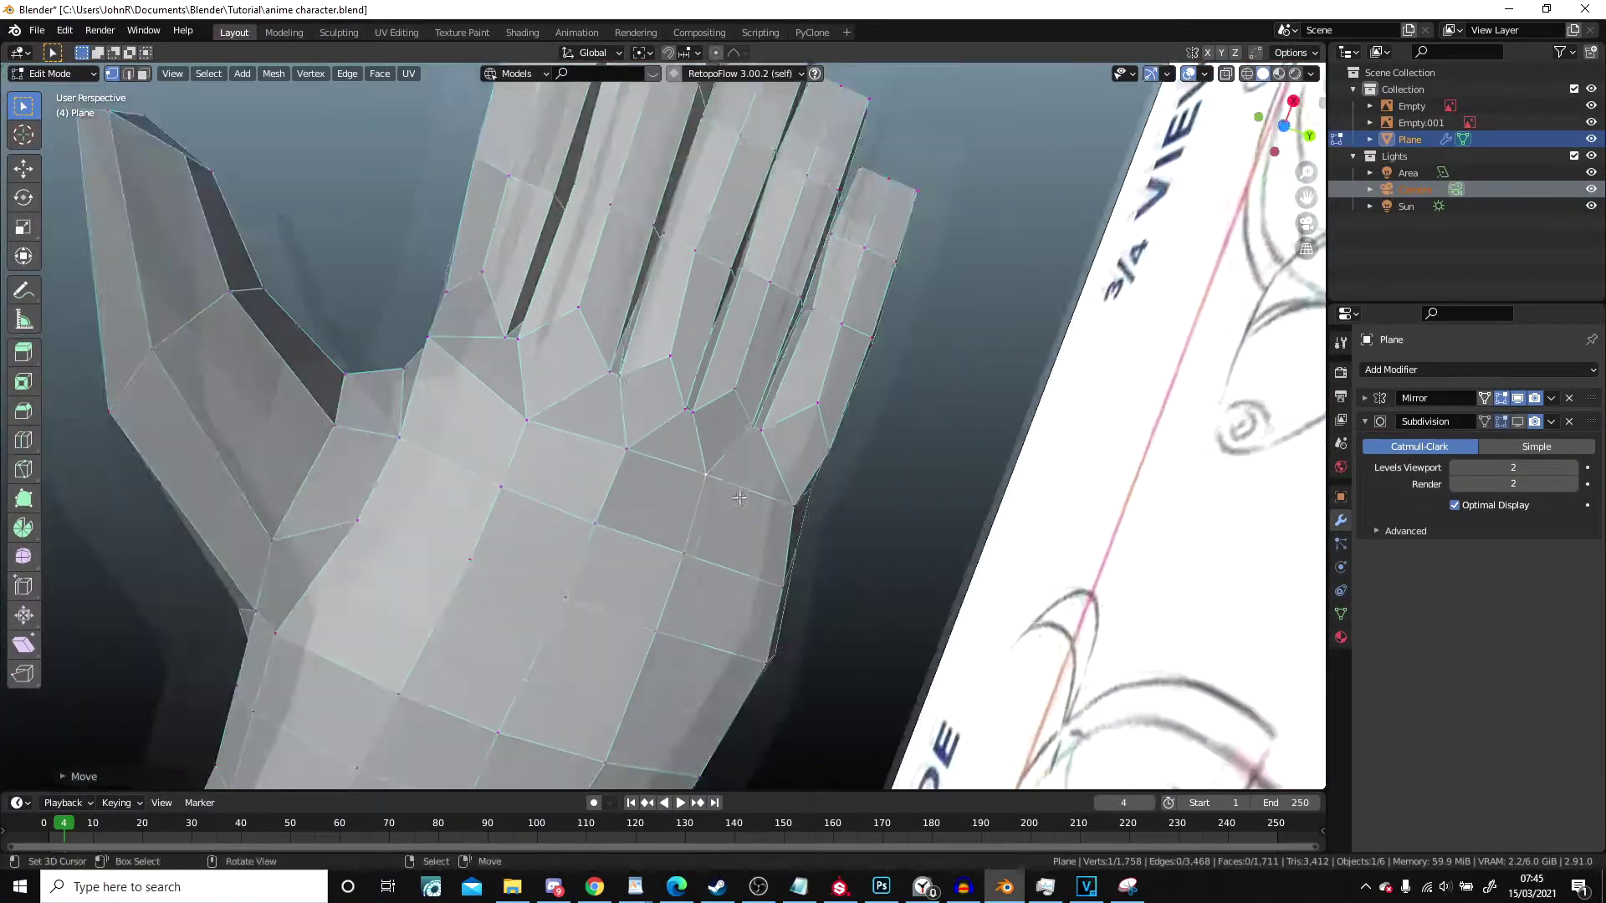
Step: Move a palm vertex just below the finger bases to even out the palm's shape
middle_drag(712, 591, 702, 402)
scroll(702, 401, up, 3)
key(Tab)
middle_drag(703, 335, 669, 343)
key(Tab)
right_click(669, 334)
key(g)
click(759, 402)
Step: Move the lower corner vertices of the middle fingertips inward to round their undersides
middle_drag(757, 368, 647, 287)
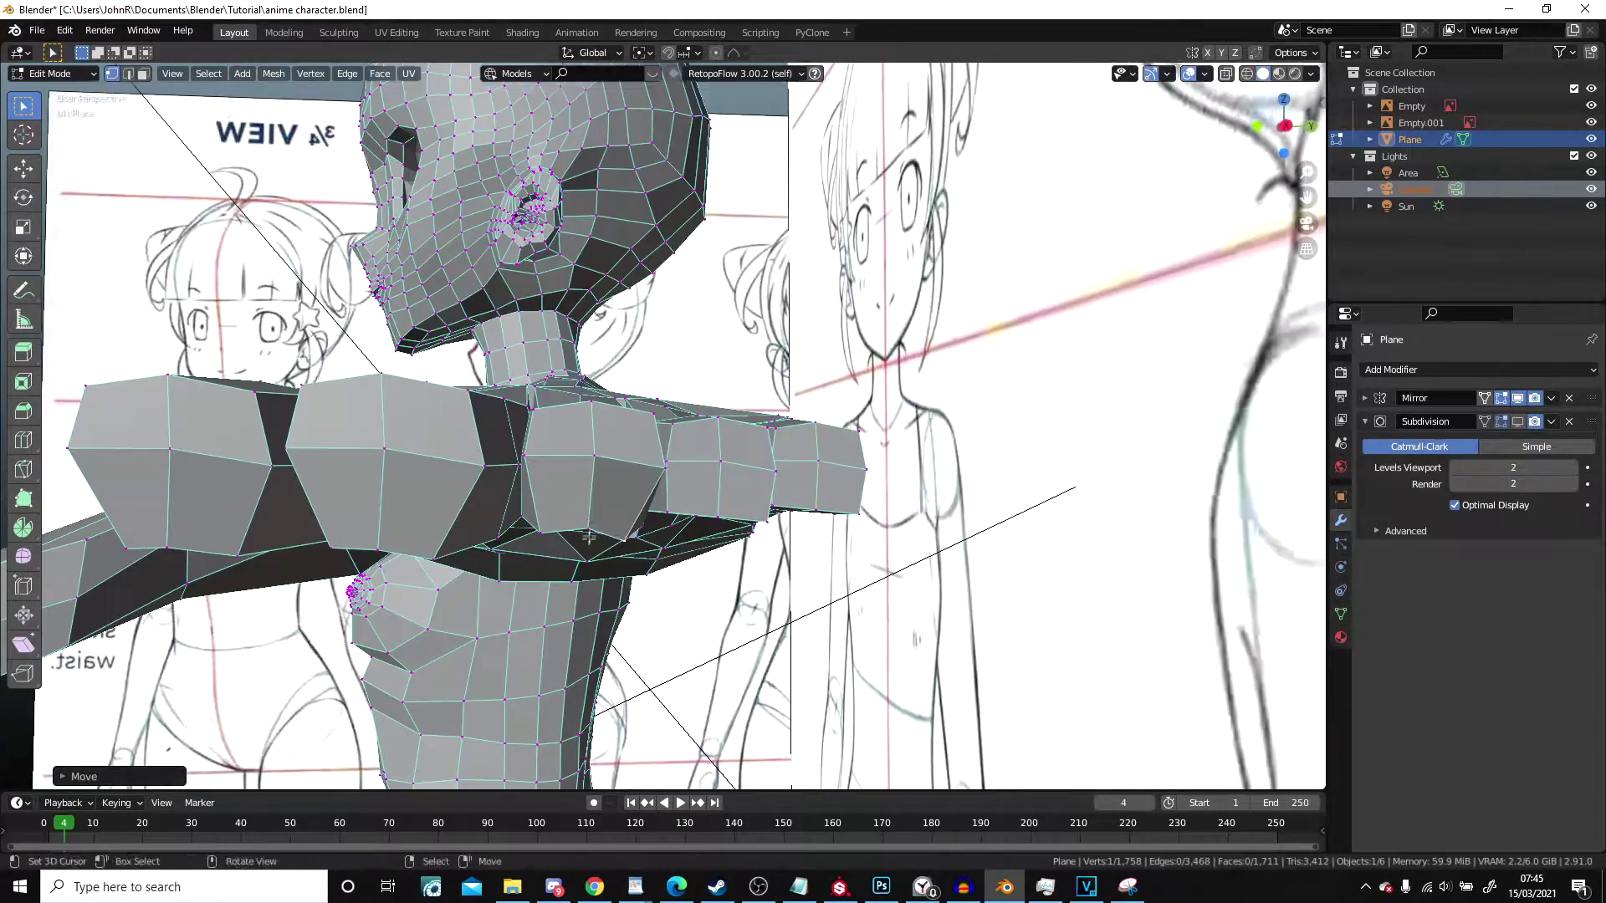
right_click(542, 533)
key(g)
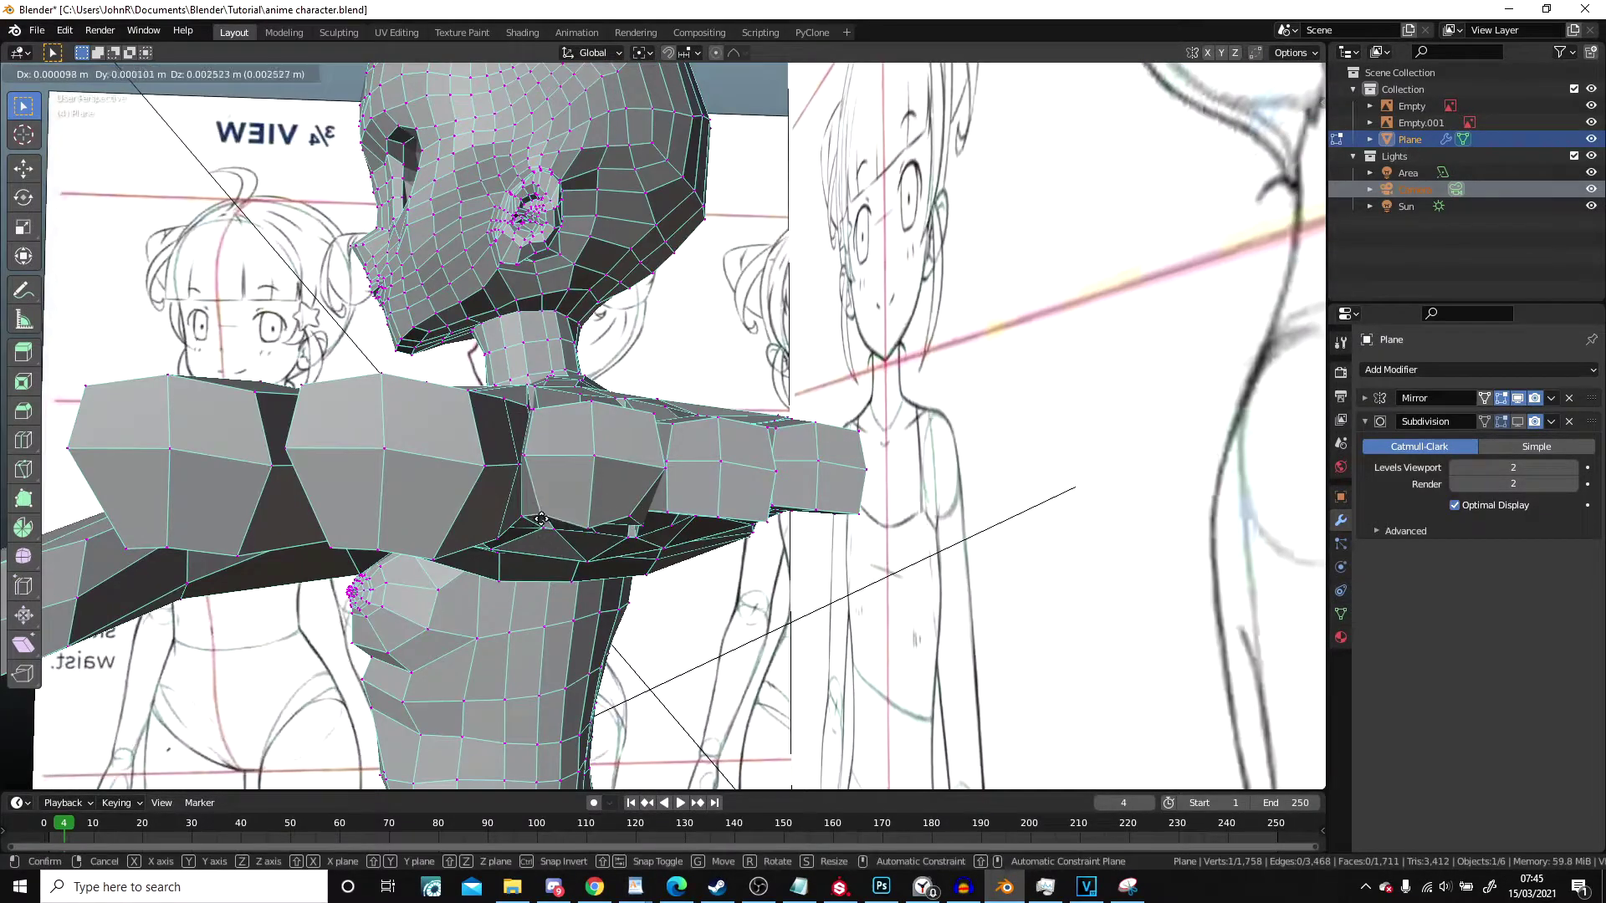
click(534, 519)
shift+middle_drag(534, 519, 686, 489)
right_click(515, 502)
key(g)
click(500, 476)
shift+middle_drag(500, 477, 619, 474)
click(521, 471)
Step: Set the Subdivision modifier to Catmull-Clark and scale the selected part of the outermost fingertip
scroll(520, 471, down, 5)
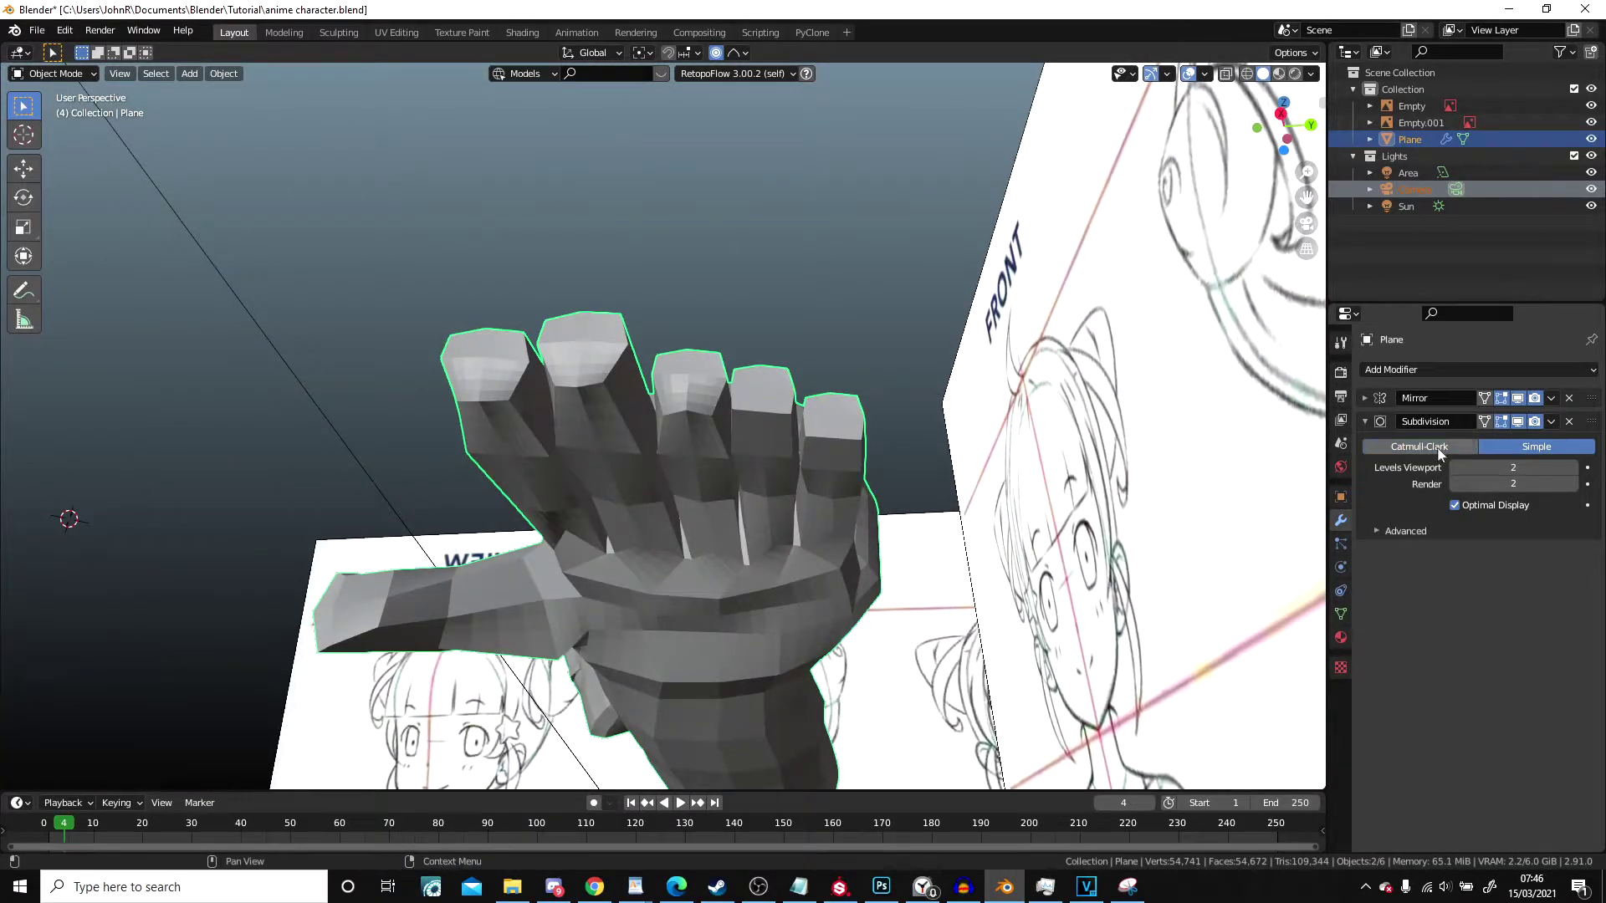
click(1439, 449)
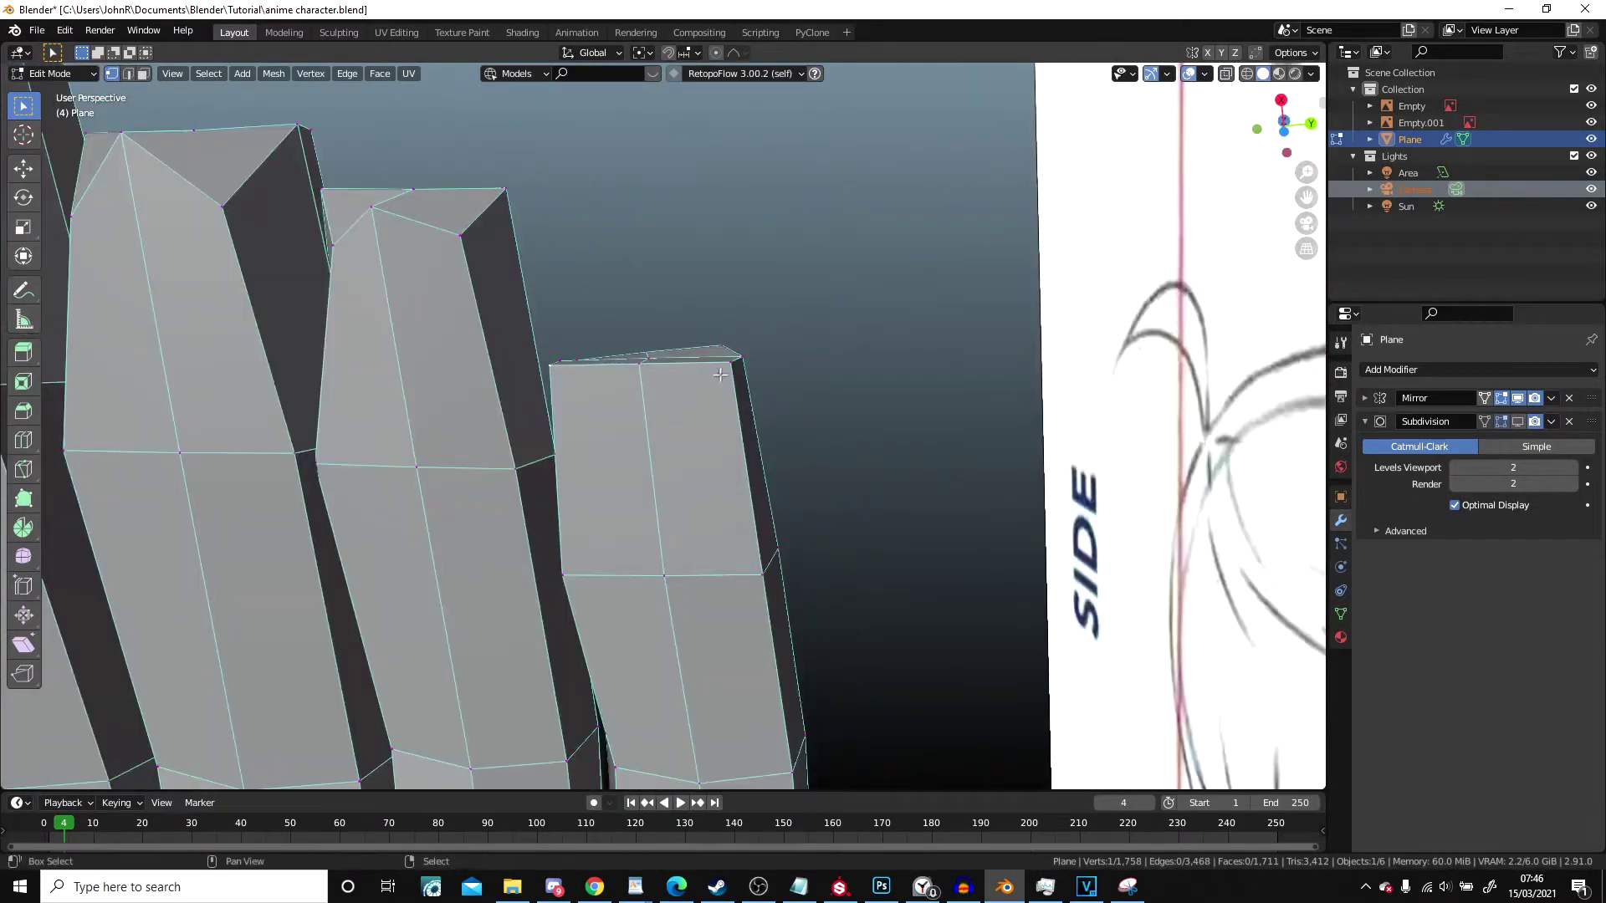
key(s)
click(891, 500)
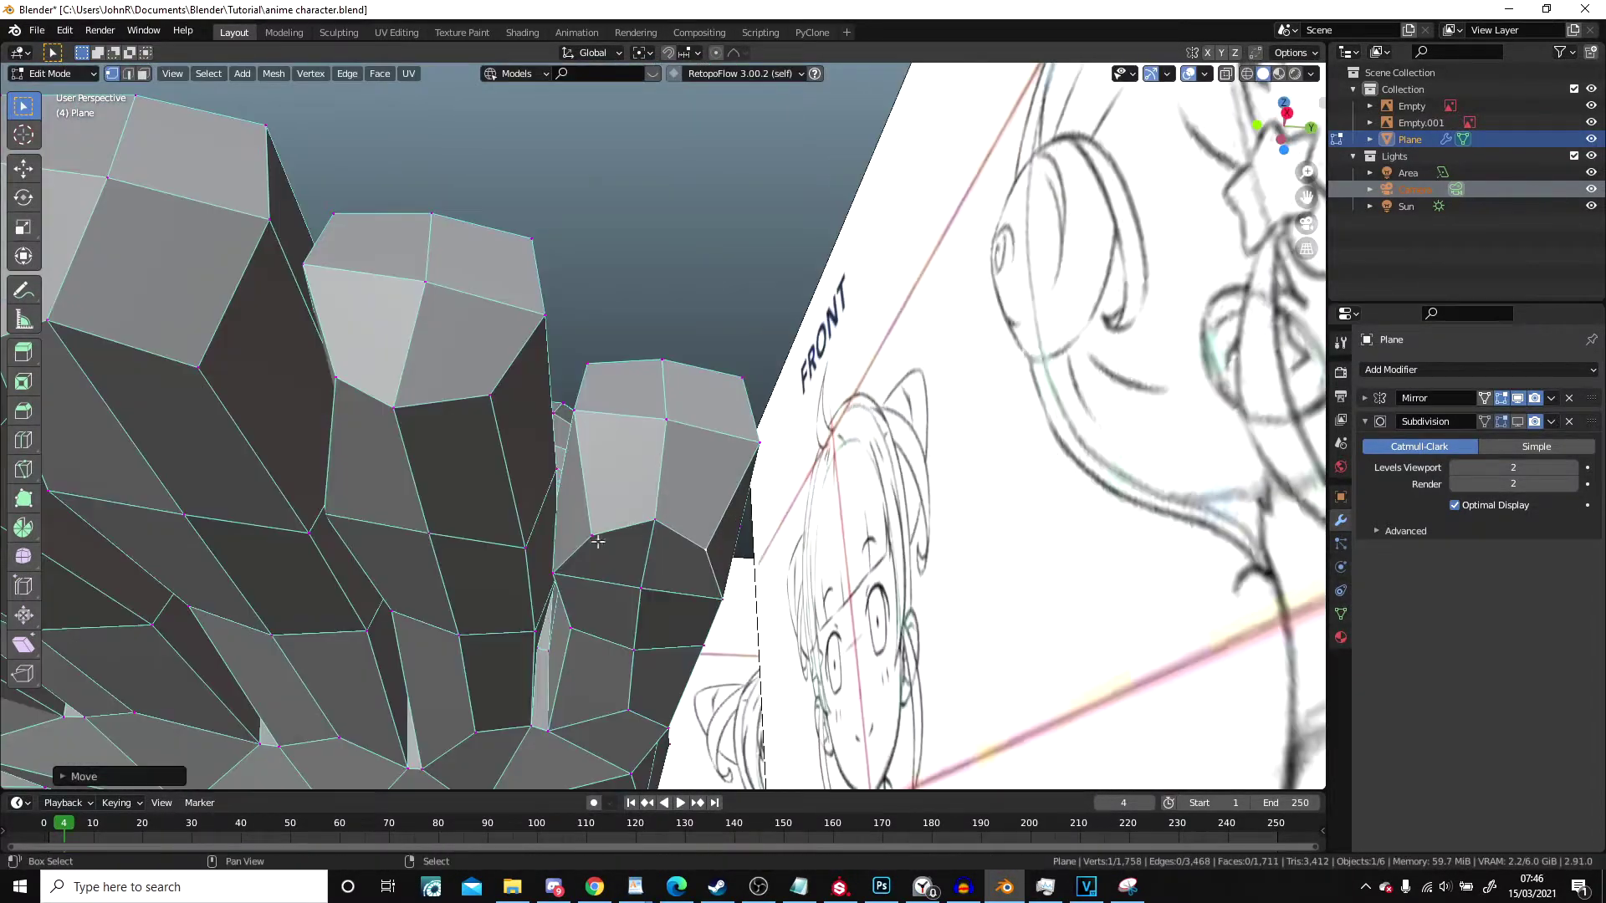
Step: Move the lower and side vertices of the outermost fingertip to give it a rounder profile
click(597, 540)
key(g)
click(610, 548)
middle_drag(667, 544, 870, 518)
shift+click(619, 443)
middle_drag(623, 443, 844, 477)
key(g)
click(907, 580)
Step: Display the Subdivision smoothing in edit mode and slide the joint vertices of the finger nearest the thumb along their edges
key(Tab)
click(1518, 422)
middle_drag(753, 427, 532, 423)
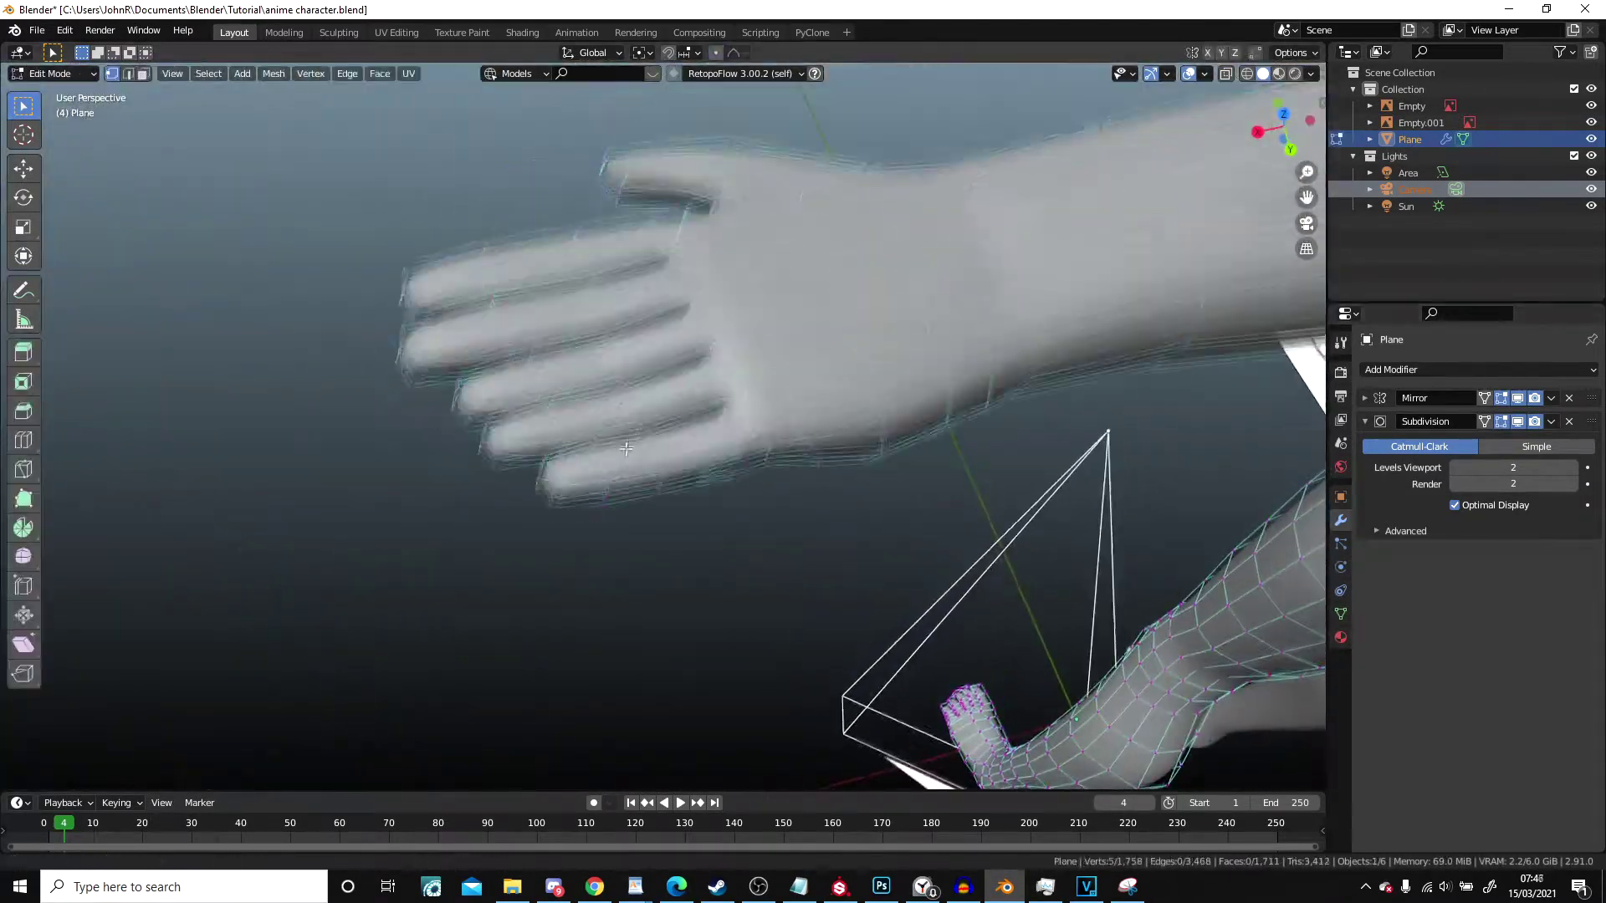
scroll(674, 566, up, 5)
key(g)
key(g)
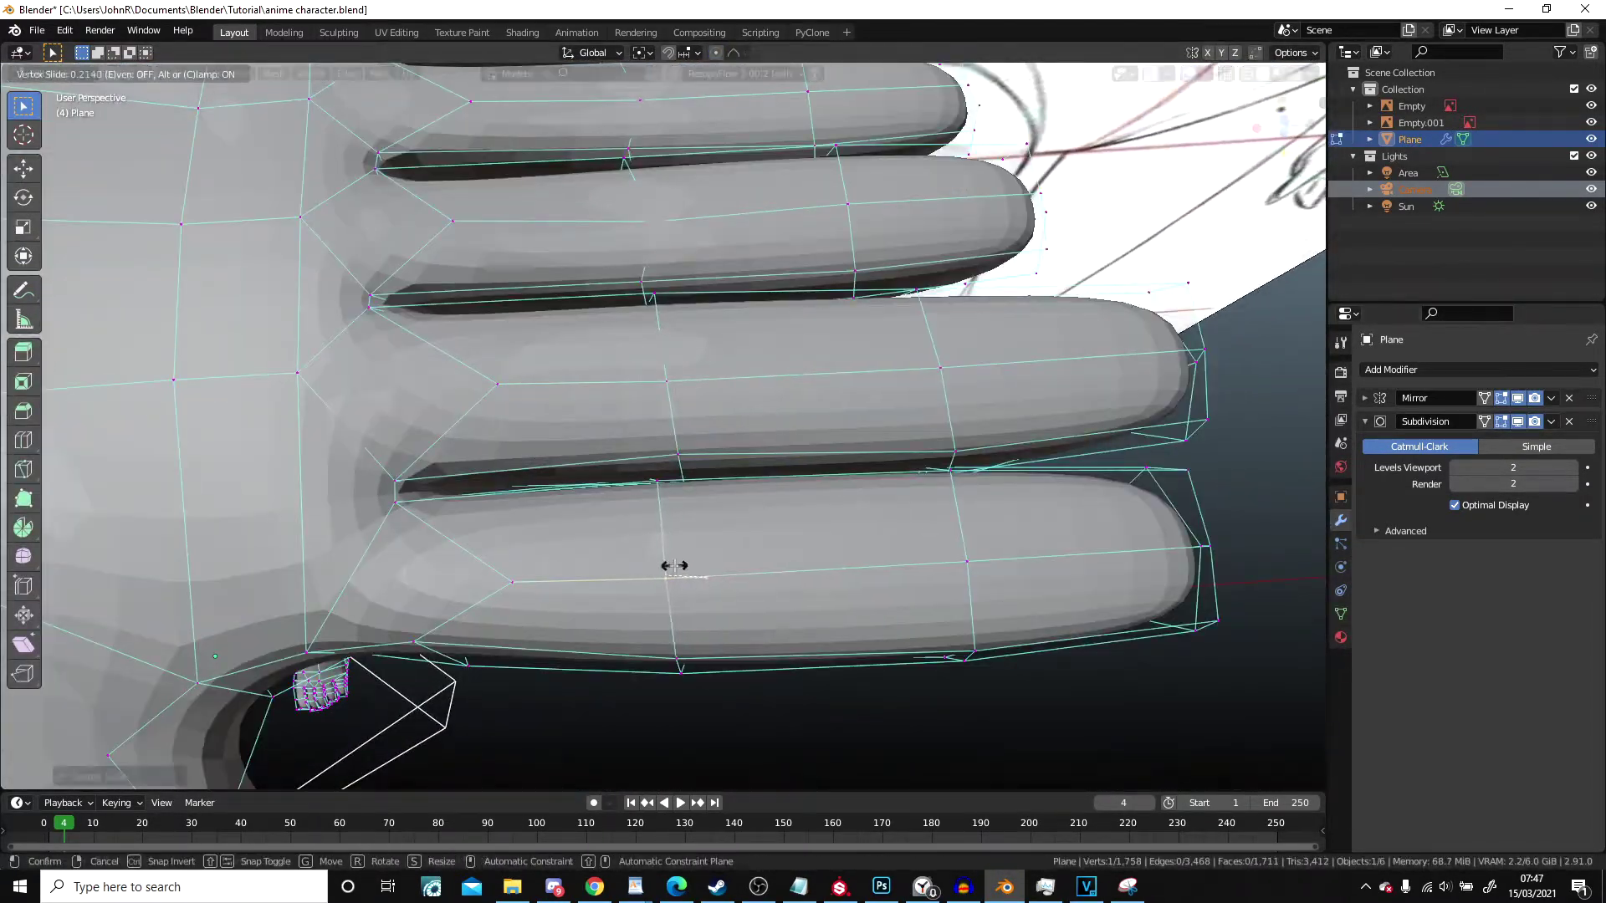
click(674, 565)
scroll(669, 535, down, 3)
key(g)
key(g)
click(663, 516)
Step: Move a single vertex on the smoothed hand to refine its contour
middle_drag(663, 516, 811, 485)
key(g)
click(756, 438)
middle_drag(756, 437, 669, 468)
scroll(662, 541, down, 2)
scroll(669, 468, up, 2)
alt+click(638, 476)
key(ctrl+b)
key(Escape)
scroll(805, 379, up, 3)
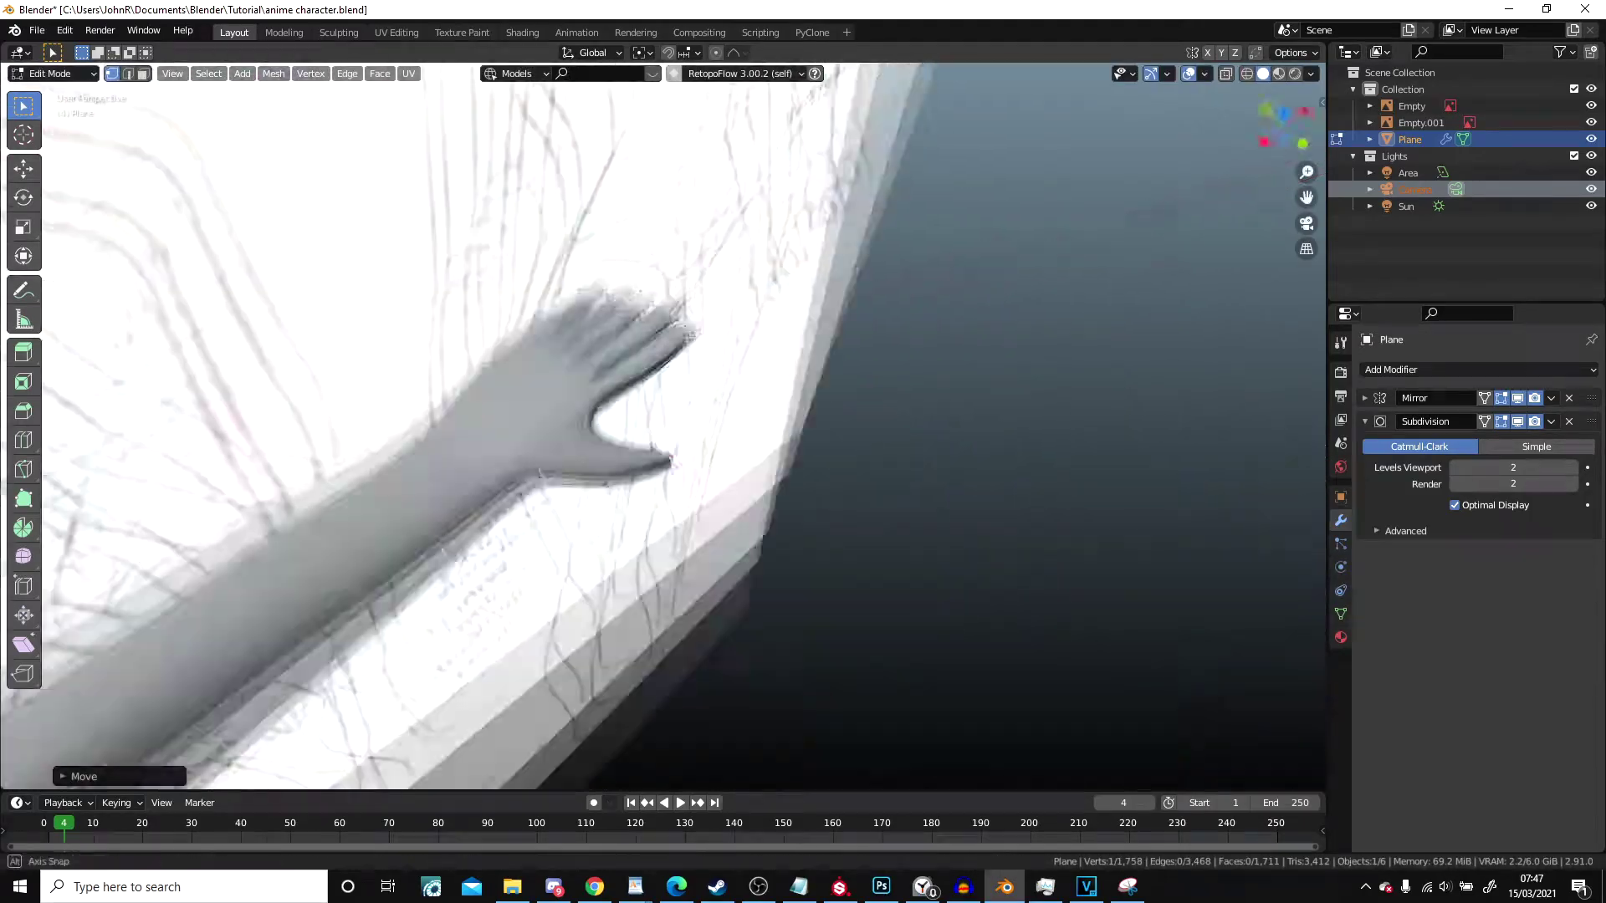
Step: Examine the smoothed hand and forearm in Object Mode from several angles and distances
middle_drag(689, 336, 778, 276)
scroll(405, 236, down, 2)
mouse_move(405, 237)
middle_down()
mouse_move(878, 437)
mouse_move(681, 304)
mouse_move(695, 294)
middle_up()
scroll(695, 294, down, 5)
key(Tab)
middle_drag(611, 654, 627, 520)
scroll(741, 671, up, 6)
scroll(720, 703, down, 8)
Step: Circle-select faces on the hand in wireframe top view, then scale them with proportional editing and move them slightly
key(Tab)
scroll(669, 402, up, 4)
key(KP_7)
key(shift+z)
mouse_move(595, 372)
shift+middle_down()
mouse_move(595, 406)
mouse_move(597, 352)
shift+middle_up()
key(3)
key(c)
drag(712, 369, 732, 480)
scroll(854, 483, up, 5)
click(715, 53)
key(s)
scroll(924, 470, up, 3)
scroll(923, 470, down, 6)
click(930, 466)
key(g)
click(954, 466)
scroll(961, 510, down, 7)
key(Tab)
key(shift+z)
Step: Examine the reshaped hand in both modes and check the viewport overlay options
middle_drag(753, 610, 707, 377)
scroll(703, 478, down, 5)
key(Tab)
scroll(838, 465, up, 5)
key(Tab)
scroll(859, 462, down, 5)
scroll(785, 410, up, 4)
click(780, 424)
scroll(780, 423, down, 5)
click(1204, 74)
click(1102, 374)
scroll(790, 376, up, 4)
scroll(790, 376, down, 3)
scroll(806, 424, down, 3)
scroll(795, 402, up, 4)
scroll(753, 377, down, 3)
right_click(699, 350)
Step: Inspect the hand closely in Edit Mode from several angles, then view the whole character in Object Mode
key(Tab)
scroll(707, 376, up, 3)
scroll(707, 376, down, 2)
scroll(711, 468, up, 2)
middle_drag(711, 469, 652, 435)
scroll(662, 502, up, 3)
scroll(652, 435, down, 4)
shift+middle_drag(757, 285, 711, 334)
scroll(711, 335, up, 5)
middle_drag(711, 335, 627, 293)
scroll(669, 393, down, 5)
scroll(615, 383, up, 8)
scroll(615, 383, down, 7)
scroll(670, 276, up, 3)
middle_drag(628, 293, 783, 358)
scroll(670, 276, down, 5)
key(Tab)
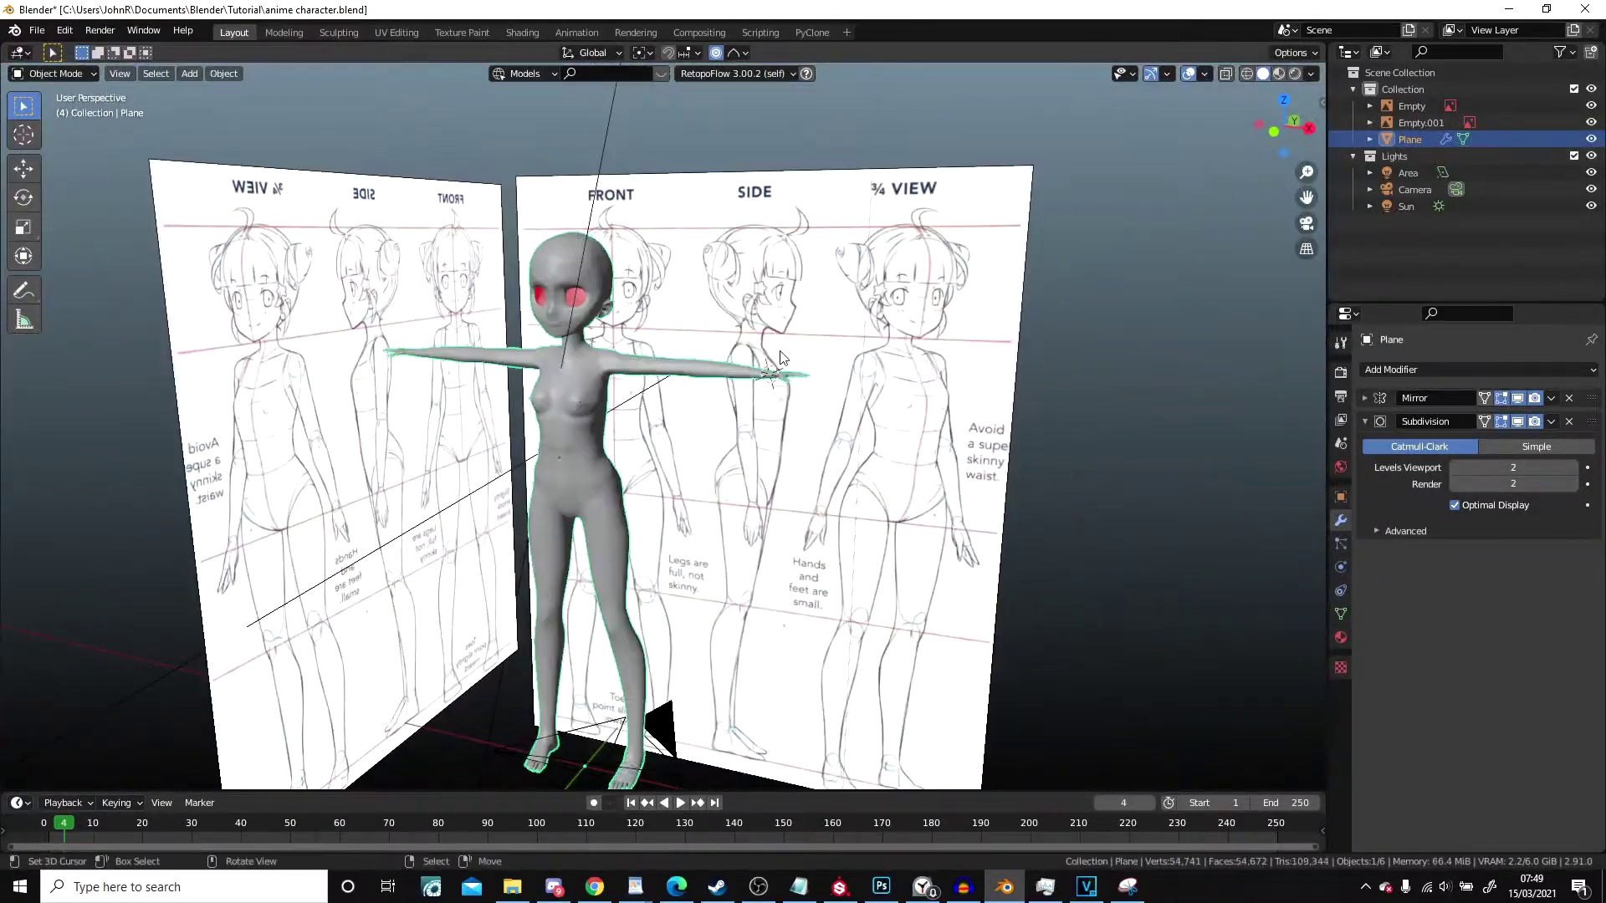